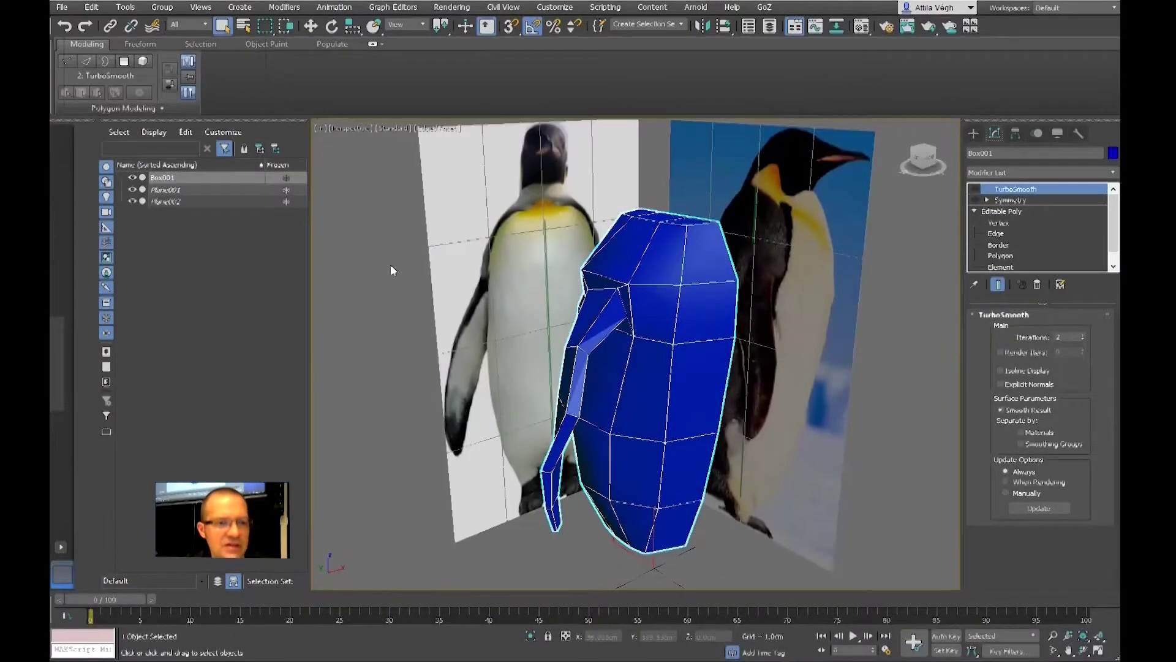
- Deselect everything, then select the penguin body mesh Box001 to show its modifier stack
left_click(391, 264)
left_click(655, 308)
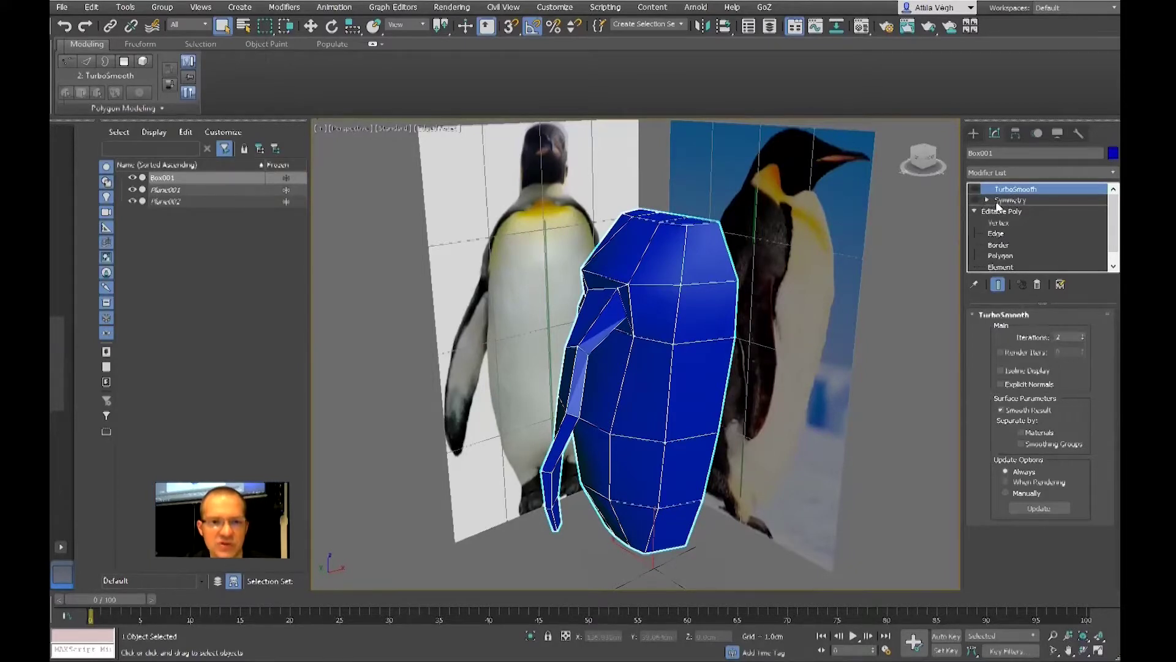
- Enable the Symmetry and TurboSmooth modifiers and orbit to inspect the smoothed, mirrored body
left_click(975, 200)
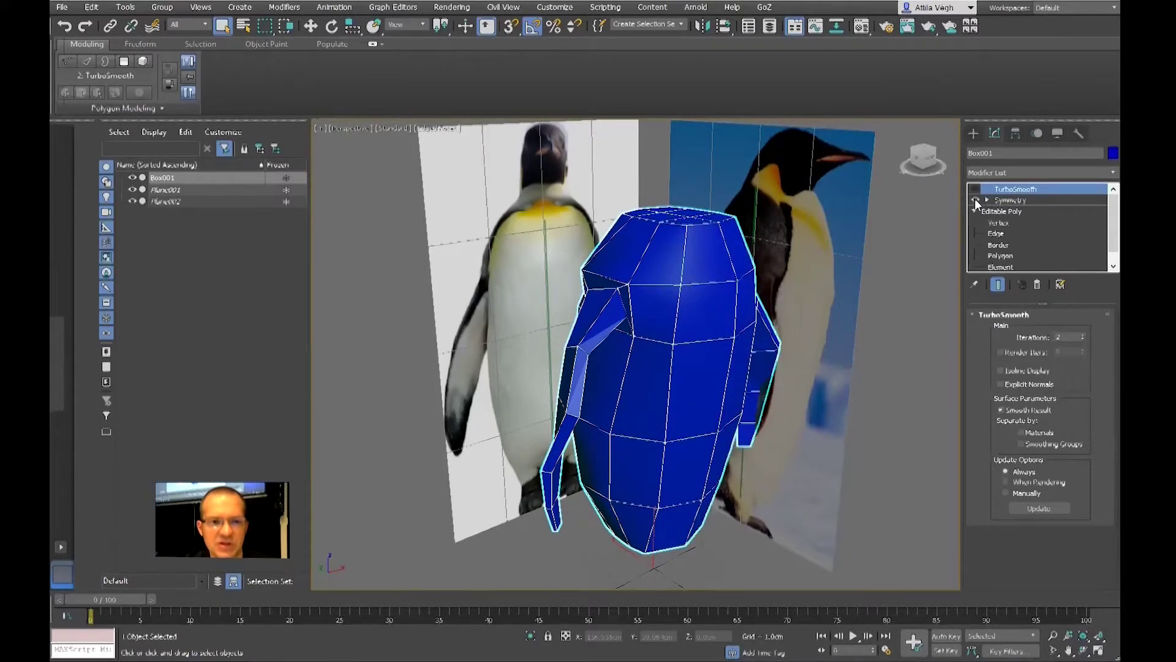
middle_click_drag(849, 319, 803, 340, "alt")
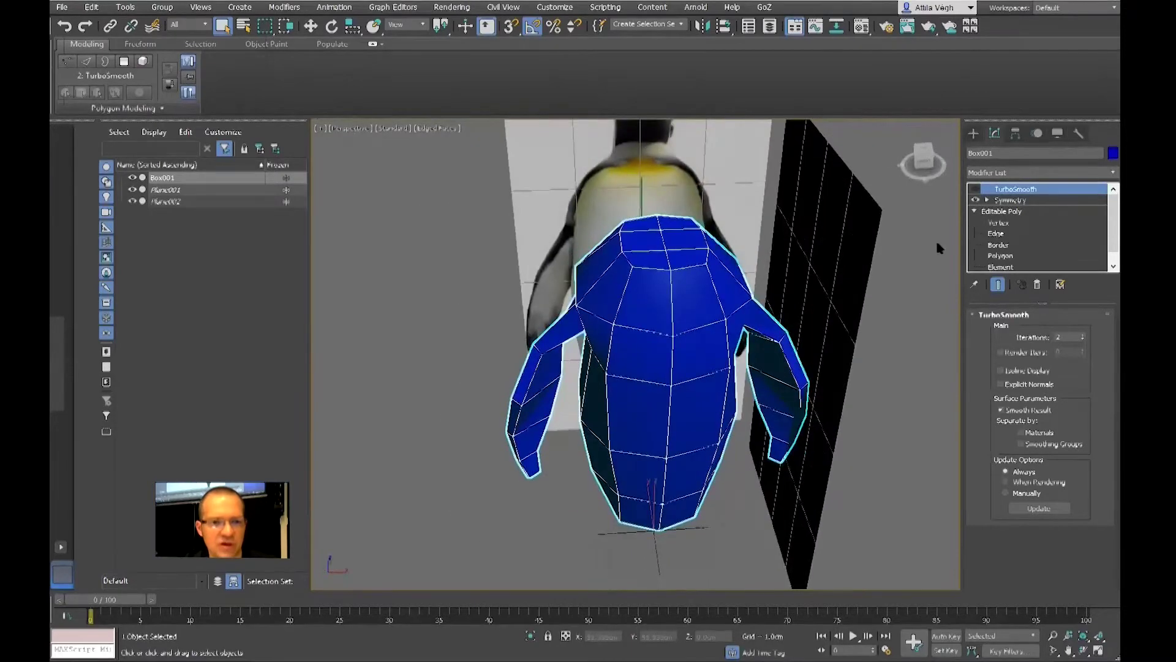
left_click(975, 190)
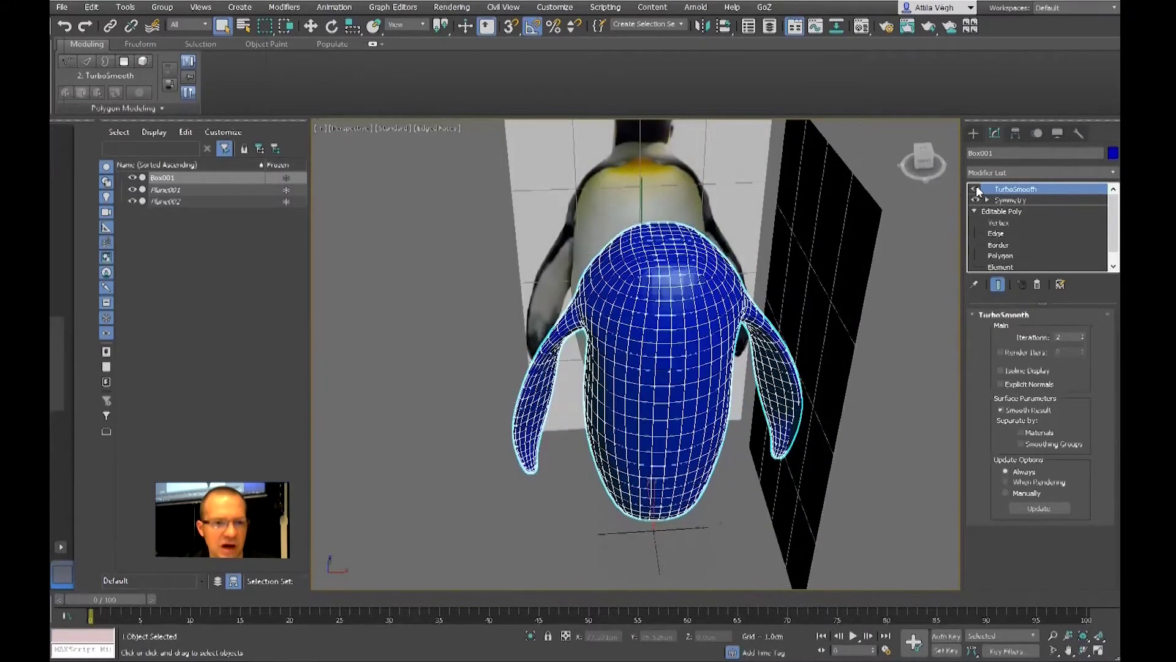
key("shift+z")
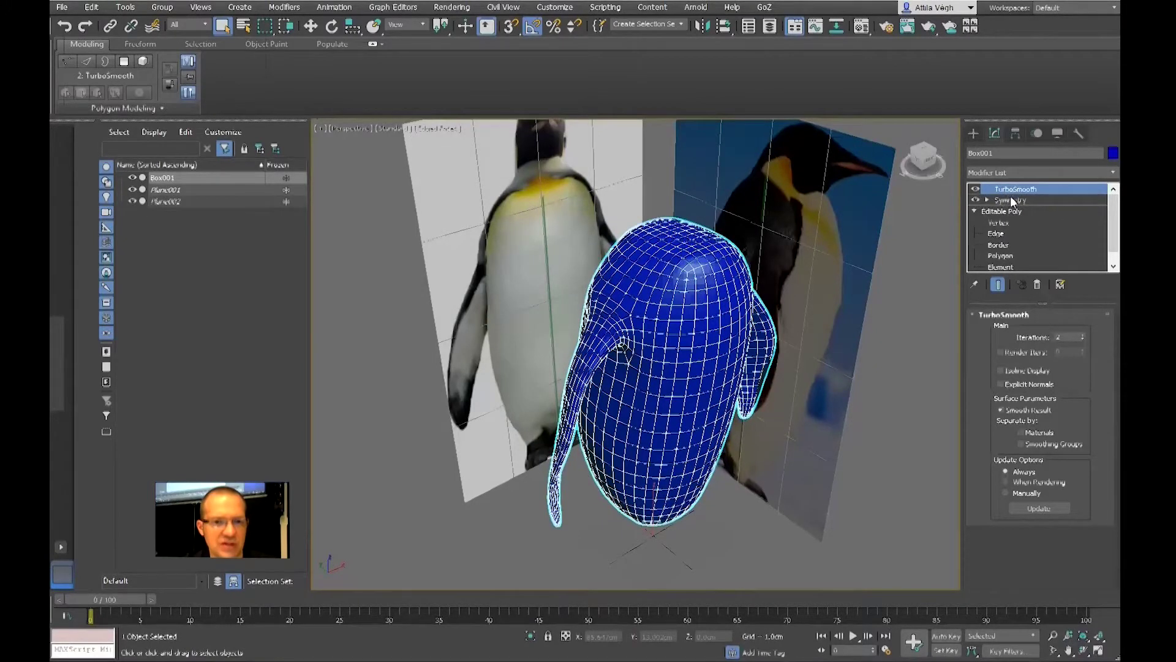
middle_click_drag(680, 341, 716, 346, "alt")
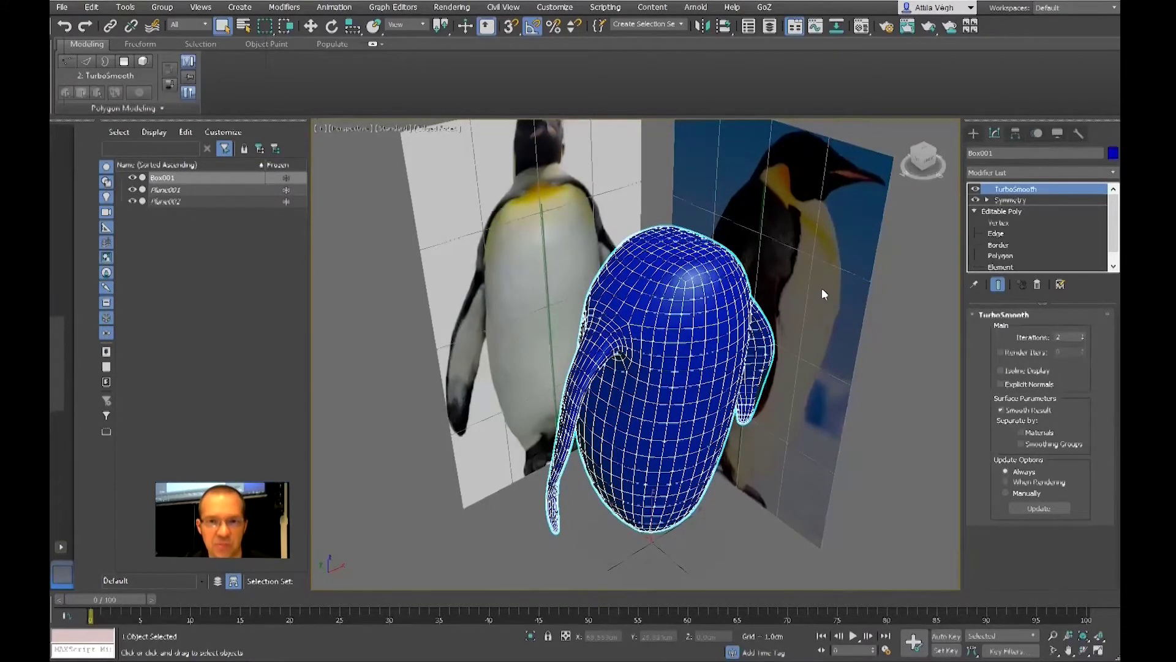
middle_click_drag(807, 282, 790, 312, "alt")
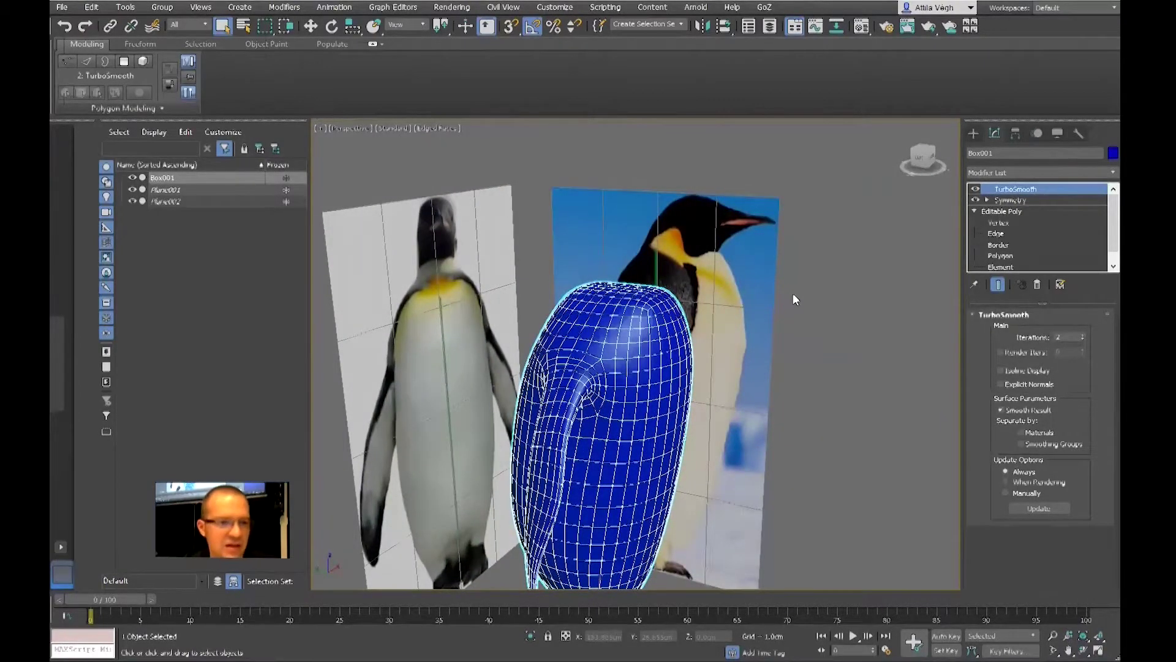
- Switch to the Left view, zoom in, and make the body mesh see-through
key("l")
scroll(662, 271, "up", 2)
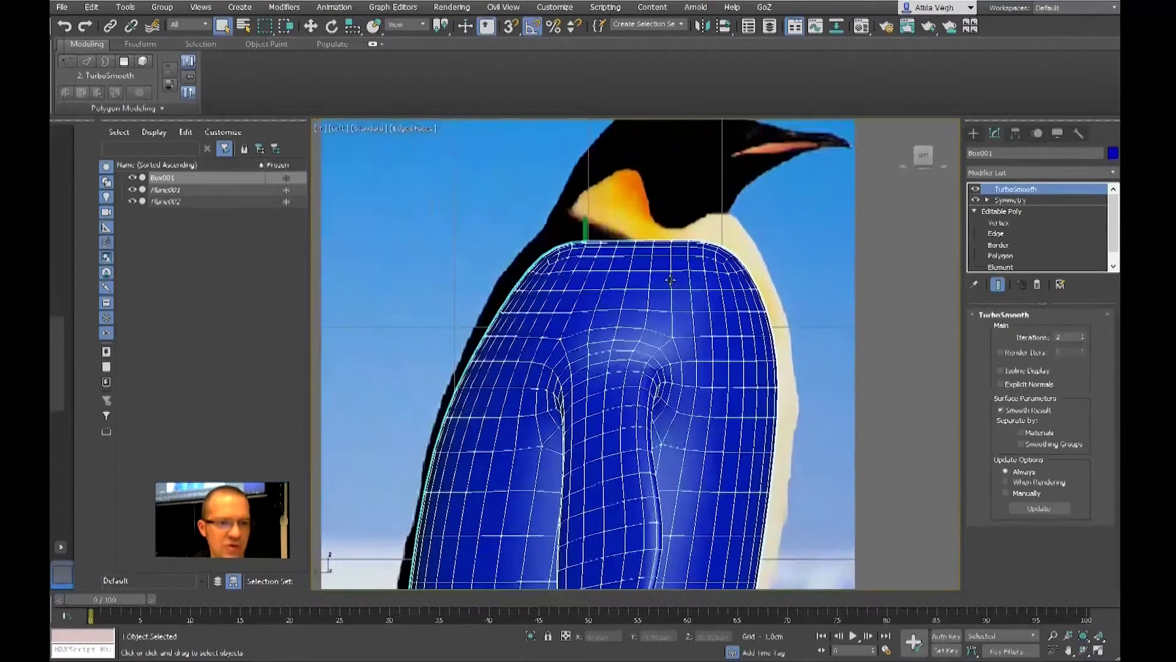
key("alt+x")
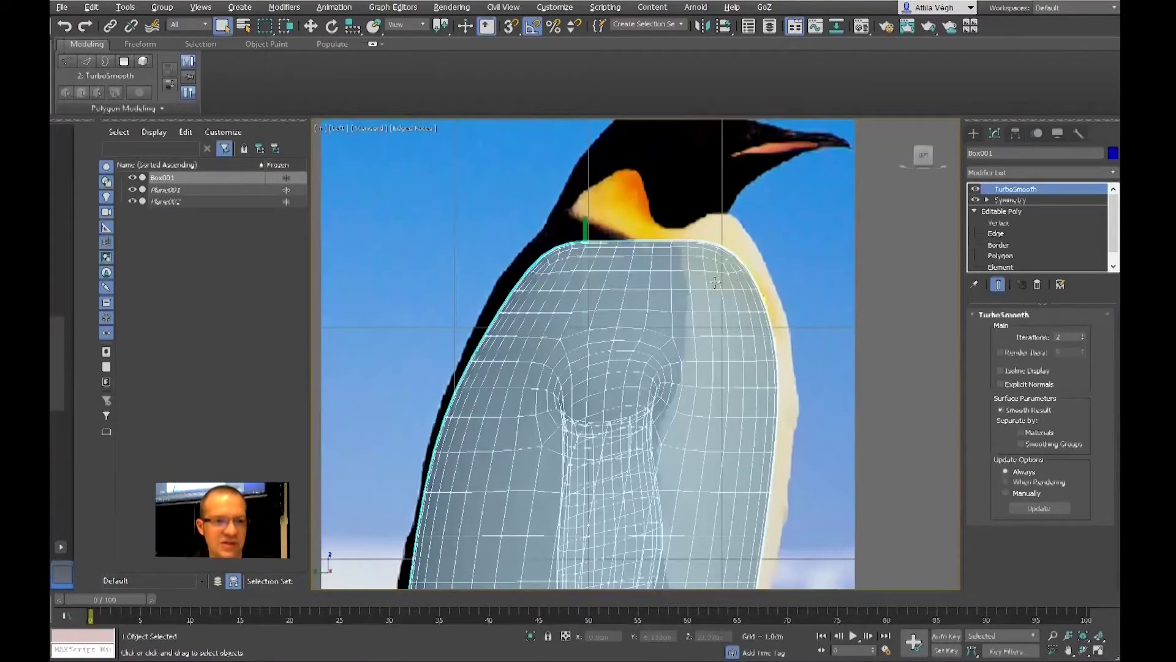
middle_click_drag(725, 285, 707, 397)
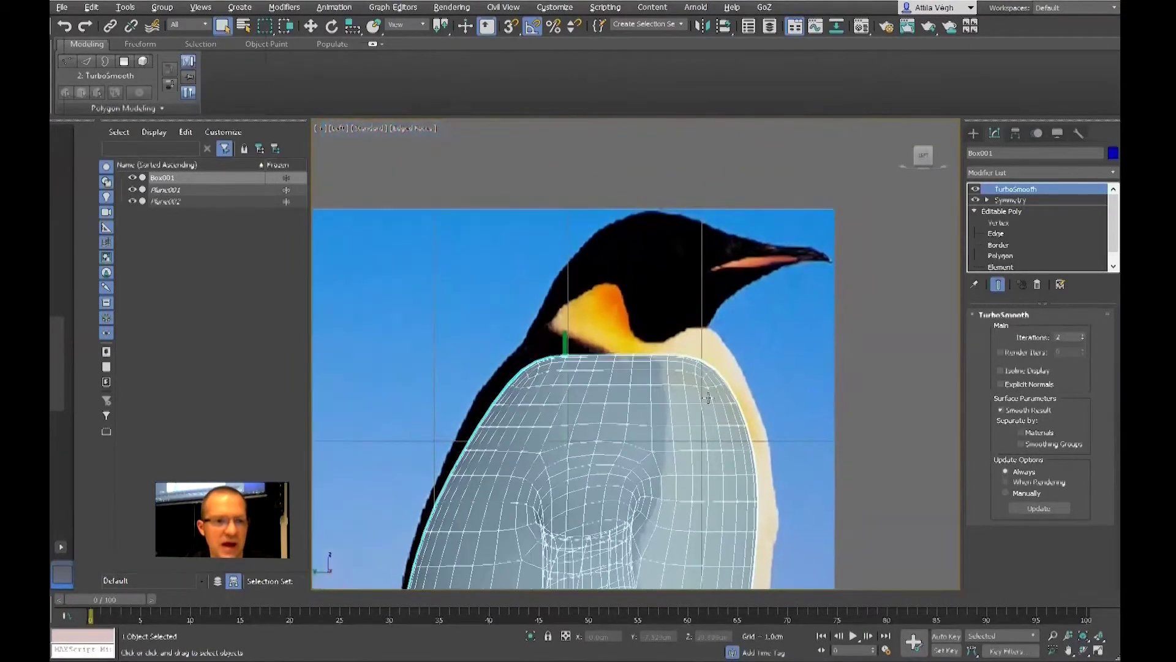
- Select Editable Poly in the stack, enter Vertex level, and begin a guide line at the neck base
left_click(1004, 212)
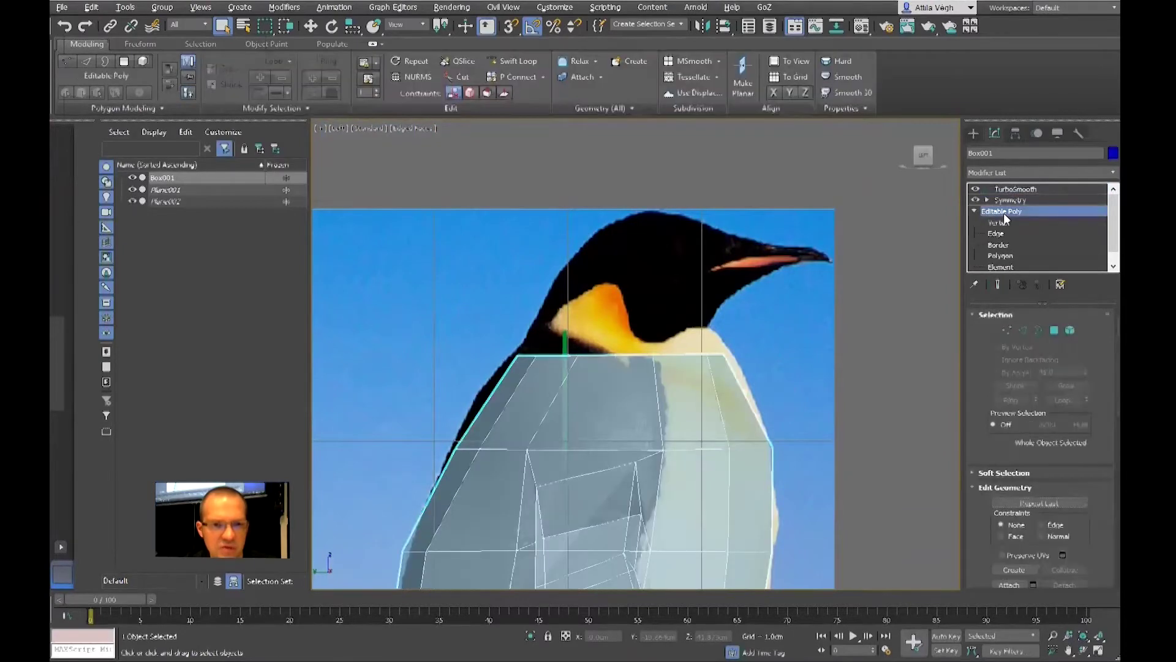
middle_click_drag(853, 318, 840, 342)
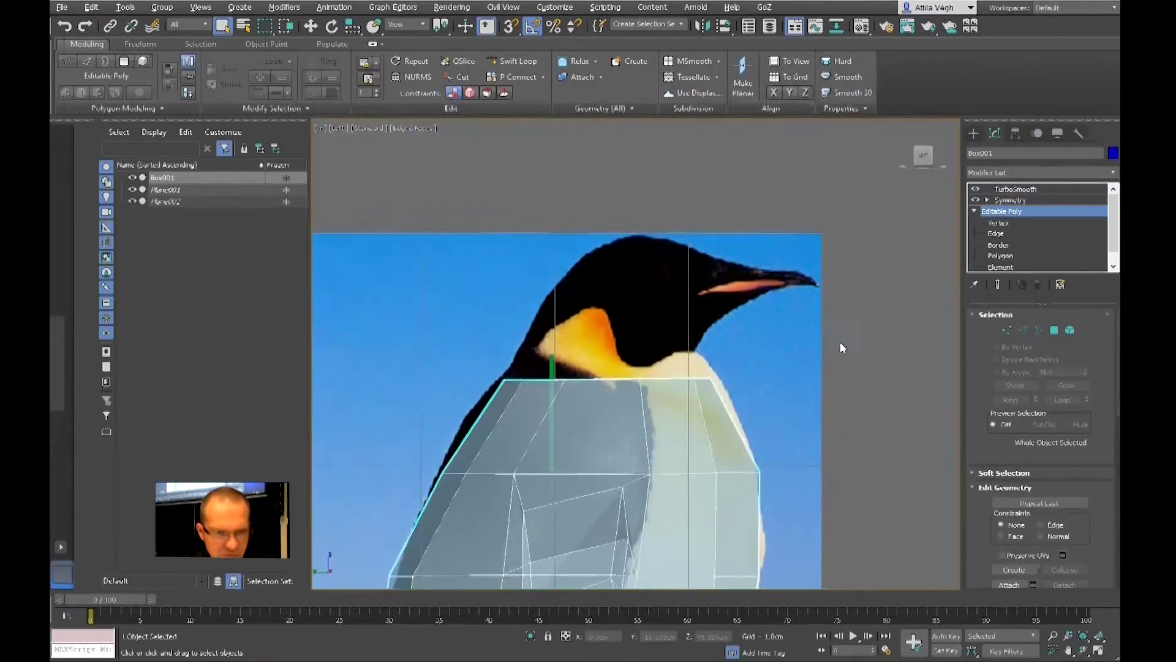
left_click(989, 225)
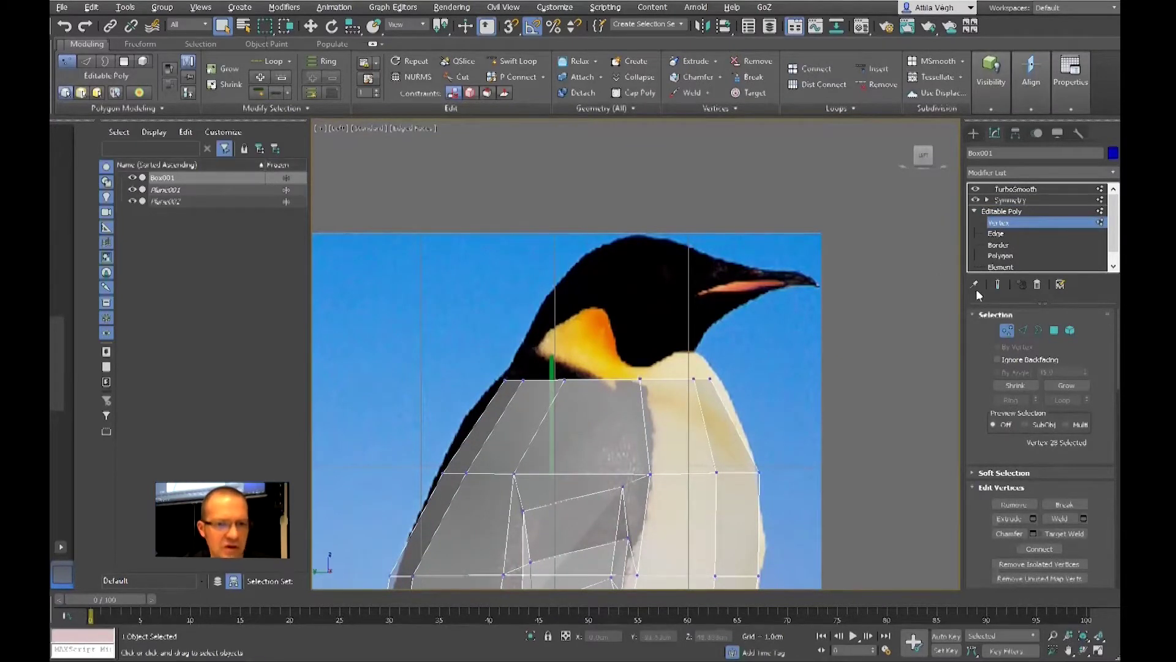
middle_click_drag(670, 420, 666, 404)
middle_click_drag(629, 273, 623, 289)
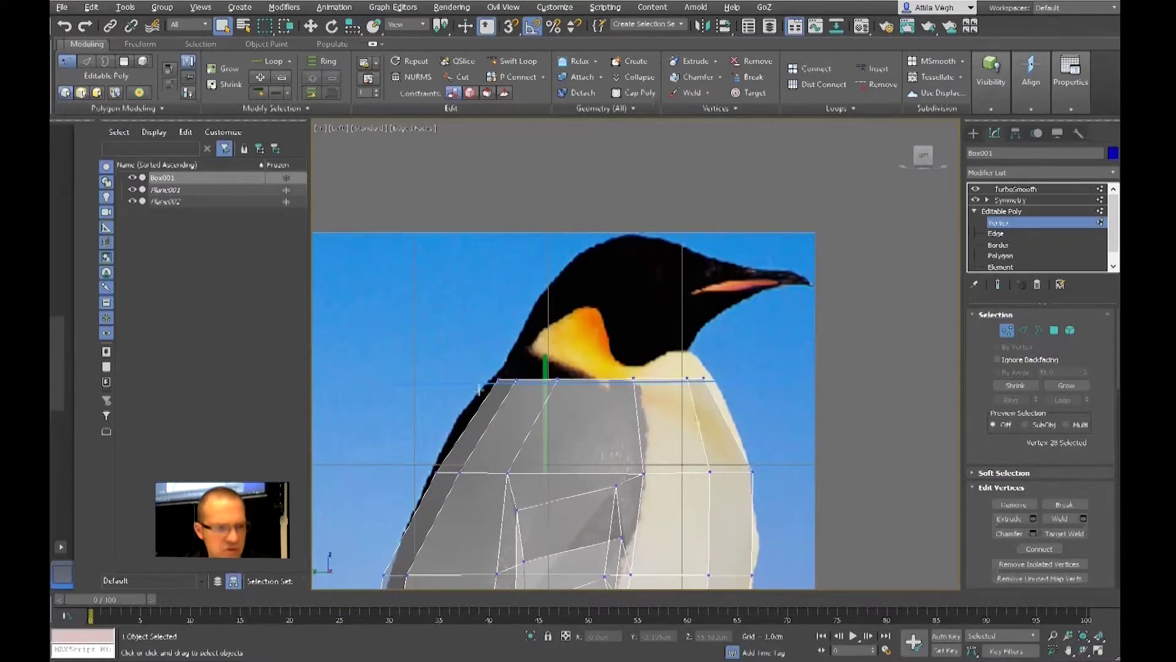
left_click(391, 370)
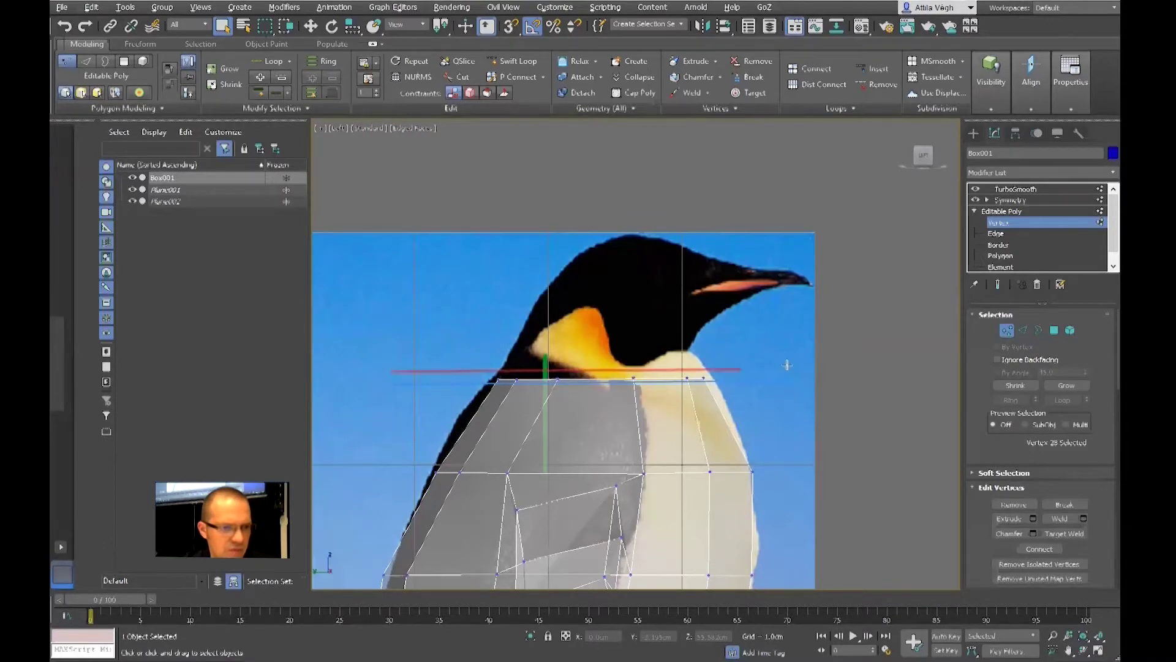
- Draw red guide lines for the neck base and head-to-beak slope, then box-select the top body vertices
left_click(813, 367)
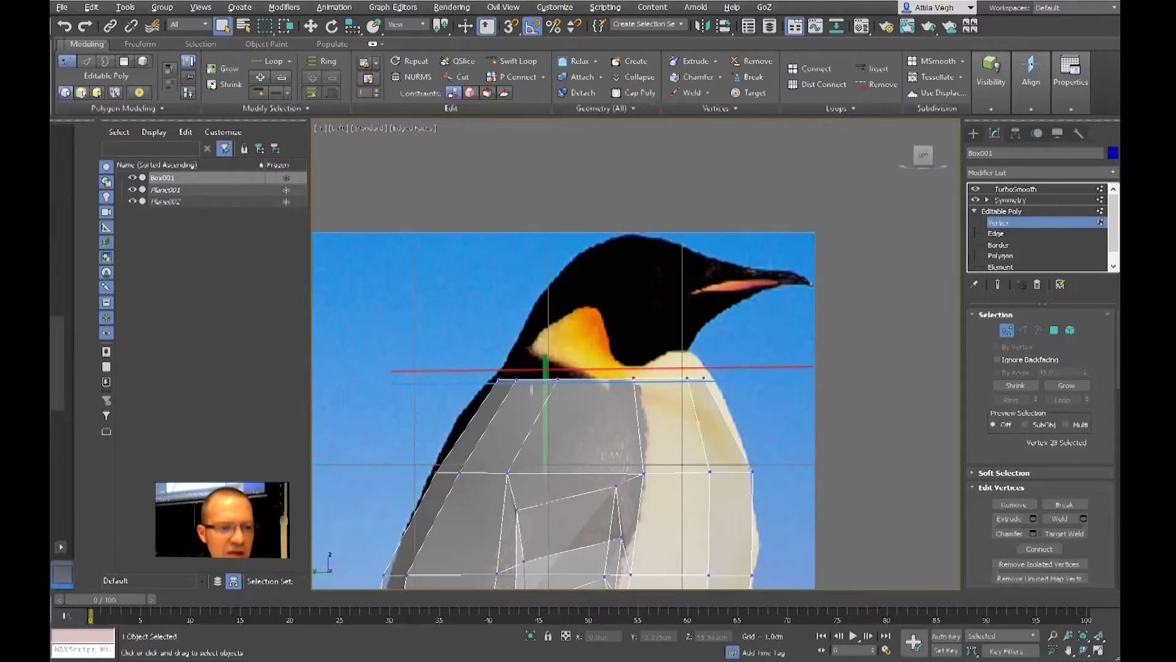
left_click(464, 286)
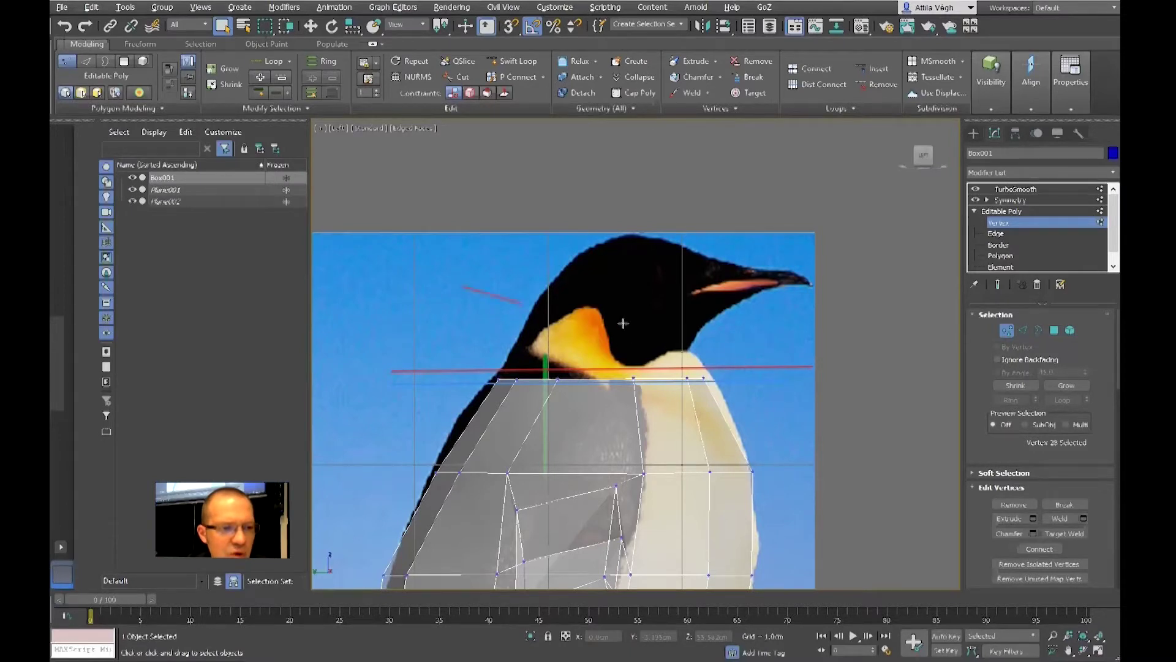
left_click(720, 357)
left_click_drag(603, 239, 714, 350)
left_click(713, 225)
left_click(714, 332)
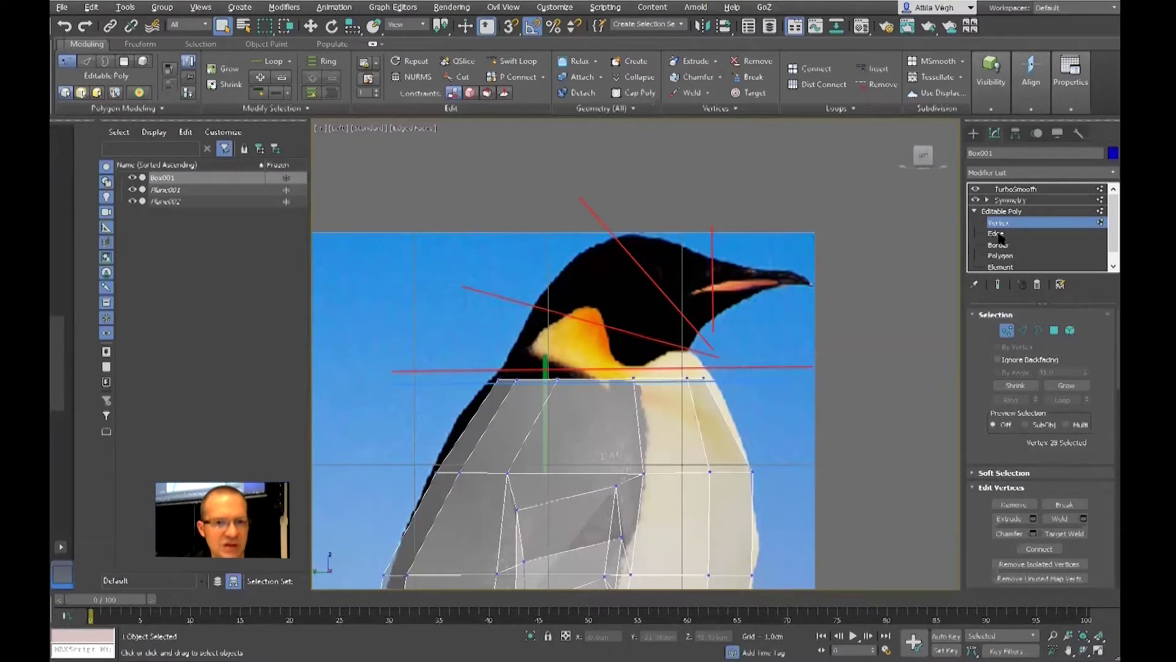
left_click_drag(724, 363, 381, 408)
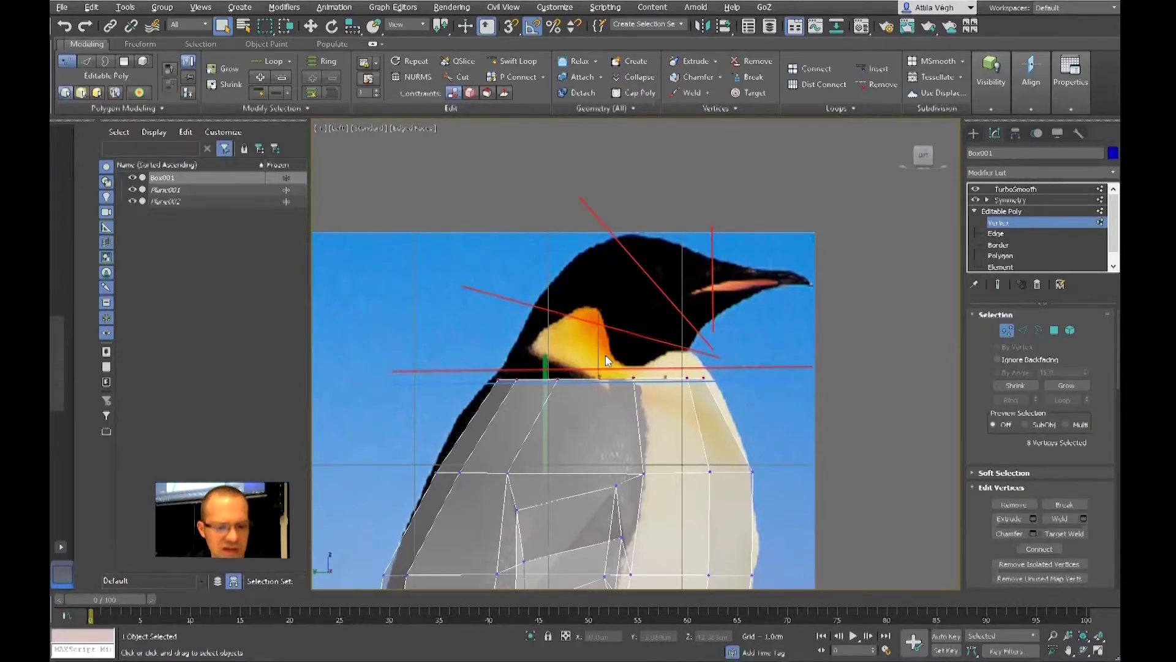
- Trial-move, tilt and clone the top vertex row toward the head, then undo those edits
key("w")
left_click_drag(601, 345, 646, 328)
key("e")
key("w")
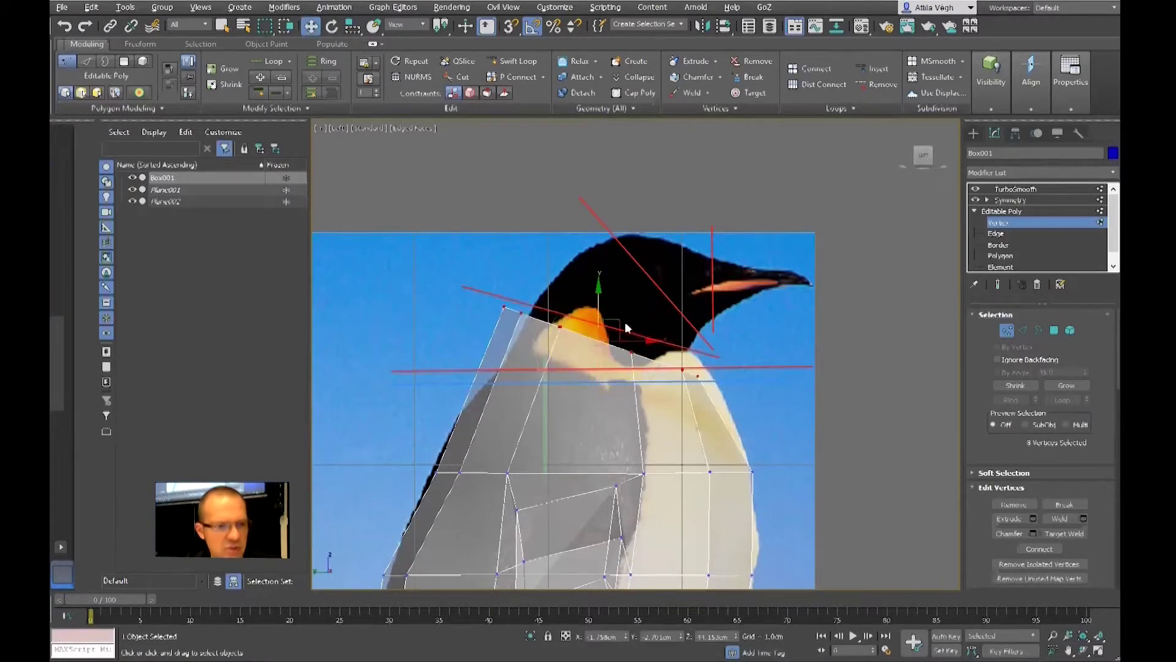
left_click_drag(620, 321, 650, 264, "shift")
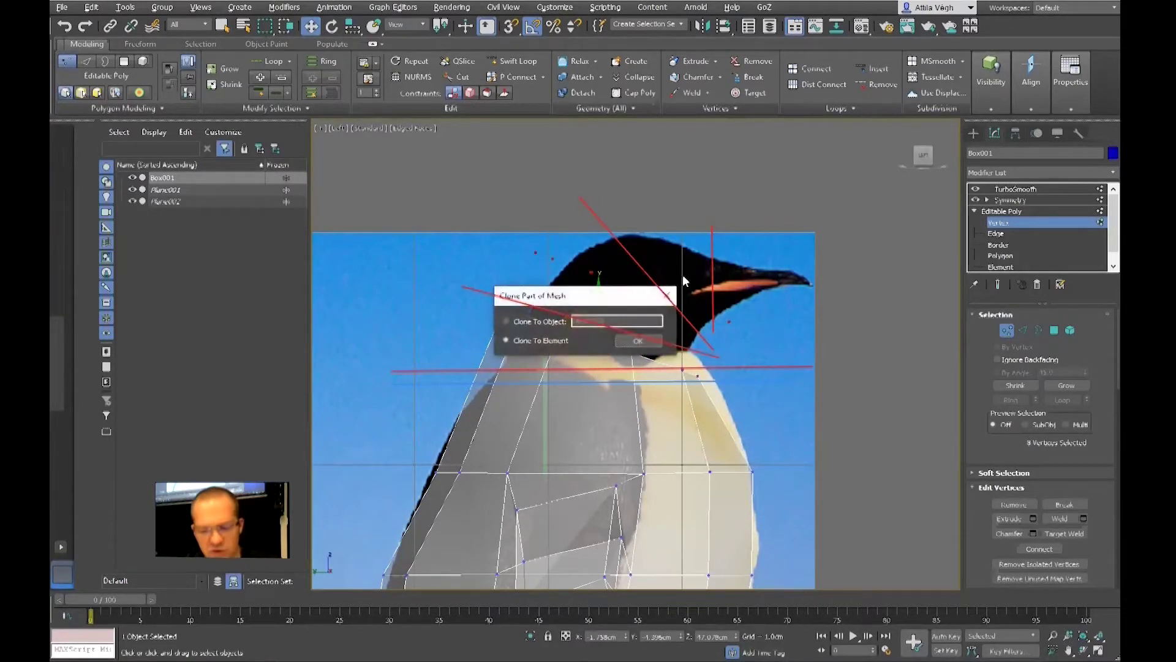
left_click(637, 341)
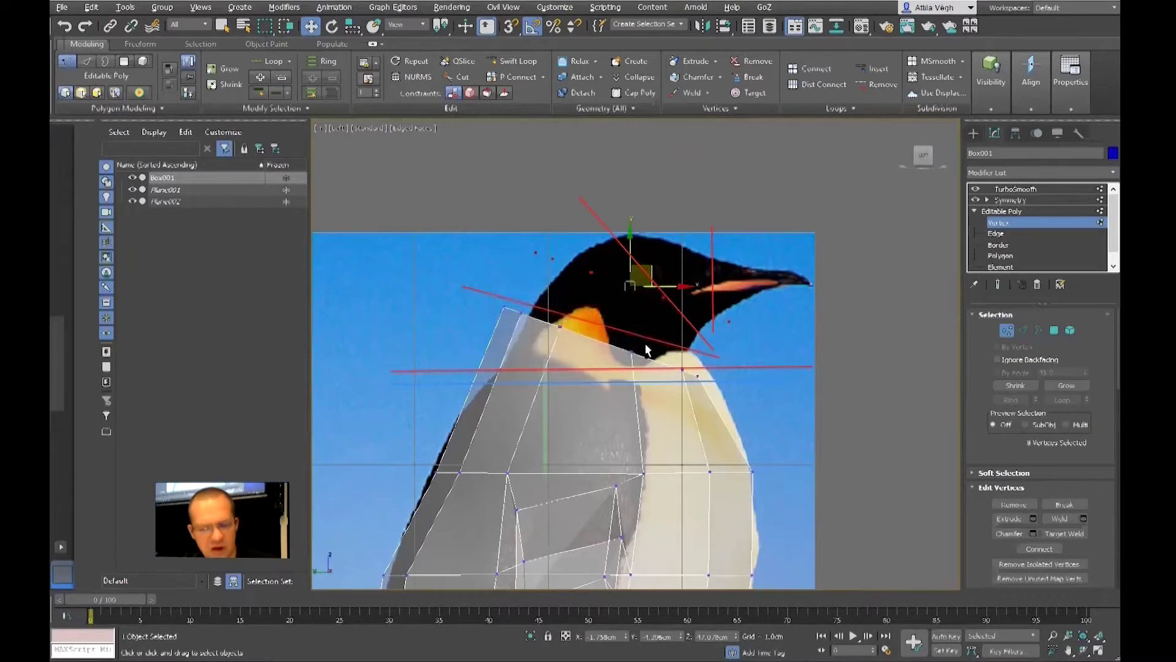
key("ctrl+z")
key("ctrl+z")
key("ctrl+z")
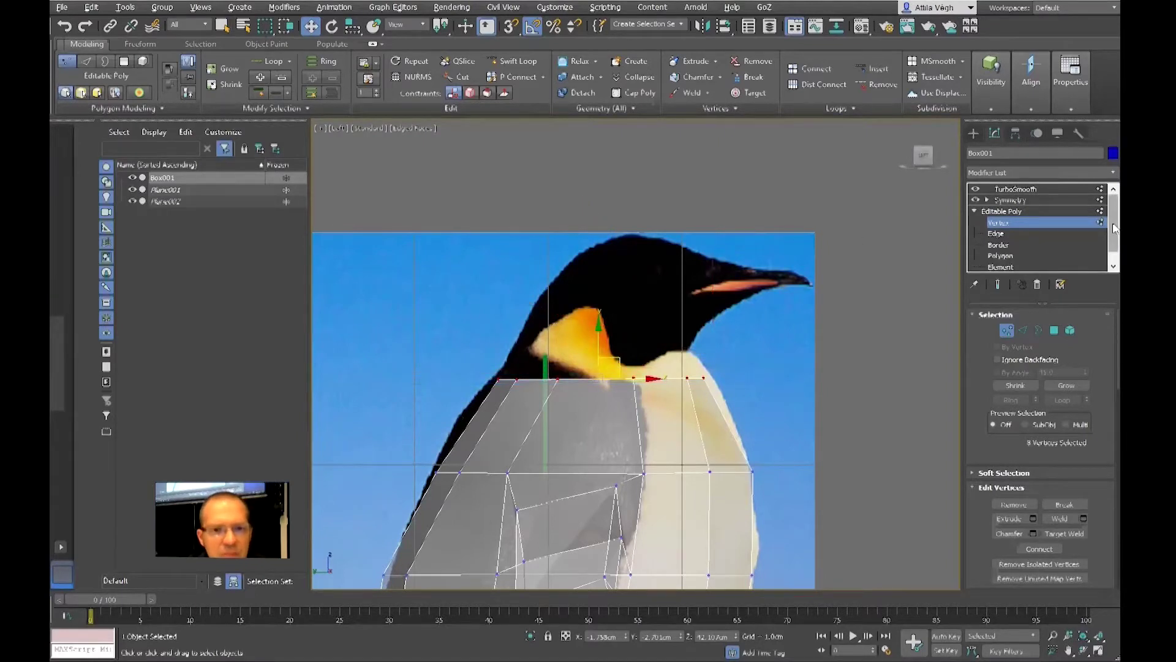
- Scroll the modifier stack and switch Editable Poly to the Polygon sub-object level
left_click_drag(1115, 229, 1115, 240)
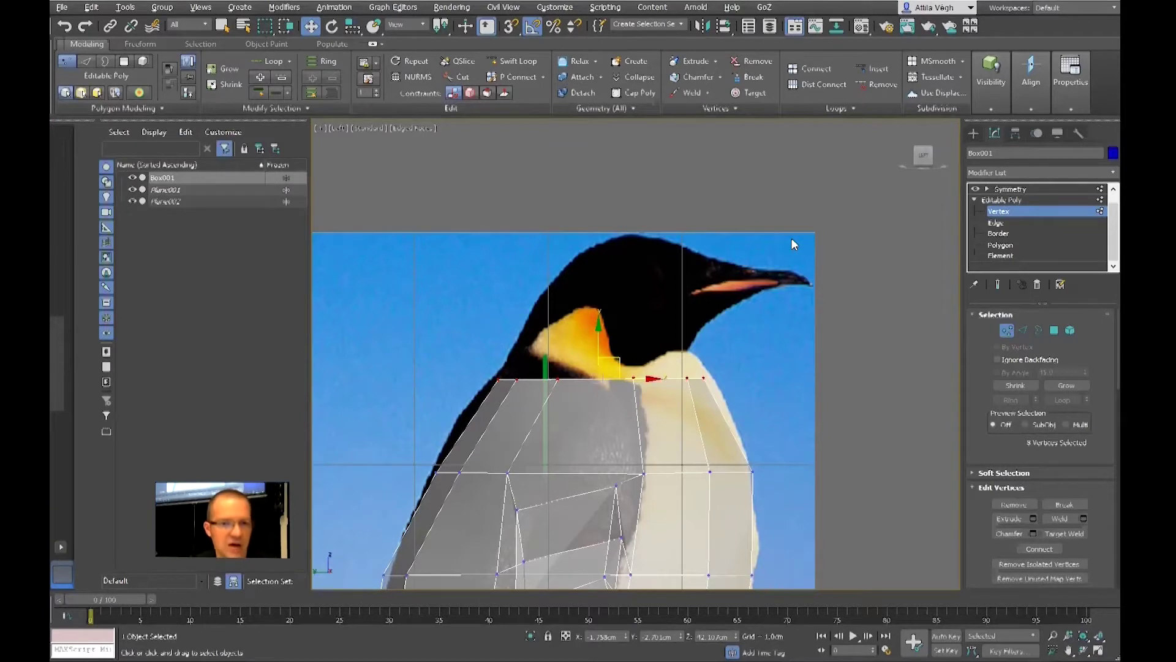
left_click(999, 244)
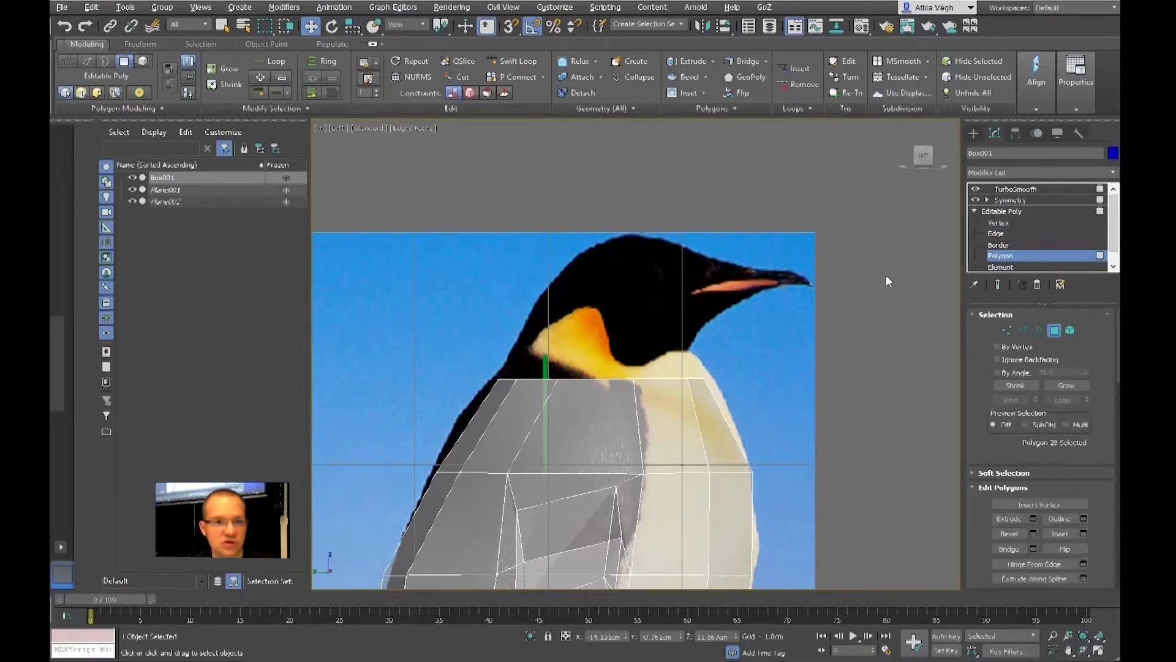
- In a see-through Perspective view, pick three top faces of the body
scroll(809, 297, "down", 2)
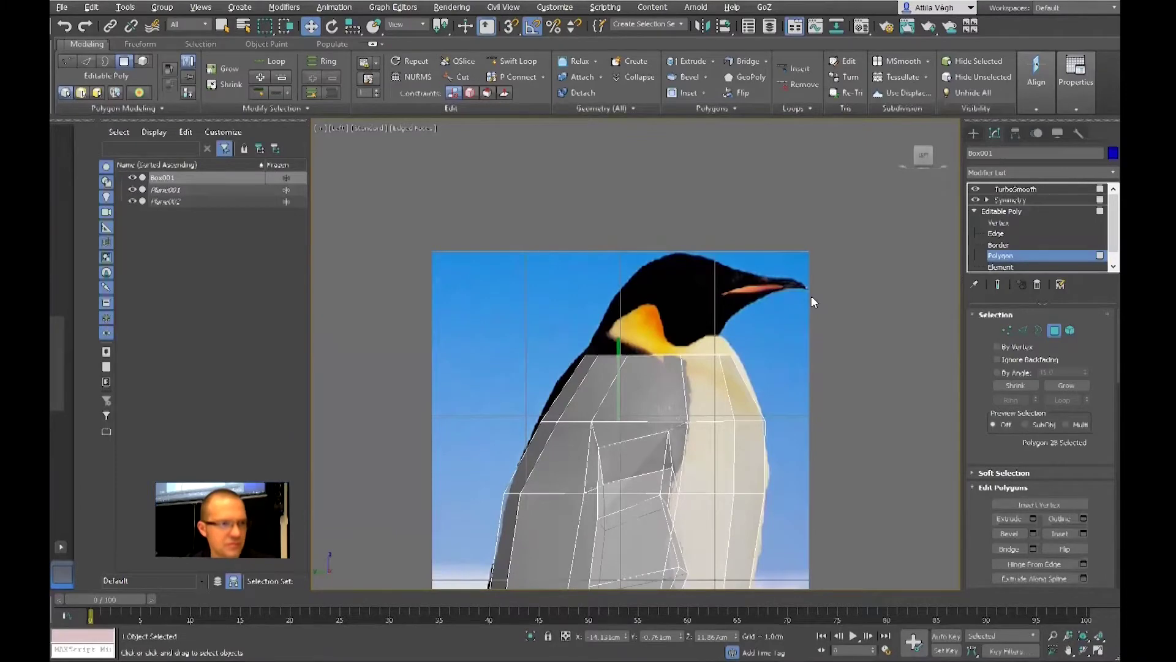
key("p")
key("alt+x")
middle_click_drag(761, 283, 683, 339)
scroll(687, 300, "up", 2)
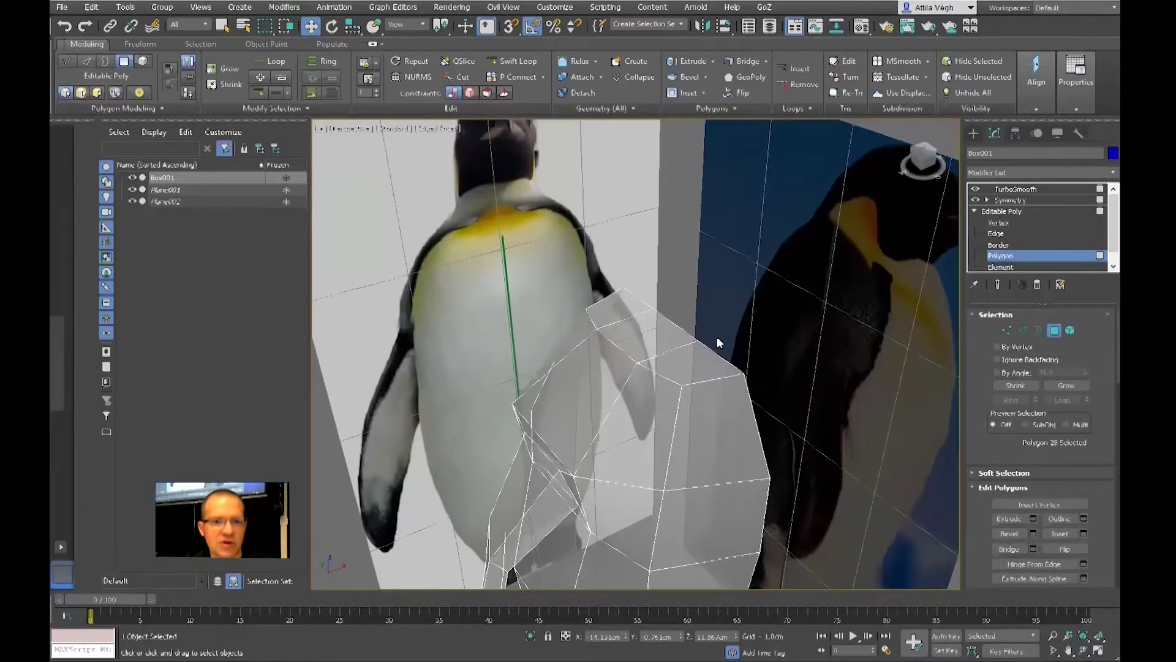
left_click(620, 305)
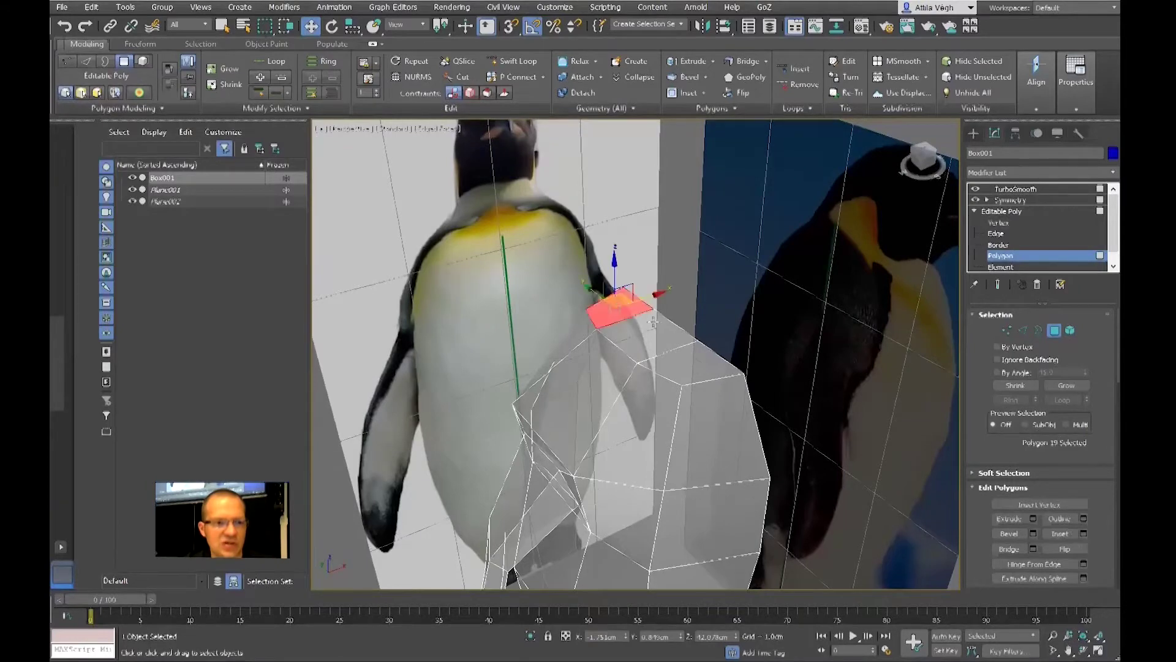
left_click(664, 341, "ctrl")
left_click(691, 375, "ctrl")
- Reselect the top-right, middle and left top faces from a side angle, then face the penguin frontally
middle_click_drag(631, 371, 744, 371, "alt")
left_click(735, 344)
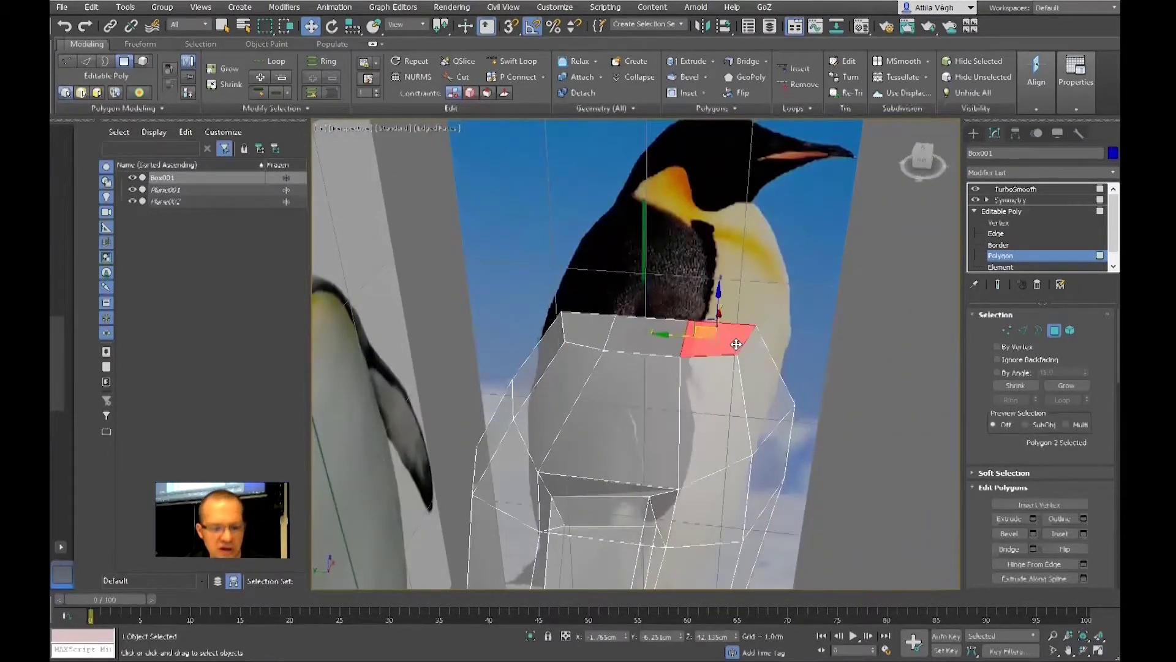
left_click(654, 342, "ctrl")
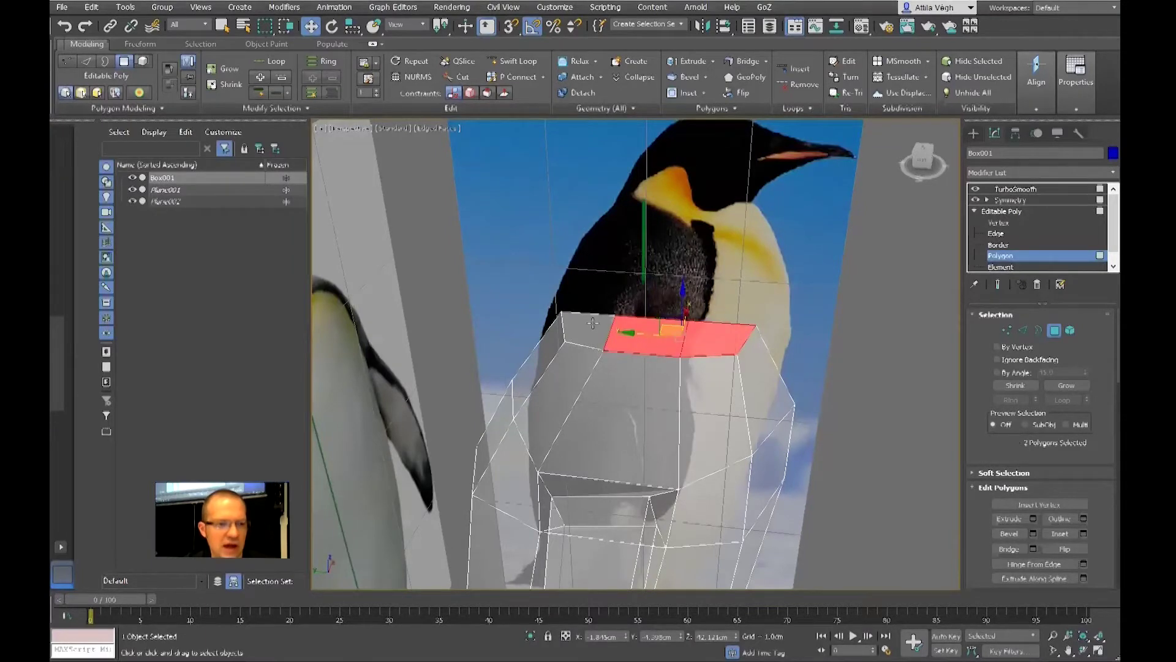
left_click(593, 323, "ctrl")
middle_click_drag(662, 341, 650, 367, "alt")
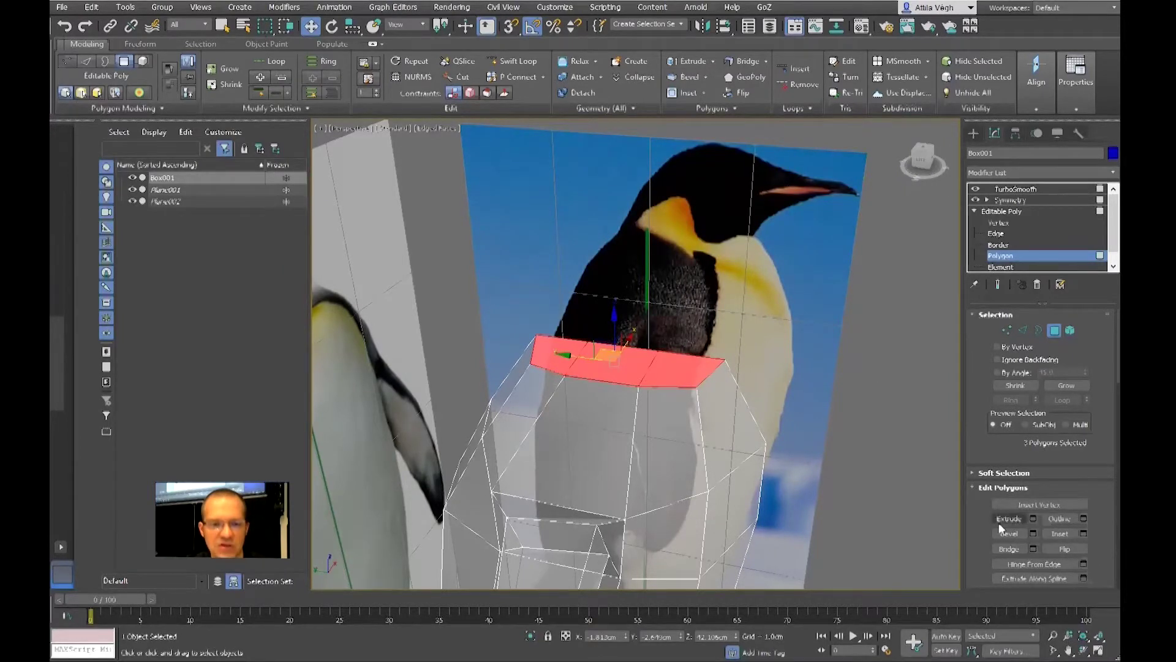
- Extrude the three selected top faces upward with Shift+E into a short neck block
right_click(767, 316)
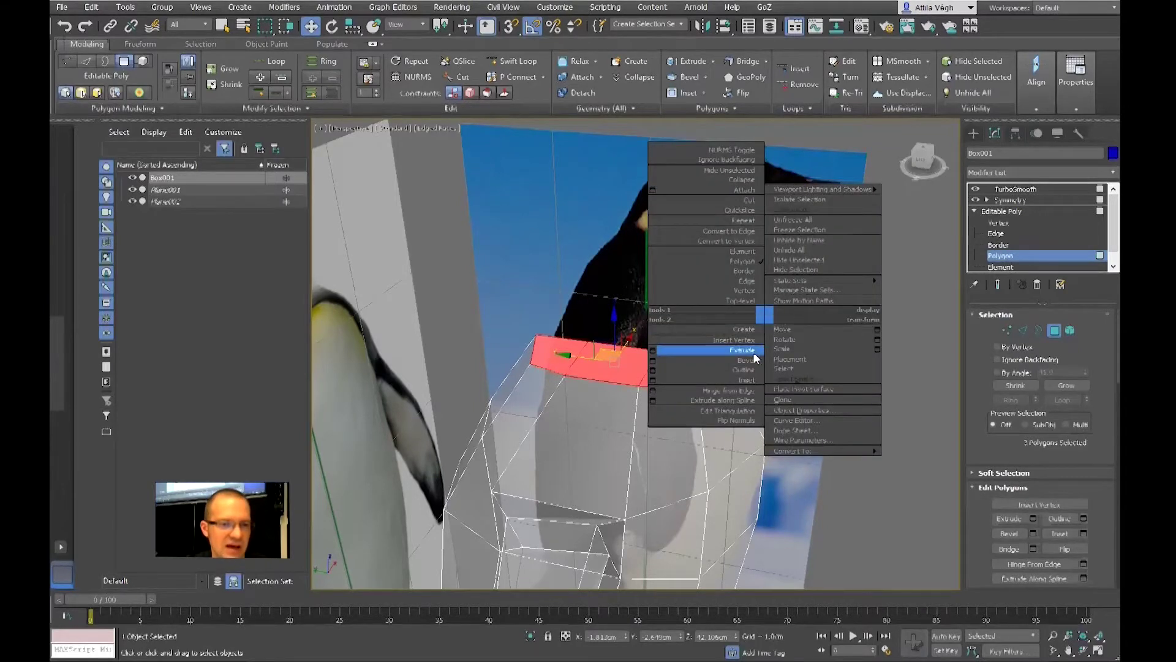
left_click(616, 299)
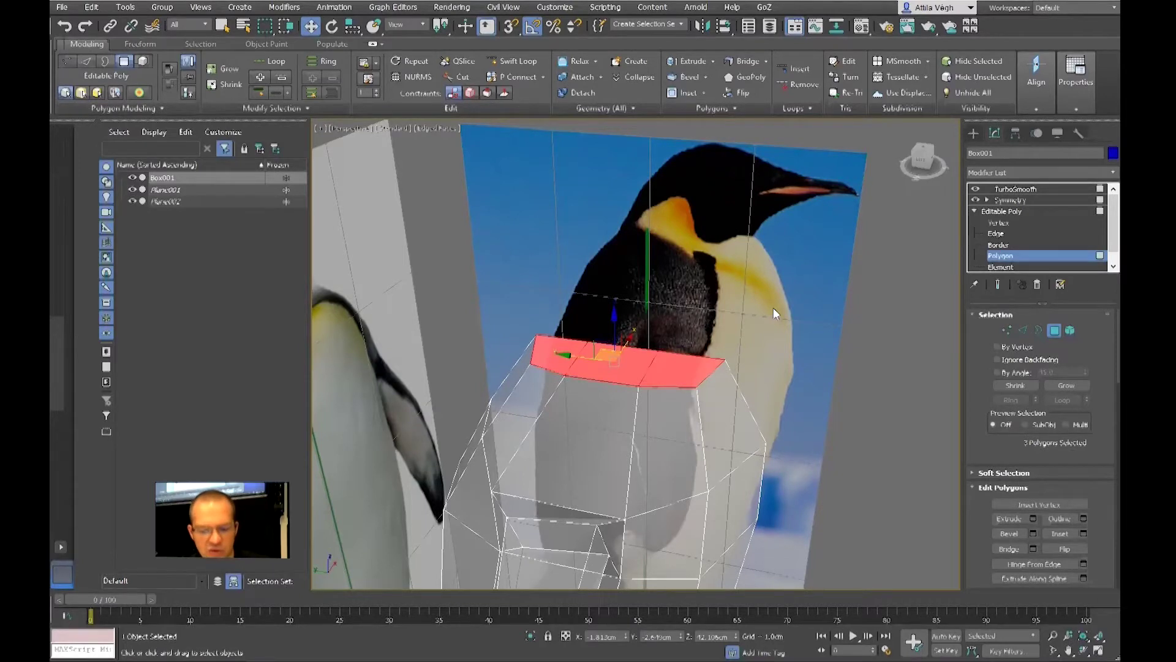
key("shift+e")
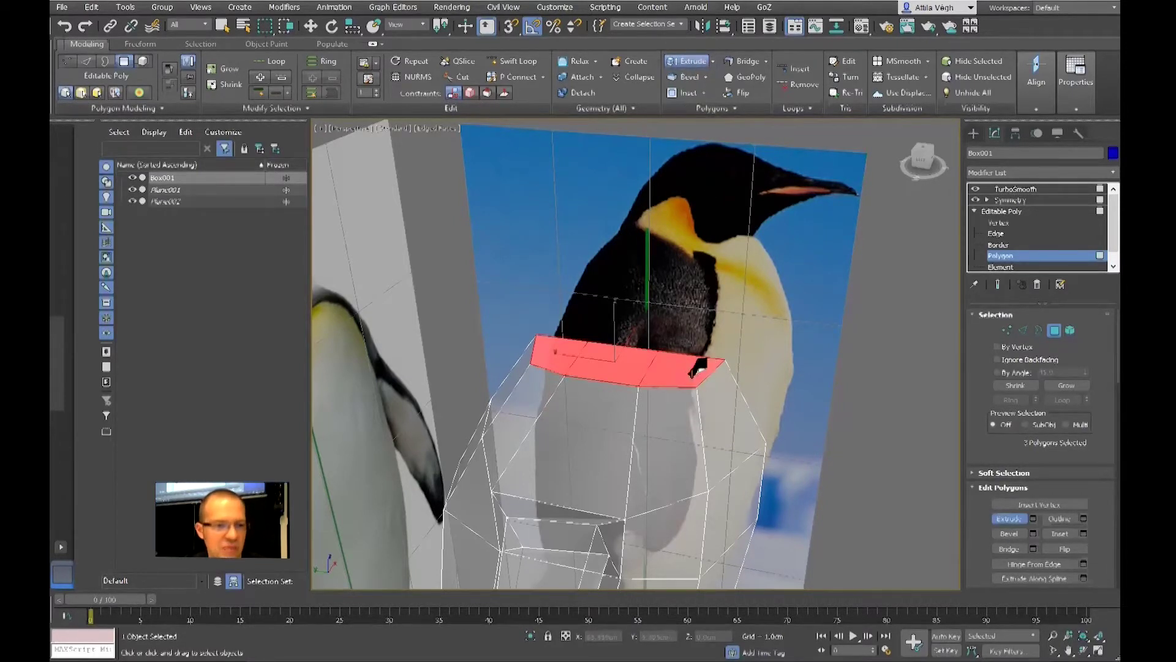
left_click_drag(696, 362, 693, 352)
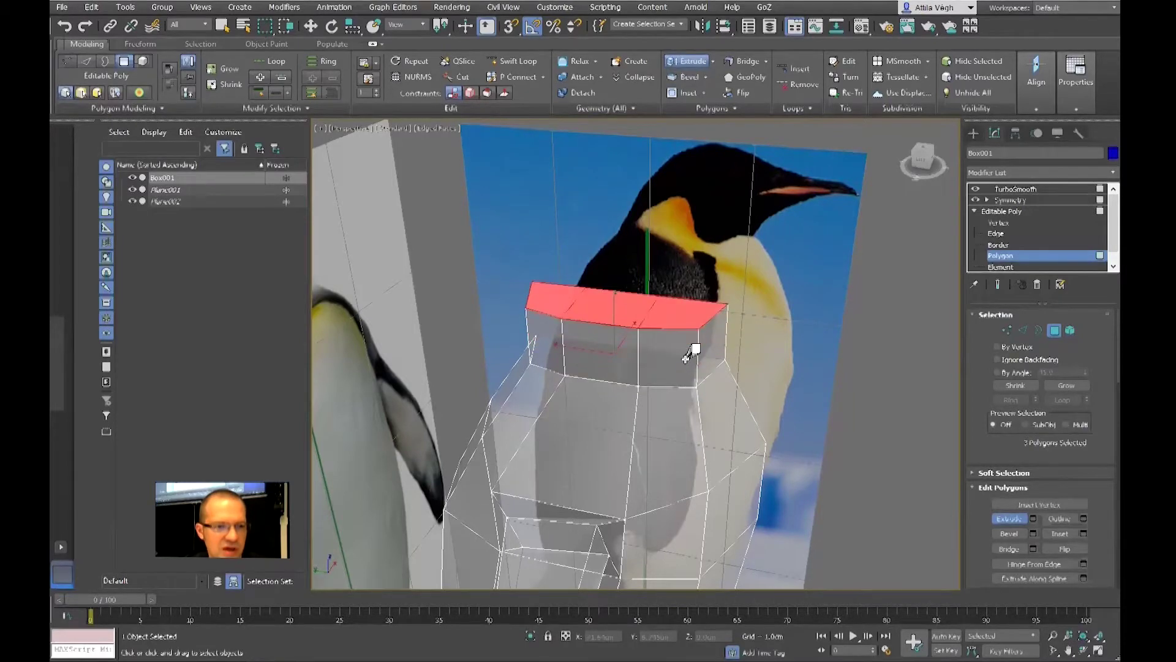
middle_click_drag(704, 362, 701, 386, "alt")
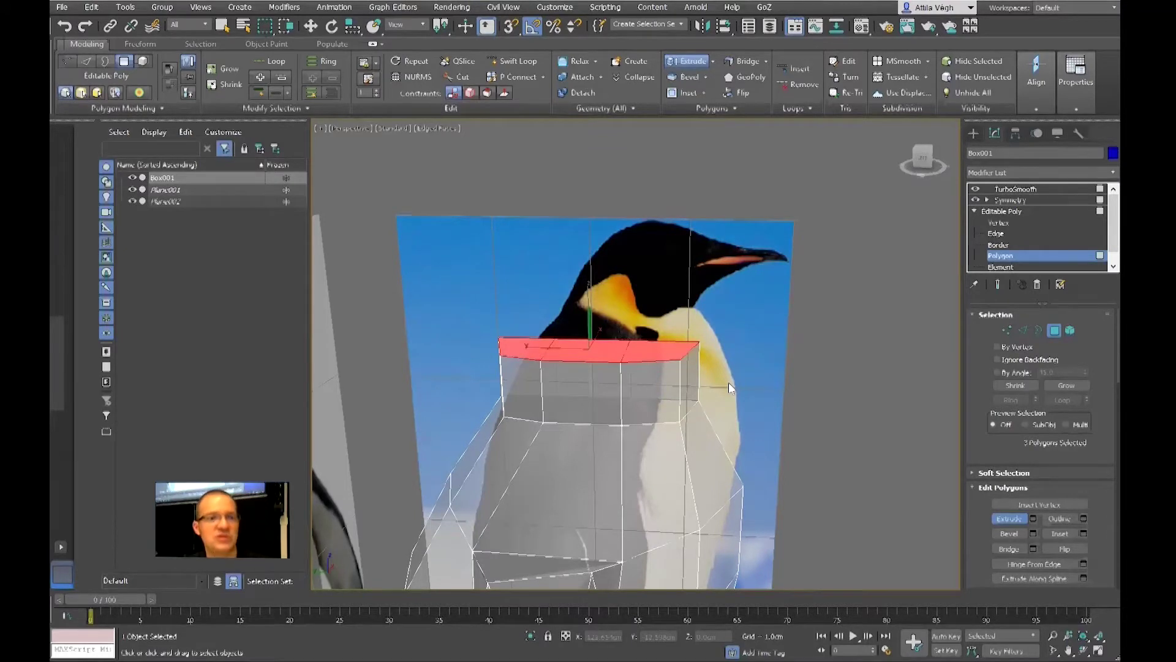
key("l")
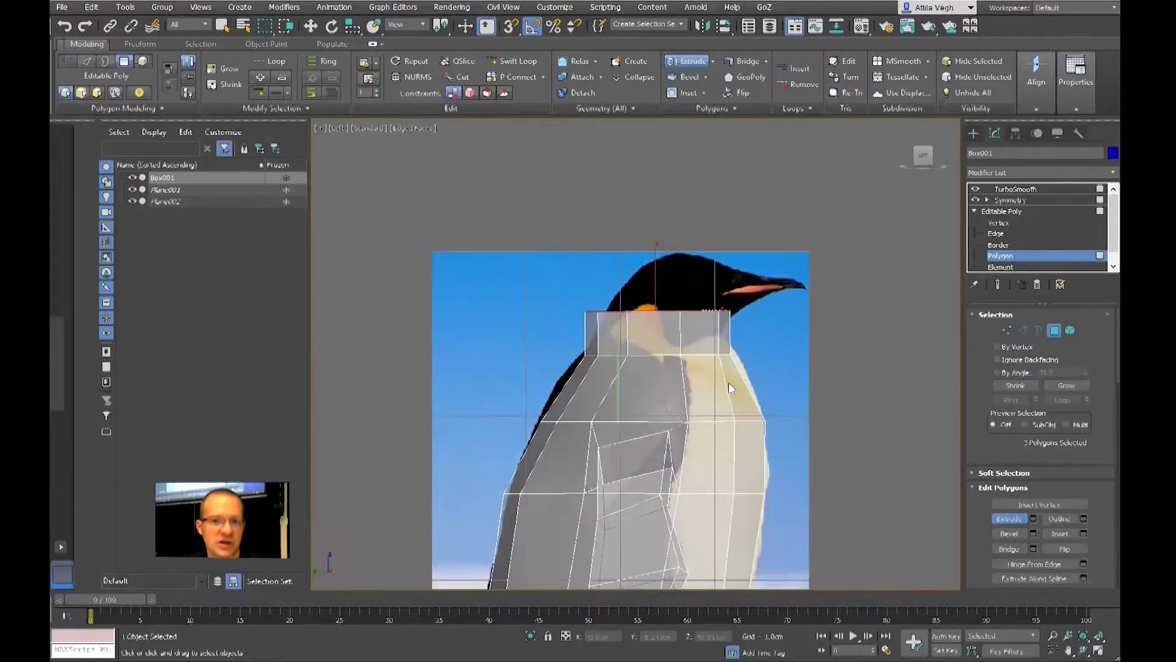
- In the Left view, enter Vertex level and box-select the whole top row of neck vertices
key("w")
scroll(693, 365, "up", 3)
middle_click_drag(693, 365, 658, 378)
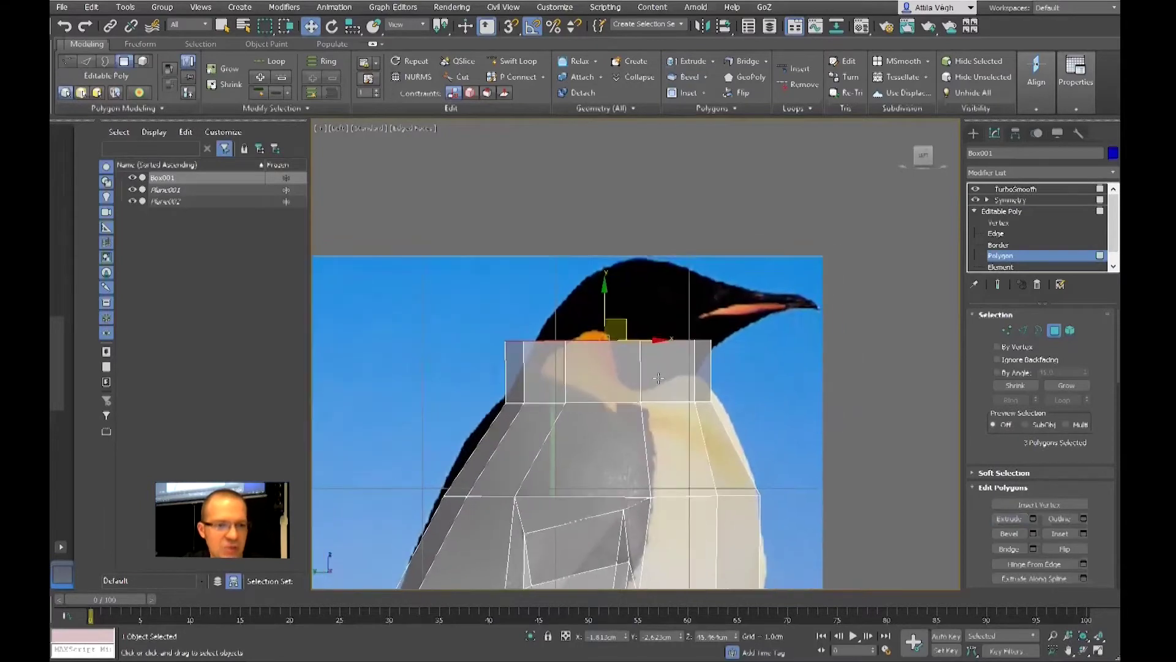
left_click(1001, 223, "ctrl")
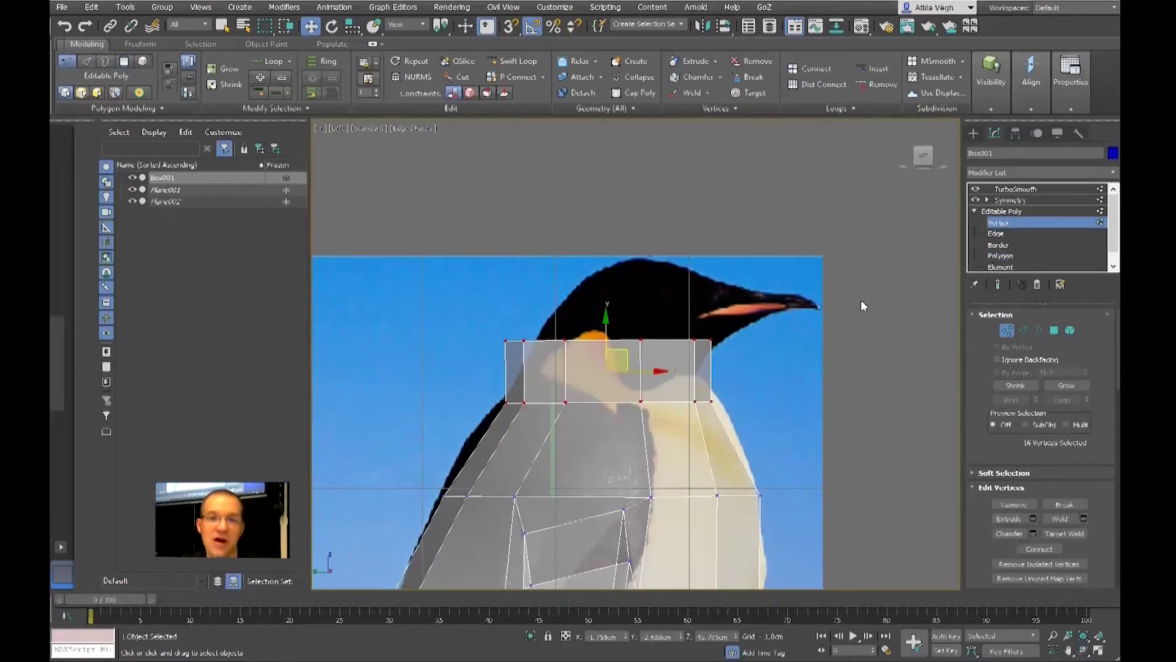
left_click(778, 318)
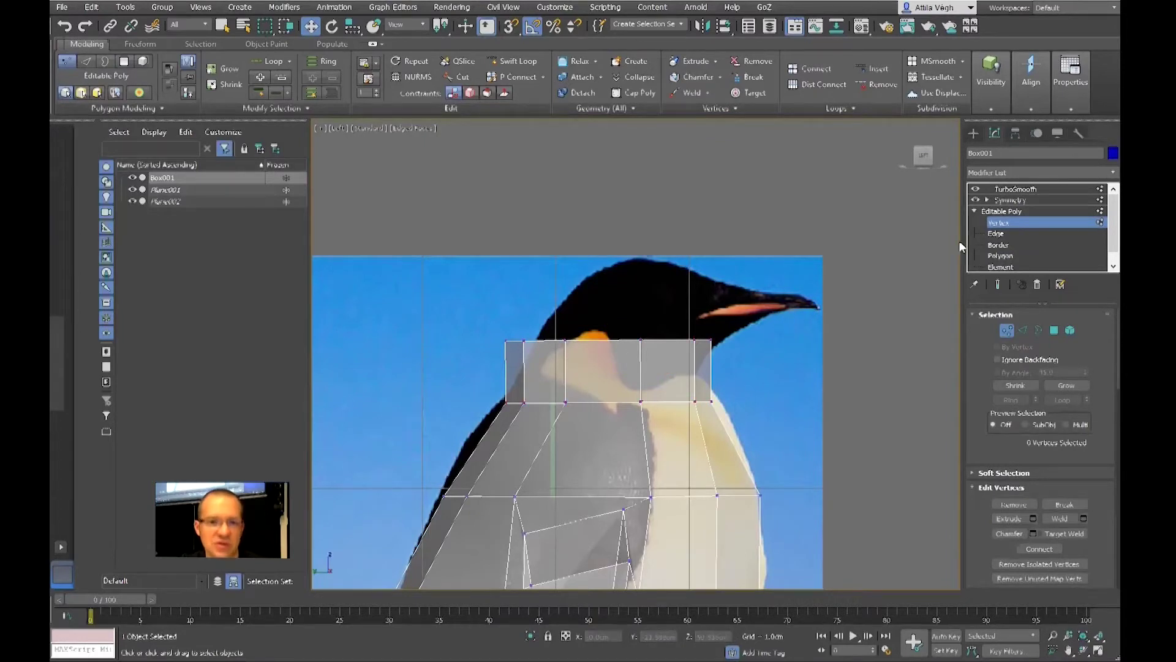
left_click_drag(765, 317, 644, 365)
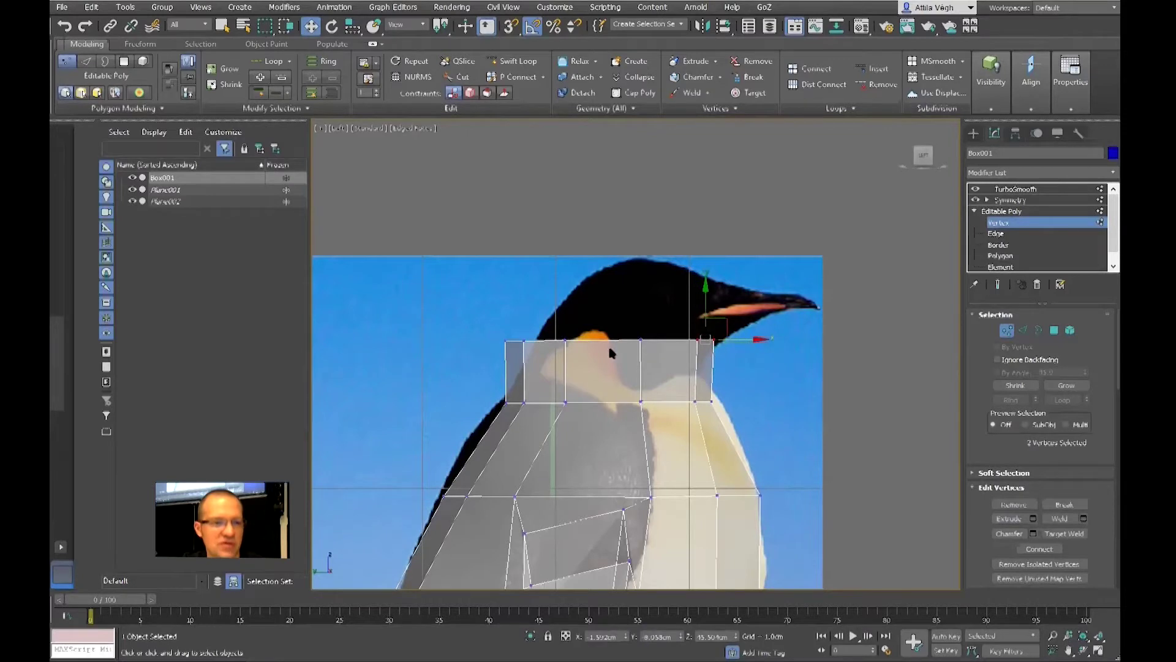
left_click_drag(492, 331, 551, 350, "ctrl")
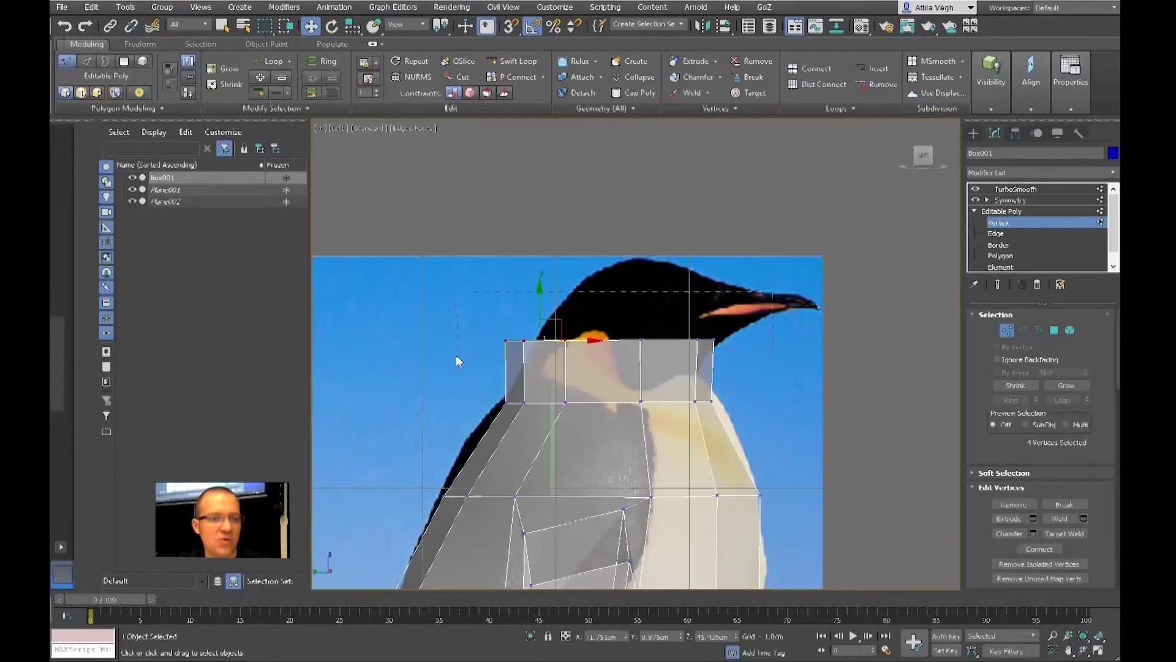
left_click_drag(455, 354, 784, 336, "ctrl")
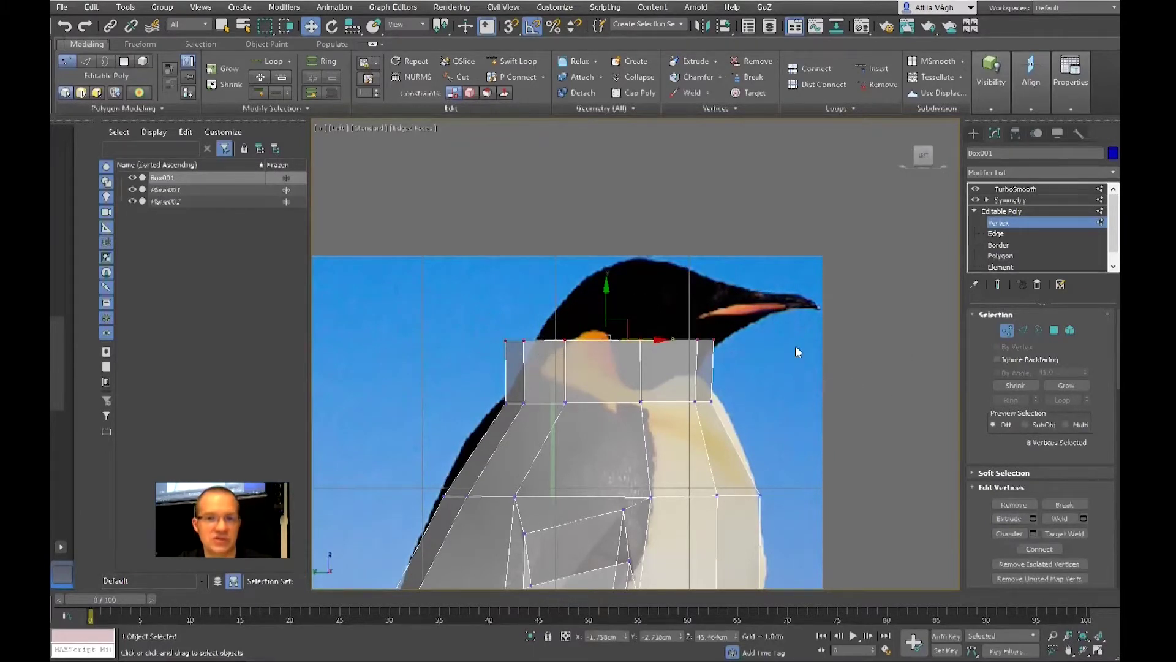
middle_click_drag(840, 338, 758, 334)
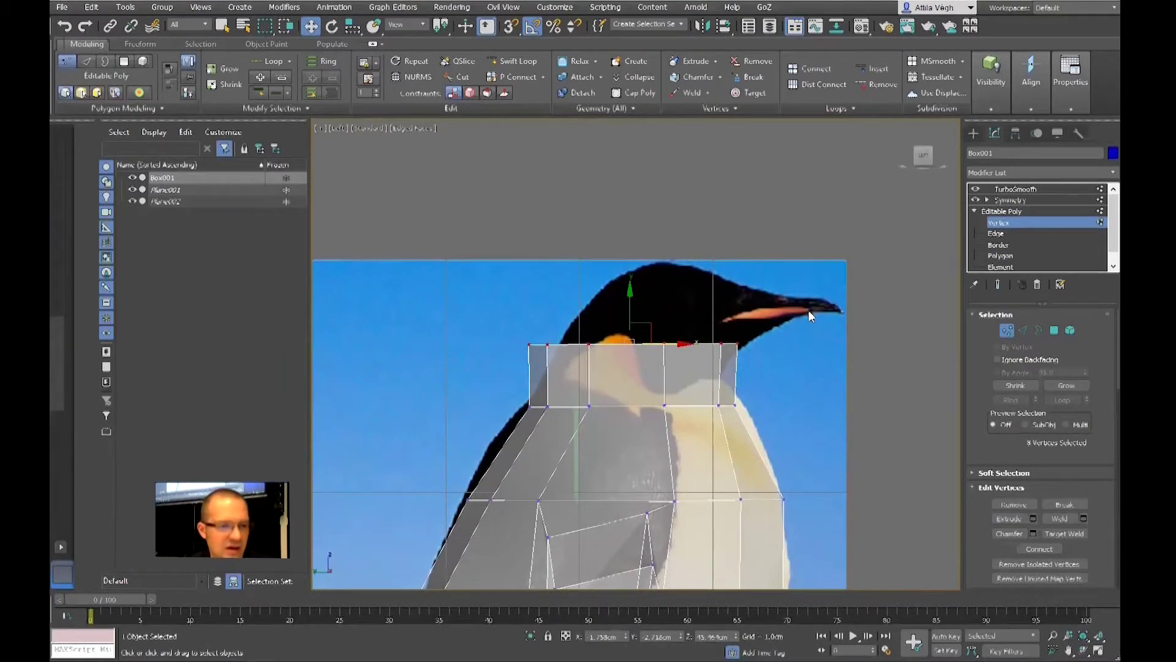
- Rotate the selected neck-top vertices so the edge slants down toward the beak under the head
key("e")
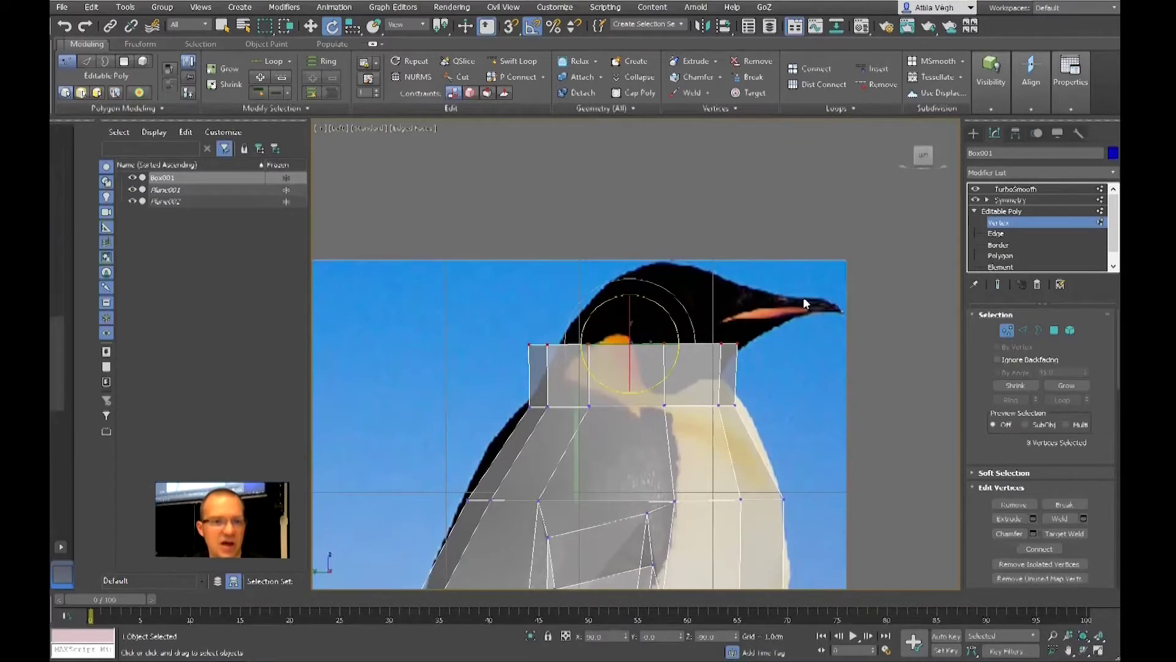
middle_click_drag(786, 301, 762, 291)
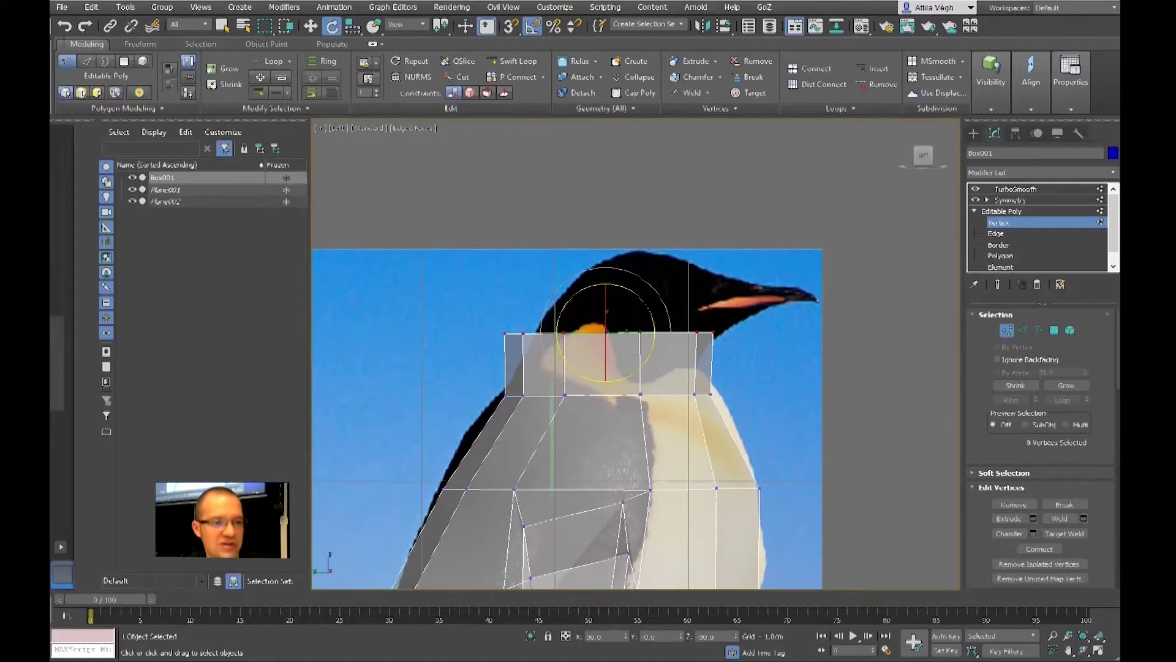
left_click_drag(649, 305, 681, 308)
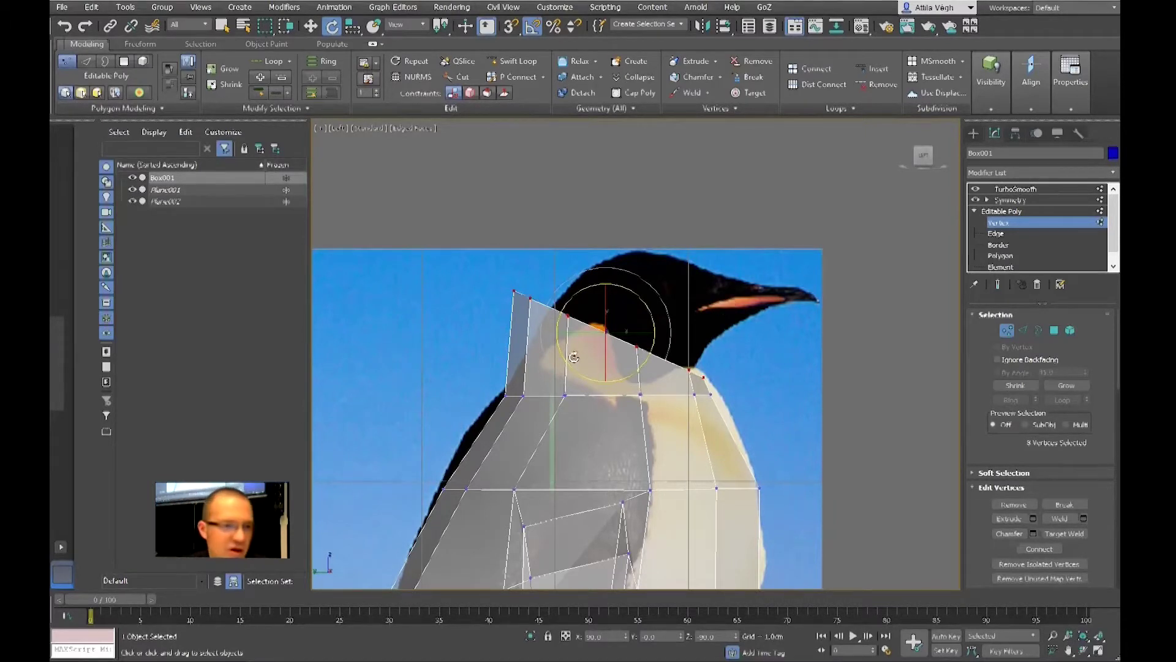
- Fine-tune the neck top's tilt and raise its vertices slightly to meet the head's underside
middle_click_drag(637, 328, 588, 330)
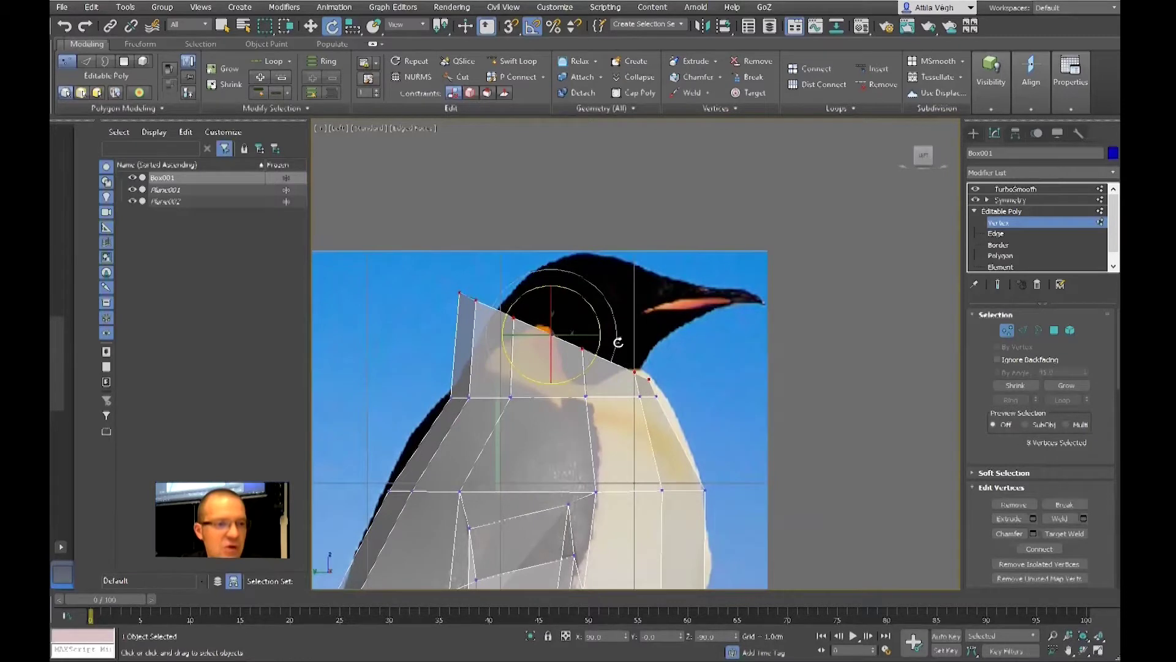
left_click_drag(634, 334, 599, 323)
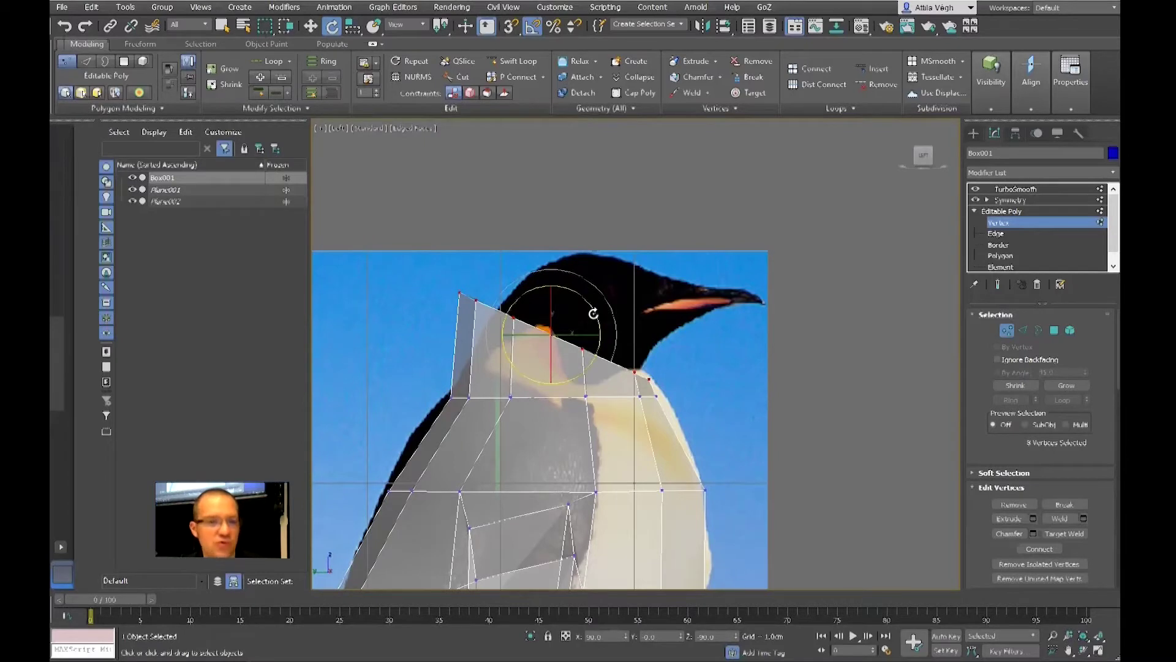
key("w")
left_click_drag(568, 312, 572, 296)
middle_click_drag(532, 318, 569, 335)
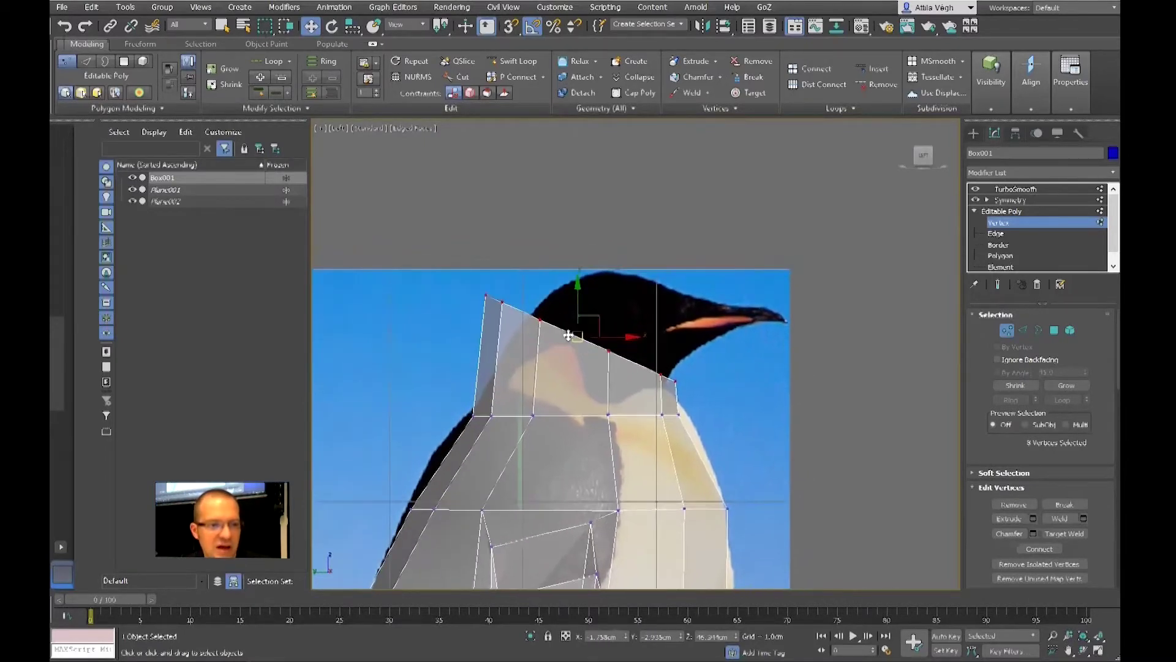
scroll(690, 380, "up", 3)
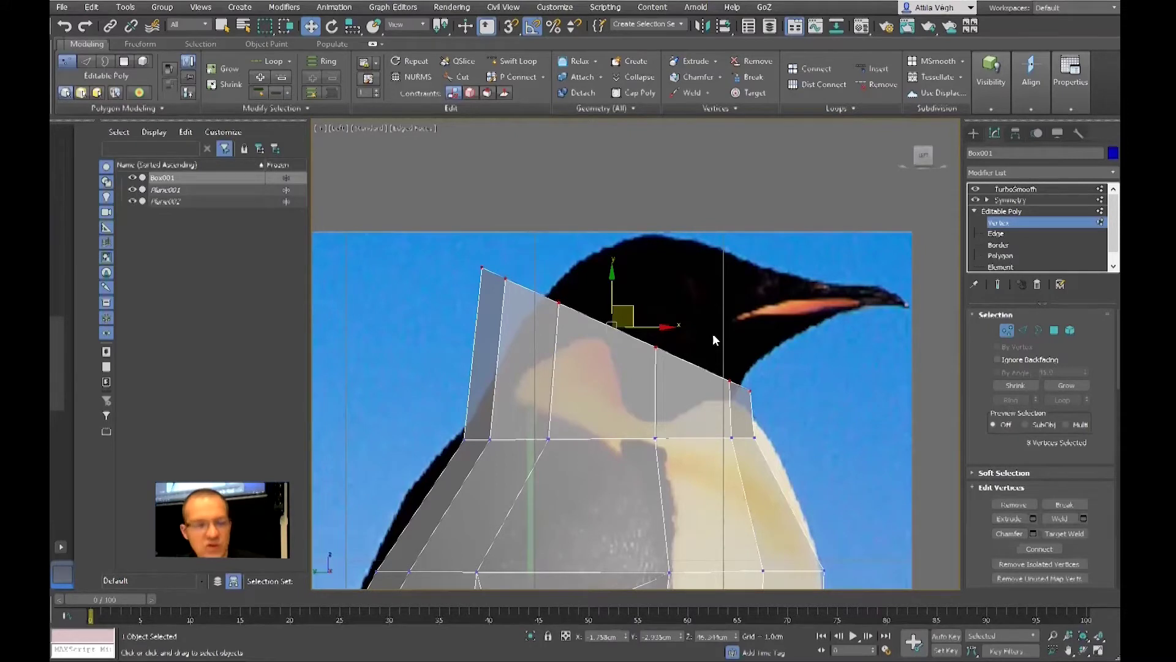
- Uniformly scale the neck-top vertices to squeeze them narrower horizontally
key("r")
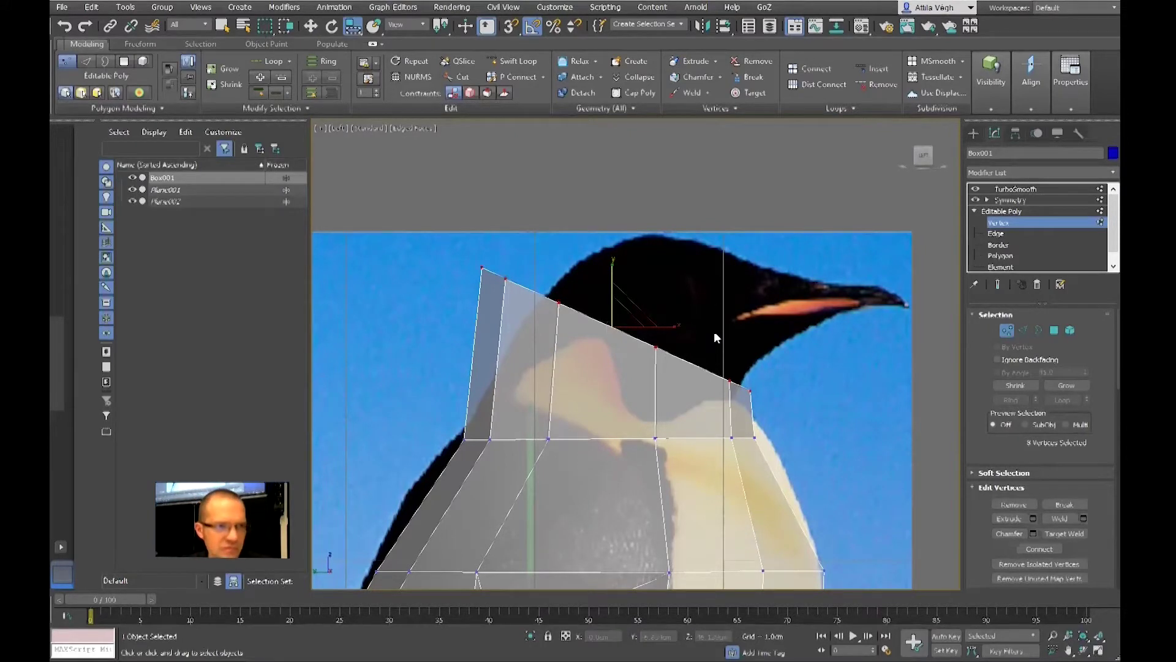
left_click_drag(354, 31, 353, 48)
right_click(715, 316)
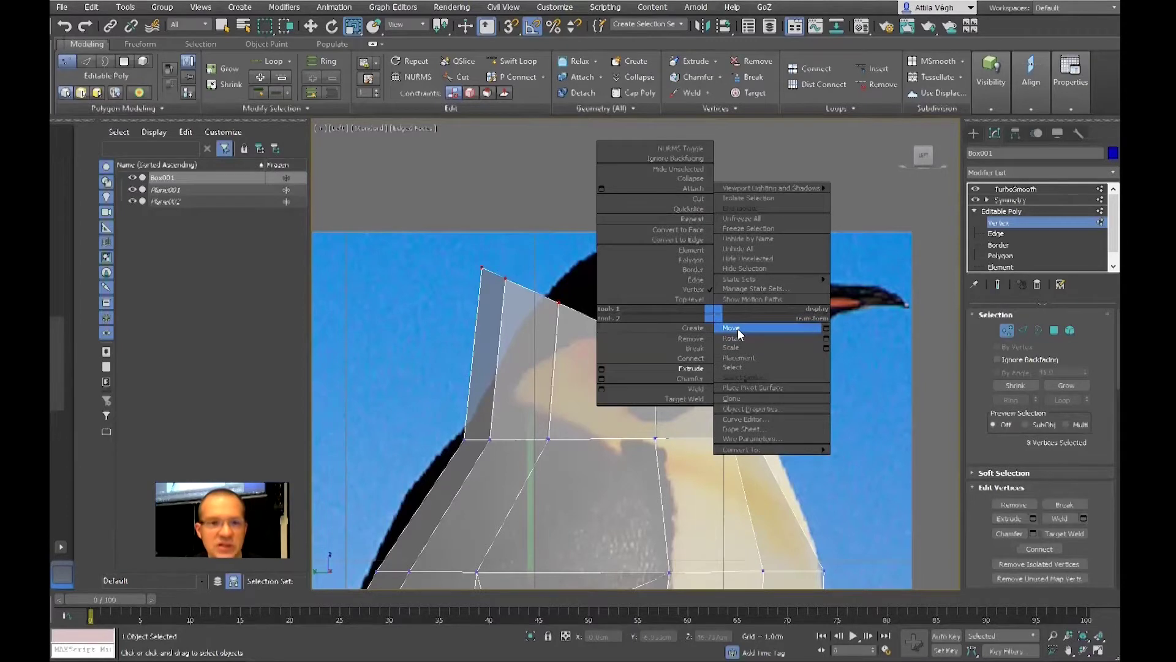
left_click(737, 329)
mouse_move(586, 264)
middle_mouse_down()
mouse_move(578, 282)
mouse_move(591, 272)
middle_mouse_up()
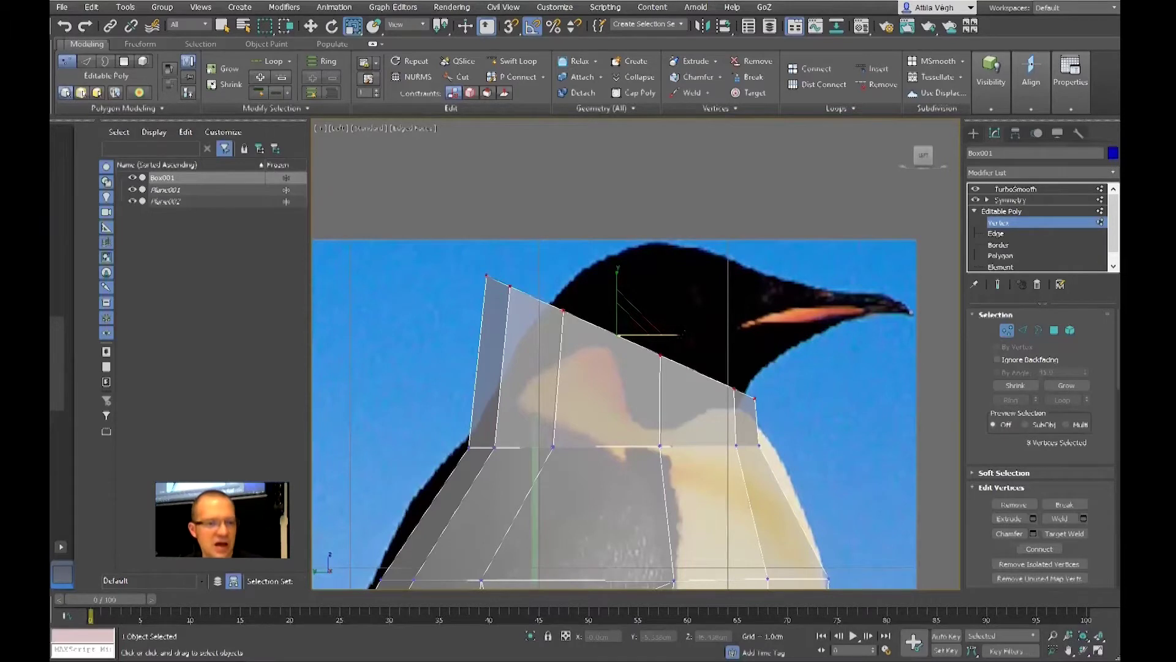
left_click_drag(677, 334, 662, 338)
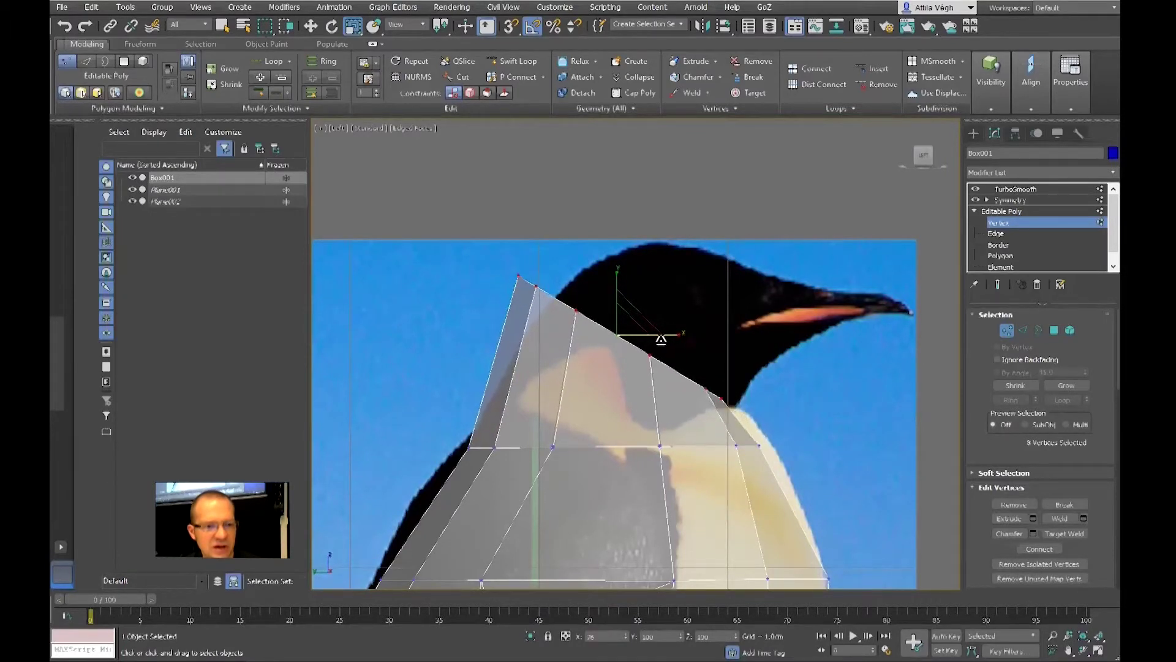
- Shift the narrowed neck top forward toward the beak so it tucks under the head
right_click(661, 340)
left_click(671, 346)
left_click_drag(637, 315, 665, 317)
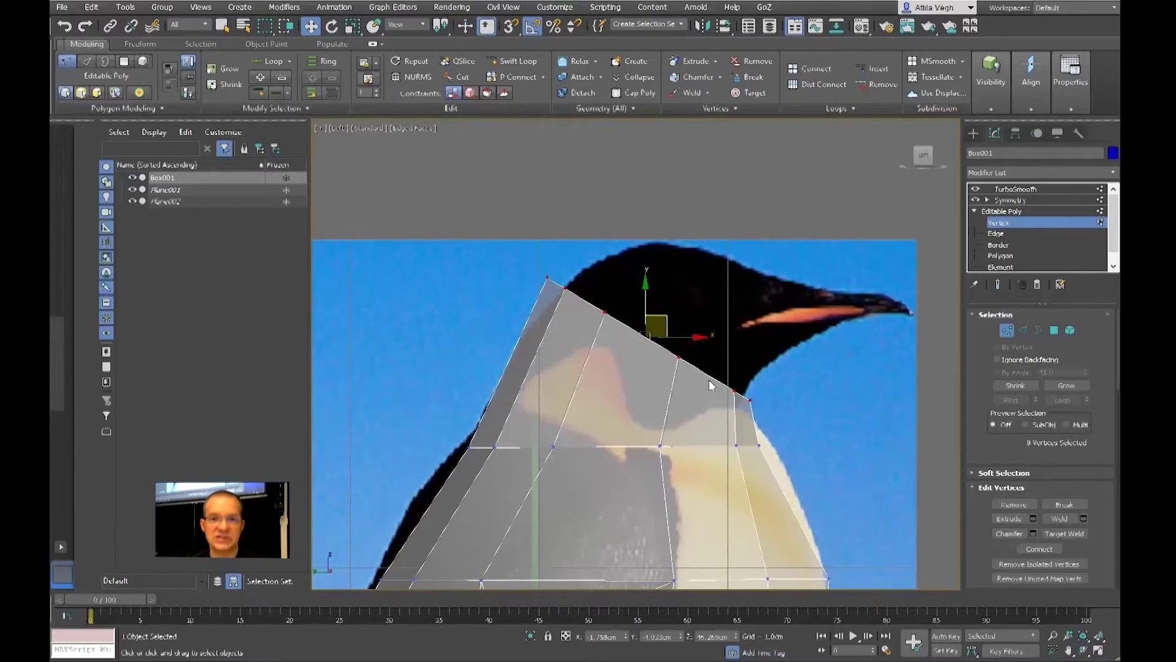
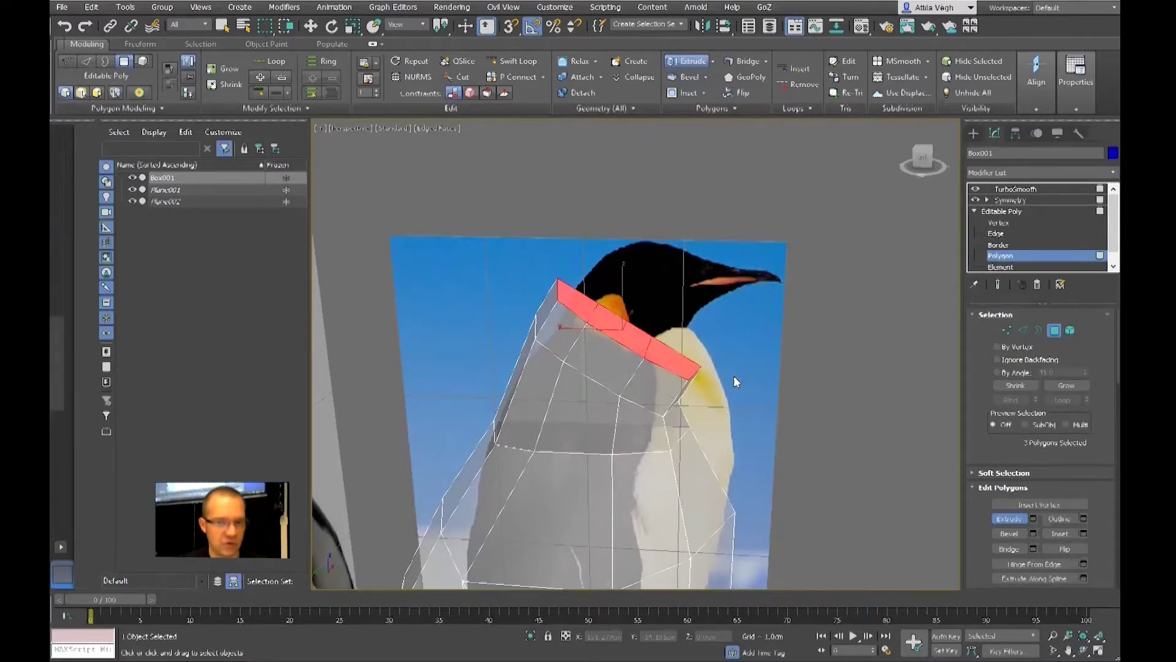
- In Left view, tilt the three front head polygons to match the beak's angle
key("l")
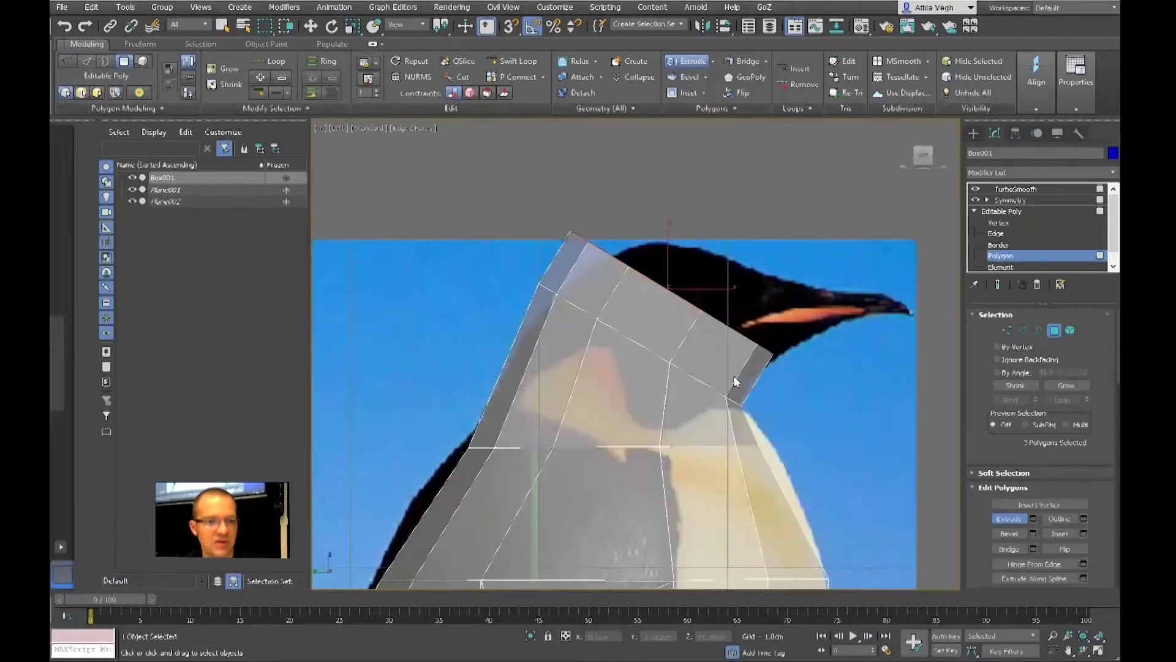
middle_click_drag(729, 365, 674, 381)
key("w")
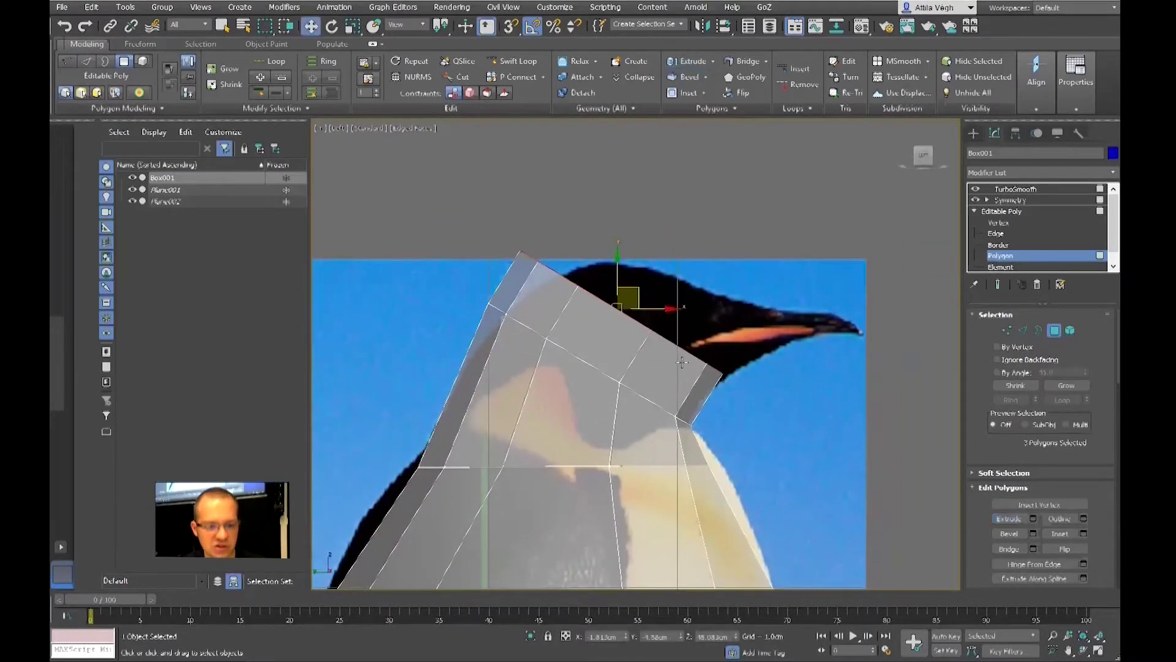
key("e")
left_click_drag(660, 293, 678, 302)
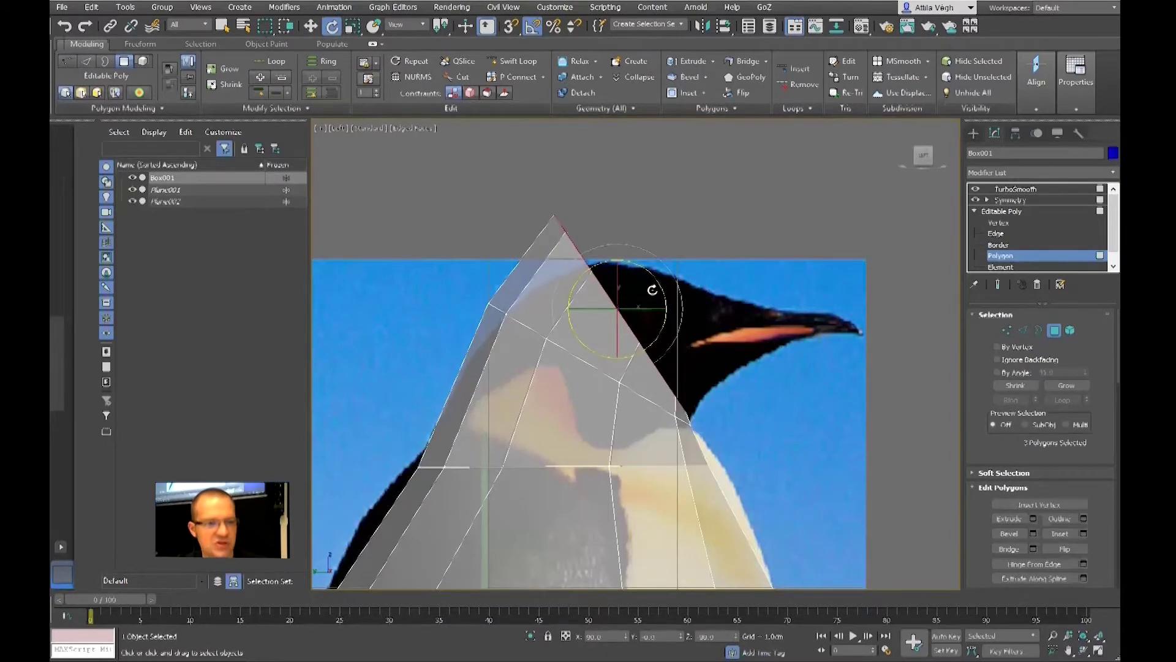
- Flatten the front polygons vertically and stretch them slightly sideways onto the beak base
key("r")
left_click_drag(620, 252, 697, 319)
key("w")
key("e")
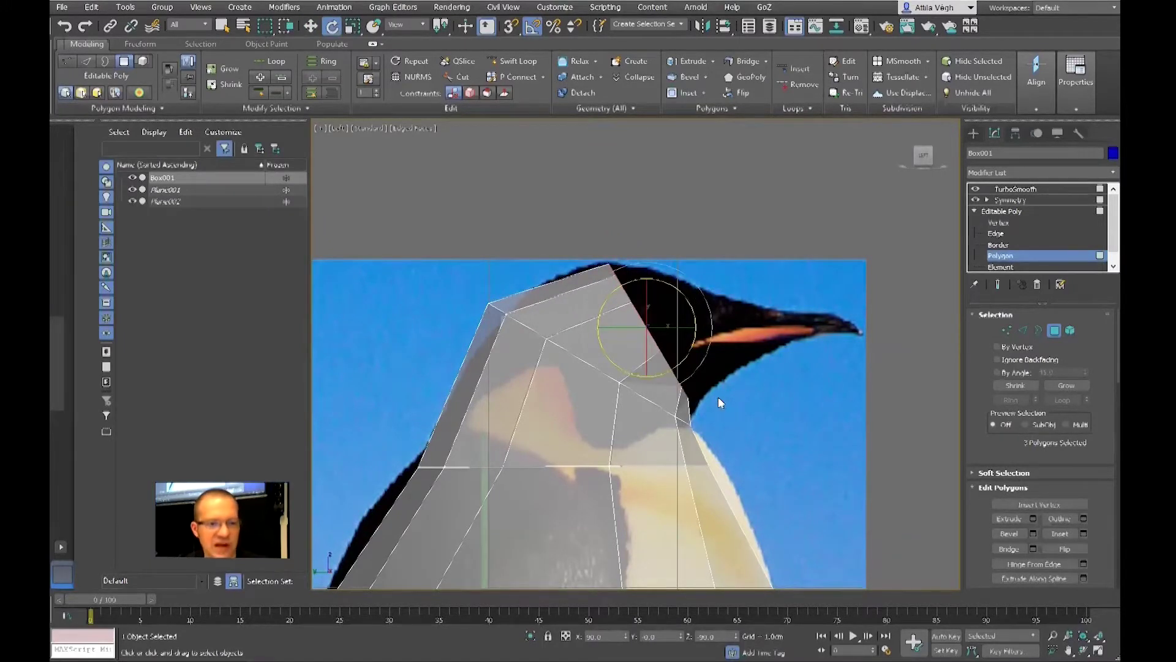
key("r")
left_click_drag(649, 270, 648, 263)
left_click_drag(704, 329, 709, 331)
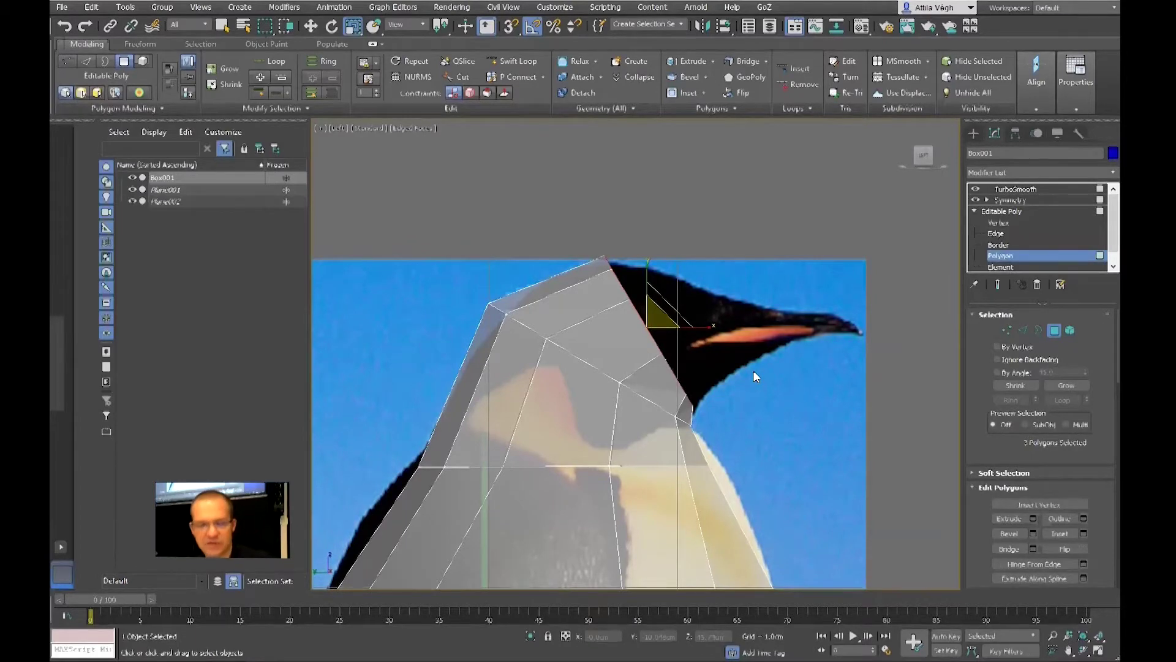
- Return to the Perspective view angled on the head, ready to extrude the polygons
key("p")
middle_click_drag(785, 368, 759, 380, "alt")
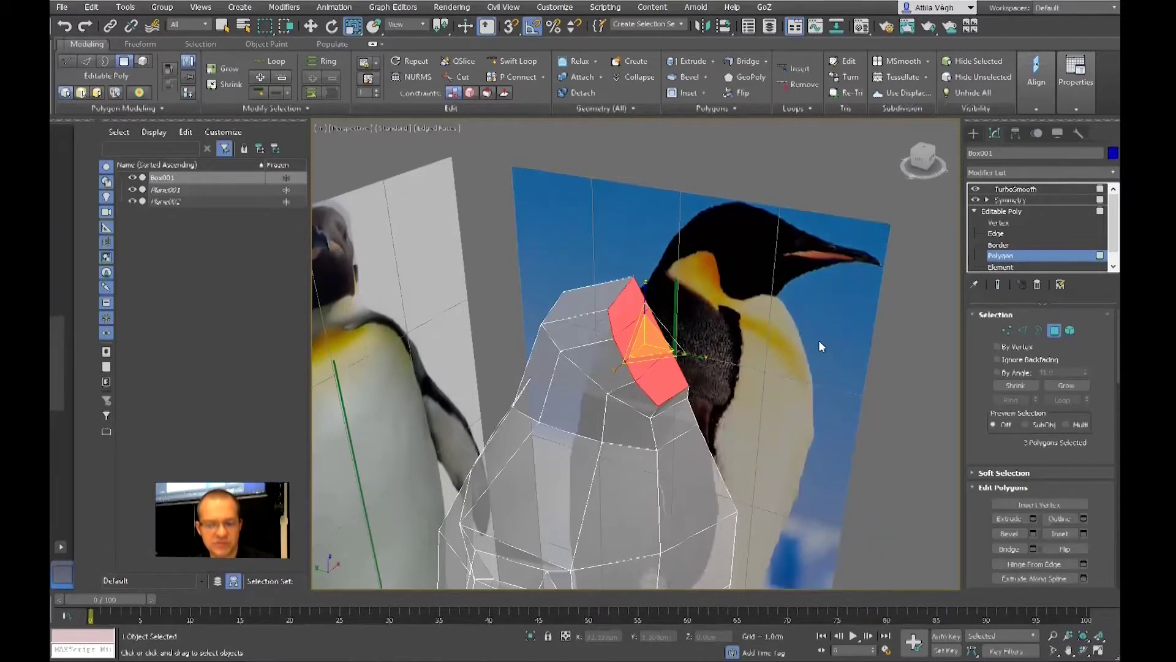
key("shift+e")
- Extrude the front polygons into a beak stub and rotate its face upright in Left view
left_click_drag(666, 348, 669, 334)
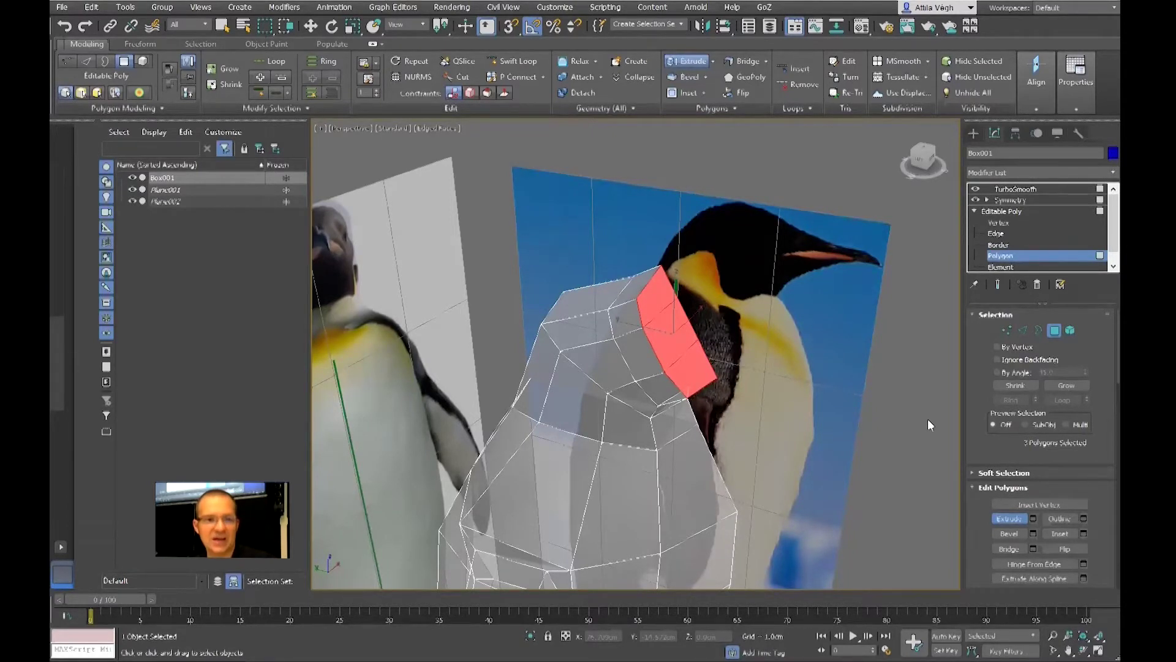
key("l")
middle_click_drag(747, 369, 712, 383)
key("e")
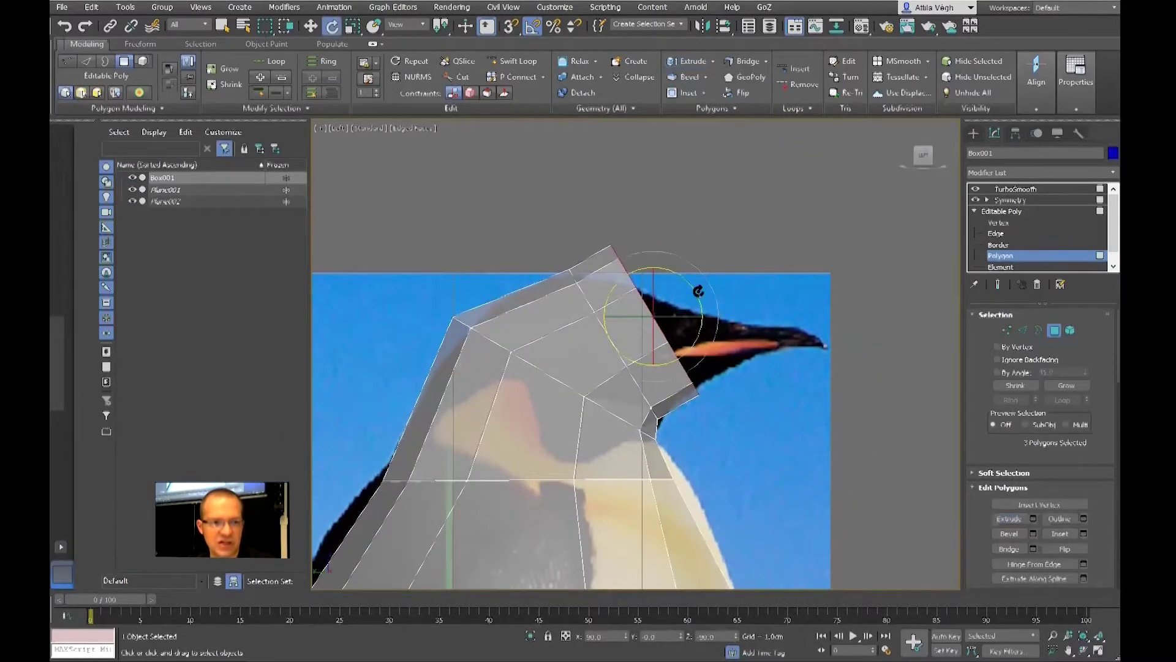
left_click_drag(696, 290, 709, 309)
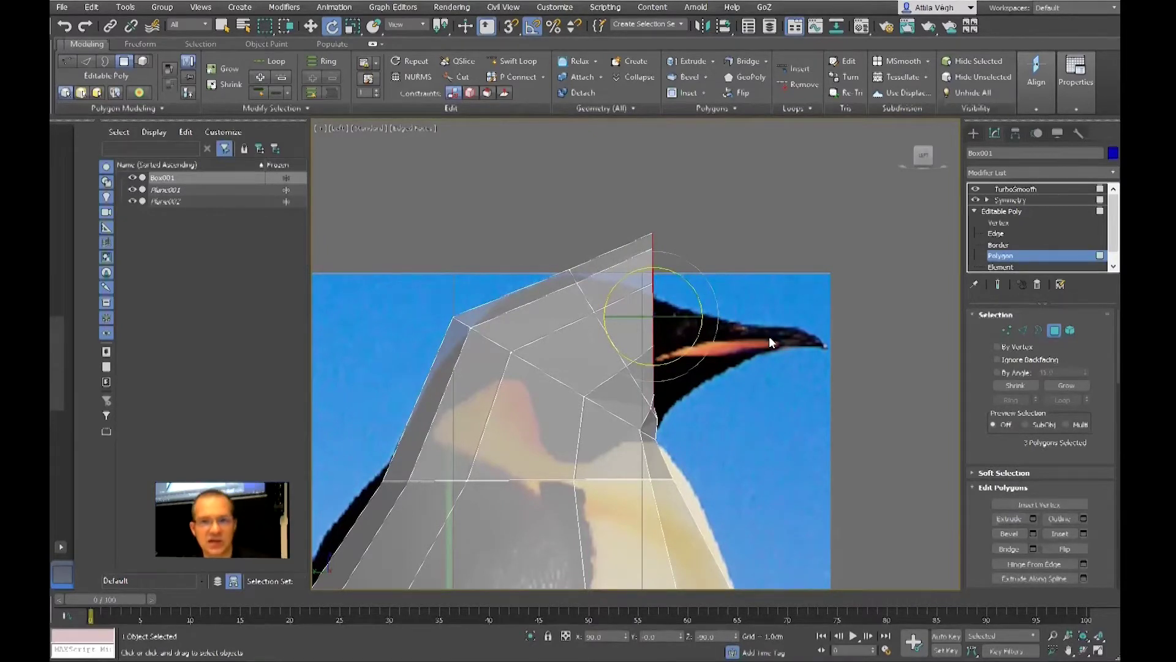
- Push the beak face forward and squash it vertically to half height
middle_click_drag(769, 336, 700, 328)
key("w")
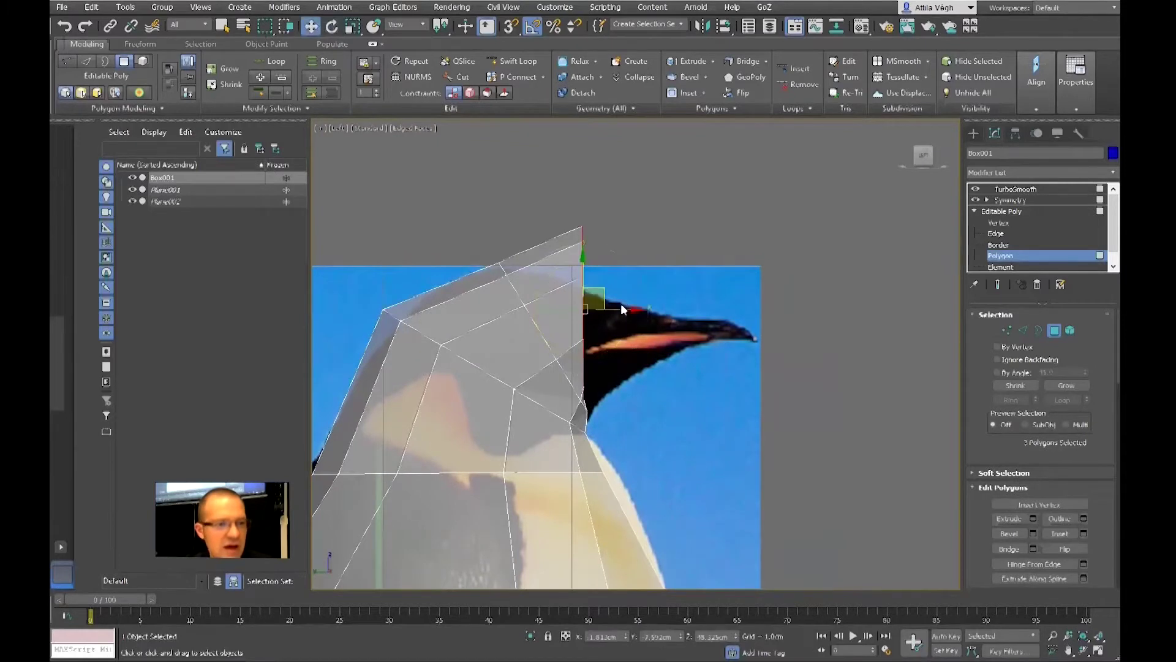
left_click_drag(605, 295, 659, 318)
key("r")
left_click_drag(626, 258, 629, 296)
key("w")
scroll(637, 312, "down", 4)
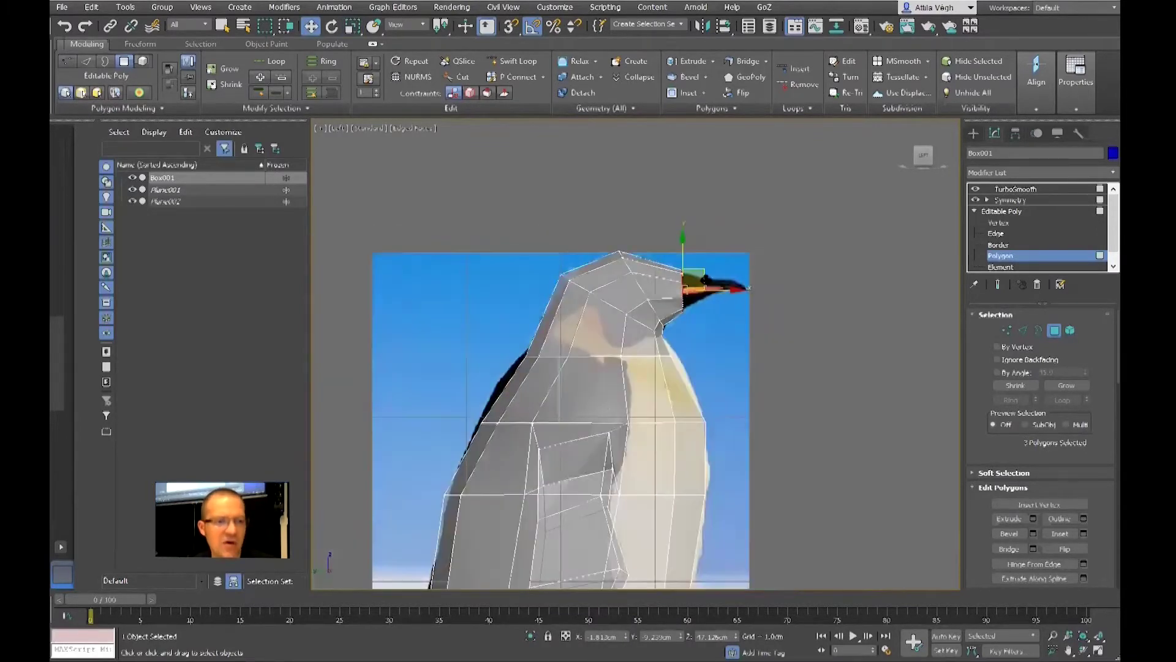
scroll(613, 478, "down", 2)
middle_click_drag(612, 478, 623, 352)
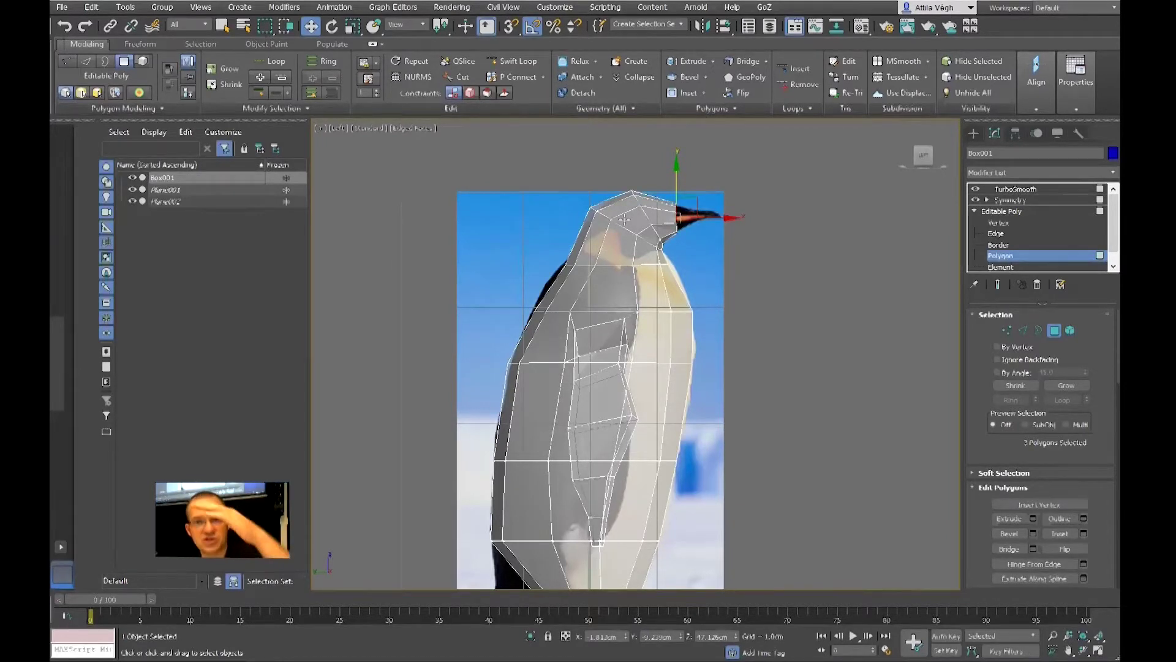
middle_click_drag(623, 223, 643, 321)
scroll(642, 320, "up", 2)
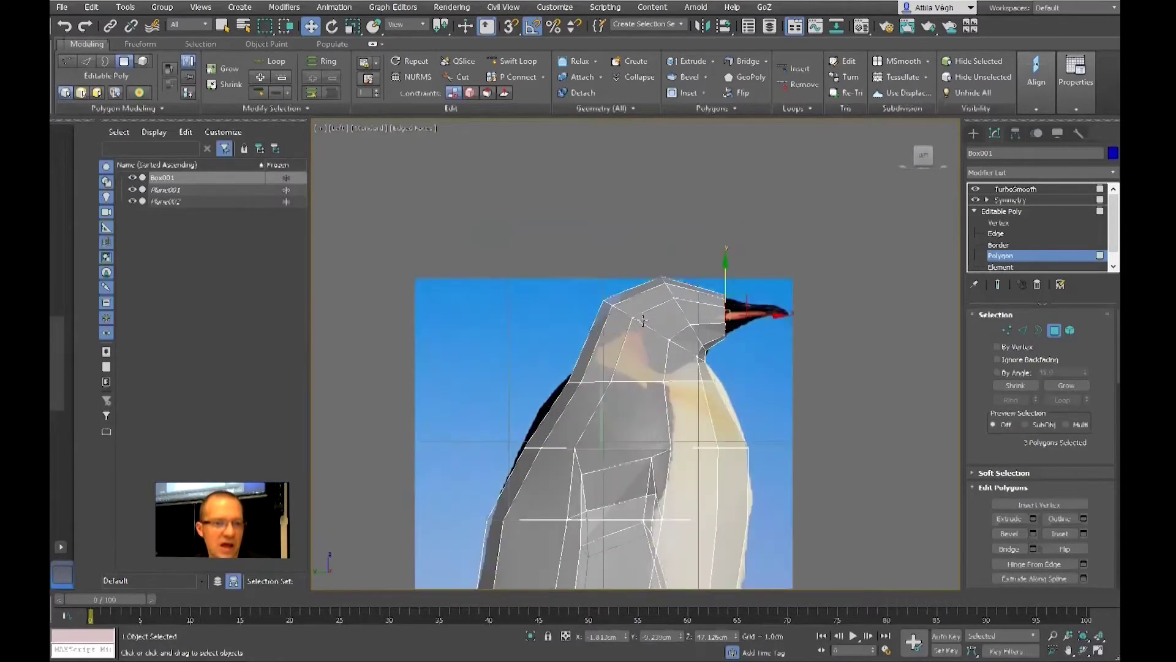
- At Vertex level, raise the head-top vertex and nudge the beak-corner vertex up and back
left_click(1002, 223)
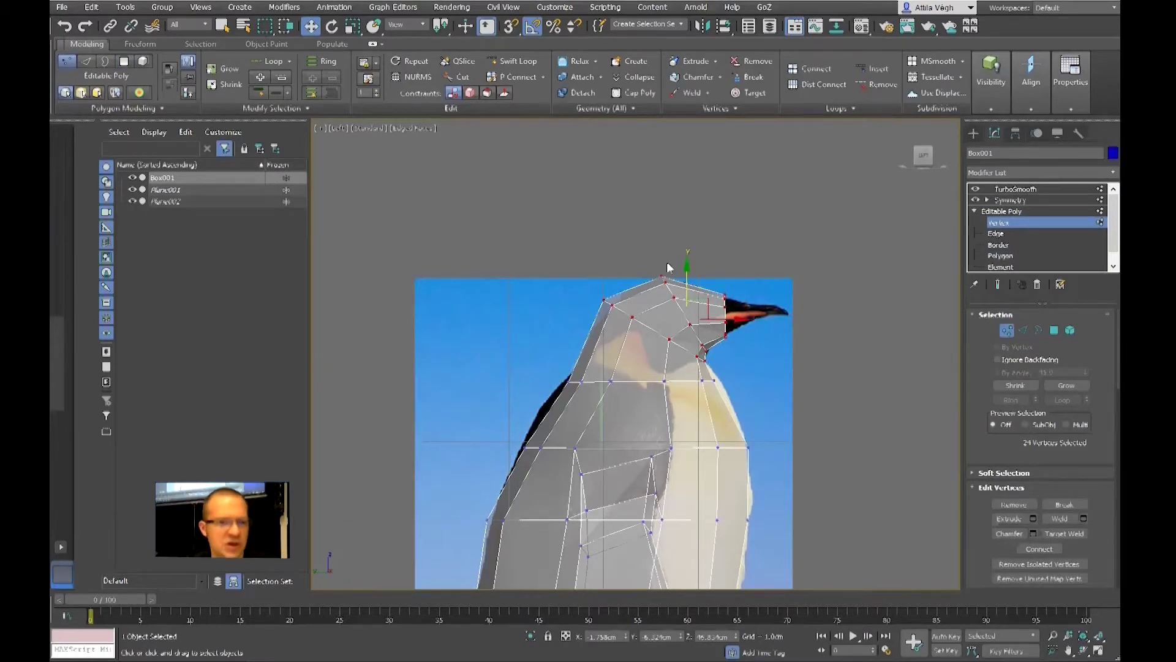
scroll(677, 265, "up", 3)
left_click(714, 294)
left_click_drag(717, 258, 709, 237)
left_click(835, 320)
left_click_drag(846, 300, 844, 287)
scroll(844, 287, "down", 3)
middle_click_drag(845, 311, 690, 299)
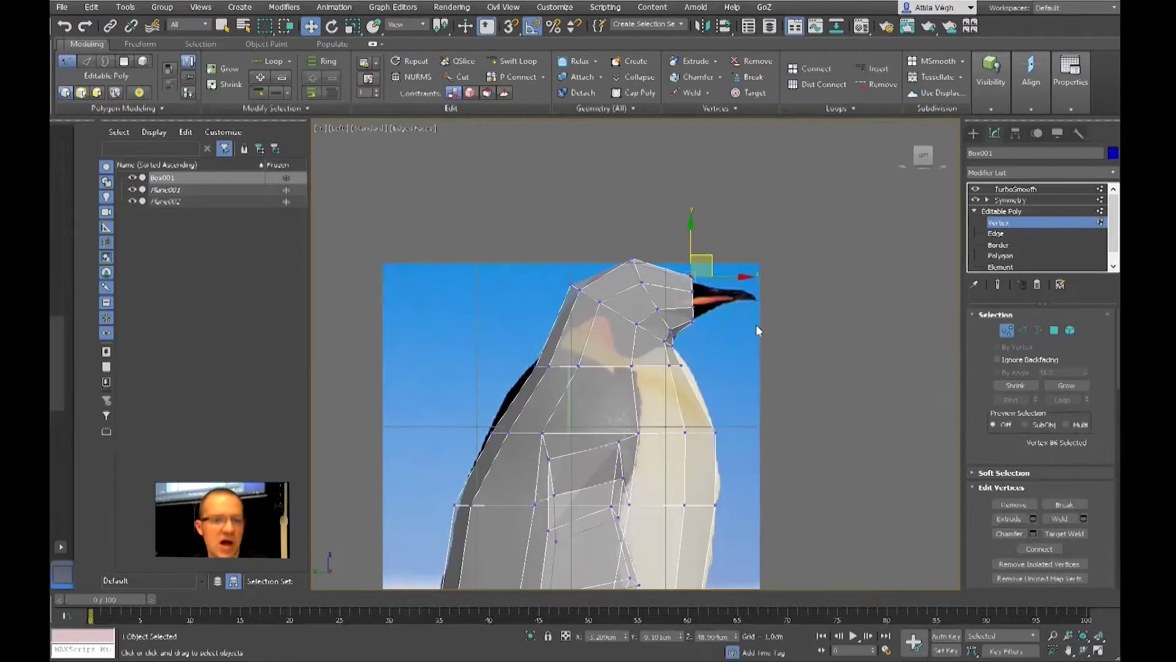
middle_click_drag(756, 325, 768, 324)
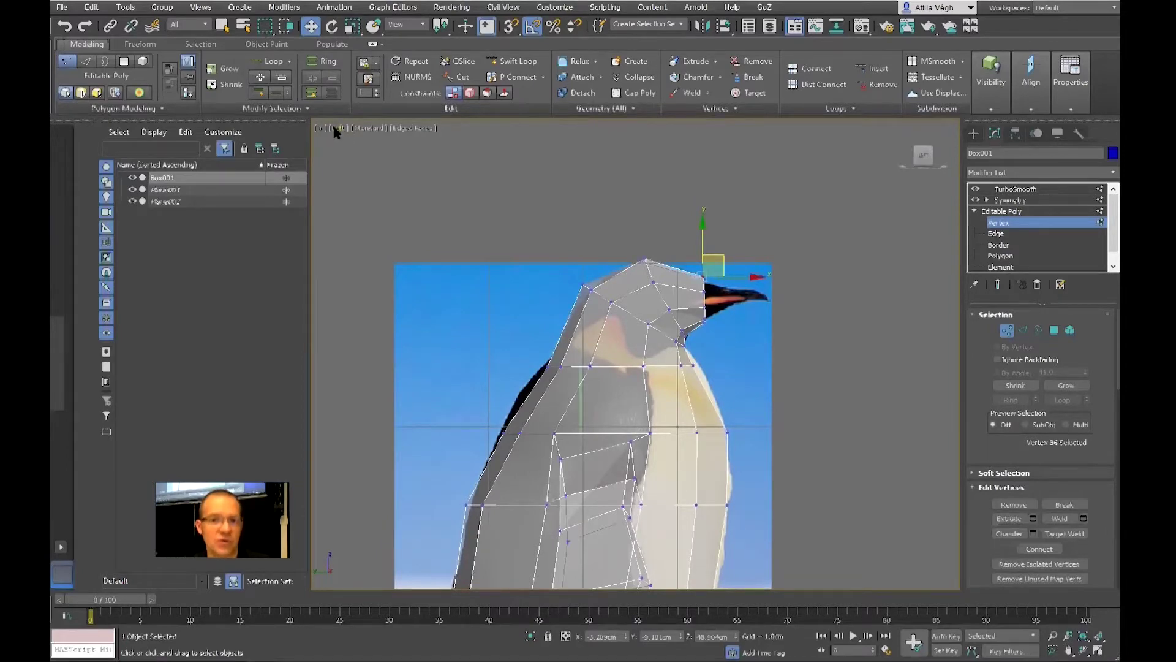
middle_click_drag(496, 201, 501, 212, "alt")
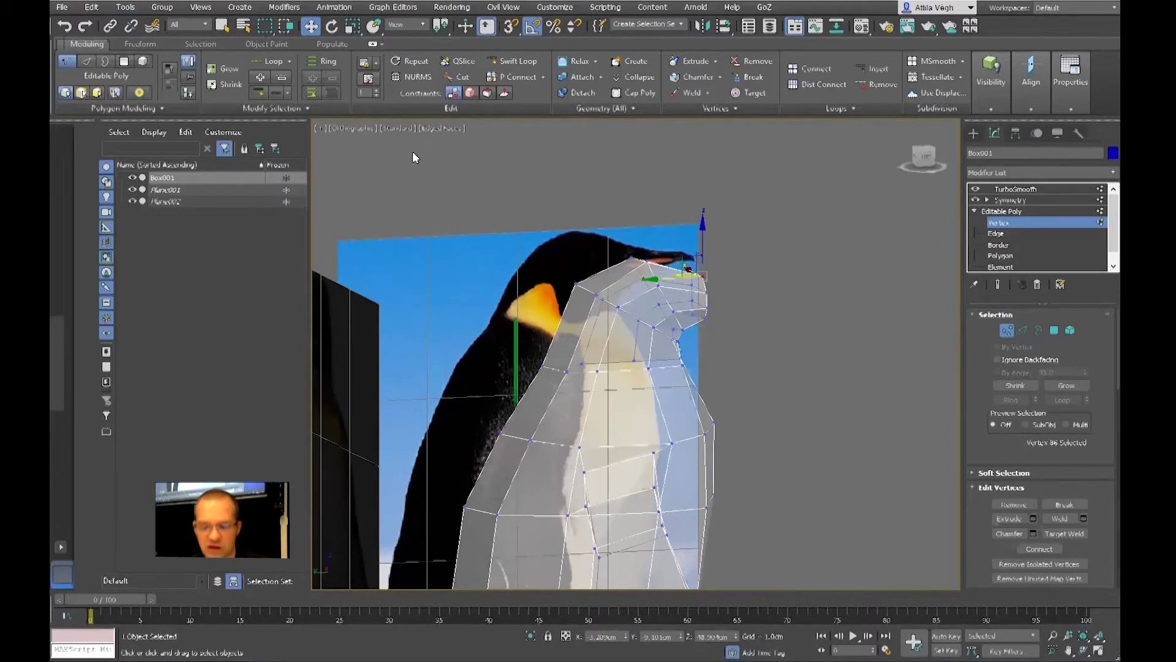
- In Left view, lower the head-top and front-top vertices onto the photo outline
key("l")
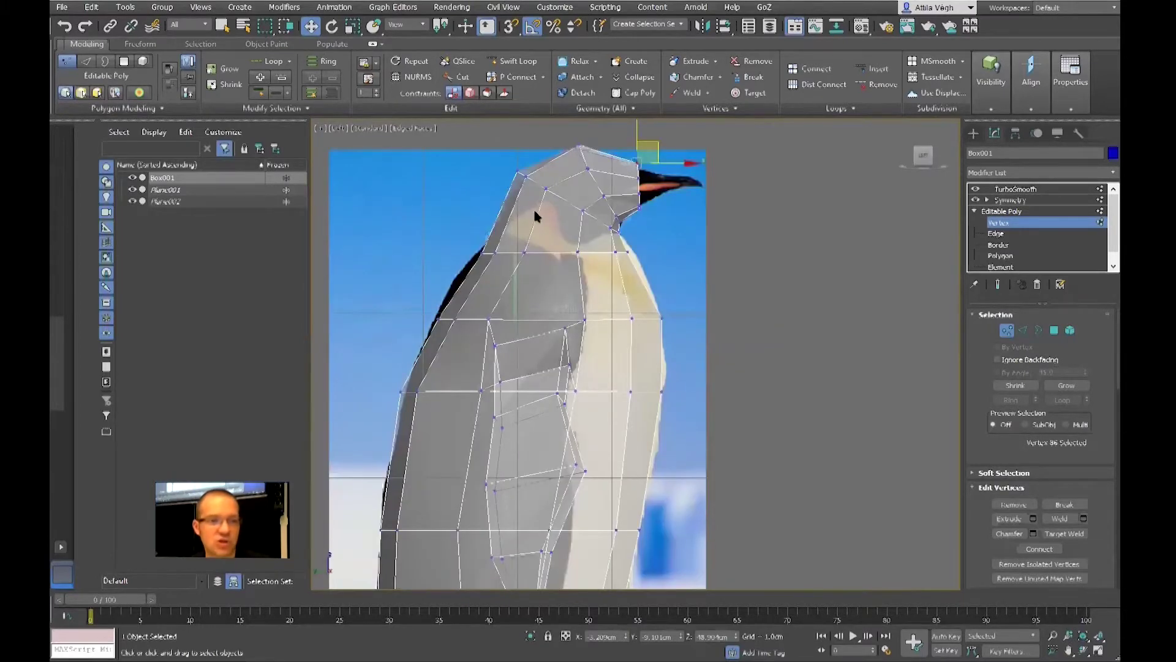
scroll(520, 214, "up", 4)
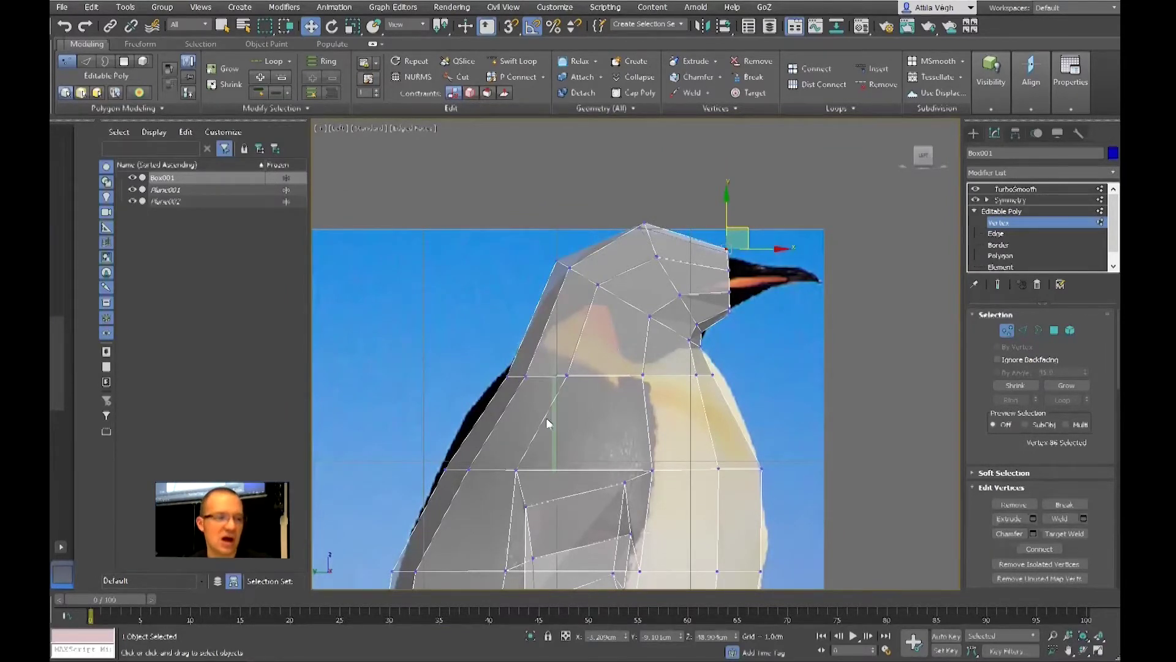
middle_click_drag(546, 417, 543, 280)
scroll(487, 530, "down", 3)
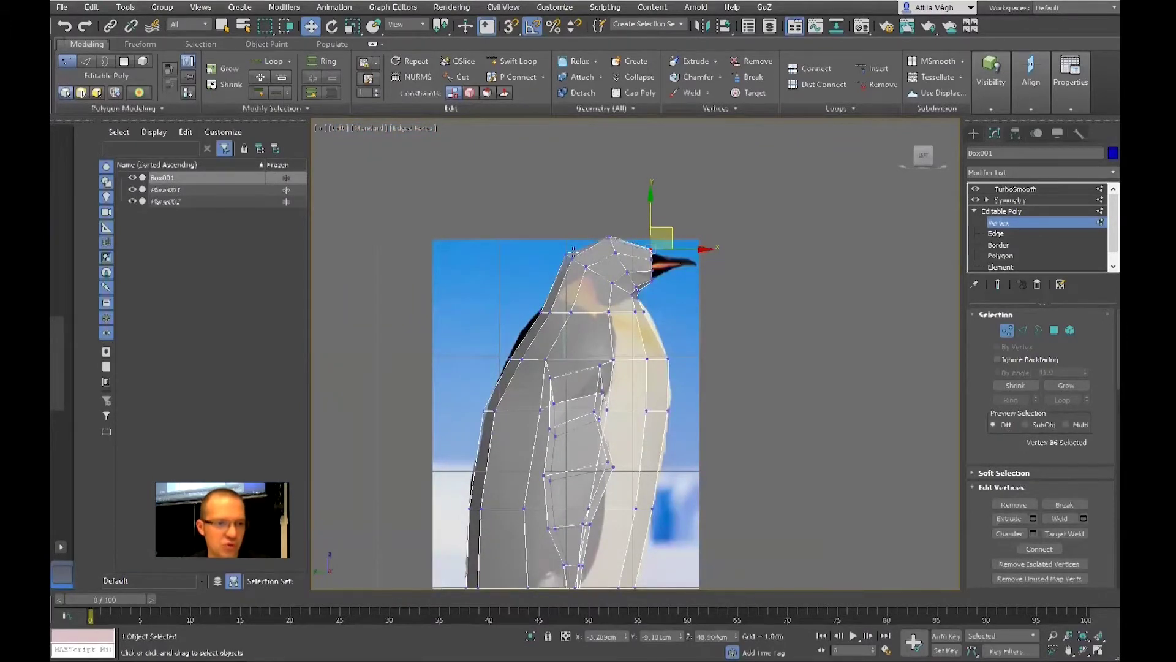
scroll(588, 242, "up", 3)
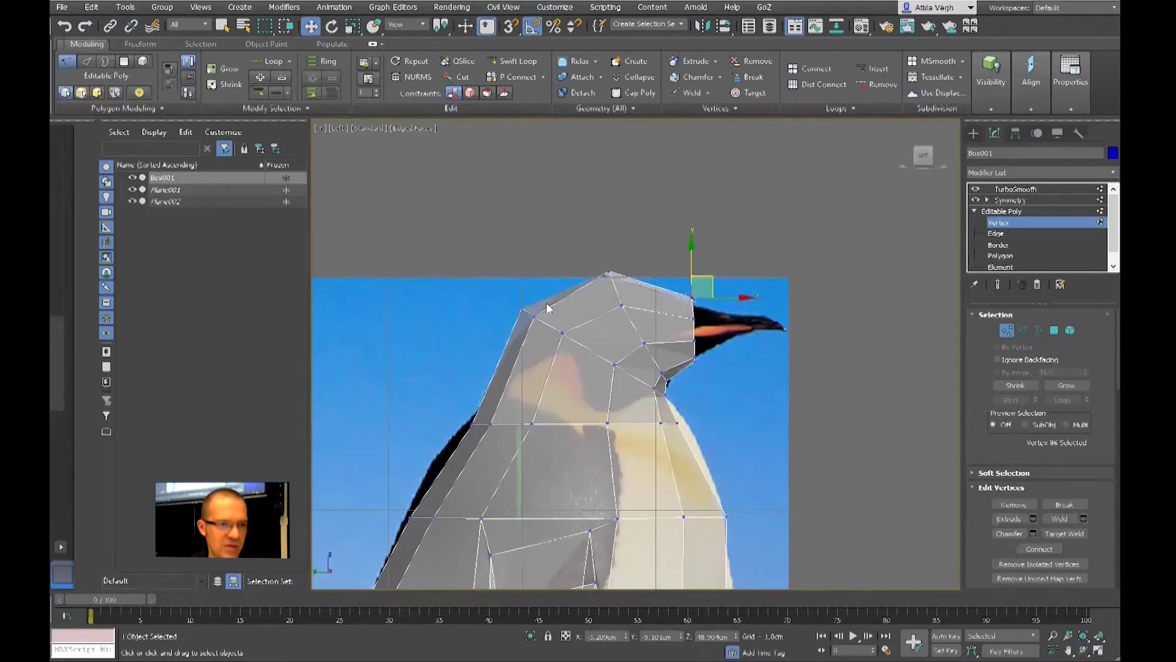
scroll(548, 308, "up", 2)
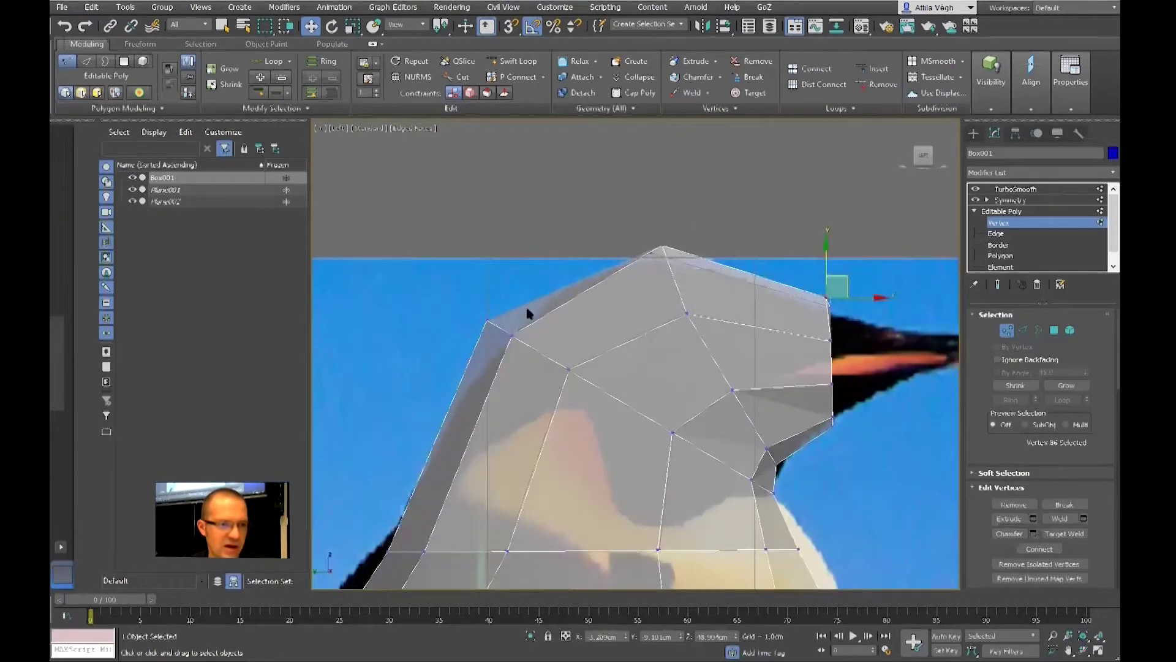
left_click(662, 245)
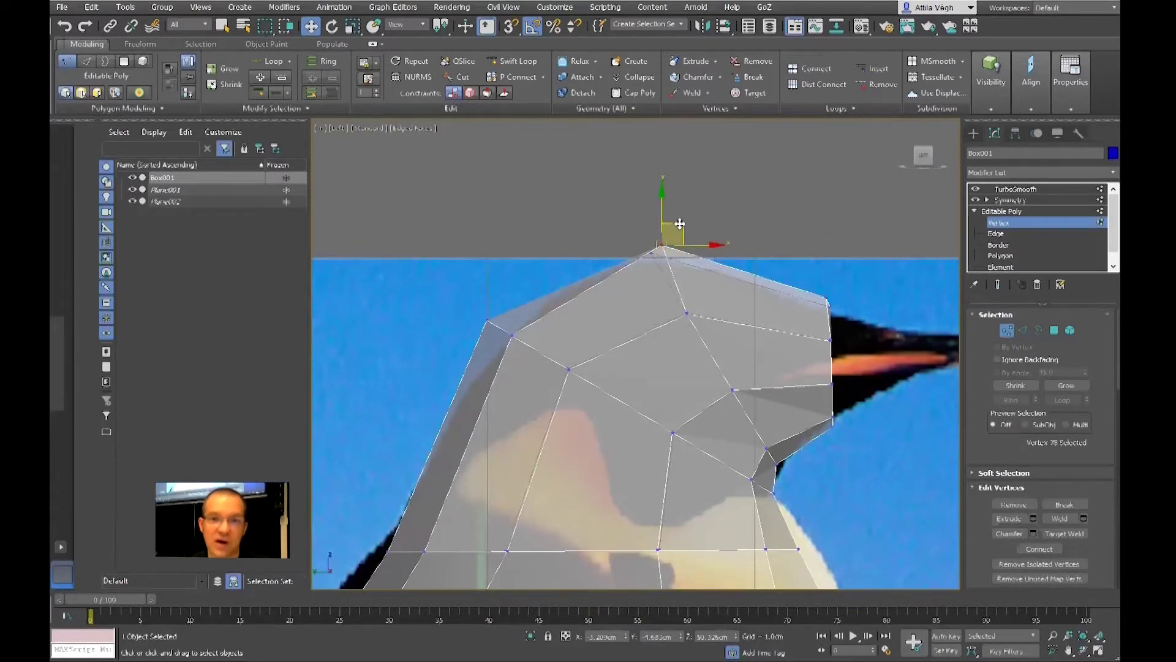
left_click_drag(679, 224, 679, 257)
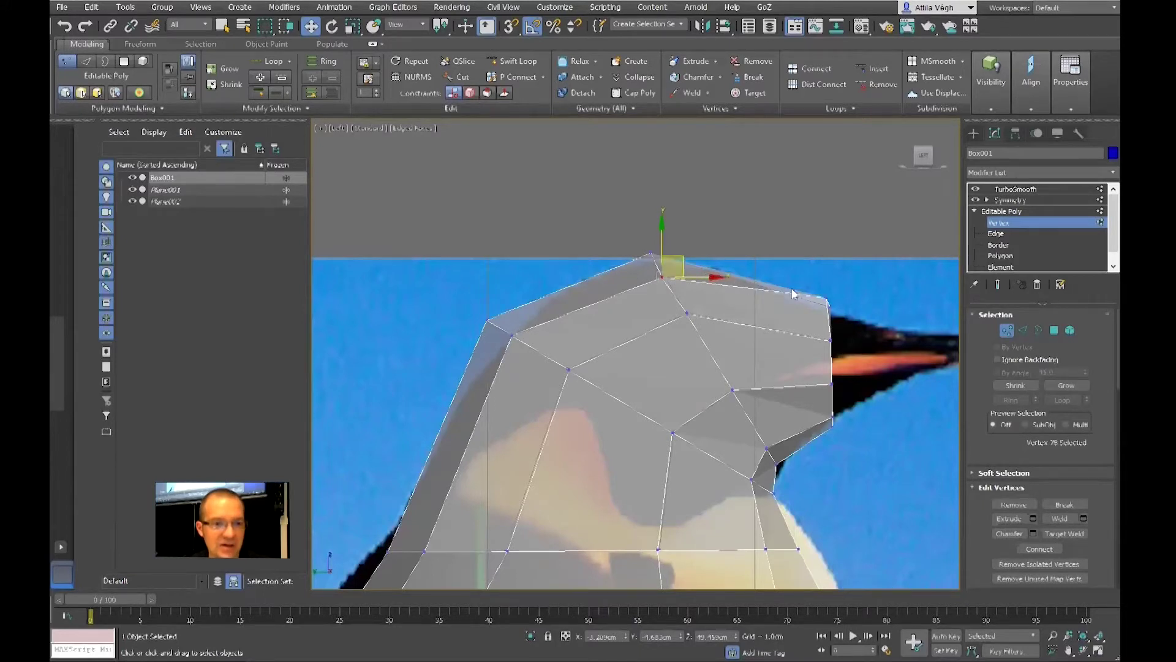
left_click(826, 298)
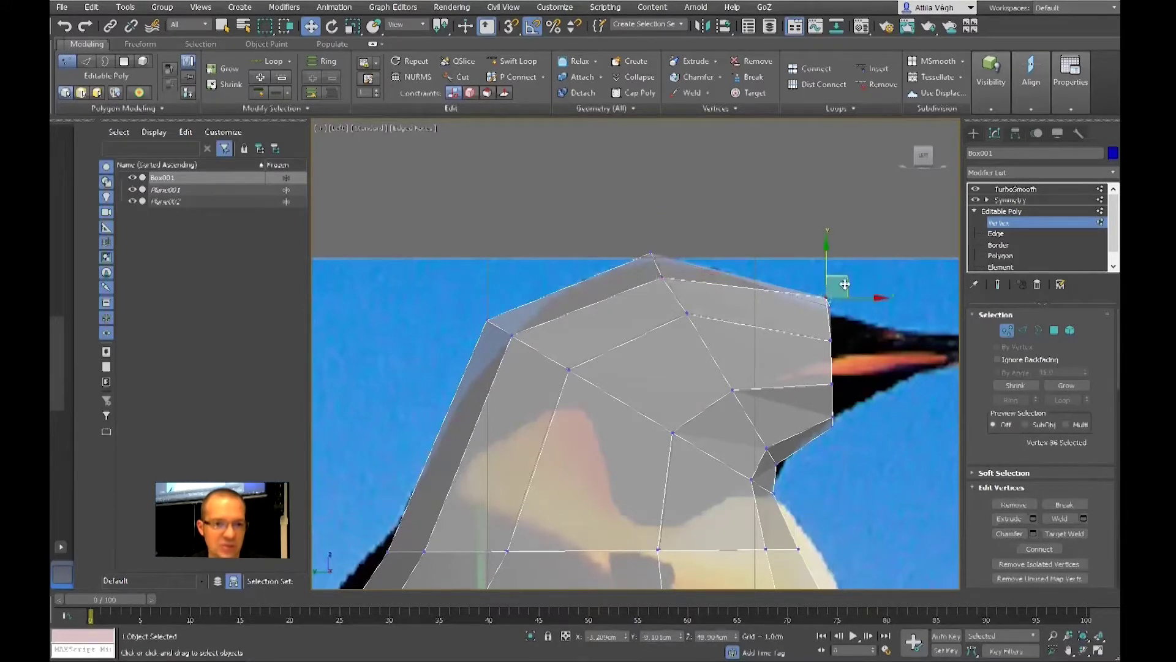
left_click_drag(846, 280, 853, 304)
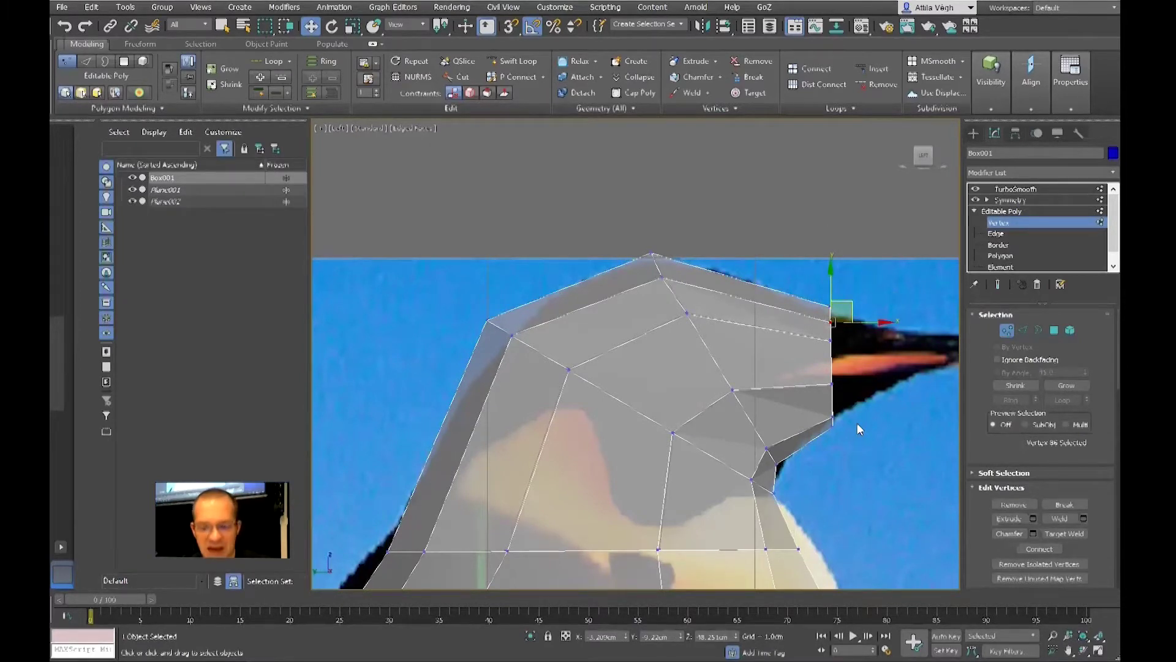
- Switch to the Front view zoomed in on the head
key("f")
middle_click_drag(668, 297, 827, 506)
scroll(638, 306, "up", 2)
scroll(637, 307, "up", 4)
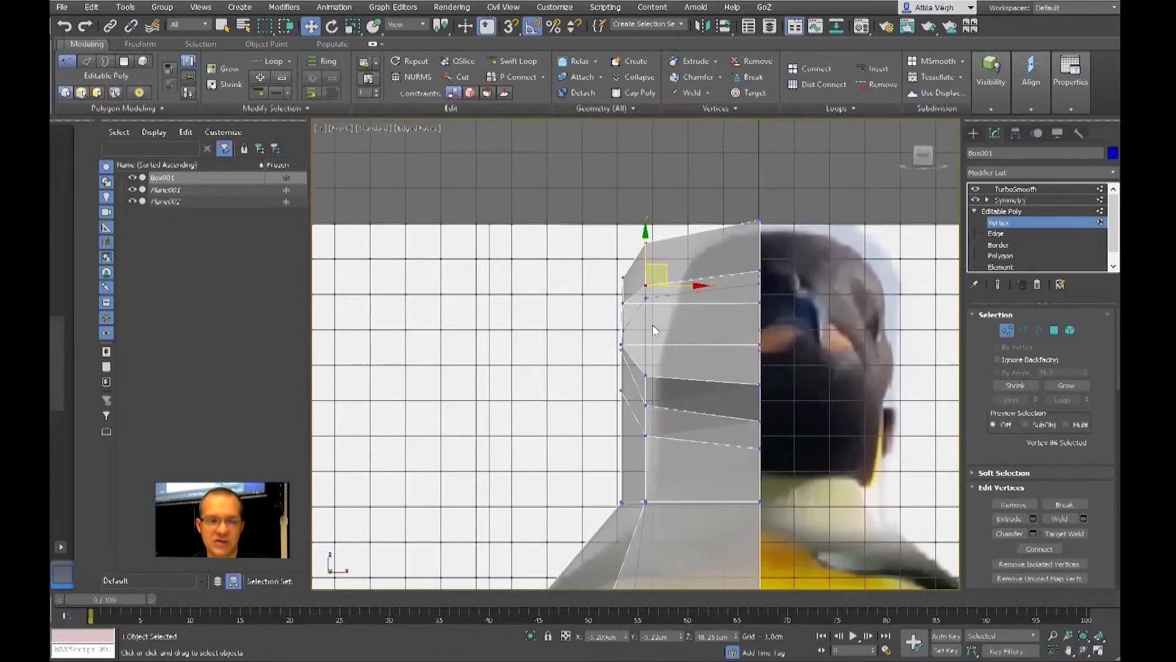
- Preview the smoothed mesh, then frame the head in the Left view
scroll(653, 329, "down", 4)
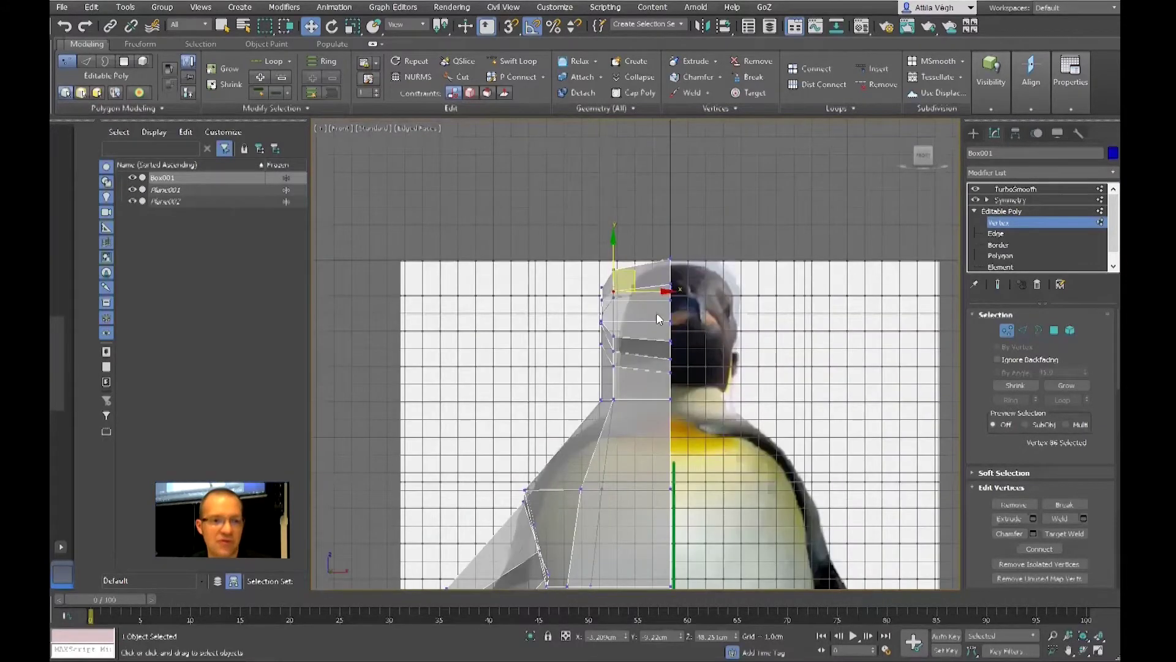
left_click(999, 287)
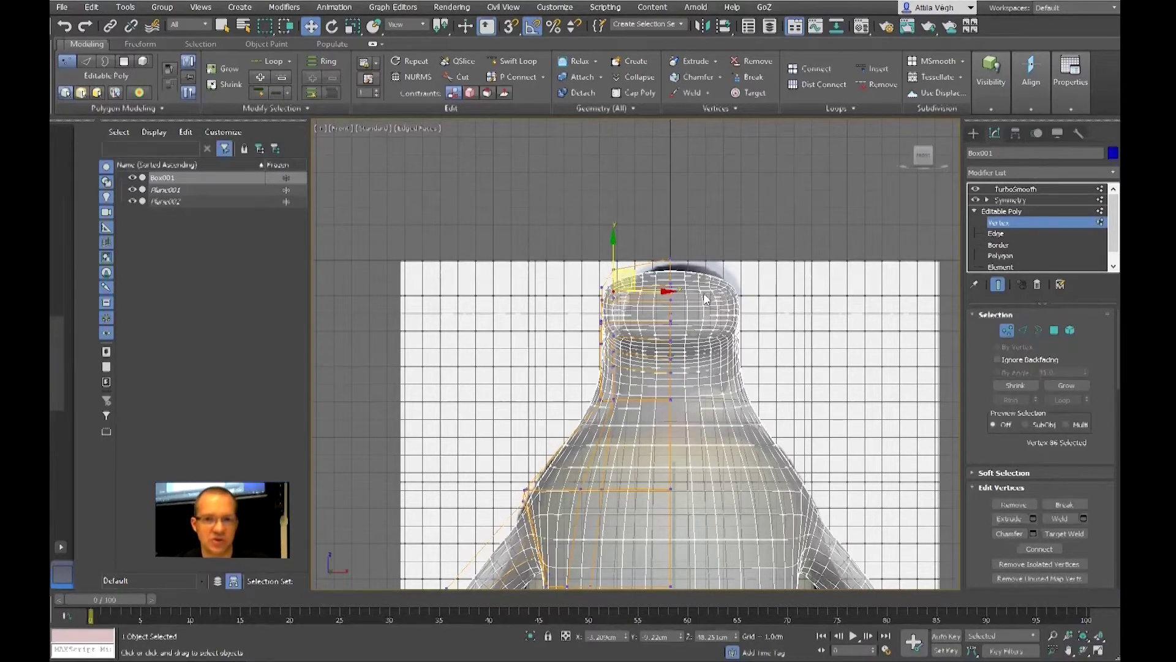
key("l")
middle_click_drag(632, 323, 634, 284)
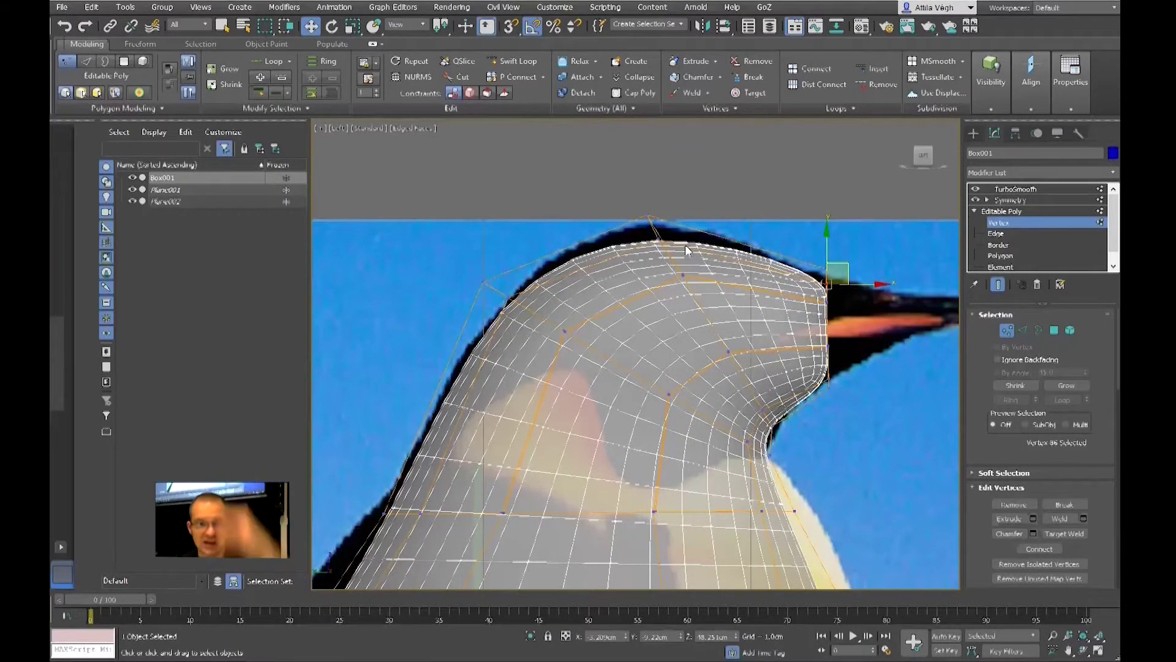
middle_click_drag(688, 287, 691, 300)
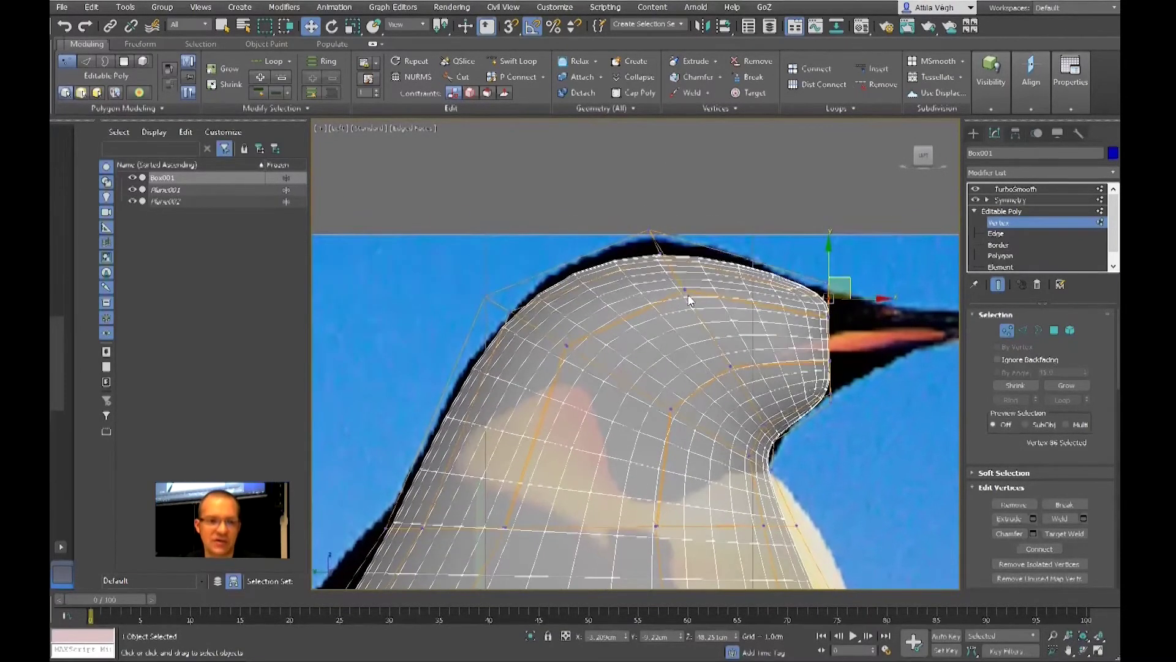
scroll(690, 300, "down", 1)
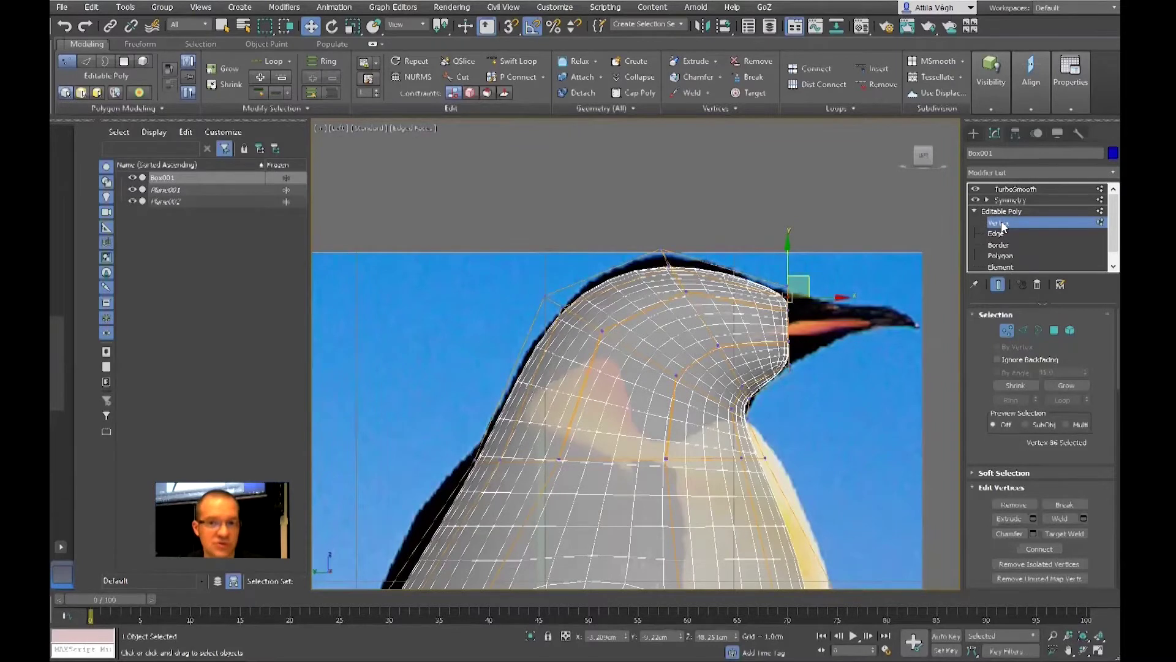
- Turn off See-Through with Alt+X and marquee-select the four crown vertices
left_click(711, 239)
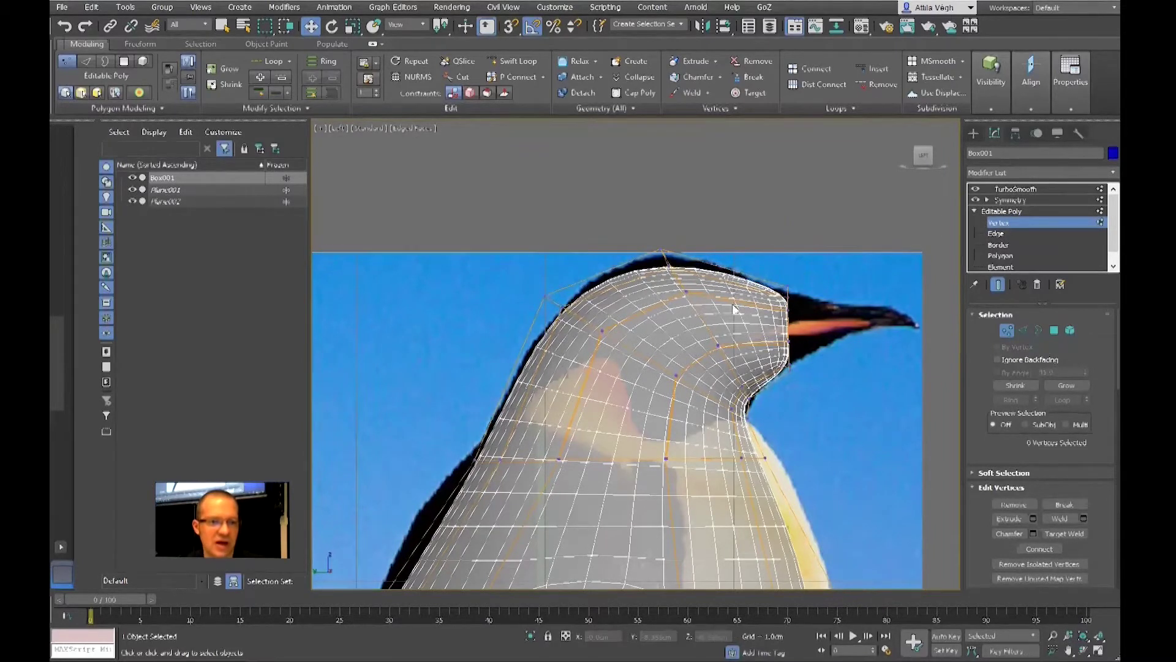
left_click_drag(792, 185, 667, 229)
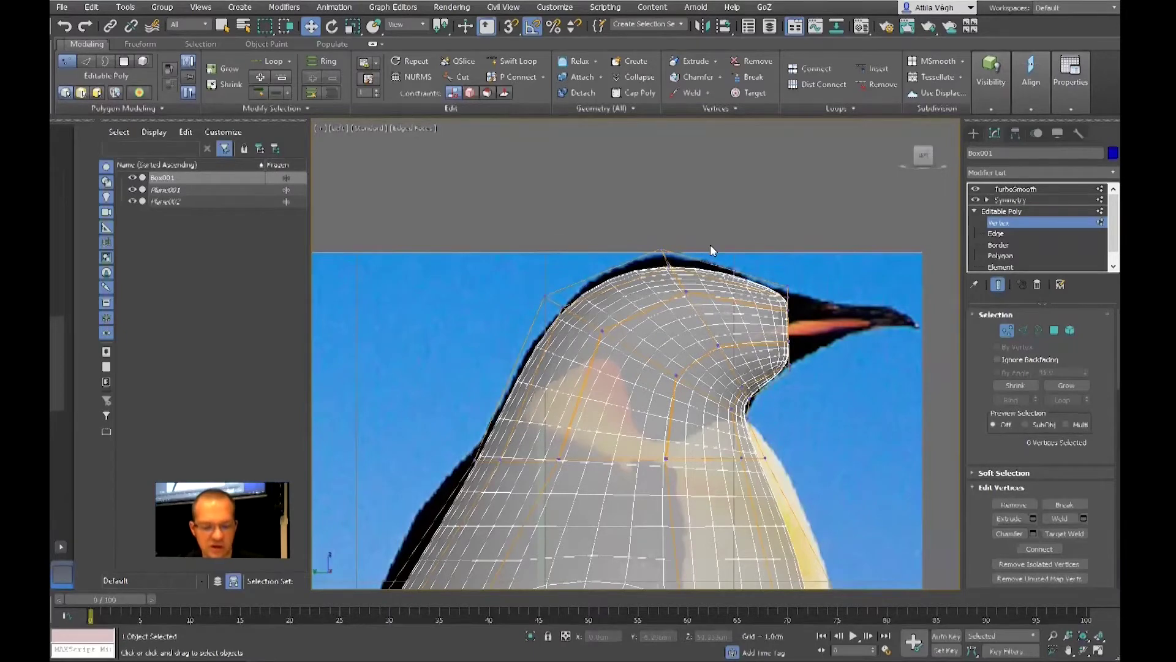
key("alt+x")
left_click_drag(624, 191, 706, 274)
- Raise the selected crown vertices, comparing the cage against the smoothed result
left_click(1002, 283)
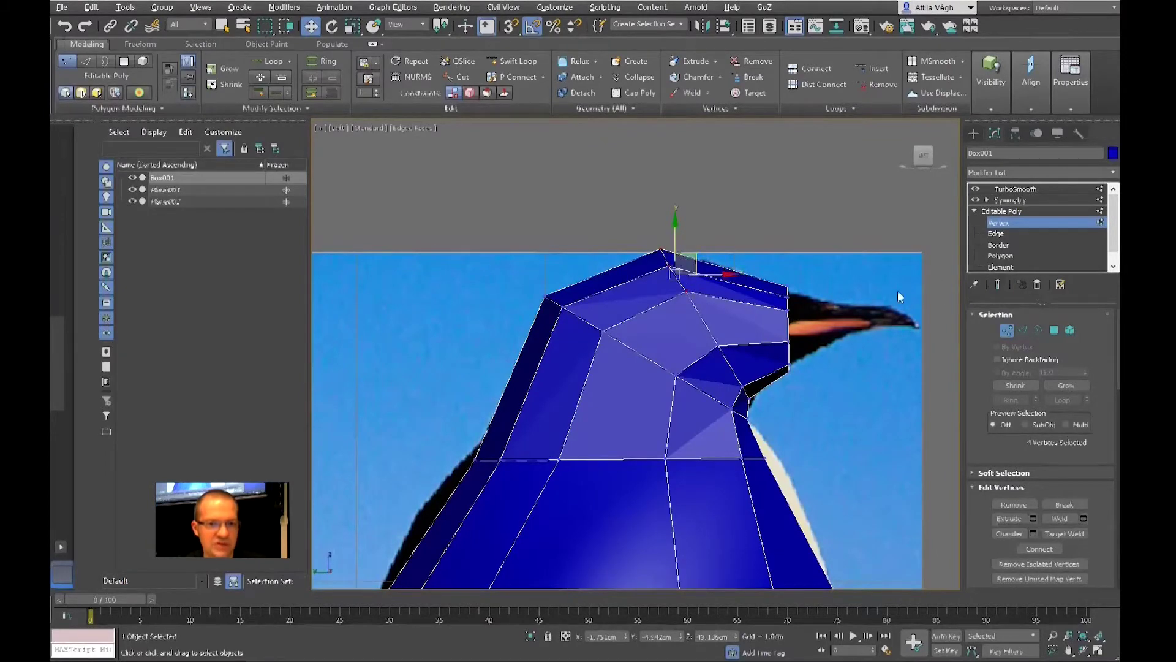
left_click(999, 285)
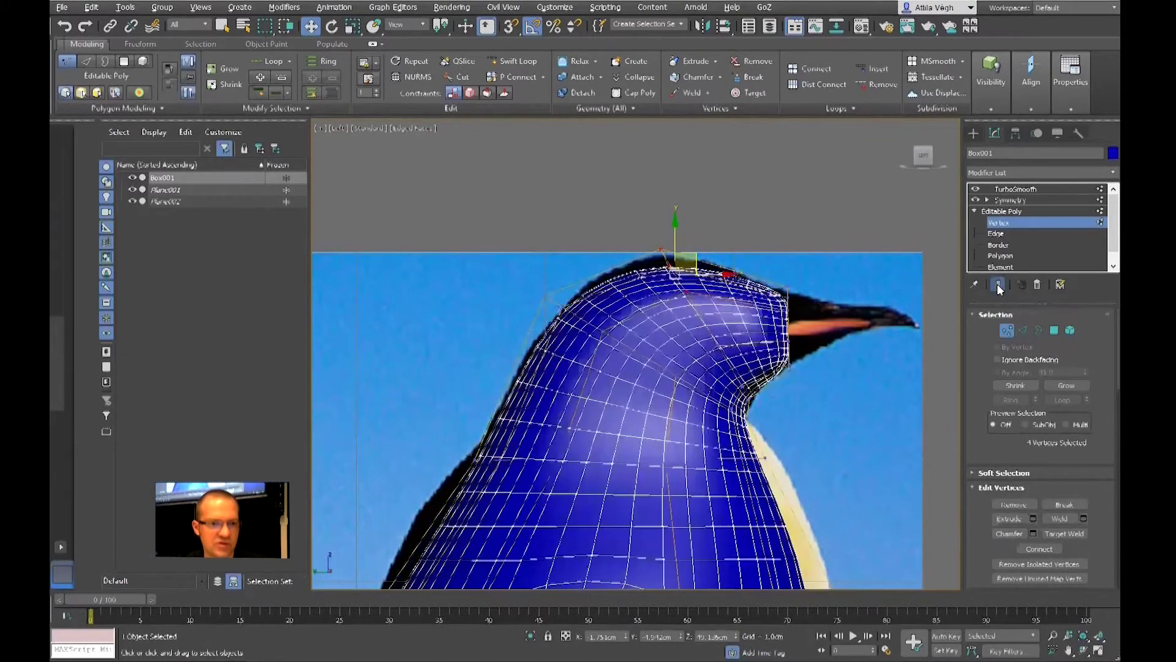
left_click_drag(677, 232, 676, 217)
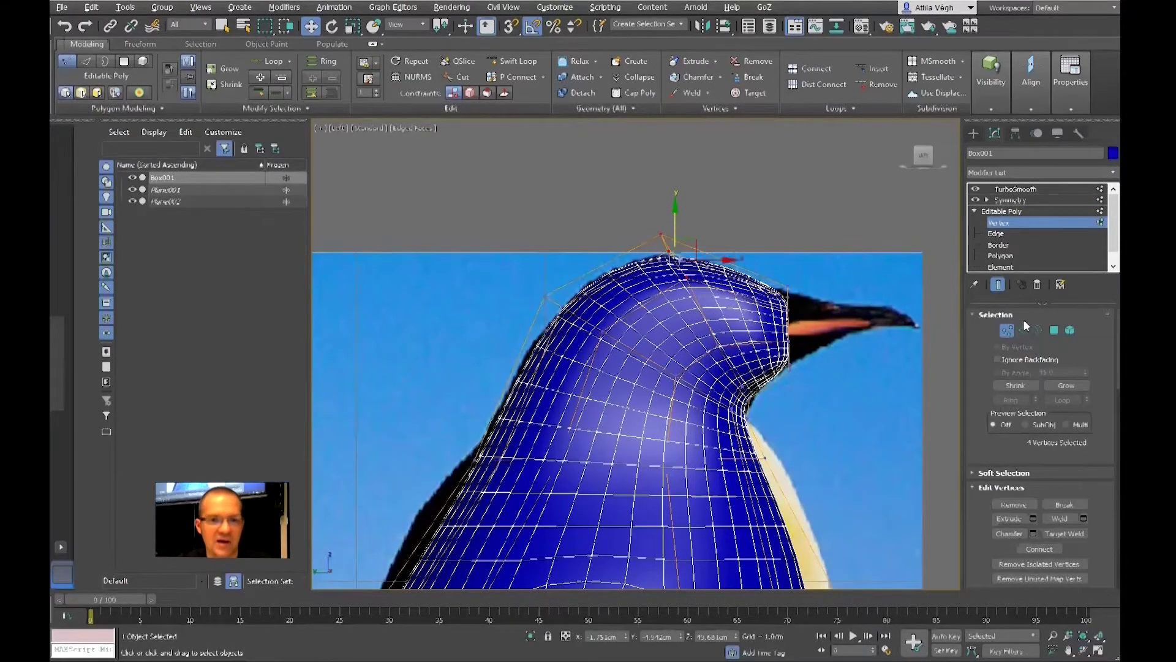
left_click(998, 284)
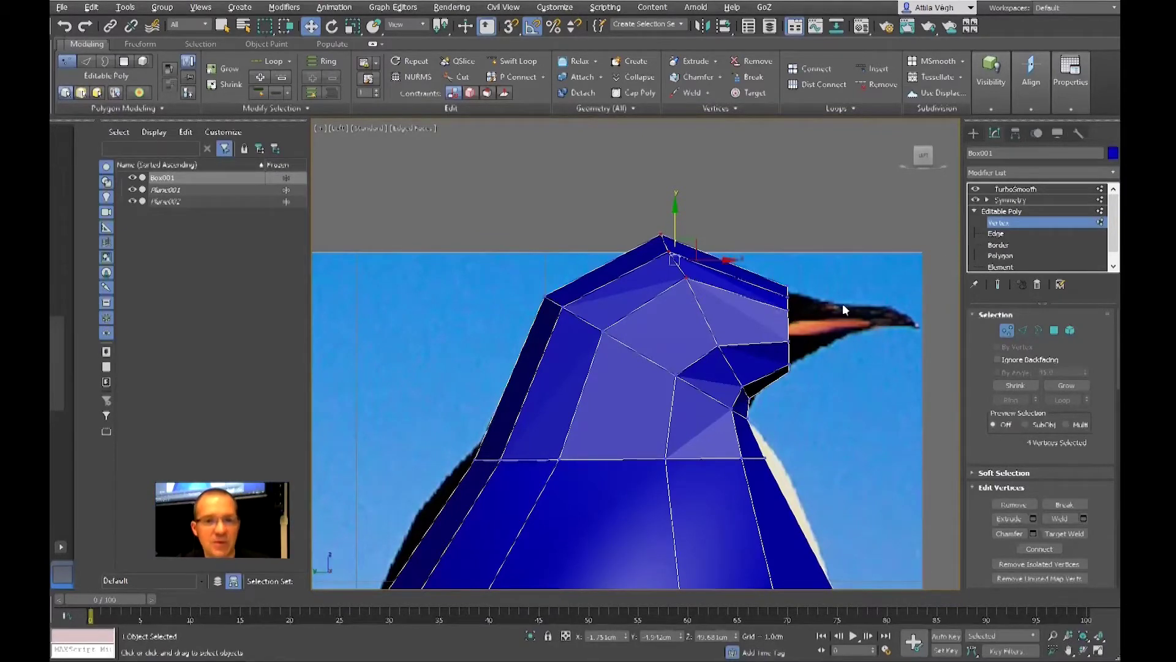
left_click(998, 283)
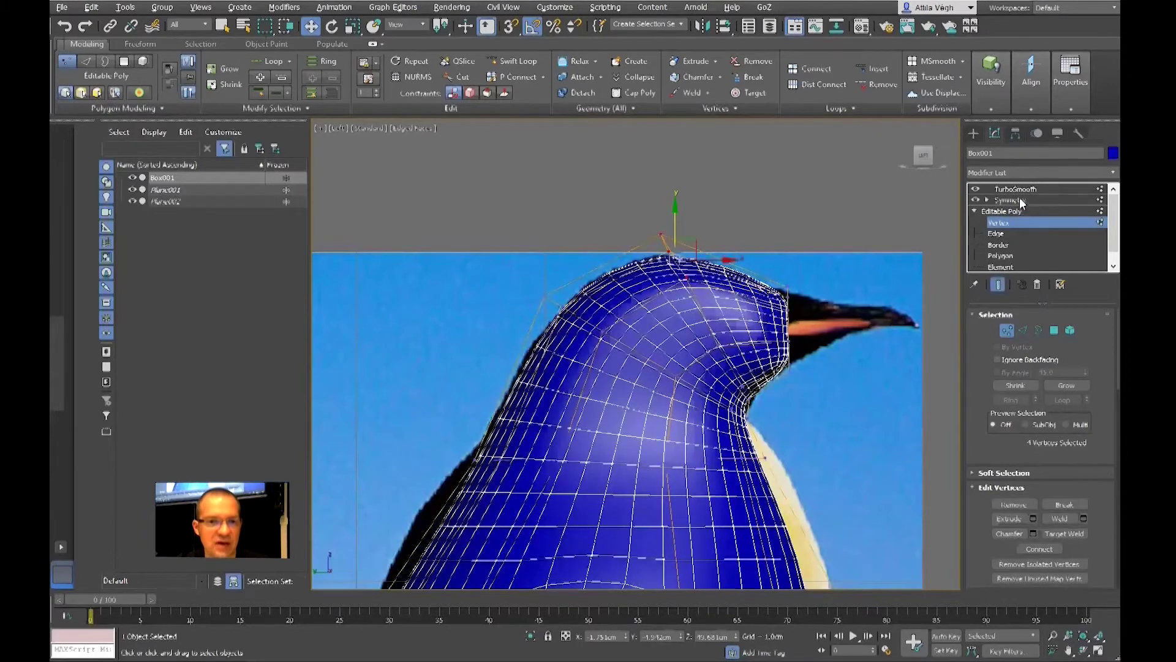
mouse_move(736, 333)
middle_mouse_down()
mouse_move(749, 326)
mouse_move(739, 339)
middle_mouse_up()
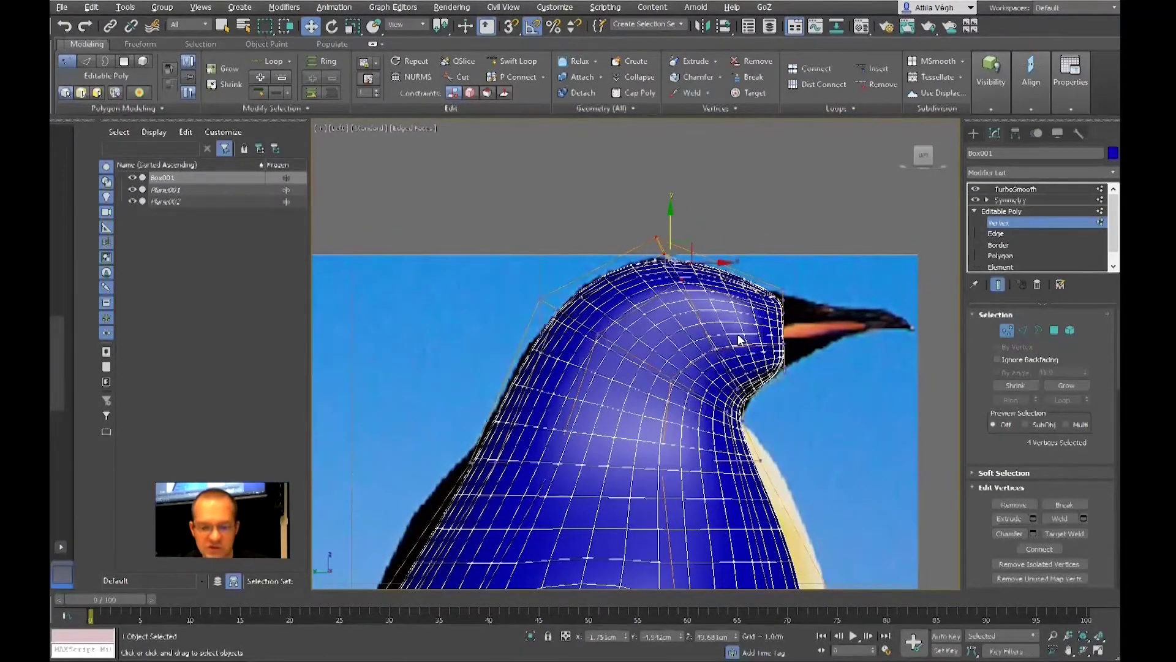
- Orbit the Perspective view around the penguin to inspect the crown vertices from all sides
key("p")
middle_click_drag(739, 326, 686, 387, "alt")
middle_click_drag(744, 416, 644, 334, "alt")
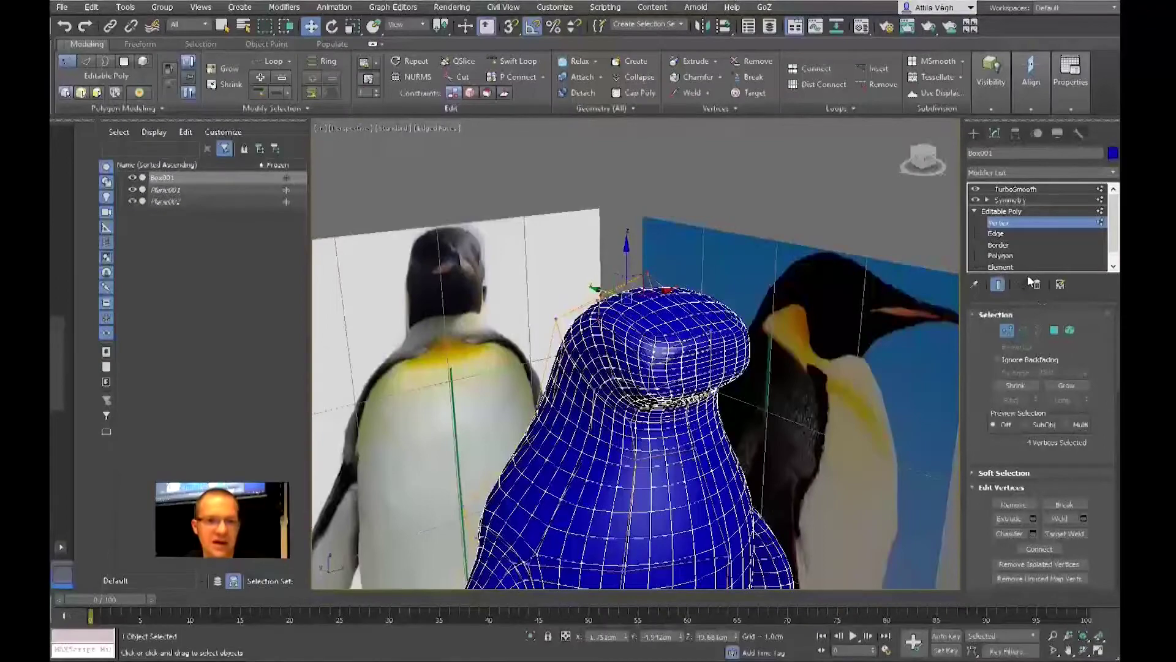
left_click(998, 285)
middle_click_drag(833, 362, 797, 349, "alt")
middle_click_drag(875, 288, 737, 281, "alt")
middle_click_drag(700, 319, 591, 264, "alt")
scroll(633, 299, "up", 3)
middle_click_drag(591, 263, 635, 303, "alt")
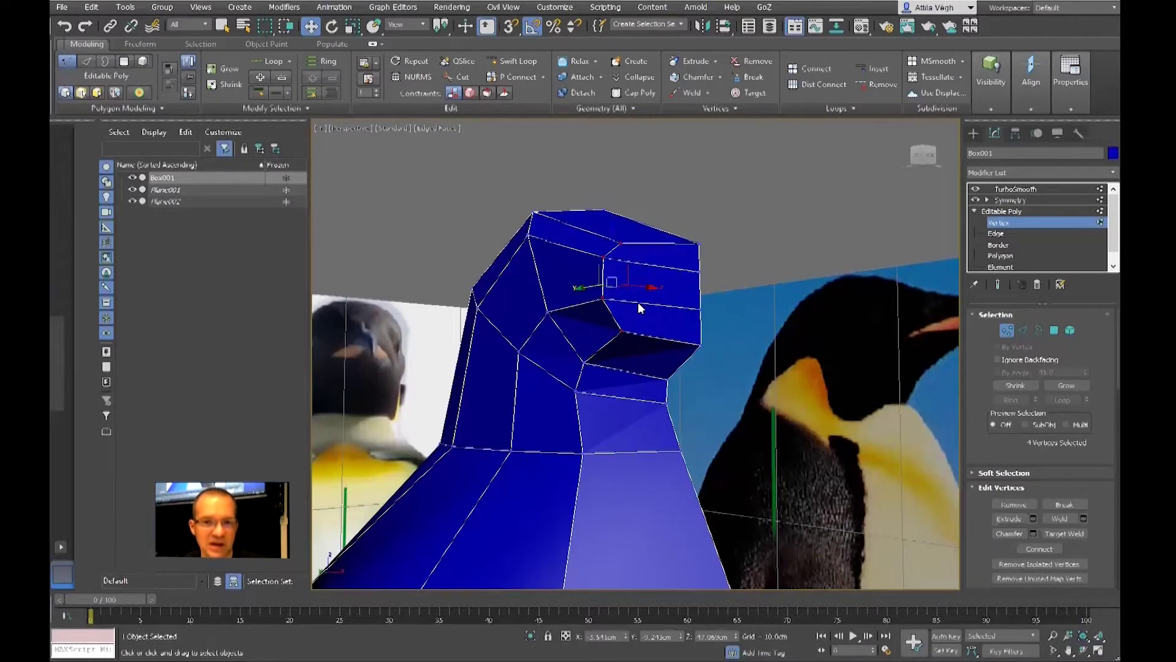
middle_click_drag(638, 303, 694, 306, "alt")
scroll(695, 274, "down", 5)
middle_click_drag(694, 307, 665, 294, "alt")
scroll(665, 293, "up", 8)
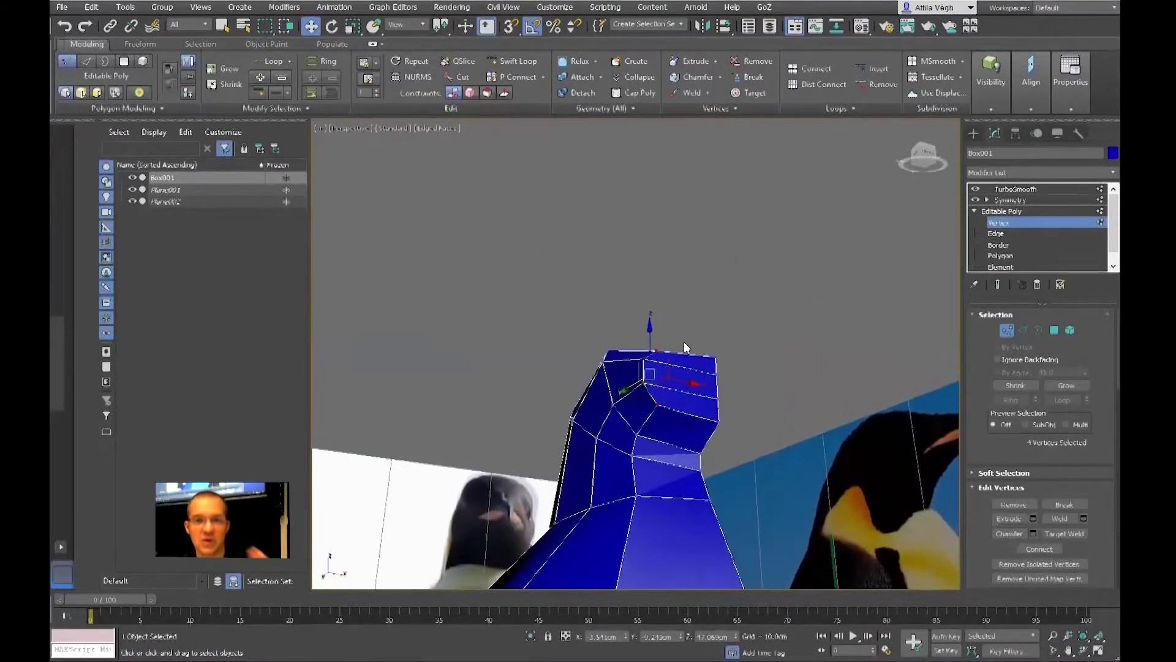
middle_click_drag(683, 341, 650, 319, "alt")
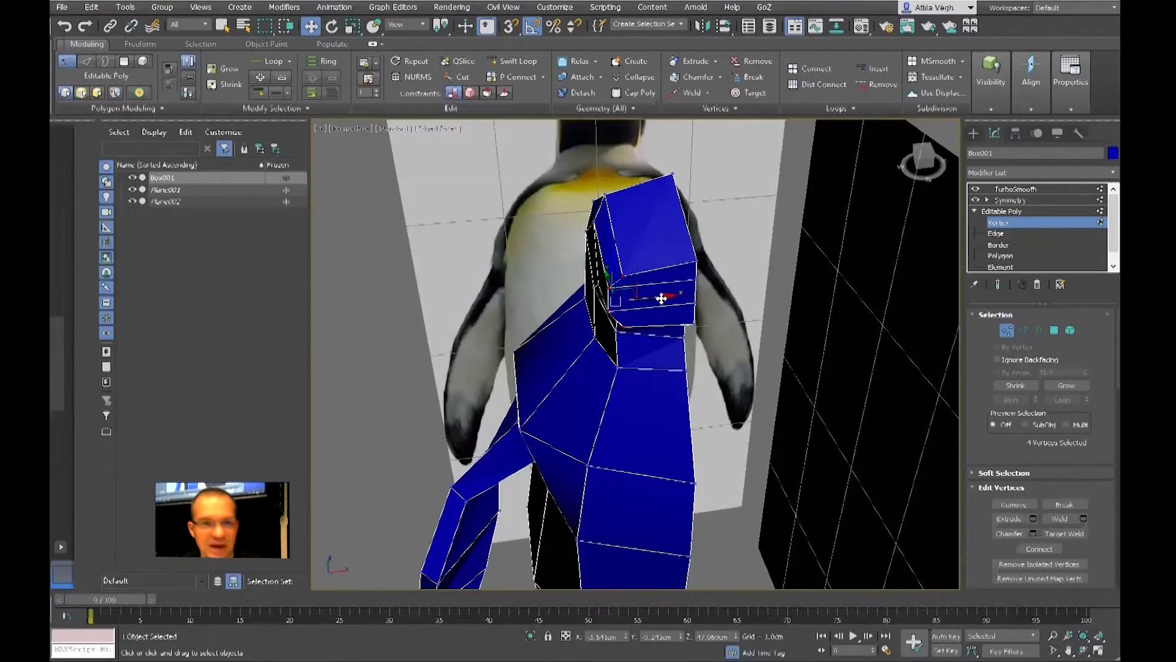
middle_click_drag(662, 302, 609, 328, "alt")
- Shift the crown vertices sideways along X and view the smoothed head
left_click_drag(609, 329, 652, 328)
middle_click_drag(666, 326, 622, 336, "alt")
scroll(606, 327, "up", 2)
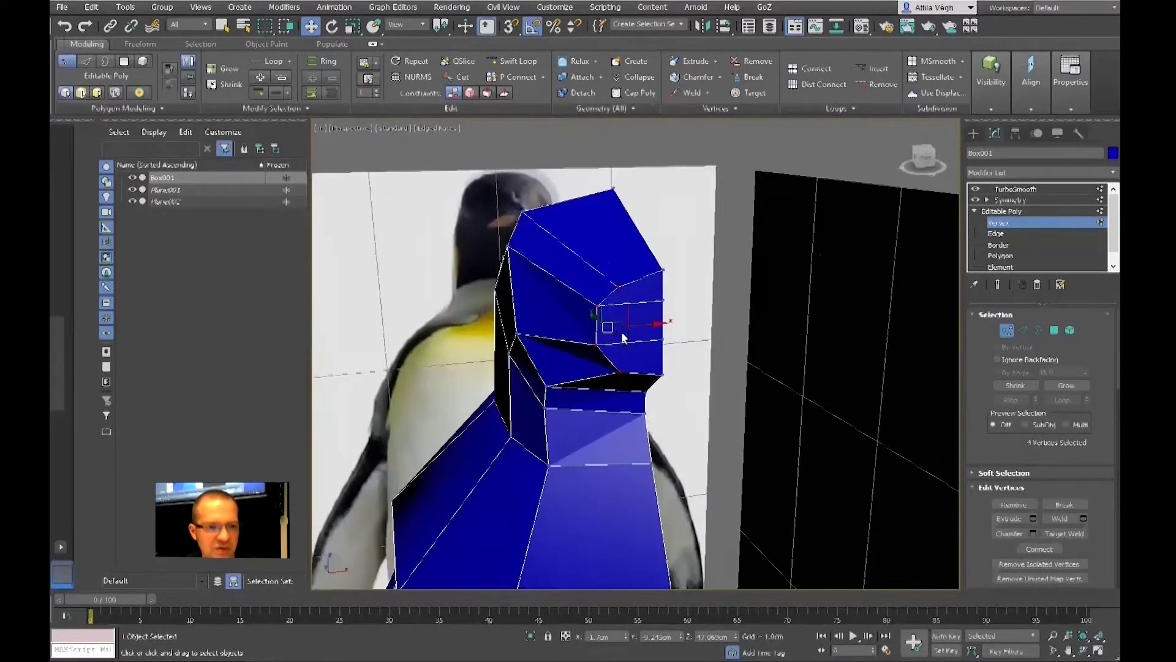
left_click(998, 284)
middle_click_drag(641, 319, 640, 344, "alt")
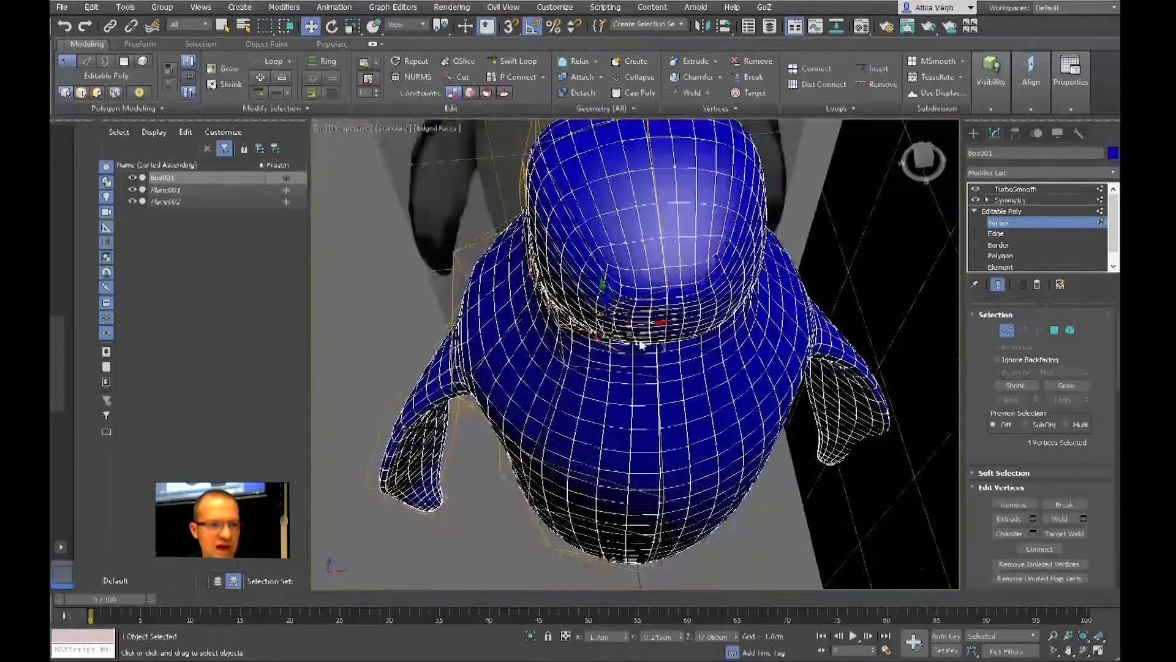
- Nudge the crown right, then select three vertices beside the head and move them along X
left_click_drag(643, 322, 650, 323)
middle_click_drag(623, 321, 588, 260)
middle_click_drag(523, 307, 525, 290, "alt")
left_click_drag(496, 237, 558, 305)
middle_click_drag(557, 305, 552, 362, "alt")
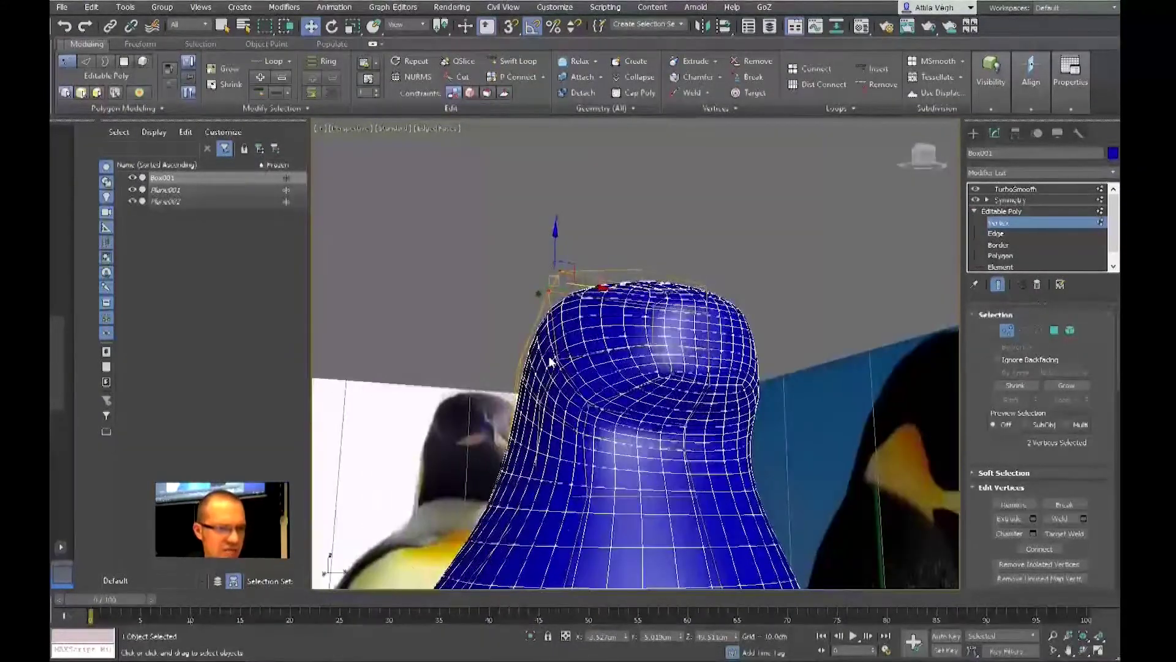
left_click(590, 404, "ctrl")
mouse_move(625, 365)
middle_mouse_down("alt")
mouse_move(583, 353)
mouse_move(585, 367)
mouse_move(607, 386)
mouse_move(618, 347)
middle_mouse_up("alt")
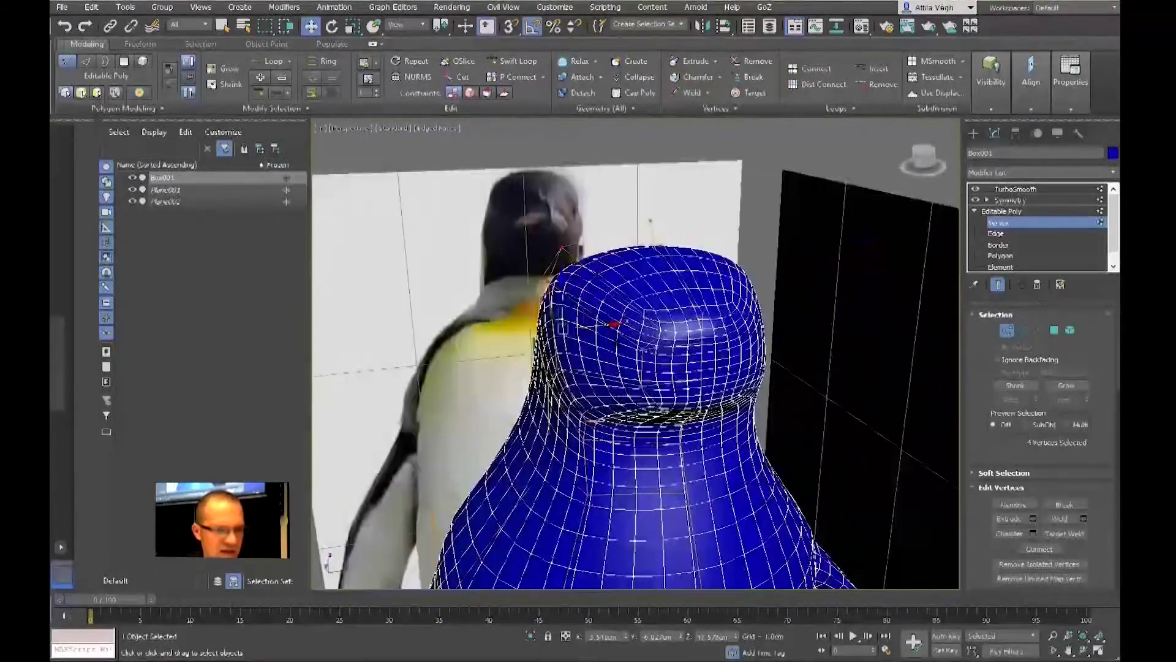
left_click_drag(607, 321, 628, 321)
- Select vertex 78 plus a neighbour and move both right to round the head
middle_click_drag(628, 321, 590, 228, "alt")
left_click(590, 228)
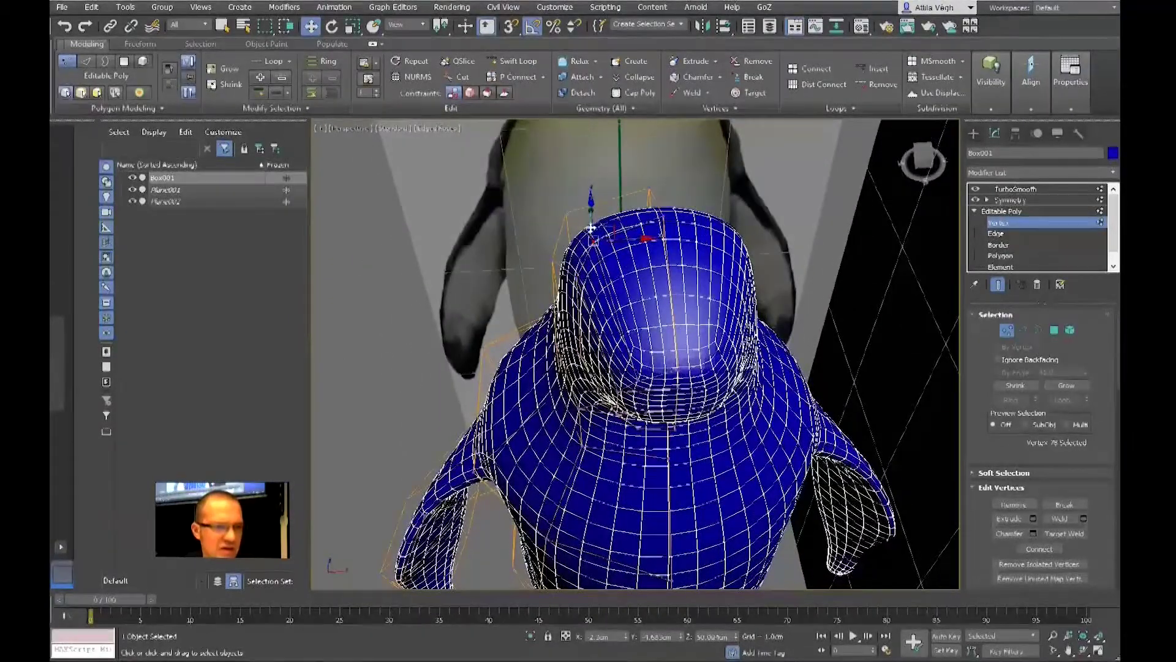
left_click(567, 212, "ctrl")
left_click_drag(614, 226, 629, 226)
middle_click_drag(629, 226, 653, 361, "alt")
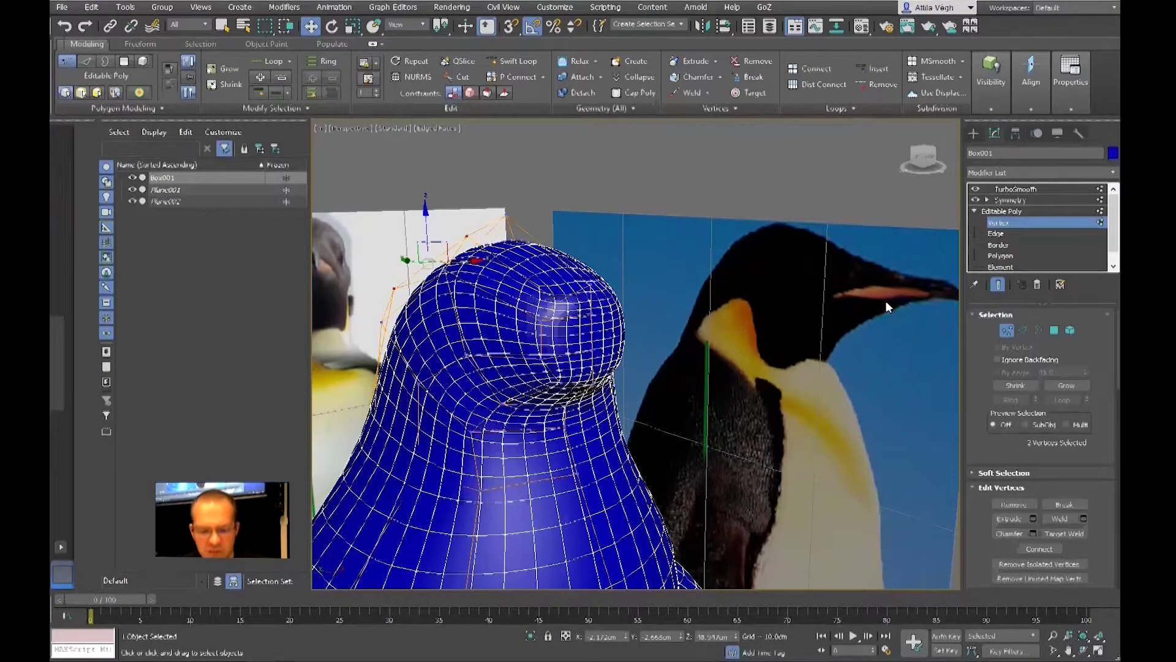
- In Front view, hide the smoothing and frame the head's low-poly cage
key("f")
middle_click_drag(810, 270, 835, 212)
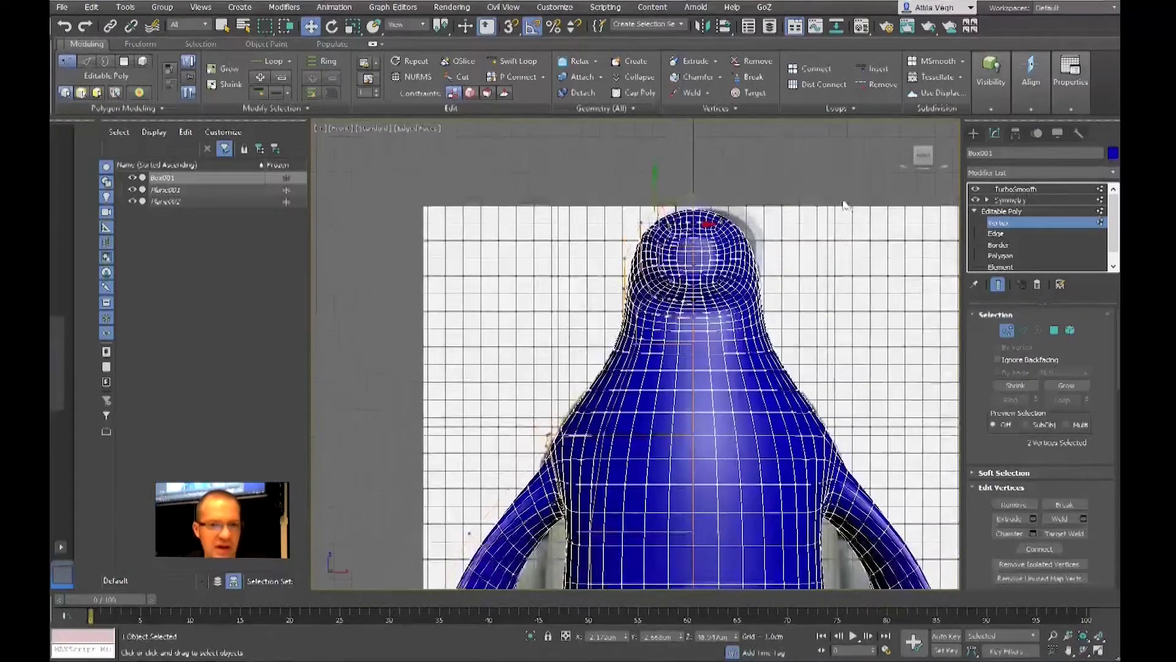
middle_click_drag(693, 215, 709, 200)
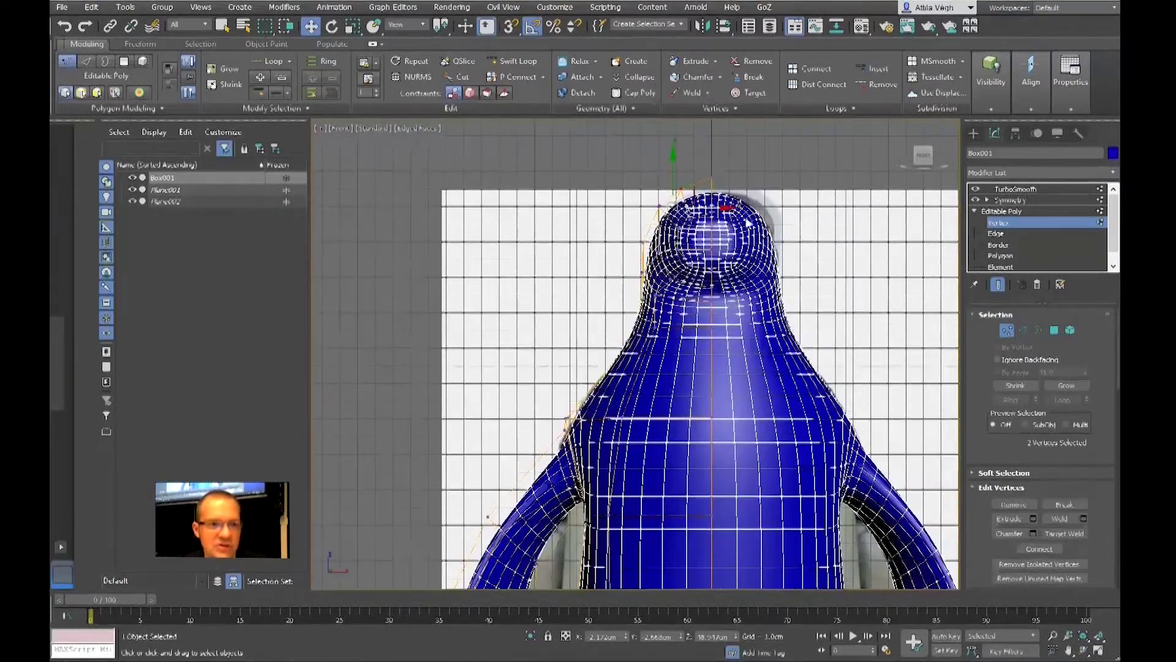
scroll(747, 224, "up", 3)
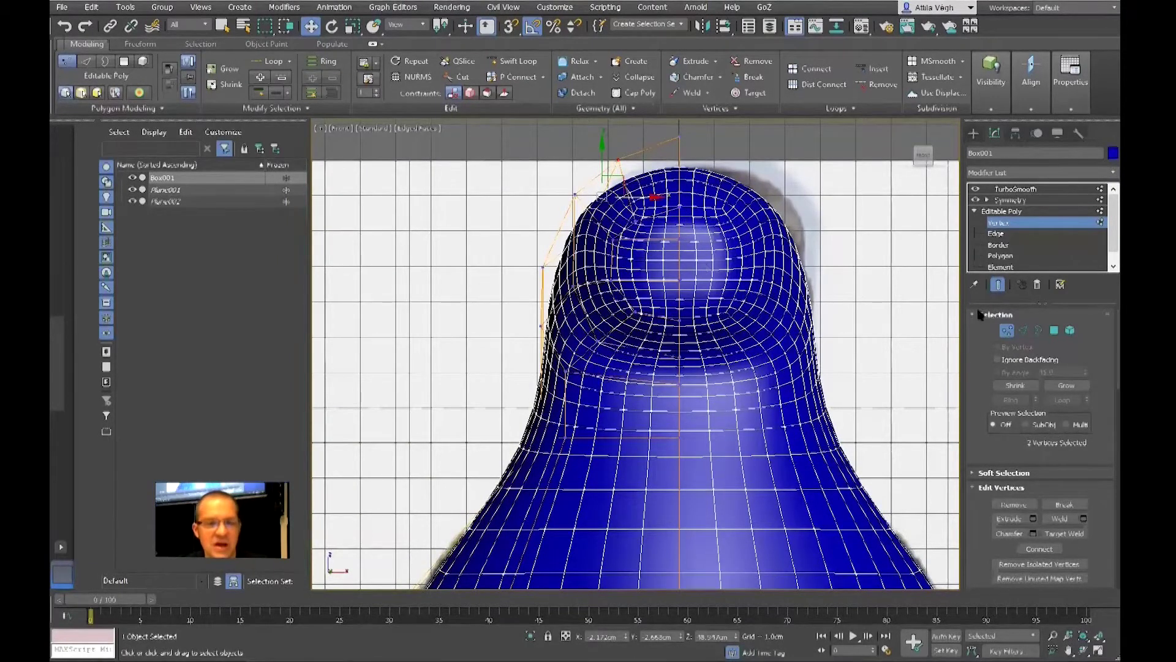
left_click(1000, 285)
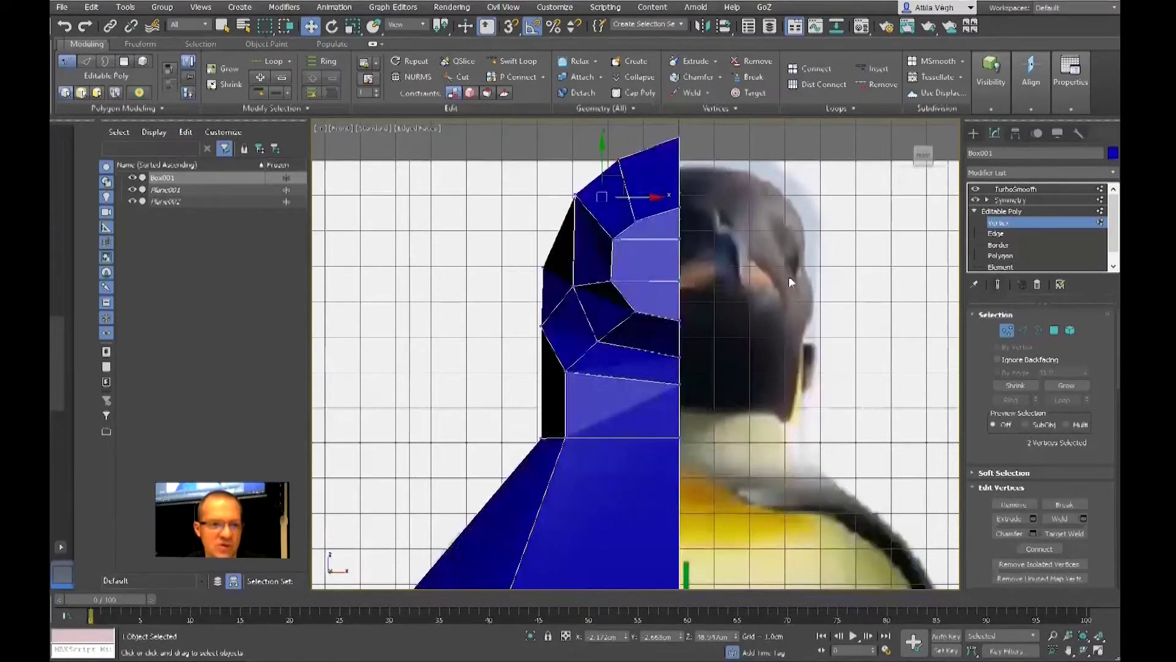
middle_click_drag(788, 276, 852, 337)
scroll(837, 308, "down", 5)
scroll(785, 247, "up", 5)
middle_click_drag(785, 248, 801, 333)
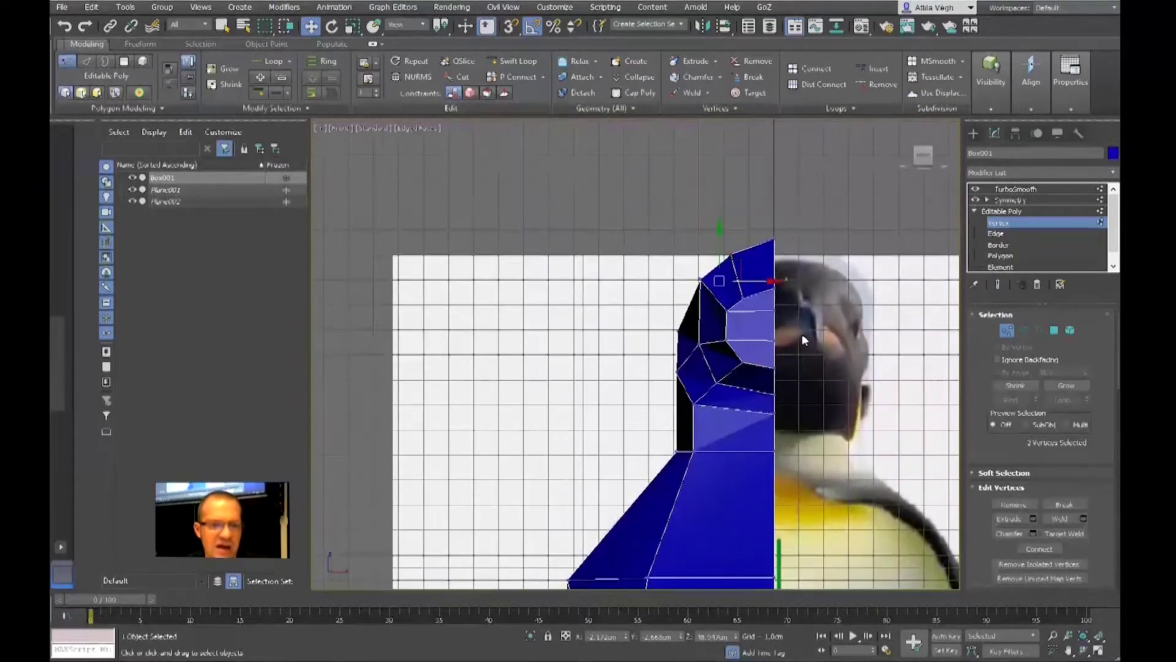
middle_click_drag(875, 318, 819, 284)
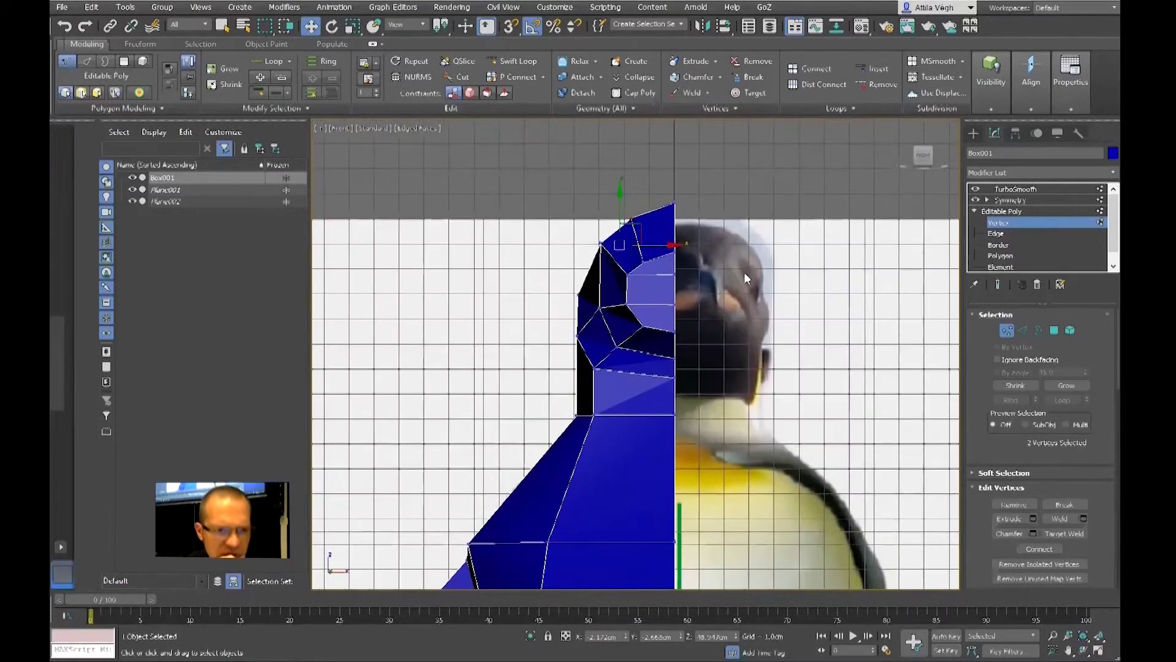
- Move vertex 84 right and the vertex below it left, select the top-centre three, then exit Vertex mode
left_click(674, 275)
left_click_drag(687, 277, 701, 276)
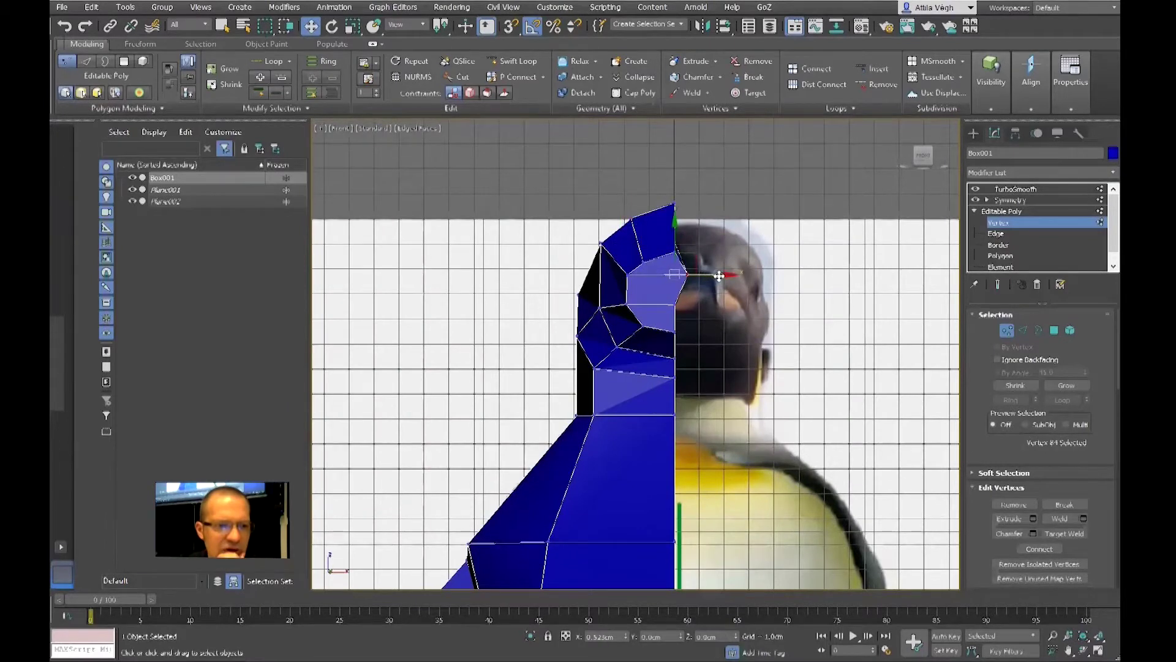
left_click(676, 304)
left_click_drag(704, 305, 693, 305)
left_click_drag(687, 184, 732, 231)
scroll(705, 184, "down", 3)
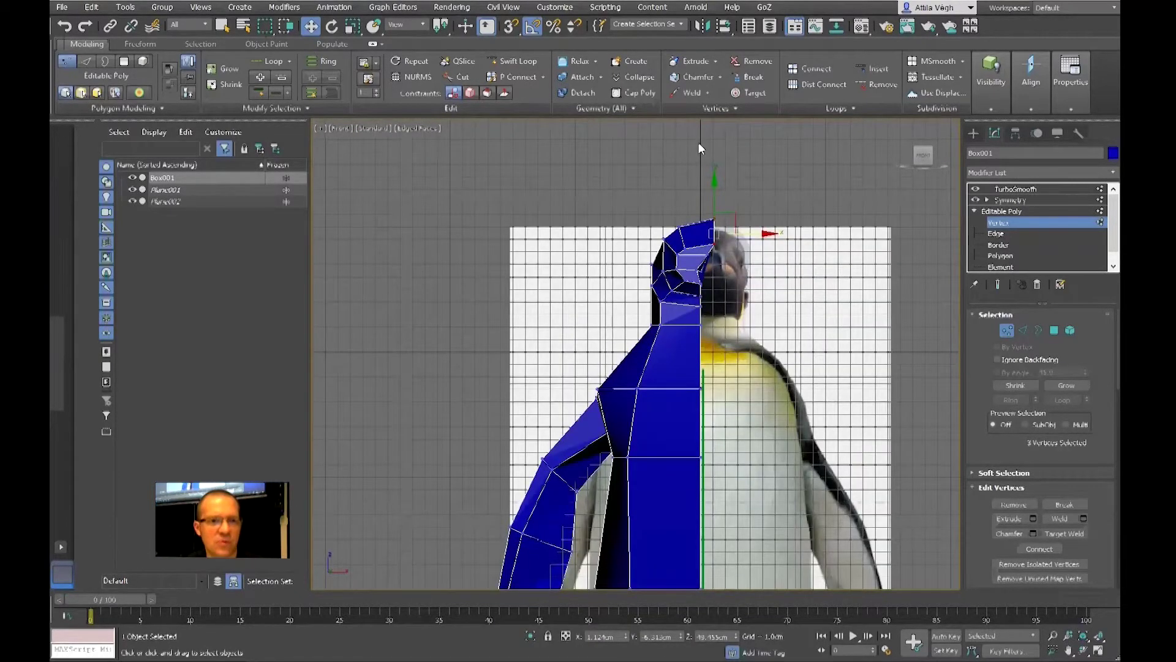
left_click(1018, 197)
- Toggle the Symmetry modifier off and back on to check the half mesh
left_click(1019, 198)
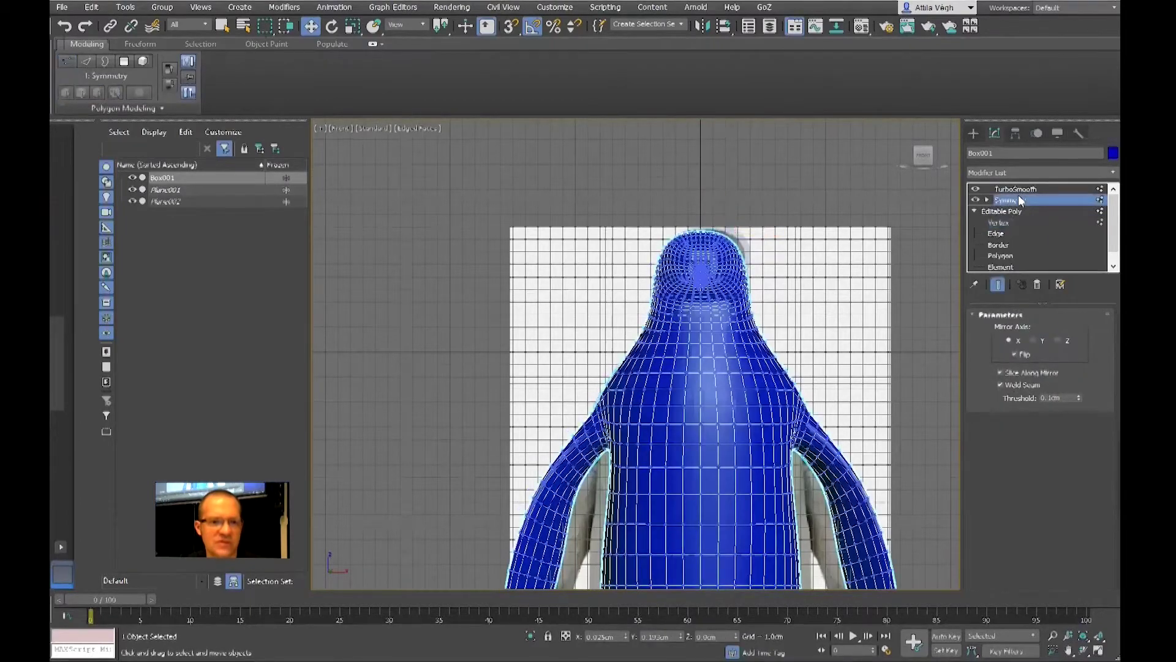
scroll(728, 295, "up", 5)
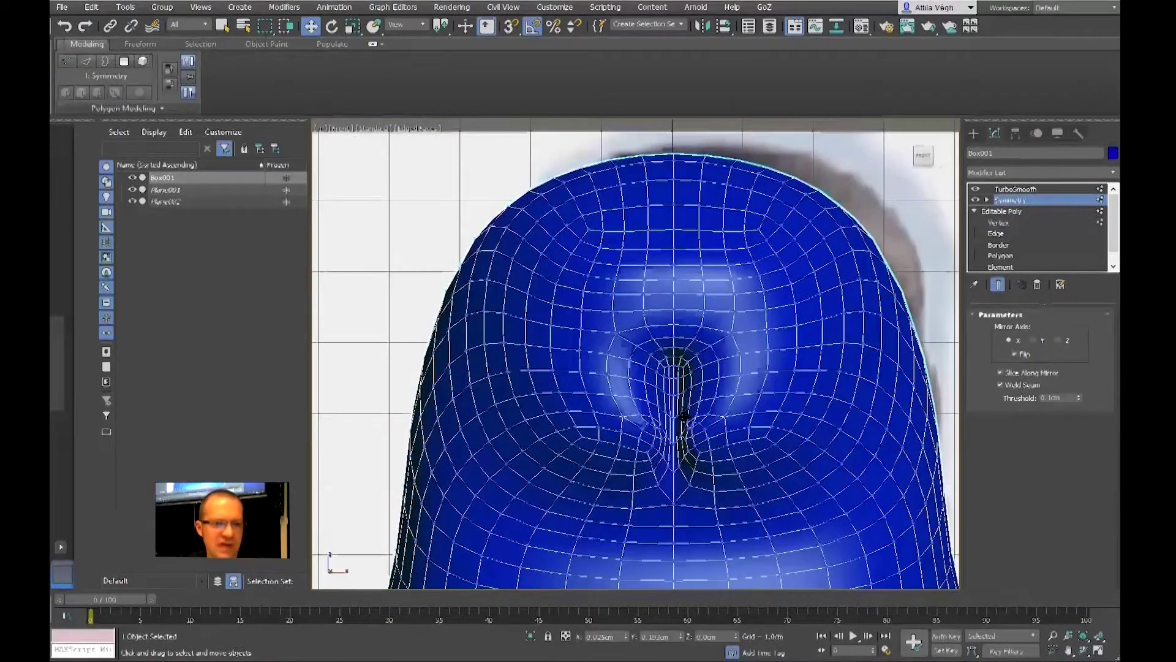
left_click(976, 198)
left_click(976, 199)
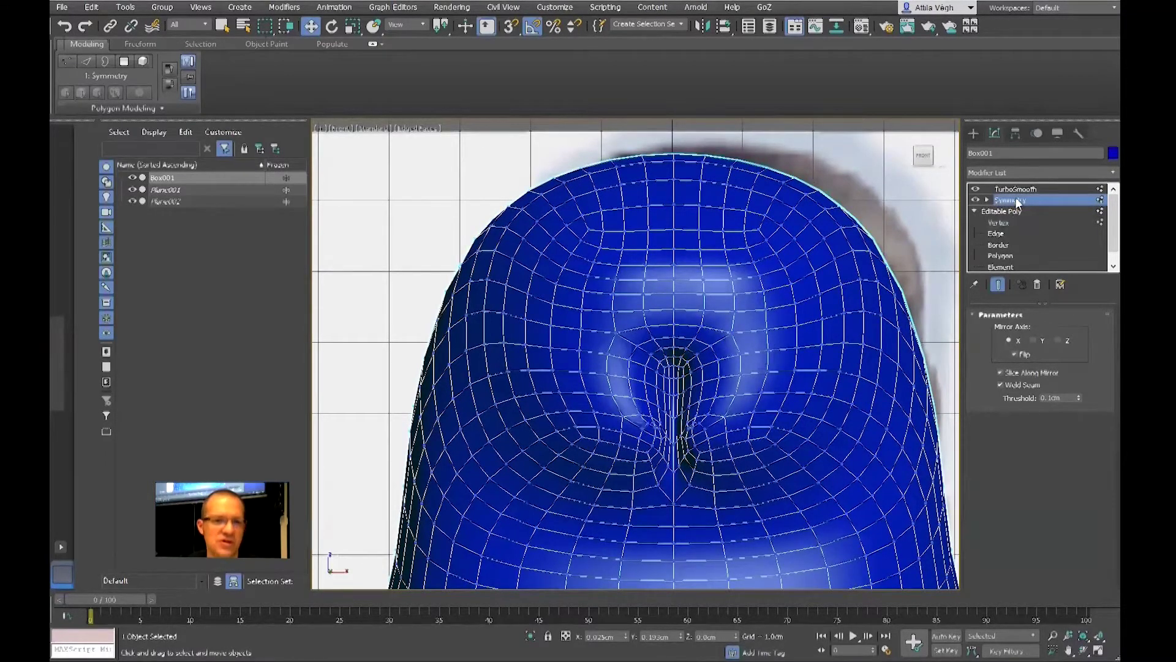
- In Perspective at Vertex level, pull upper-right head vertex 77 left along X
key("p")
mouse_move(607, 345)
middle_mouse_down()
mouse_move(656, 325)
mouse_move(623, 310)
mouse_move(618, 359)
middle_mouse_up()
left_click(999, 224)
middle_click_drag(494, 266, 597, 301, "alt")
left_click(637, 285)
left_click_drag(677, 280, 615, 286)
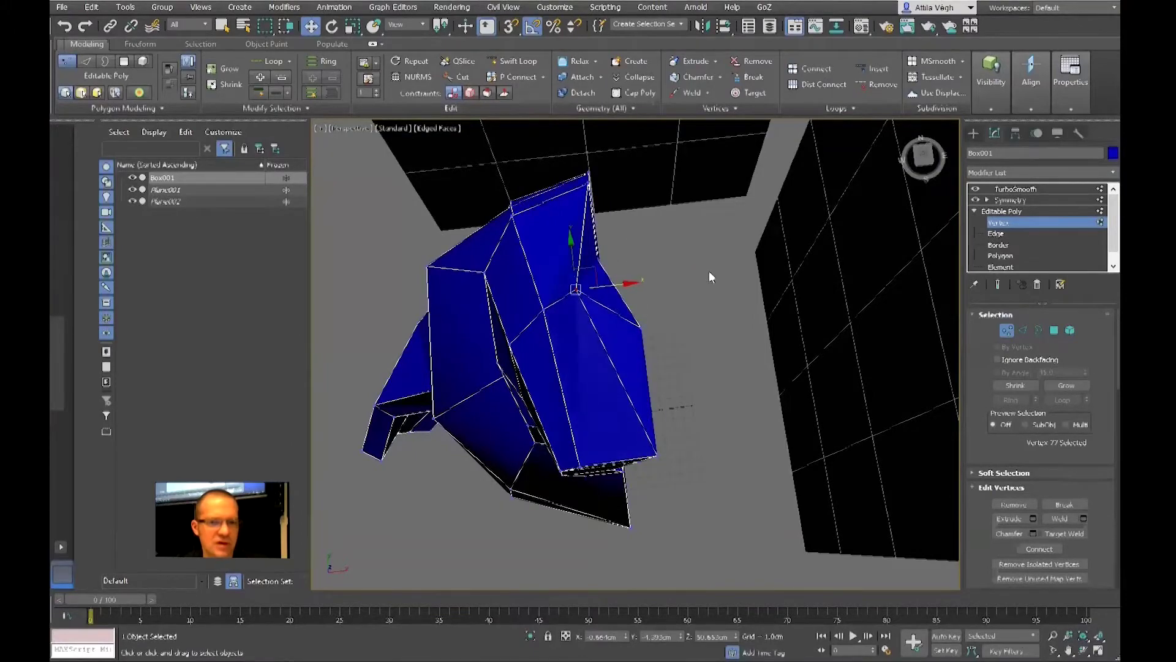
left_click(998, 285)
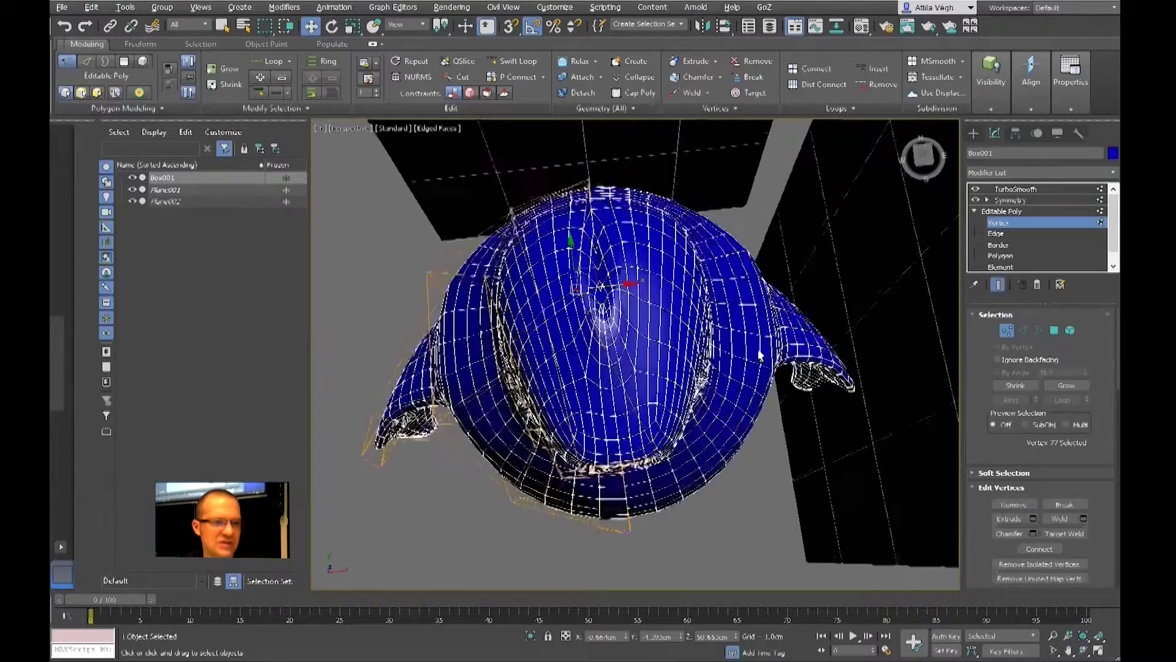
middle_click_drag(762, 354, 757, 297, "alt")
middle_click_drag(604, 368, 705, 318, "alt")
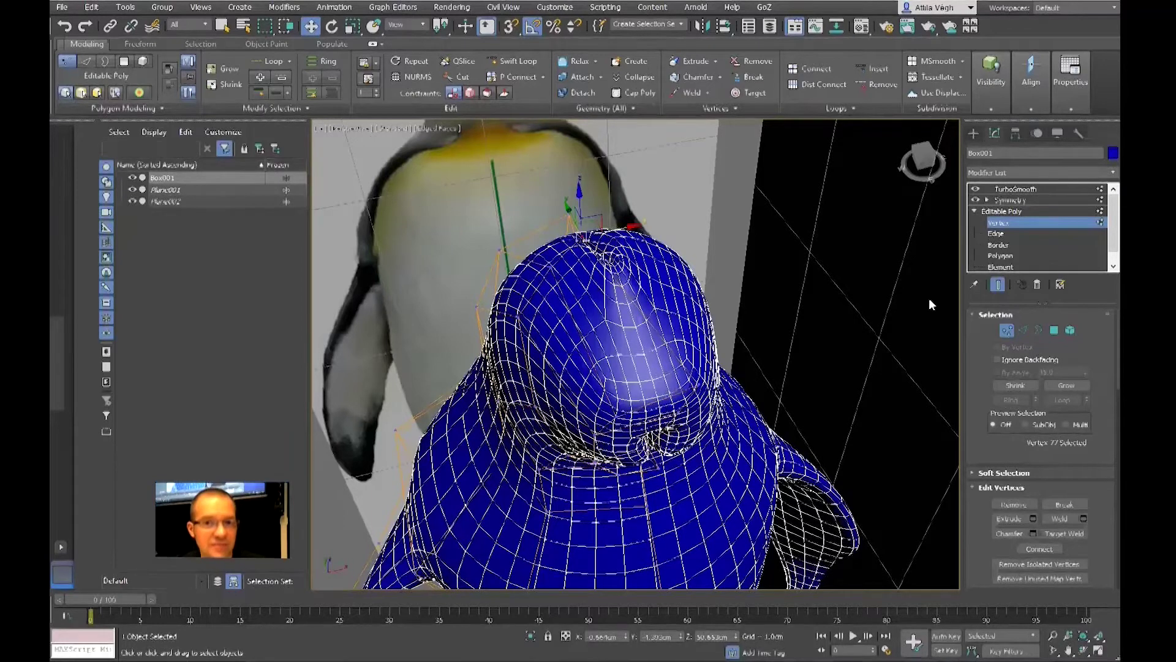
mouse_move(1027, 90)
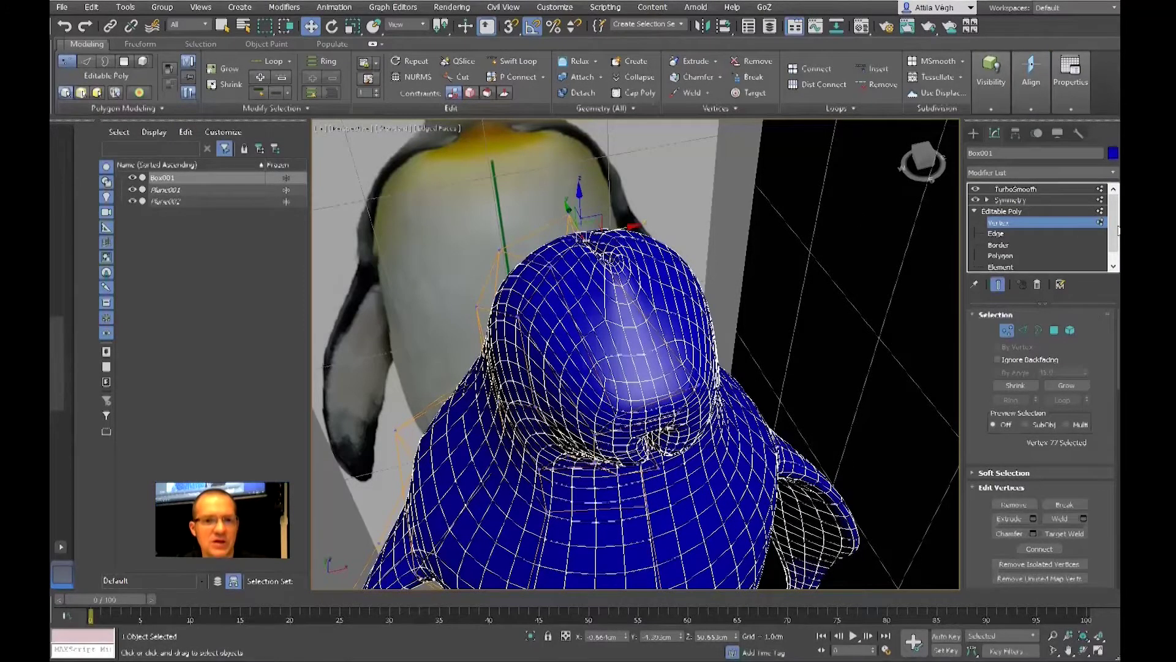
left_click(999, 287)
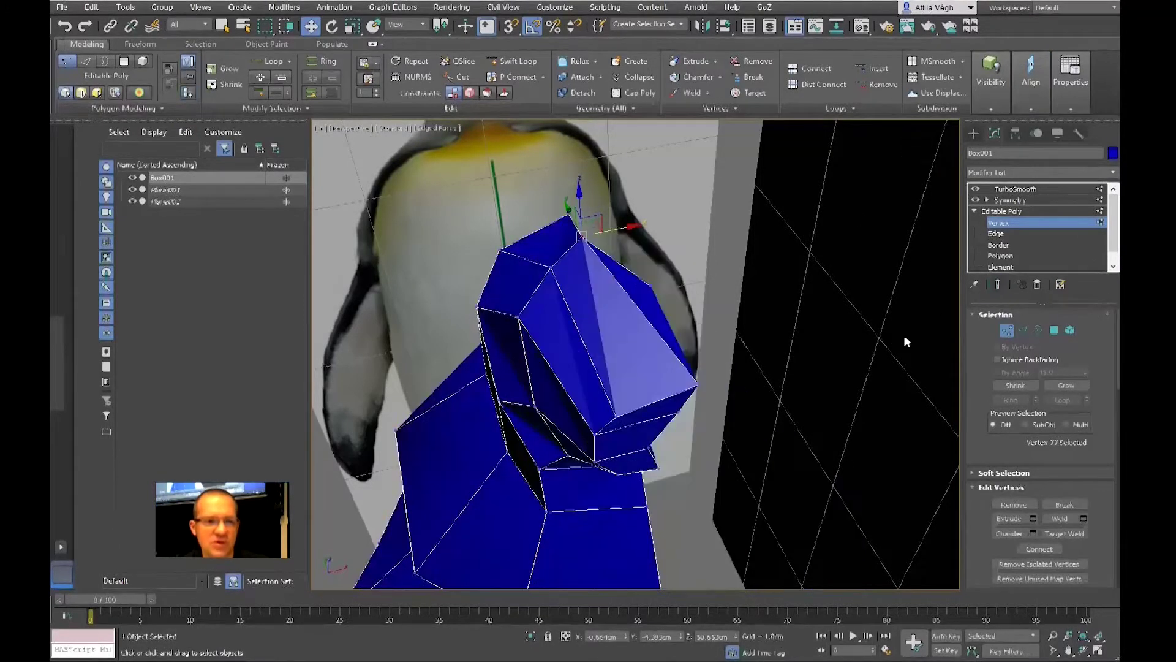
middle_click_drag(886, 346, 735, 334, "alt")
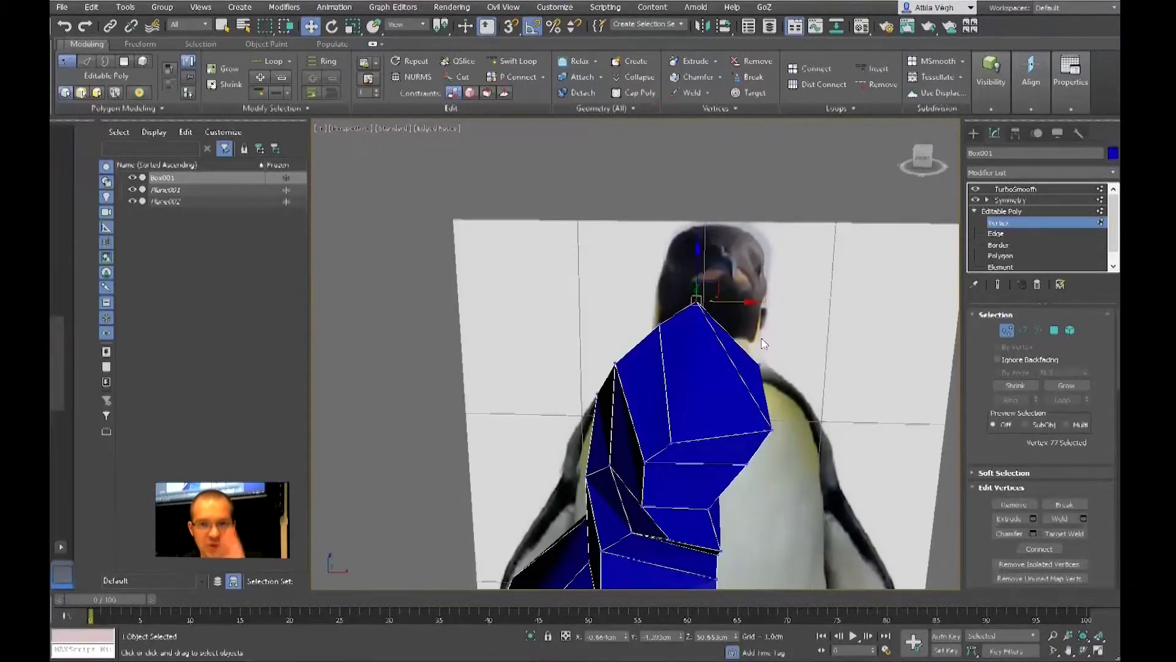
mouse_move(767, 370)
middle_mouse_down("alt")
mouse_move(759, 336)
mouse_move(716, 286)
mouse_move(730, 267)
mouse_move(770, 344)
mouse_move(759, 342)
mouse_move(764, 358)
middle_mouse_up("alt")
scroll(730, 267, "down", 3)
scroll(760, 331, "up", 3)
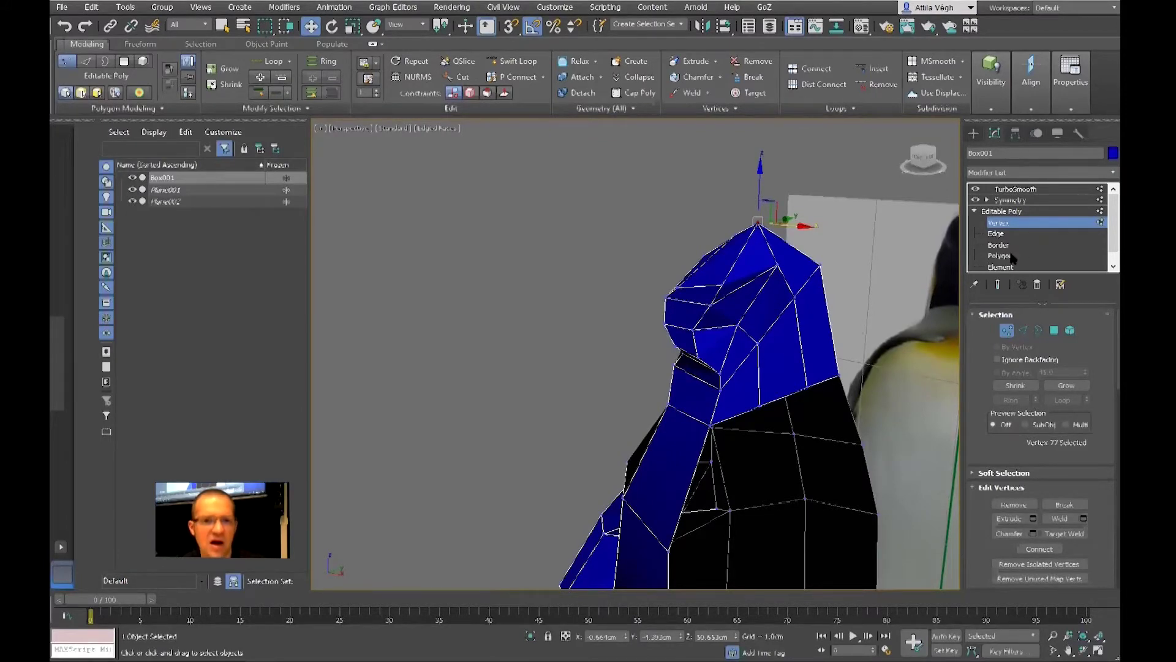
middle_click_drag(788, 351, 791, 334, "alt")
middle_click_drag(792, 334, 790, 302)
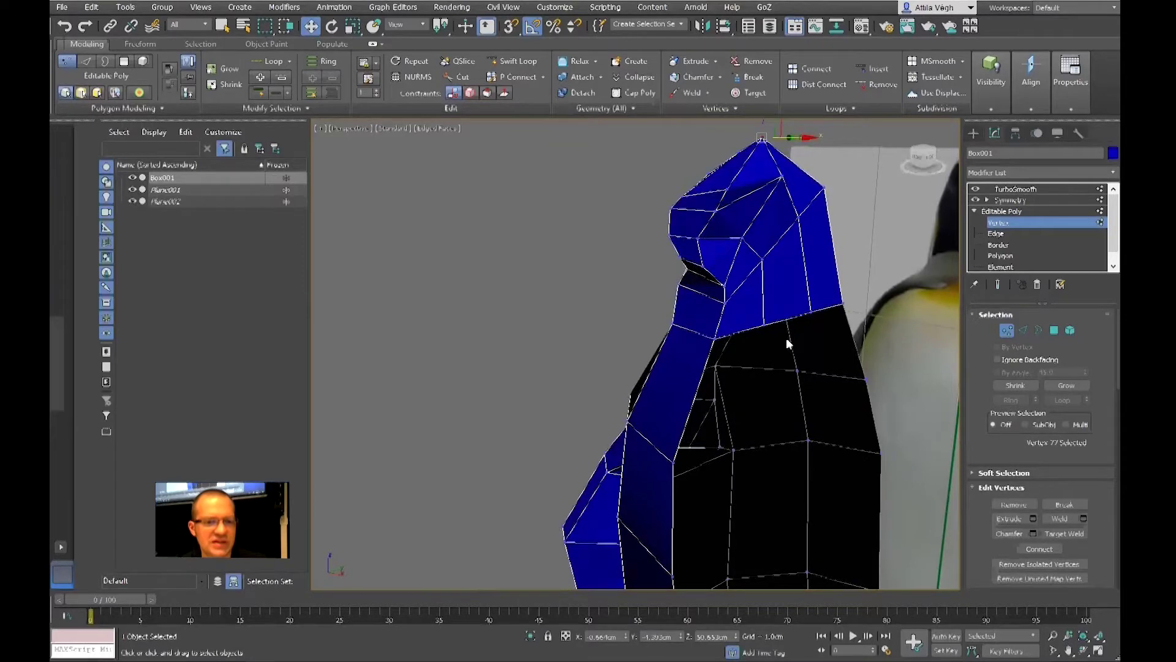
scroll(774, 409, "down", 5)
middle_click_drag(775, 409, 748, 380, "alt")
scroll(758, 383, "up", 3)
scroll(747, 354, "up", 2)
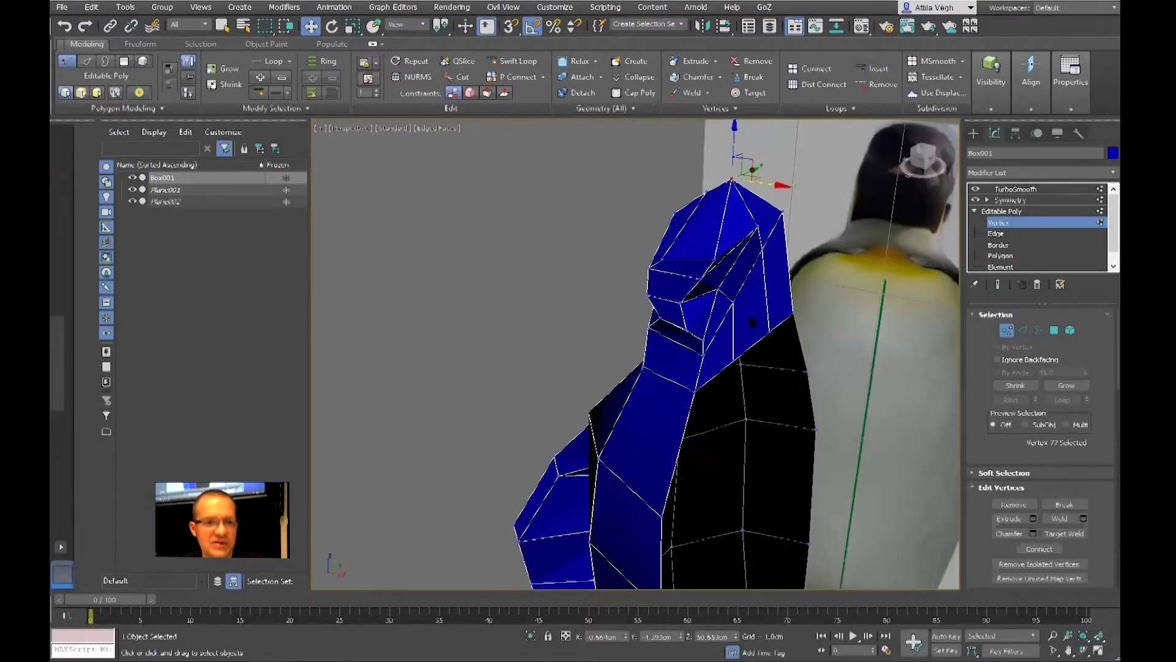
left_click(1000, 256)
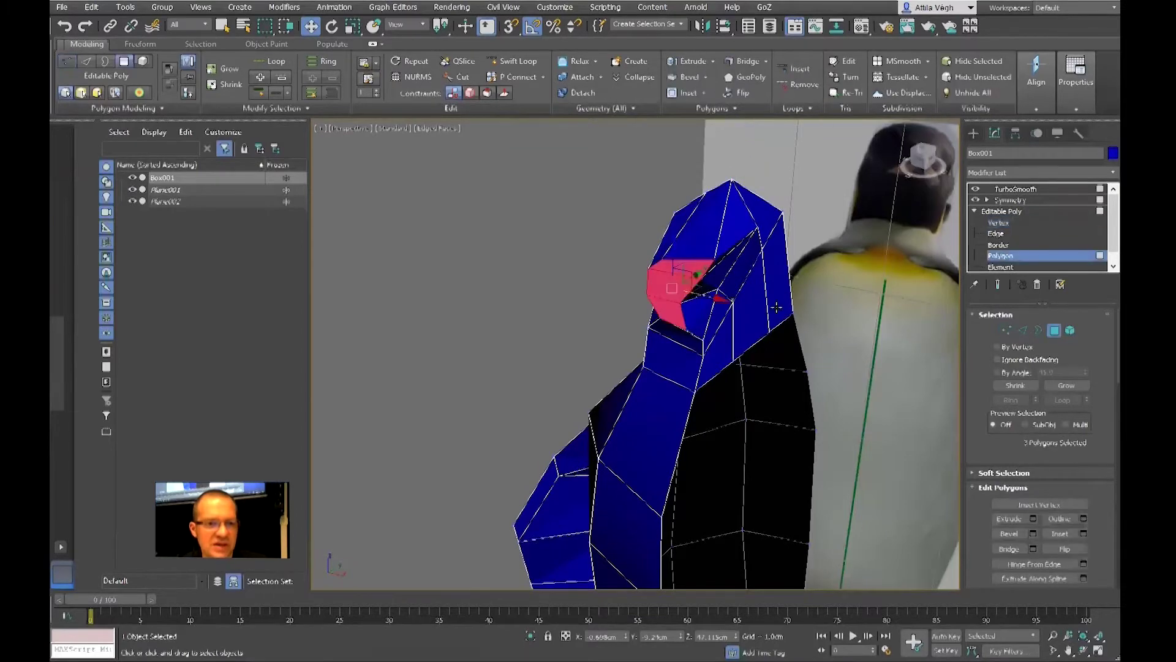
- Delete the first group of three faces around the beak area of the head
left_click(777, 308)
left_click(756, 320, "ctrl")
left_click(715, 345, "ctrl")
middle_click_drag(714, 345, 754, 428, "alt")
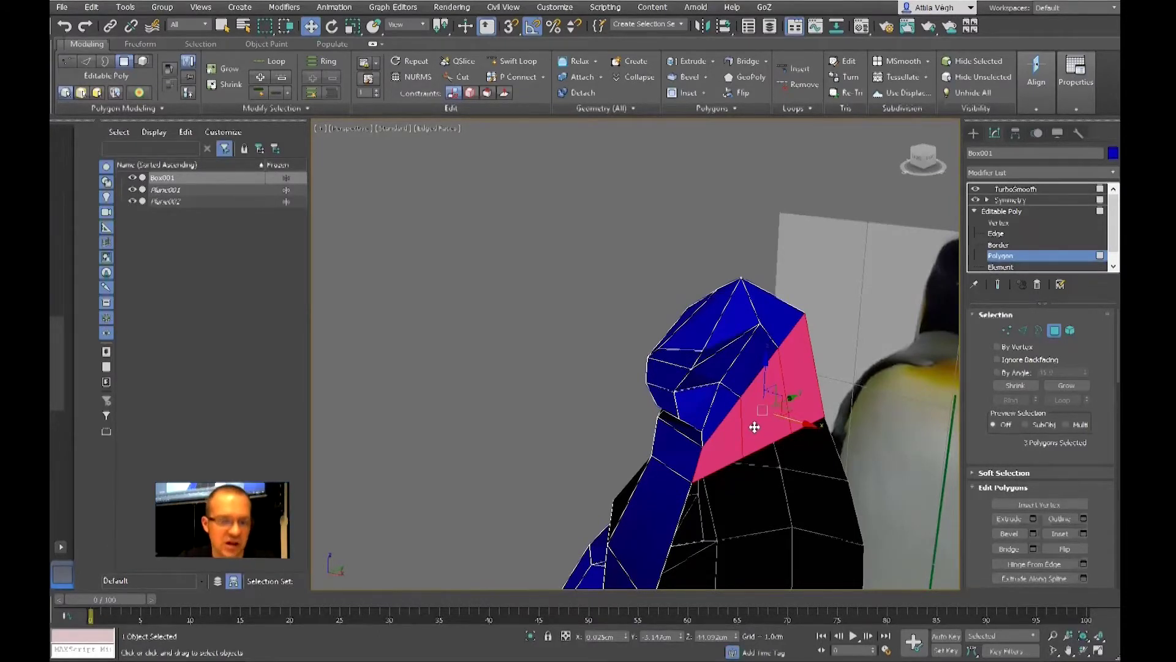
middle_click_drag(788, 394, 759, 417, "alt")
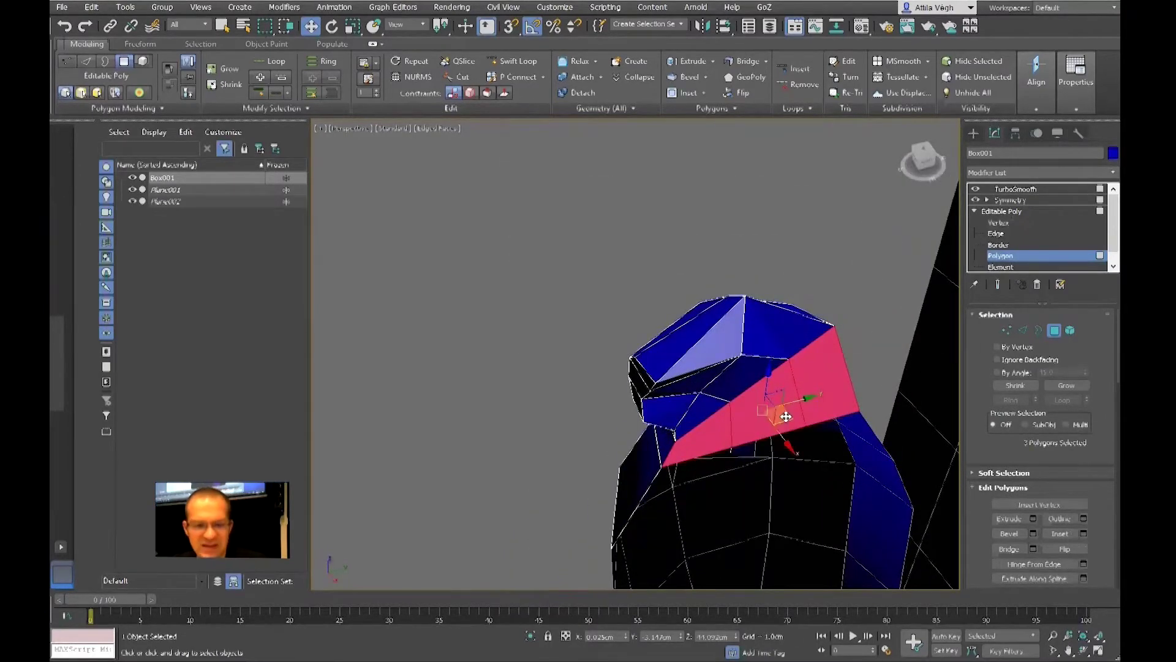
key("Delete")
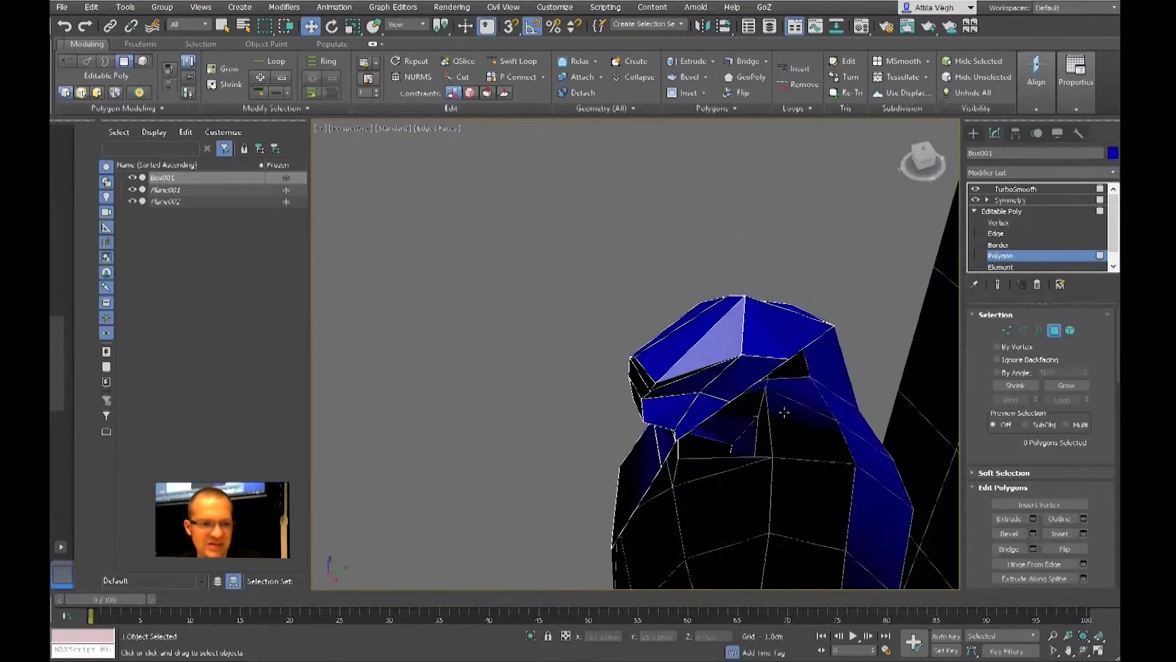
- Delete the remaining six beak-area faces in two groups of three
left_click(777, 343)
left_click(730, 383, "ctrl")
left_click(704, 402, "ctrl")
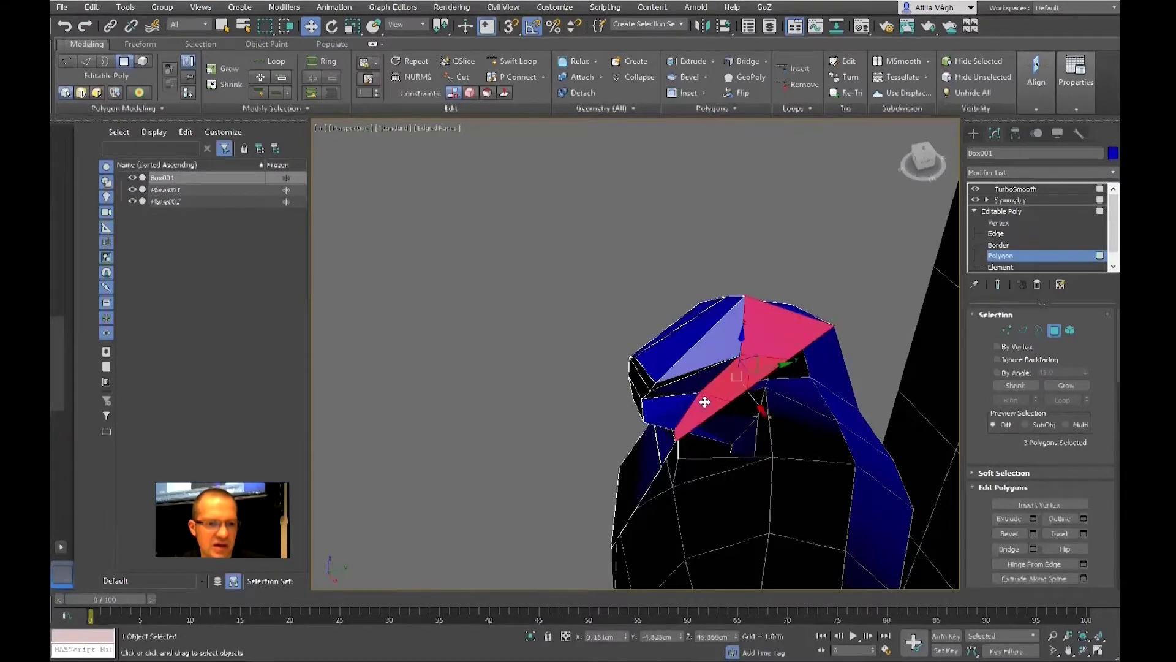
key("Delete")
middle_click_drag(727, 413, 716, 336, "alt")
left_click(716, 336)
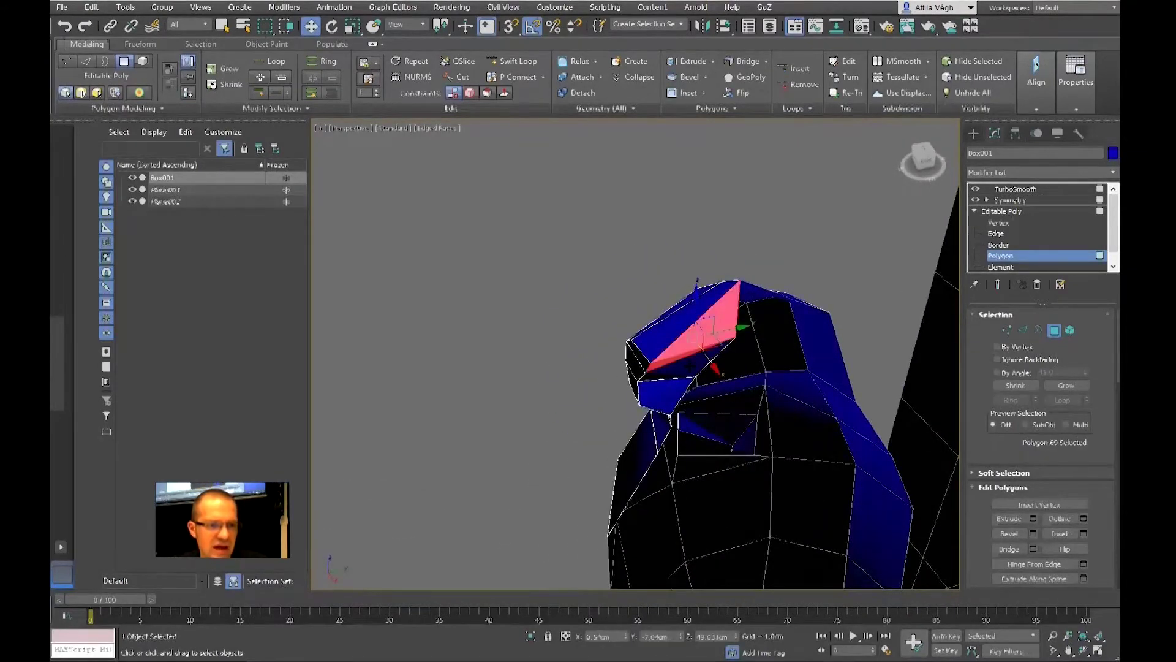
left_click(696, 352, "ctrl")
left_click(669, 391, "ctrl")
middle_click_drag(704, 399, 738, 378, "alt")
key("ctrl+d")
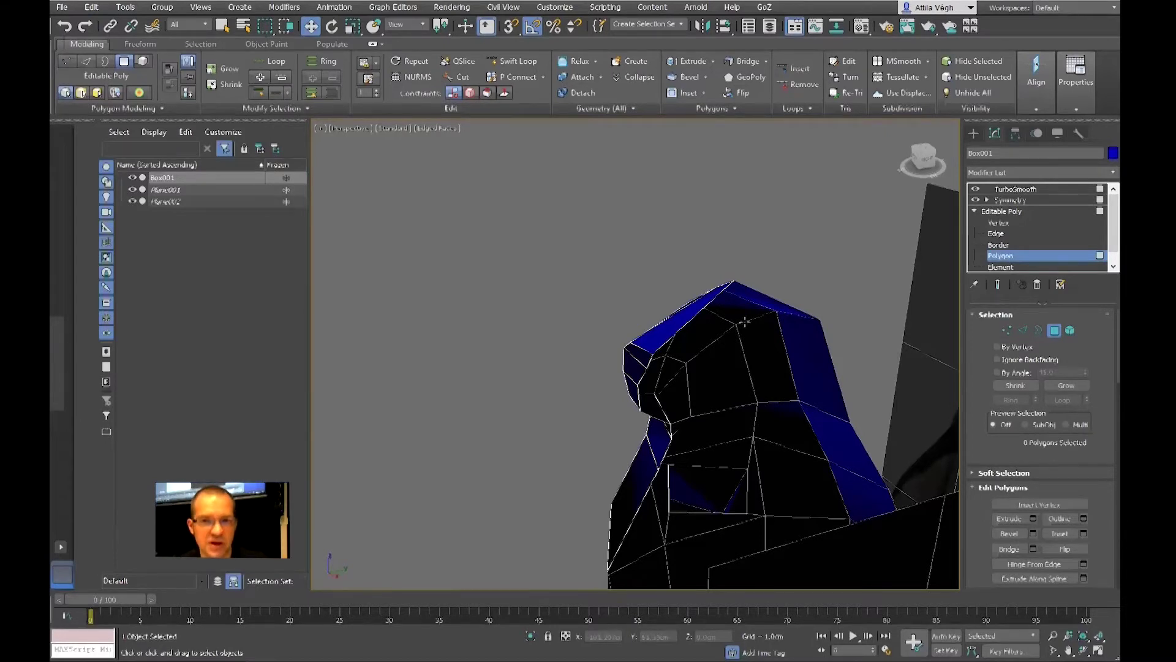
left_click(999, 244)
- Select the 22-edge open border along the centre seam, then view the model from the front
left_click(834, 366)
middle_click_drag(839, 366, 700, 340, "alt")
scroll(685, 385, "down", 5)
middle_click_drag(685, 385, 730, 403, "alt")
scroll(690, 386, "up", 4)
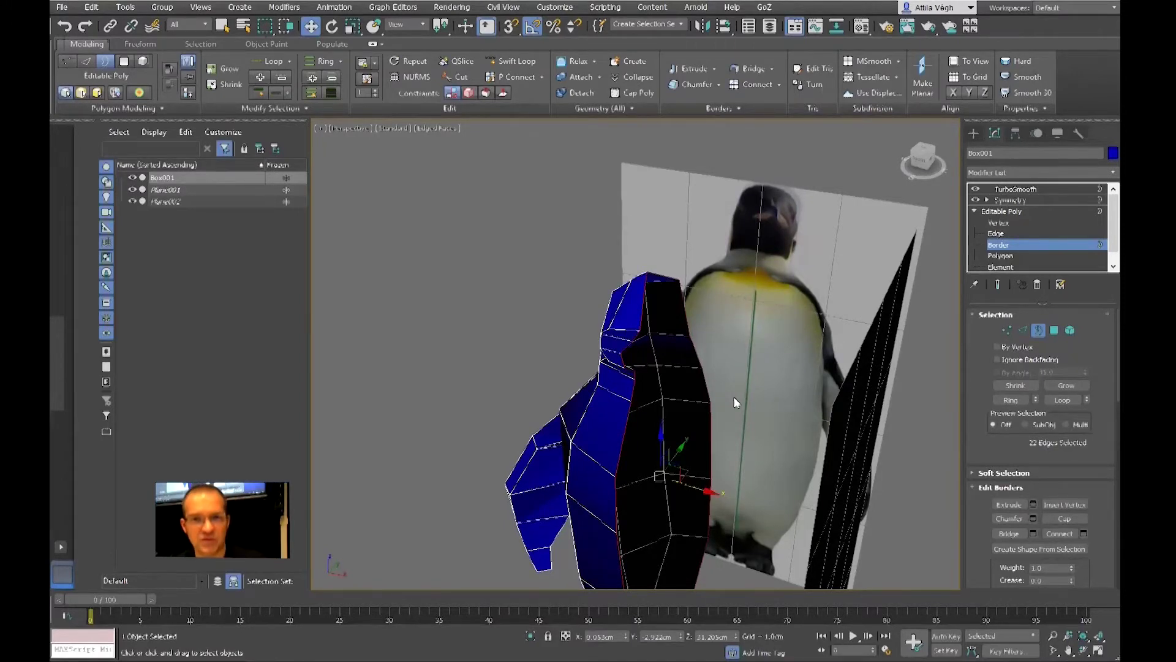
mouse_move(734, 395)
middle_mouse_down("alt")
mouse_move(711, 383)
mouse_move(746, 381)
middle_mouse_up("alt")
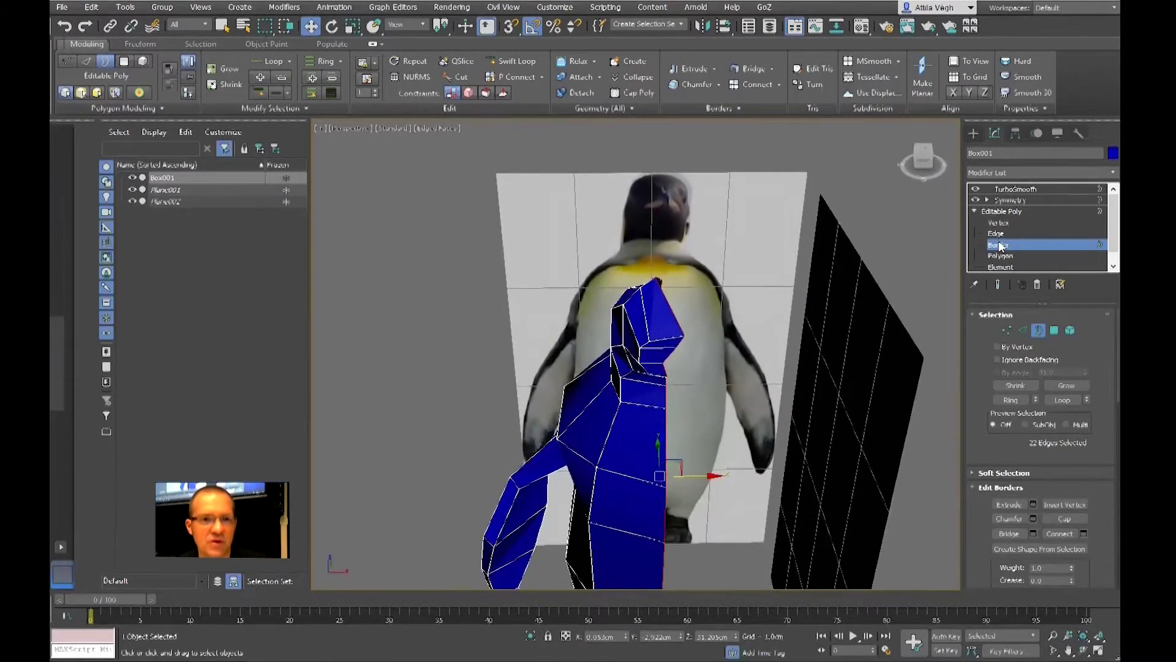
- Align the centre border flat at X = 0 and display the mirrored Symmetry result
left_click(954, 94)
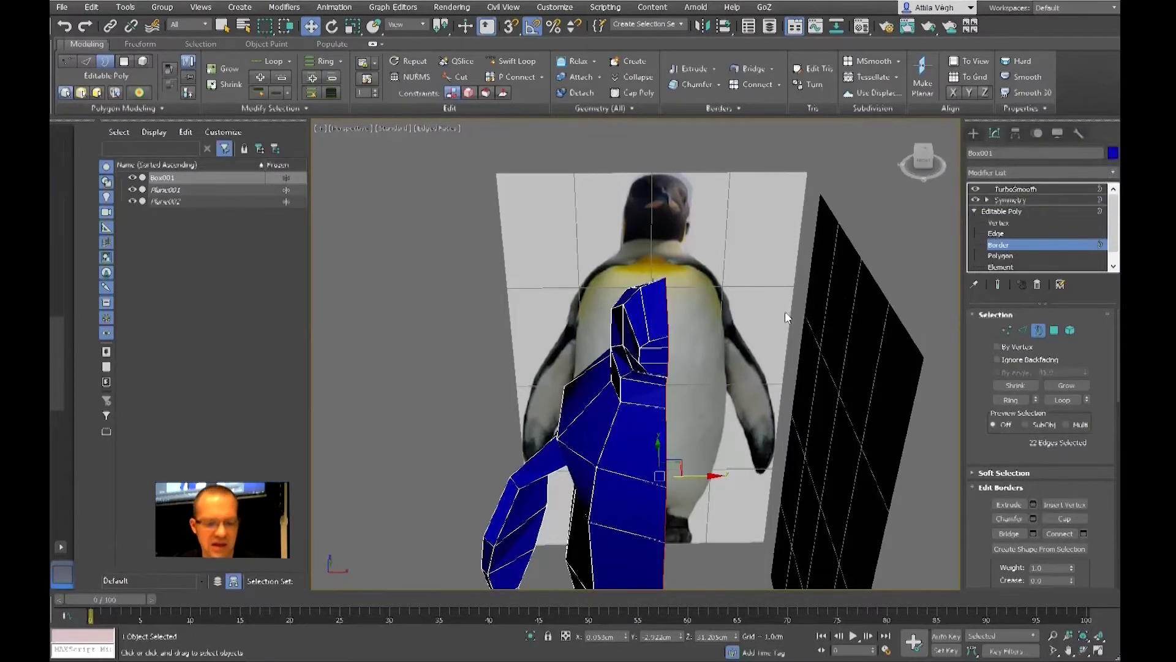
middle_click_drag(774, 310, 869, 309, "alt")
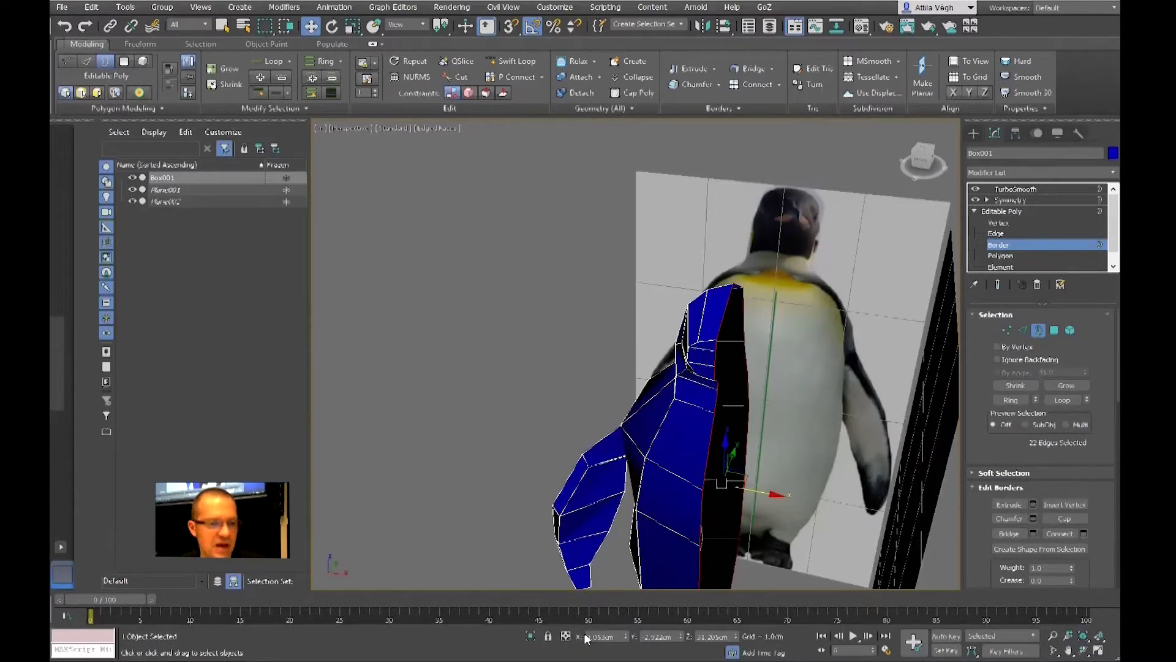
right_click(626, 634)
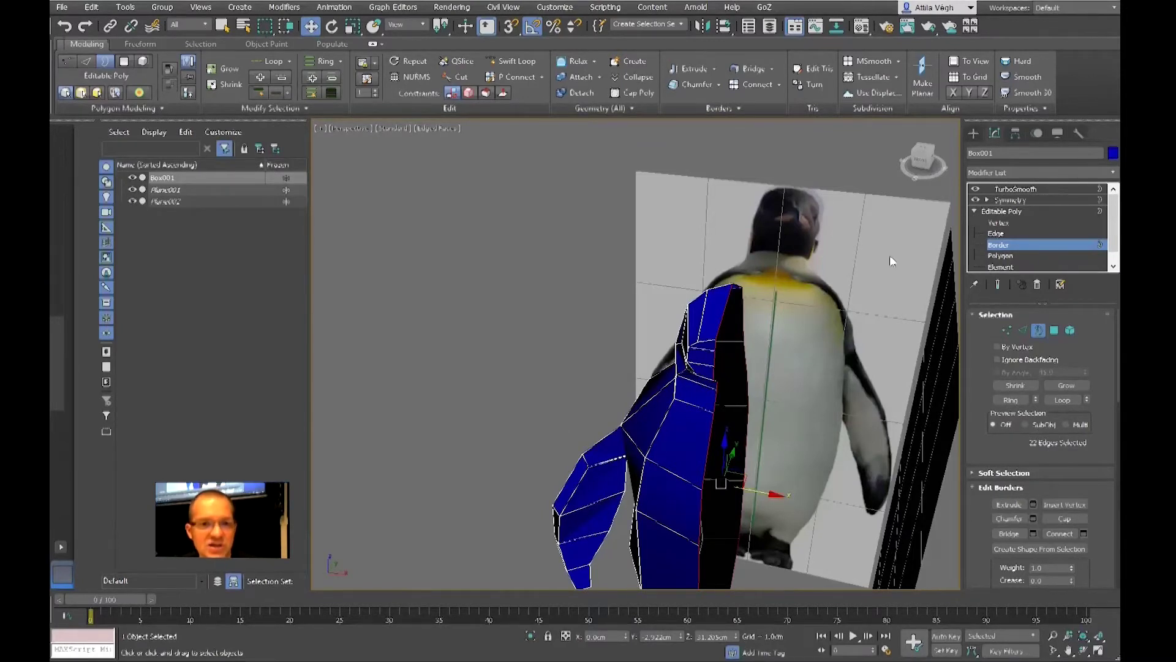
left_click(1022, 208)
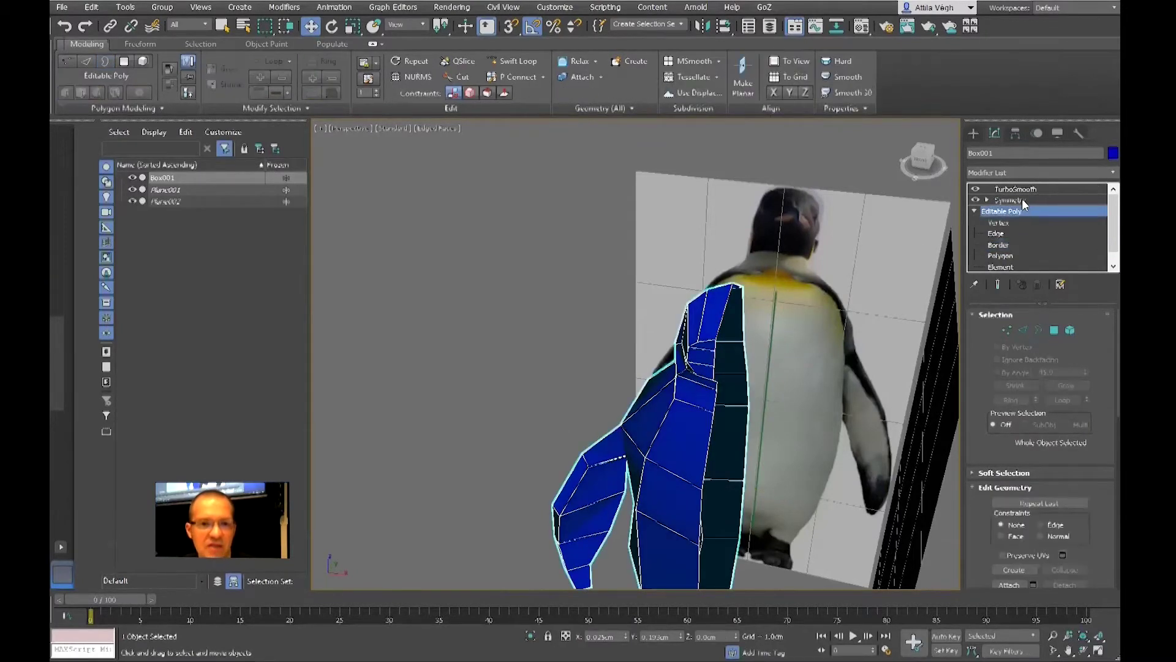
left_click(1022, 198)
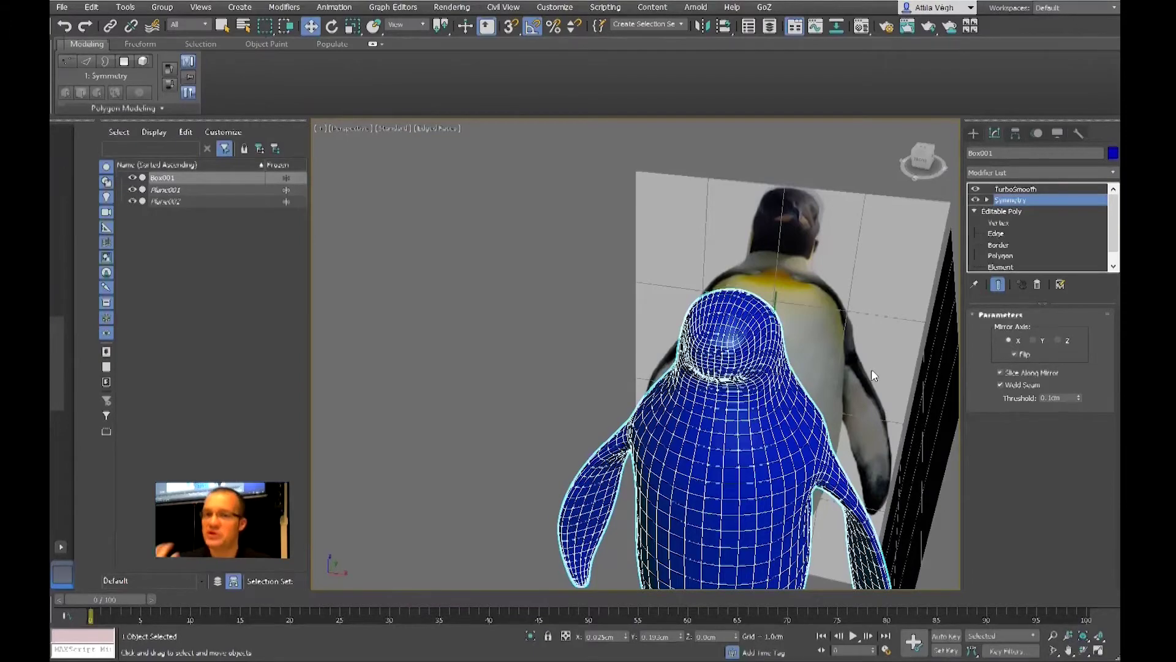
- Zoom in on the head and return to Polygon level on the base Editable Poly
middle_click_drag(871, 369, 751, 378, "alt")
scroll(818, 355, "up", 4)
left_click(1005, 259)
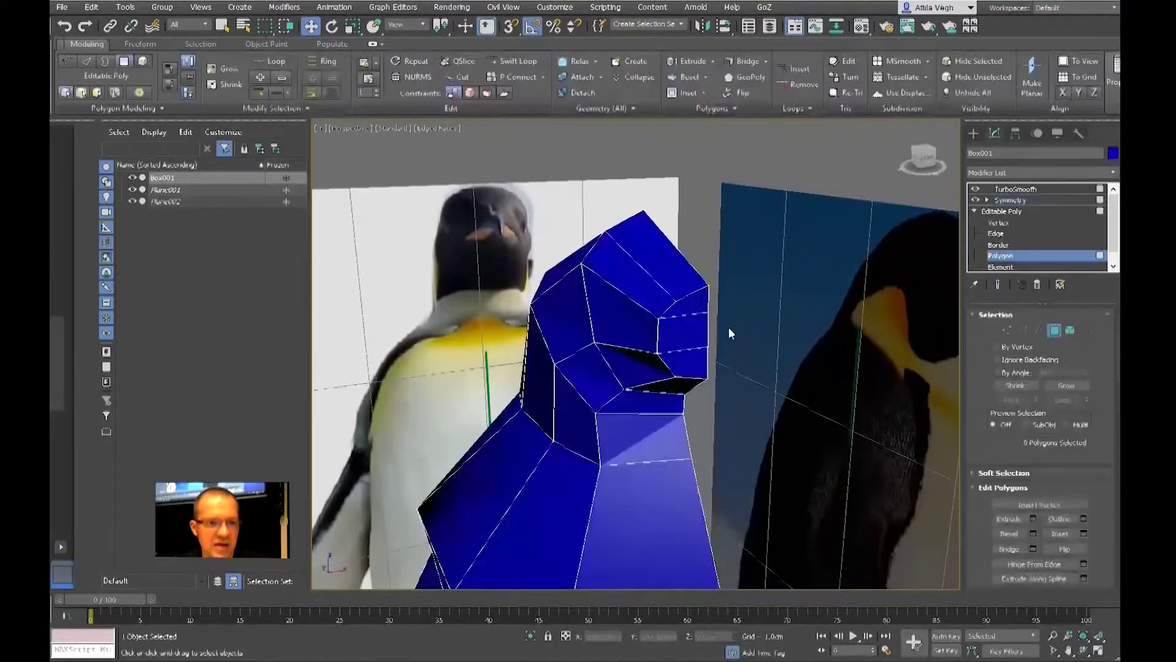
- Select the three front faces of the head where the beak begins
middle_click_drag(695, 320, 710, 348, "alt")
scroll(712, 319, "up", 2)
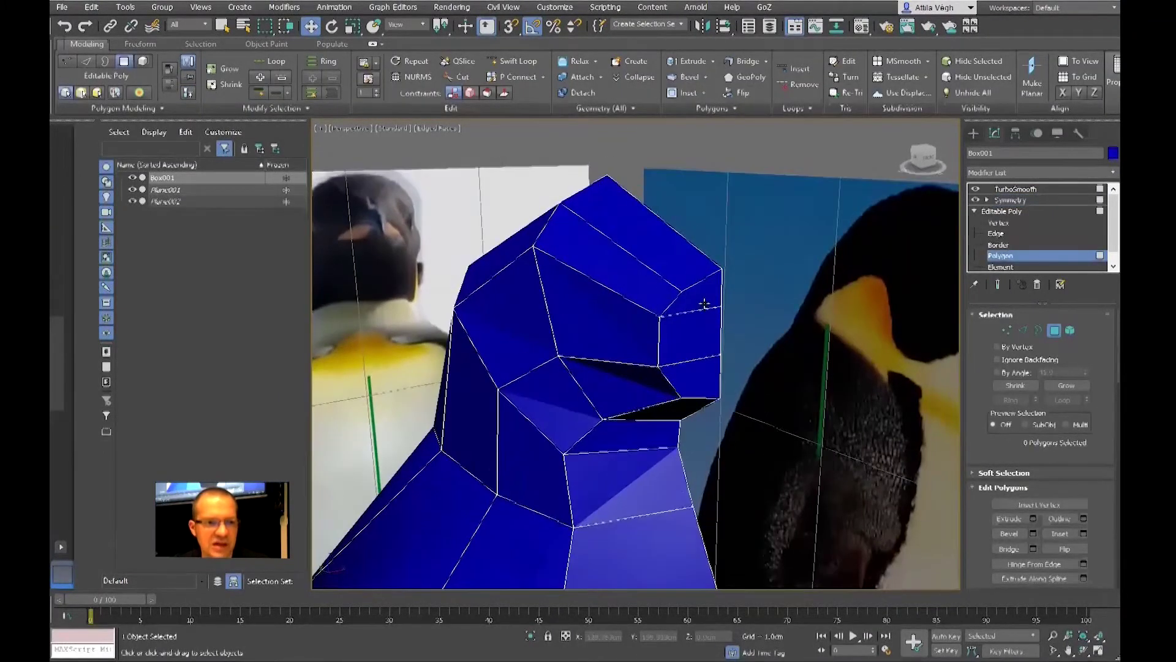
left_click(704, 301)
left_click(698, 337, "ctrl")
left_click(711, 377, "ctrl")
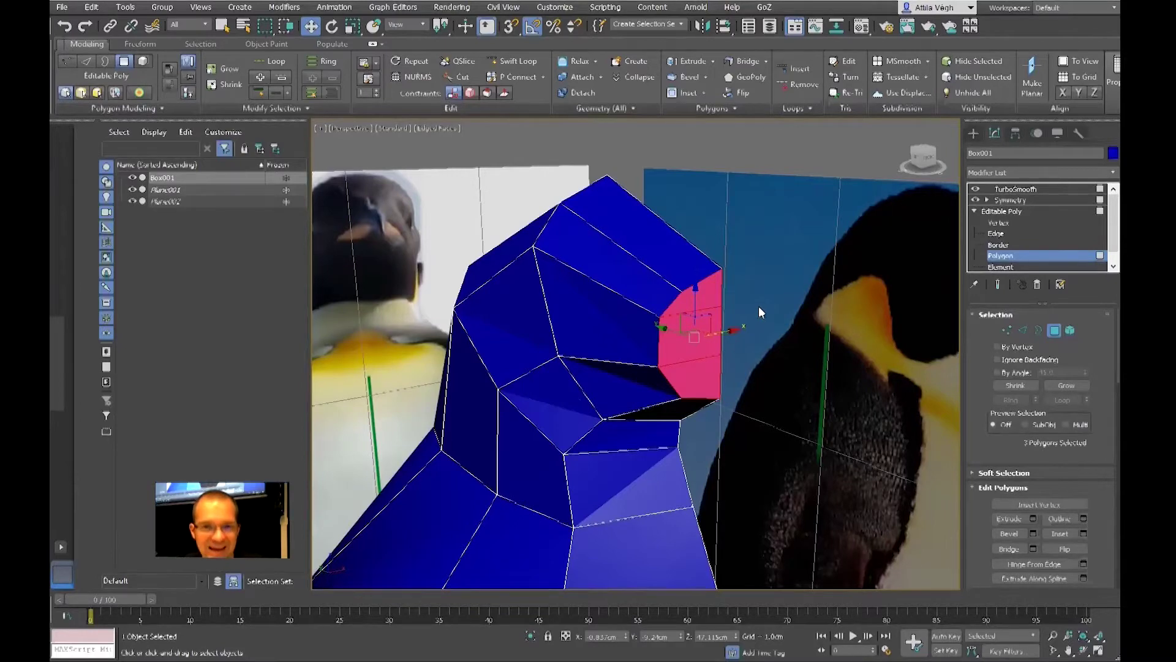
- At Vertex level, lower two upper beak vertices and pick out the beak's corner vertices
left_click(1000, 223)
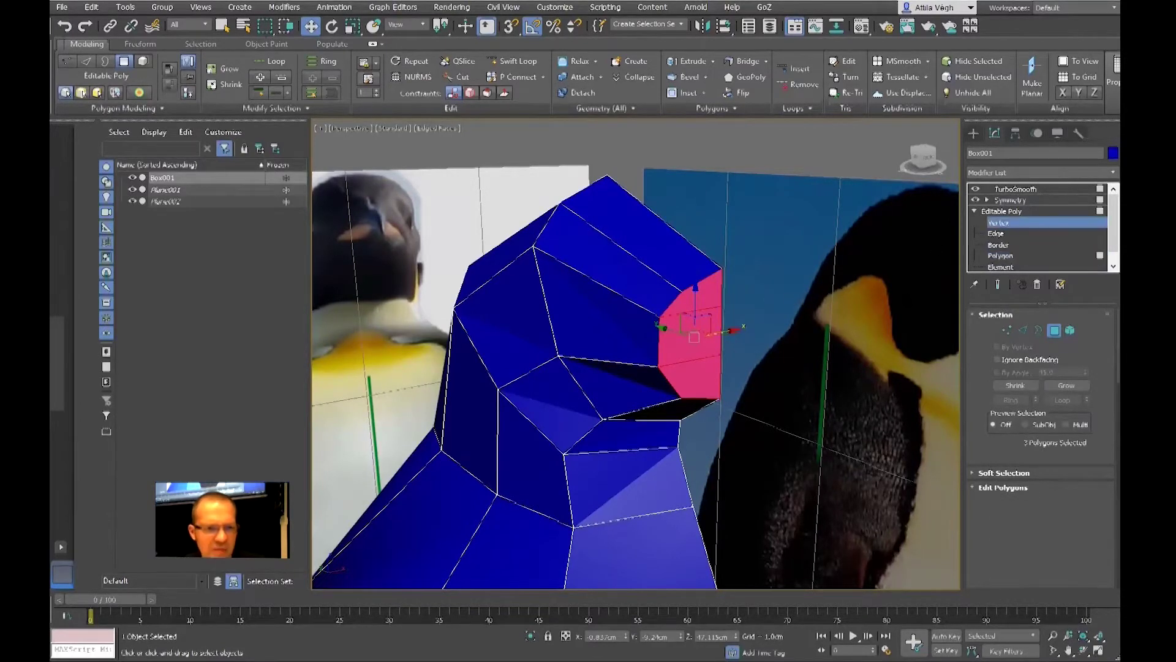
middle_click_drag(734, 370, 694, 364, "alt")
left_click(624, 316)
left_click(700, 315, "ctrl")
left_click_drag(659, 278, 661, 327)
left_click(620, 372)
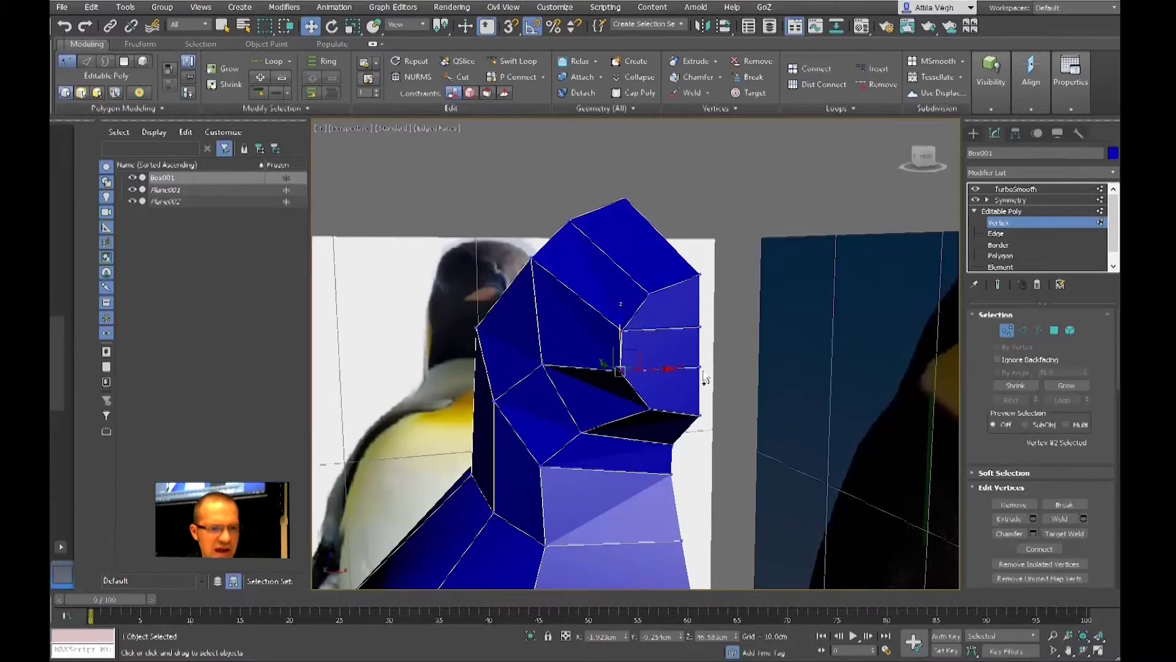
left_click(700, 368, "ctrl")
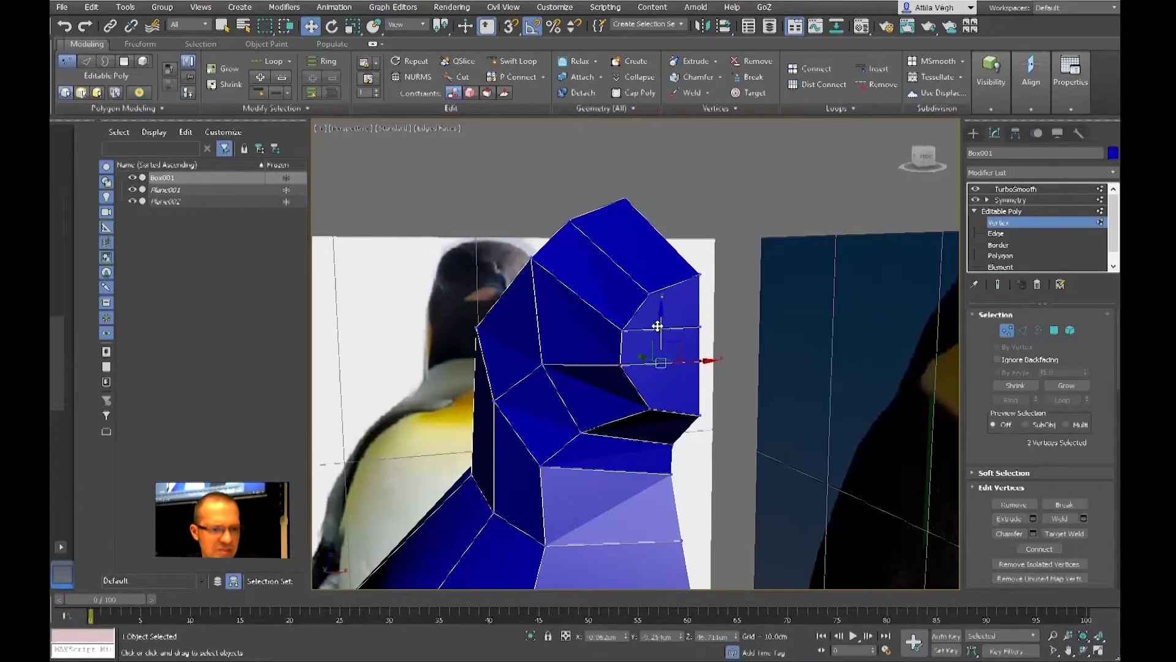
middle_click_drag(656, 326, 662, 331, "alt")
left_click(648, 292)
left_click(698, 285)
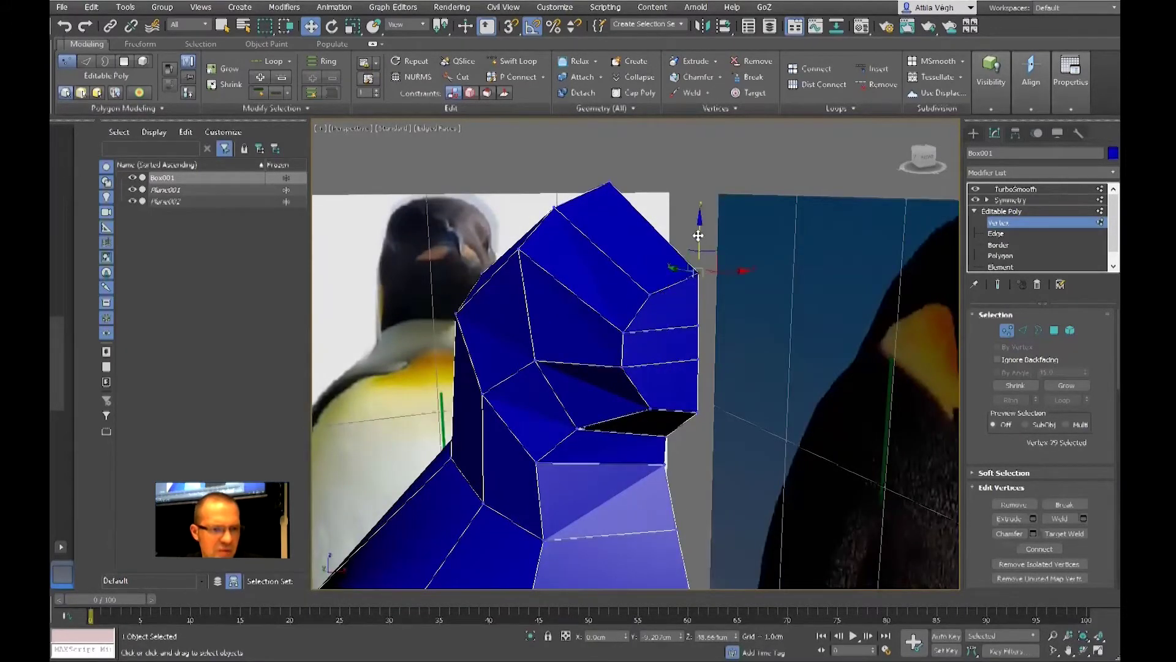
left_click(645, 294)
left_click(697, 411)
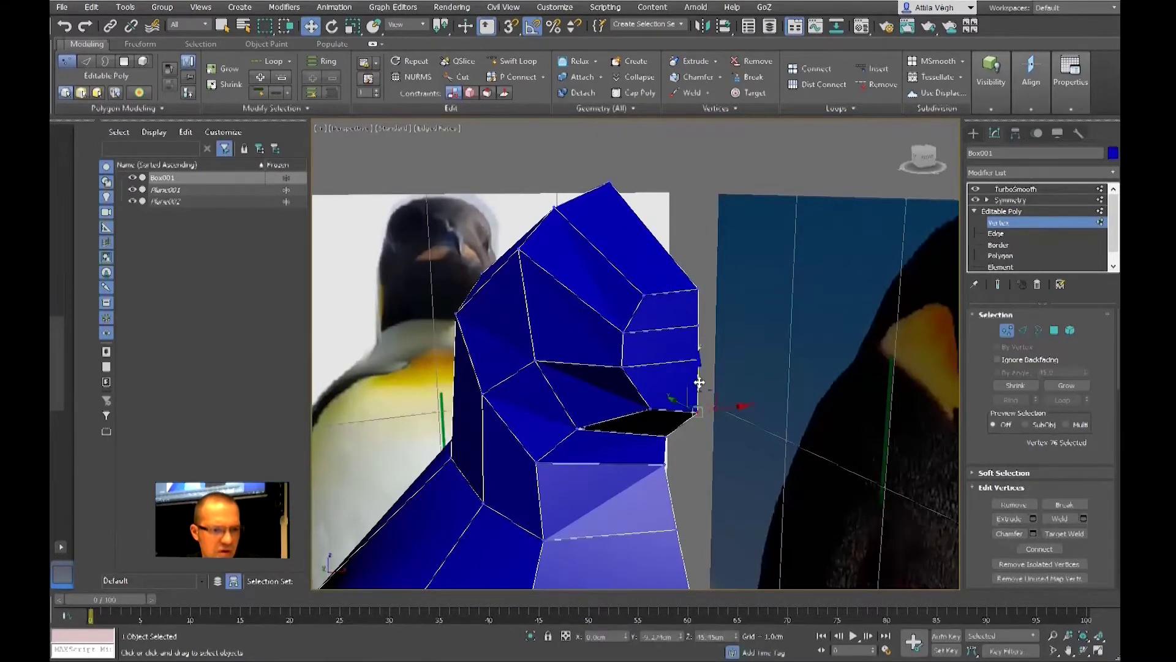
- In Left view, move the 8 front-edge vertices back along X to the reference beak base
key("l")
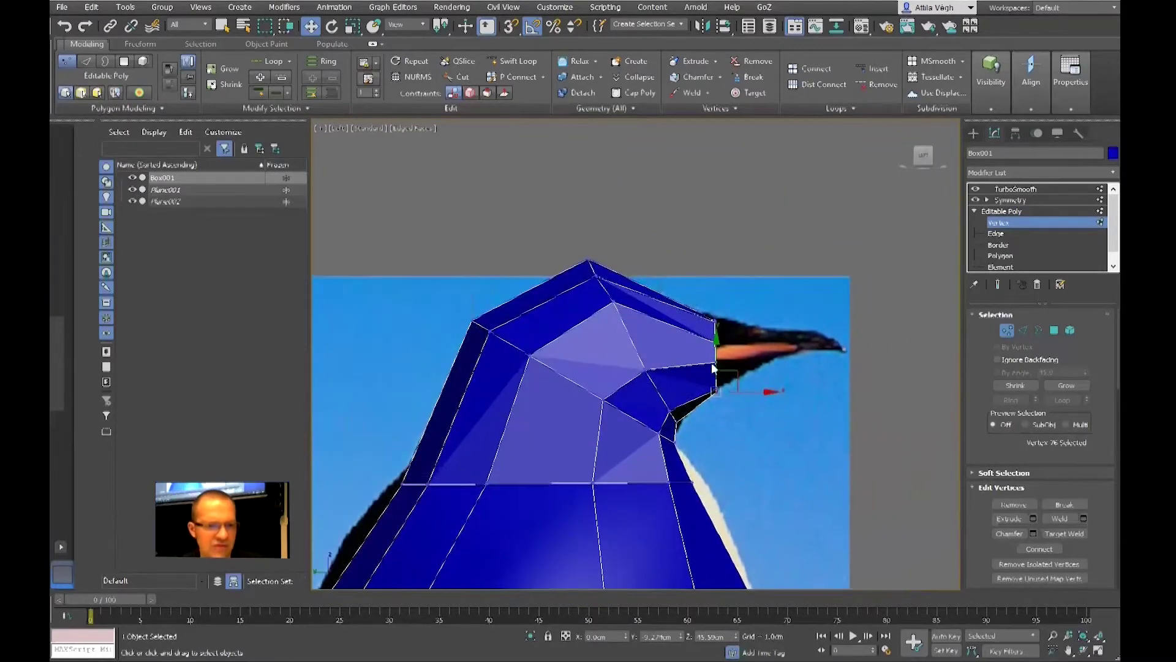
left_click_drag(752, 292, 699, 406)
left_click_drag(754, 355, 742, 355)
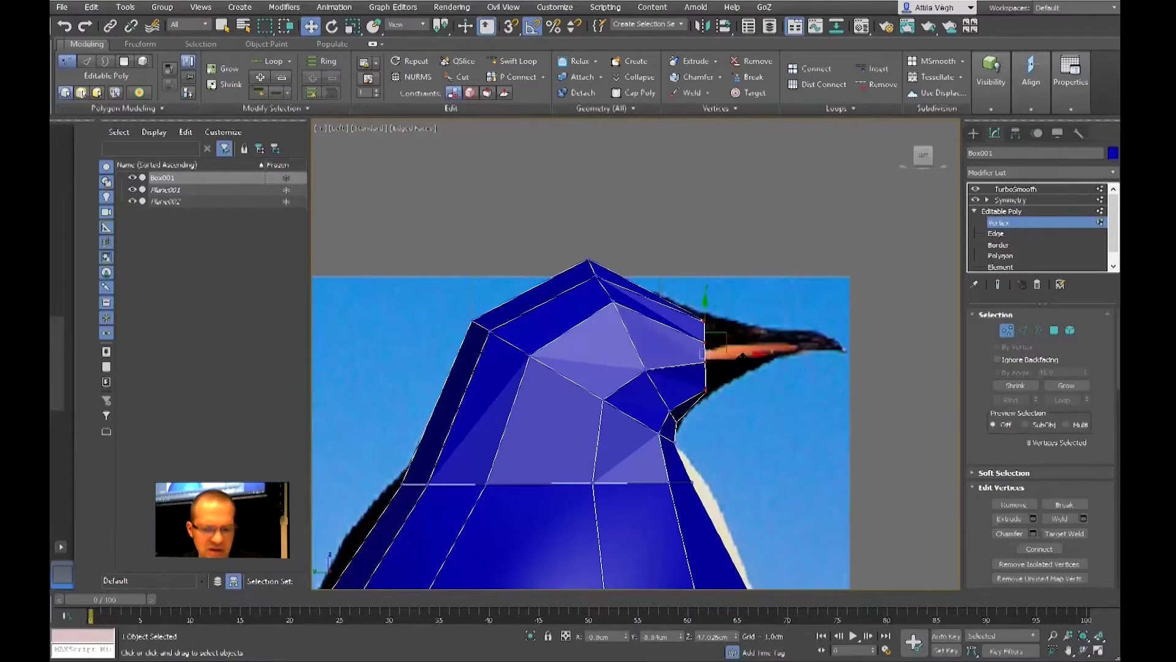
key("p")
scroll(741, 369, "down", 6)
middle_click_drag(751, 376, 671, 399, "alt")
scroll(770, 370, "down", 3)
scroll(656, 390, "up", 4)
scroll(672, 399, "up", 3)
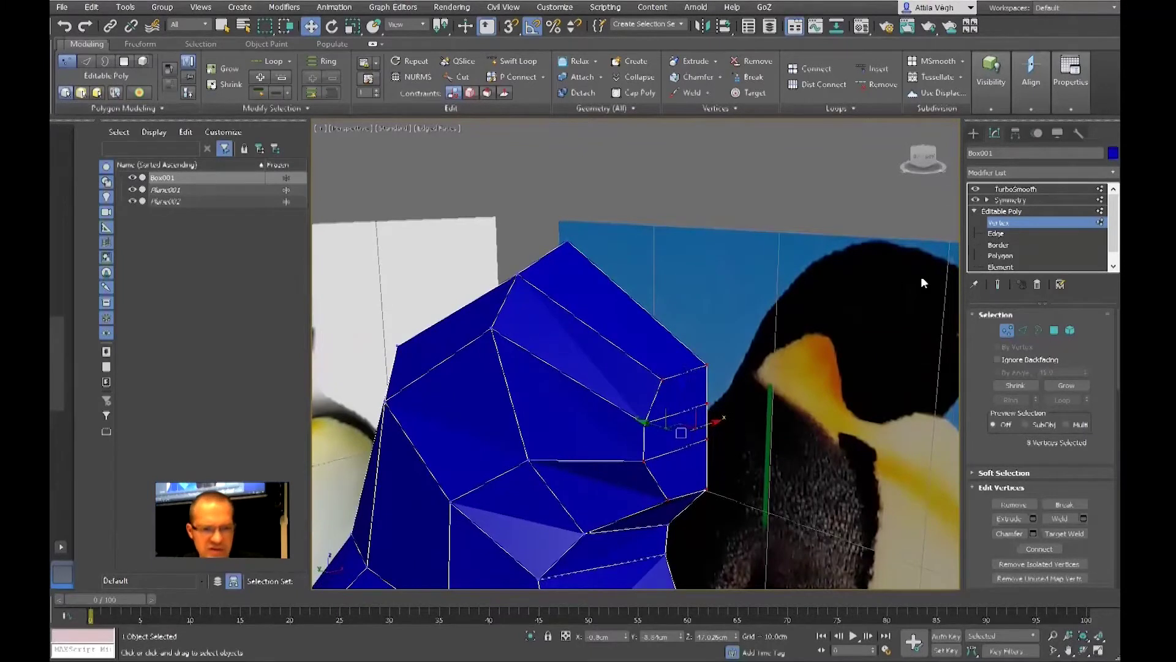
left_click(1000, 256)
- Extrude the upper and lower front faces into beak stubs and turn on Show End Result
left_click(678, 400)
left_click(678, 458, "ctrl")
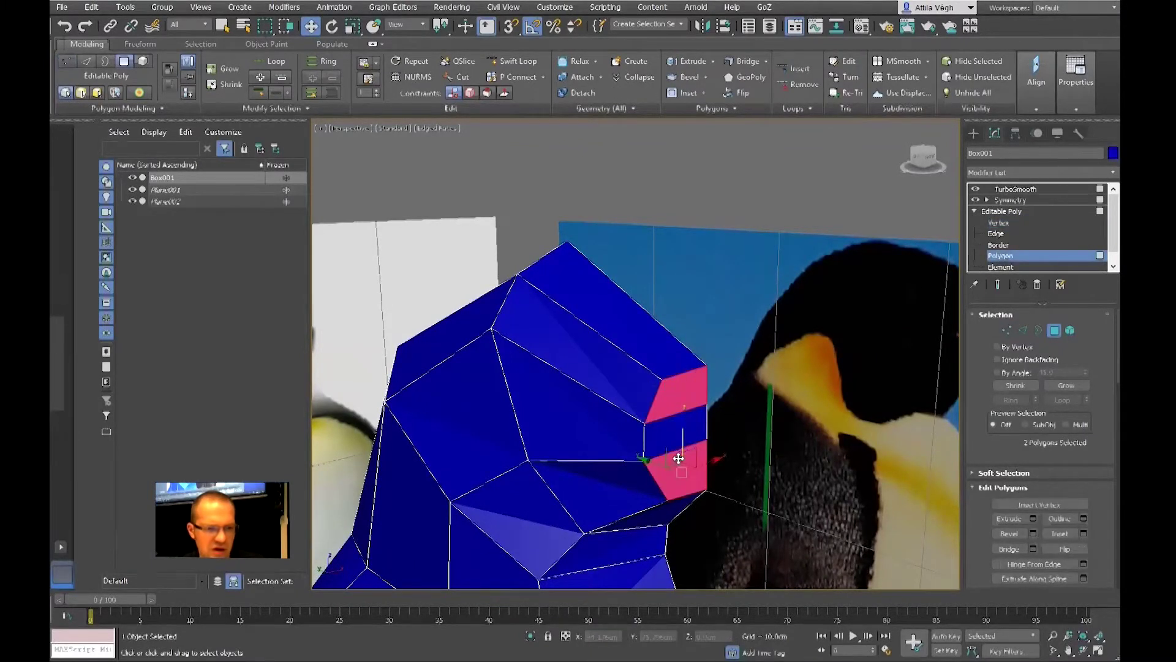
left_click(1008, 518)
left_click_drag(686, 387, 684, 391)
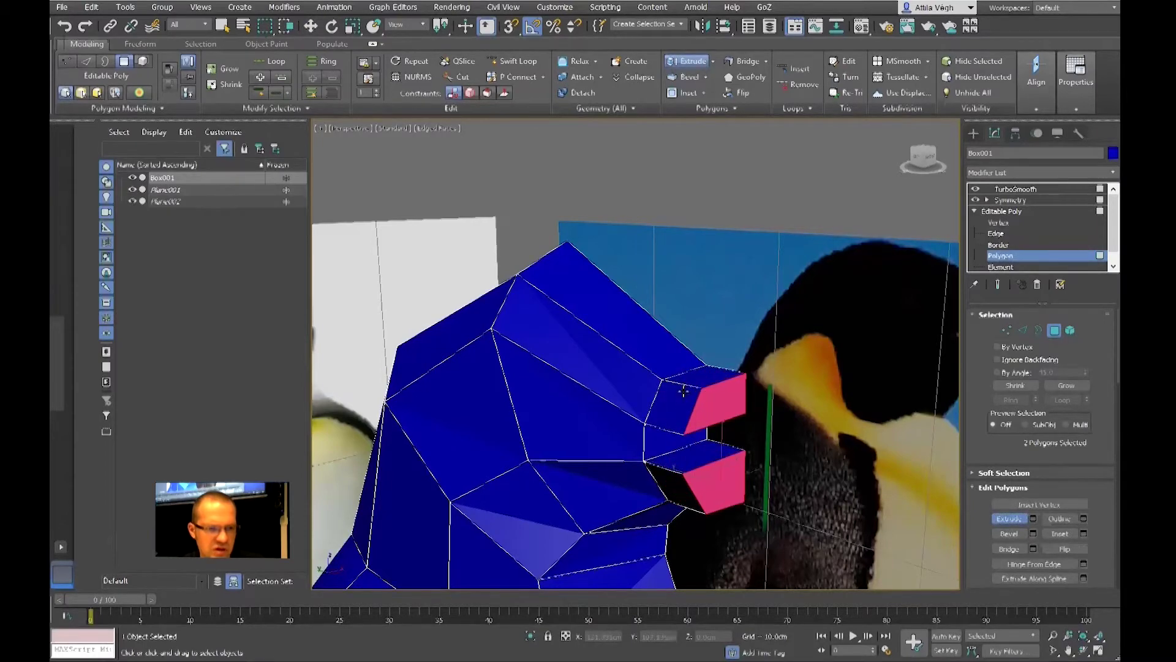
key("w")
key("l")
scroll(726, 381, "up", 3)
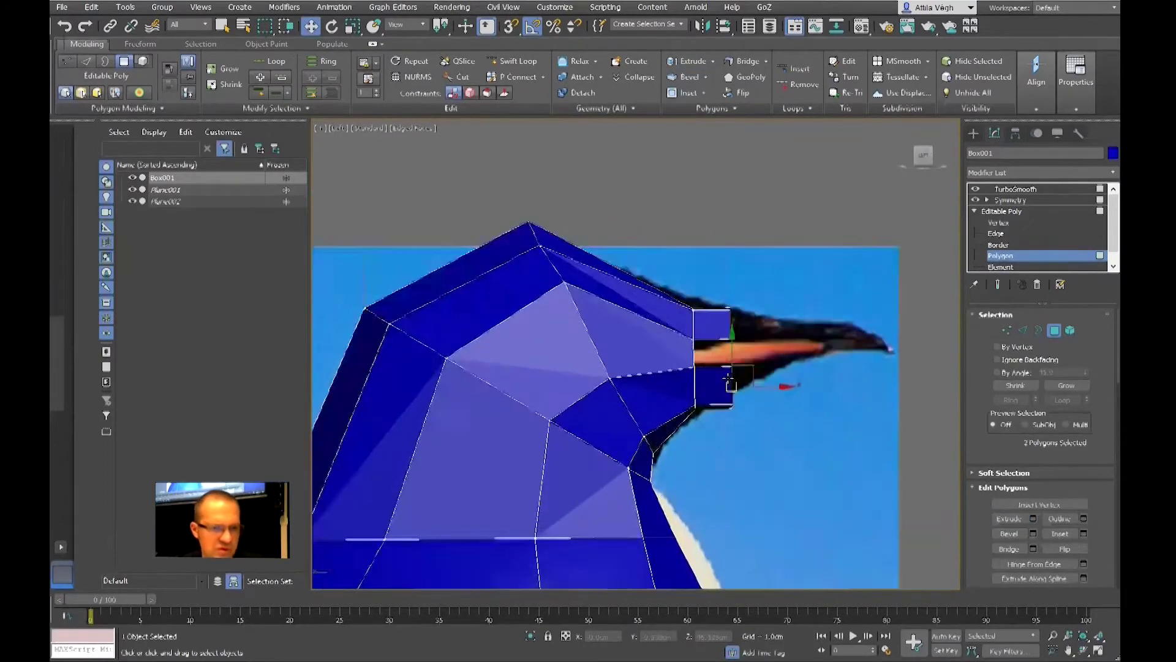
scroll(727, 379, "up", 3)
scroll(727, 396, "down", 2)
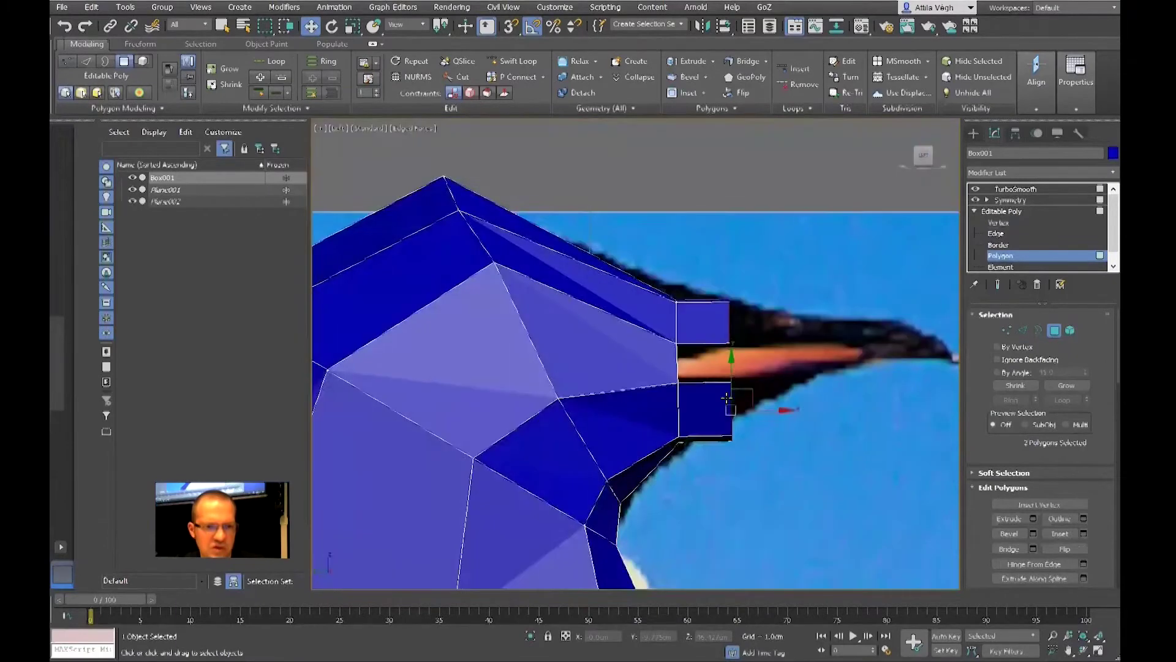
middle_click_drag(727, 398, 753, 393)
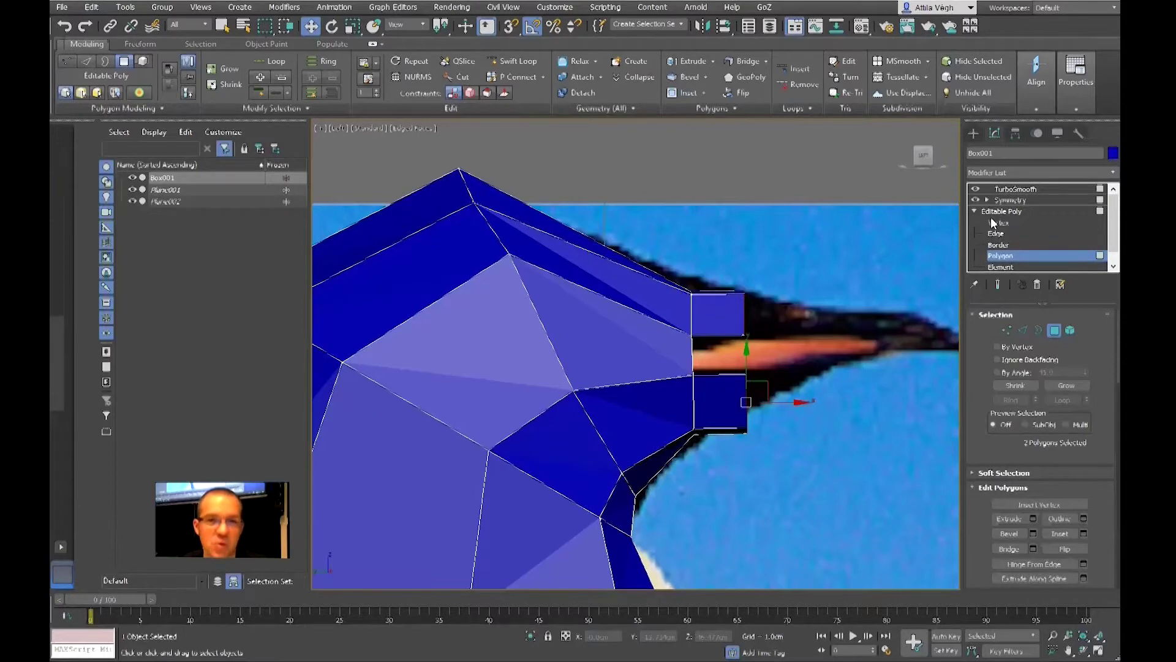
left_click(998, 284)
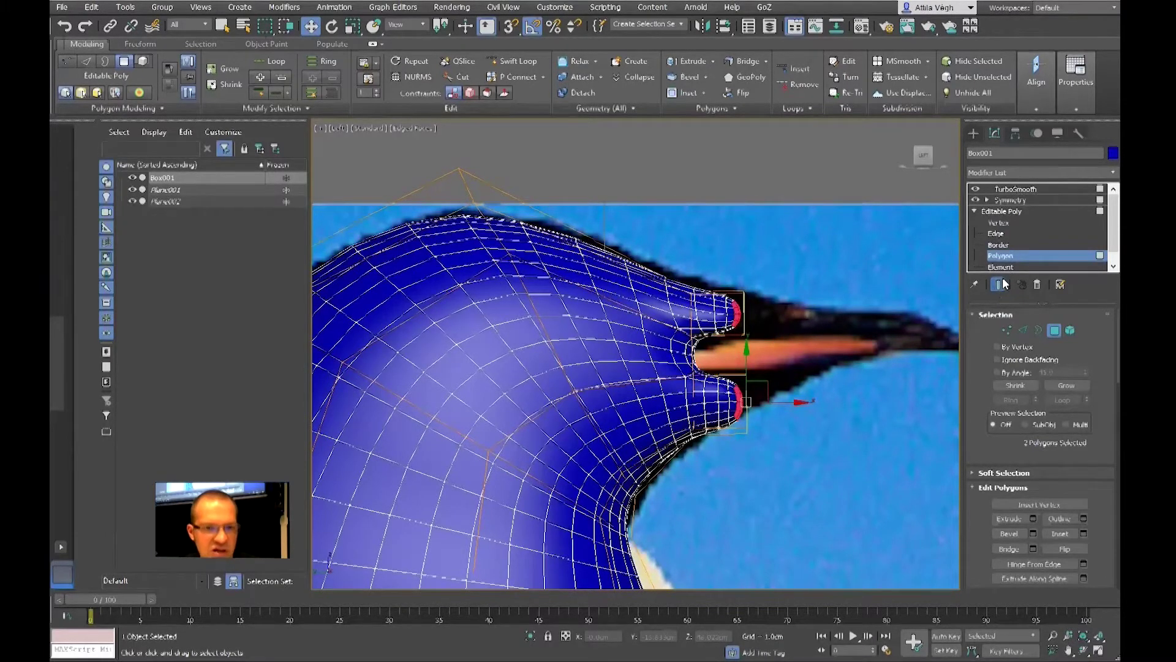
- Hide the smoothed preview and, in Left view, move the beak-gap vertices toward the mouth line
left_click(1001, 224)
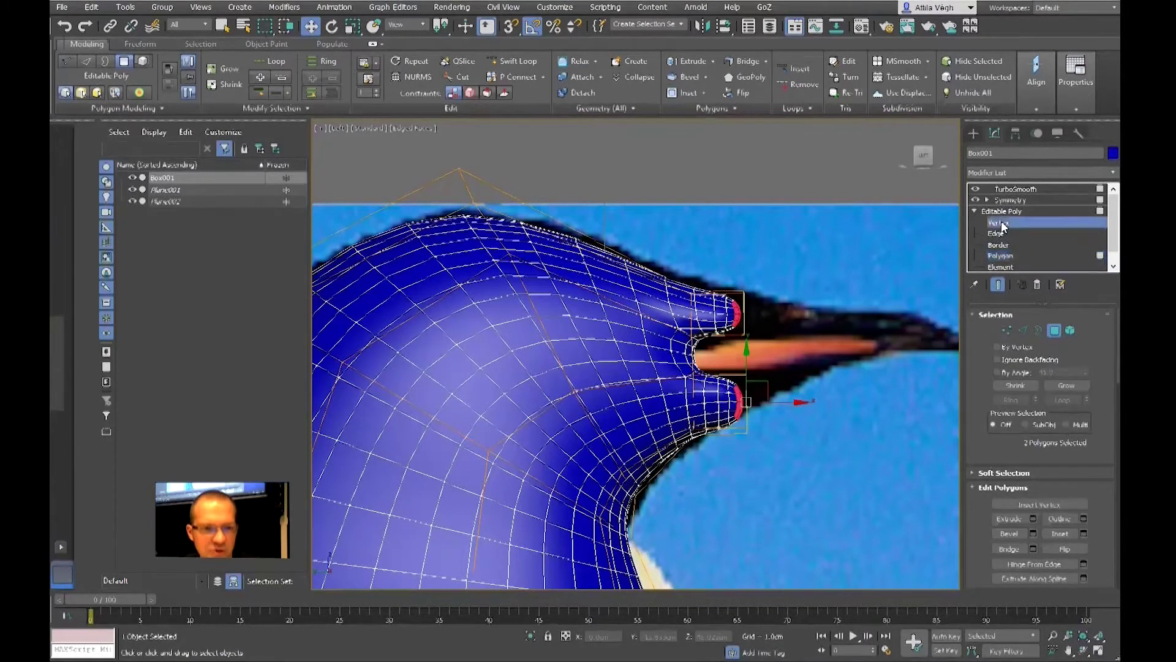
left_click(999, 285)
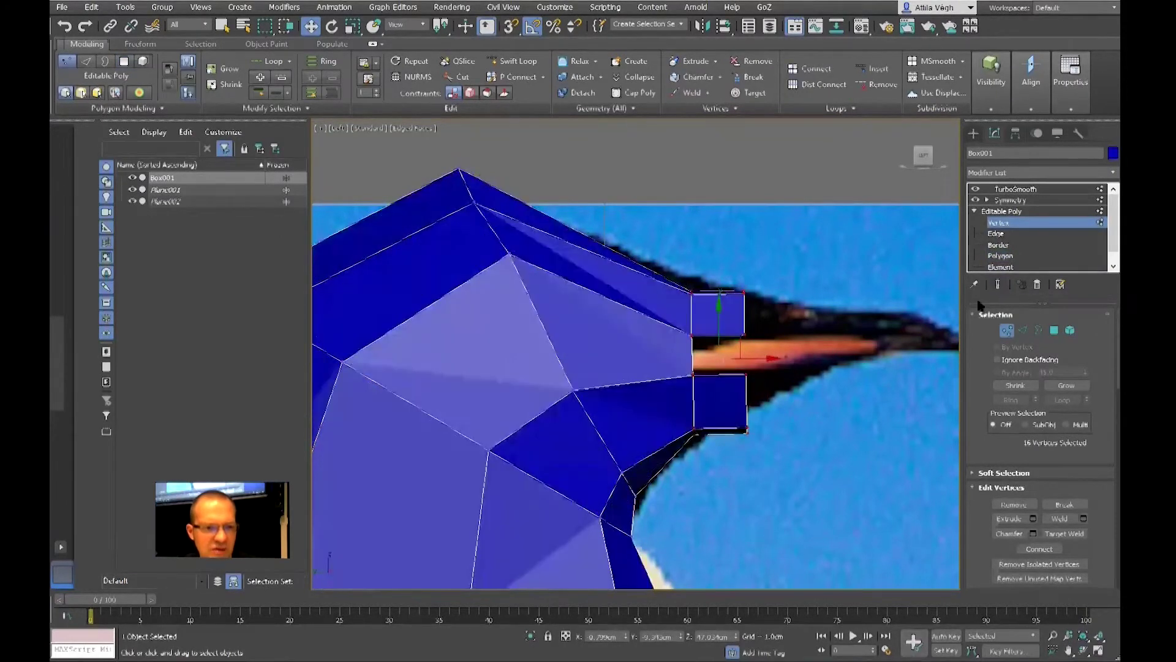
scroll(666, 297, "up", 2)
left_click_drag(665, 296, 804, 335)
key("F3")
key("F3")
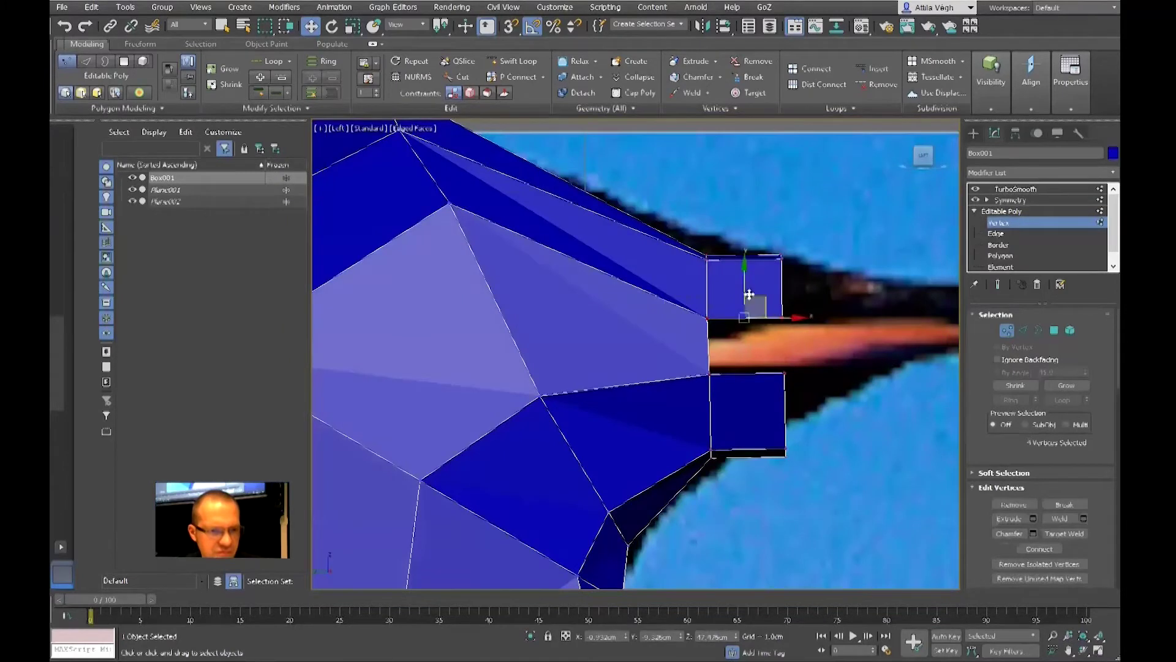
left_click_drag(743, 295, 745, 316)
left_click_drag(693, 385, 693, 385)
left_click_drag(746, 329, 748, 311)
left_click(812, 312)
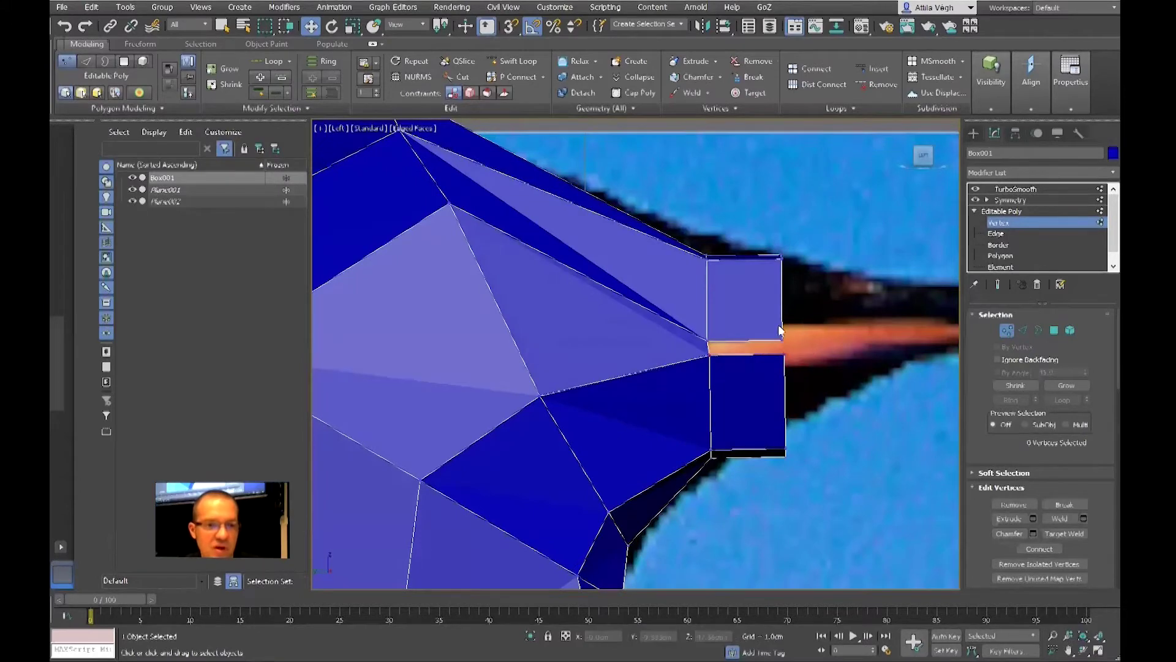
- Restore the four-vertex gap selection and switch to the four-viewport layout
key("p")
middle_click_drag(774, 410, 772, 389, "alt")
scroll(697, 385, "up", 3)
scroll(697, 385, "down", 3)
key("ctrl+z")
mouse_move(703, 392)
middle_mouse_down("alt")
mouse_move(703, 374)
mouse_move(680, 393)
mouse_move(709, 394)
middle_mouse_up("alt")
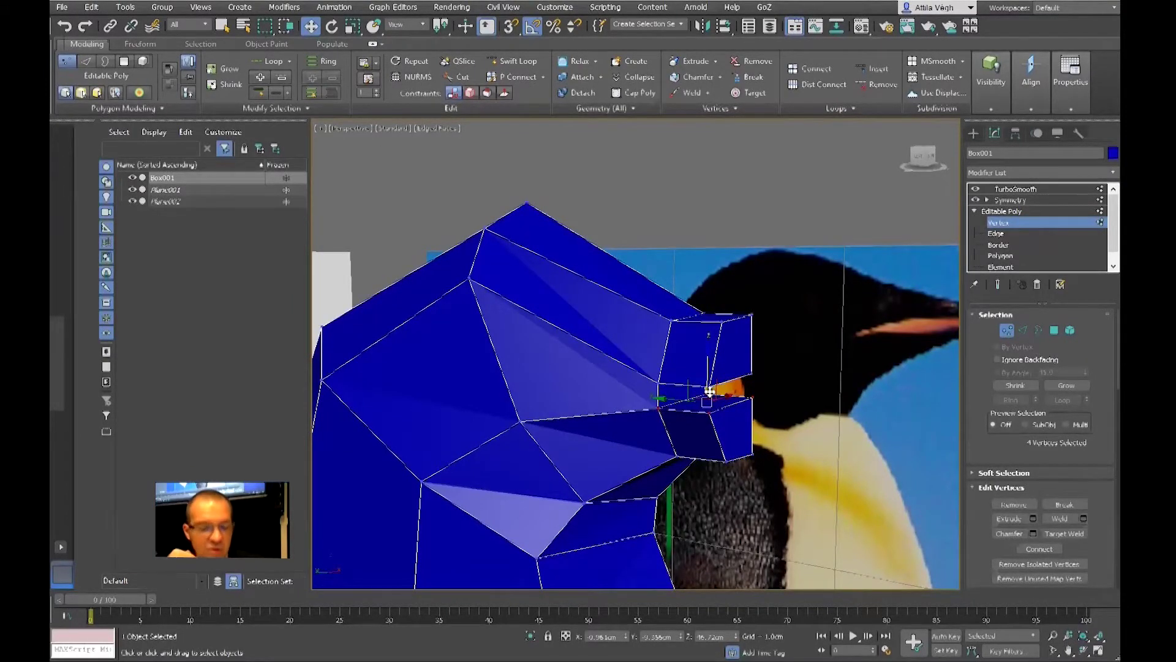
key("alt+w")
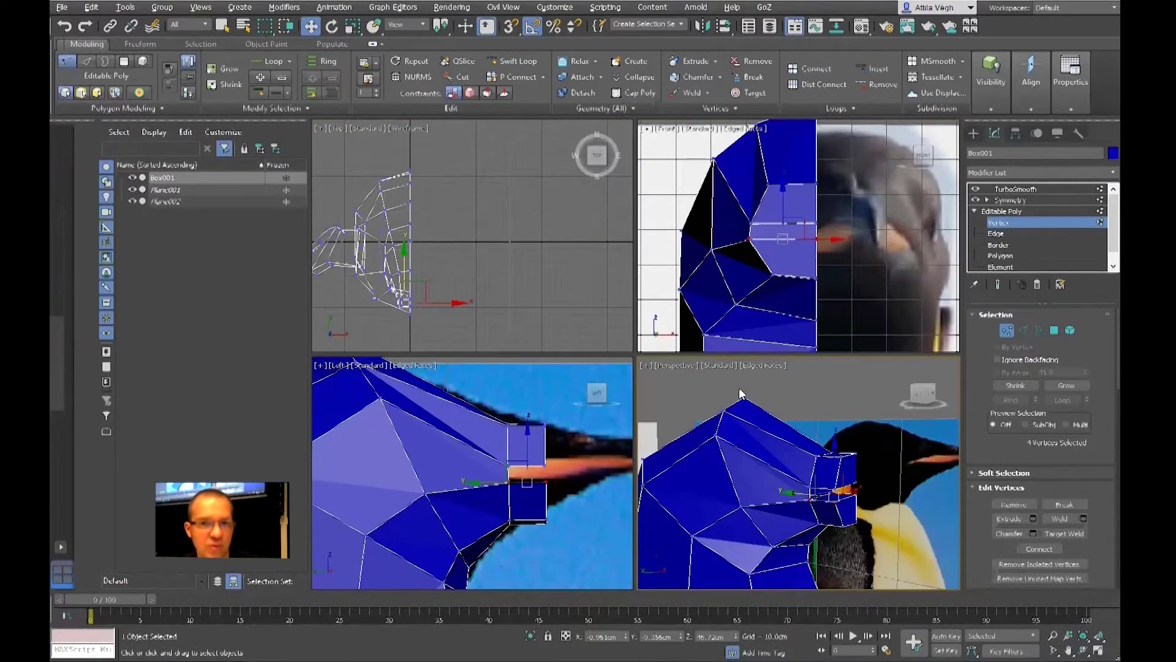
- Zoom in on the beak and raise the four selected vertices along Y in Left view
scroll(524, 456, "up", 3)
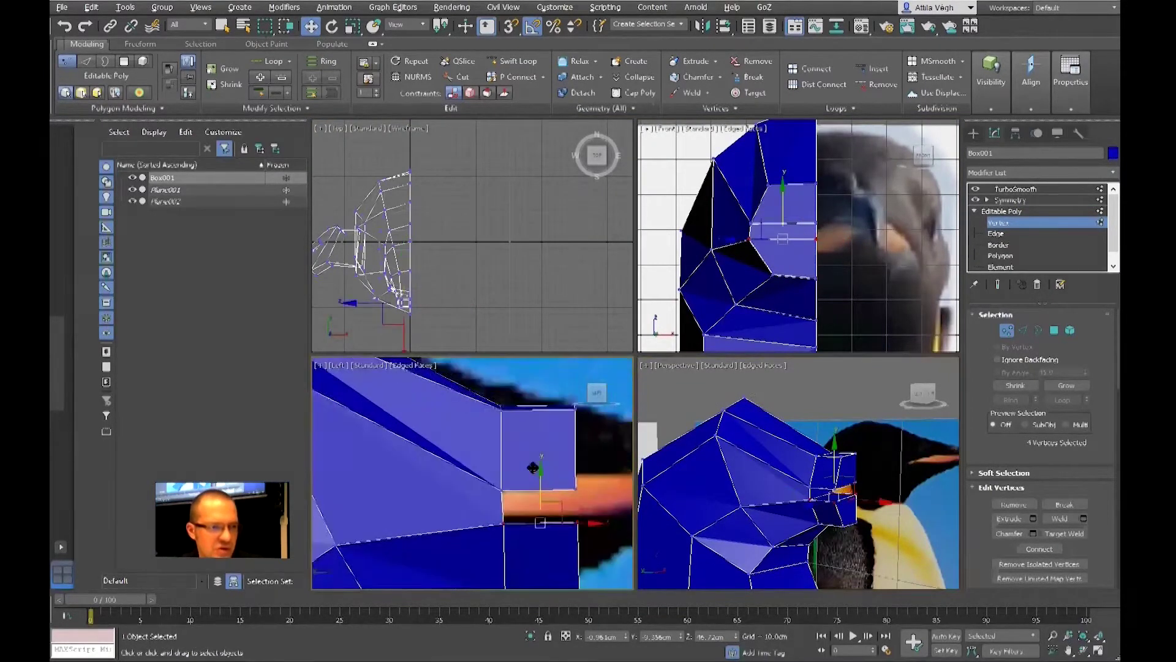
scroll(561, 471, "up", 1)
scroll(562, 471, "up", 2)
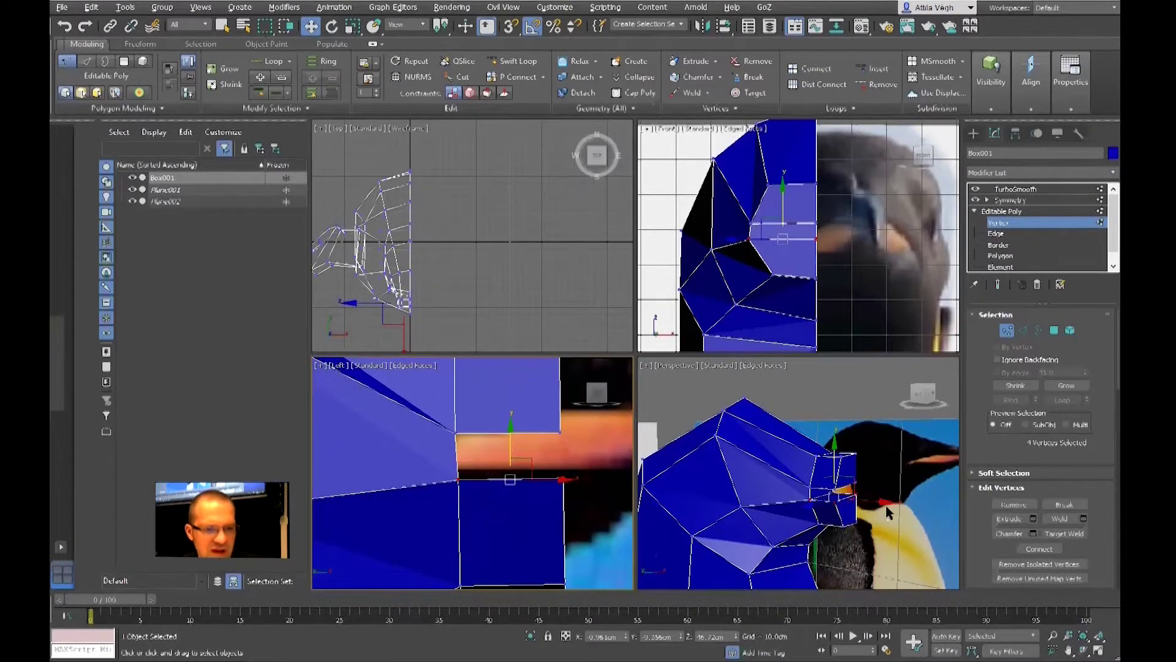
scroll(861, 509, "up", 6)
middle_click_drag(871, 509, 824, 512)
scroll(830, 504, "down", 5)
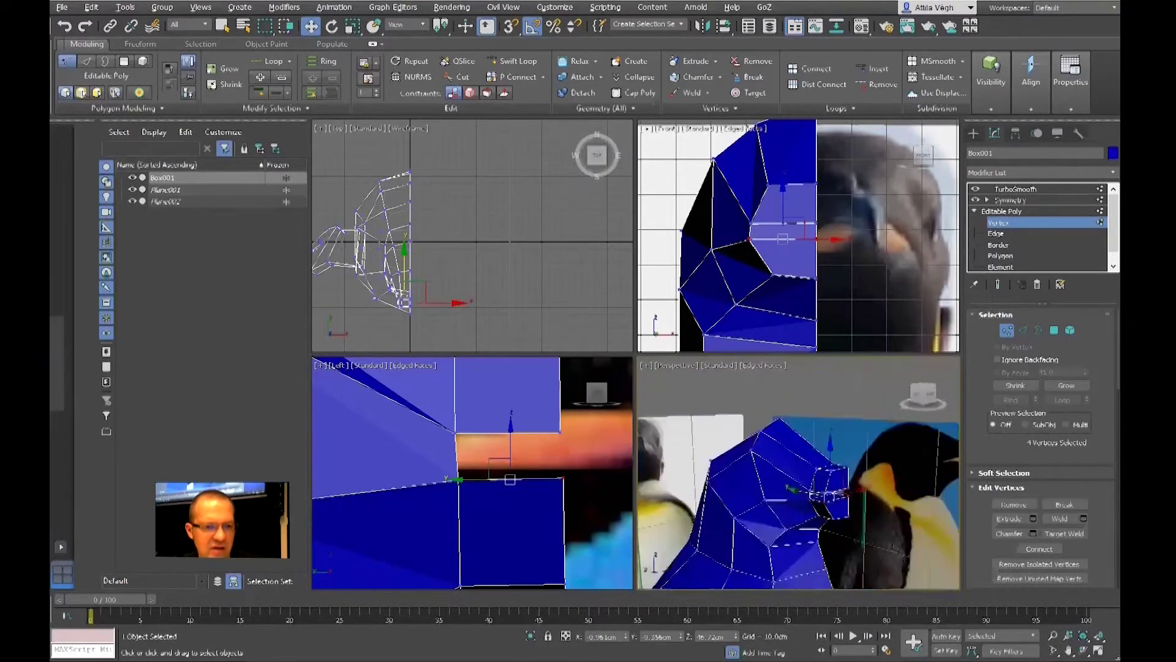
scroll(830, 504, "up", 5)
scroll(839, 506, "down", 4)
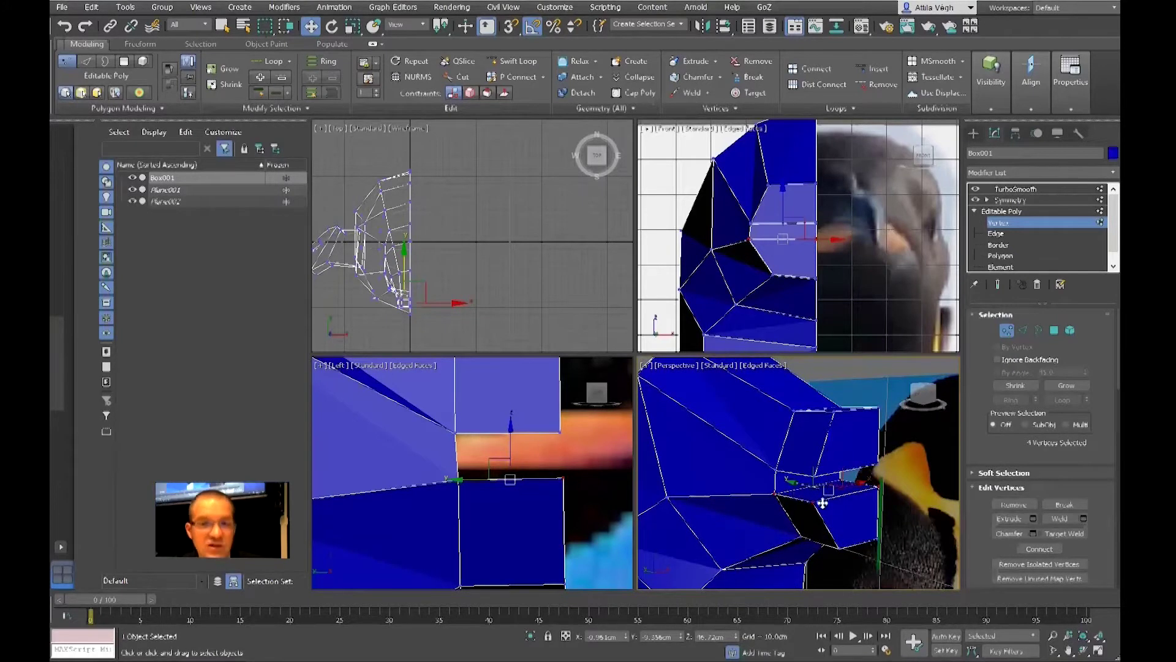
middle_click_drag(509, 444, 510, 447)
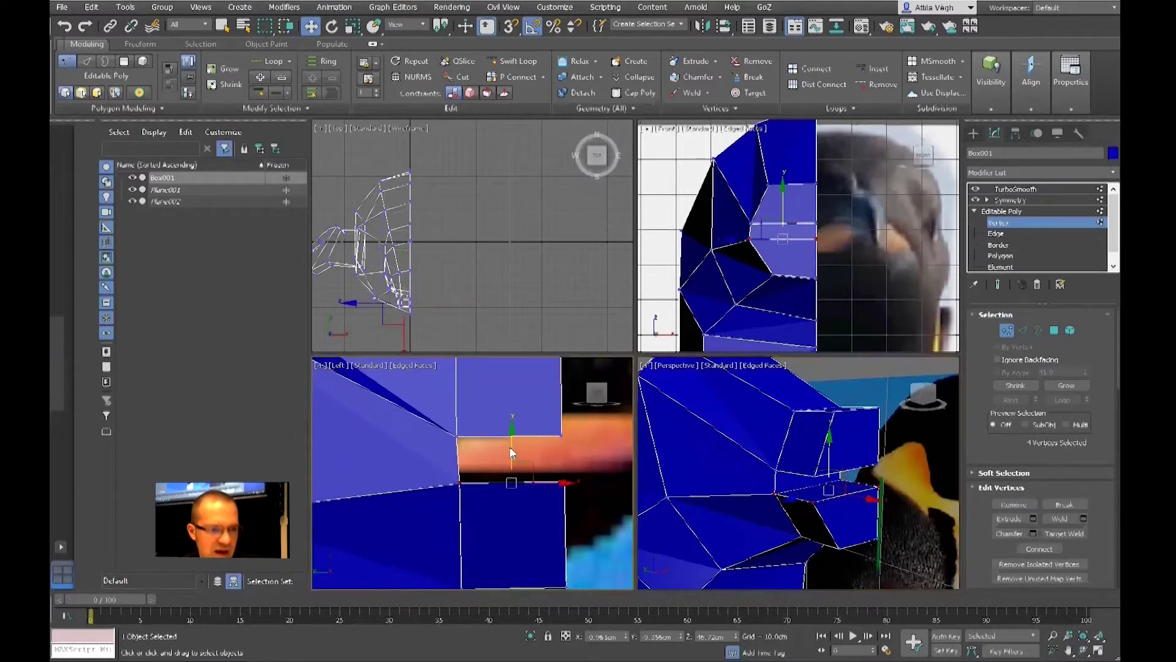
left_click_drag(510, 447, 510, 437)
- Lower the upper stub's four edge vertices onto the orange mouth line
left_click_drag(414, 405, 594, 461)
left_click_drag(510, 399, 510, 408)
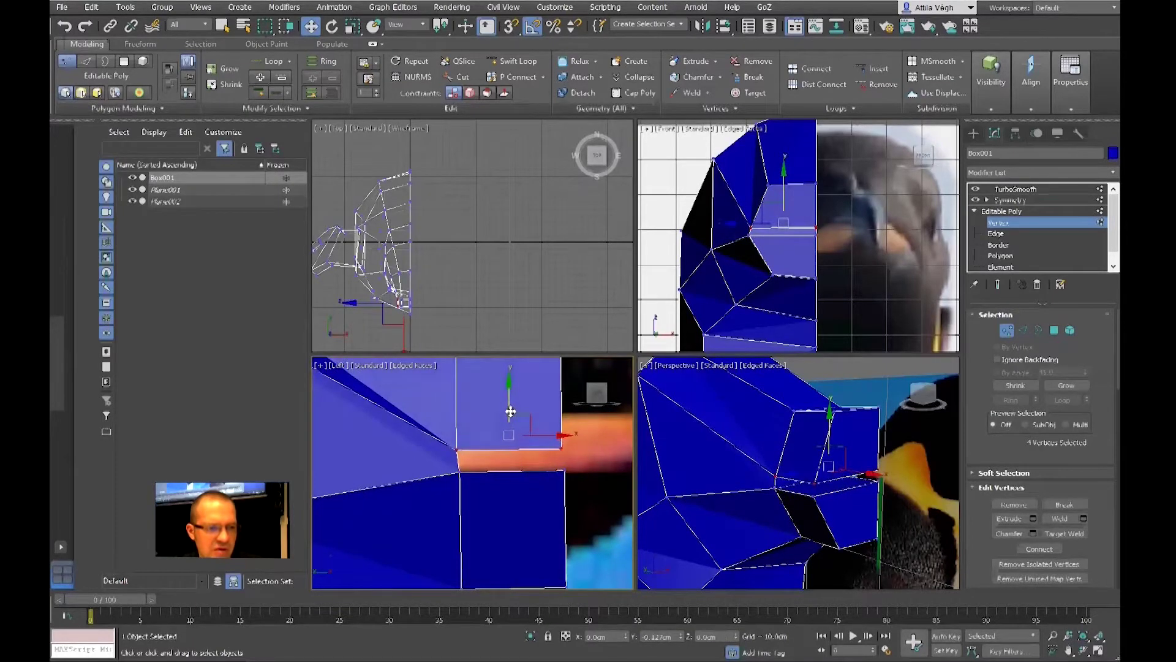
middle_click_drag(814, 486, 796, 492)
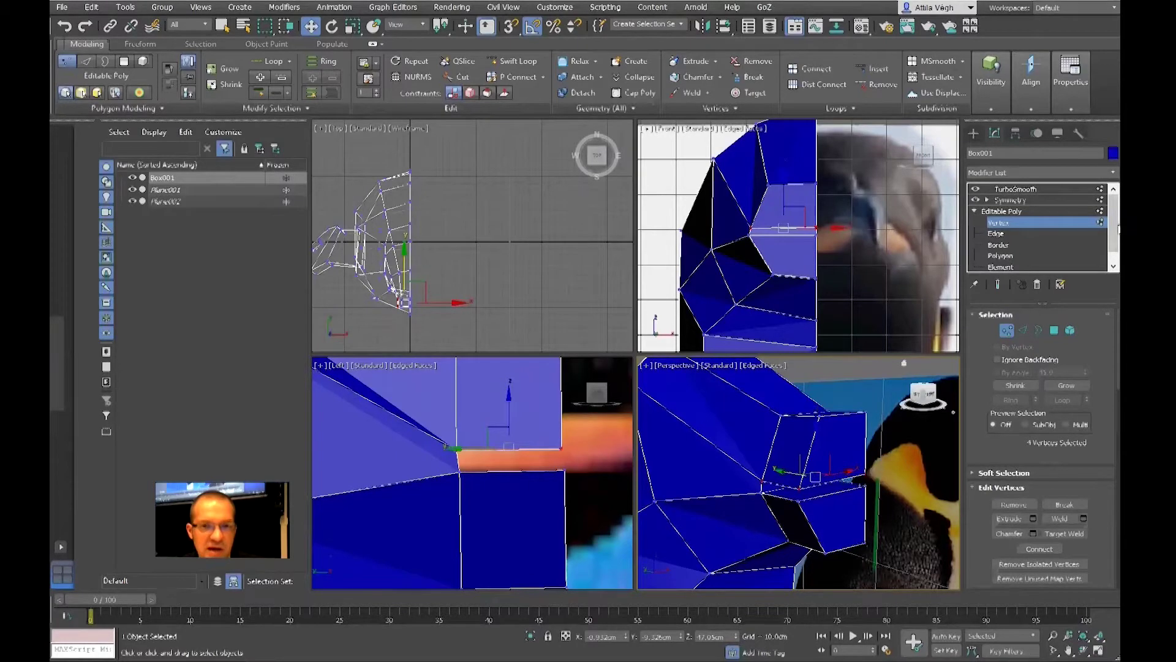
left_click(1001, 256)
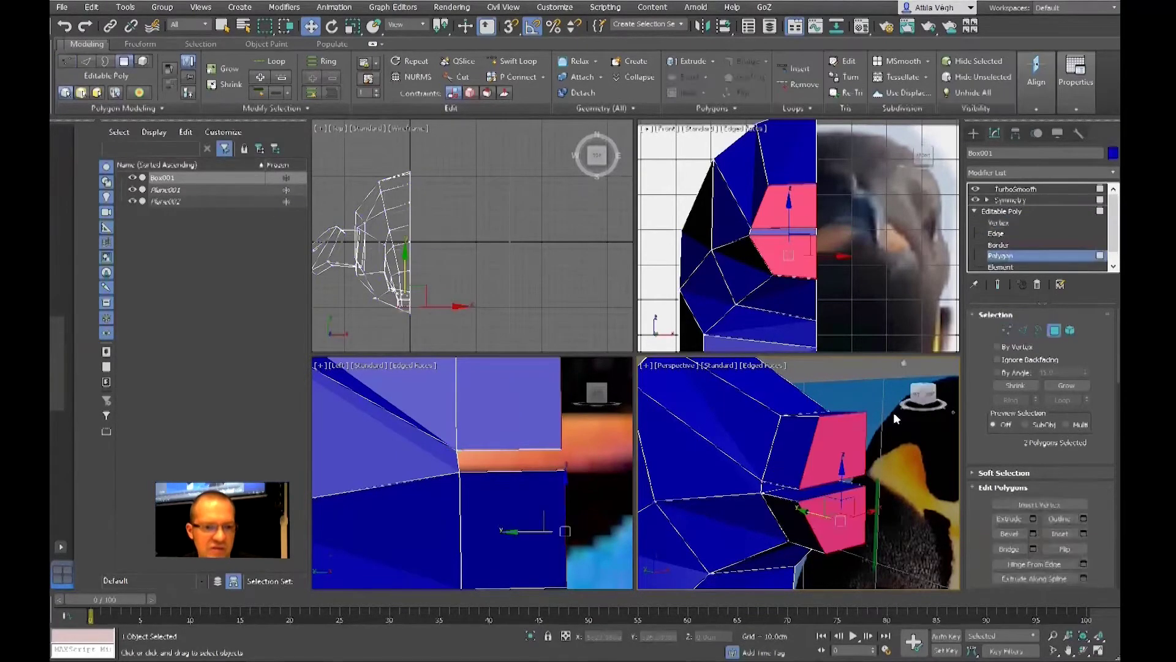
- Extrude the two beak end faces and move them along X to lengthen the beak
middle_click_drag(850, 467, 821, 472)
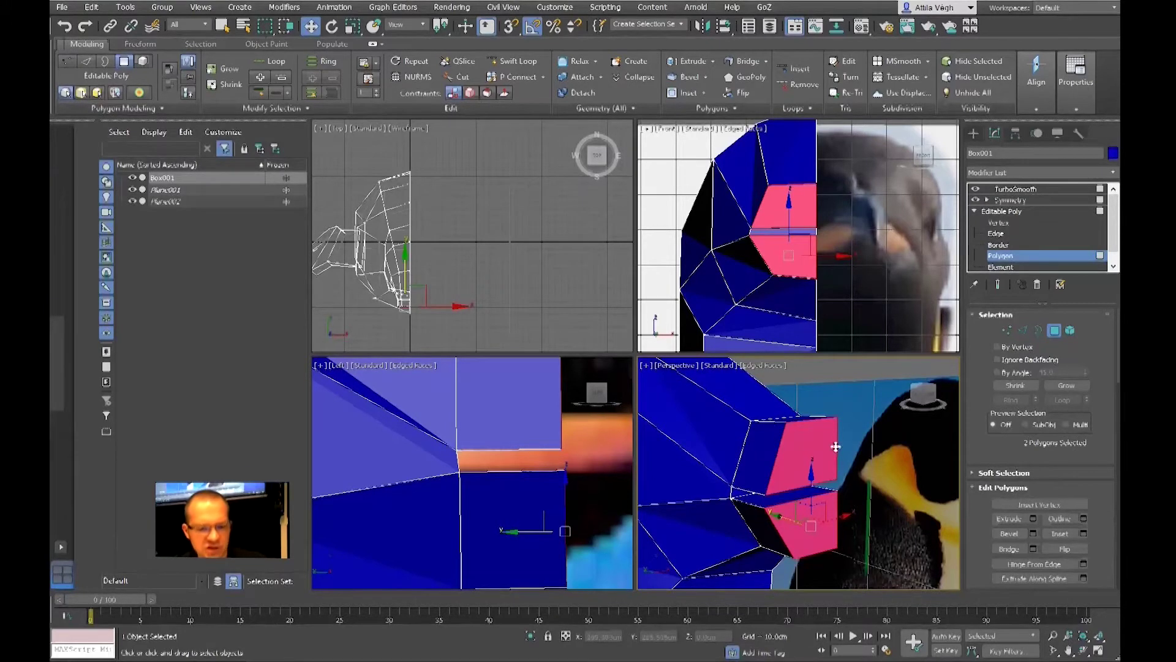
key("shift+e")
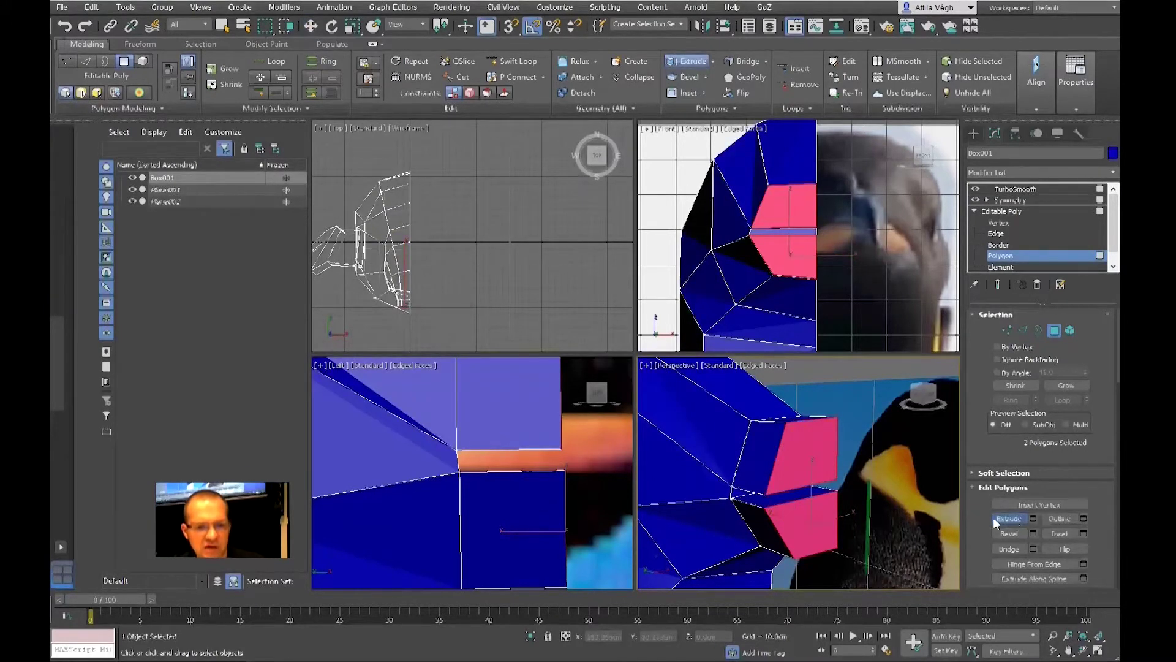
left_click_drag(815, 466, 814, 473)
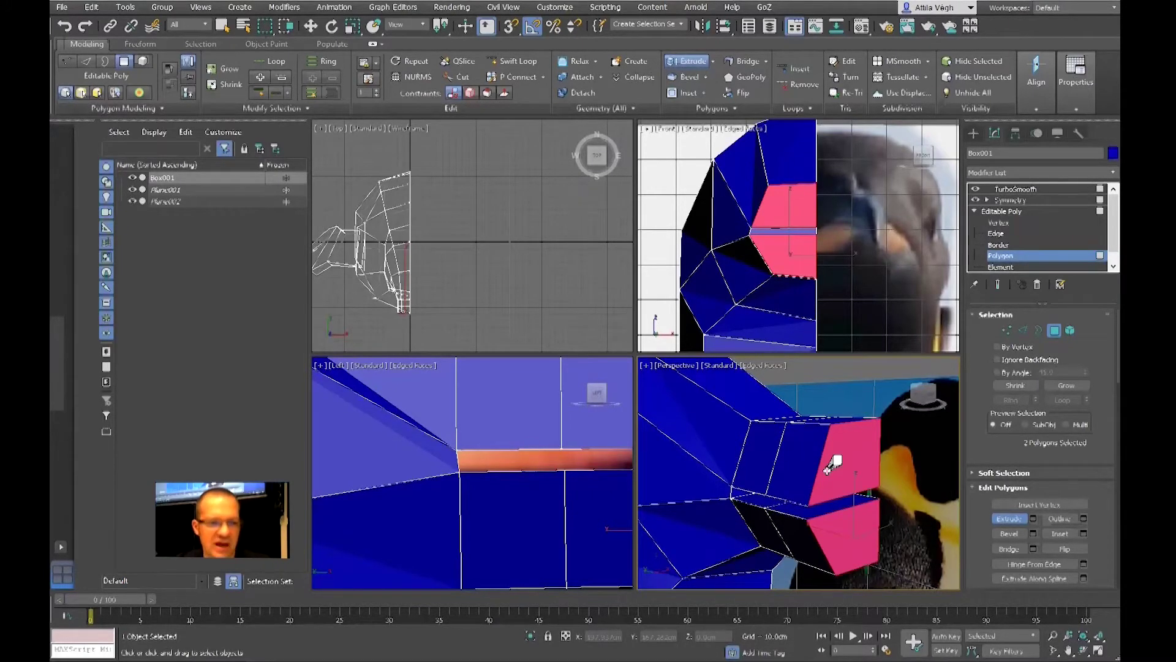
scroll(487, 423, "down", 5)
key("w")
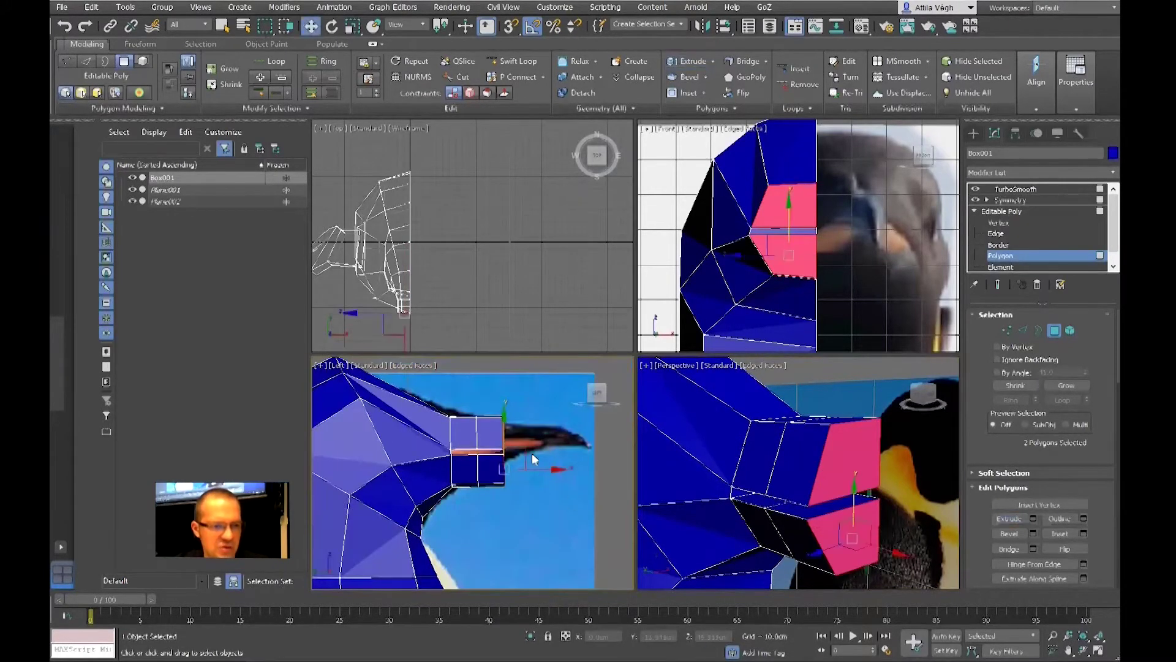
left_click_drag(527, 451, 570, 444)
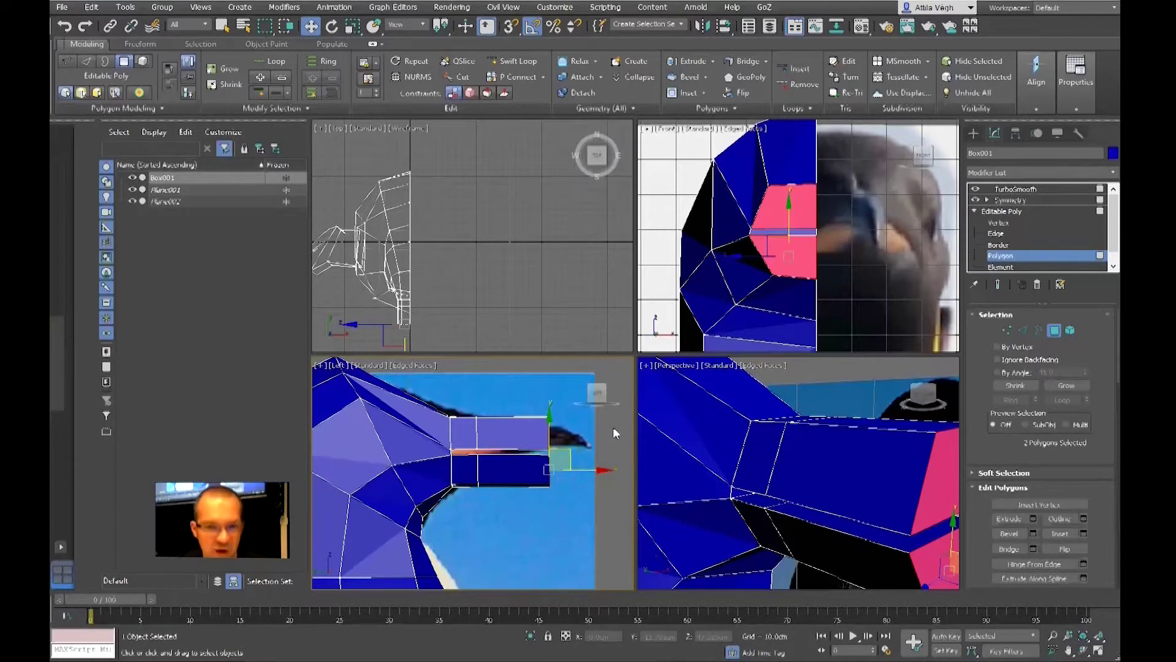
scroll(570, 468, "up", 2)
left_click_drag(549, 460, 489, 455)
scroll(487, 453, "up", 1)
middle_click_drag(487, 452, 520, 451)
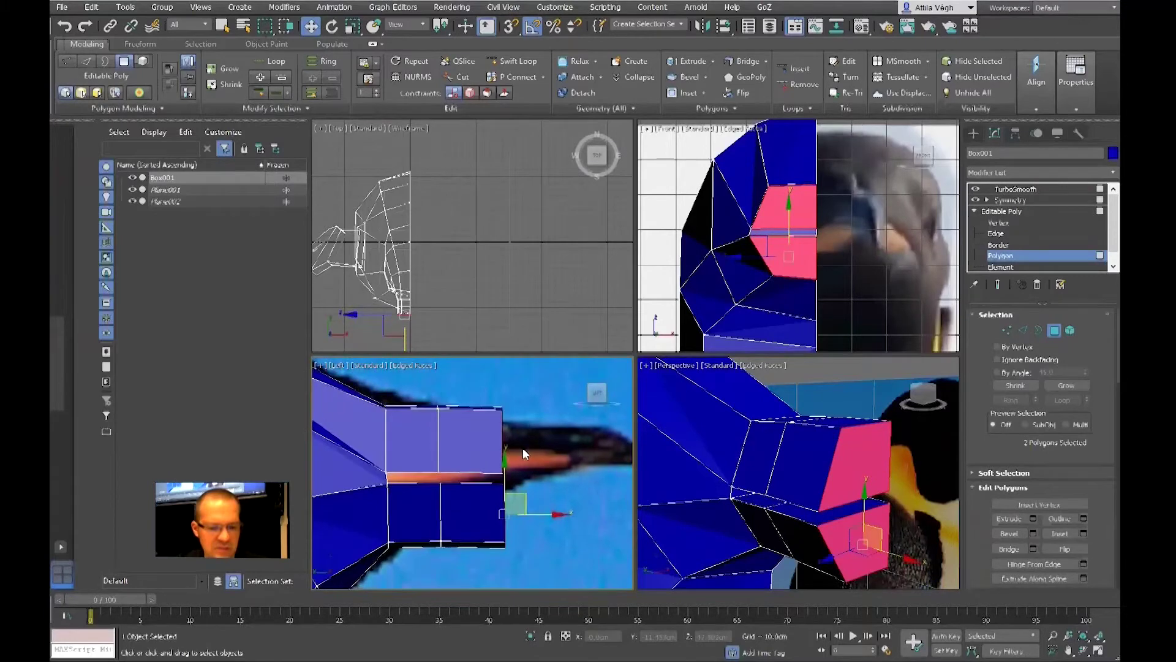
left_click(998, 223)
middle_click_drag(480, 527, 483, 492)
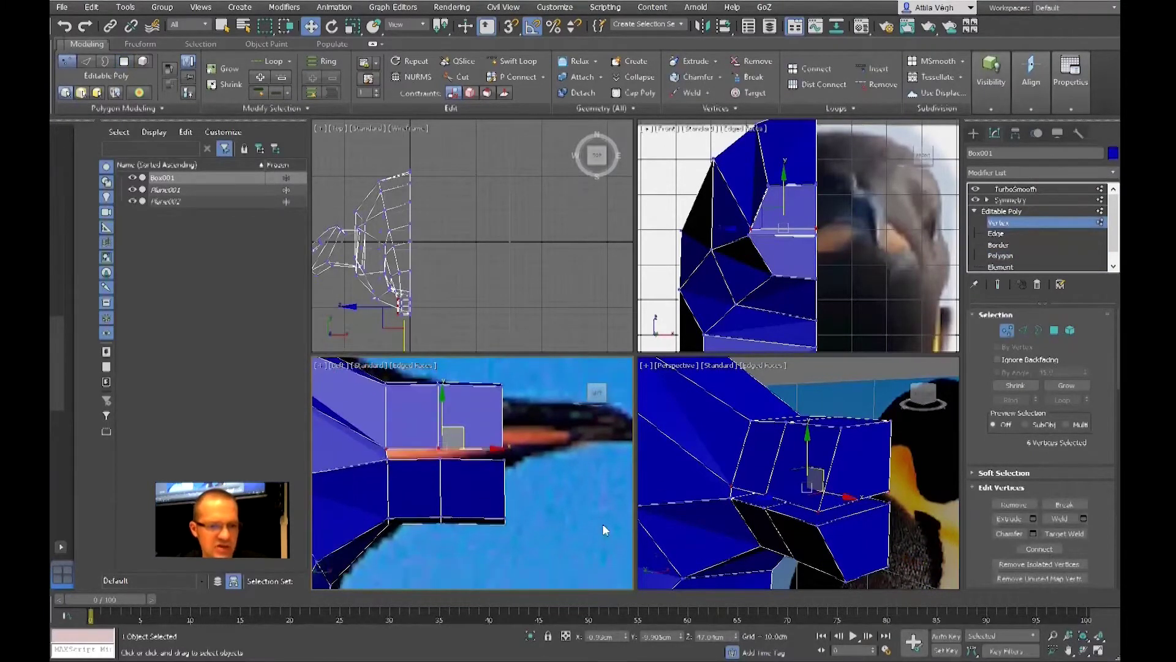
- In the Left view, raise the beak-tip corner vertices toward the photo's beak outline
left_click_drag(515, 531, 493, 512)
middle_click_drag(817, 564, 833, 589, "alt")
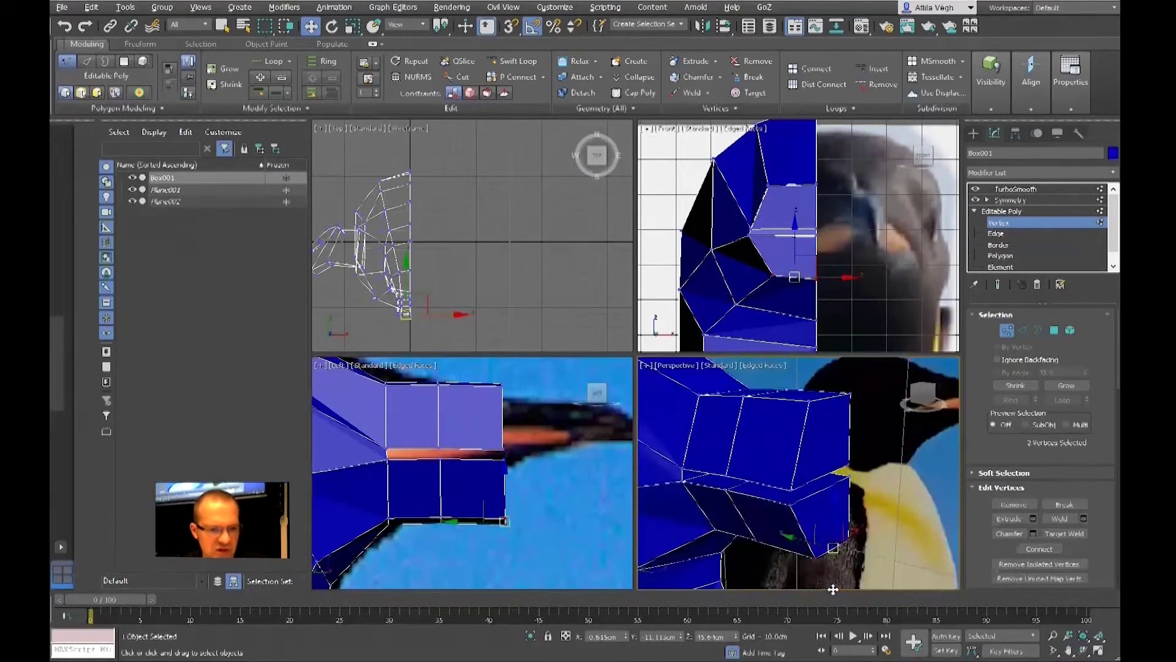
middle_click_drag(481, 499, 498, 493)
left_click_drag(522, 493, 520, 443)
middle_click_drag(475, 489, 490, 478)
left_click_drag(493, 479, 477, 445)
middle_click_drag(494, 454, 500, 482)
left_click_drag(535, 470, 528, 475)
scroll(791, 496, "up", 3)
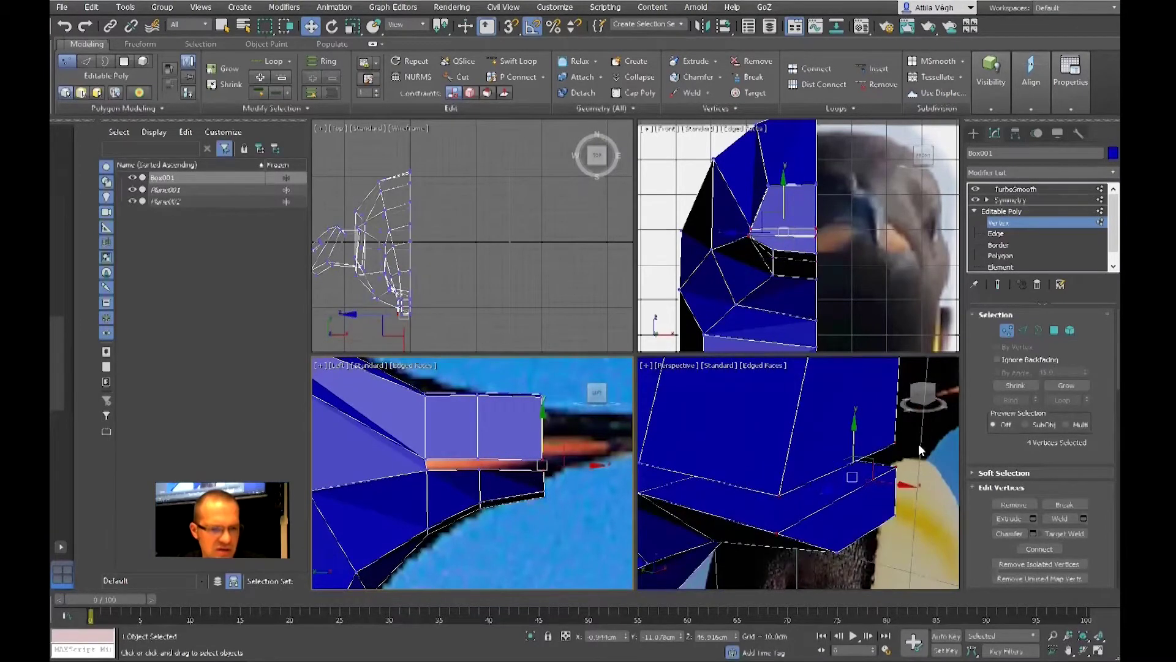
middle_click_drag(517, 452, 491, 458)
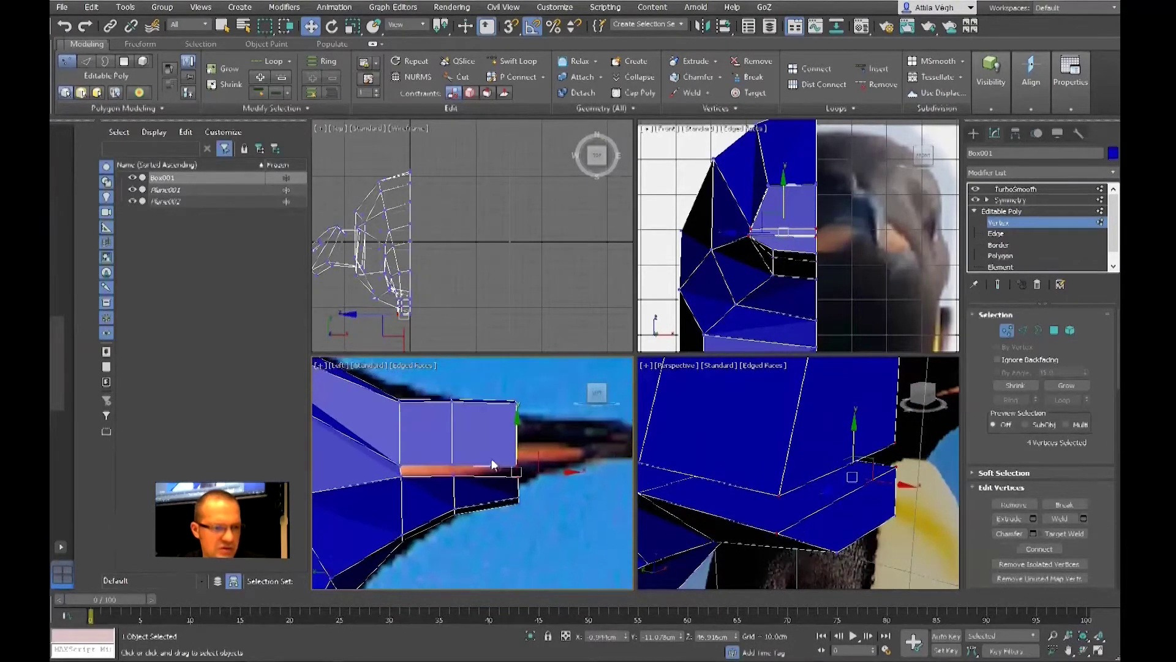
left_click_drag(542, 457, 536, 436)
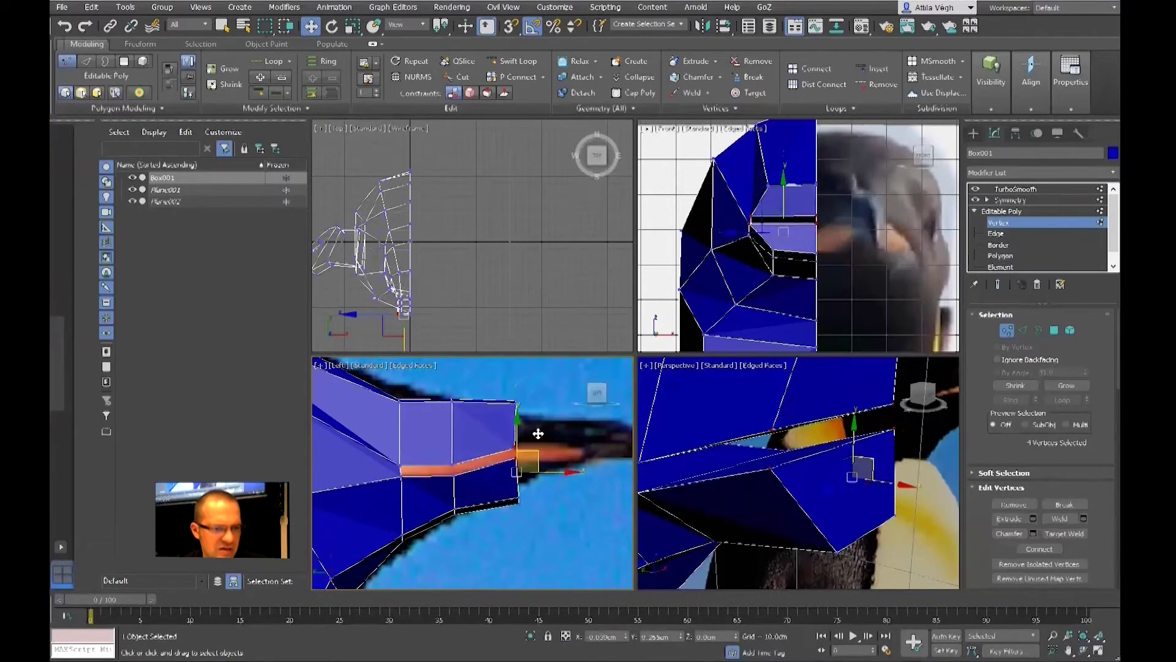
- Raise the beak's middle vertices slightly and lower its upper corner vertices
left_click_drag(436, 489, 470, 457)
middle_click_drag(769, 501, 855, 481, "alt")
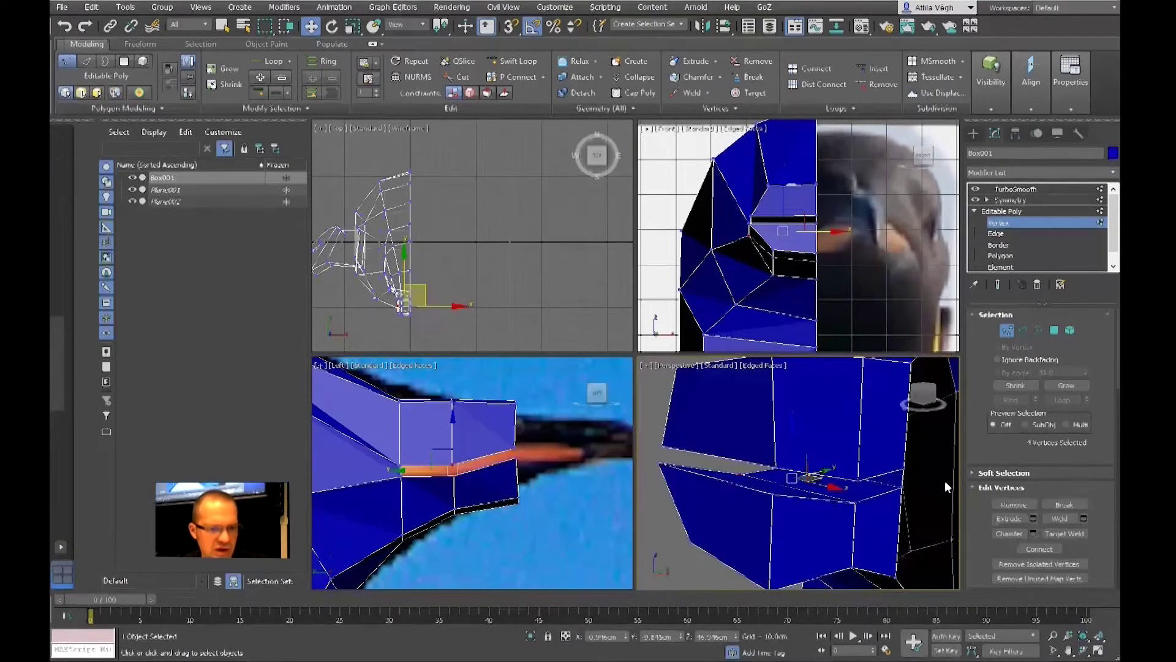
mouse_move(585, 467)
middle_mouse_down("alt")
mouse_move(656, 465)
mouse_move(608, 461)
middle_mouse_up("alt")
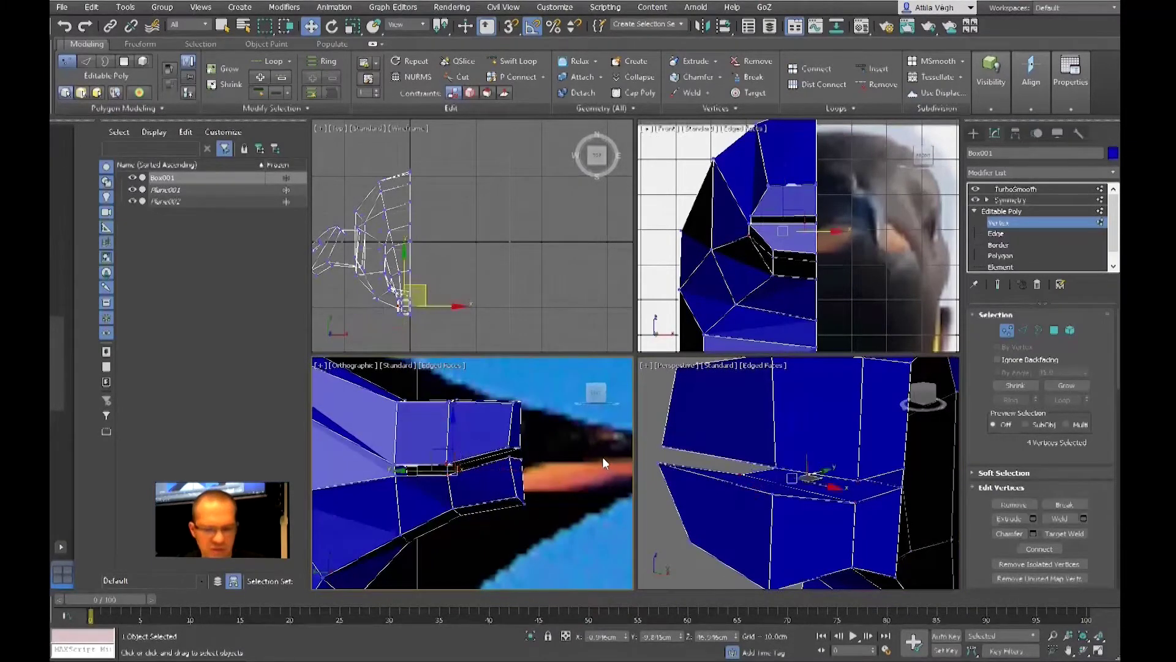
key("l")
scroll(455, 436, "up", 3)
left_click_drag(456, 437, 456, 430)
mouse_move(457, 430)
middle_mouse_down()
mouse_move(462, 451)
mouse_move(451, 451)
middle_mouse_up()
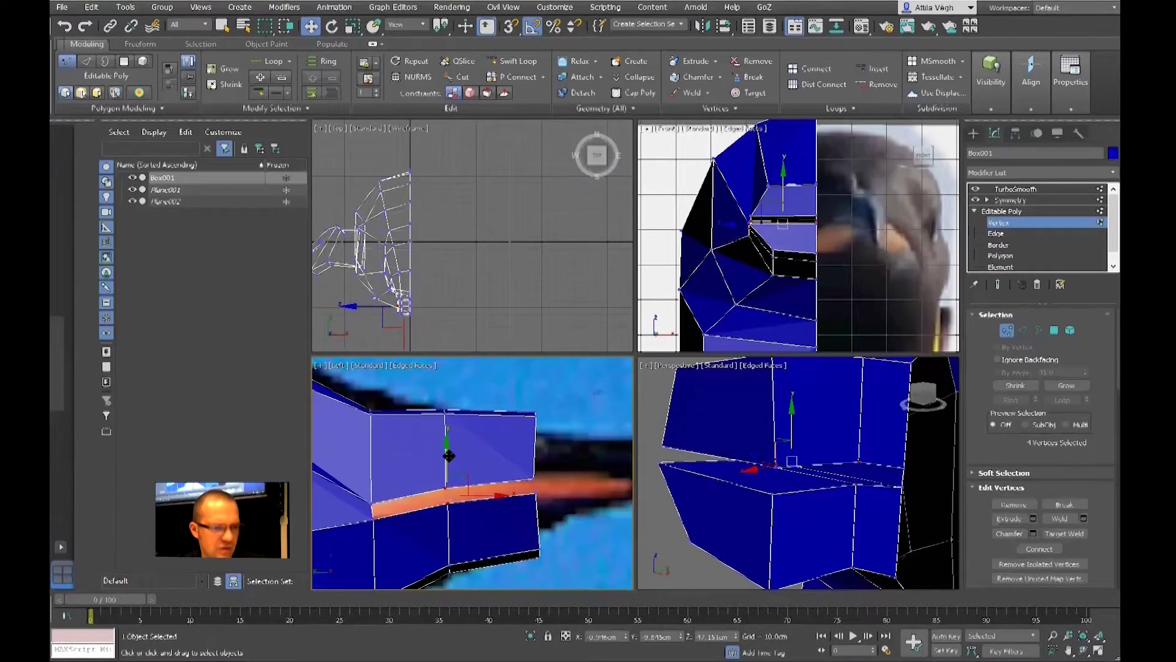
mouse_move(549, 400)
left_mouse_down()
mouse_move(519, 438)
mouse_move(537, 407)
left_mouse_up()
- Move the two lower beak-tip vertices up and back along the orange mouth line
middle_click_drag(537, 408, 579, 415)
scroll(513, 422, "down", 3)
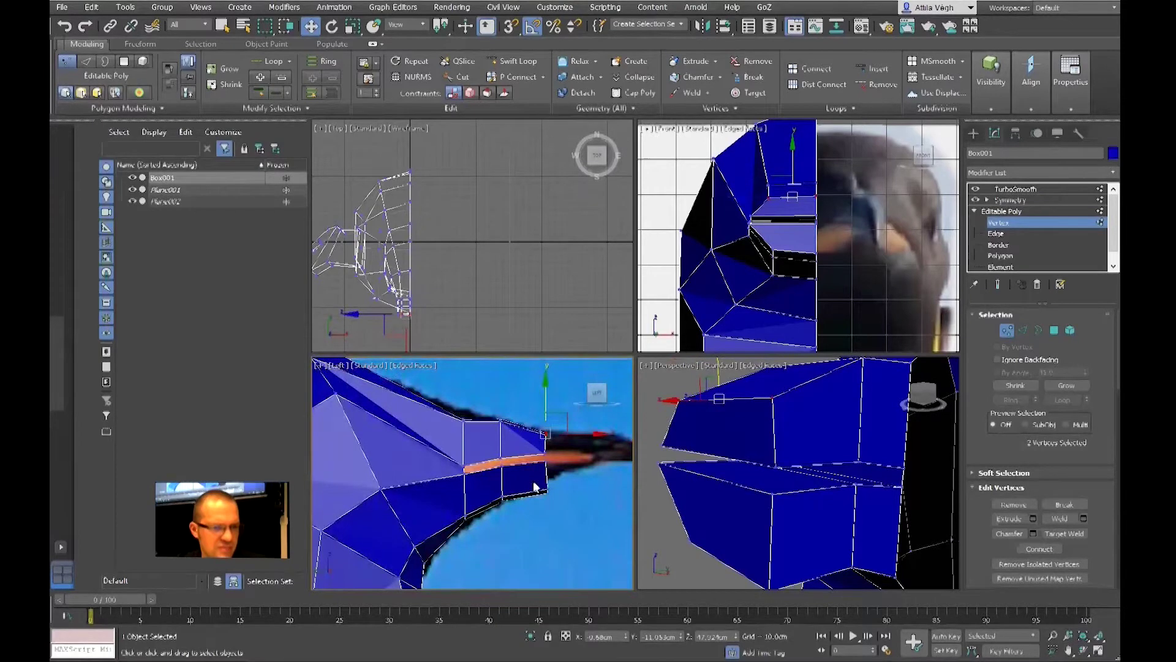
left_click_drag(532, 513, 530, 514)
left_click_drag(572, 472, 570, 460)
mouse_move(821, 492)
middle_mouse_down("alt")
mouse_move(805, 489)
mouse_move(863, 481)
mouse_move(819, 484)
middle_mouse_up("alt")
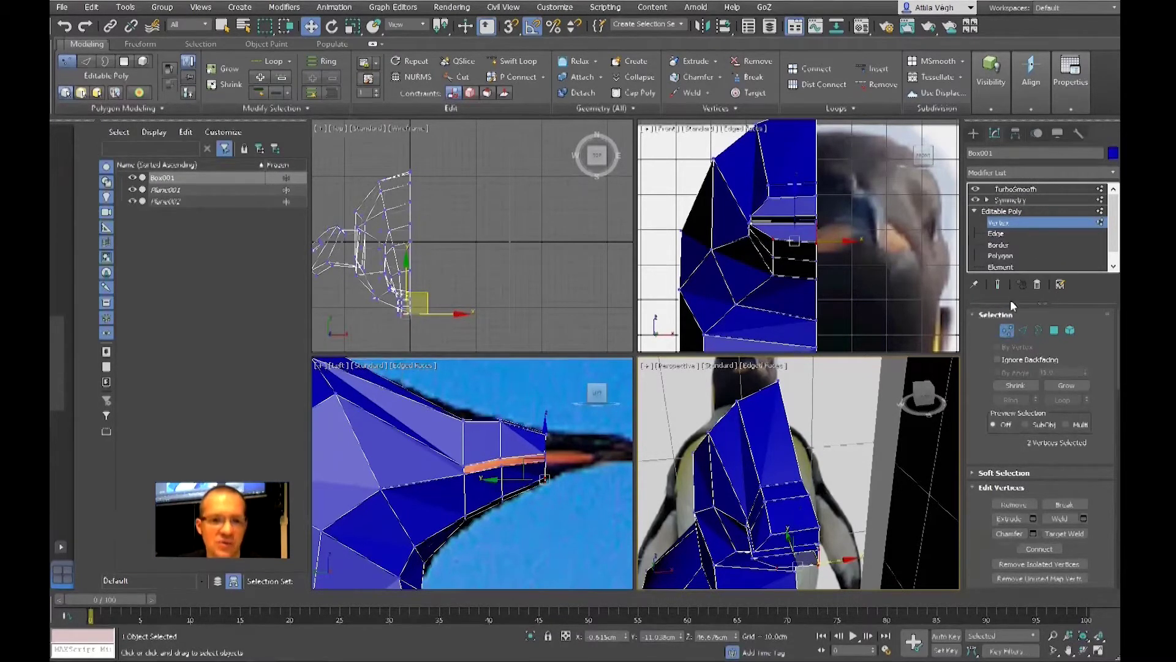
- Enable Show End Result and maximize the Perspective view to inspect the smoothed head
left_click(998, 285)
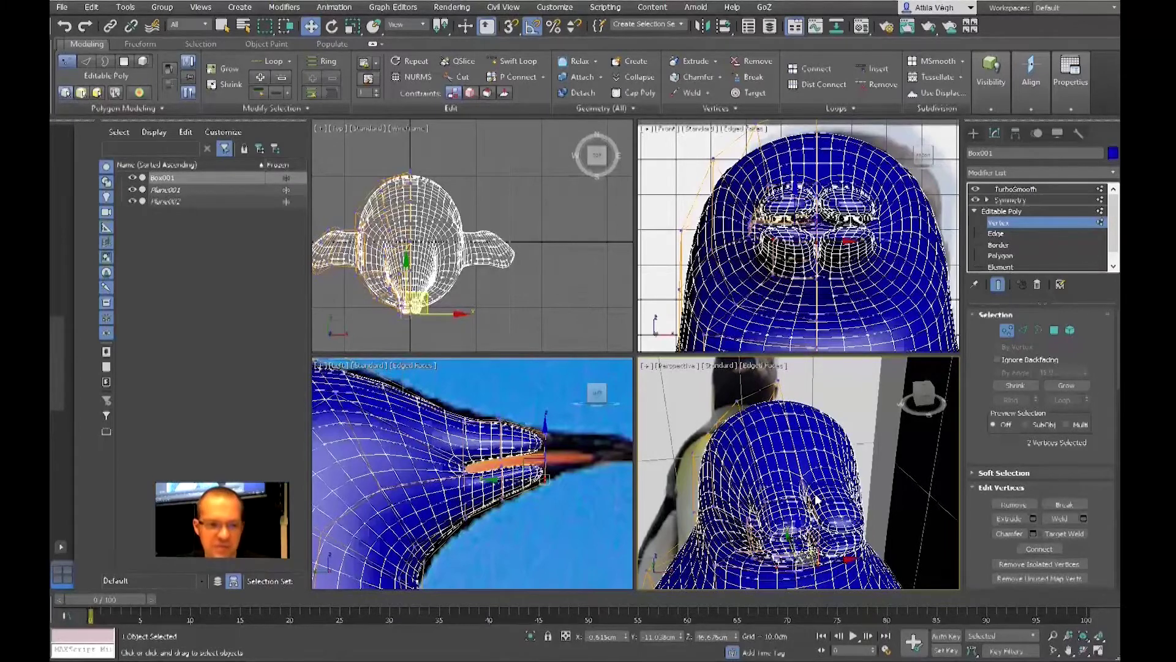
middle_click_drag(815, 498, 818, 478)
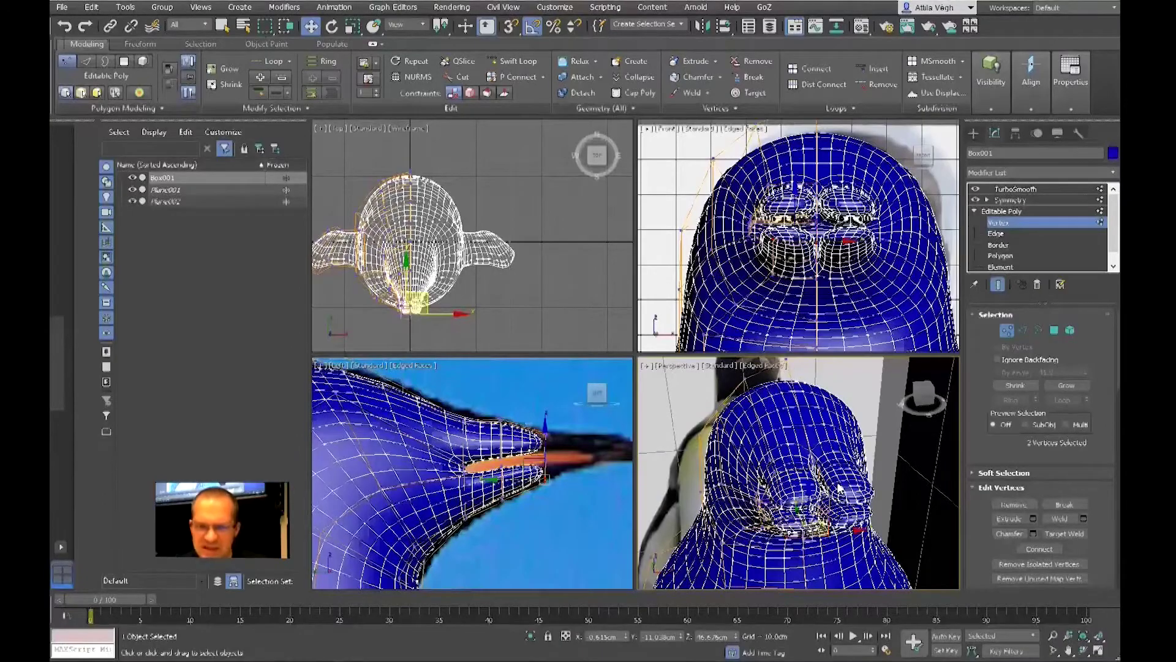
key("alt+w")
middle_click_drag(771, 445, 797, 445, "alt")
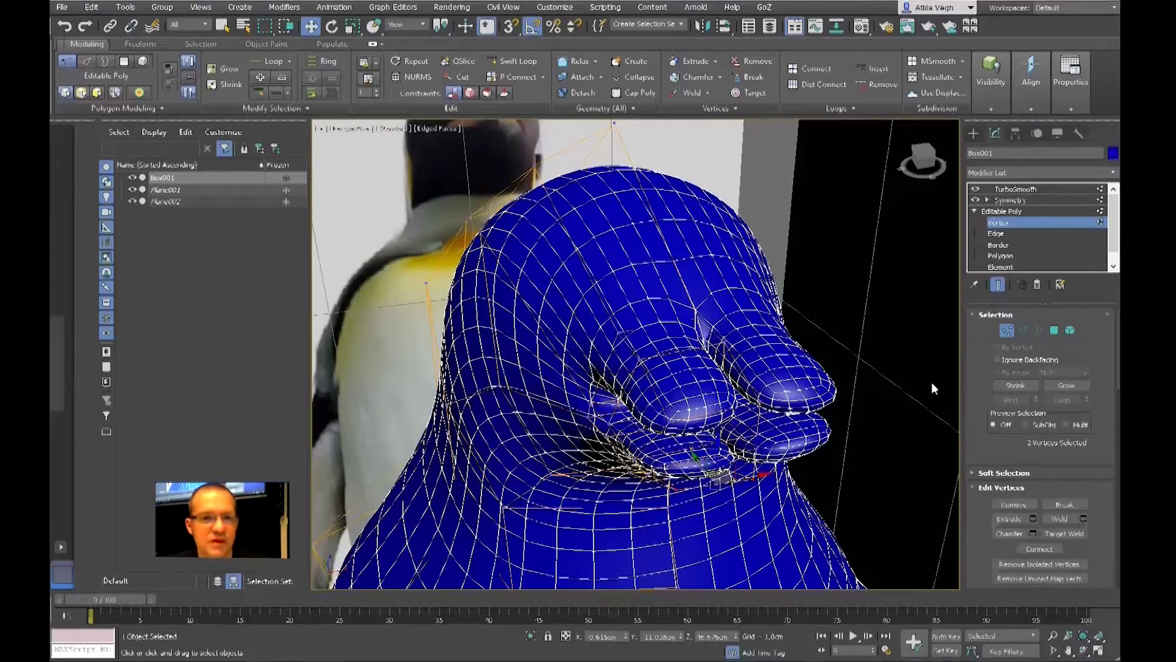
- Delete the four polygons at the beak's base on the low-poly cage, then view the smoothed result
left_click(998, 284)
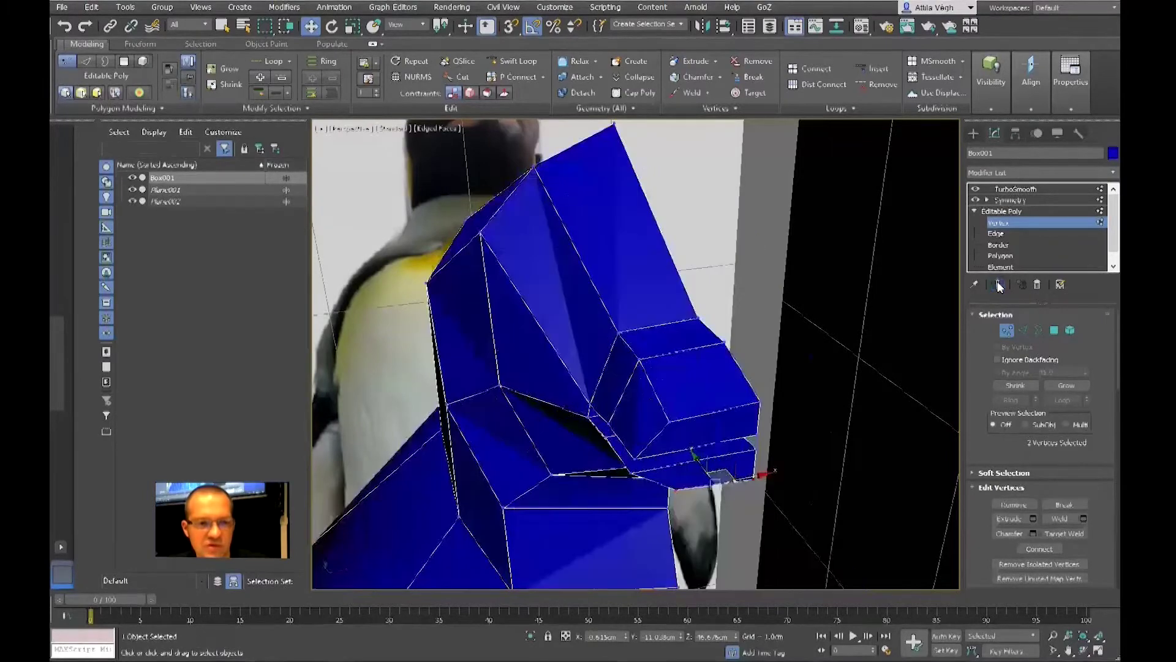
middle_click_drag(908, 341, 711, 340, "alt")
key("4")
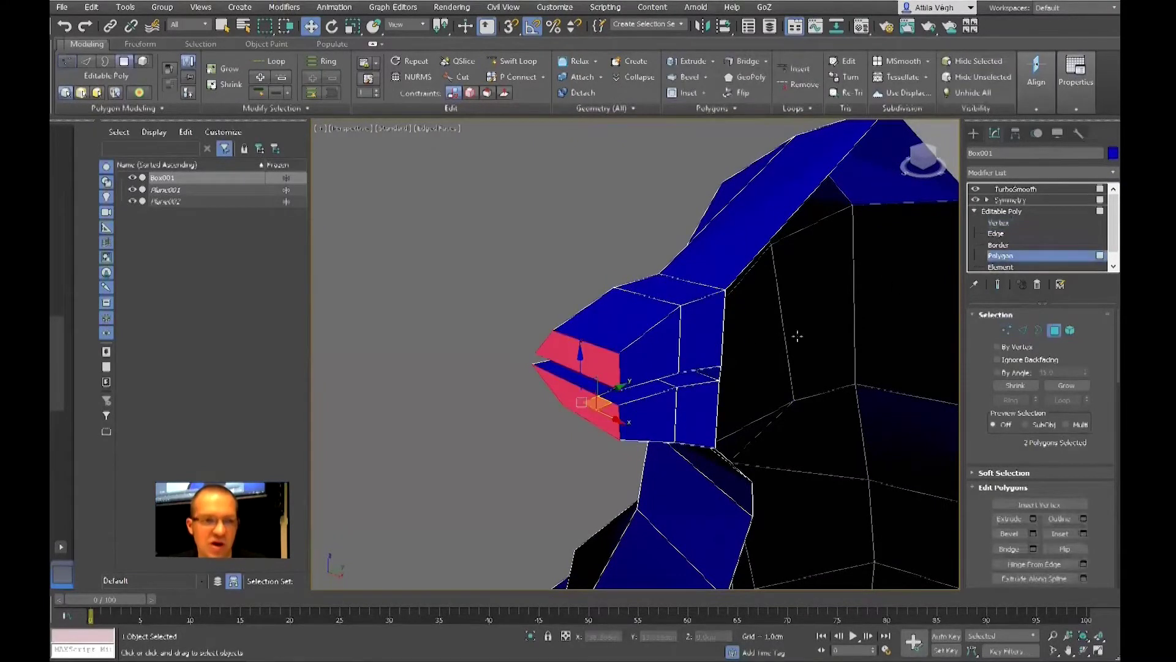
left_click(710, 342)
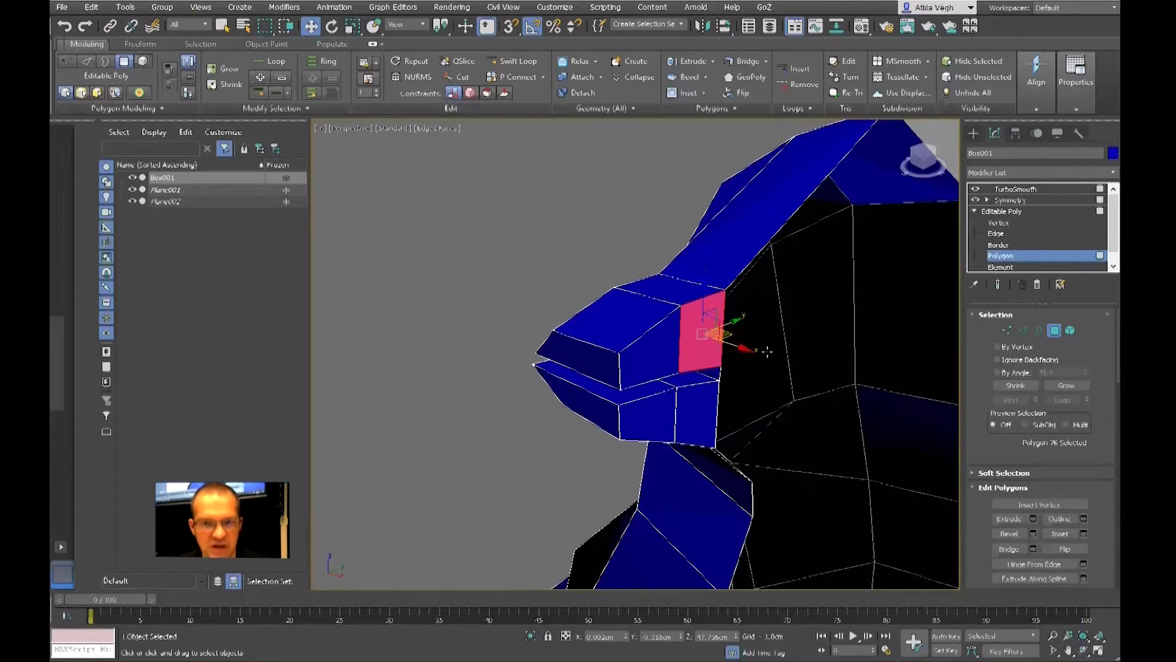
left_click(660, 345, "ctrl")
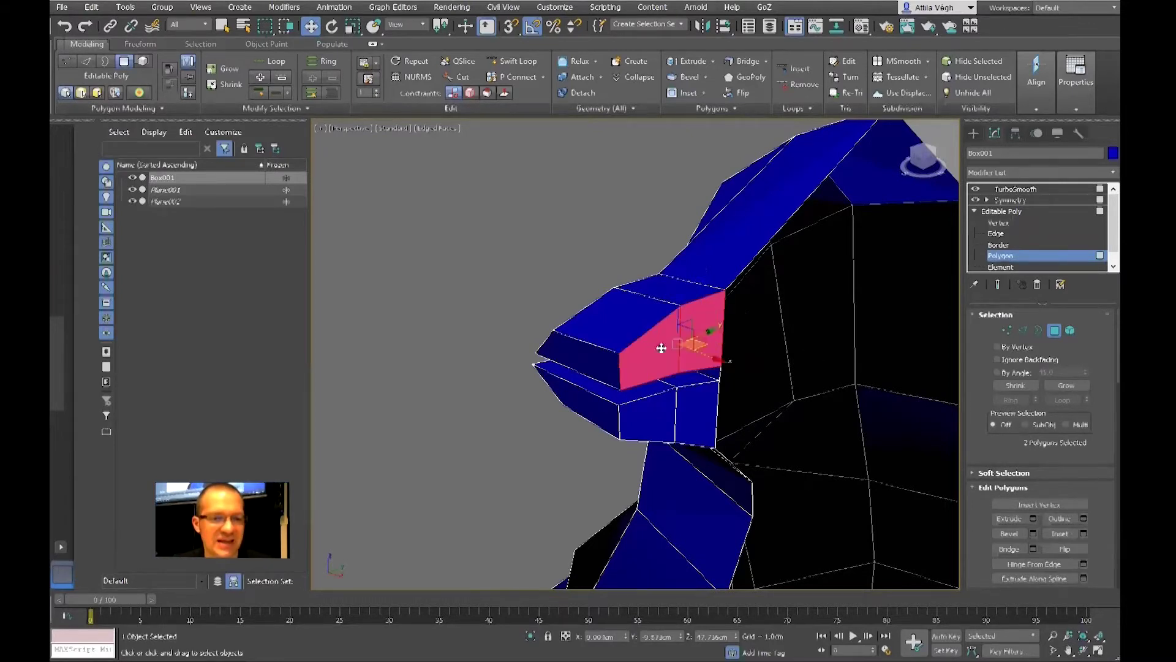
left_click(694, 413, "ctrl")
left_click(631, 415, "ctrl")
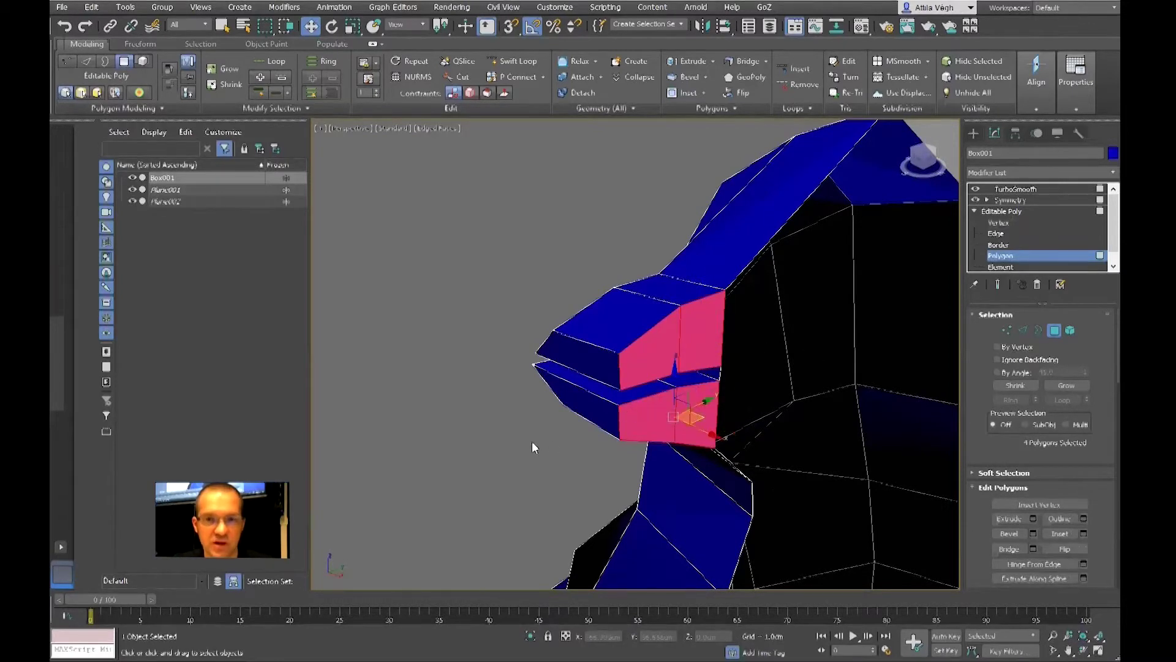
left_click(645, 360)
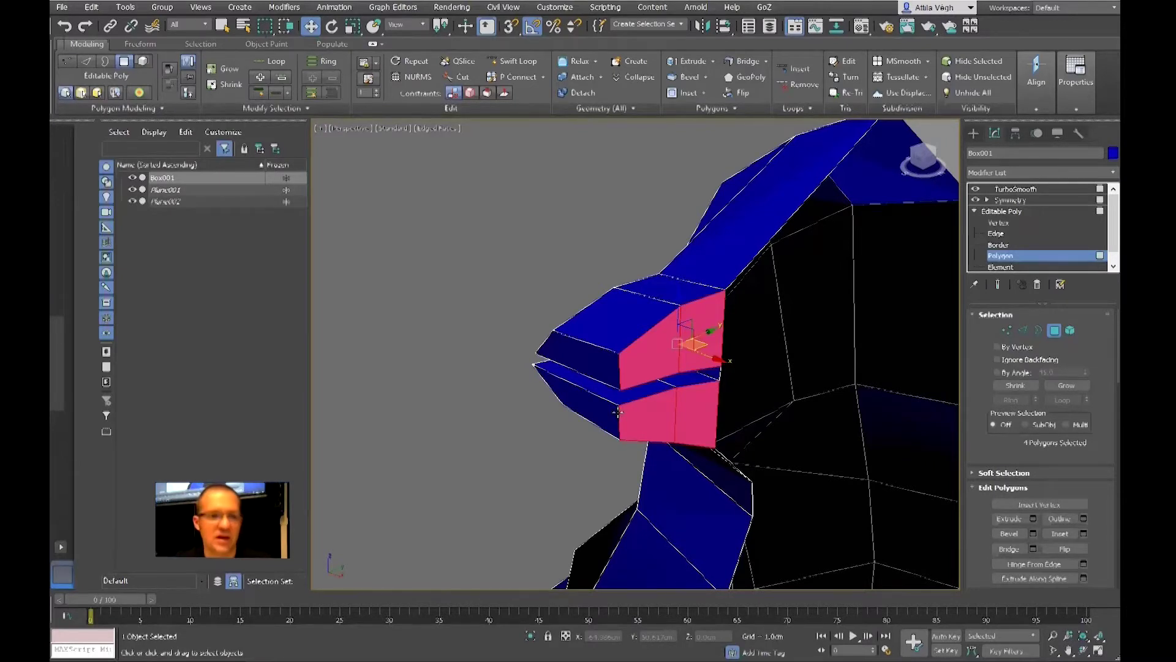
key("Delete")
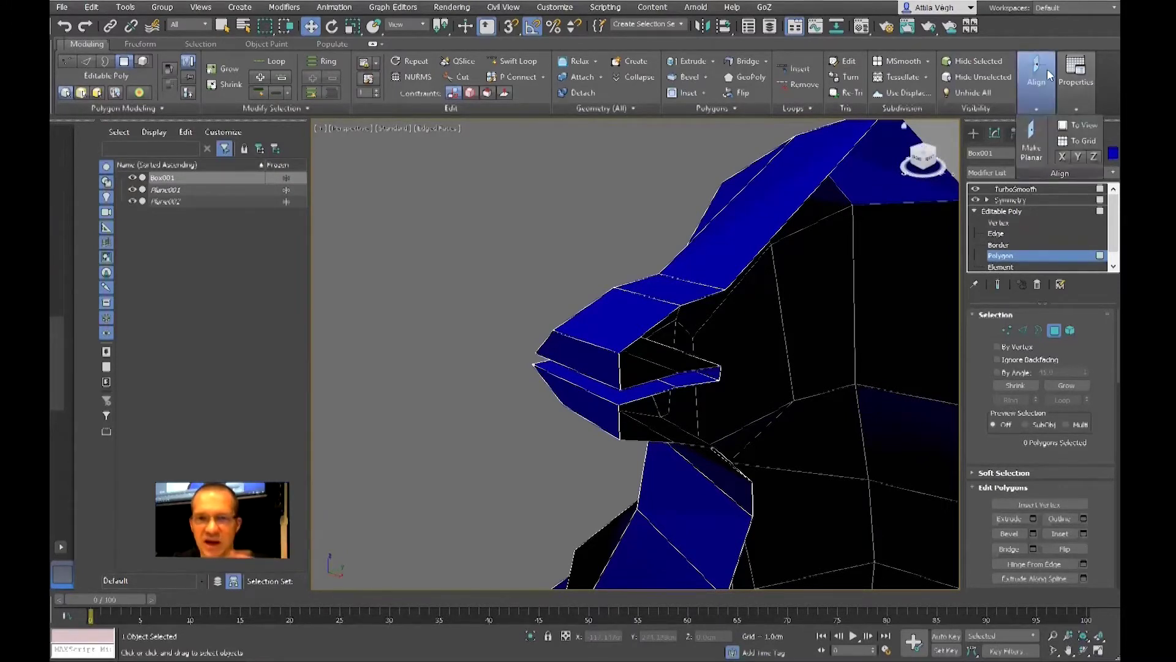
left_click(998, 285)
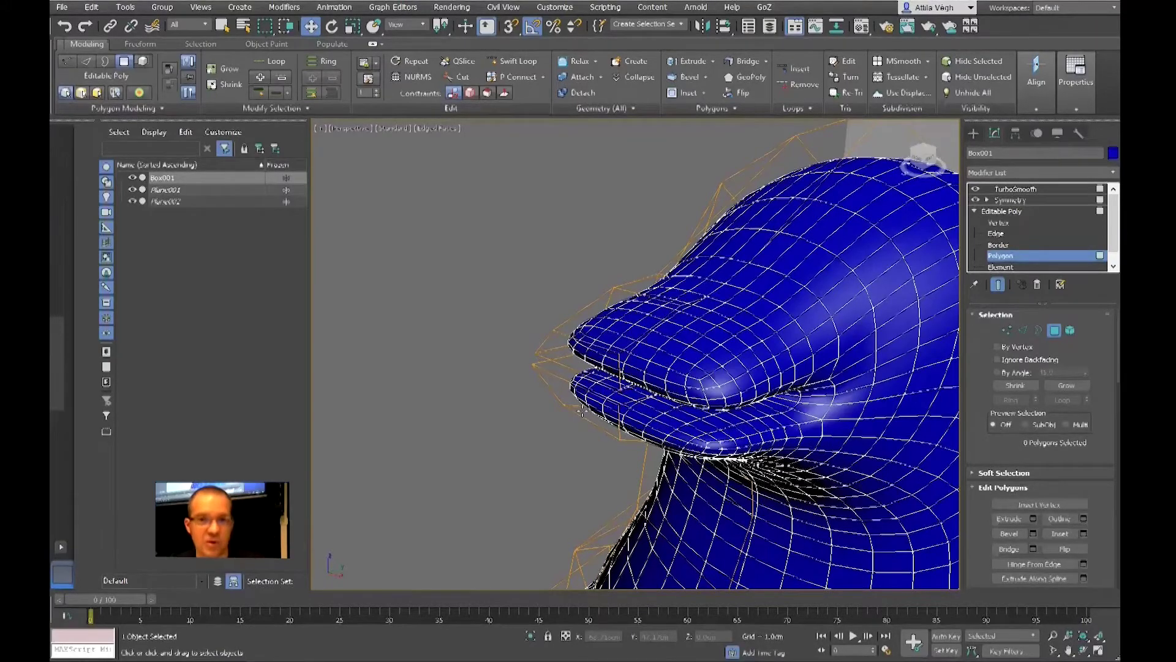
- Frame the head against the reference and turn off the Edged Faces wireframe overlay
middle_click_drag(517, 388, 625, 355, "alt")
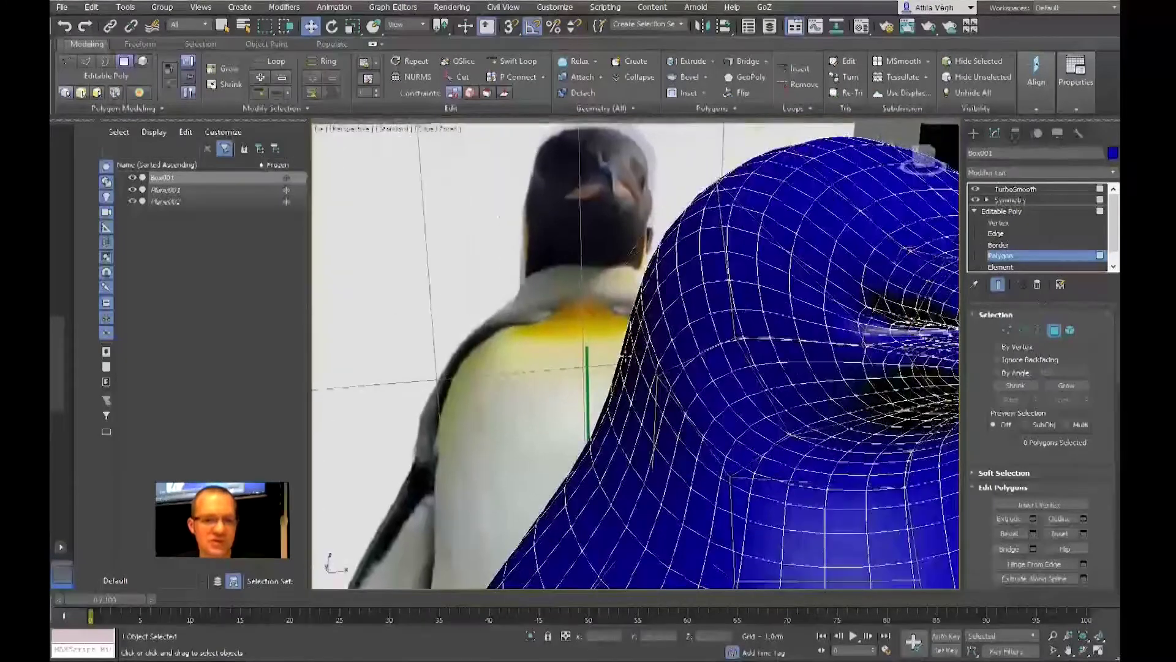
scroll(632, 357, "down", 5)
scroll(635, 357, "up", 4)
middle_click_drag(704, 356, 661, 381)
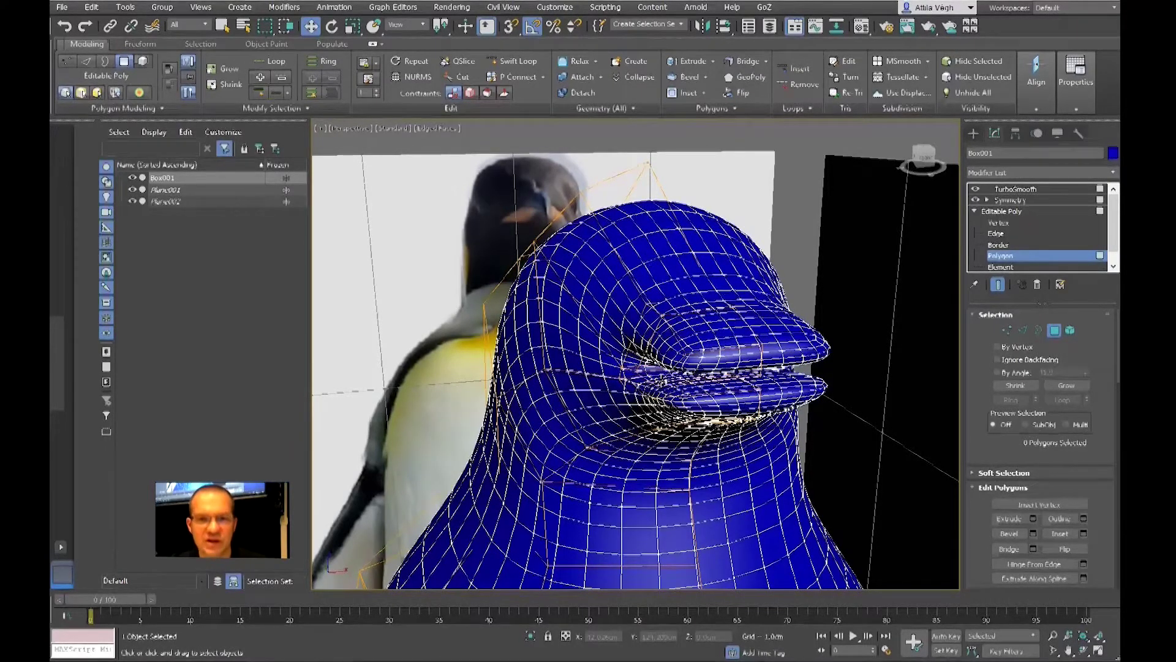
key("F4")
key("F4")
left_click(440, 129)
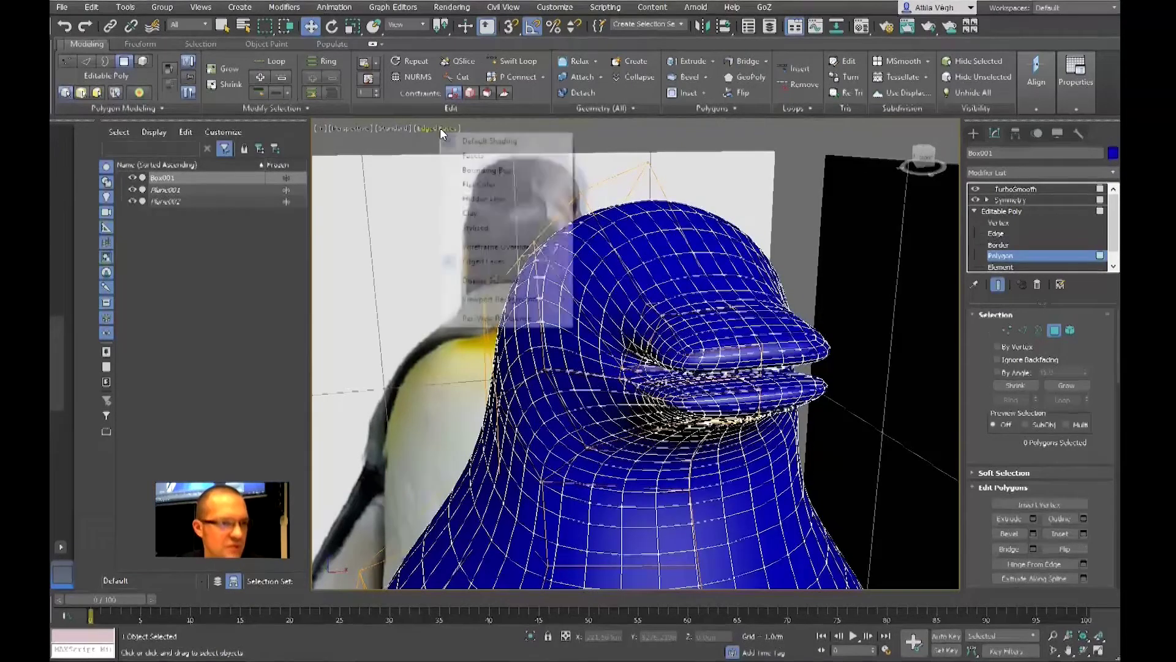
left_click(490, 261)
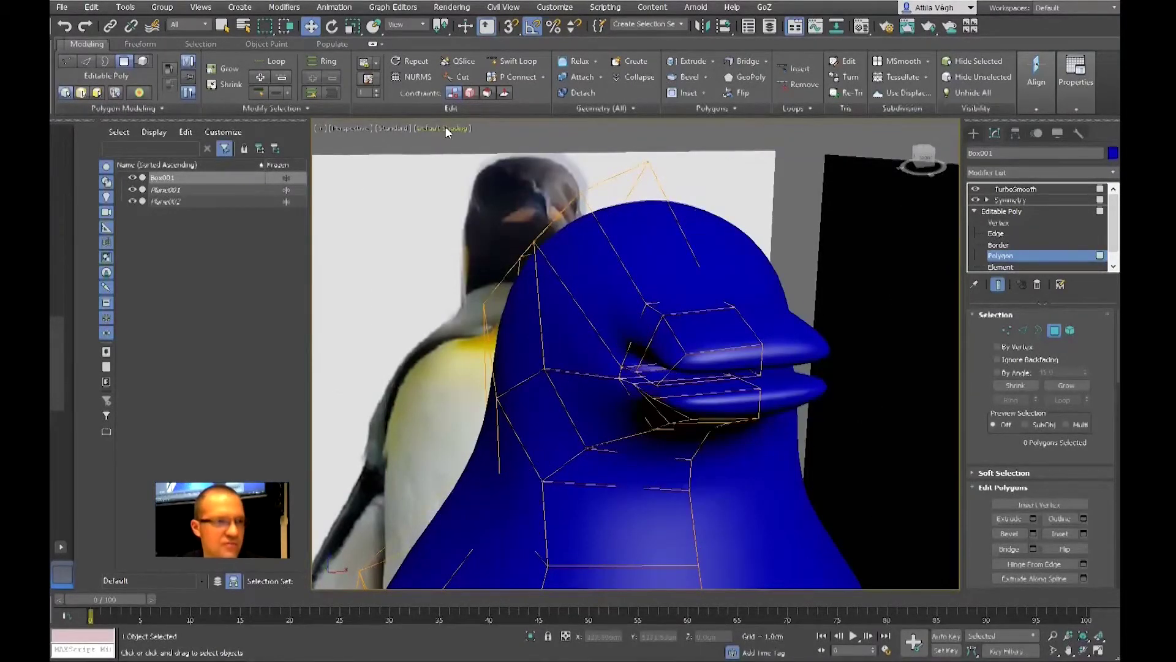
- Leave the smoothed mesh shown without edged faces and return to Vertex sub-object level
left_click(447, 130)
left_click(489, 260)
key("F4")
key("F4")
key("F4")
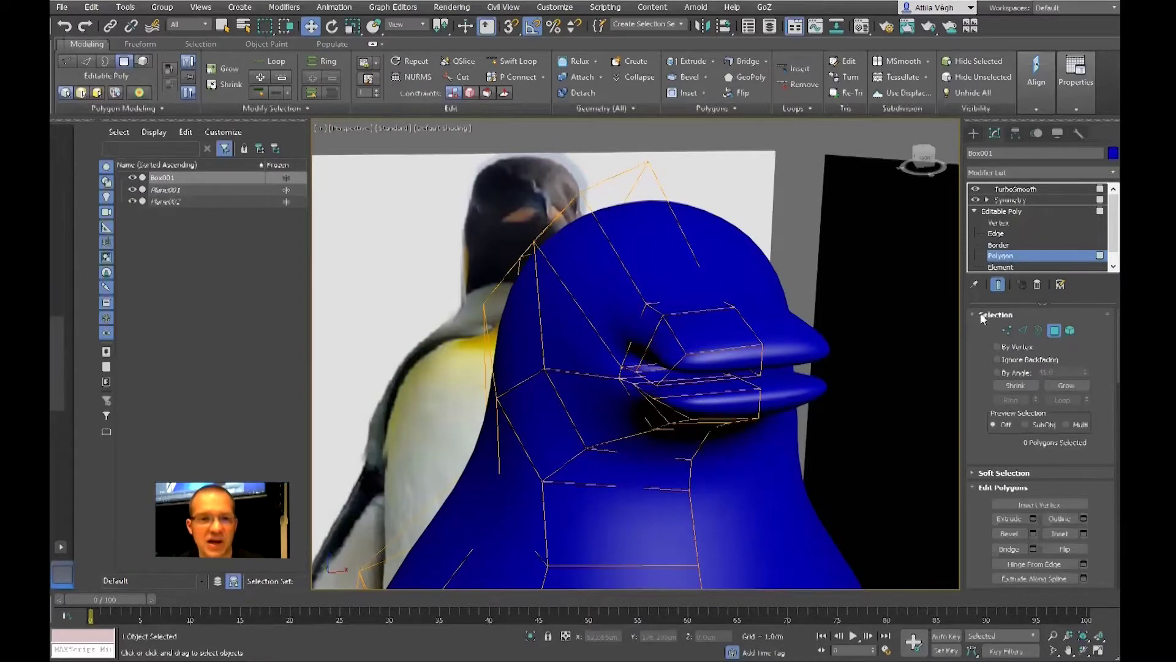
left_click(998, 285)
key("F4")
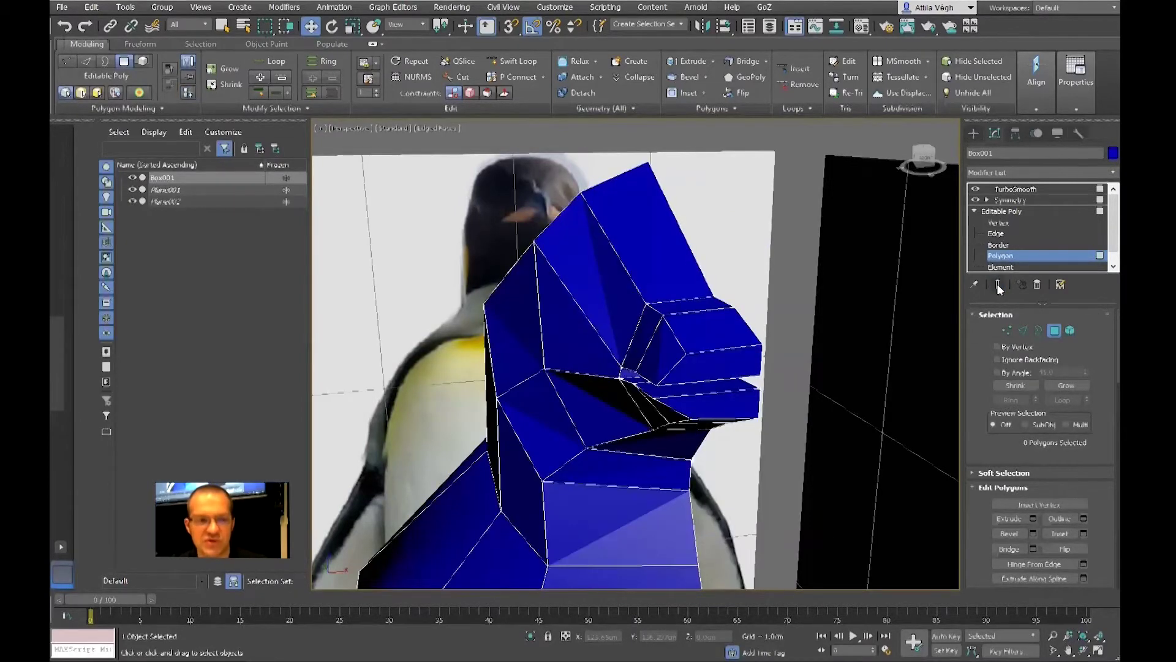
left_click(998, 285)
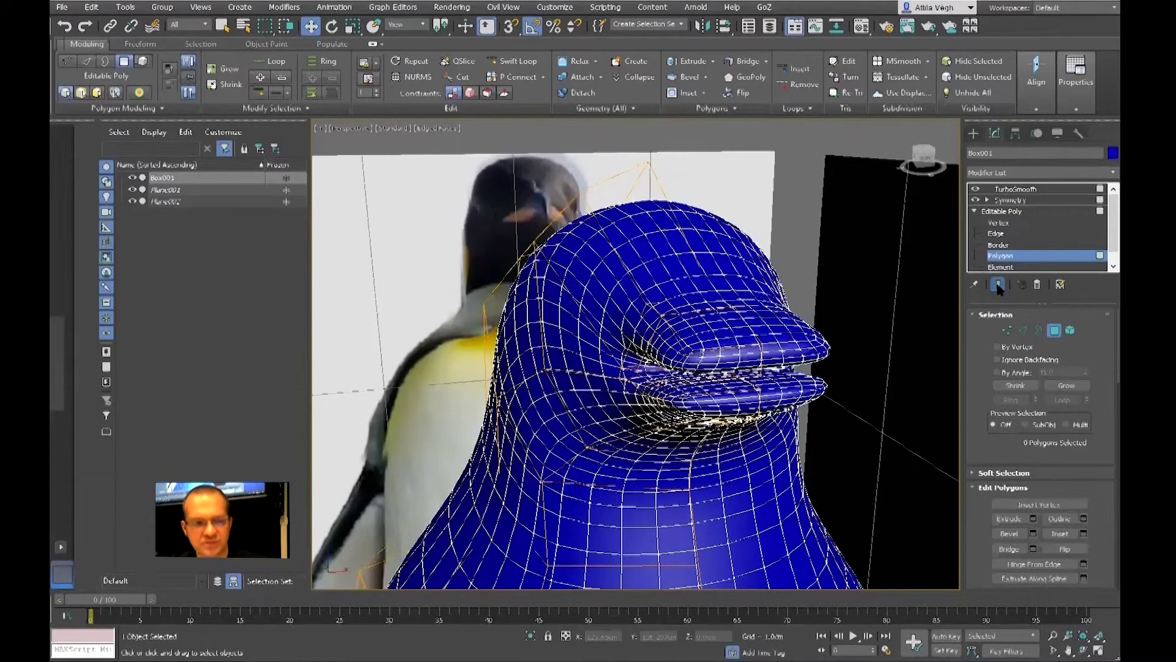
key("F4")
key("F4")
key("F4")
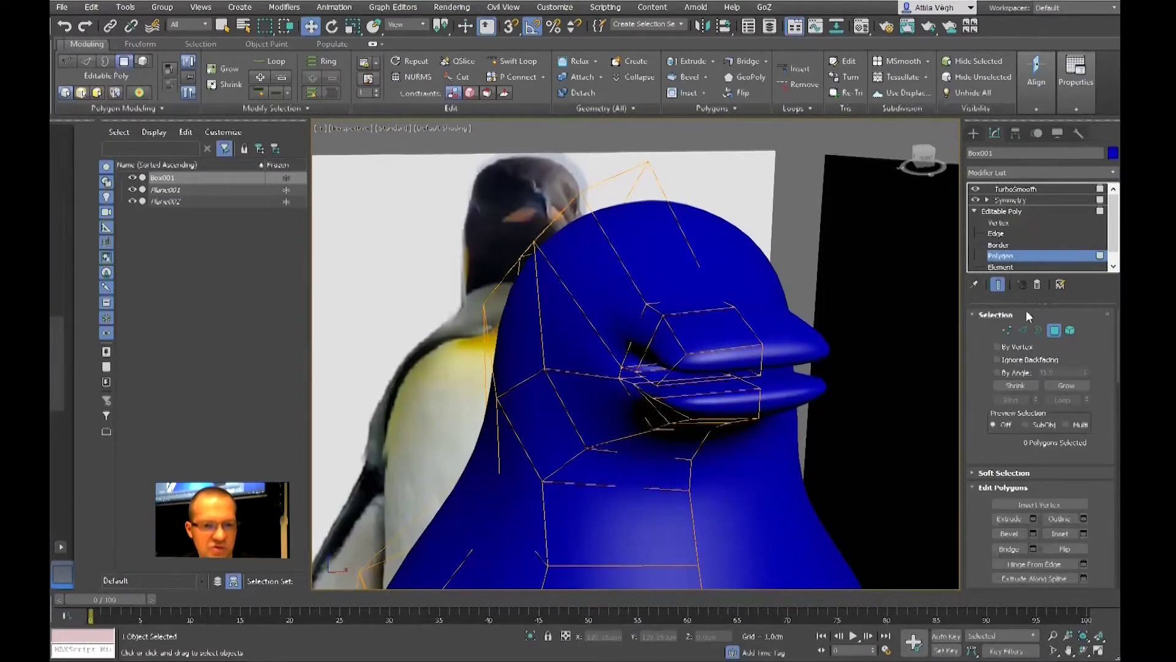
left_click(1004, 223)
middle_click_drag(748, 394, 790, 343, "alt")
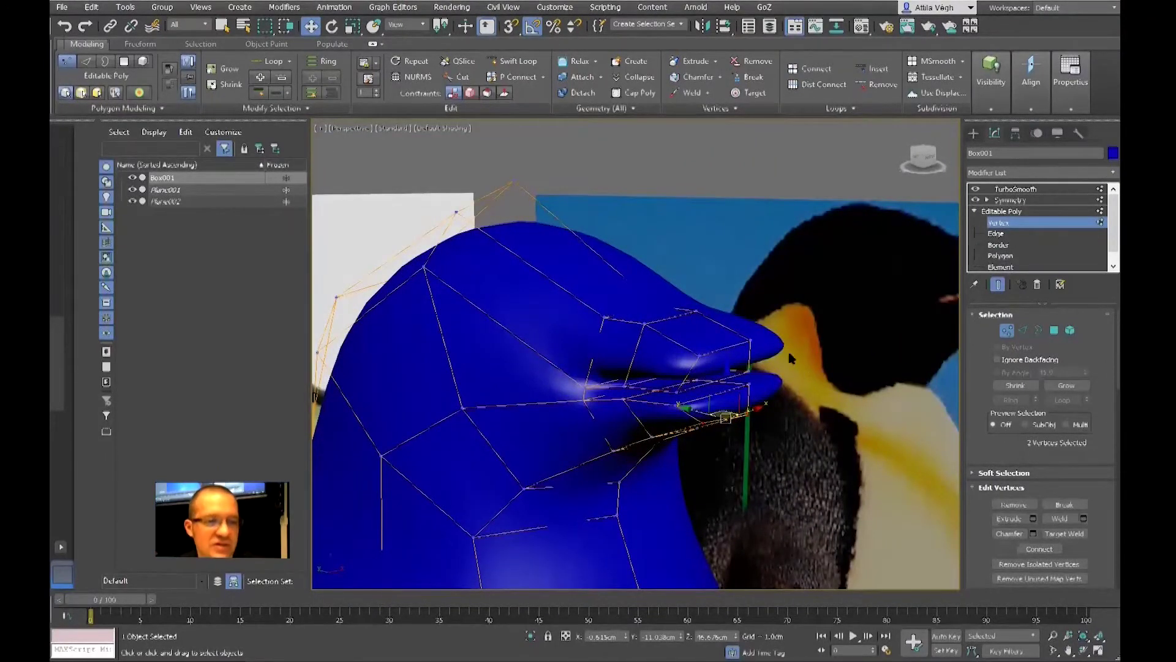
- Select the beak-corner vertices and move them outward
middle_click_drag(783, 380, 644, 386, "alt")
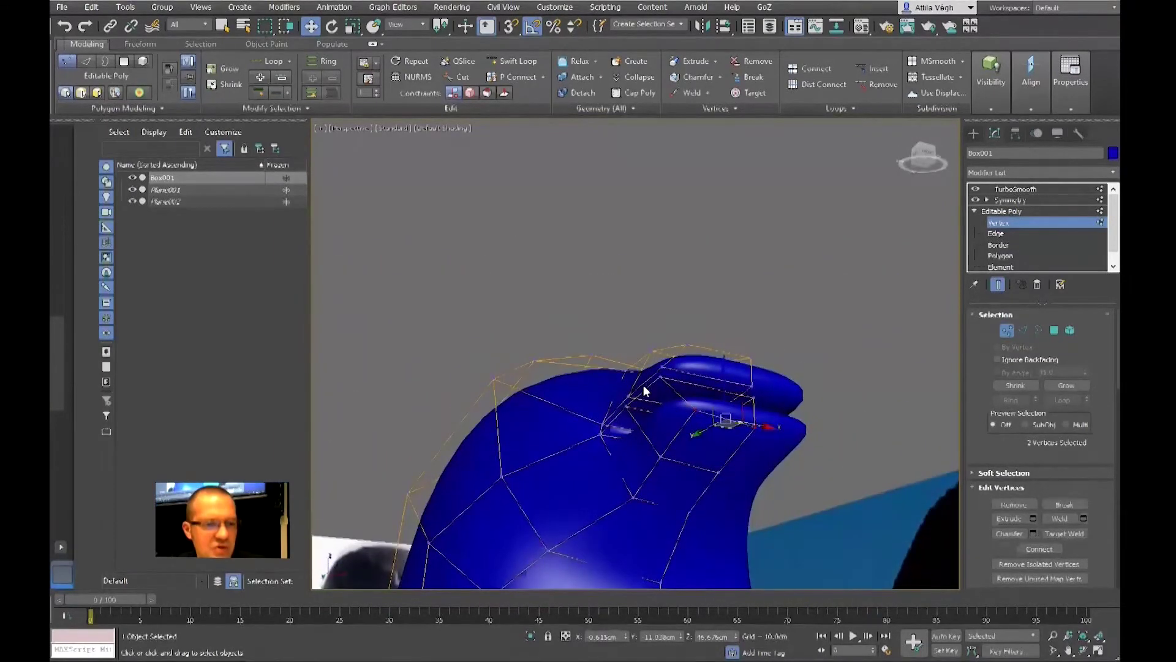
left_click(663, 368)
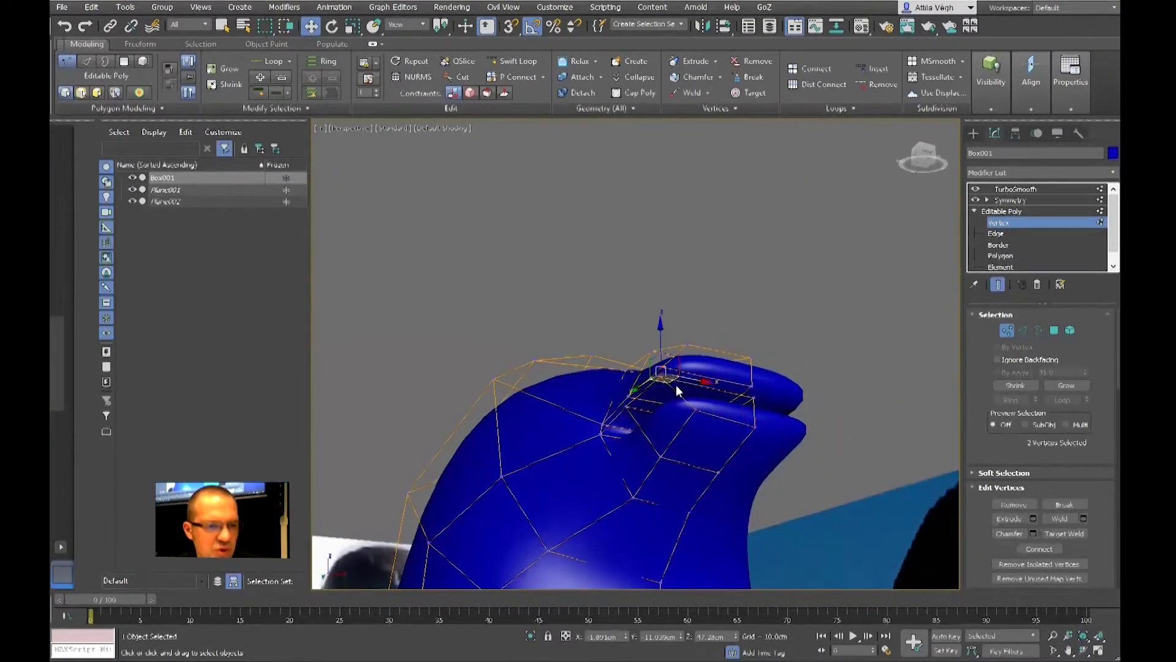
middle_click_drag(675, 385, 666, 391, "alt")
scroll(667, 391, "up", 2)
left_click_drag(695, 356, 727, 363)
middle_click_drag(723, 363, 745, 373, "alt")
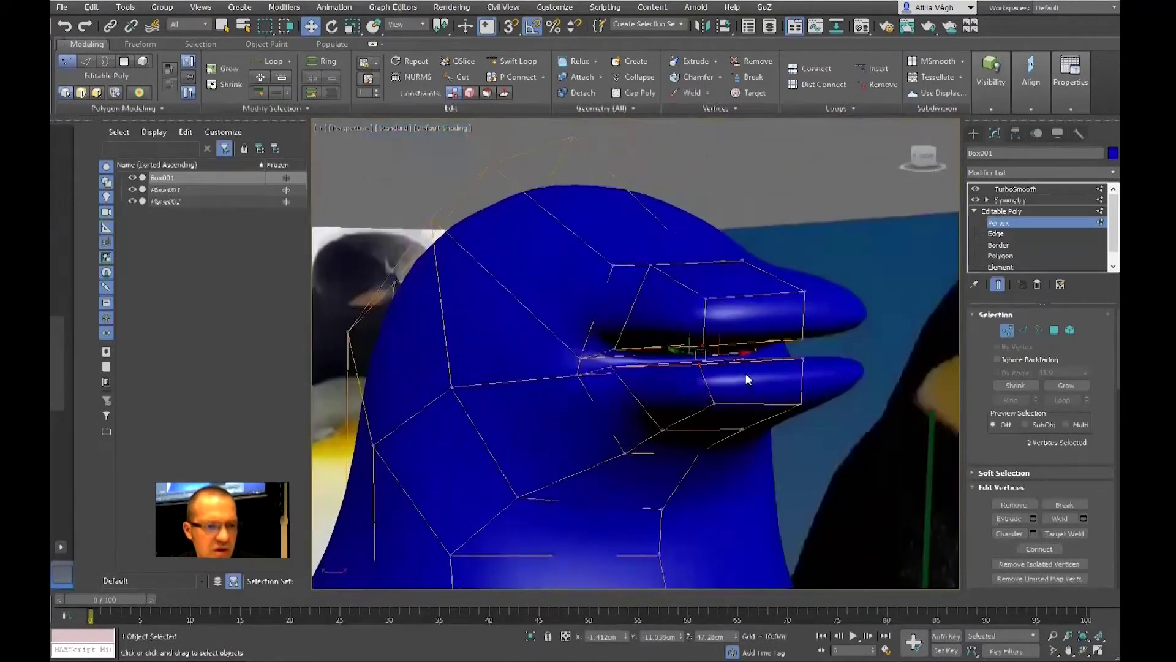
- Add the vertices above and below, then move all four forward along the beak
left_click(704, 298, "ctrl")
left_click(714, 403, "ctrl")
middle_click_drag(729, 405, 696, 347, "alt")
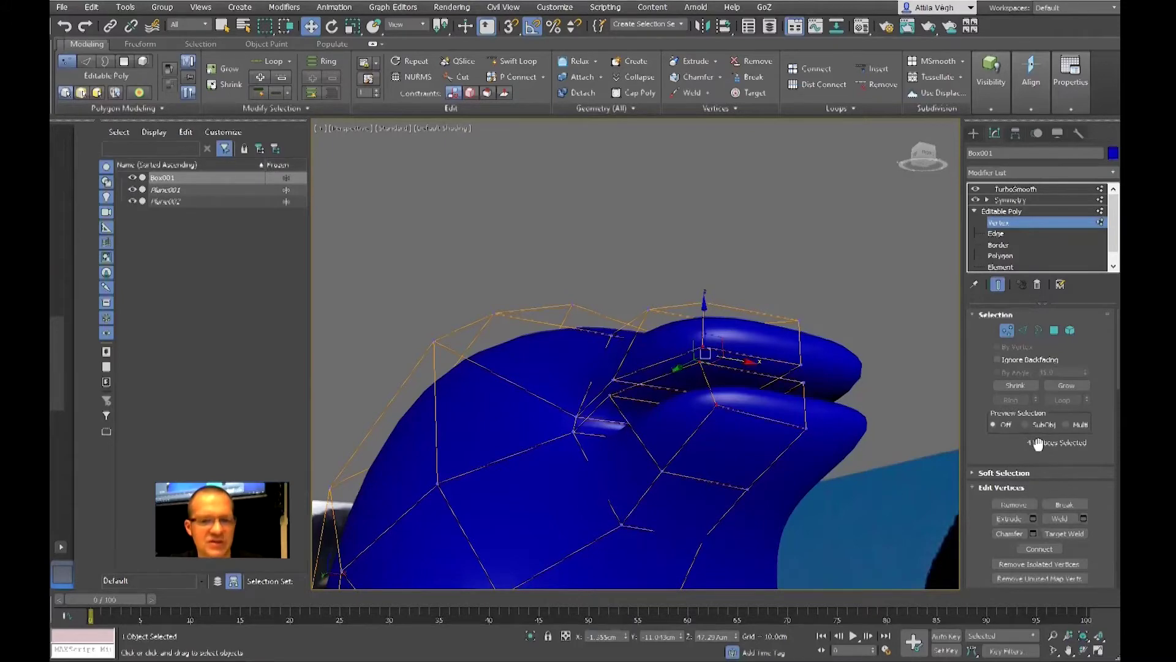
middle_click_drag(731, 399, 731, 364, "alt")
left_click_drag(739, 366, 789, 390)
middle_click_drag(786, 400, 688, 399, "alt")
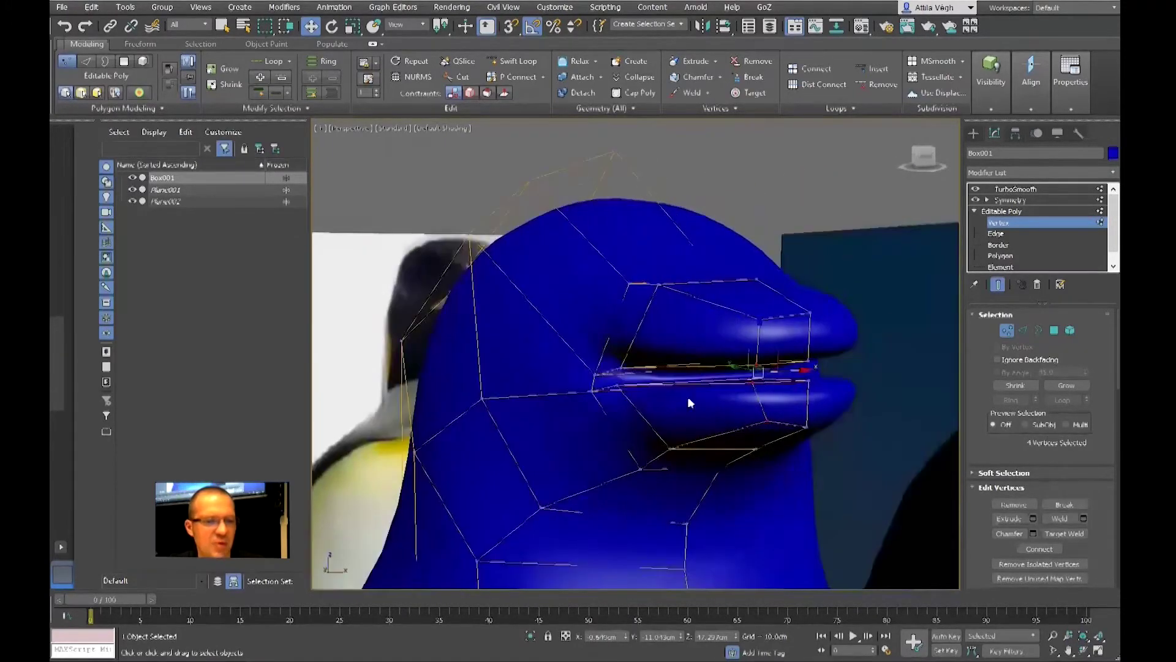
- Move both mouth-corner vertices forward along the beak
left_click(620, 368)
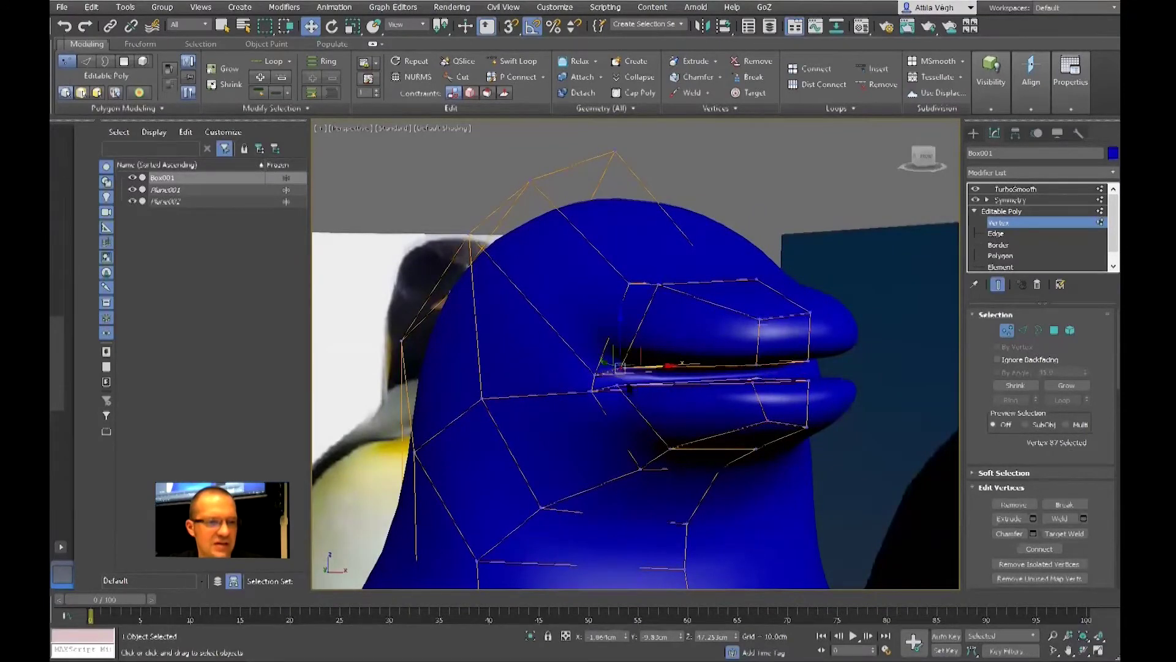
left_click(618, 385, "ctrl")
middle_click_drag(617, 385, 583, 429, "alt")
left_click_drag(660, 374, 692, 379)
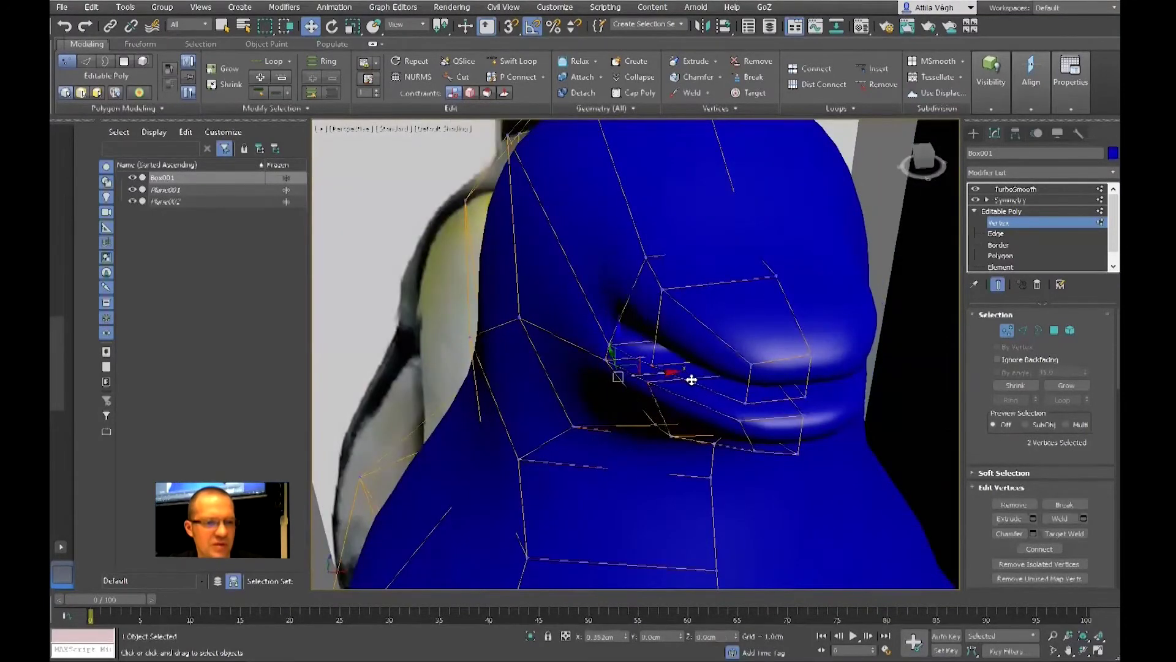
- Turn off Show End Result with edges drawn and select the beak's left-corner vertices
middle_click_drag(698, 386, 676, 308, "alt")
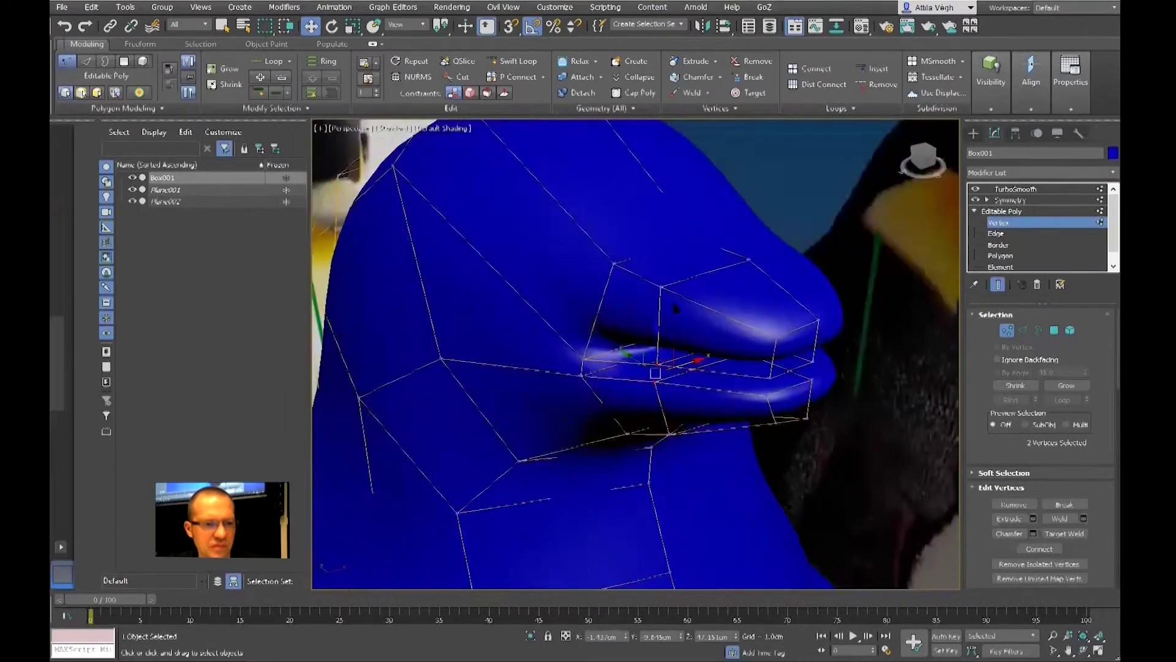
left_click(661, 287, "ctrl")
left_click(672, 433, "ctrl")
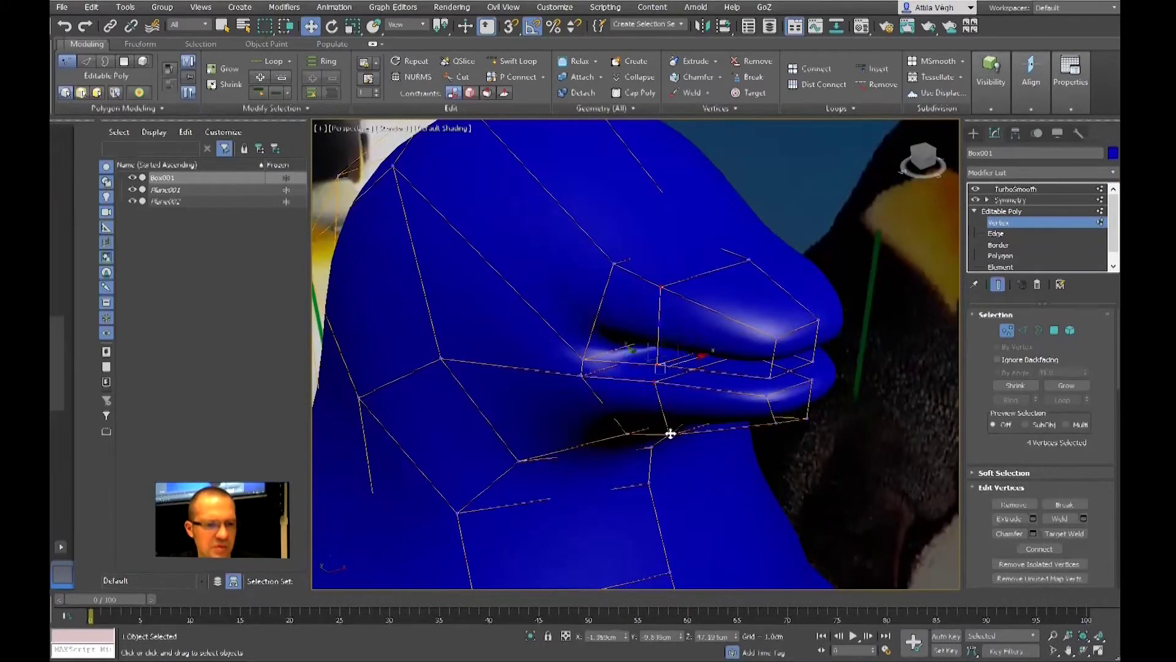
left_click(999, 285)
key("F4")
middle_click_drag(704, 339, 747, 368)
left_click(582, 379)
left_click(582, 397, "ctrl")
middle_click_drag(635, 404, 723, 367, "alt")
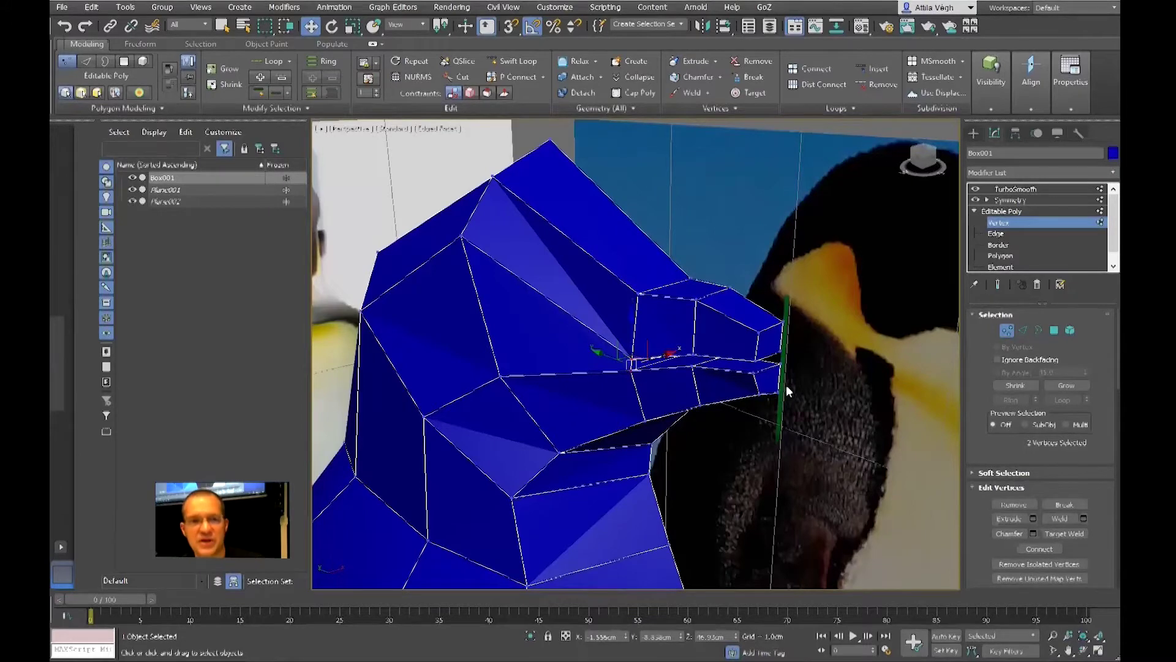
- Compare the smoothed, edge-free beak with the reference from several angles, then enter Polygon level
left_click(998, 286)
middle_click_drag(872, 362, 766, 381, "alt")
key("F4")
scroll(852, 374, "down", 5)
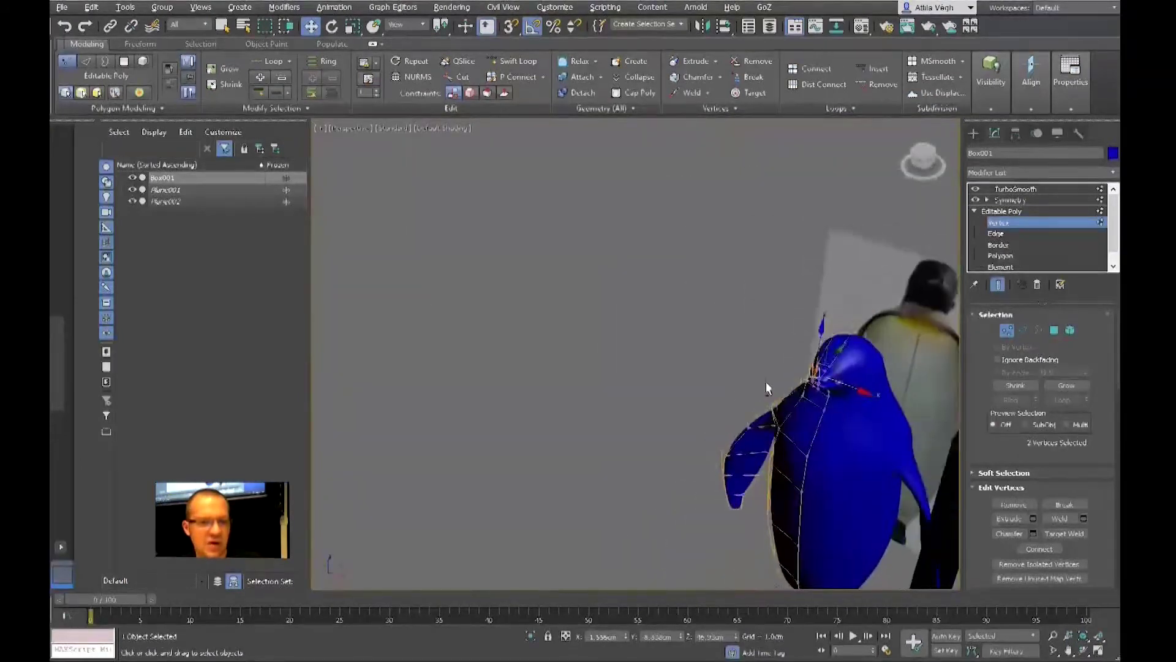
scroll(803, 381, "up", 4)
middle_click_drag(840, 386, 763, 378)
middle_click_drag(763, 379, 896, 382, "alt")
scroll(793, 366, "up", 3)
middle_click_drag(793, 366, 732, 386, "alt")
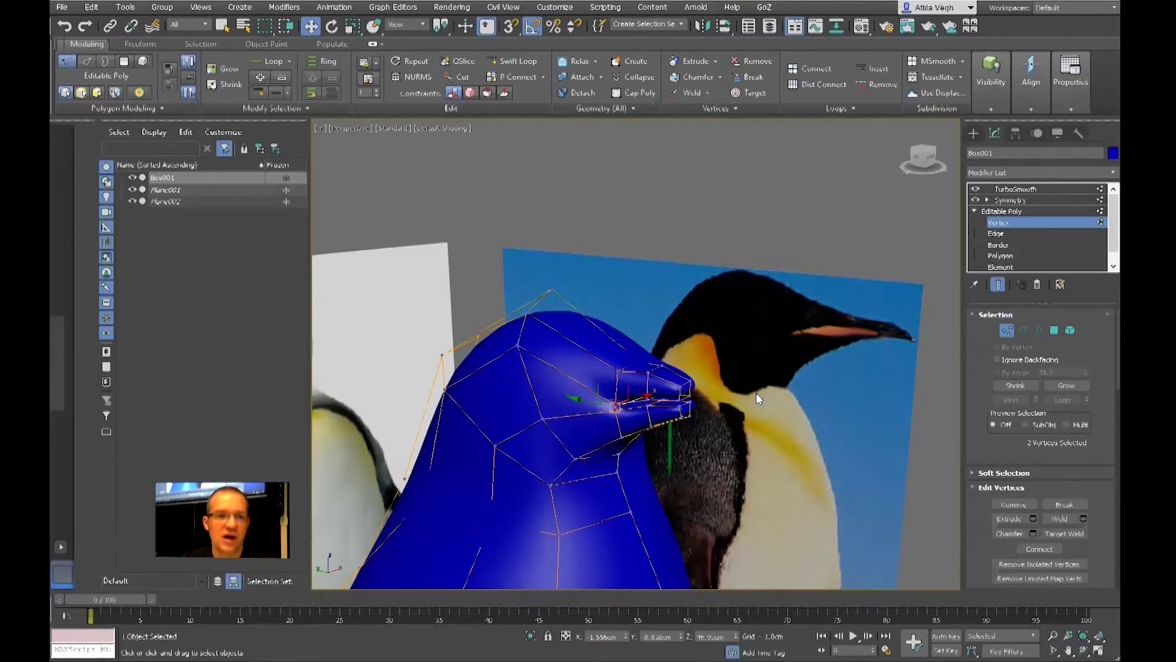
scroll(688, 393, "up", 3)
scroll(687, 393, "down", 3)
left_click(999, 256)
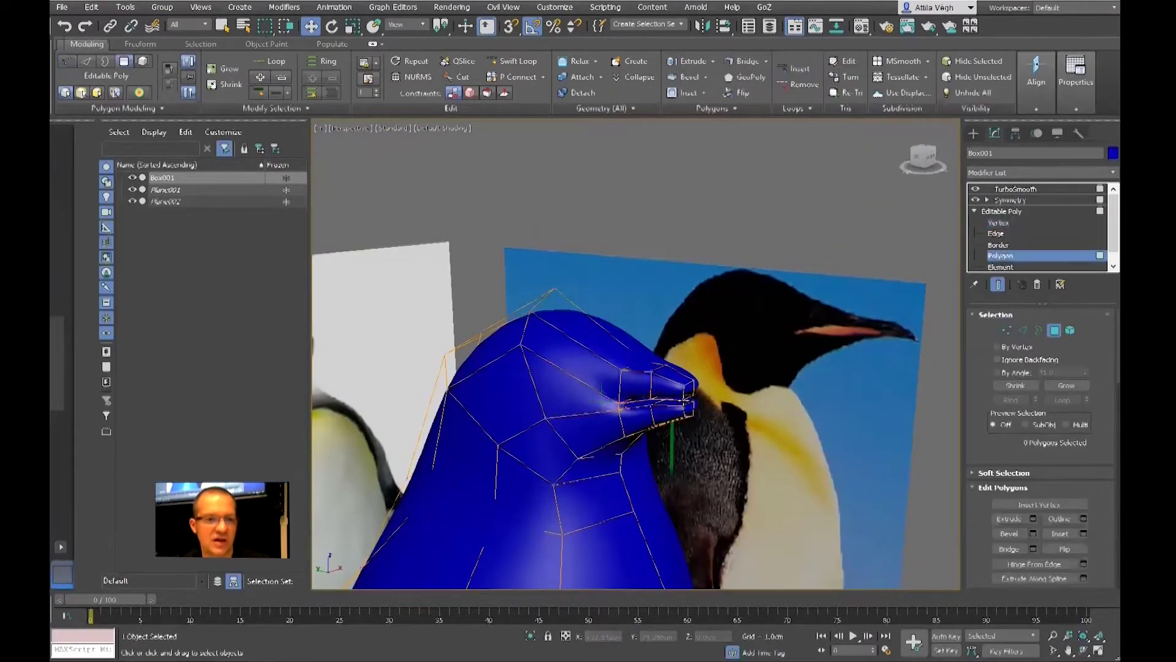
- Select both beak-tip polygons on the cage and extrude them further outward
left_click(695, 395)
left_click(689, 407, "ctrl")
middle_click_drag(718, 420, 716, 431, "alt")
scroll(715, 432, "up", 4)
scroll(720, 432, "down", 2)
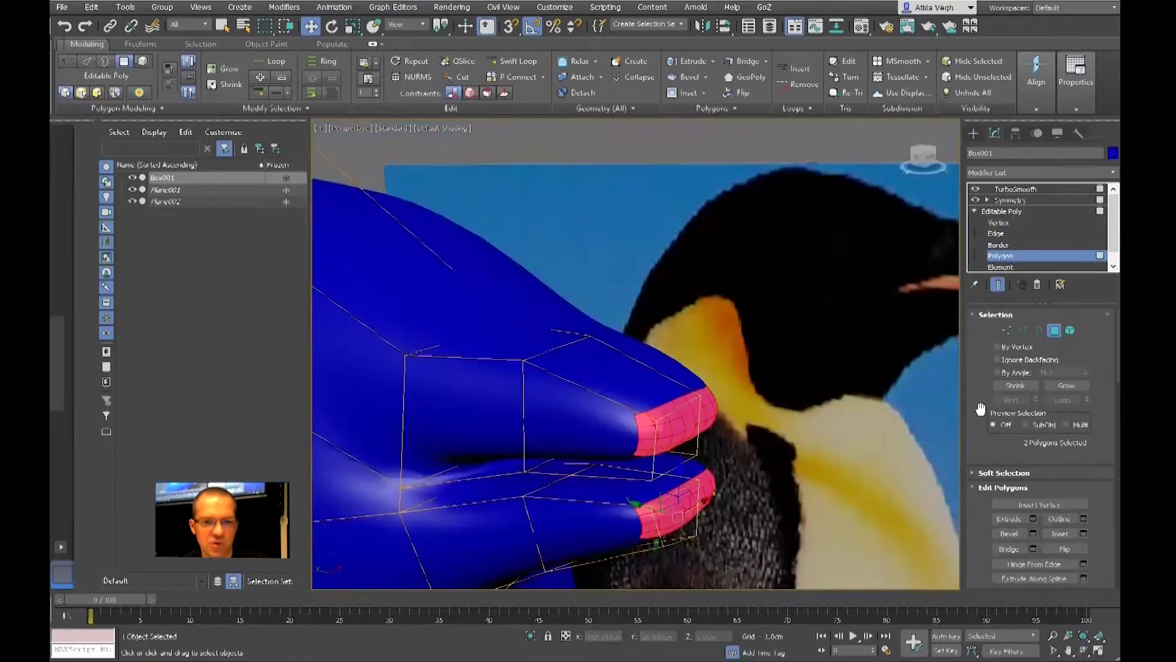
left_click(998, 285)
key("F4")
scroll(766, 370, "up", 3)
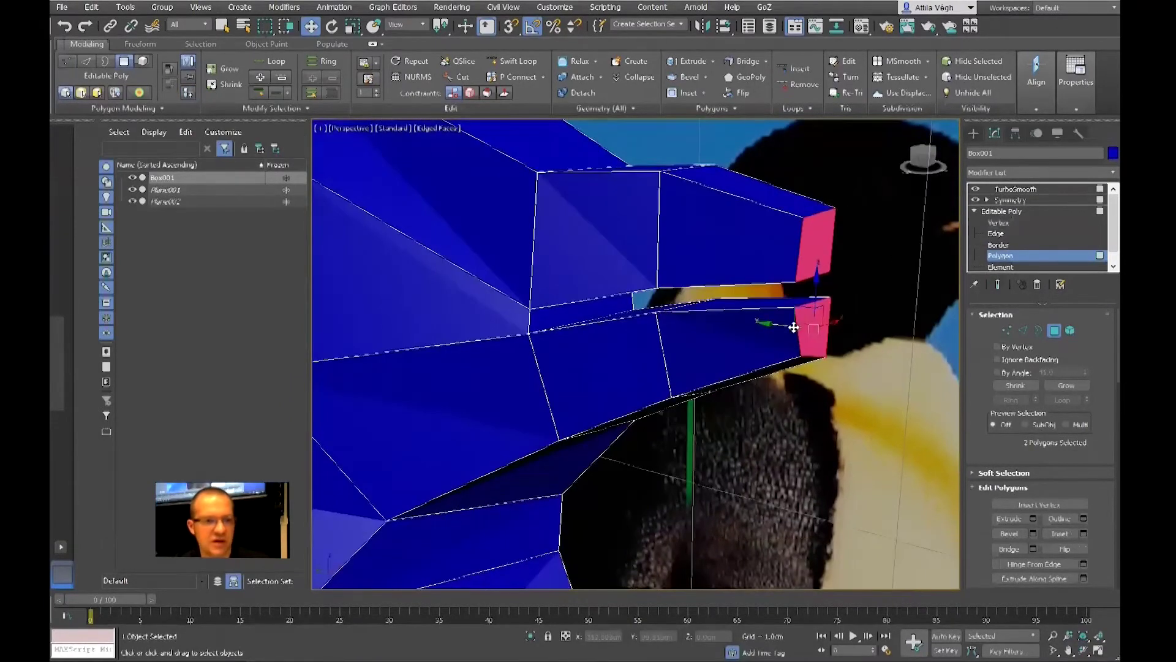
middle_click_drag(794, 327, 727, 362, "alt")
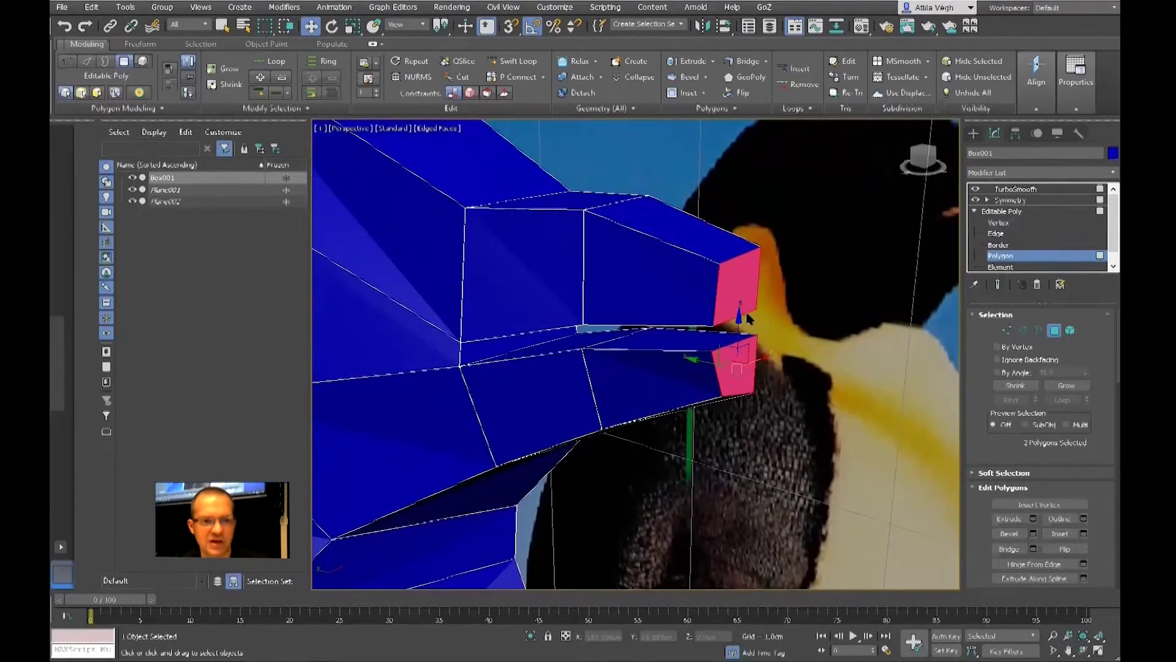
key("shift+e")
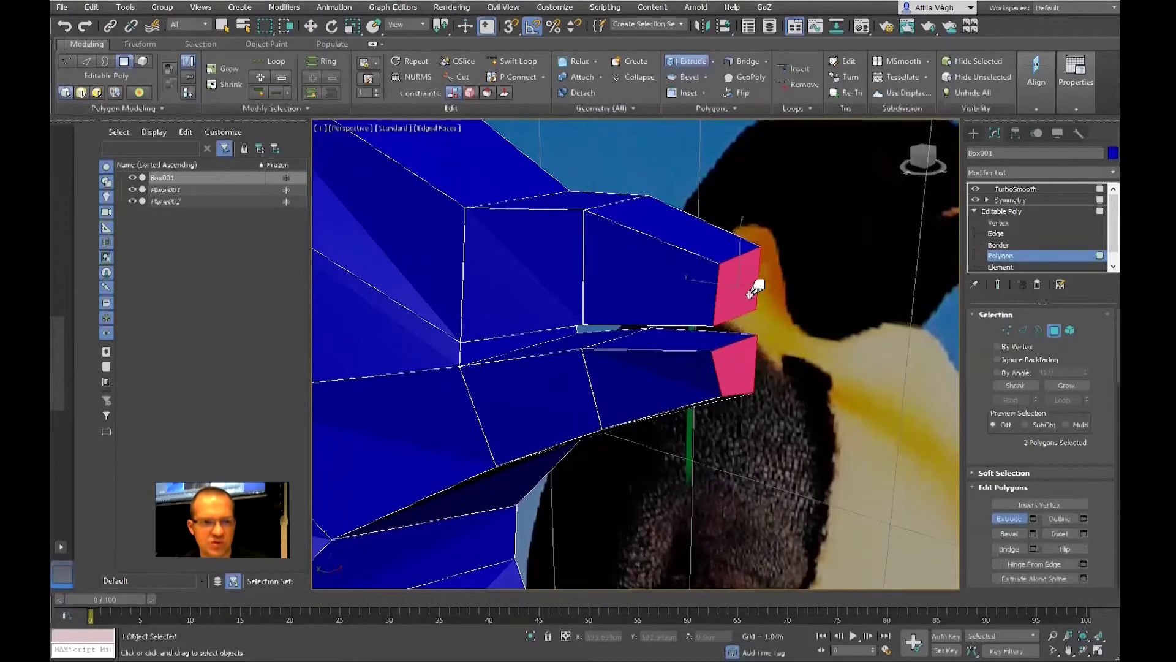
left_click_drag(759, 288, 760, 275)
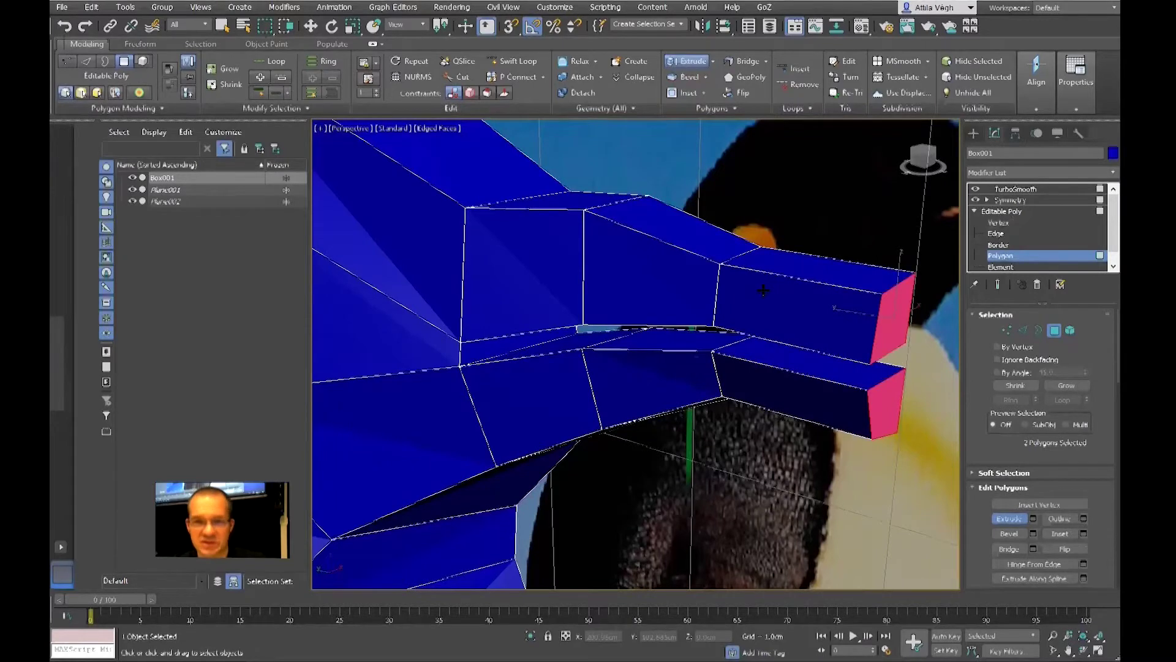
- In the Left view, move the extruded end faces back and slightly up
key("l")
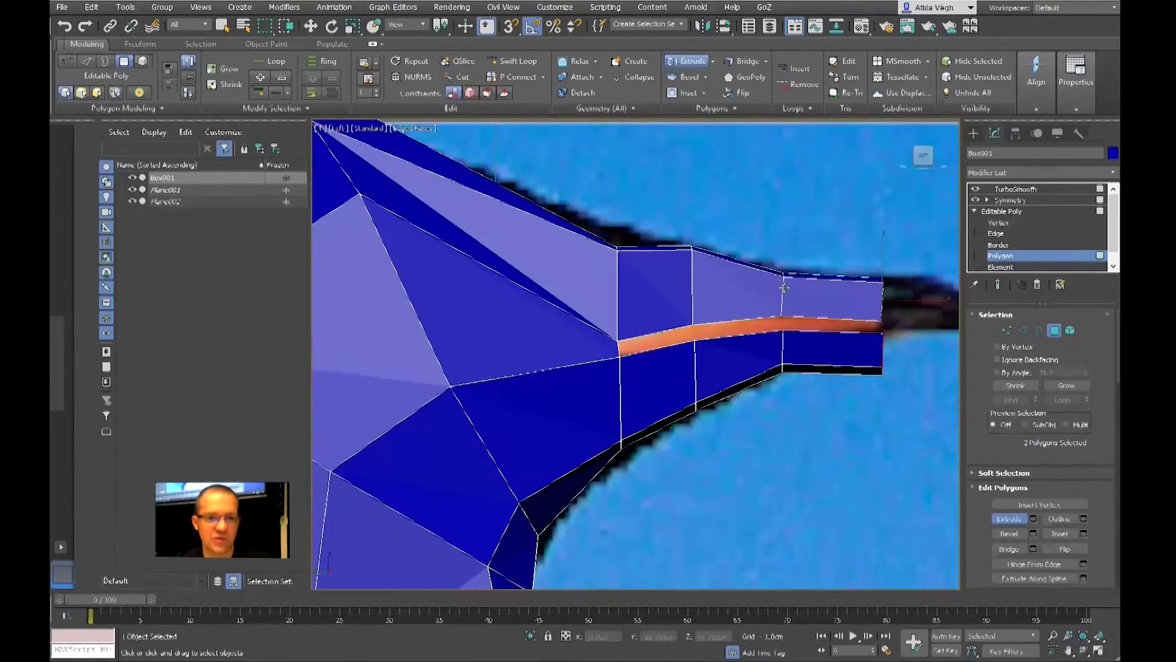
key("w")
left_click_drag(821, 338, 797, 335)
scroll(798, 415, "up", 3)
middle_click_drag(801, 417, 815, 440)
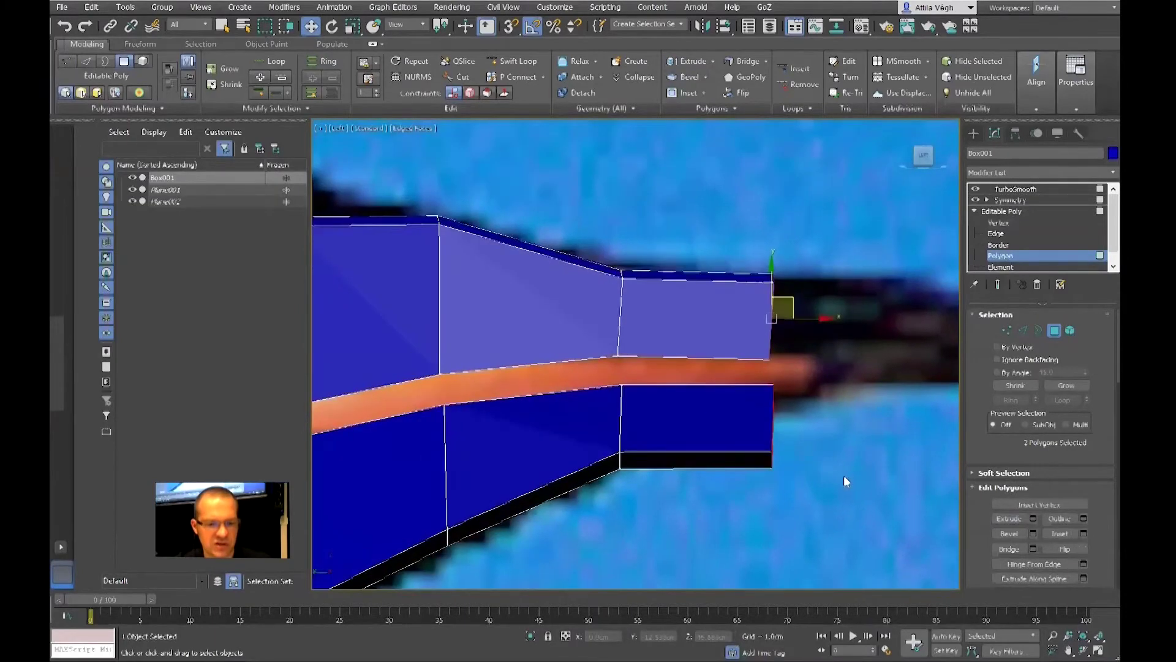
- Reposition the beak-end vertices to taper the tip downward, then show the smoothed mesh
key("1")
left_click_drag(738, 479, 755, 435)
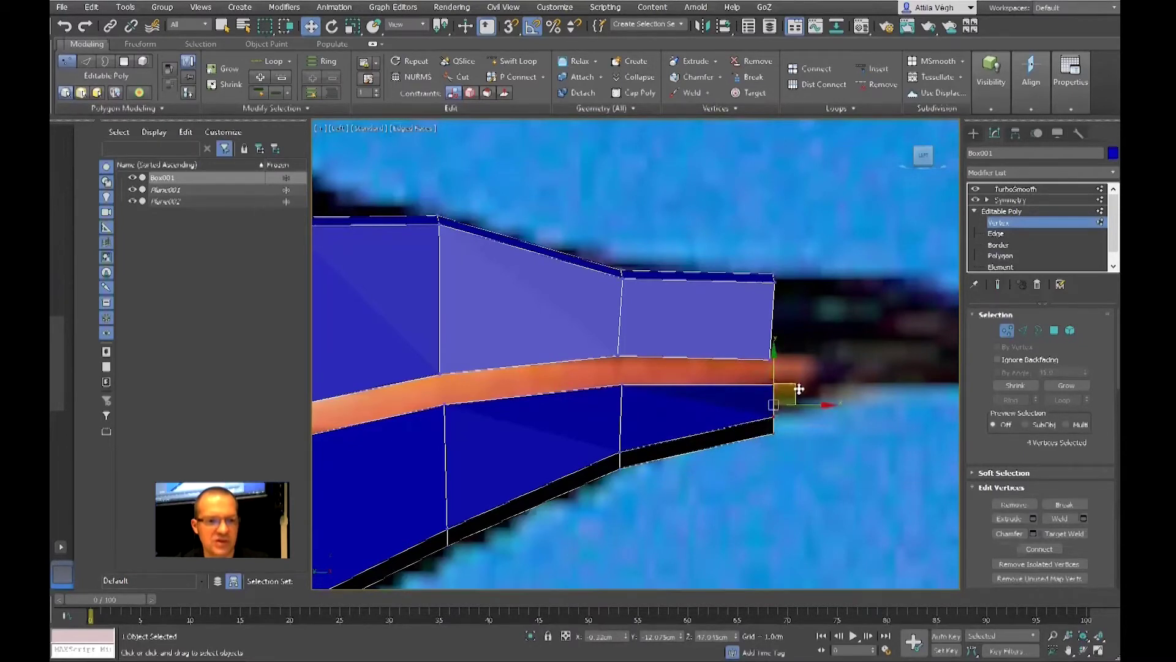
left_click_drag(788, 386, 782, 375)
left_click_drag(814, 233, 741, 299)
left_click_drag(774, 243, 775, 265)
left_click_drag(744, 366, 745, 366)
scroll(773, 363, "down", 2)
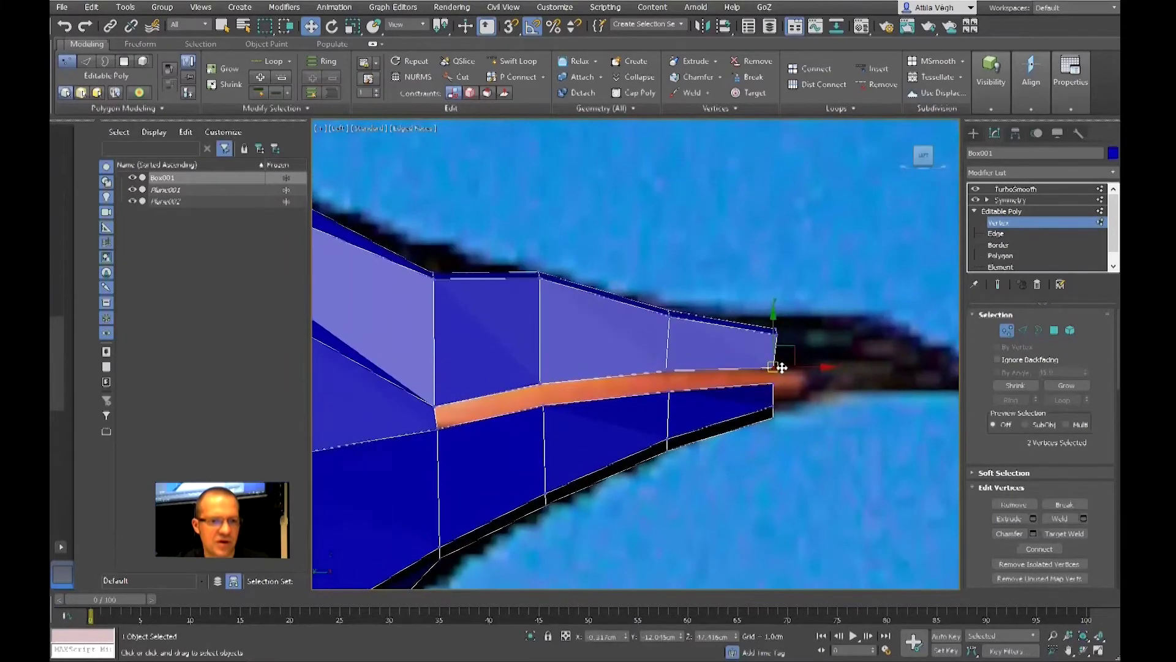
middle_click_drag(783, 367, 755, 363)
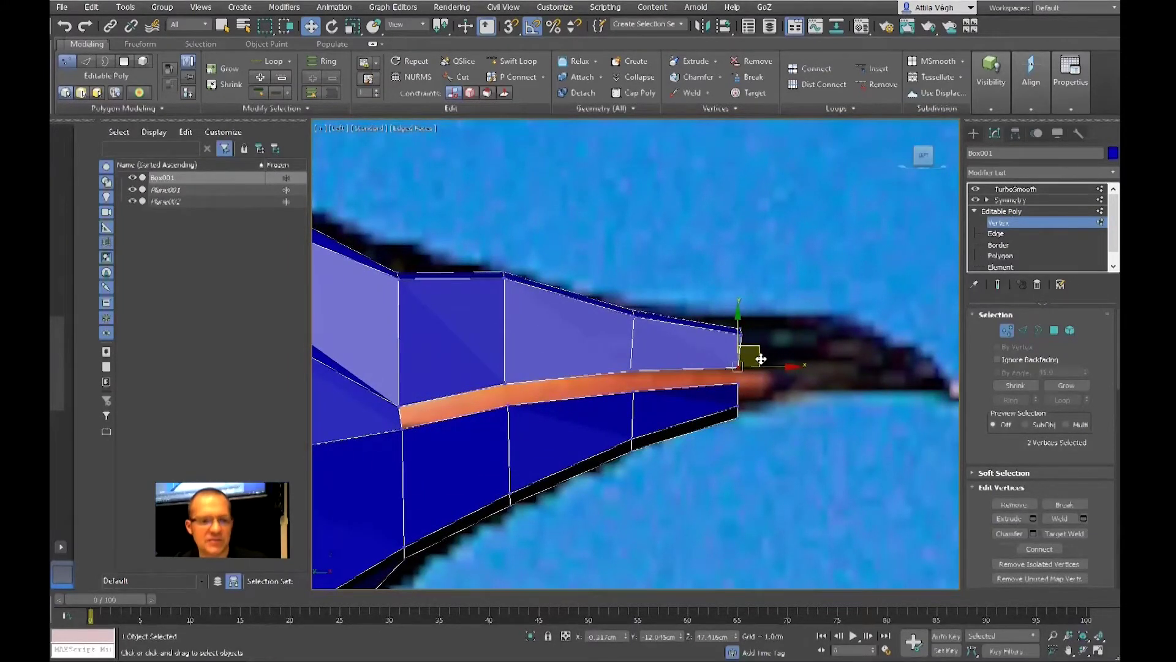
key("p")
mouse_move(794, 336)
middle_mouse_down("alt")
mouse_move(701, 370)
mouse_move(737, 372)
mouse_move(768, 431)
mouse_move(785, 339)
middle_mouse_up("alt")
left_click(999, 281)
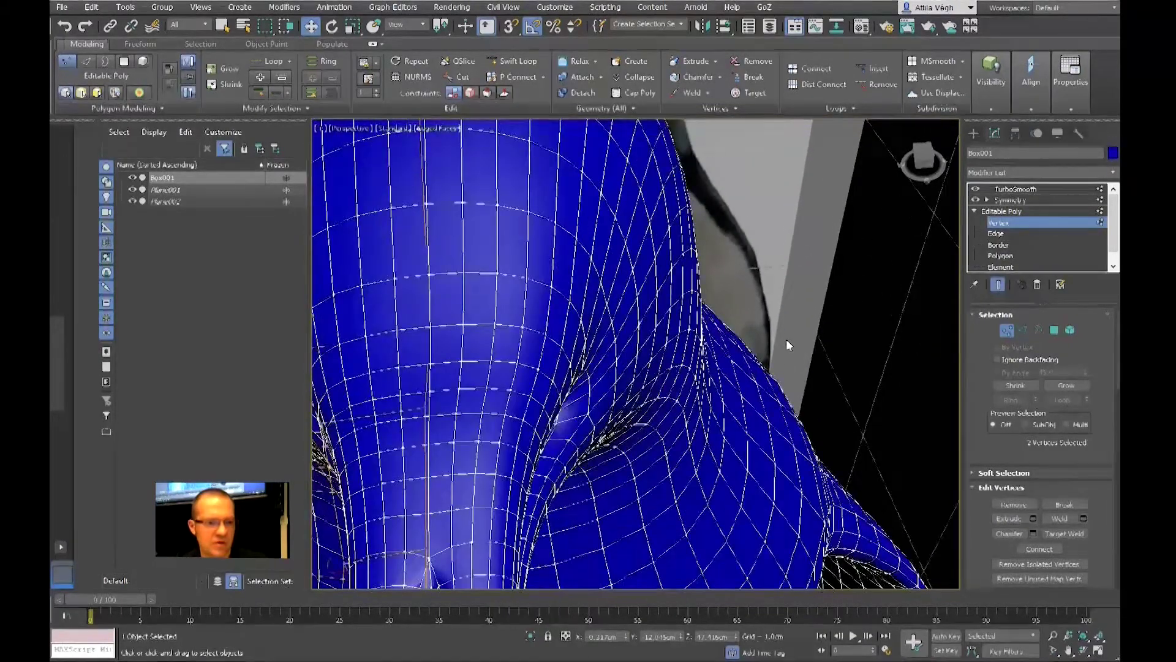
- Delete the upper and lower front beak-tip polygons, then show the smoothed result
scroll(786, 340, "down", 5)
scroll(765, 382, "up", 1)
scroll(746, 358, "up", 4)
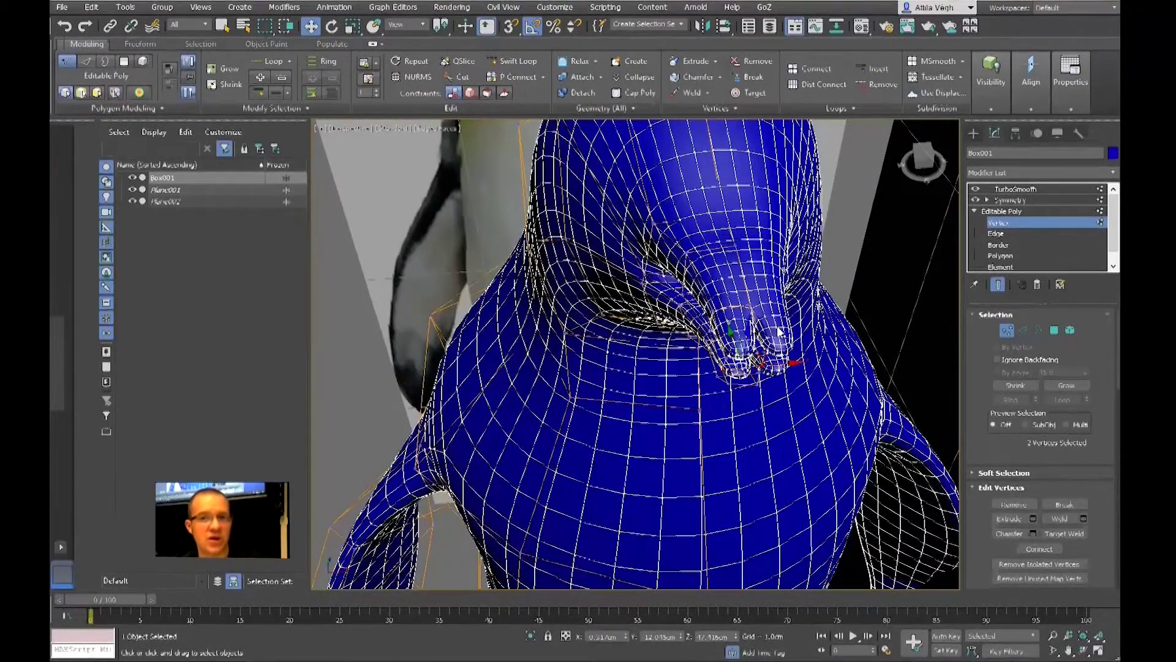
left_click(1001, 255)
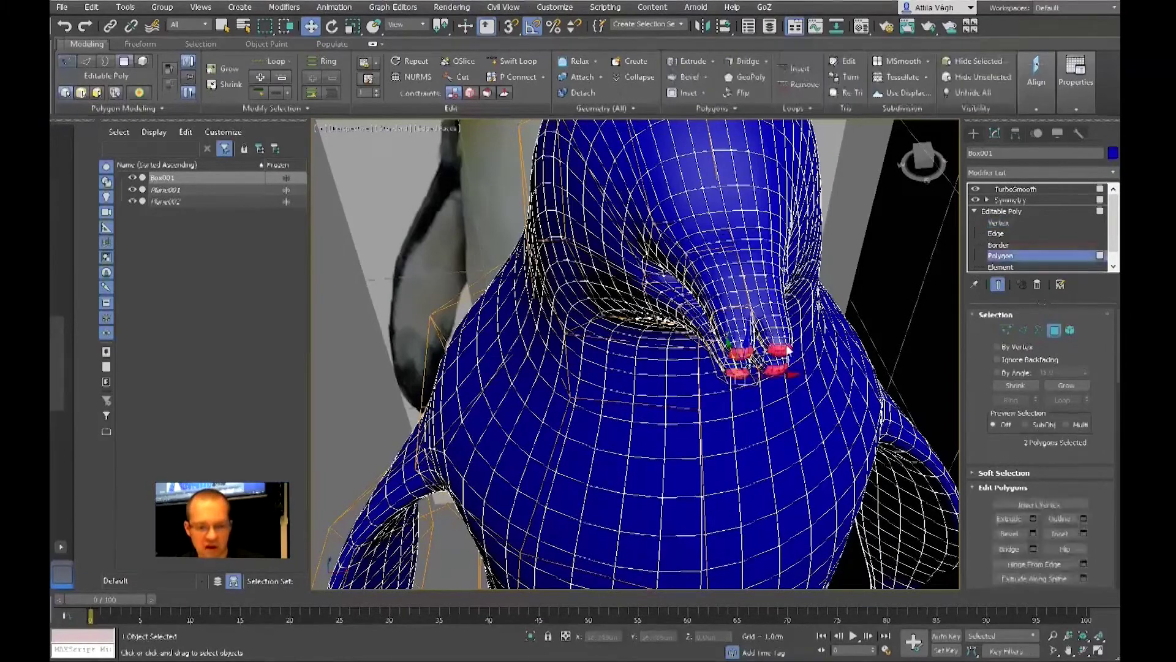
left_click(998, 285)
scroll(768, 379, "up", 5)
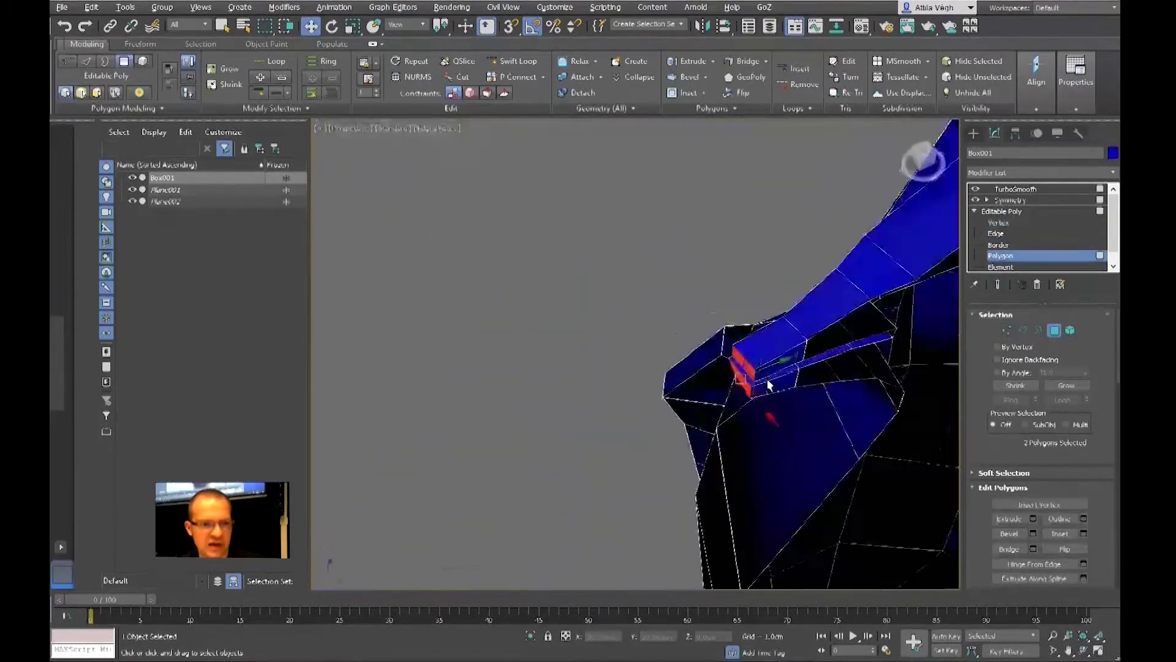
left_click(789, 359)
left_click(777, 386, "ctrl")
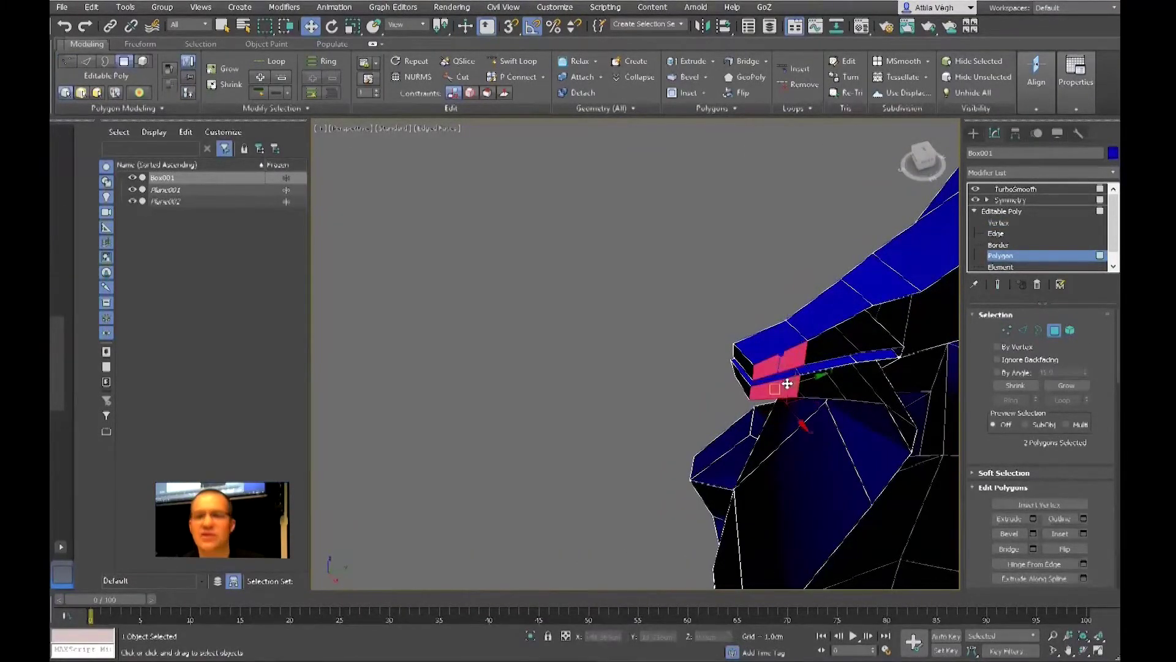
key("Delete")
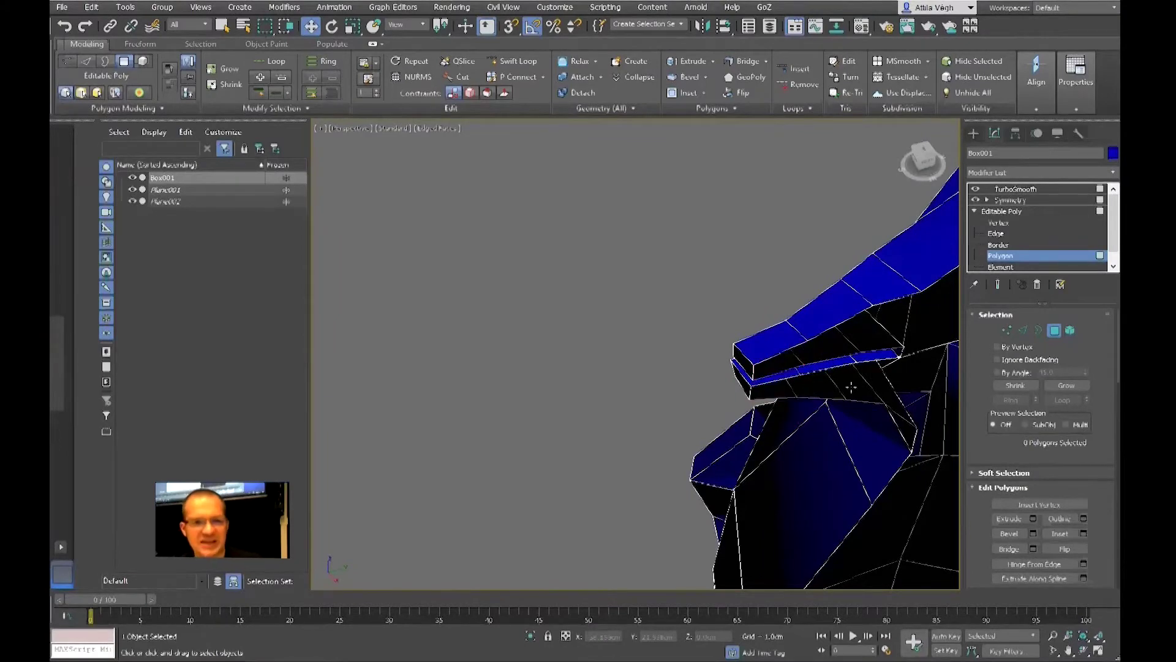
left_click(999, 285)
- Inspect the longer tapered beak around the penguin and return to Vertex level
scroll(782, 355, "down", 8)
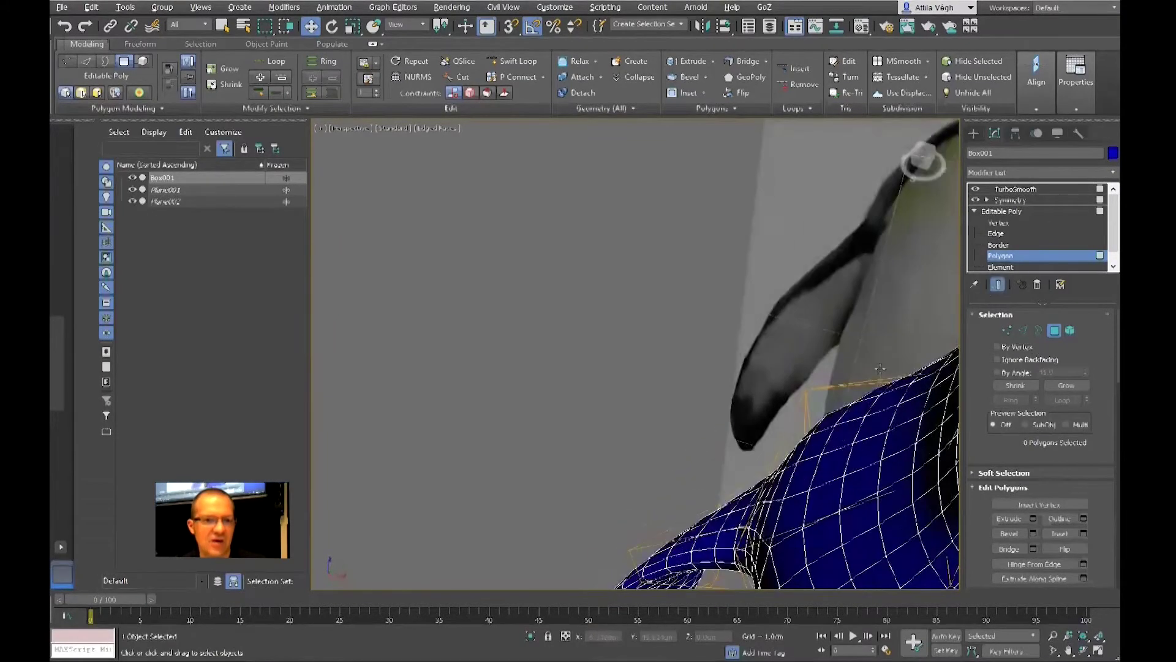
middle_click_drag(781, 355, 802, 368, "alt")
scroll(777, 352, "up", 10)
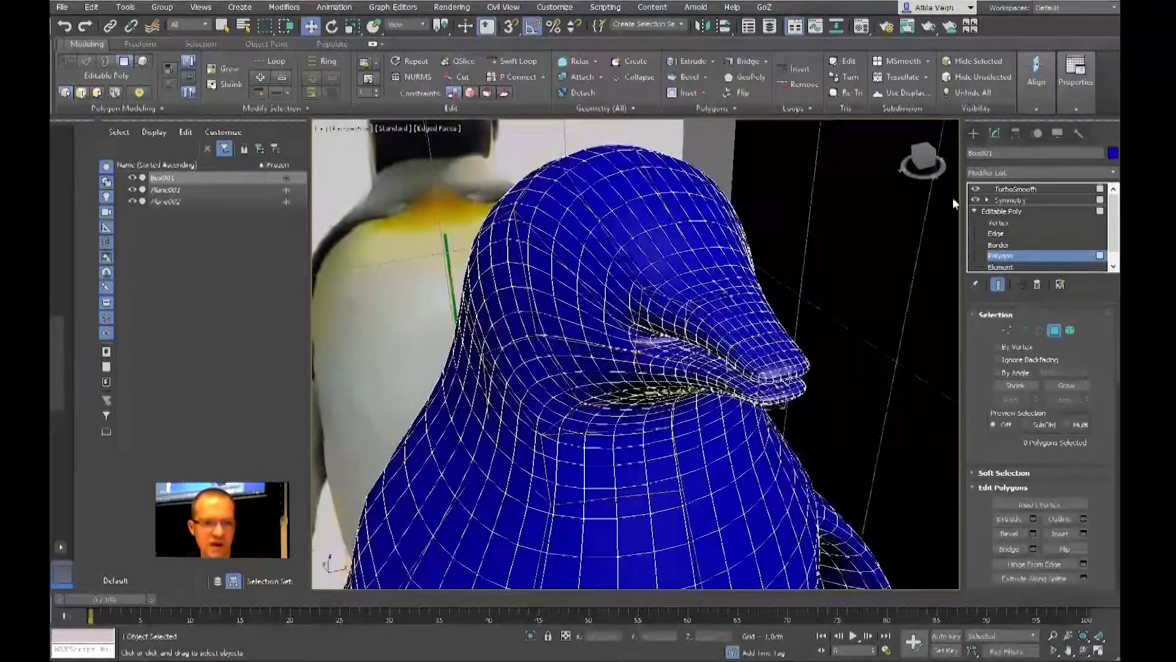
left_click(999, 223)
- Select four beak-tip vertices and move them along the beak's length on the X axis
left_click(758, 381)
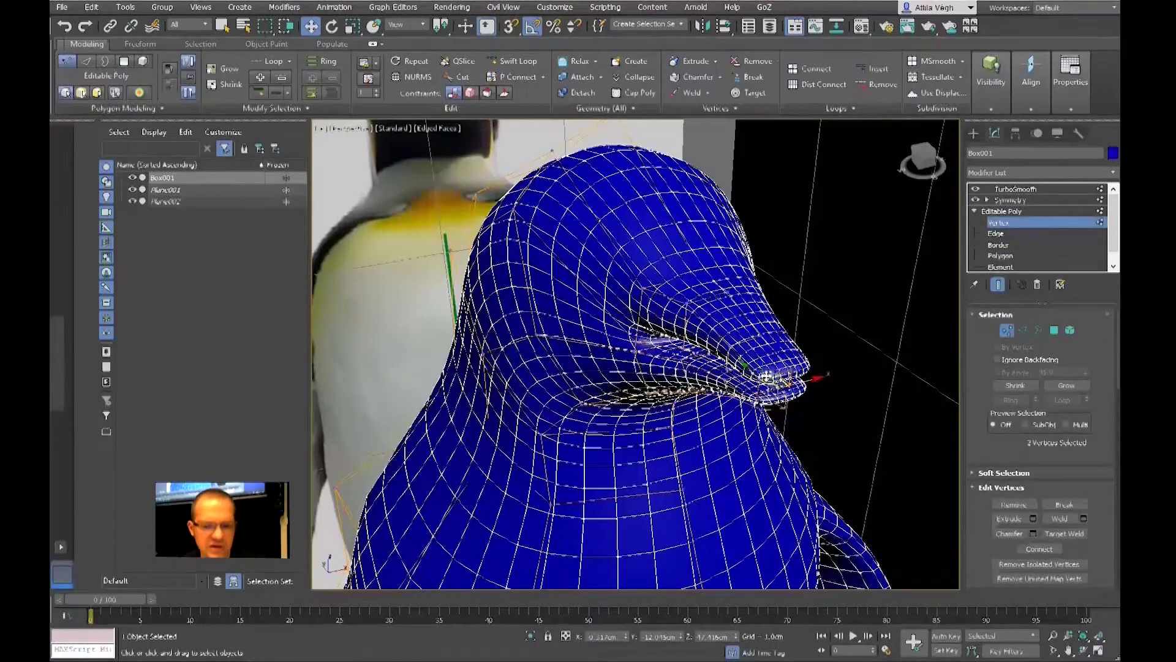
key("F4")
left_click(754, 398, "ctrl")
left_click(753, 403, "ctrl")
left_click(761, 409, "ctrl")
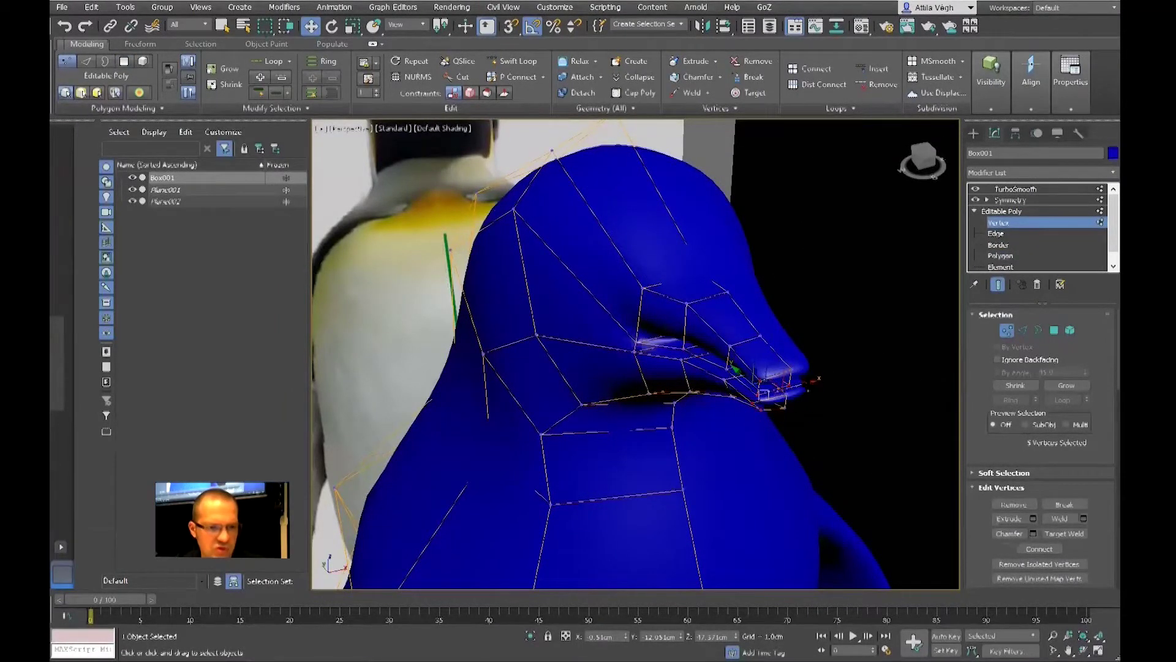
mouse_move(782, 389)
middle_mouse_down("alt")
mouse_move(796, 392)
mouse_move(800, 361)
mouse_move(792, 385)
middle_mouse_up("alt")
left_click(787, 385, "alt")
left_click_drag(772, 394, 787, 394)
middle_click_drag(787, 394, 765, 374, "alt")
- Switch to Polygon level and select the upper and lower beak tip faces
left_click(1000, 255)
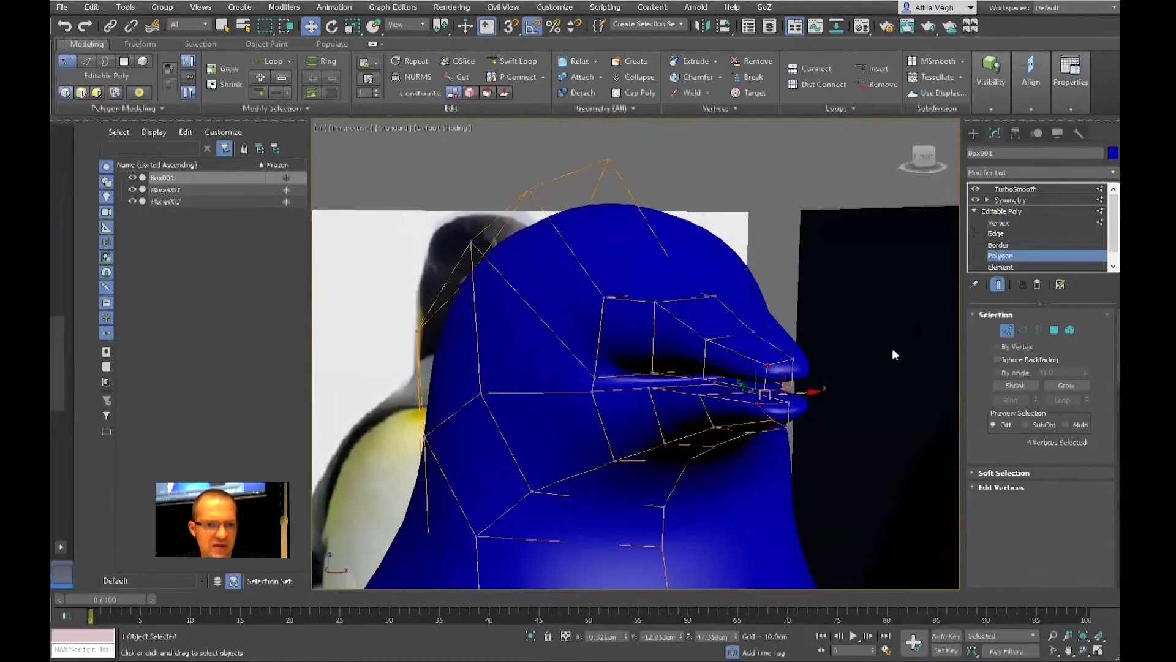
left_click(788, 369)
left_click(780, 410, "ctrl")
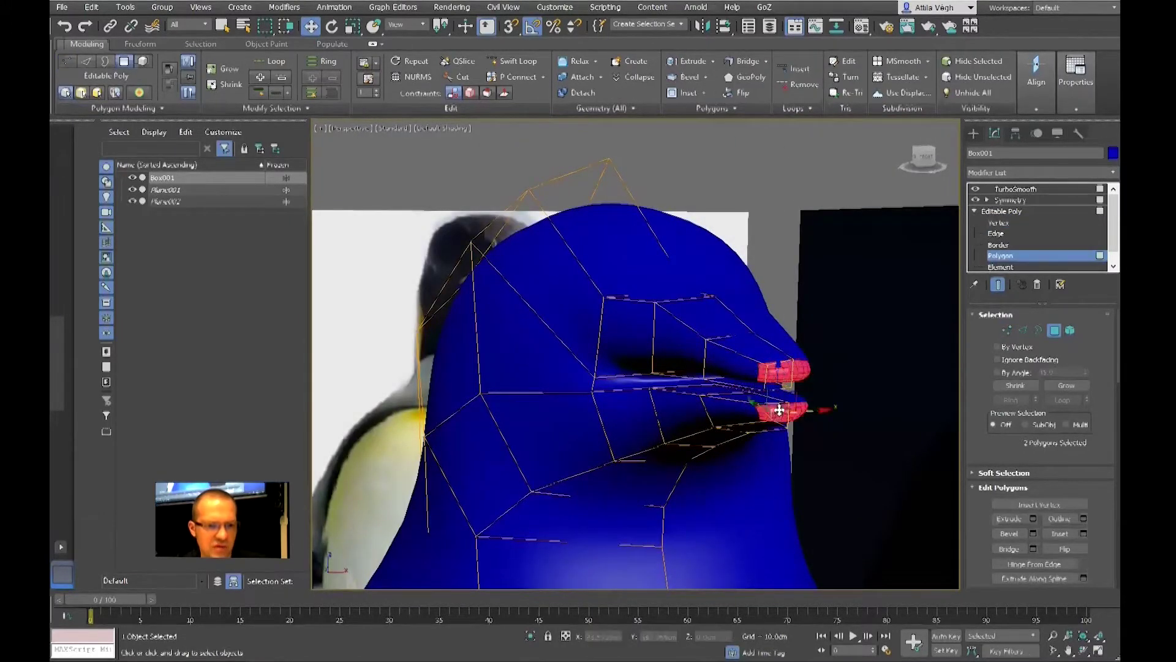
- With Show End Result off, extrude both beak tip faces slightly outward
left_click(997, 285)
key("F4")
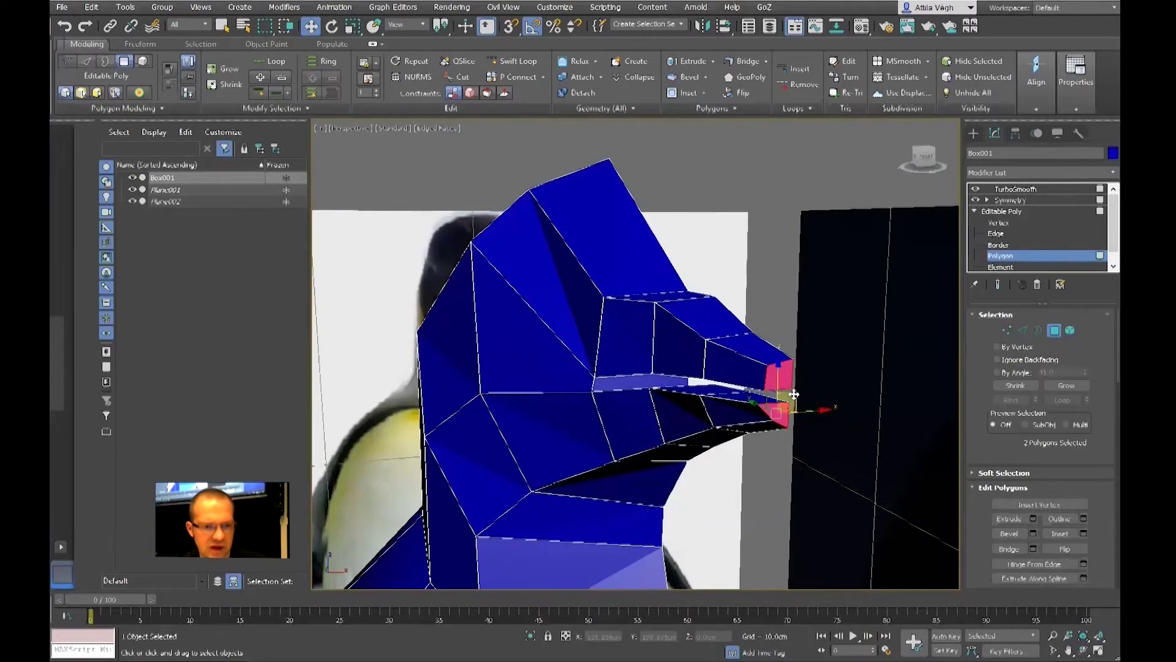
key("shift+e")
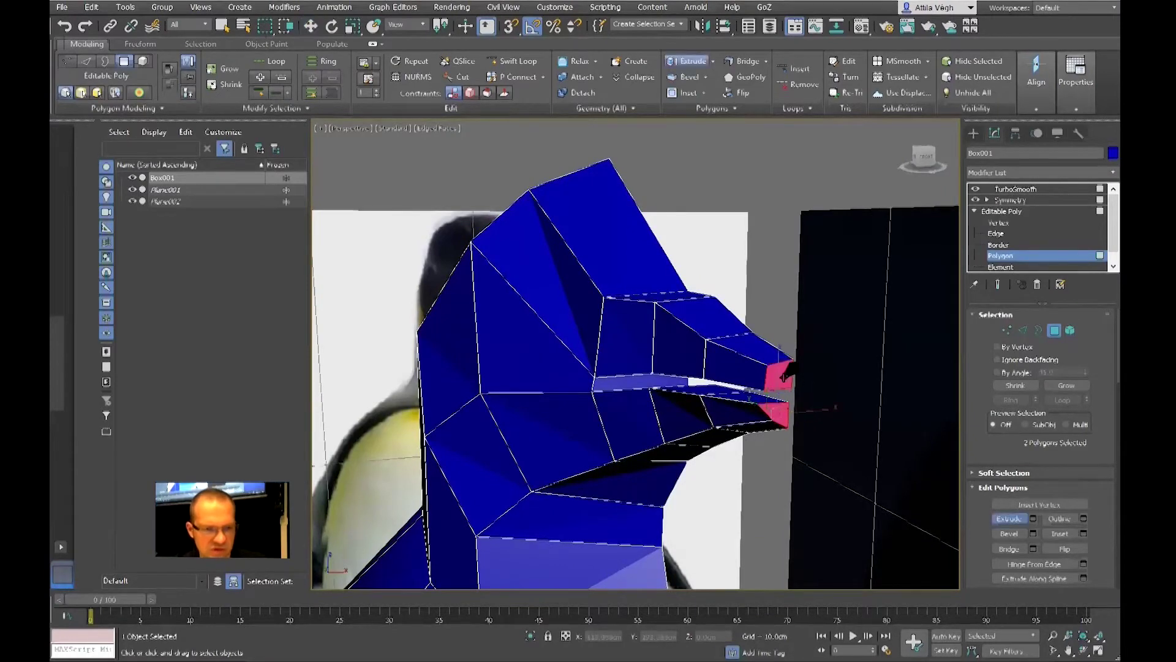
left_click_drag(790, 368, 784, 375)
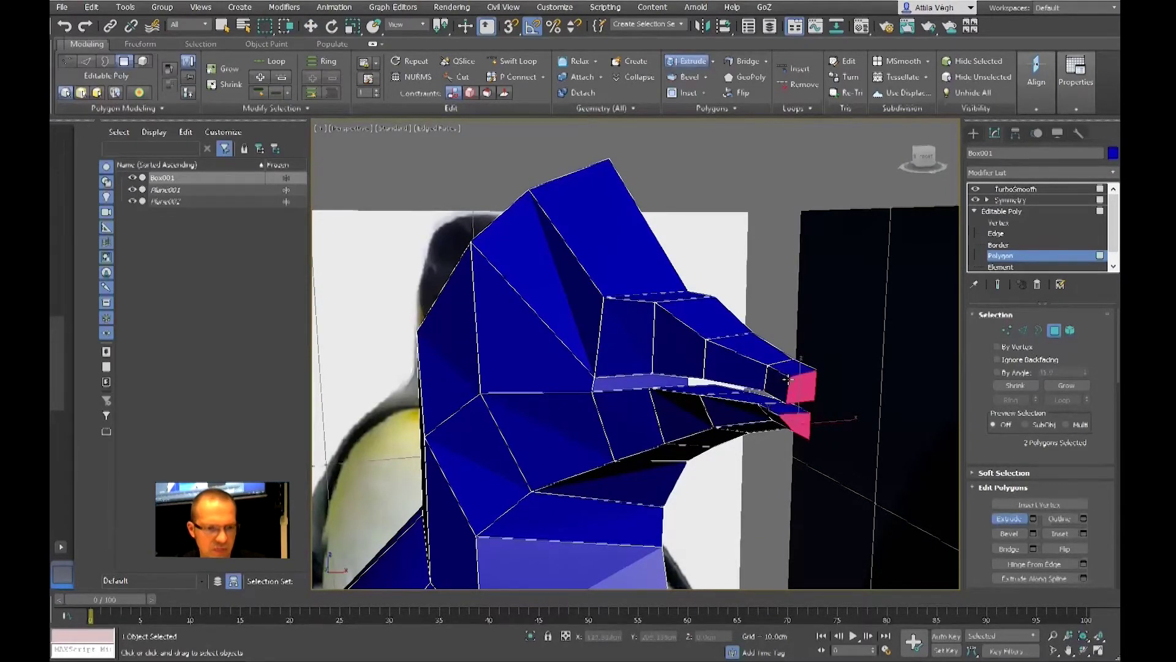
middle_click_drag(785, 376, 815, 387, "alt")
key("w")
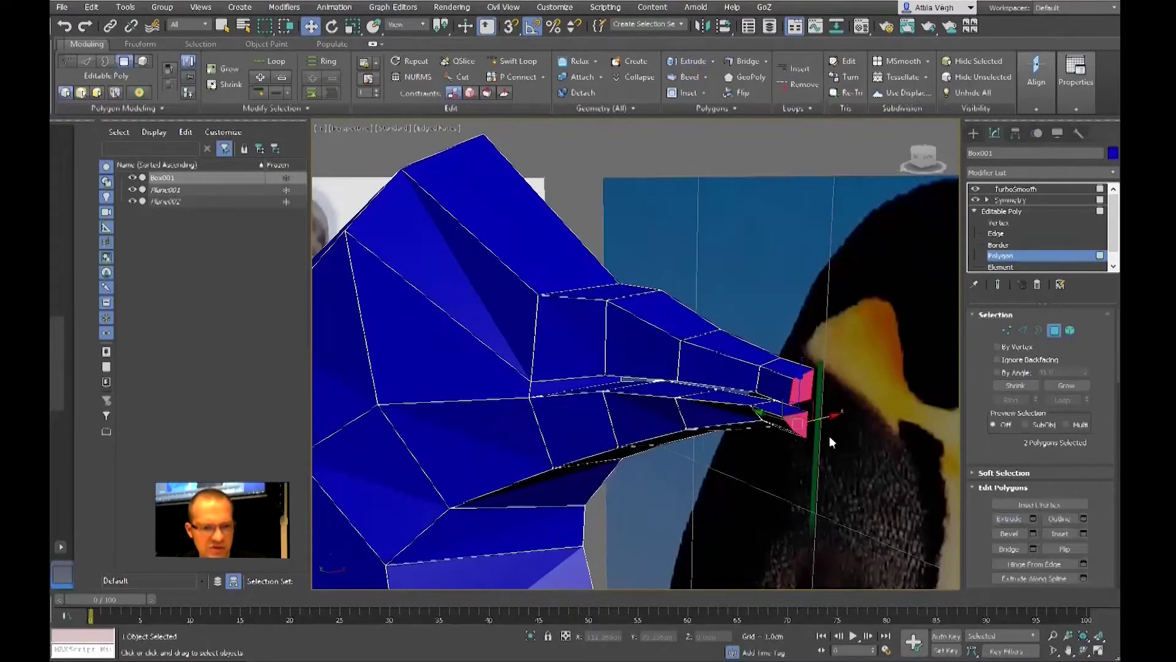
- Scale the beak tip faces down to taper the beak and nudge them sideways
key("r")
left_click_drag(800, 423, 811, 457)
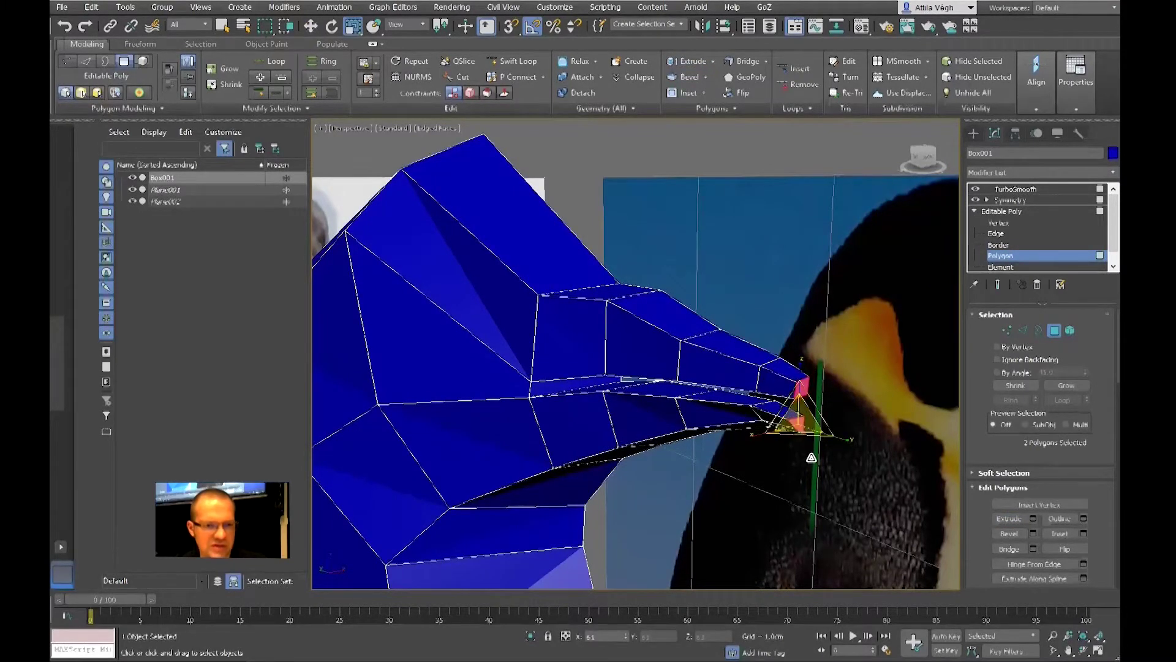
key("w")
middle_click_drag(833, 435, 788, 439, "alt")
left_click(997, 284)
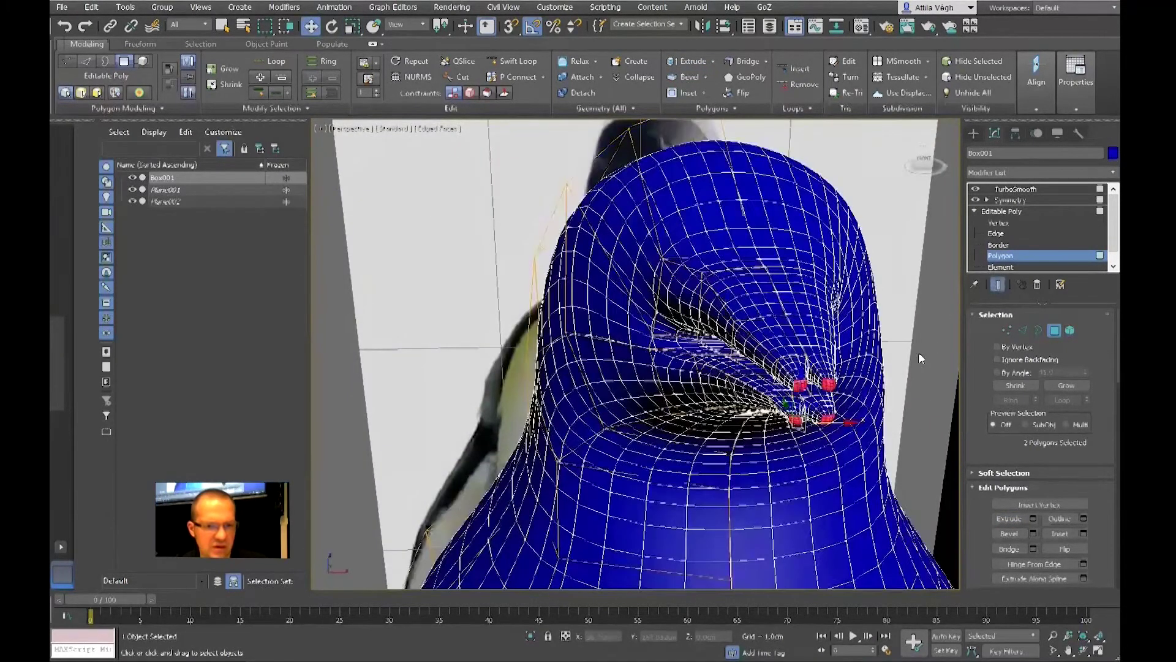
middle_click_drag(919, 358, 838, 397, "alt")
left_click_drag(840, 426, 848, 428)
- Check the low-poly beak tip from the side, then clear the face selection
middle_click_drag(846, 424, 913, 398, "alt")
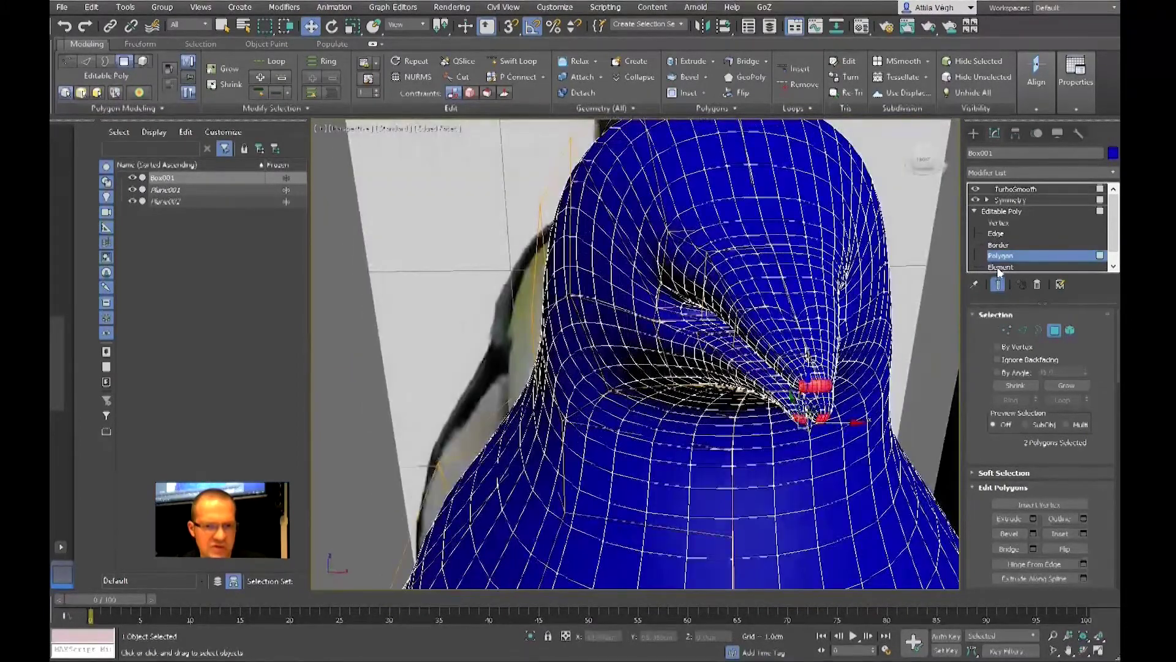
left_click(998, 286)
middle_click_drag(848, 360, 742, 350, "alt")
left_click(544, 339)
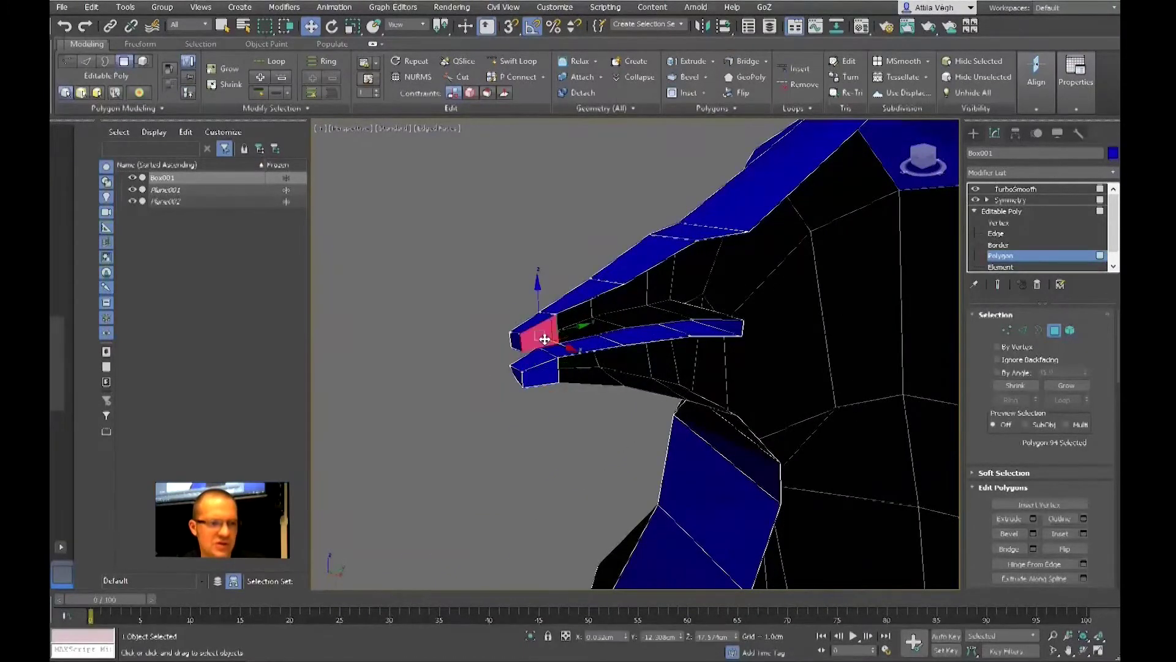
left_click(541, 371, "ctrl")
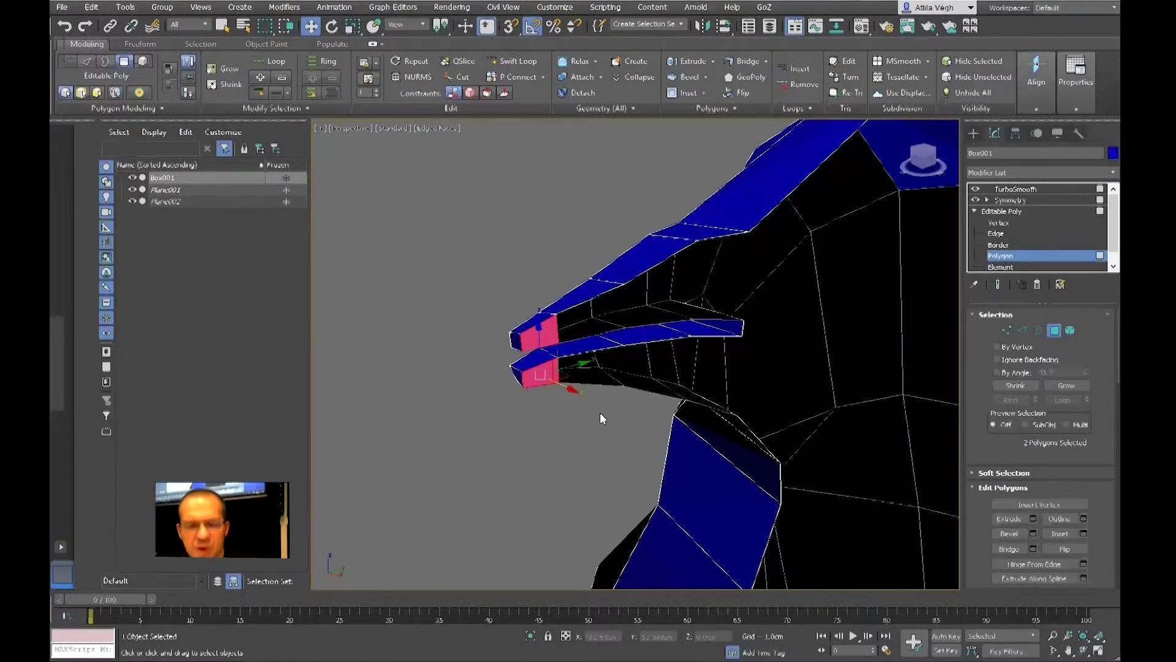
left_click(572, 435)
middle_click_drag(589, 424, 633, 429, "alt")
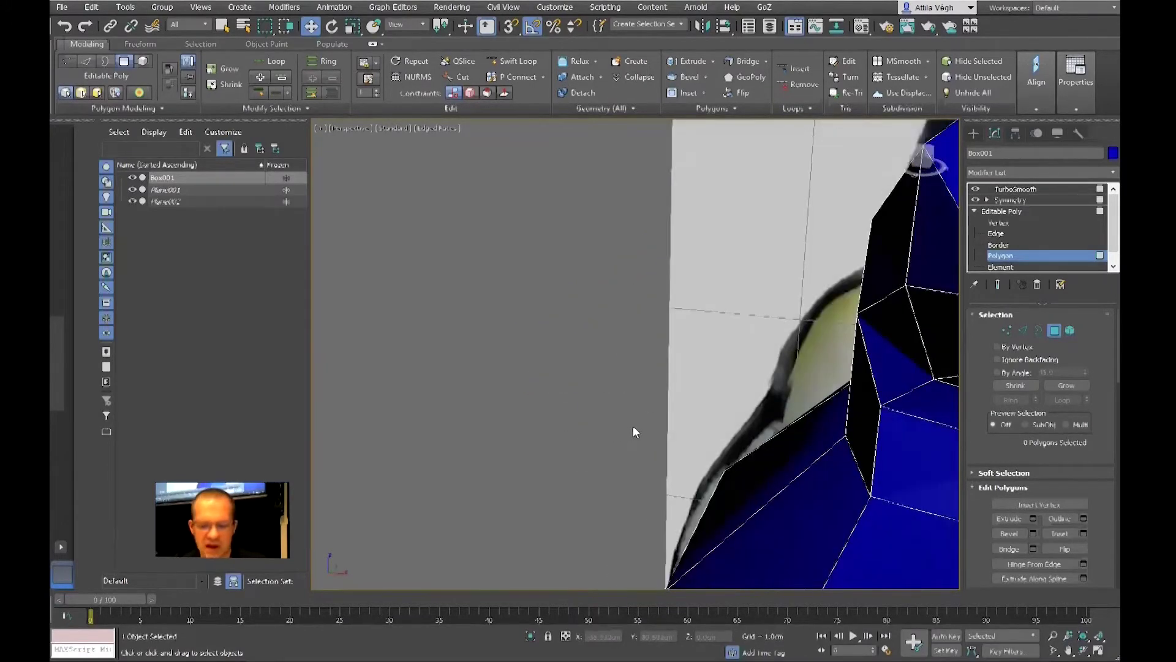
- In the Left view, stretch the beak tip vertices forward to the photo's tip and lower the upper ones
key("l")
scroll(803, 275, "up", 5)
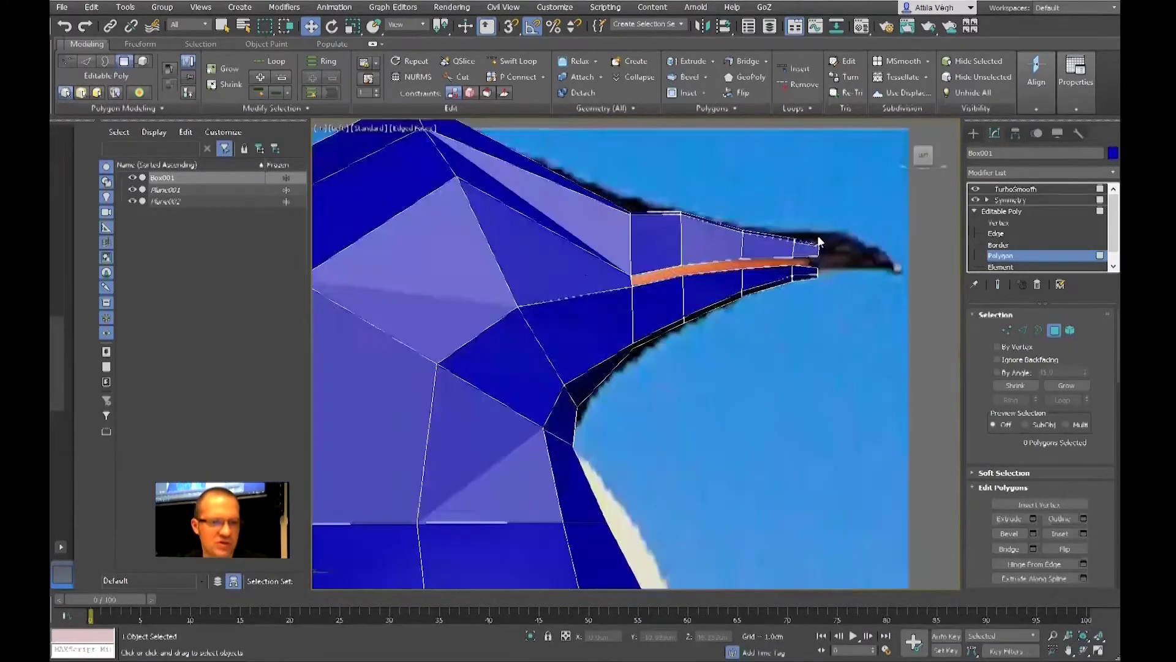
middle_click_drag(819, 236, 780, 270)
scroll(782, 270, "up", 3)
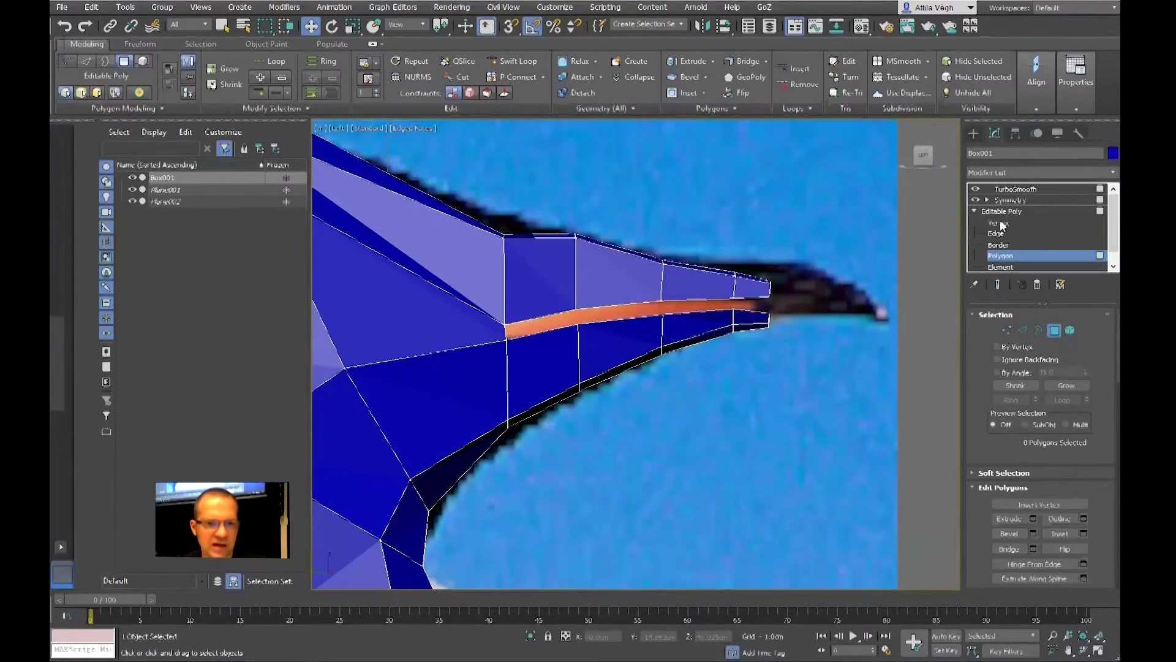
left_click(1041, 222)
mouse_move(800, 308)
left_mouse_down()
mouse_move(865, 299)
mouse_move(812, 299)
left_mouse_up()
left_click_drag(834, 254, 834, 260)
- Move the lower tip vertices forward and up to meet the reference beak point, then insert an edge loop across the tip
left_click(749, 271)
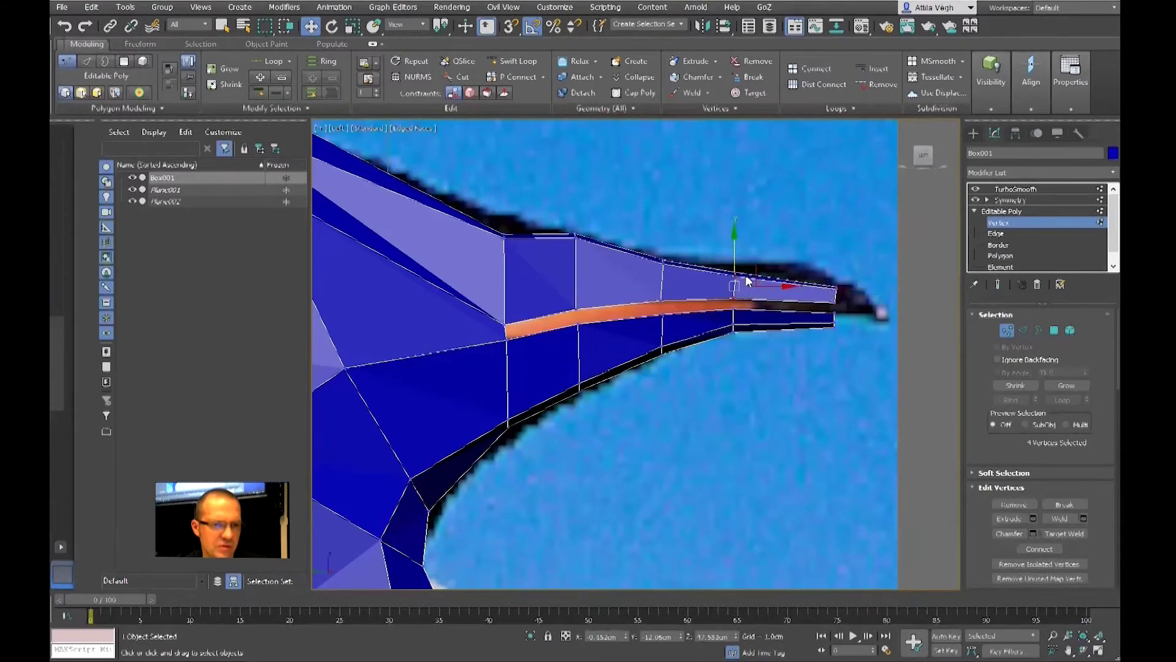
left_click_drag(723, 350, 770, 297)
scroll(791, 318, "up", 3)
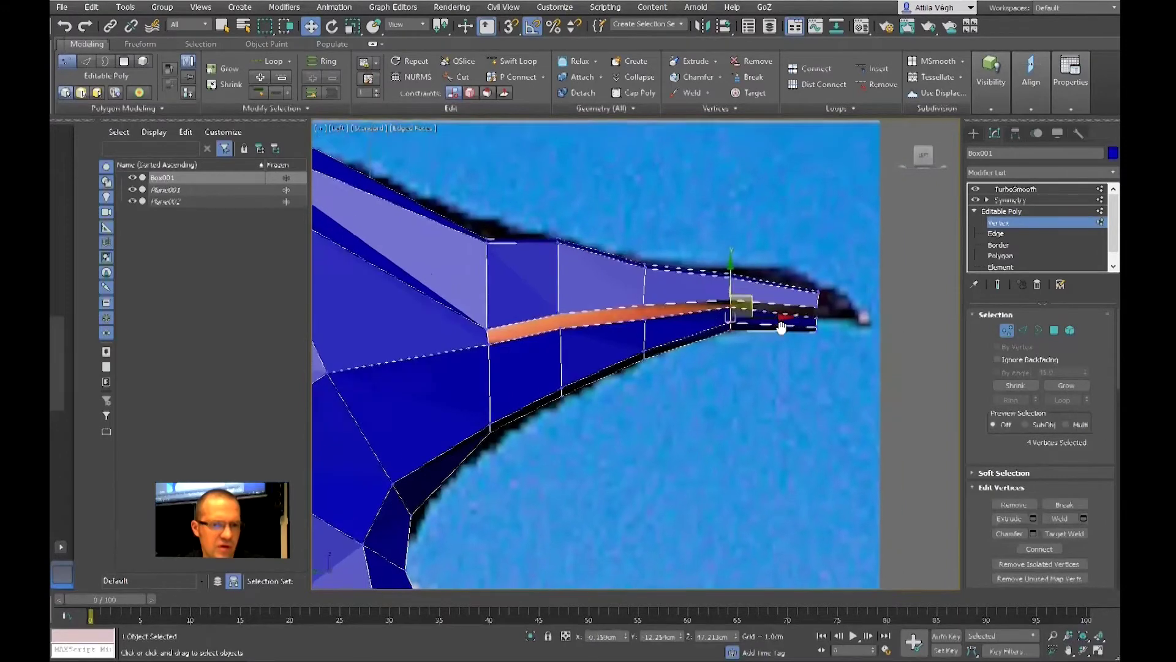
left_click(821, 330)
left_click_drag(837, 311, 837, 299)
scroll(716, 255, "down", 3)
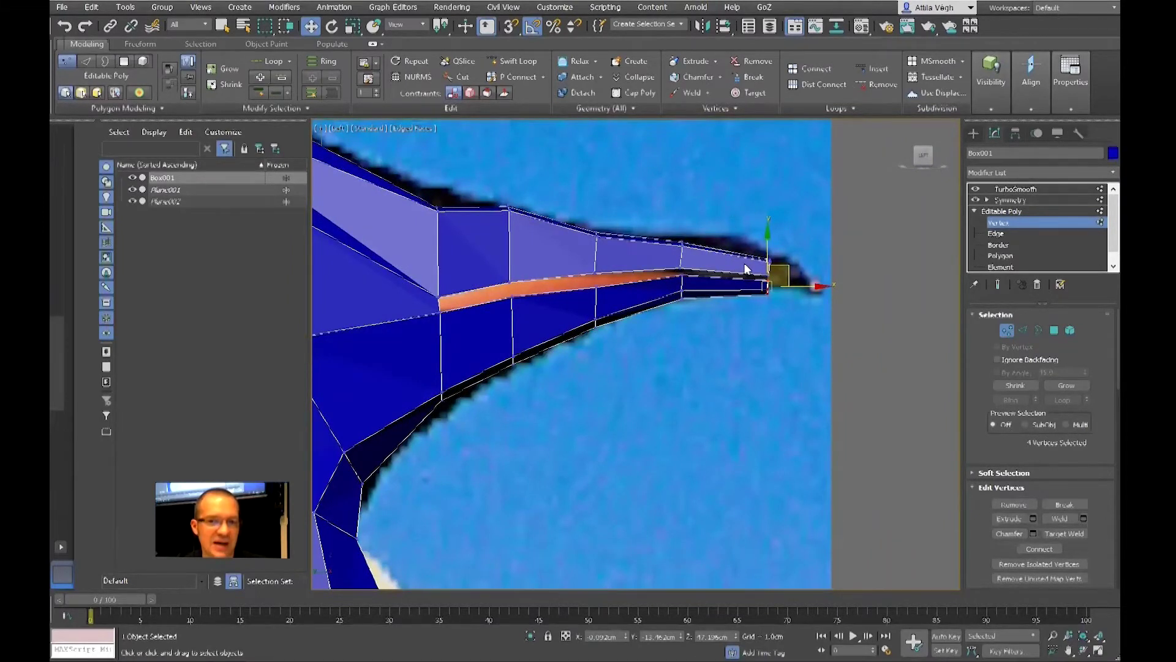
left_click_drag(729, 348, 826, 263)
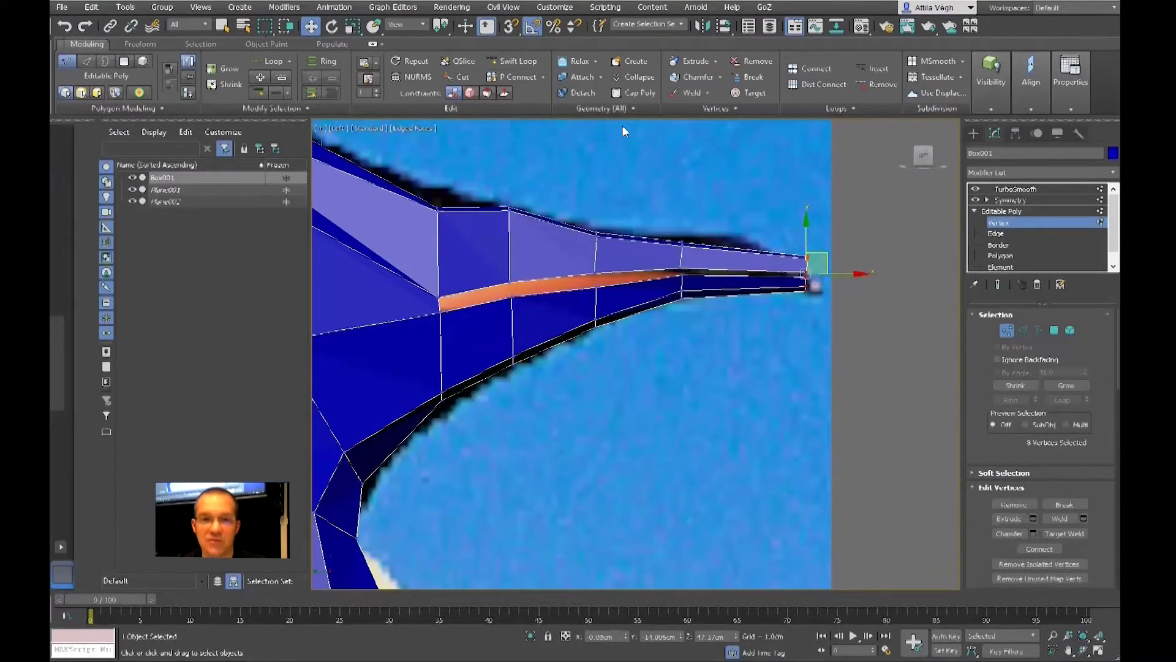
left_click(519, 61)
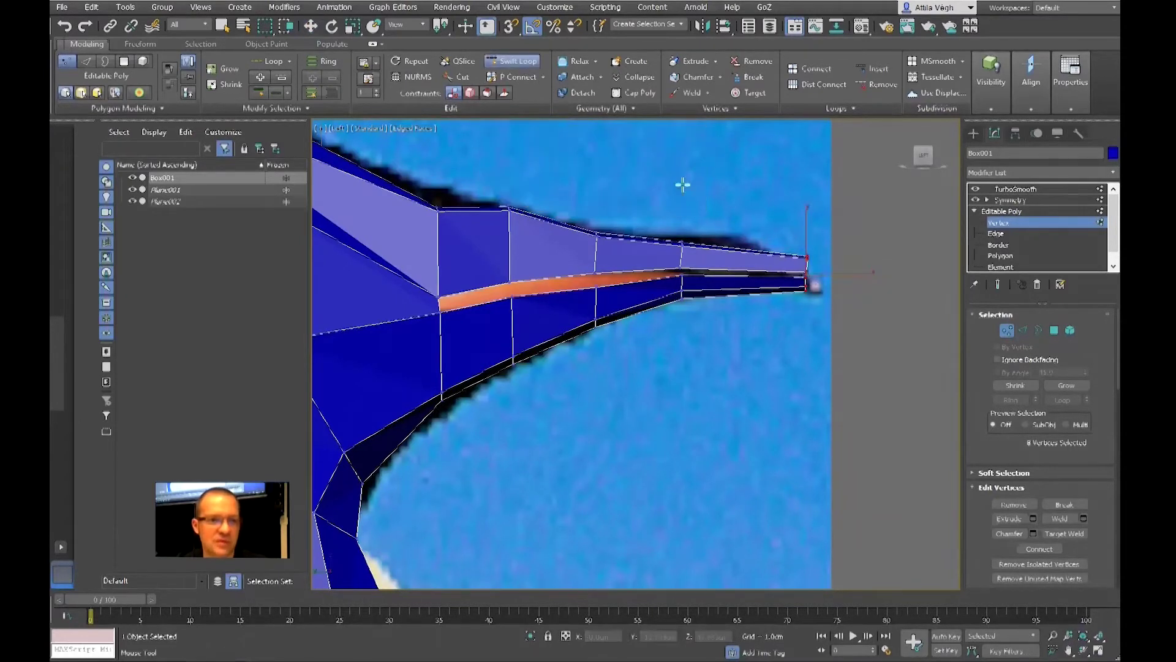
left_click(745, 251)
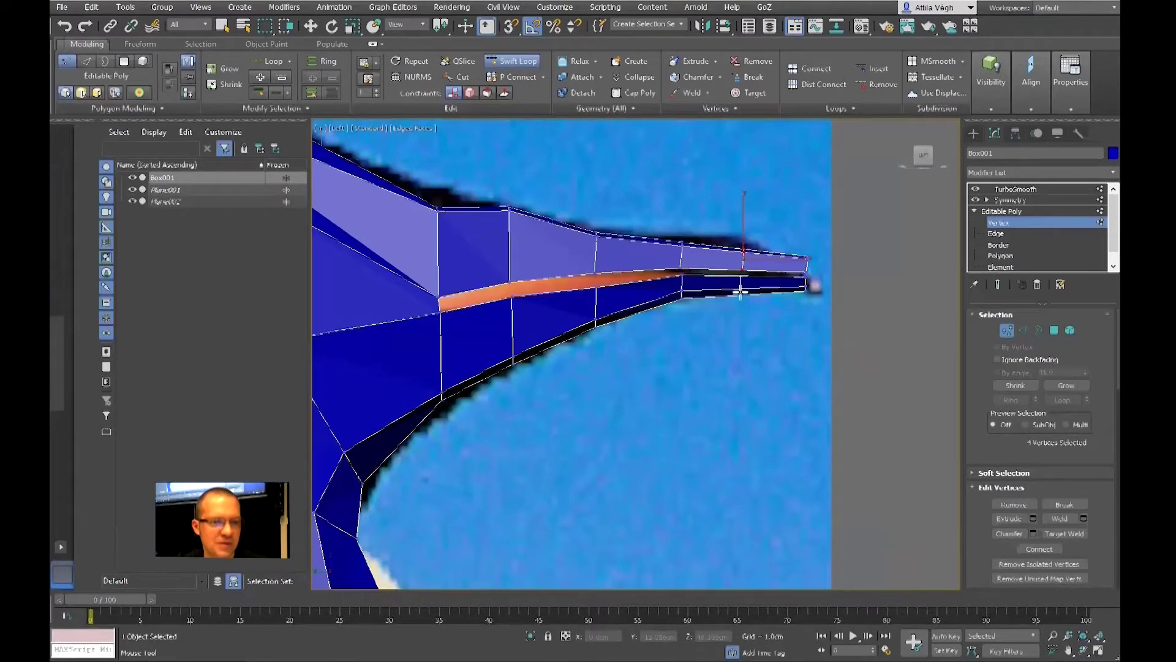
- Raise the new edge loop's upper and lower vertices so the beak curves
key("w")
scroll(741, 257, "up", 3)
left_click_drag(678, 155, 776, 285)
mouse_move(742, 234)
left_mouse_down()
mouse_move(743, 219)
mouse_move(741, 234)
left_mouse_up()
left_click_drag(750, 299, 726, 352)
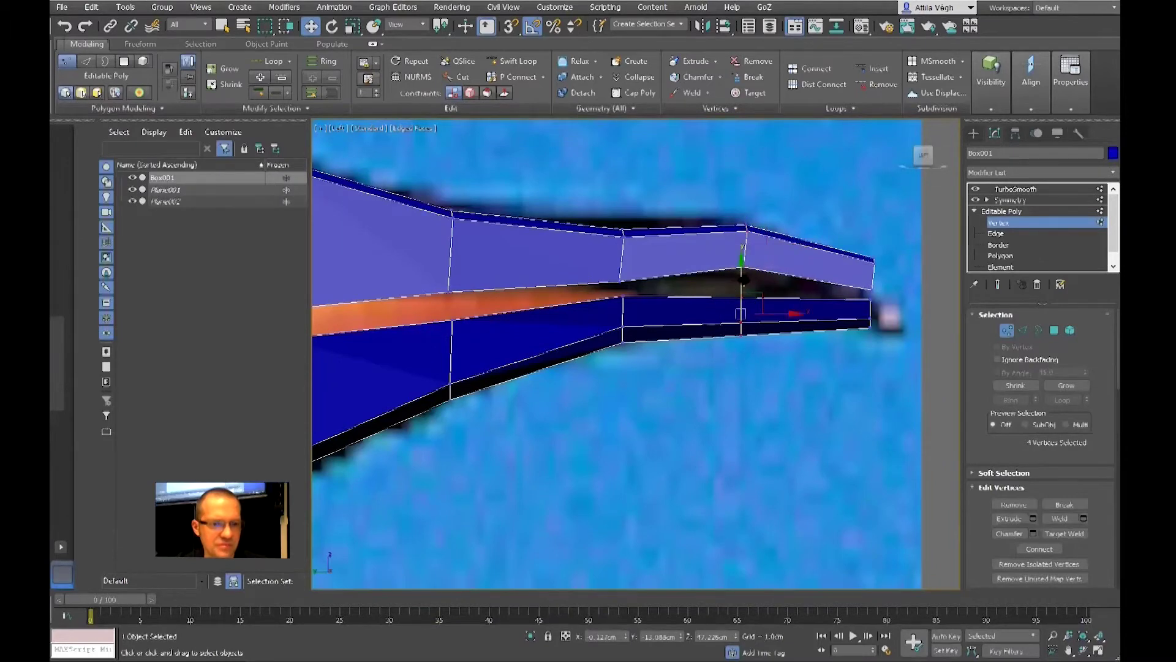
left_click_drag(742, 280, 742, 262)
- Return to the Perspective view around the beak and leave Vertex editing
scroll(745, 267, "down", 3)
middle_click_drag(780, 297, 742, 310)
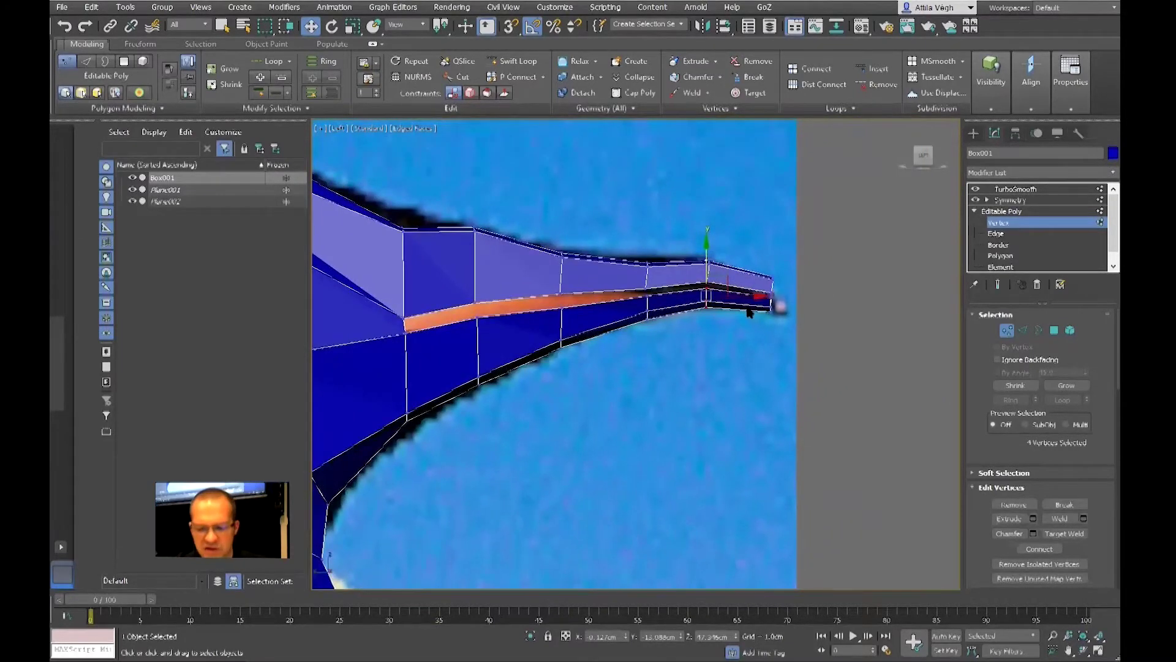
key("p")
middle_click_drag(861, 300, 768, 292, "alt")
scroll(735, 295, "down", 4)
left_click(1001, 212)
- Preview the TurboSmoothed penguin framed in a three-quarter view with edges hidden
left_click(1014, 190)
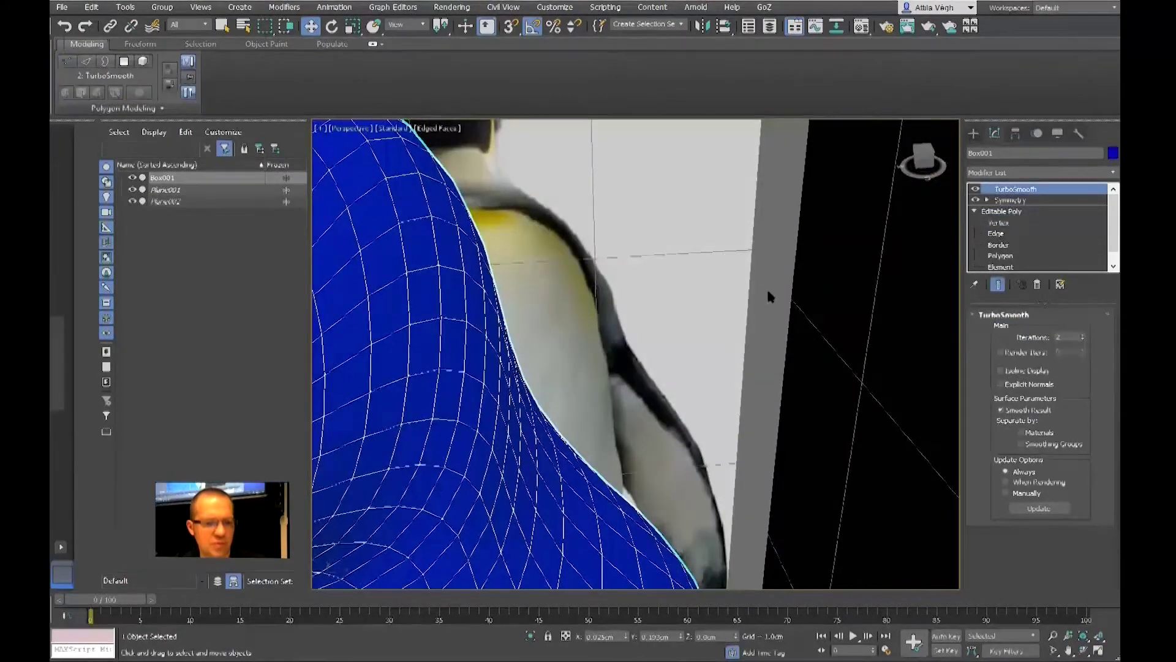
key("z")
key("F4")
middle_click_drag(652, 273, 765, 291, "alt")
scroll(695, 263, "up", 3)
scroll(726, 259, "up", 3)
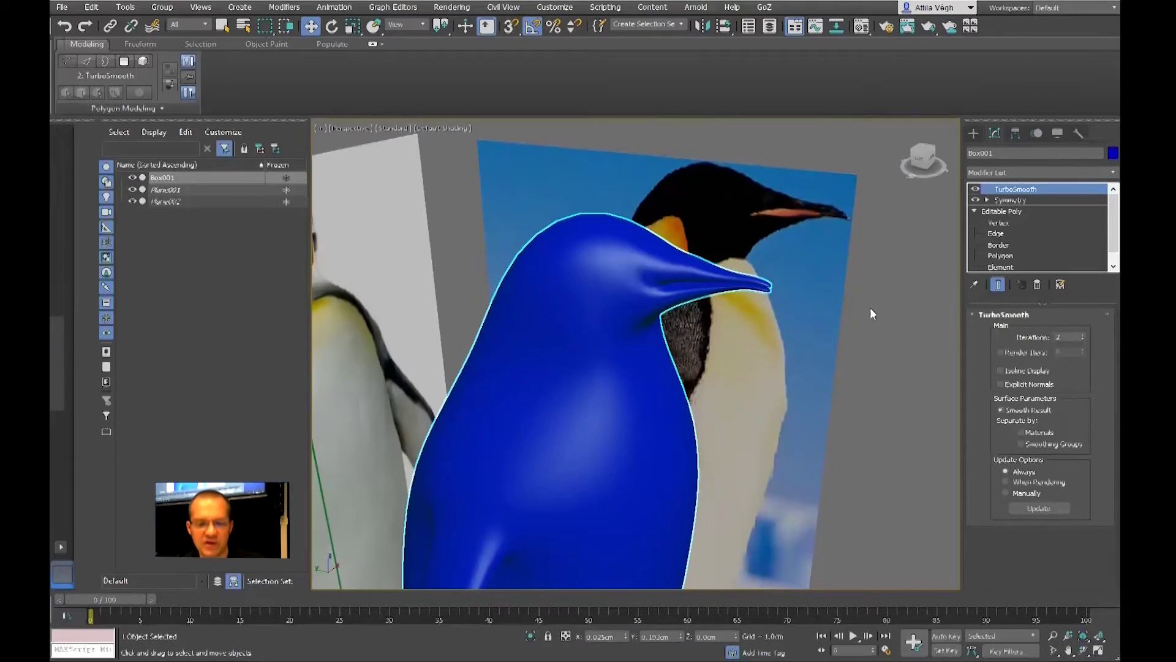
- Turn off Show End Result, enable Edged Faces, and return to the Editable Poly level
left_click(997, 283)
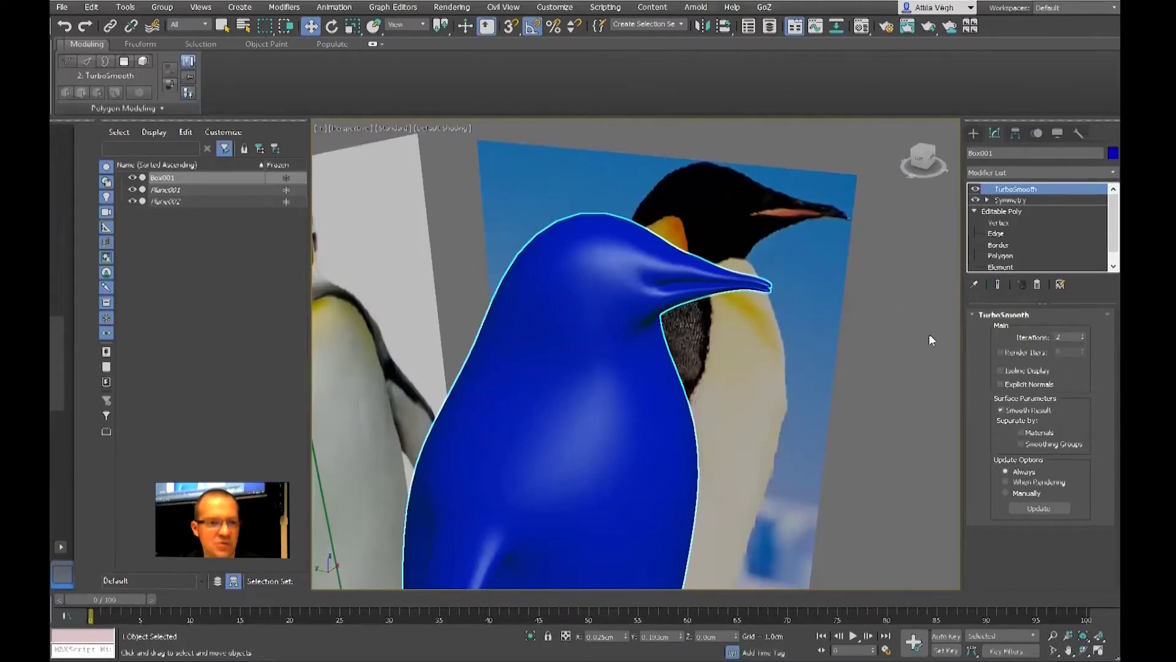
key("F4")
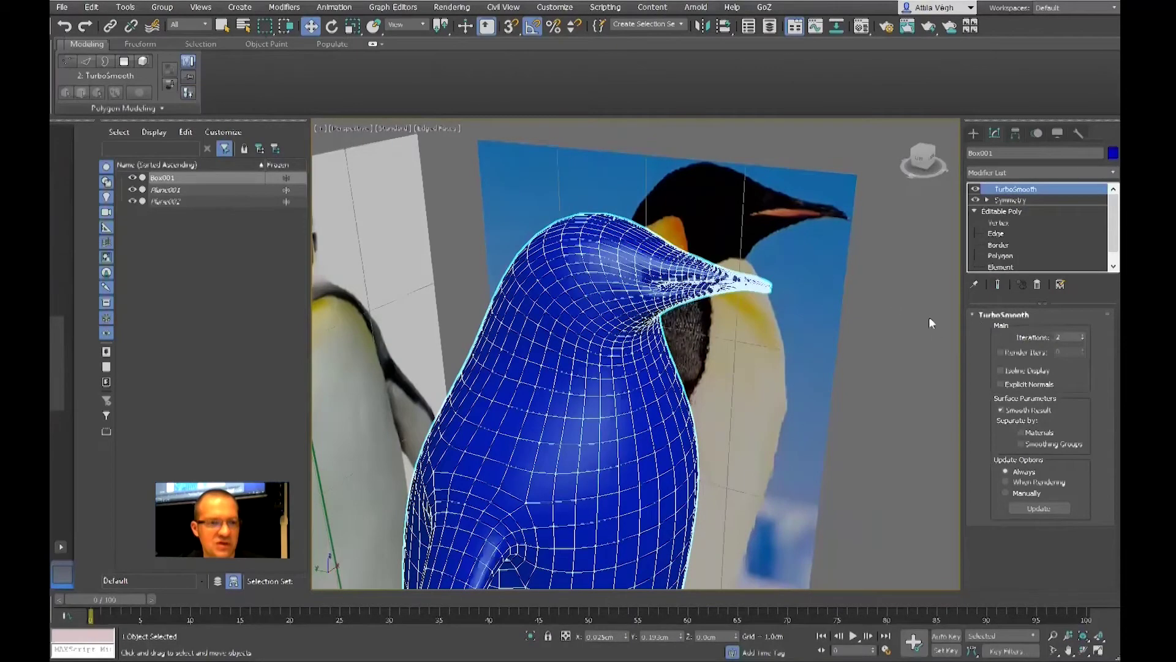
left_click(1002, 212)
middle_click_drag(831, 394, 841, 384)
scroll(840, 379, "down", 3)
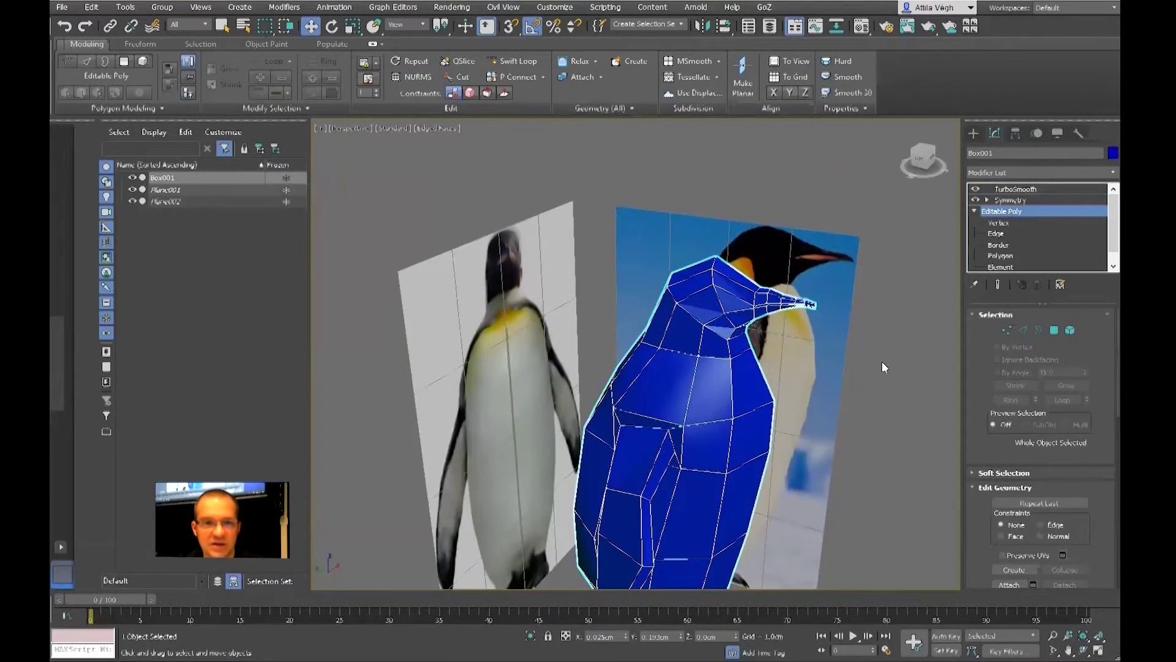
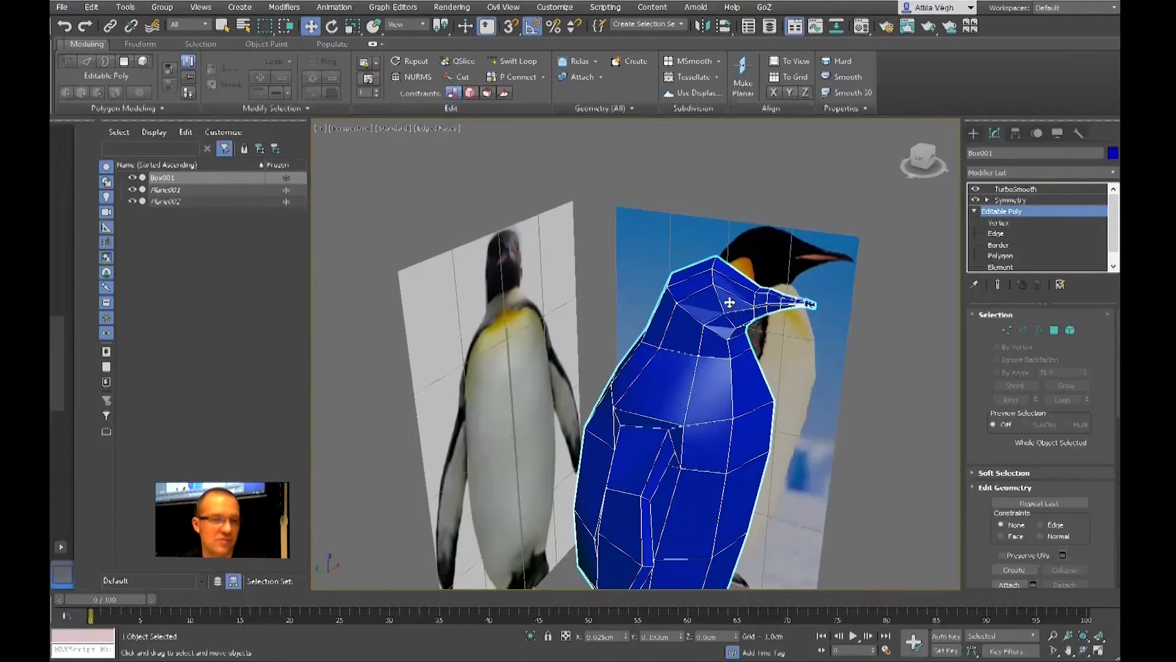
- Zoom in on the penguin's head, enter Vertex mode and select a vertex on the head's top ridge
scroll(735, 295, "up", 5)
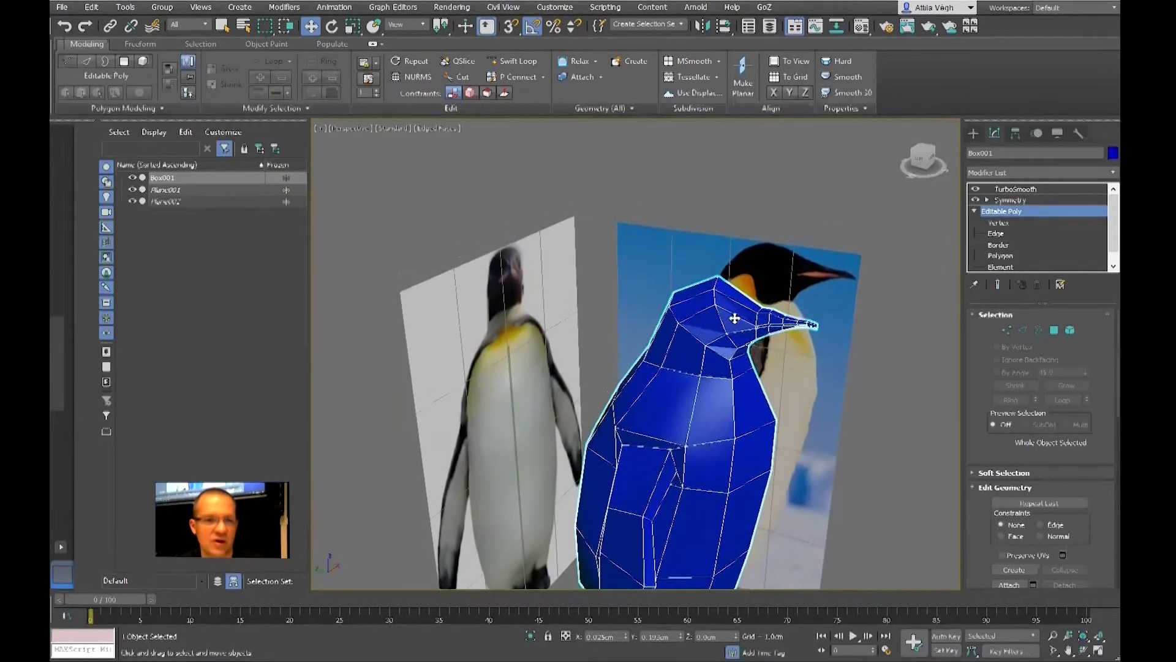
middle_click_drag(704, 348, 725, 334, "alt")
scroll(688, 321, "up", 5)
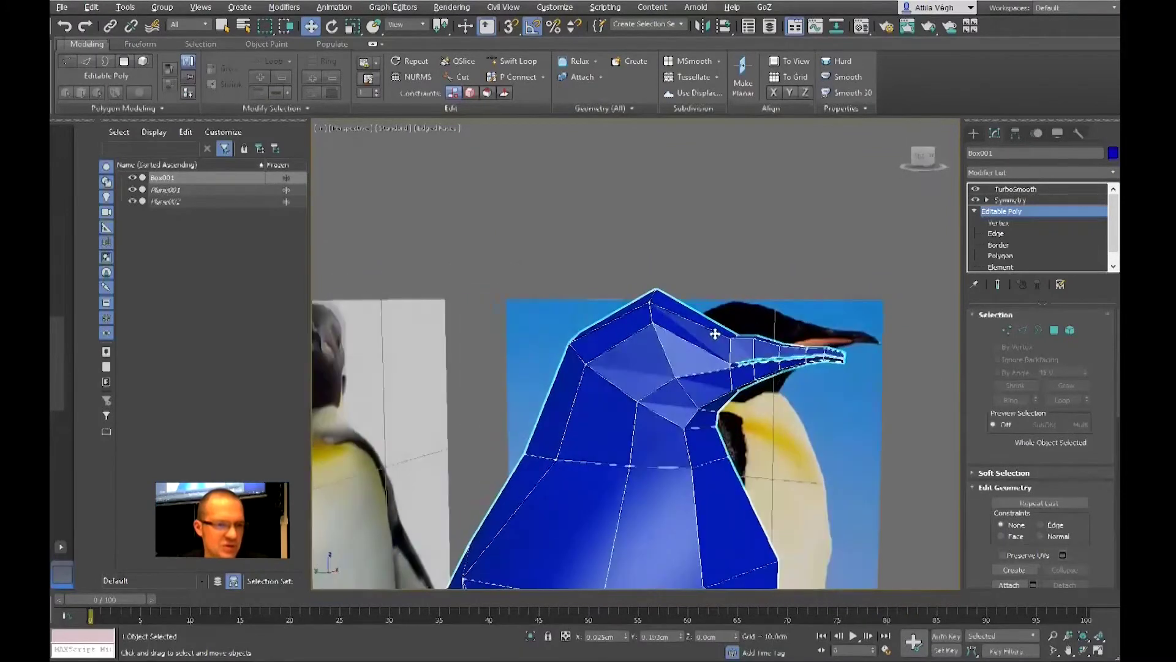
mouse_move(688, 320)
middle_mouse_down("alt")
mouse_move(696, 336)
mouse_move(666, 338)
mouse_move(696, 339)
mouse_move(678, 344)
mouse_move(700, 312)
mouse_move(709, 329)
mouse_move(678, 339)
mouse_move(704, 335)
middle_mouse_up("alt")
scroll(691, 335, "down", 4)
scroll(699, 327, "up", 2)
left_click(1000, 224)
middle_click_drag(650, 366, 702, 327, "alt")
scroll(703, 326, "up", 2)
left_click(714, 290)
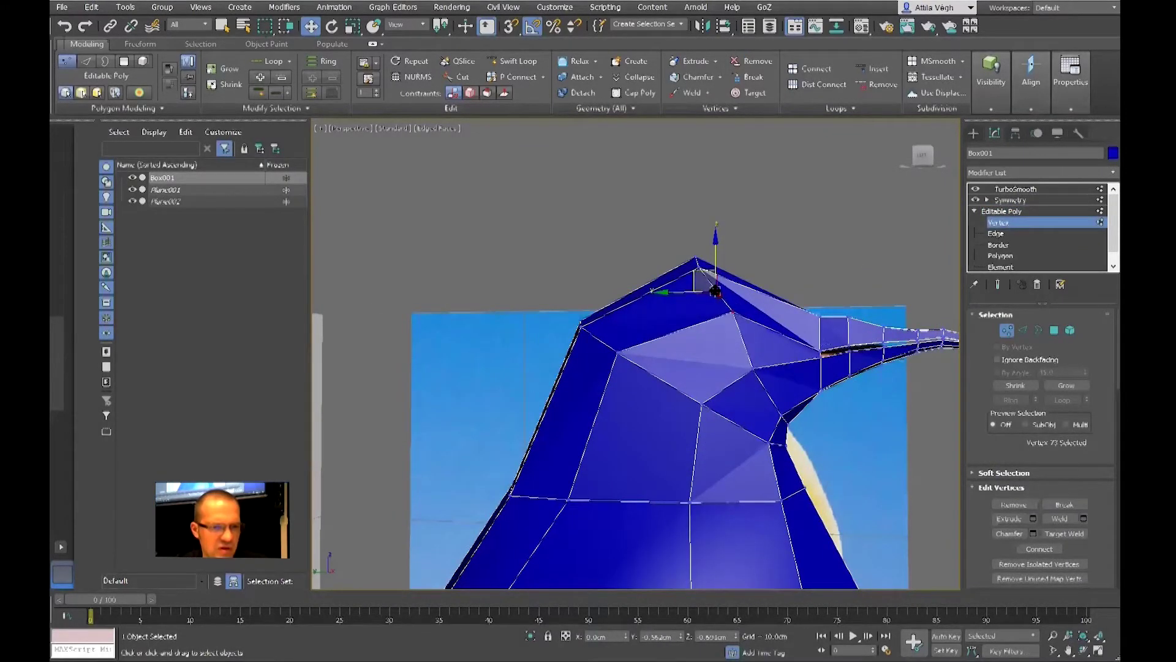
- Reshape the face by moving a lower face vertex left and pulling an eye-area vertex down
left_click(699, 398)
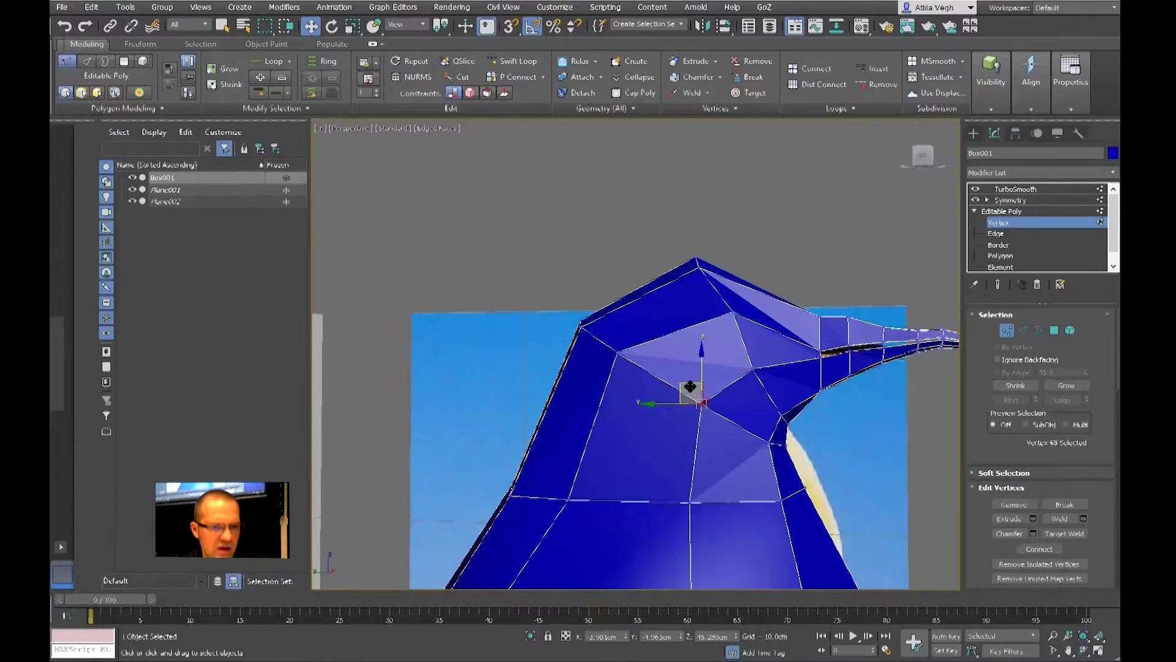
left_click_drag(695, 393, 675, 389)
left_click(747, 364)
left_click(752, 368)
left_click_drag(748, 349, 754, 363)
- Recentre the view on the head and switch to Polygon editing
scroll(754, 362, "down", 5)
mouse_move(755, 362)
middle_mouse_down("alt")
mouse_move(699, 383)
mouse_move(733, 380)
mouse_move(750, 352)
middle_mouse_up("alt")
scroll(732, 372, "up", 4)
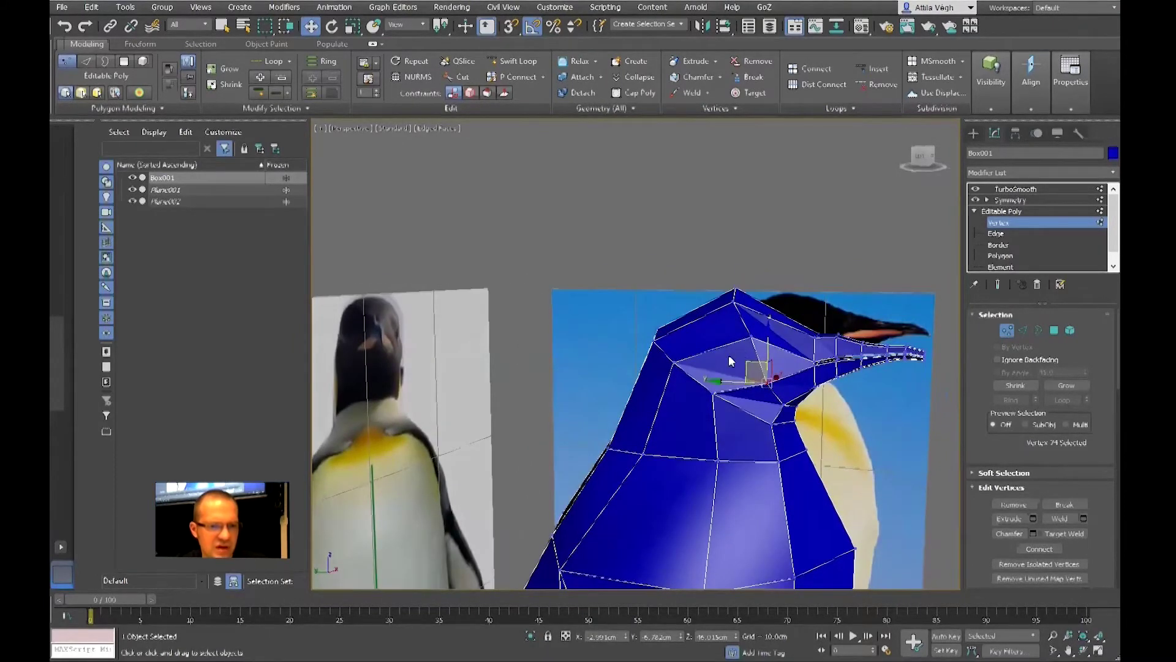
middle_click_drag(736, 342, 740, 328)
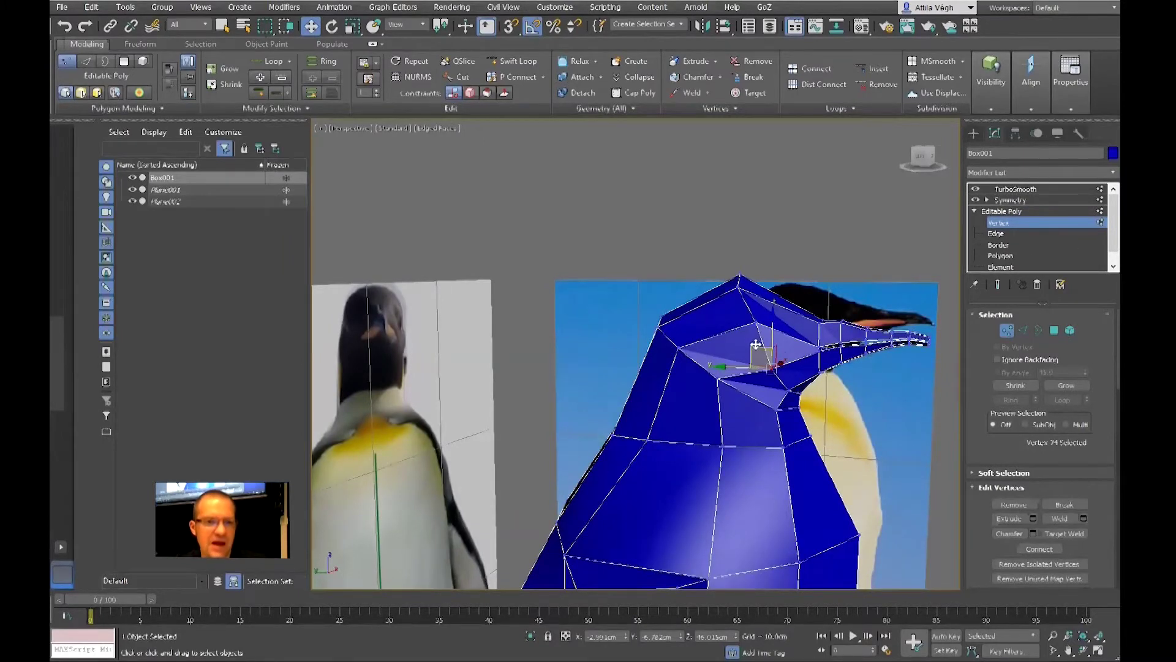
scroll(767, 300, "up", 5)
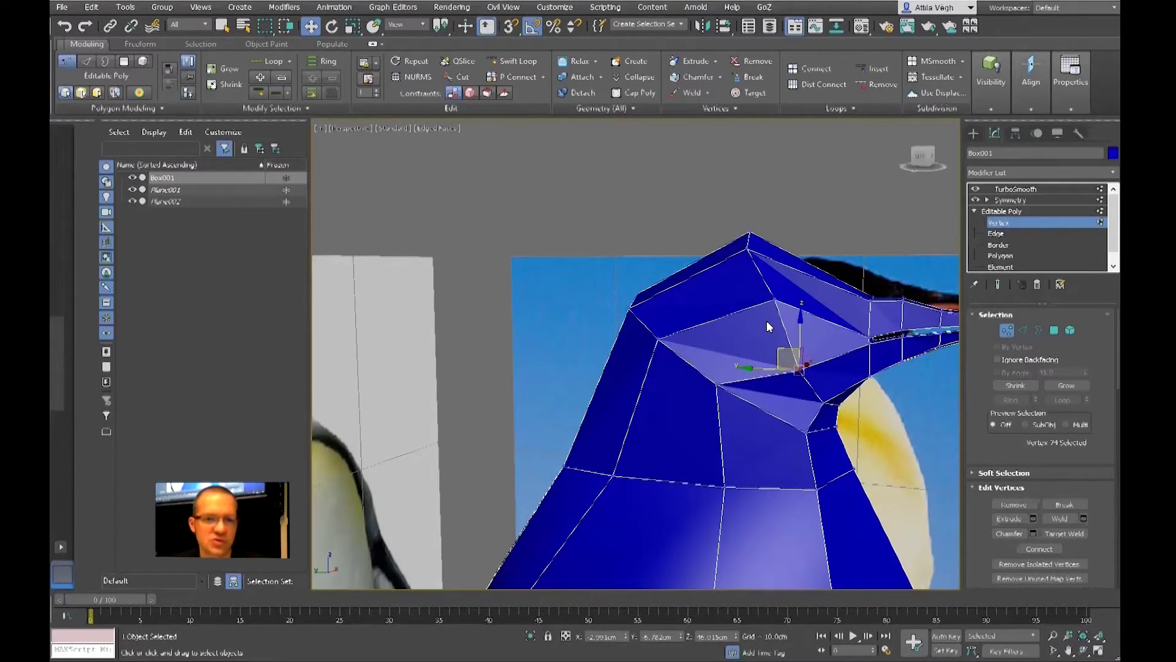
left_click(1010, 254)
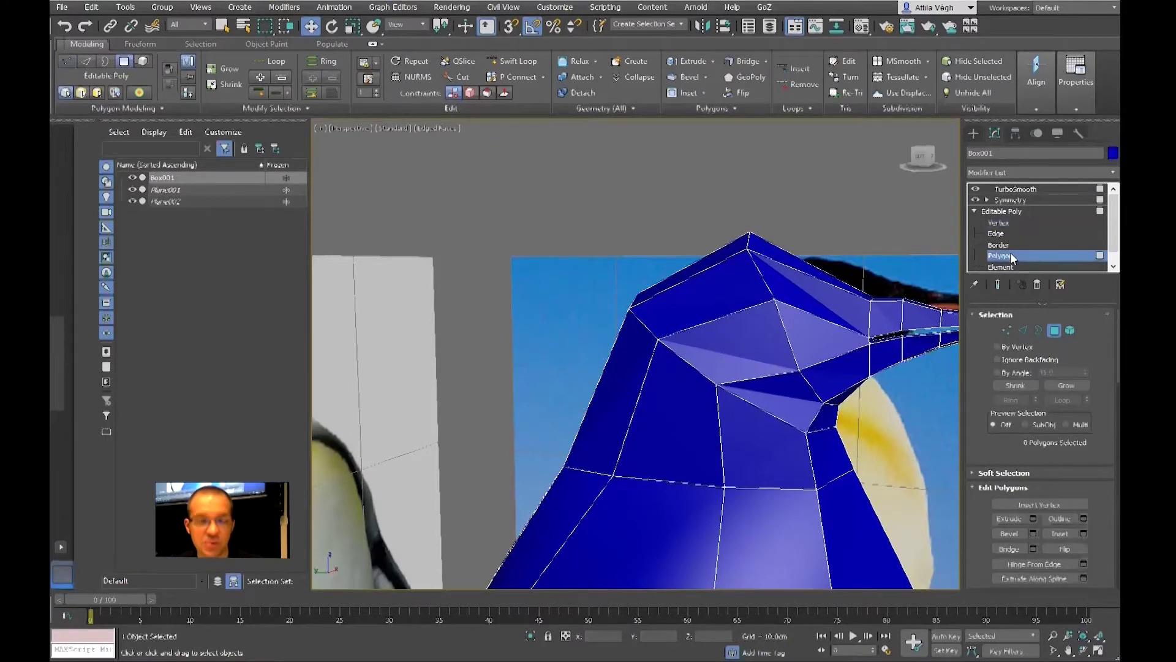
- Select the eye-area polygon and test two Inset drags, undoing both attempts
left_click(739, 358)
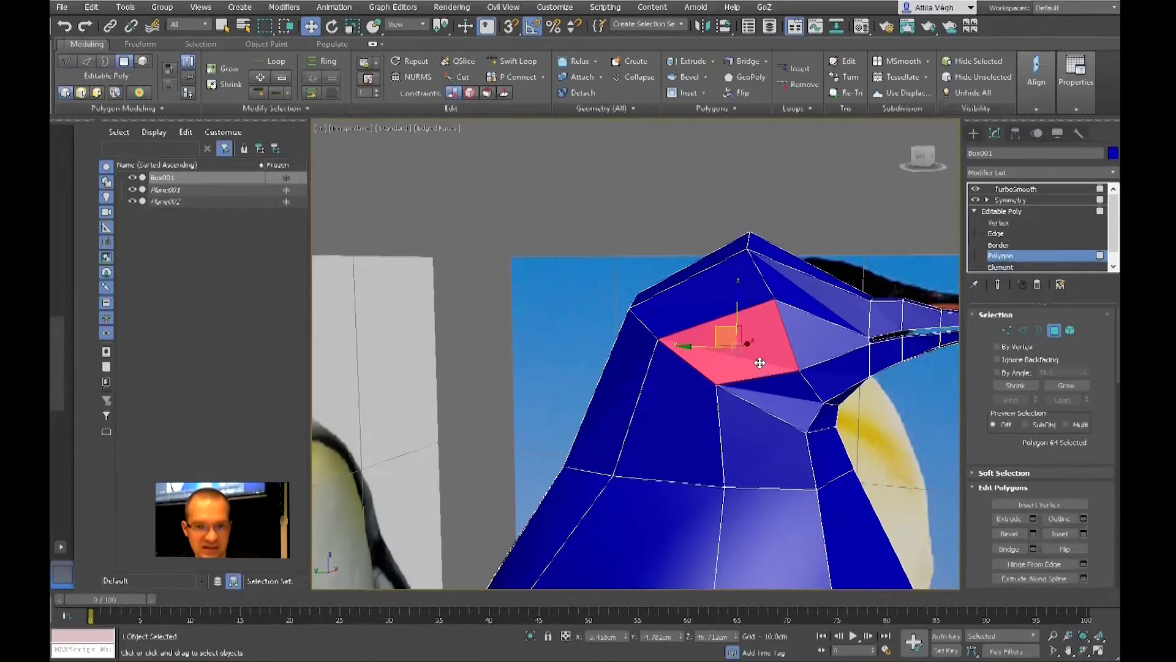
right_click(753, 359)
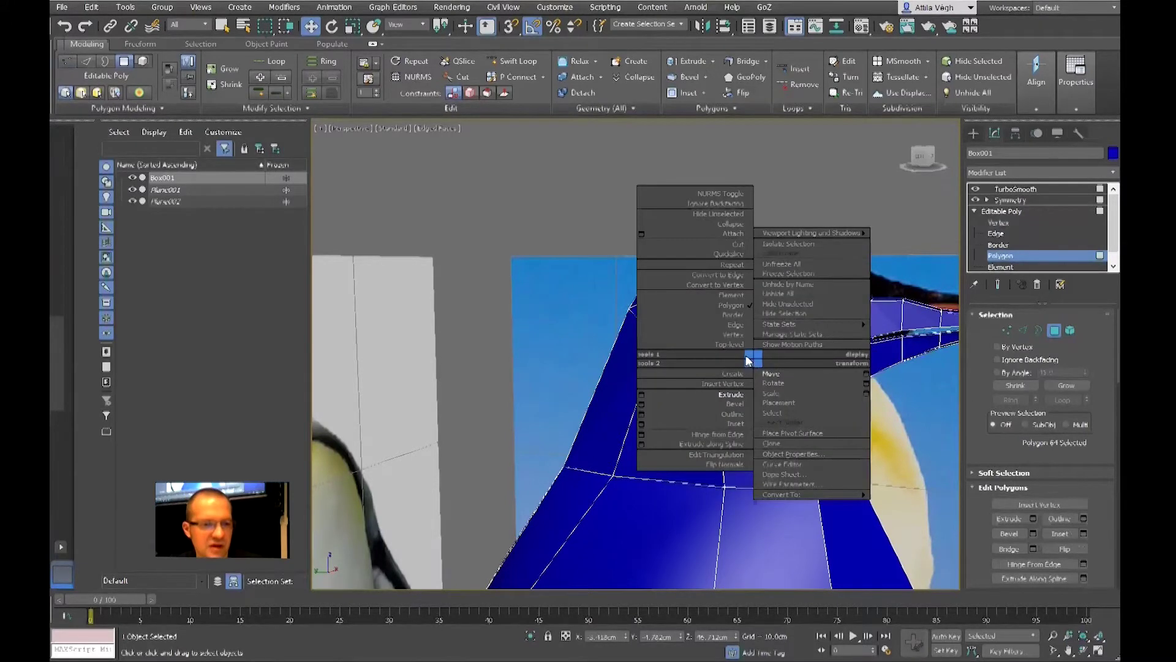
left_click(740, 422)
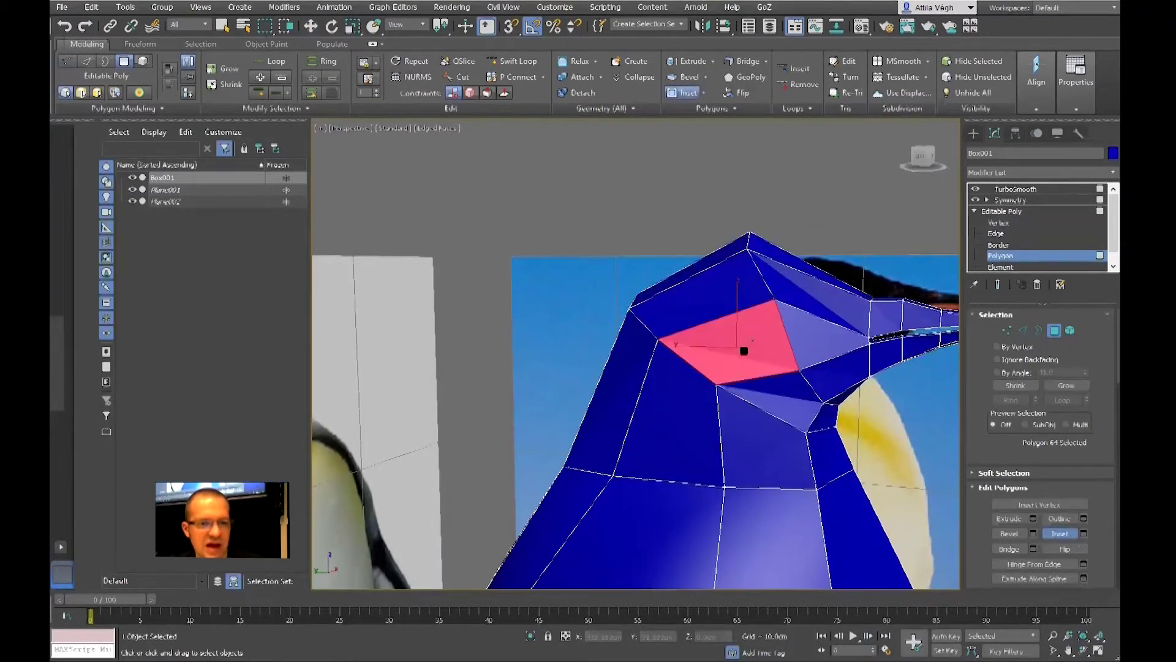
left_click_drag(744, 351, 745, 343)
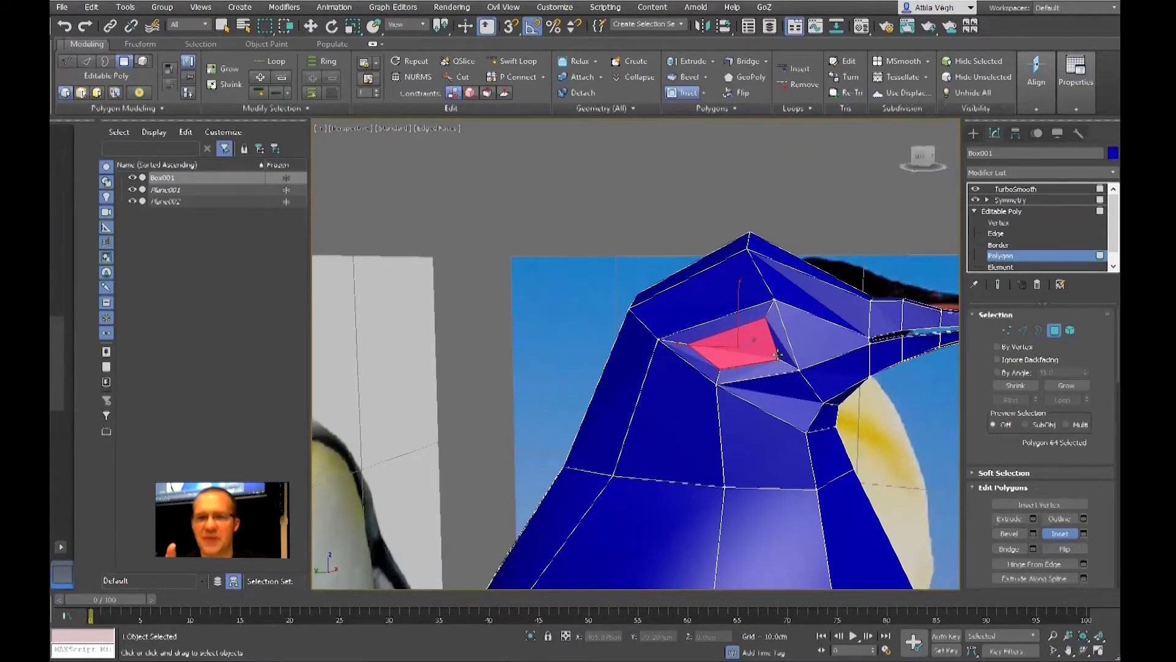
key("ctrl+z")
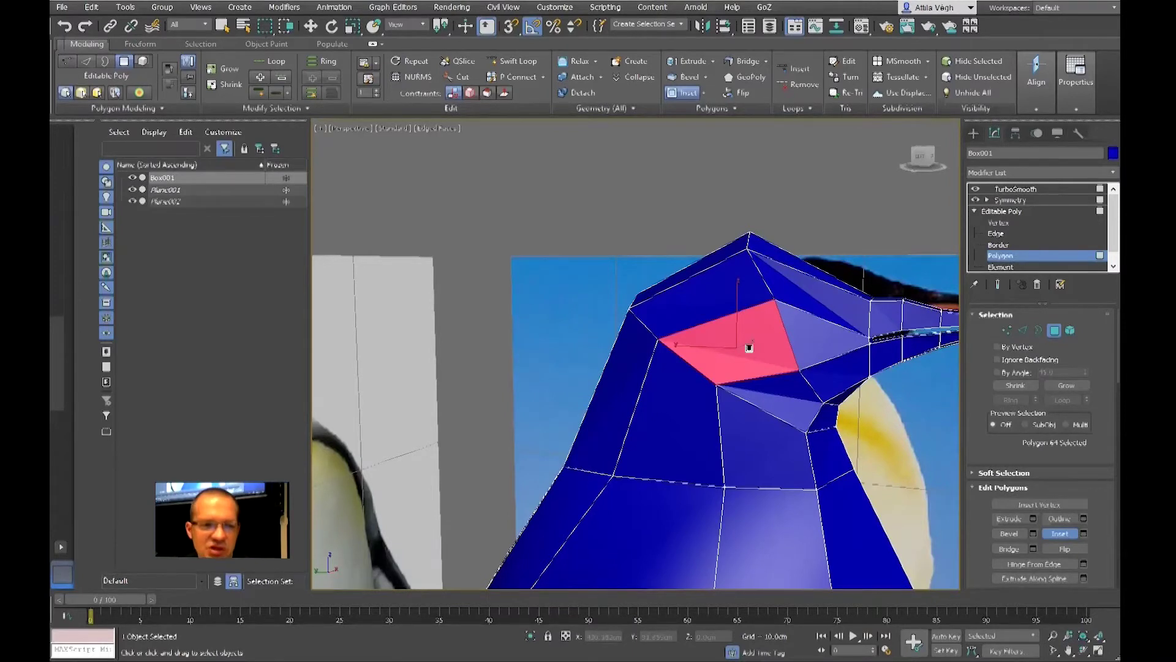
mouse_move(749, 344)
left_mouse_down()
mouse_move(762, 362)
mouse_move(748, 334)
mouse_move(759, 358)
mouse_move(743, 342)
mouse_move(757, 347)
left_mouse_up()
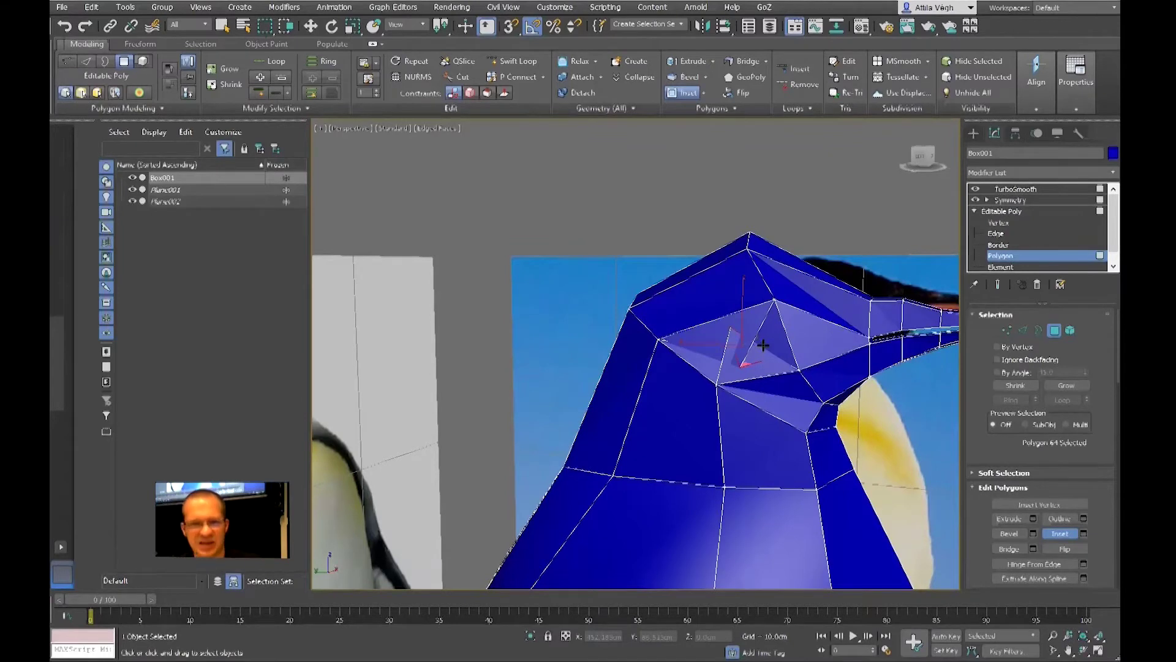
key("ctrl+z")
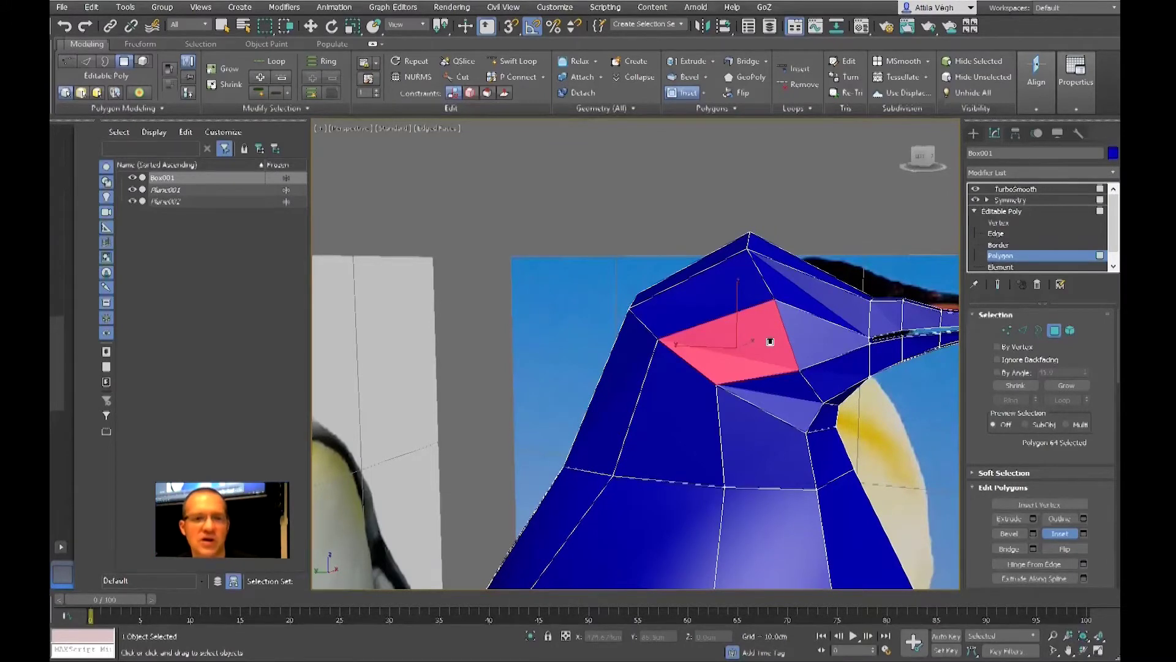
key("w")
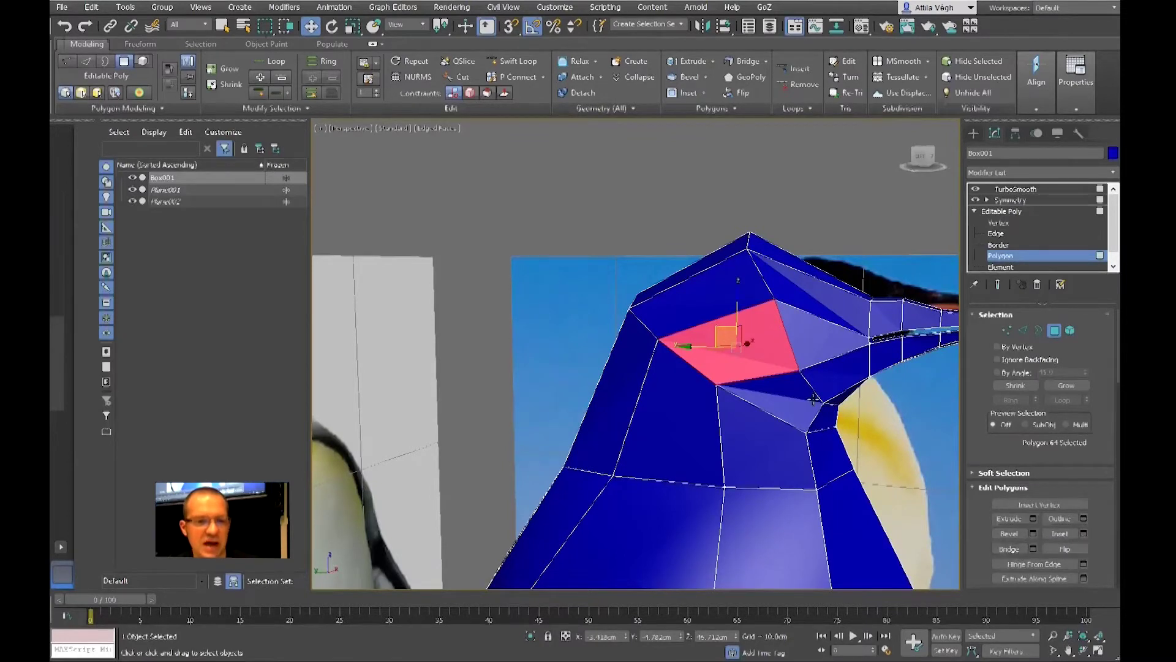
- Inset the eye face by 0.236cm through the Inset settings
right_click(759, 352)
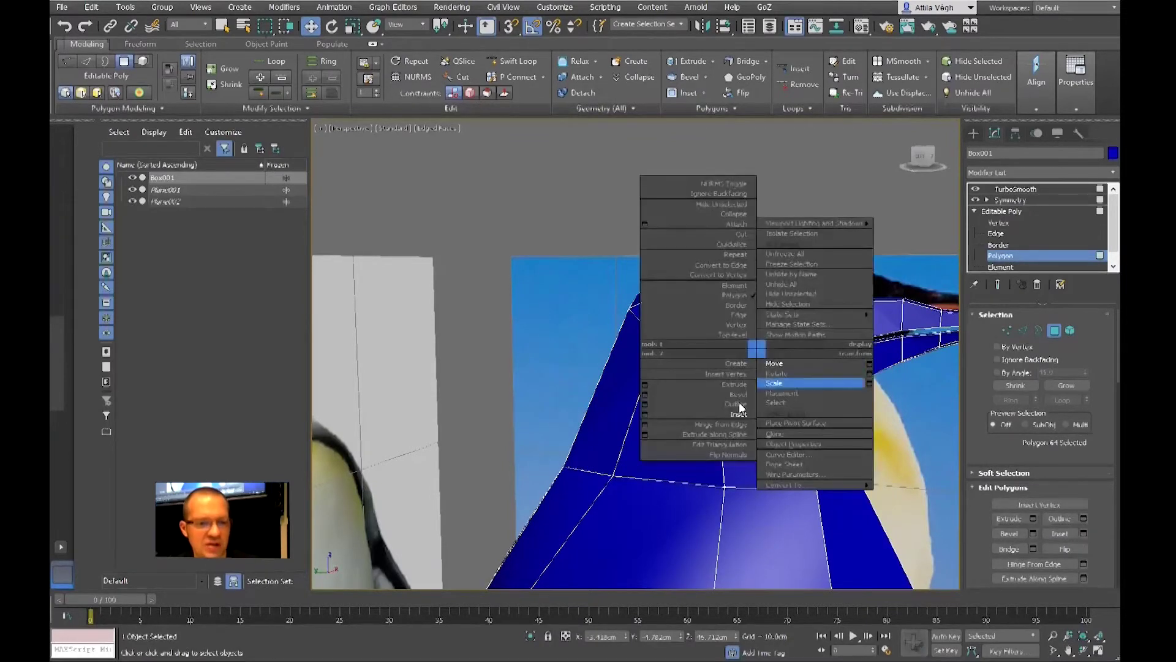
left_click(644, 414)
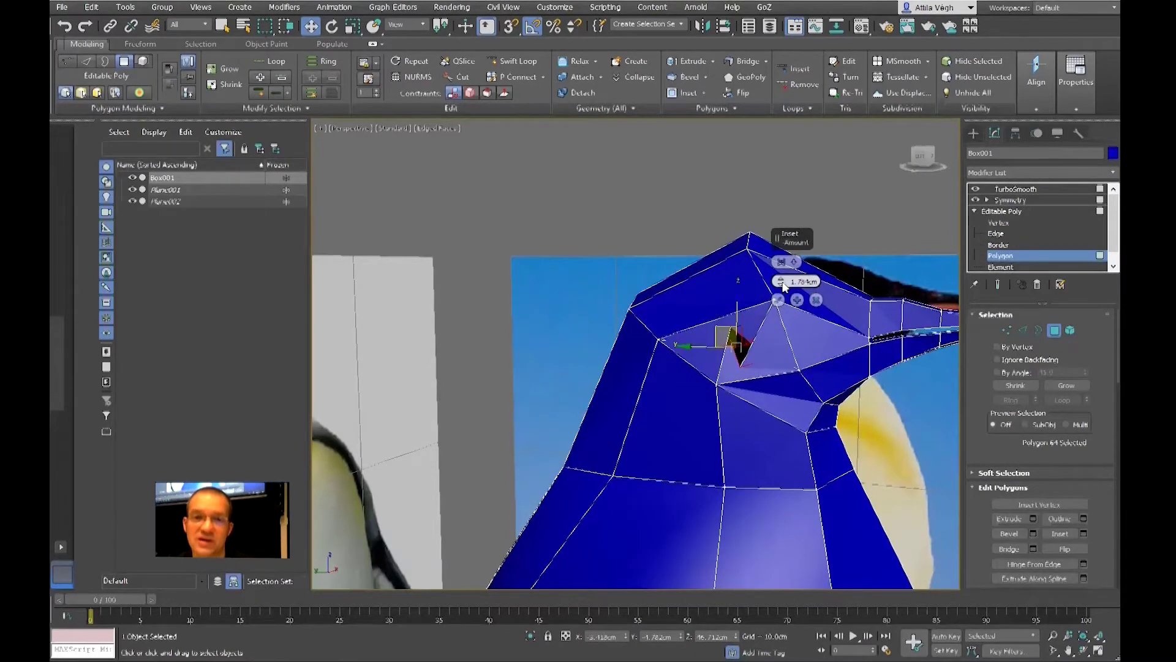
left_click_drag(780, 281, 779, 278)
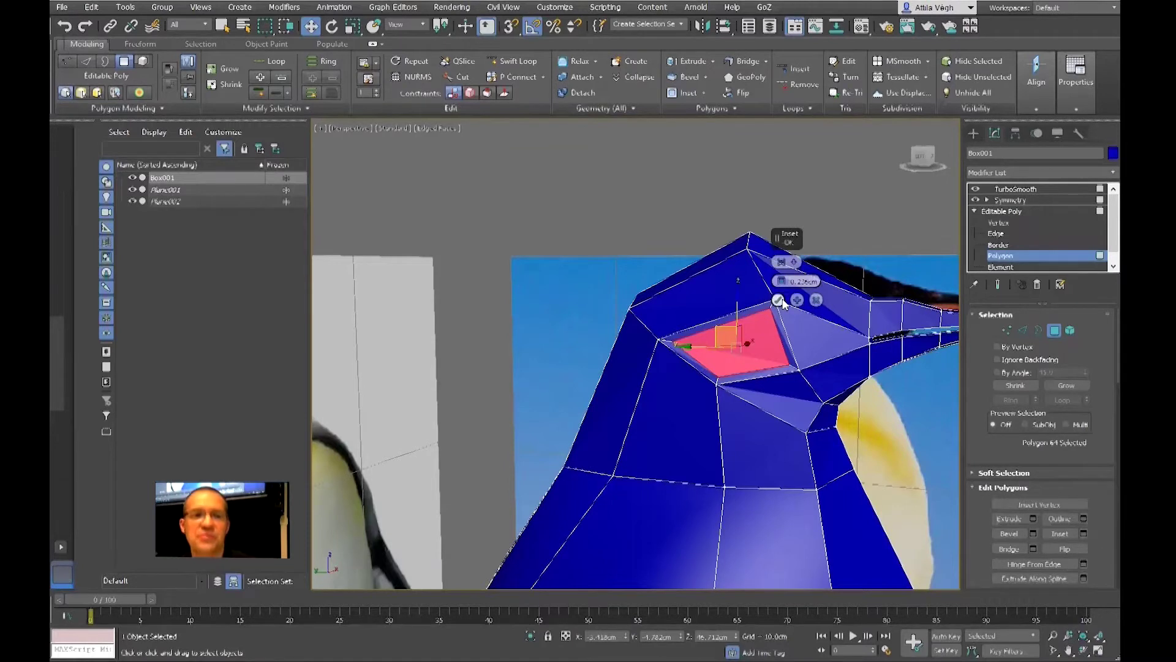
left_click_drag(787, 233, 830, 161)
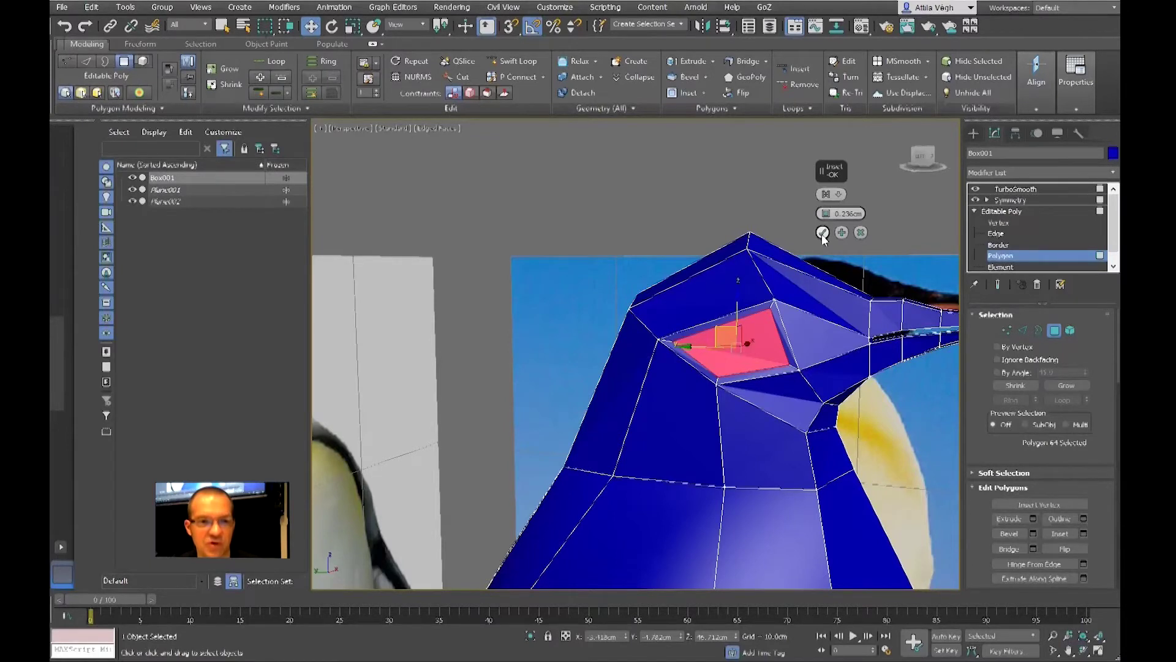
left_click(823, 233)
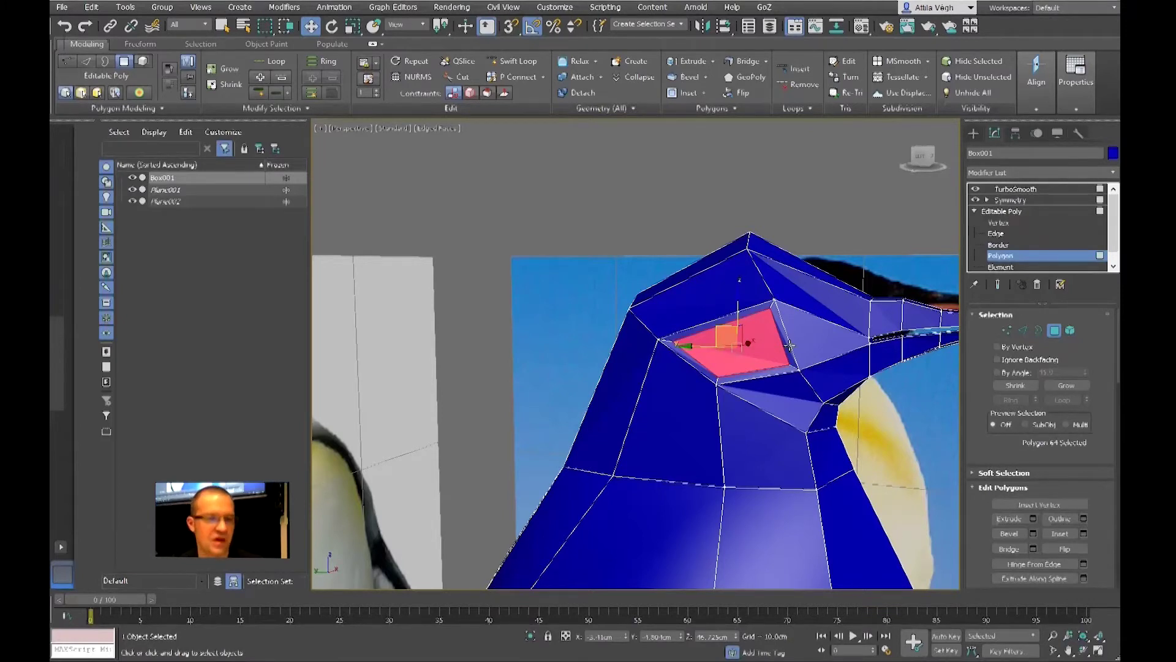
- In Vertex mode, move an inner inset corner right and slightly up
key("1")
left_click(673, 342)
left_click_drag(656, 320, 693, 308)
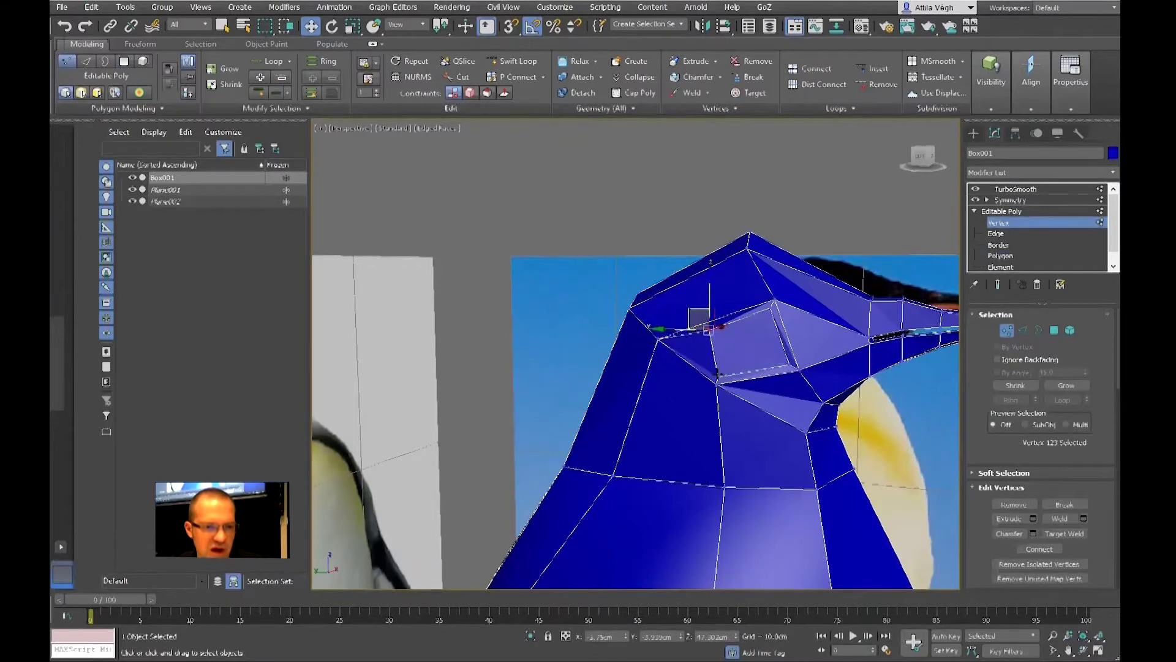
- Move another inner corner, undo the vertex moves, and return to Polygon level
left_click(718, 374)
left_click_drag(702, 353, 743, 336)
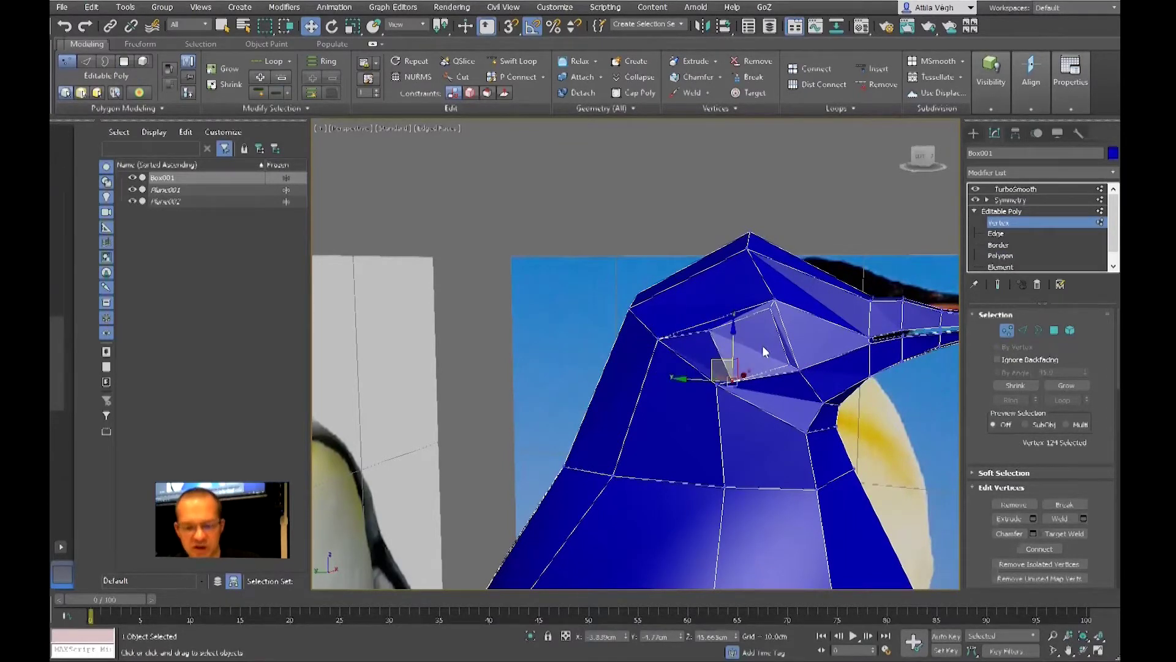
key("ctrl+z")
key("ctrl+z")
key("ctrl+z")
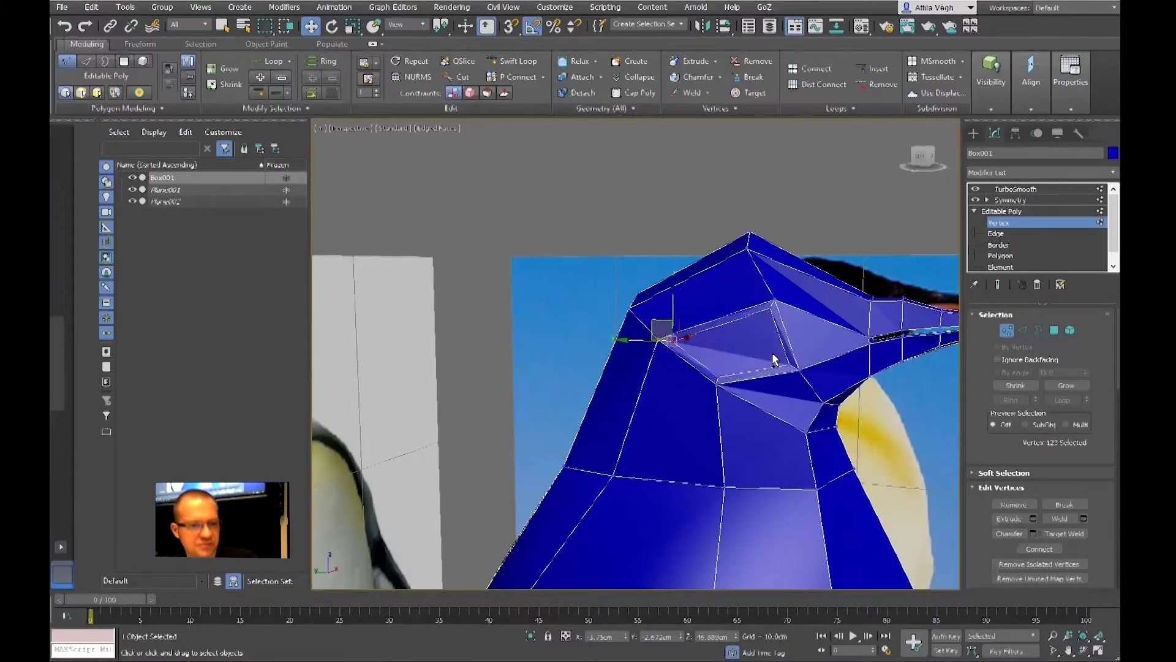
left_click(1047, 255)
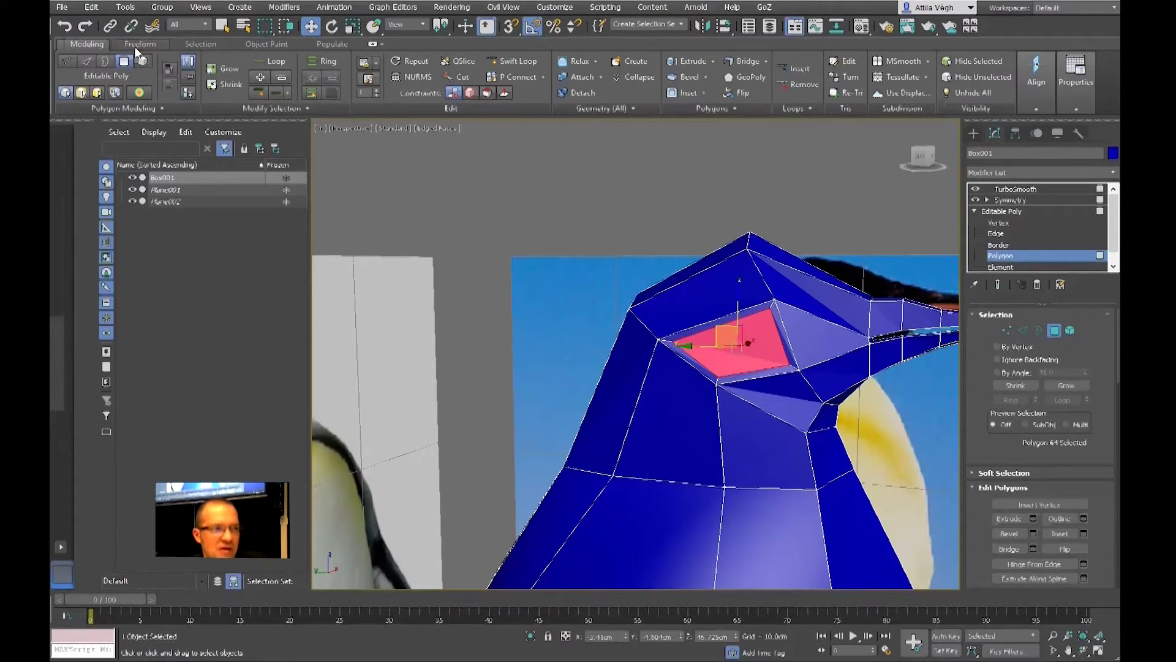
- Minimize the ribbon, apply GeoPoly to square the eye face, and scale it down
left_click(373, 44)
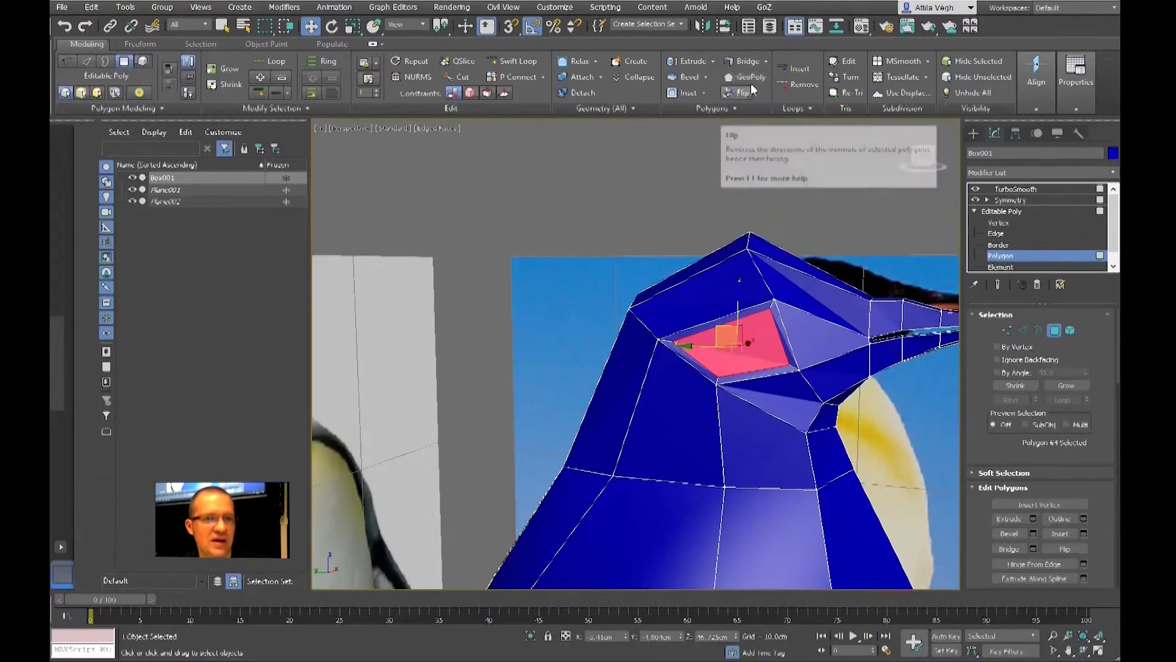
left_click(756, 78)
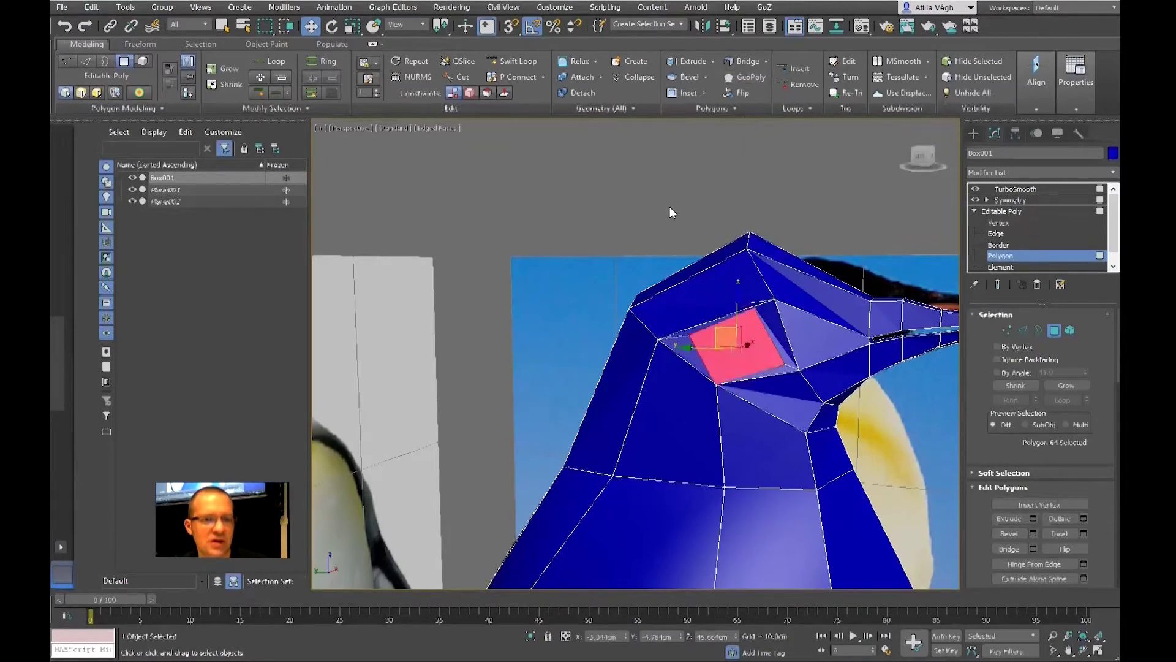
middle_click_drag(736, 317, 732, 334, "alt")
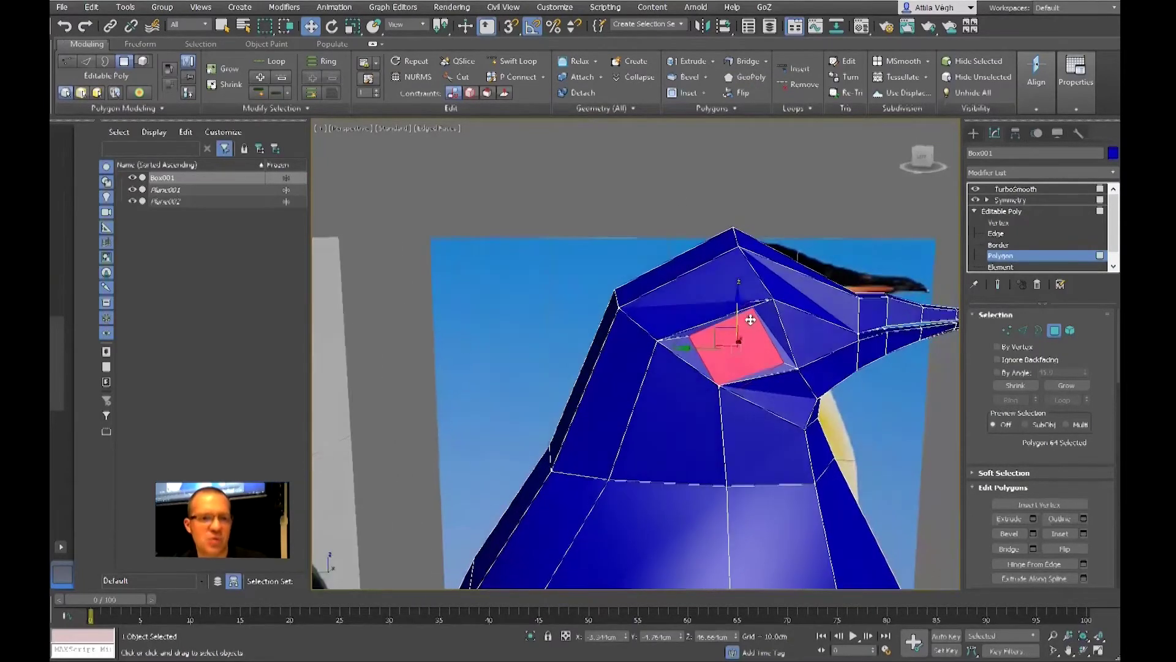
key("r")
left_click_drag(729, 349, 753, 375)
middle_click_drag(753, 375, 775, 366, "alt")
key("e")
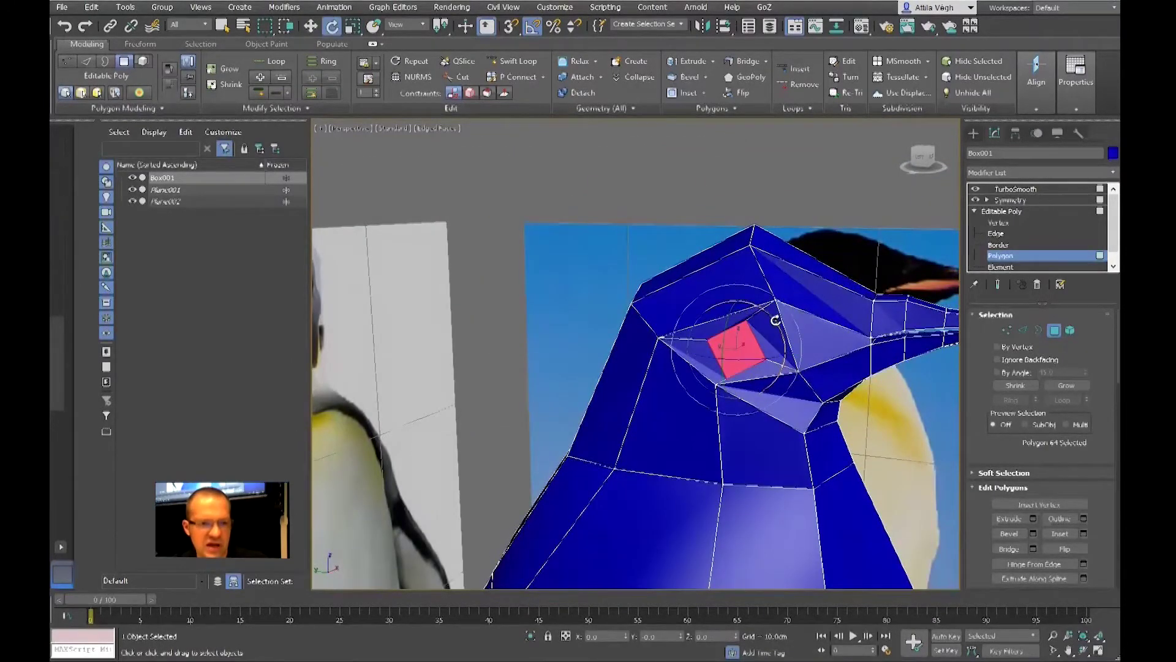
middle_click_drag(782, 334, 710, 360, "alt")
scroll(729, 348, "up", 4)
right_click(710, 359)
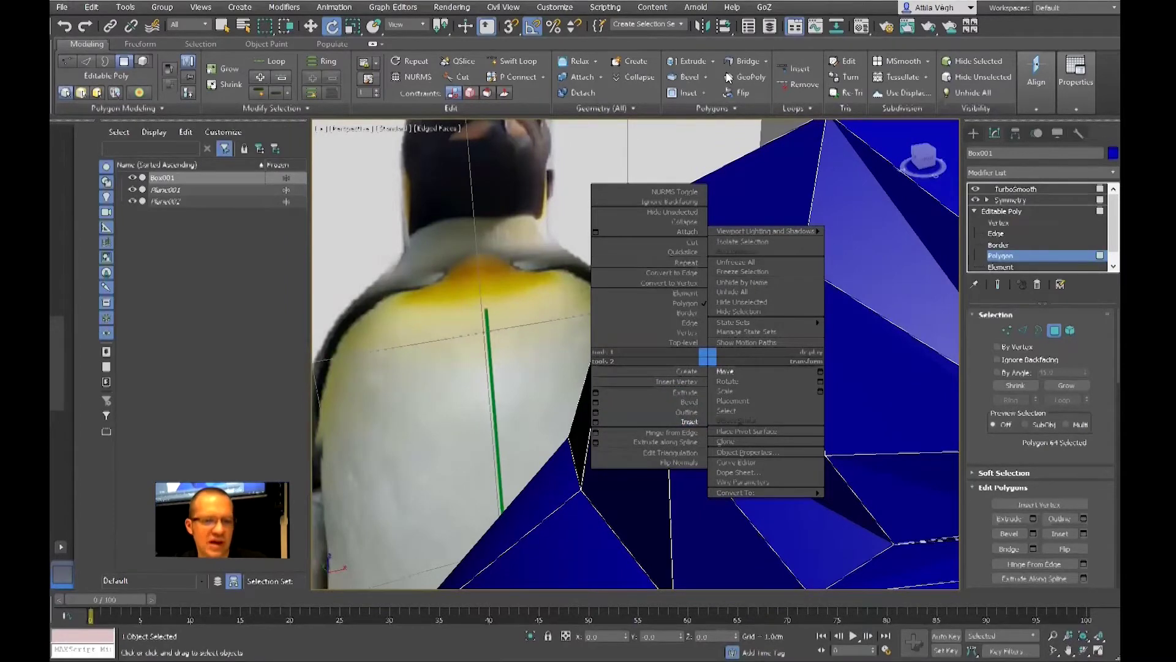
left_click(689, 61)
left_click_drag(705, 353, 701, 358)
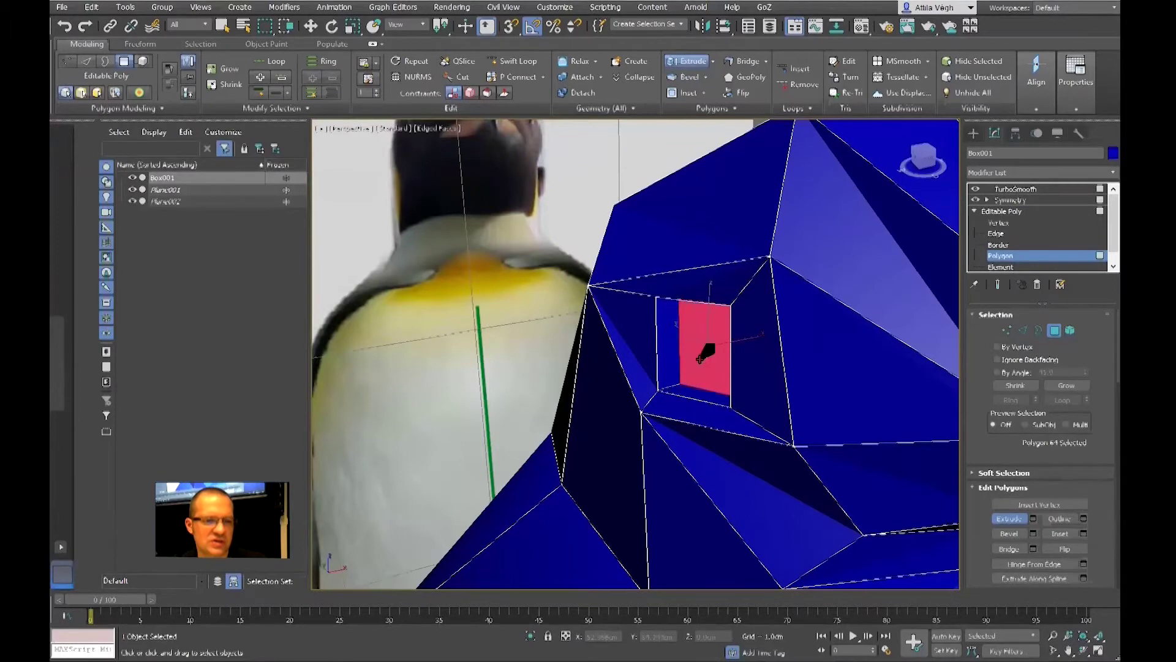
key("4")
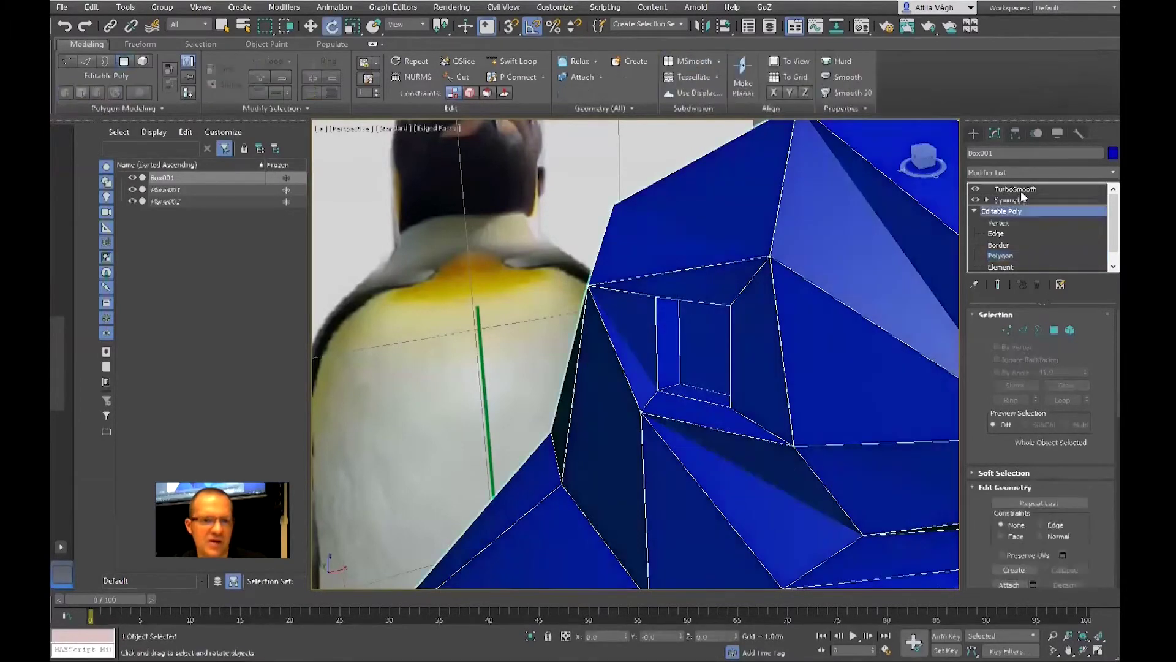
left_click(1019, 190)
middle_click_drag(869, 278, 830, 292)
key("F4")
scroll(829, 292, "down", 3)
scroll(828, 292, "down", 10)
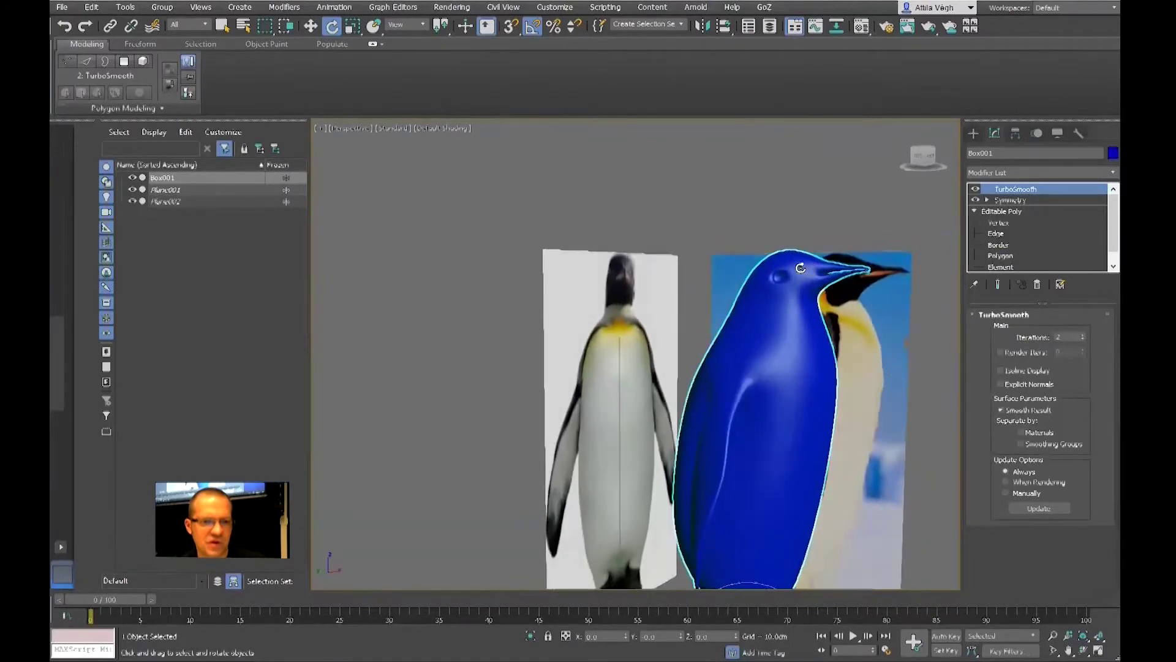
scroll(827, 292, "up", 3)
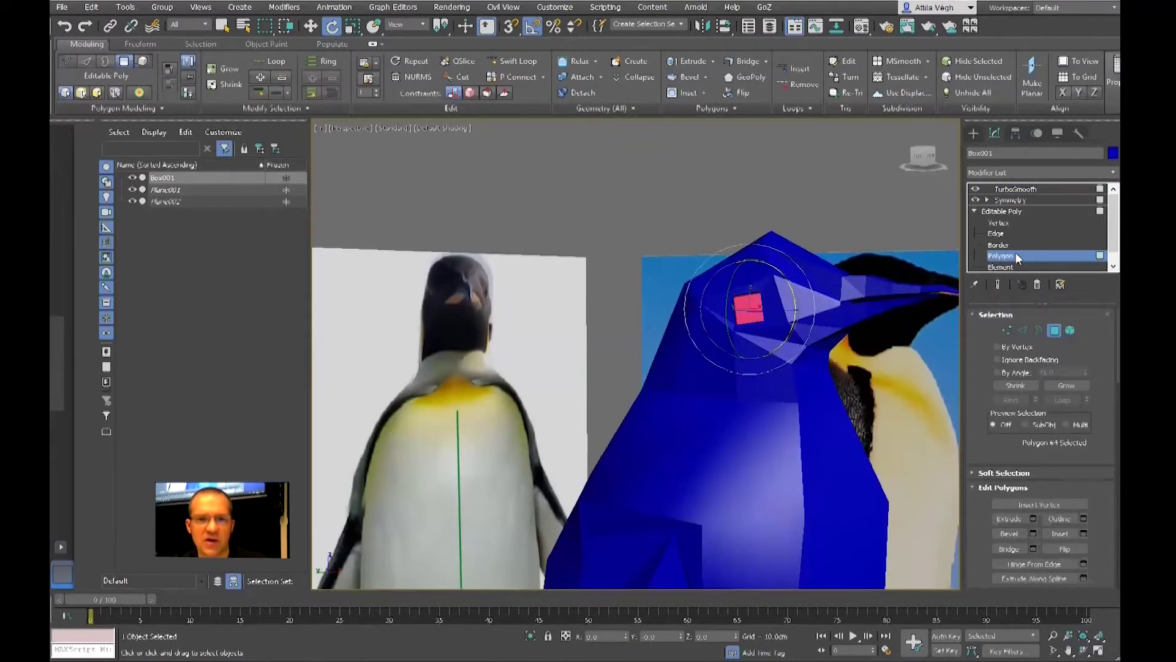
- Turn on Edged Faces, orbit to the eye and Grow the selection to five polygons
key("F4")
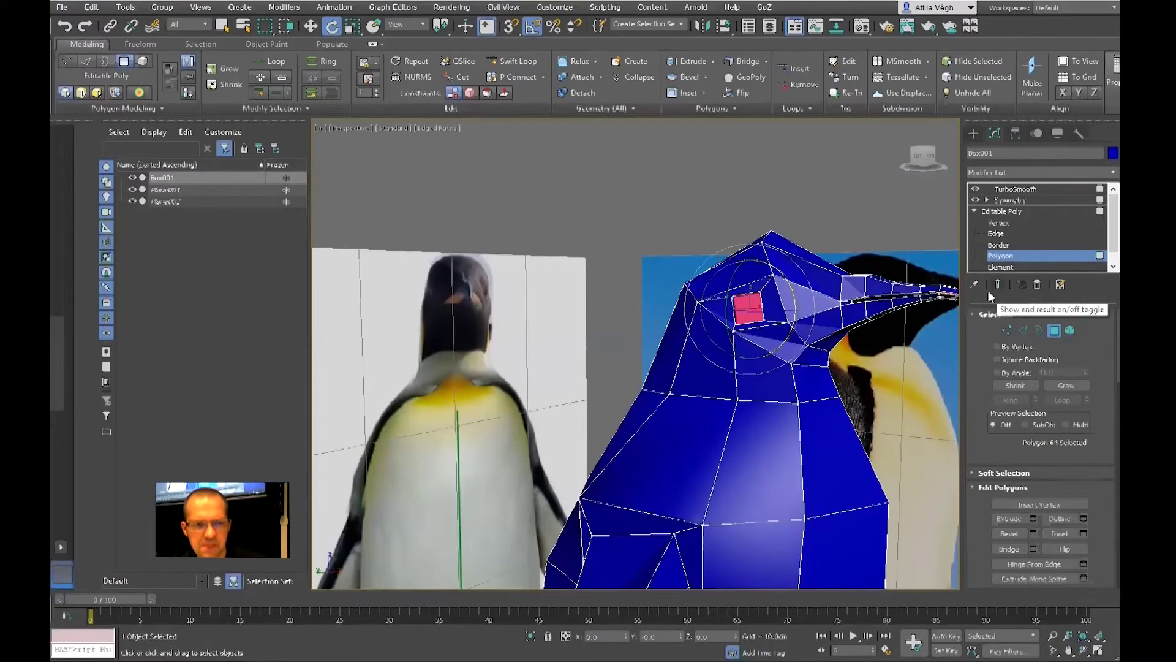
scroll(816, 296, "up", 4)
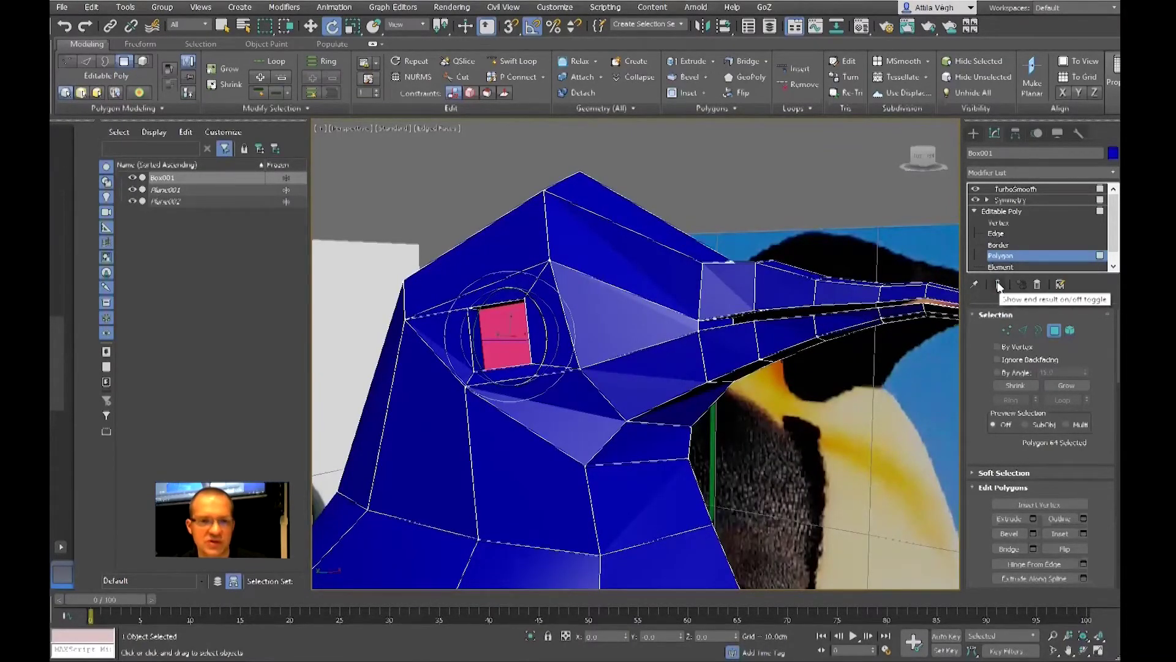
middle_click_drag(789, 267, 500, 205, "alt")
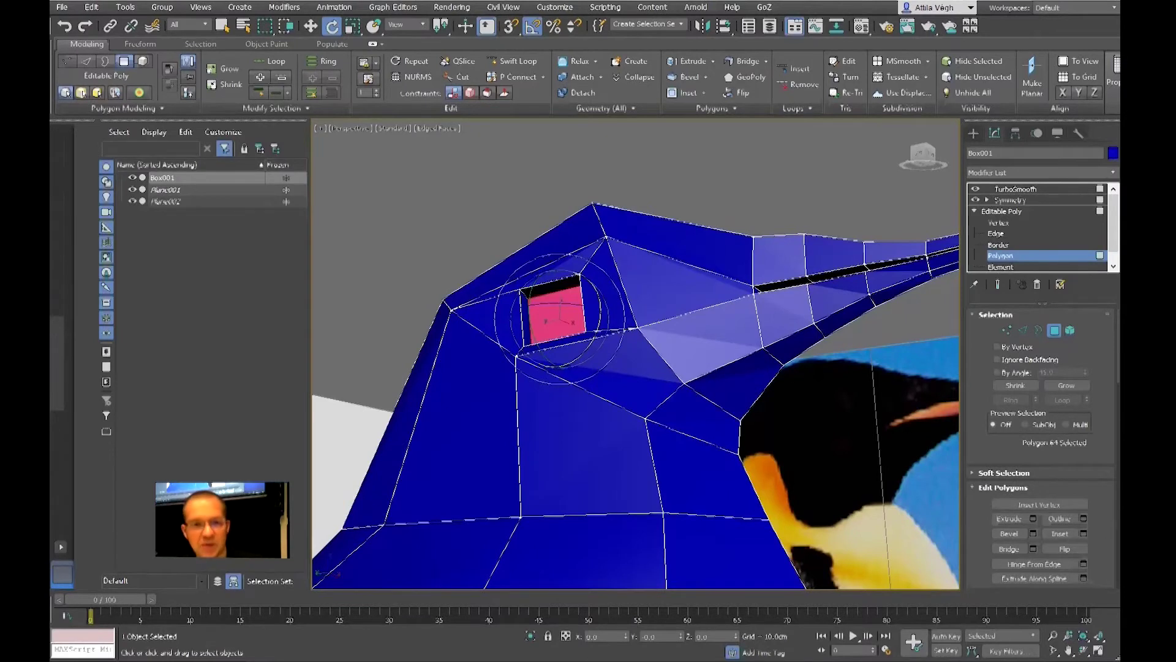
left_click(1073, 384)
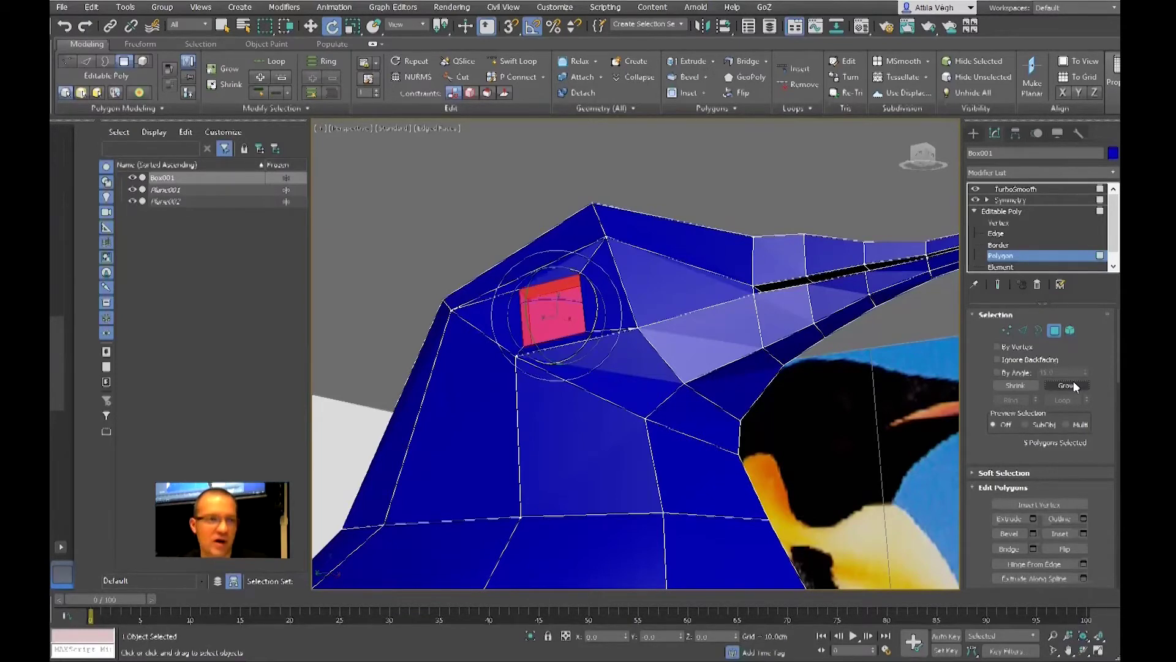
- Grow the eye selection to nine polygons and turn on Show End Result
left_click(1072, 385)
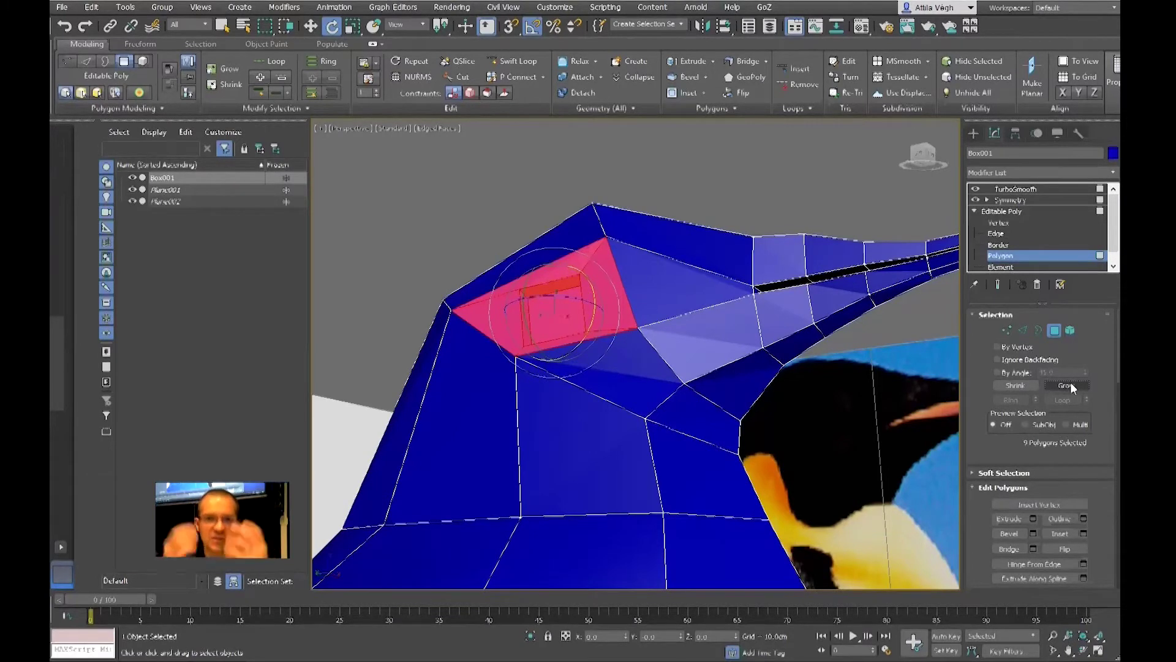
mouse_move(572, 305)
left_mouse_down()
mouse_move(534, 329)
mouse_move(552, 327)
left_mouse_up()
middle_click_drag(552, 327, 514, 383, "alt")
left_click(996, 287)
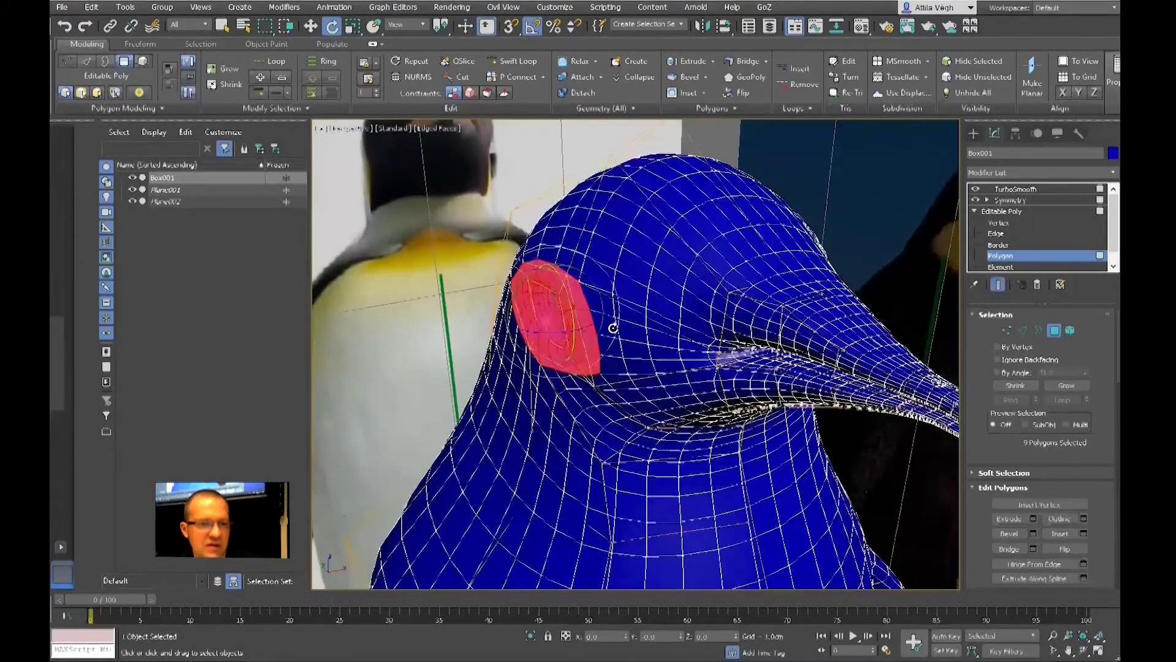
- Rotate the nine eye polygons to face forward, checking from side and front views
middle_click_drag(612, 329, 624, 323, "alt")
key("w")
middle_click_drag(538, 348, 632, 266, "alt")
key("e")
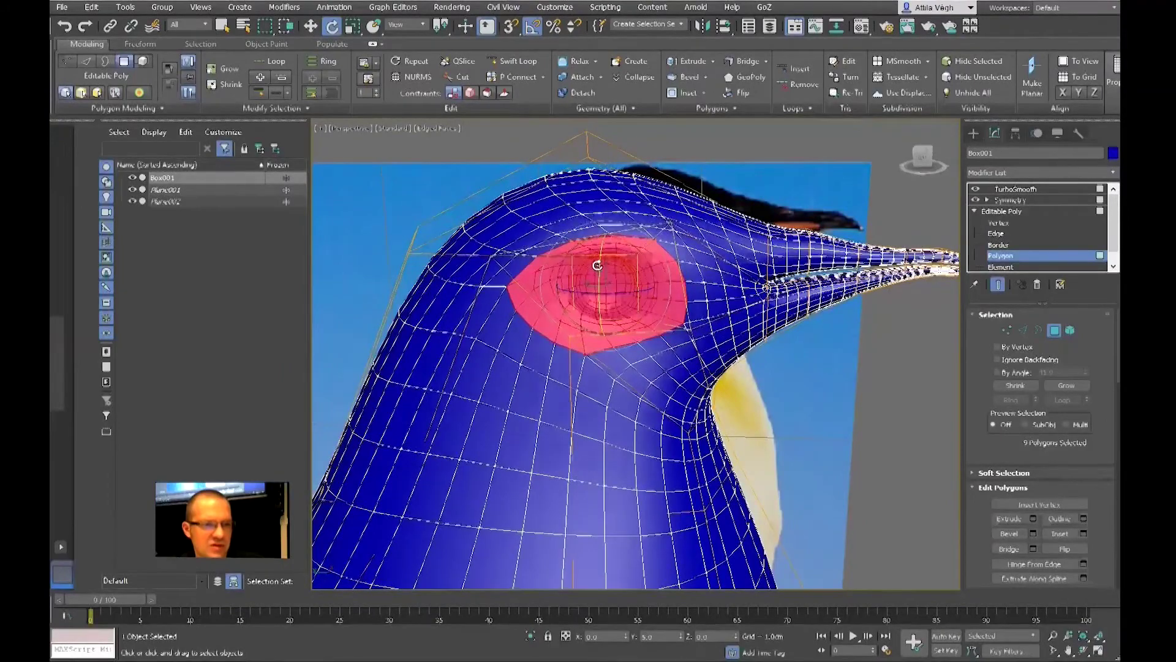
middle_click_drag(597, 272, 617, 295, "alt")
left_click_drag(617, 296, 620, 292)
middle_click_drag(606, 294, 655, 335, "alt")
scroll(654, 343, "down", 5)
scroll(655, 334, "up", 3)
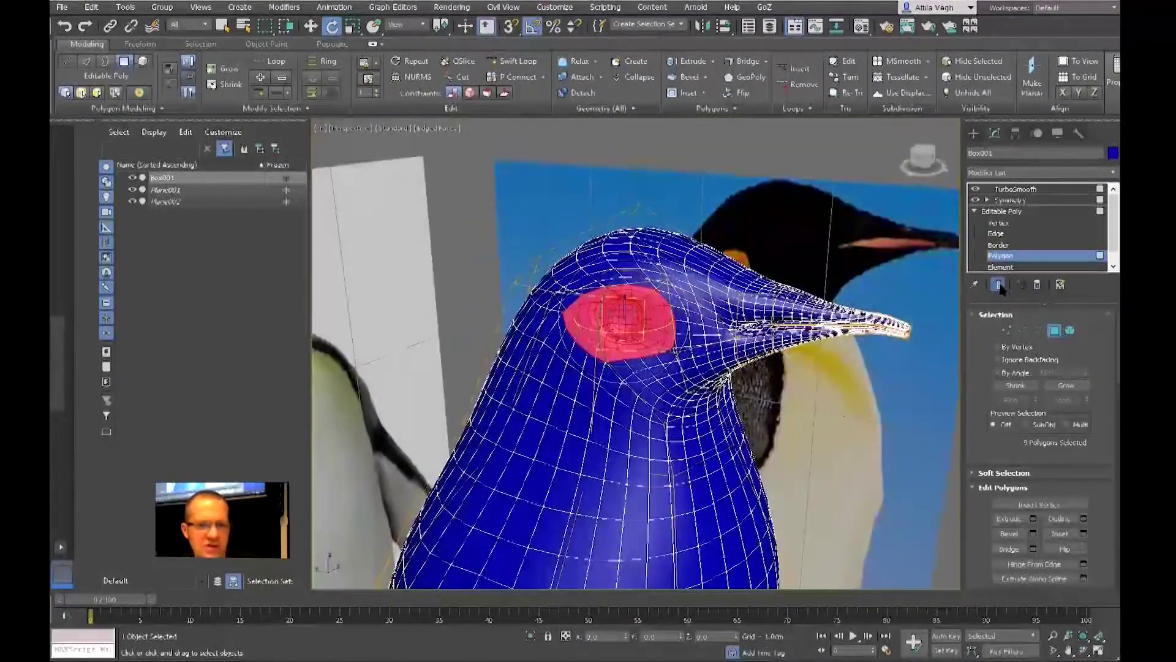
- Hide edged faces, clear the eye selection and view the penguin from behind
key("F4")
left_click(851, 201)
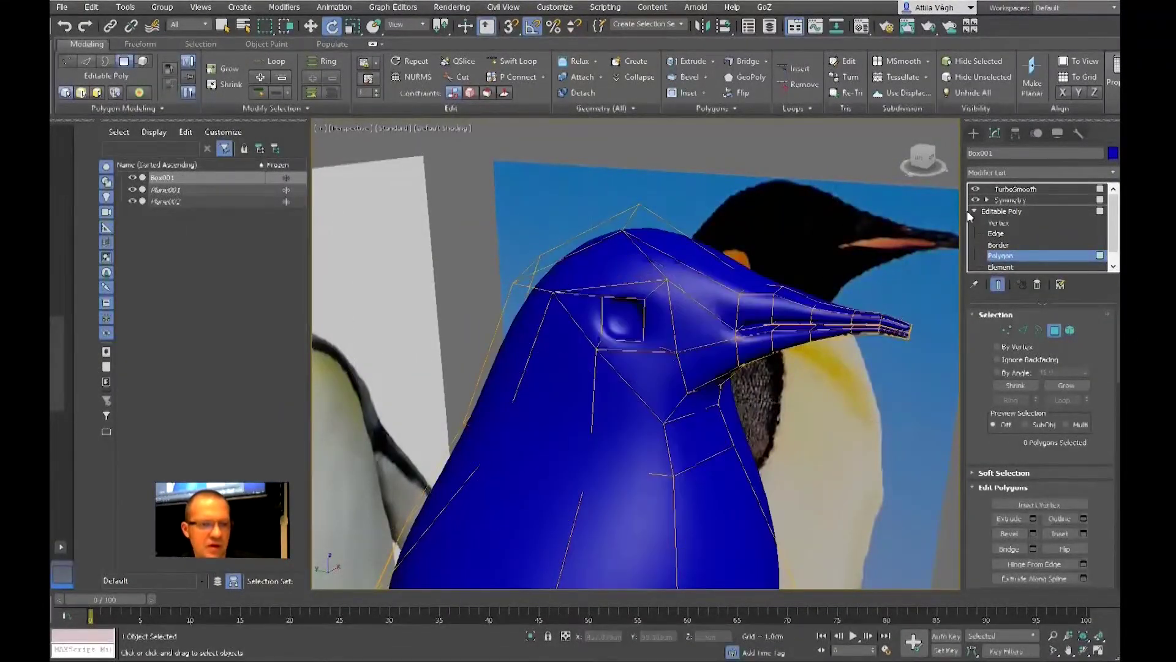
middle_click_drag(957, 214, 876, 318, "alt")
scroll(593, 340, "up", 5)
left_click(999, 222)
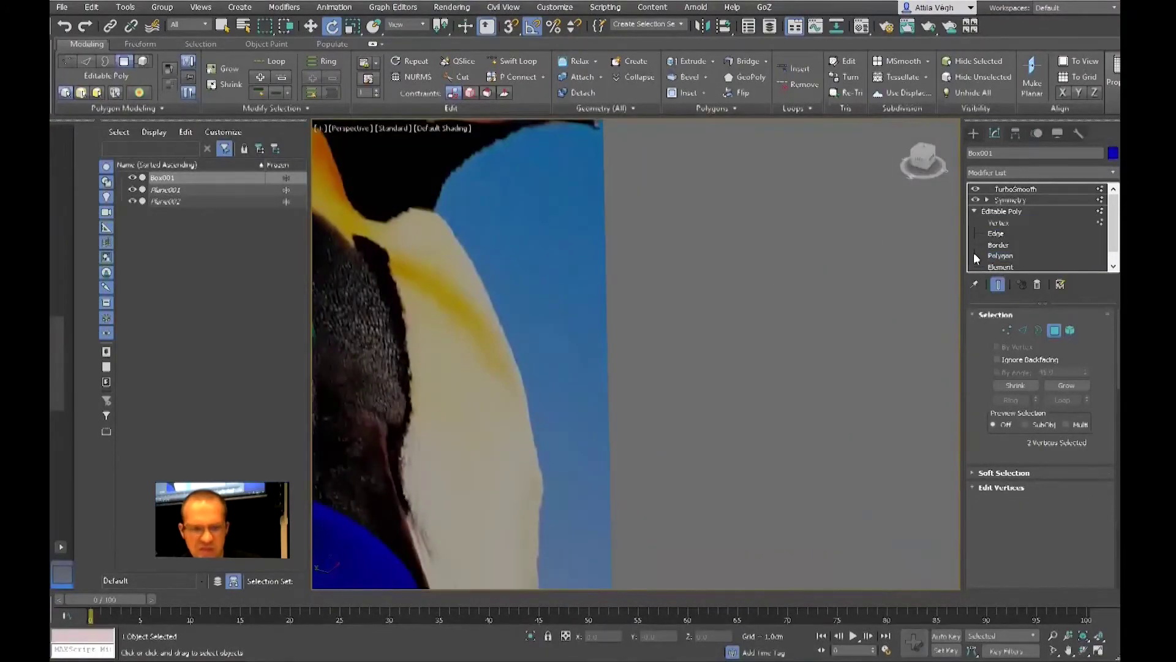
- In Left view, raise two pairs of vertices along the beak's top edge
key("l")
left_click_drag(741, 287, 696, 331)
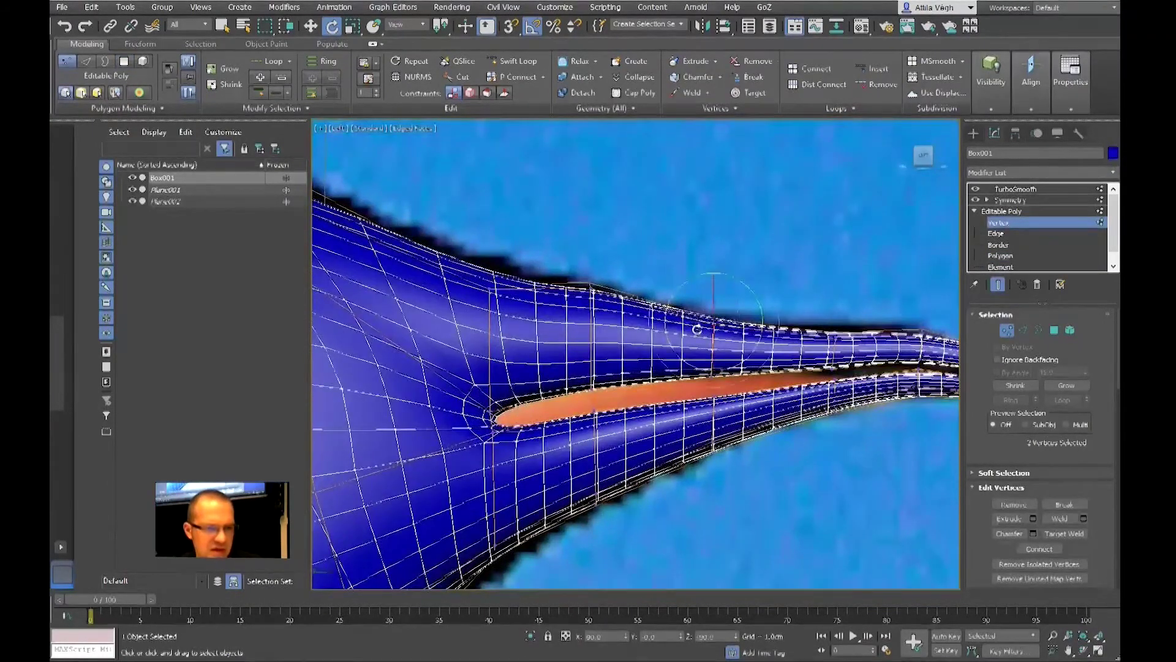
key("w")
left_click_drag(715, 289, 716, 281)
middle_click_drag(568, 288, 700, 302)
left_click_drag(599, 328, 622, 235)
- Raise another pair of beak top-edge vertices, then return to Perspective framing them
scroll(606, 288, "down", 3)
middle_click_drag(591, 337, 548, 348)
scroll(766, 322, "up", 4)
middle_click_drag(767, 321, 748, 315)
mouse_move(721, 314)
left_mouse_down()
mouse_move(694, 350)
mouse_move(712, 296)
left_mouse_up()
scroll(720, 322, "down", 4)
middle_click_drag(723, 337, 704, 351)
key("p")
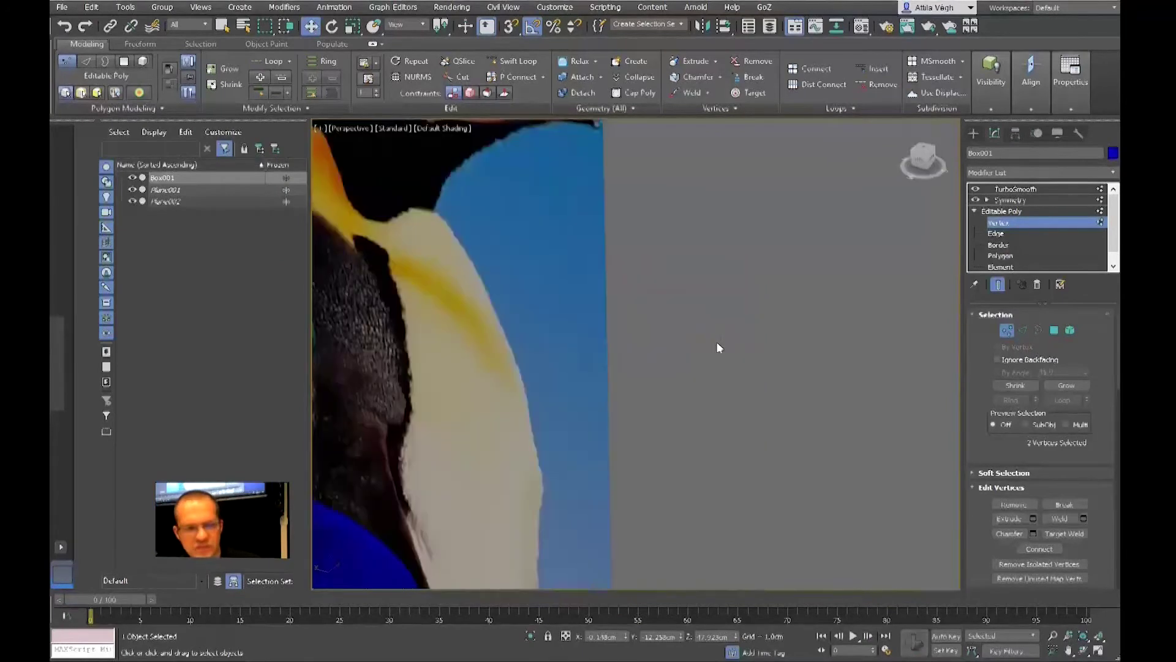
key("z")
scroll(711, 362, "down", 8)
middle_click_drag(715, 353, 743, 311, "alt")
scroll(581, 337, "down", 3)
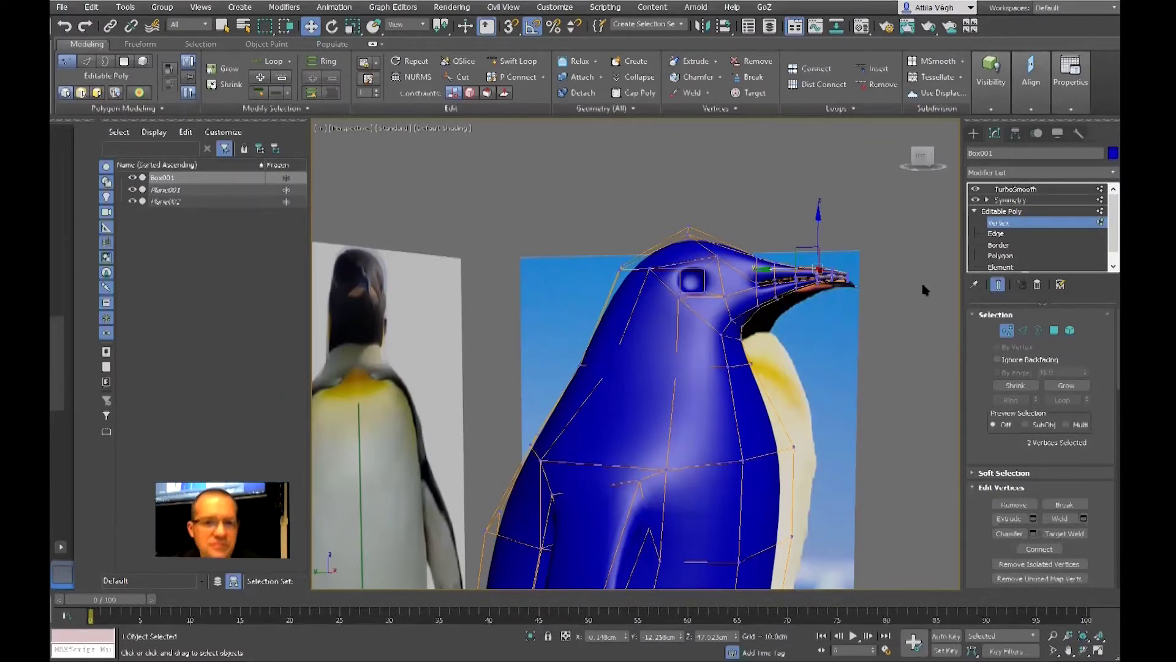
- Exit Vertex mode and display the penguin with its Symmetry and TurboSmooth results
left_click(1032, 210)
left_click(1036, 201)
left_click(1048, 188)
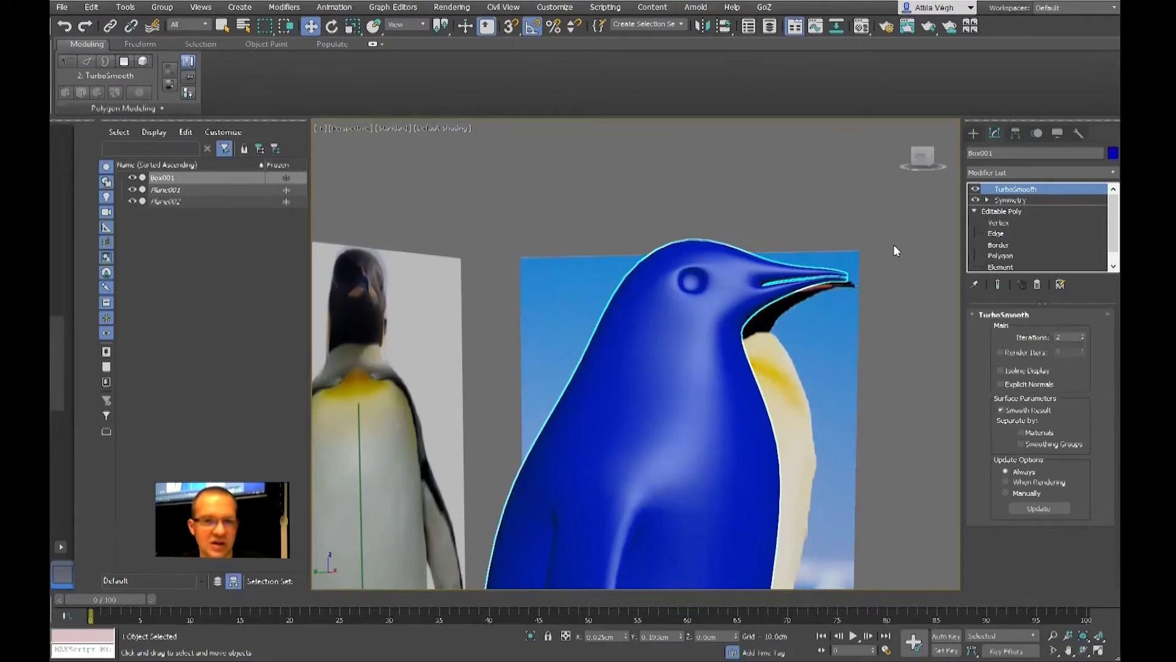
- Draw a small Standard Primitives cylinder on the grid beneath the penguin's feet
left_click(974, 135)
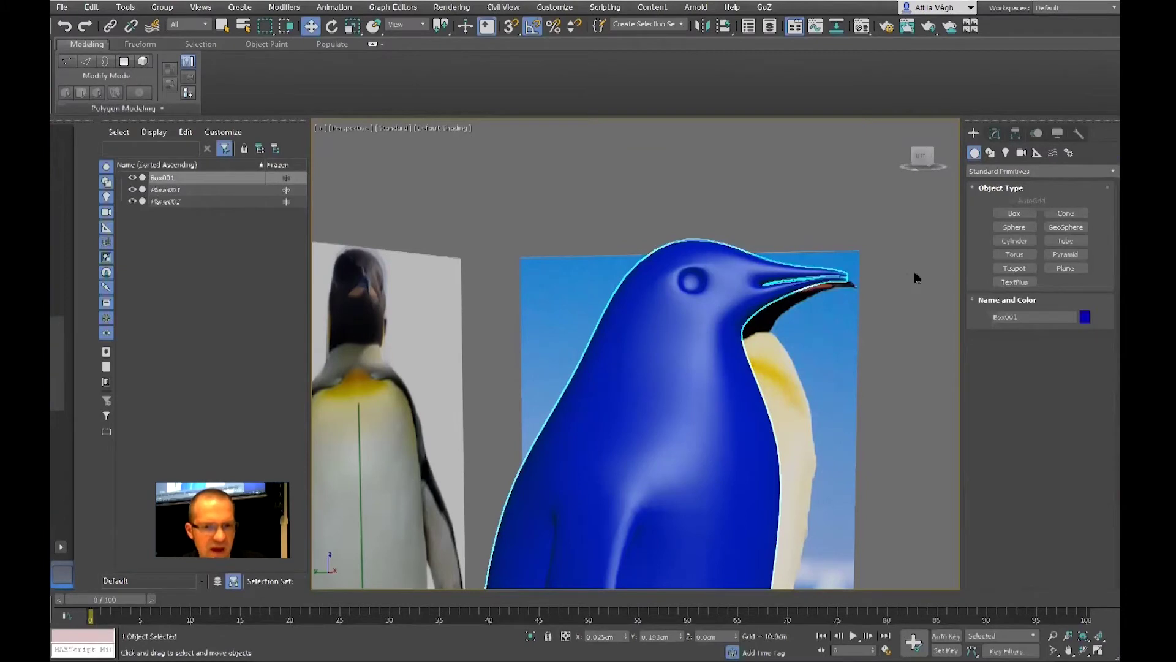
left_click(1012, 241)
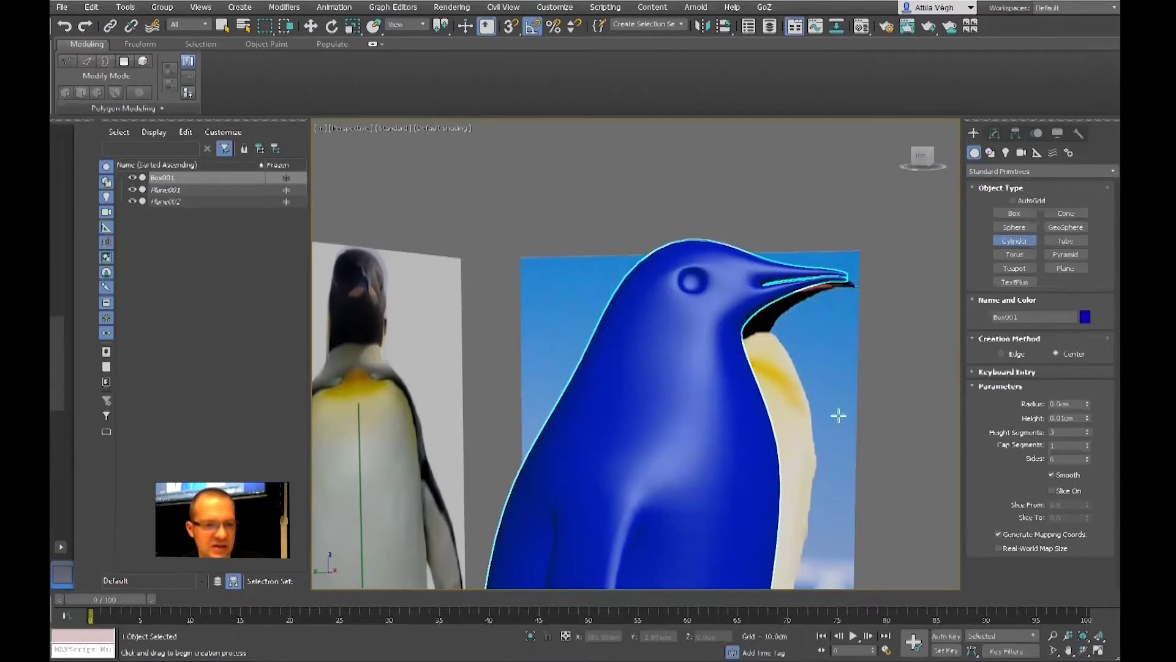
scroll(840, 331, "down", 5)
middle_click_drag(847, 343, 767, 344, "alt")
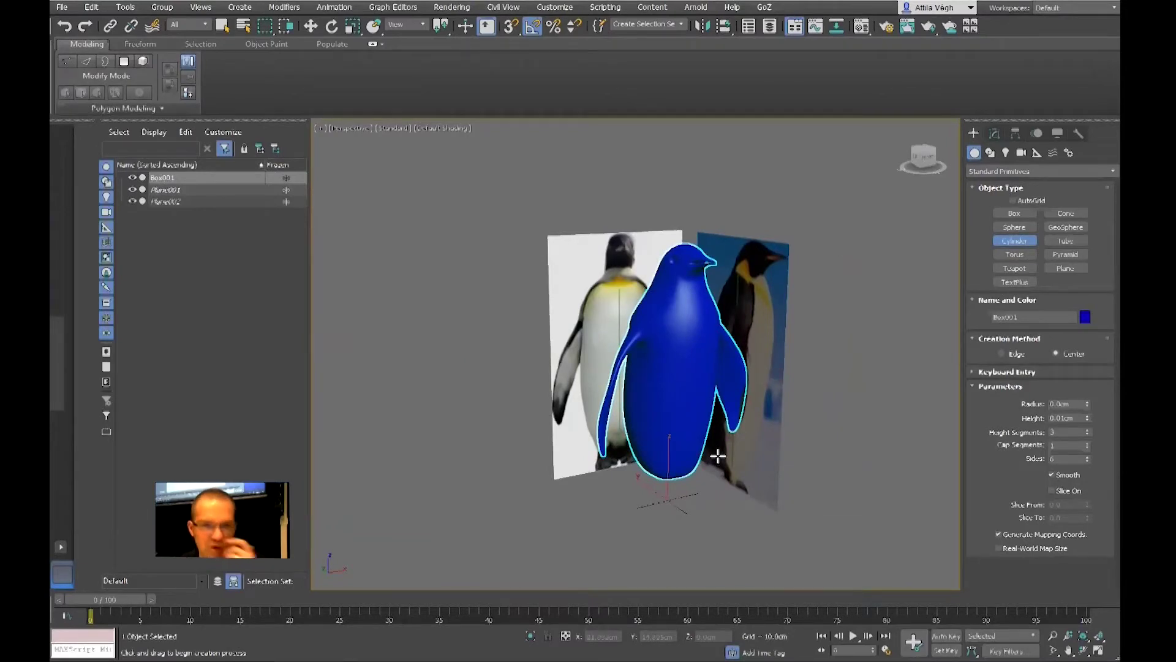
scroll(715, 455, "up", 4)
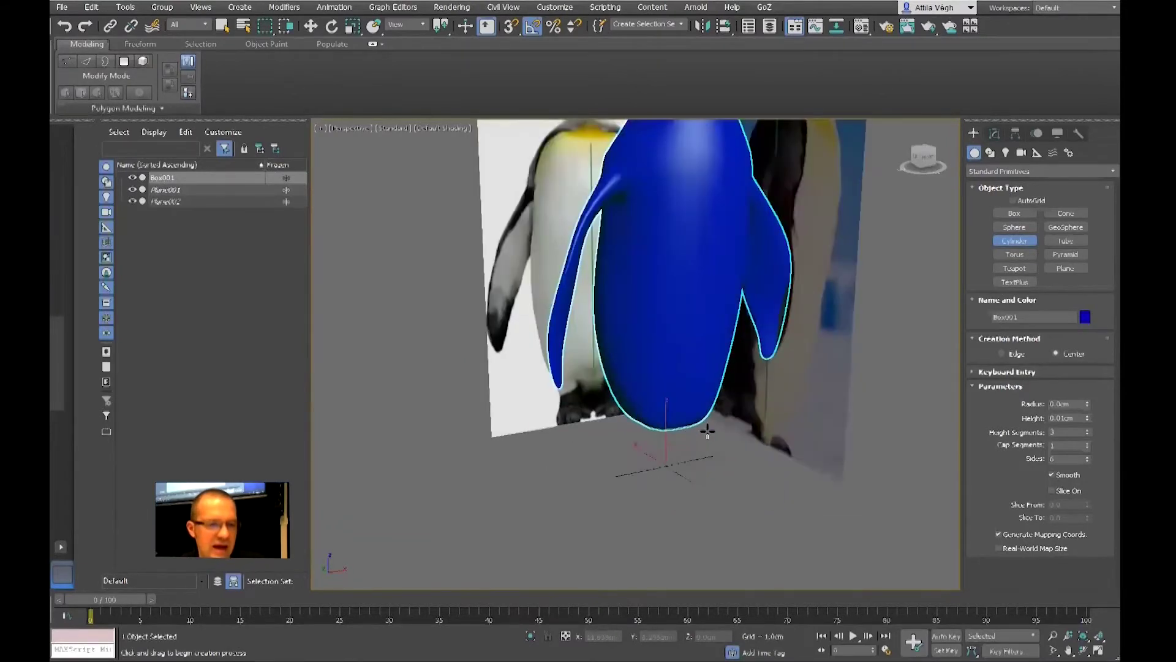
scroll(707, 430, "up", 2)
scroll(708, 431, "down", 4)
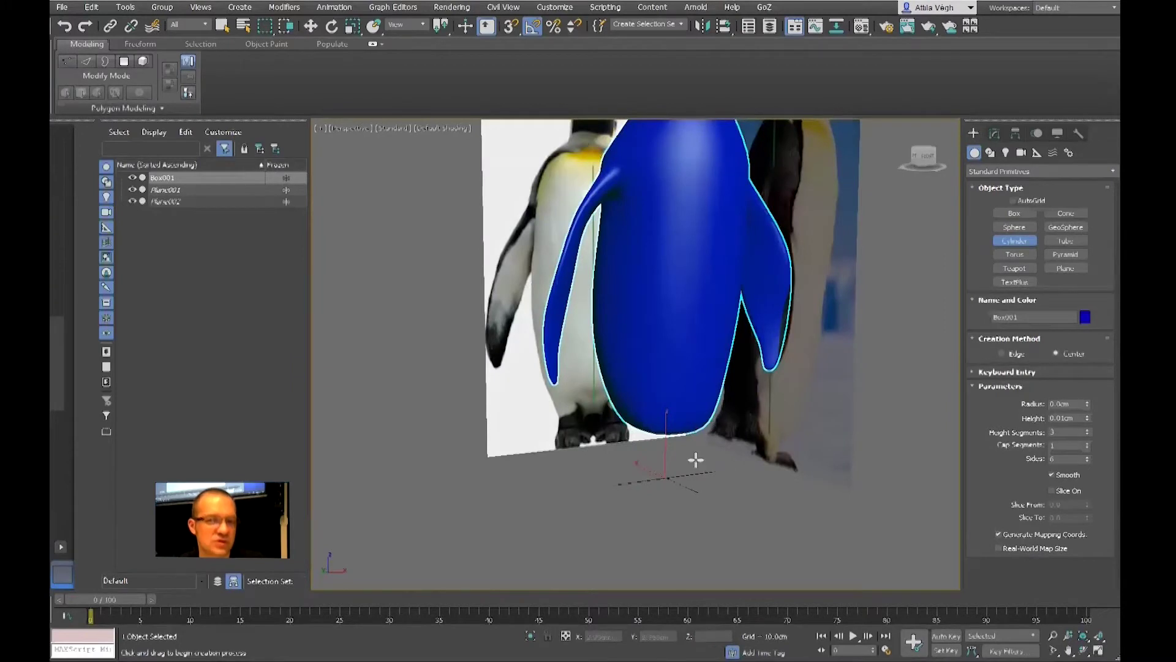
scroll(696, 459, "up", 5)
middle_click_drag(647, 479, 637, 479, "alt")
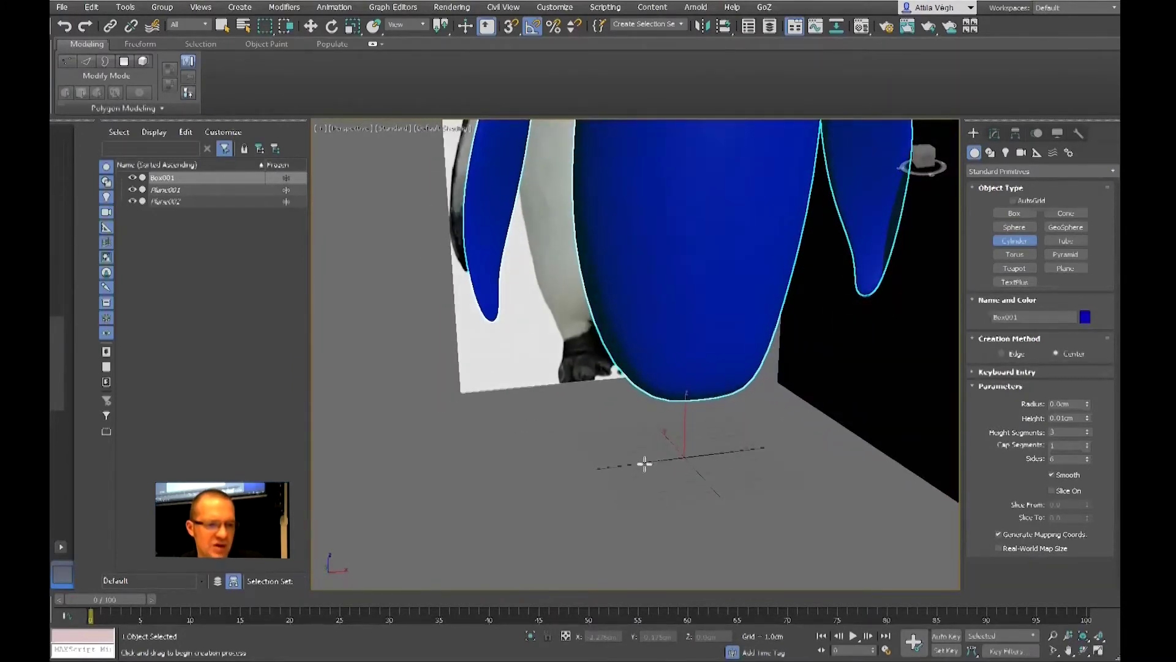
left_click_drag(652, 464, 662, 469)
- Set the cylinder's height, then give it 16 sides and 5 height segments
left_click(661, 408)
key("w")
left_click(994, 134)
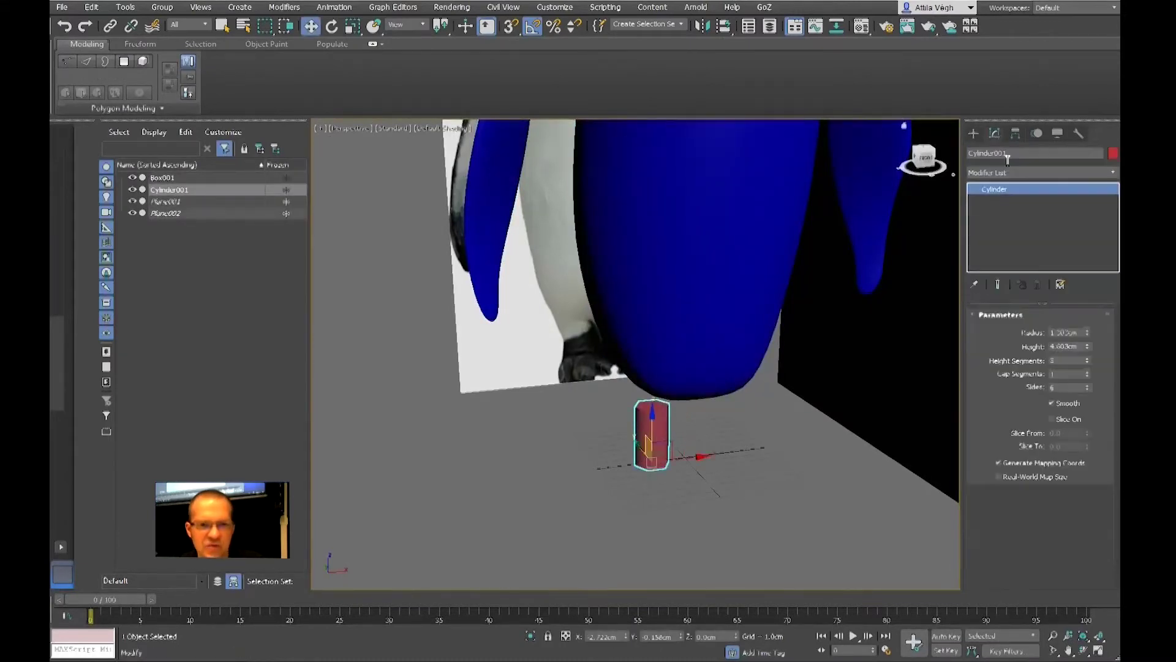
left_click_drag(1059, 388, 980, 377)
type("16")
key("Return")
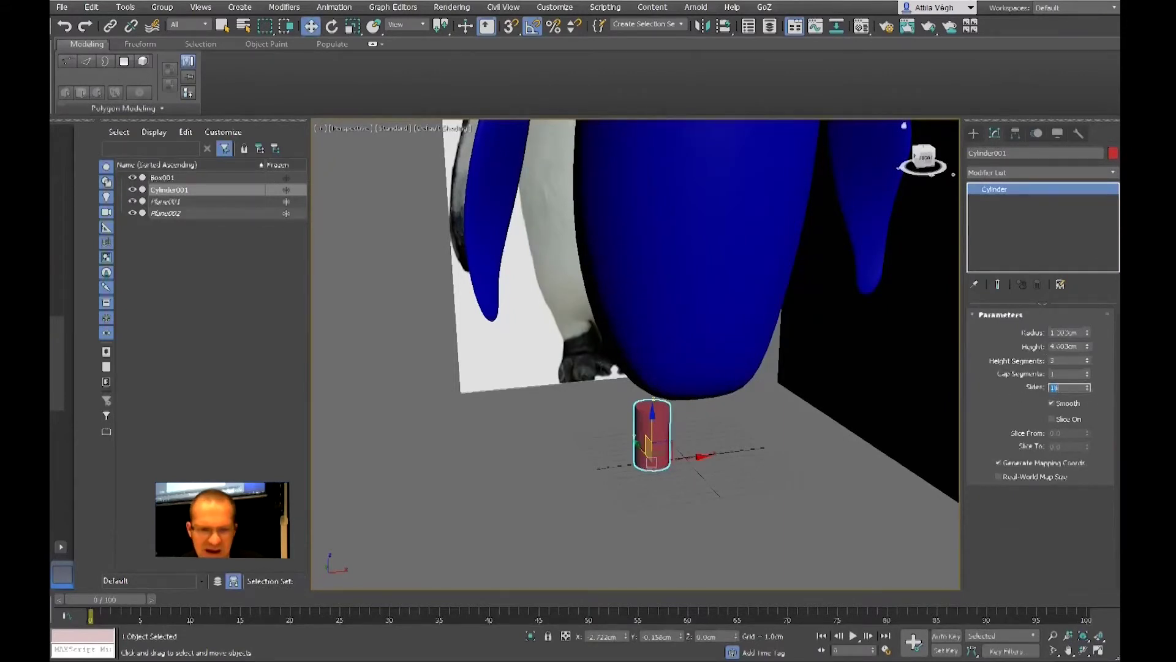
double_click(1061, 361)
type("5")
key("Return")
- Turn on edged faces and orbit to inspect the cylinder's new segments
middle_click_drag(746, 350, 805, 418, "alt")
key("F4")
middle_click_drag(739, 449, 655, 443, "alt")
scroll(718, 436, "up", 3)
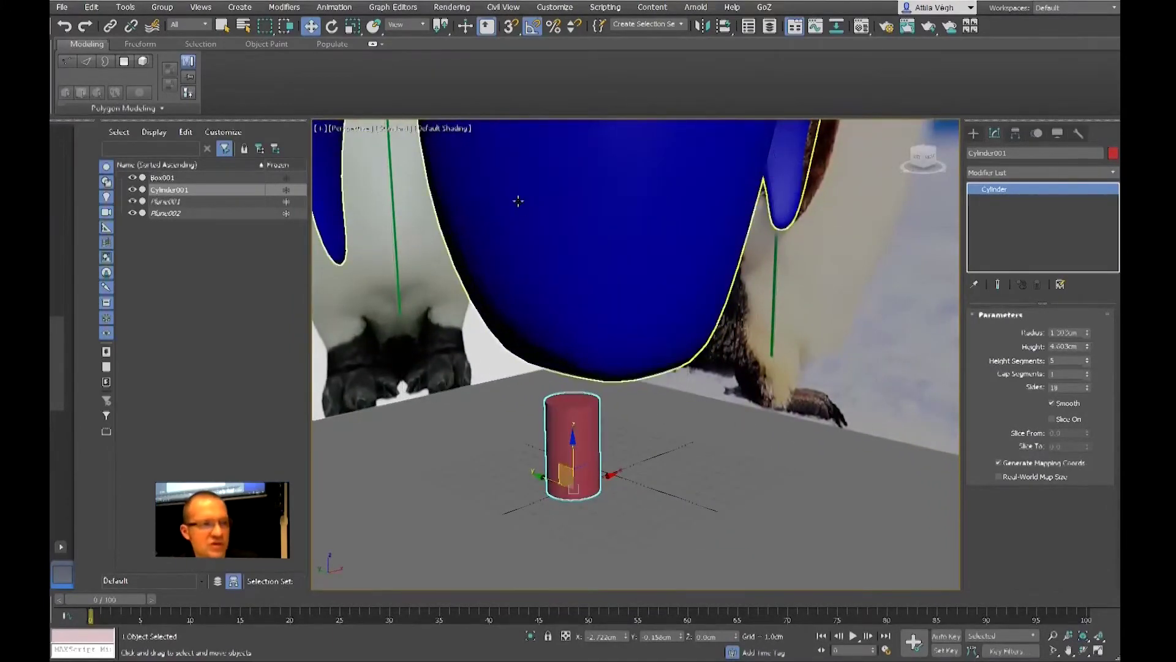
left_click(432, 127)
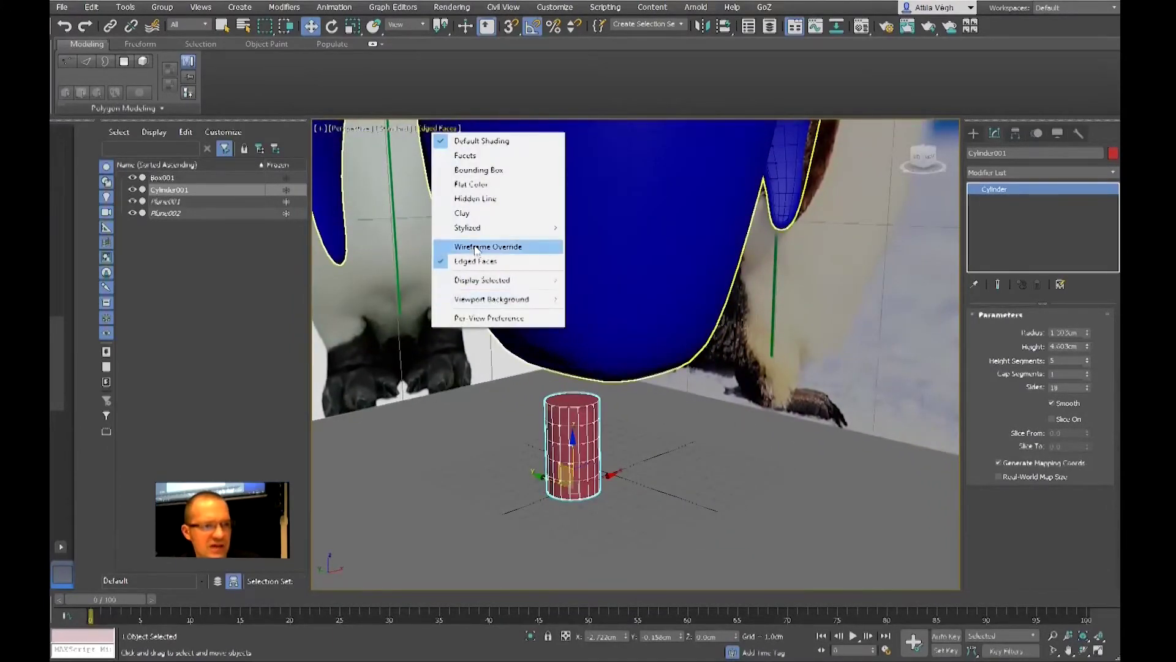
left_click(805, 436)
left_click(804, 435)
middle_click_drag(804, 435, 843, 431)
left_click(614, 442)
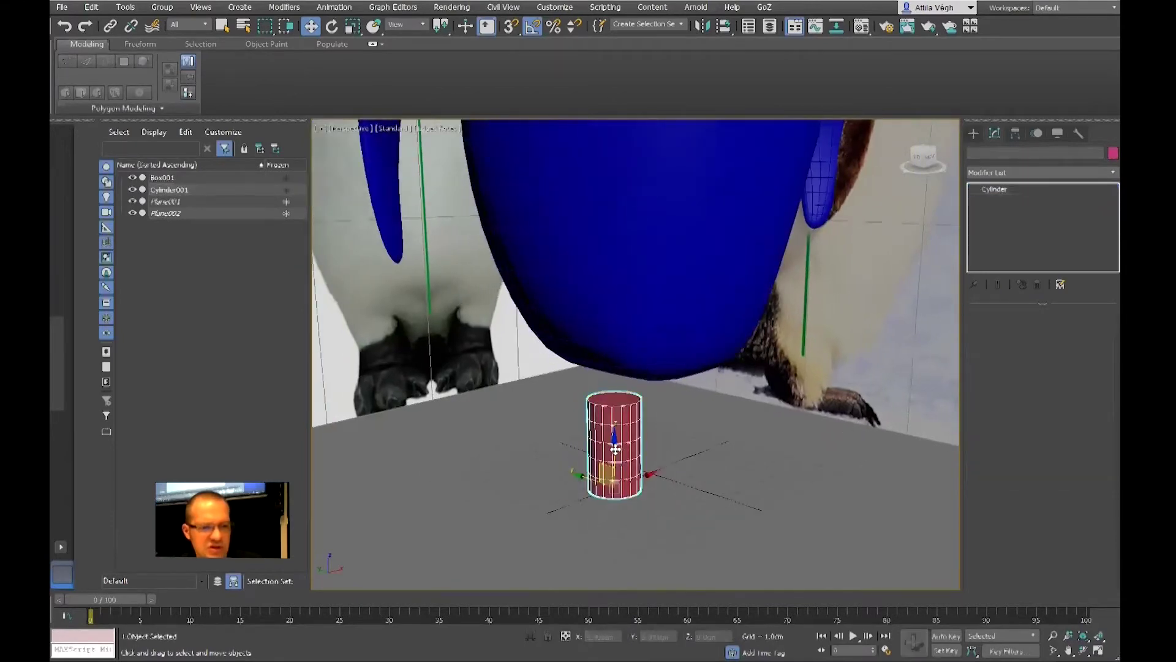
scroll(690, 437, "up", 5)
middle_click_drag(674, 449, 724, 424)
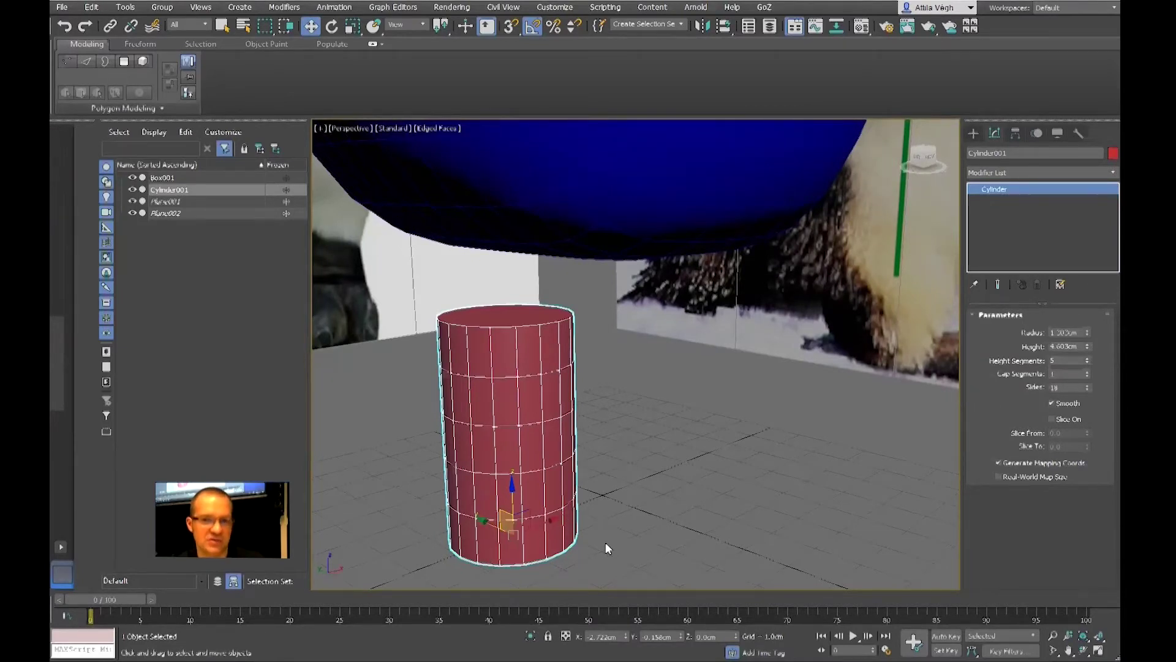
middle_click_drag(867, 458, 539, 472, "alt")
scroll(540, 473, "up", 3)
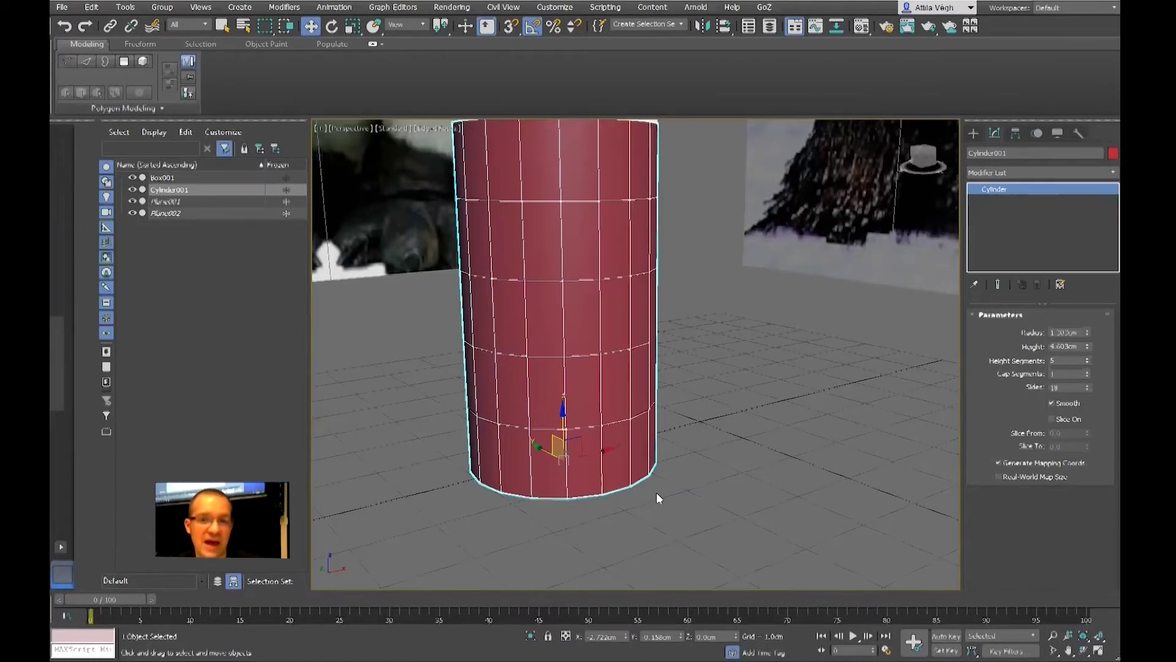
- Reduce the cylinder to 6 sides and view it level from the front
double_click(1065, 389)
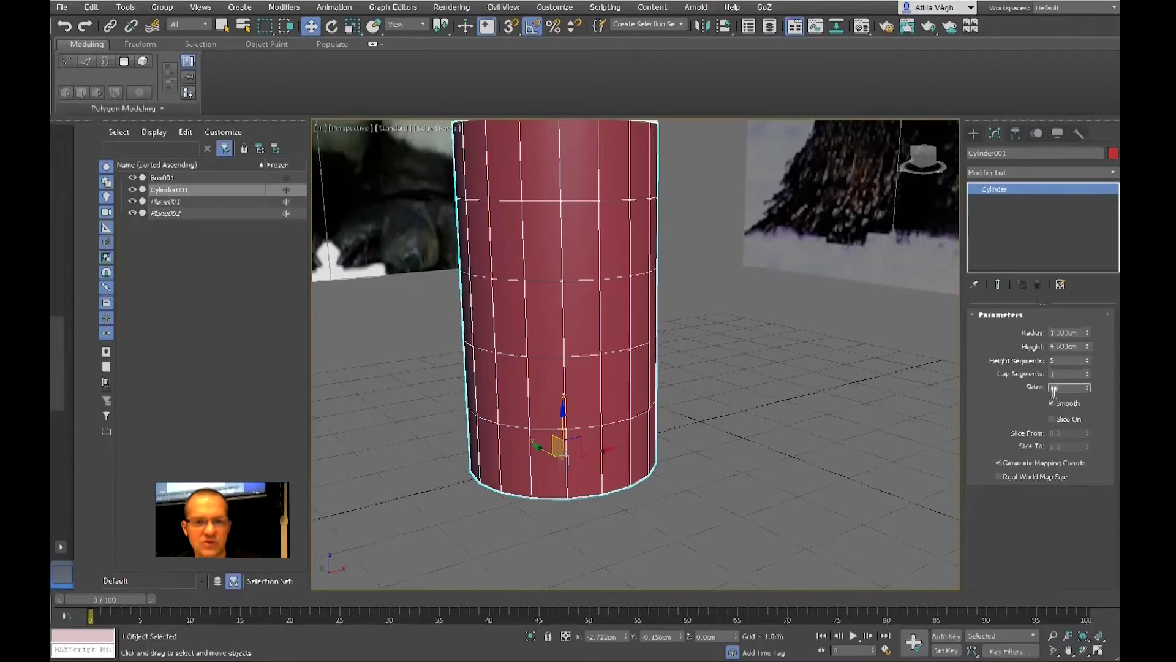
type("6")
key("Return")
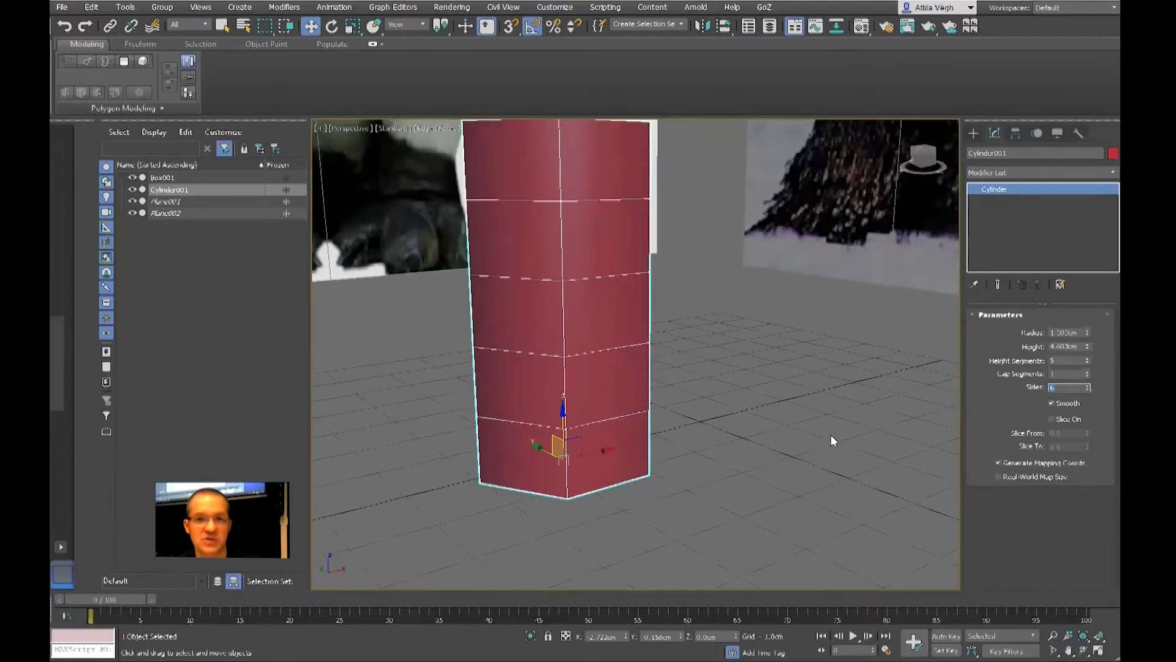
middle_click_drag(833, 429, 678, 370, "alt")
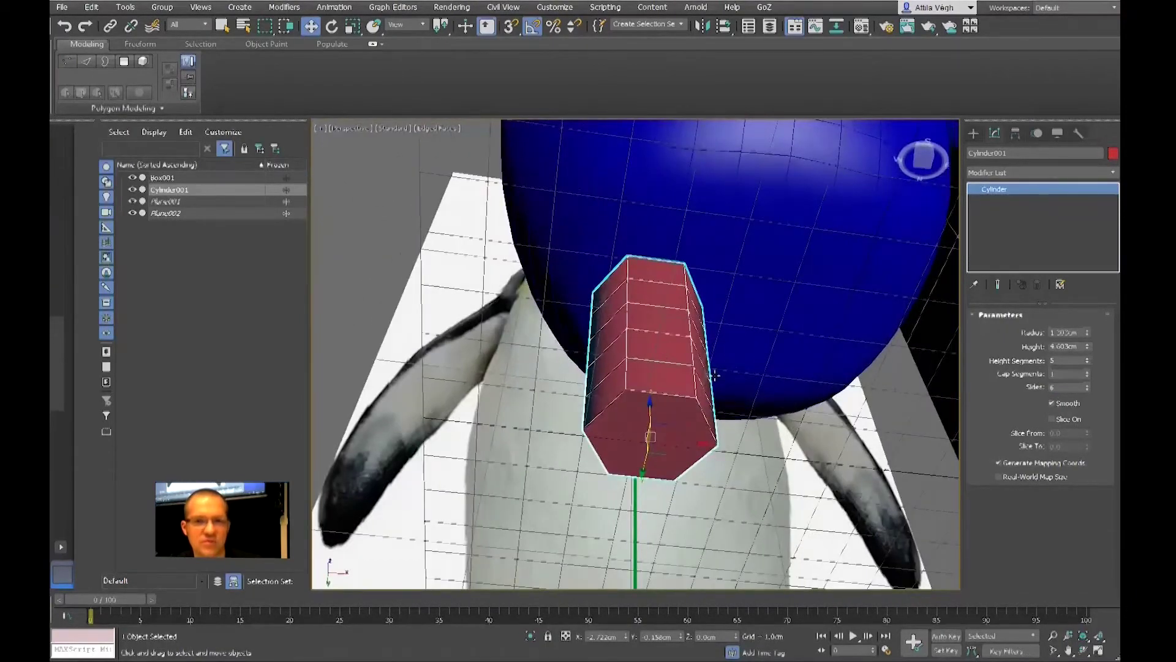
middle_click_drag(790, 424, 739, 435, "alt")
scroll(723, 329, "down", 5)
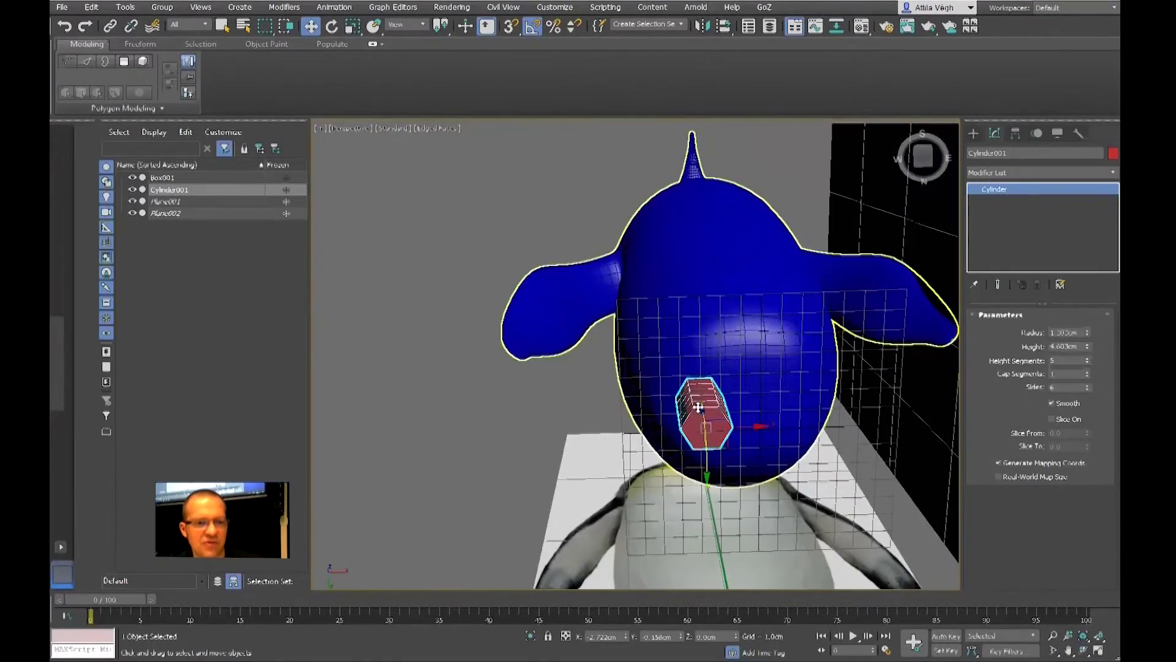
scroll(674, 386, "up", 6)
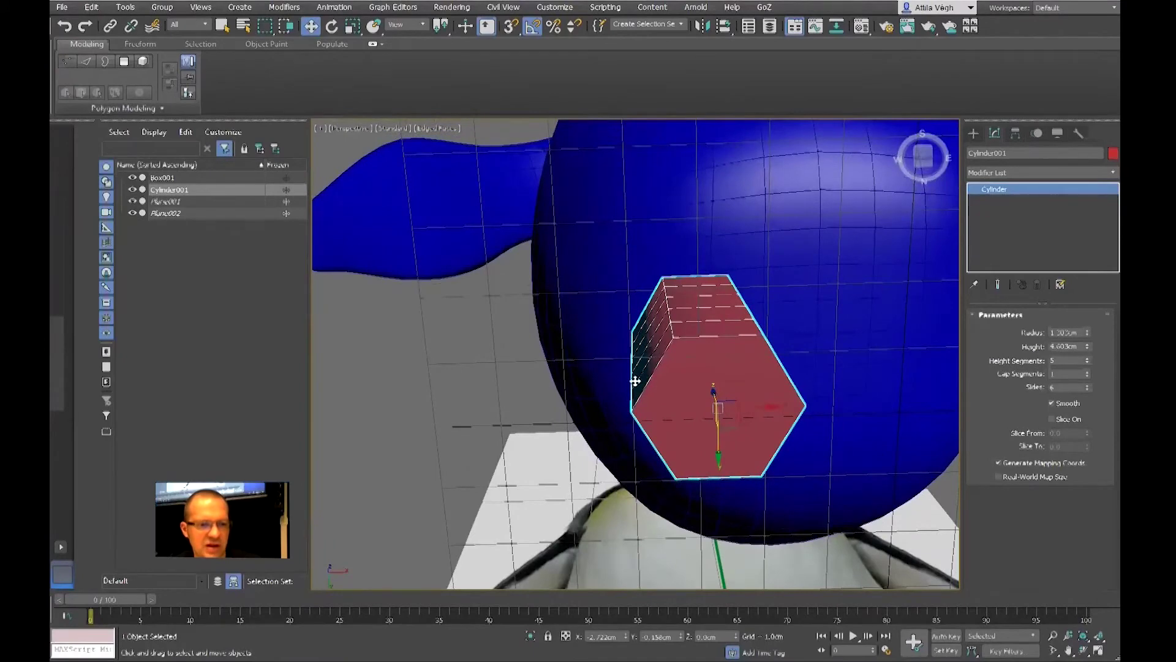
middle_click_drag(717, 323, 641, 365, "alt")
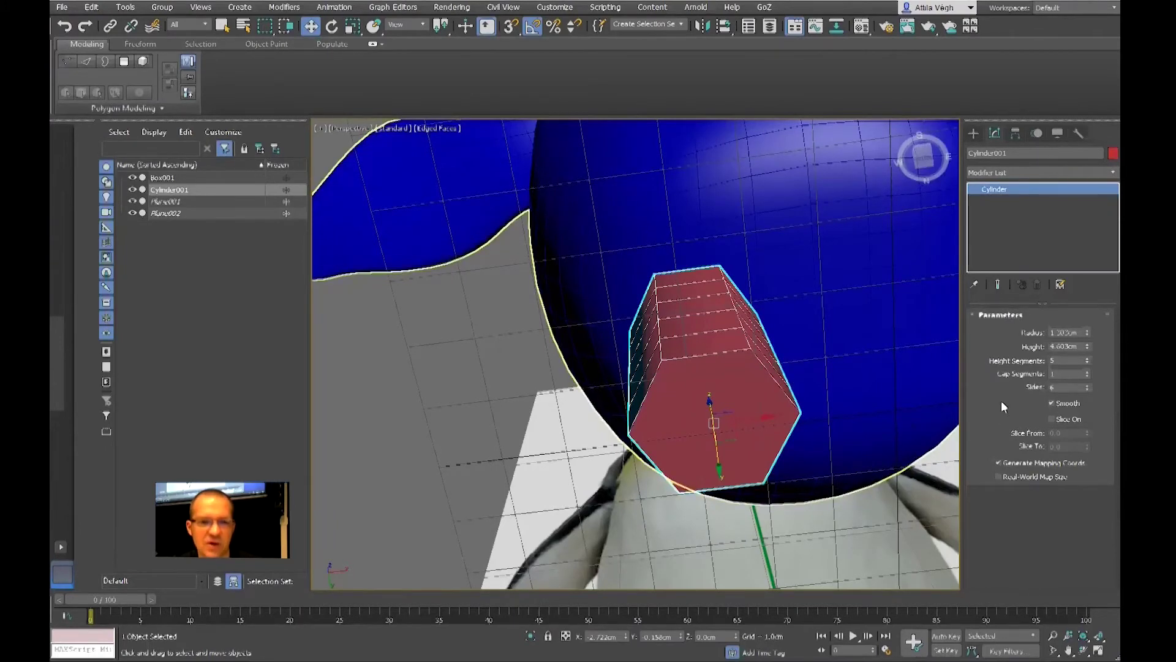
- Try 7 and 8 sides, then return the cylinder to 6 sides
left_click(1087, 385)
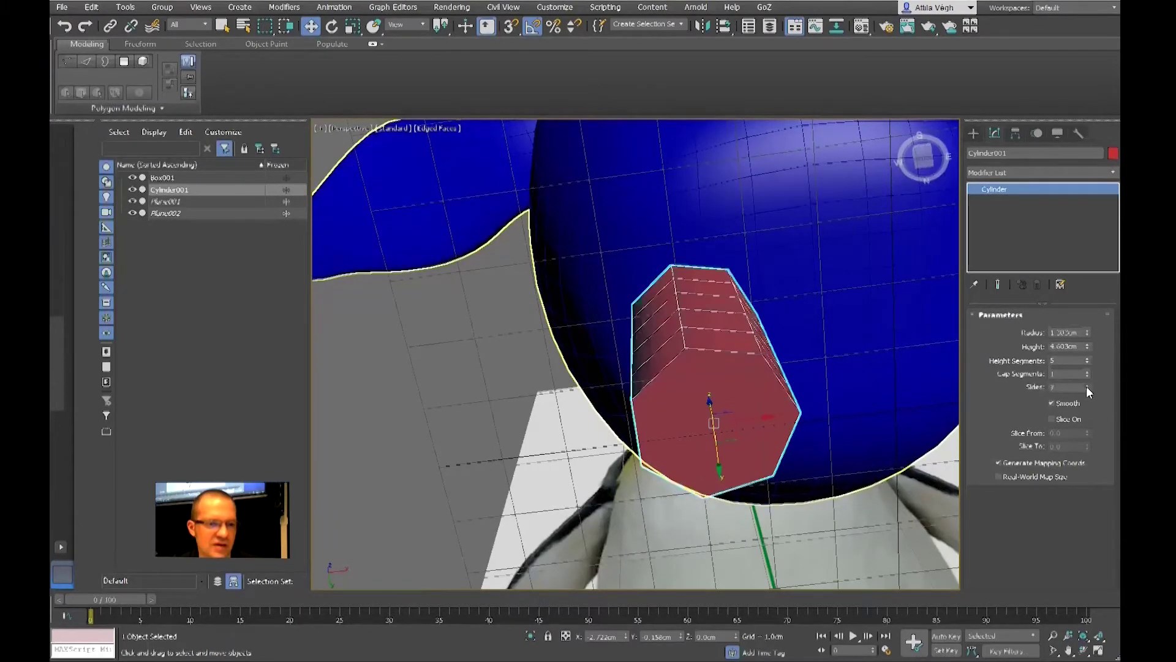
left_click(1087, 385)
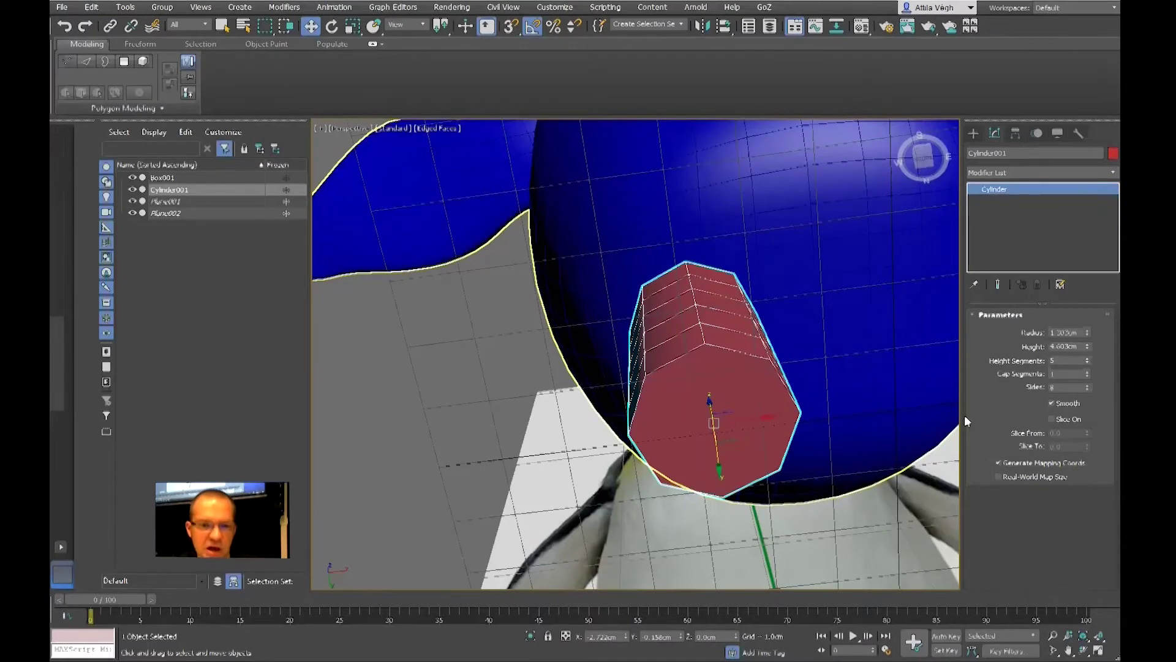
double_click(1071, 387)
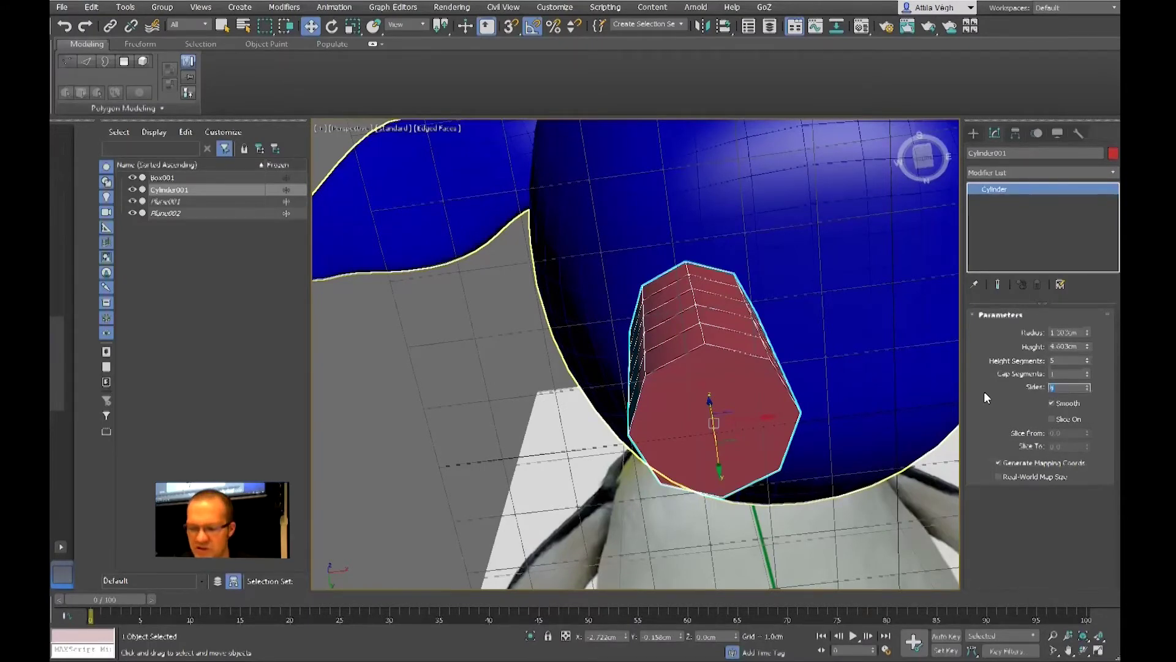
type("6")
key("Return")
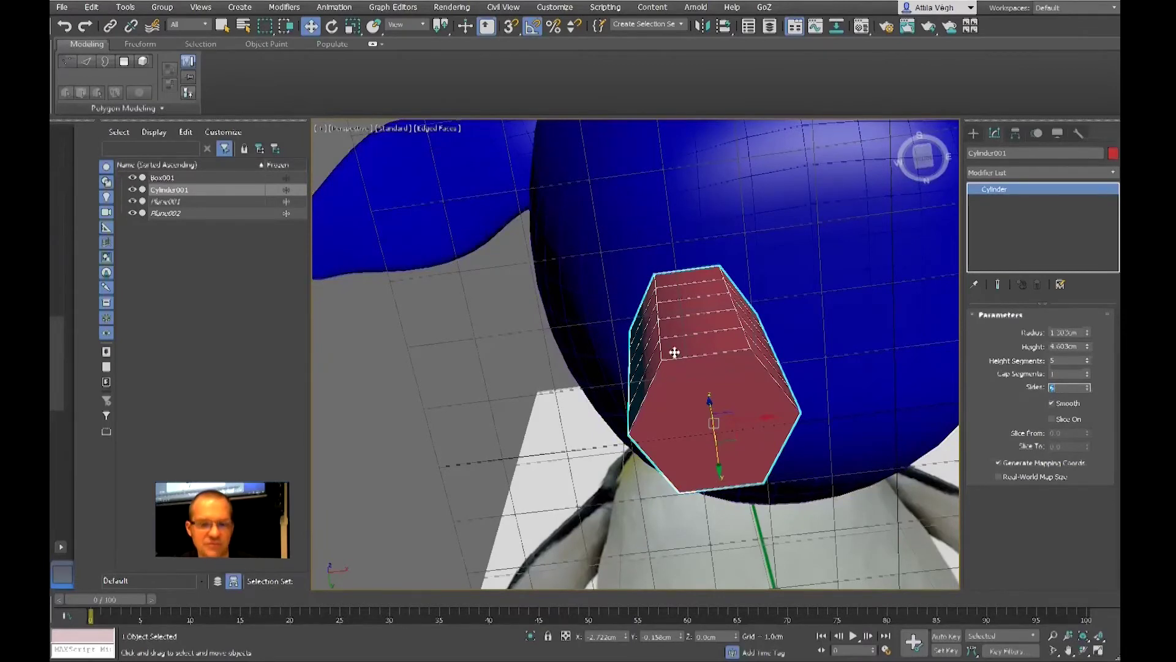
middle_click_drag(746, 383, 777, 488, "alt")
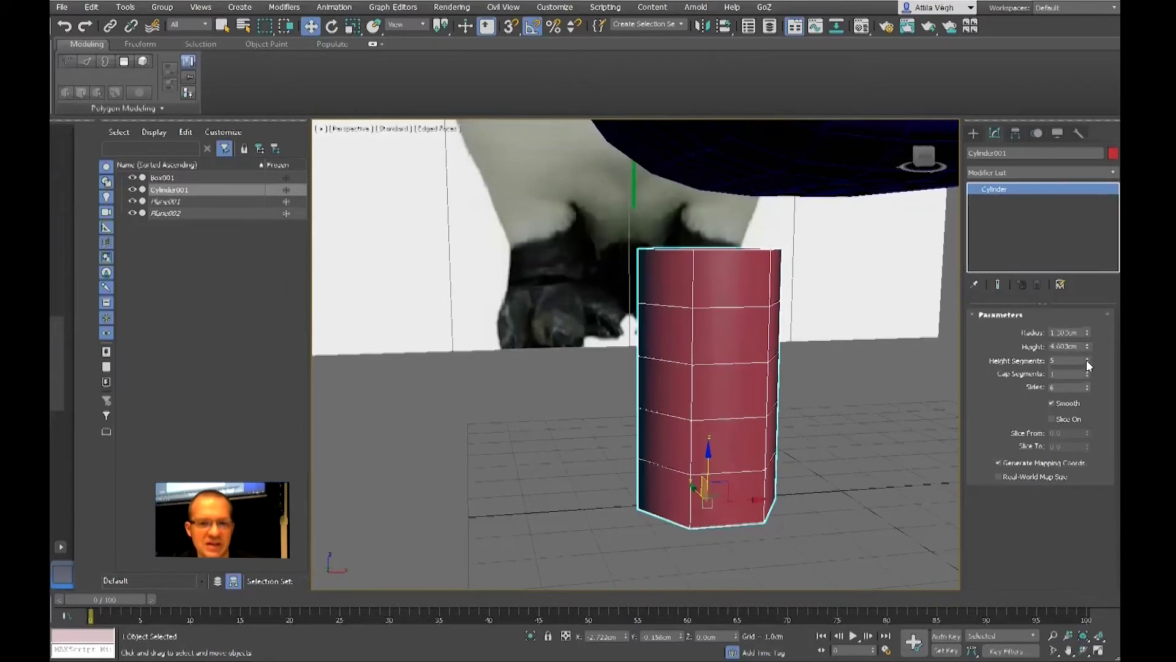
- Lower the cylinder's height segments from 5 to 3 and orbit to inspect the bands
left_click(1087, 361)
left_click(1087, 361)
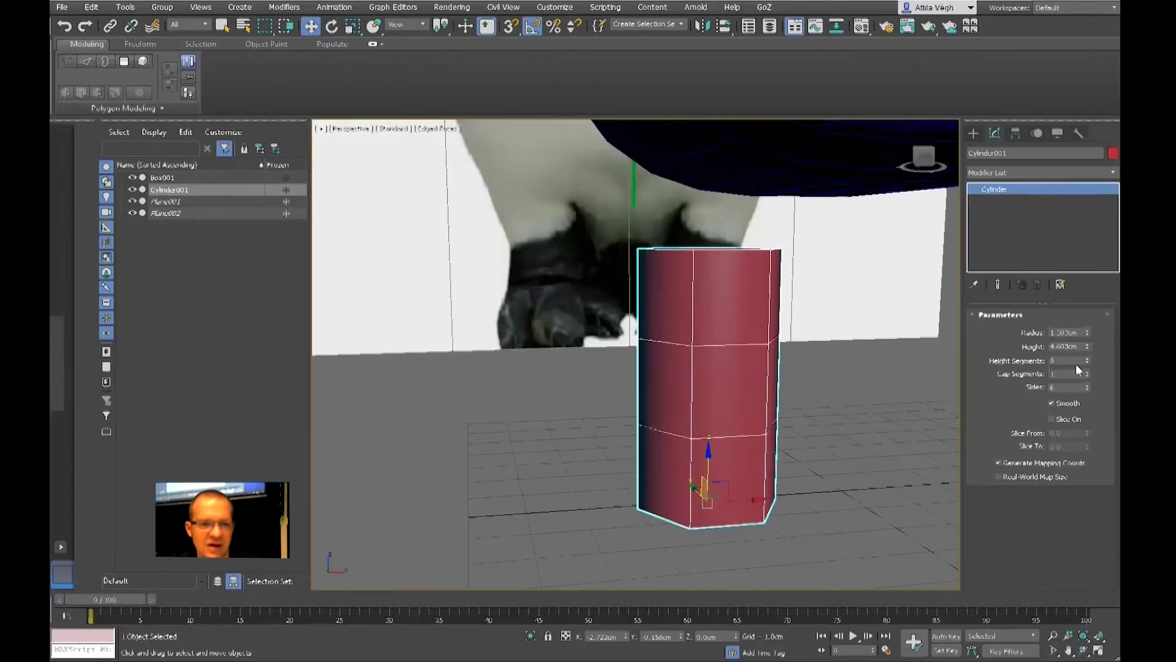
mouse_move(822, 398)
middle_mouse_down("alt")
mouse_move(777, 427)
mouse_move(832, 403)
middle_mouse_up("alt")
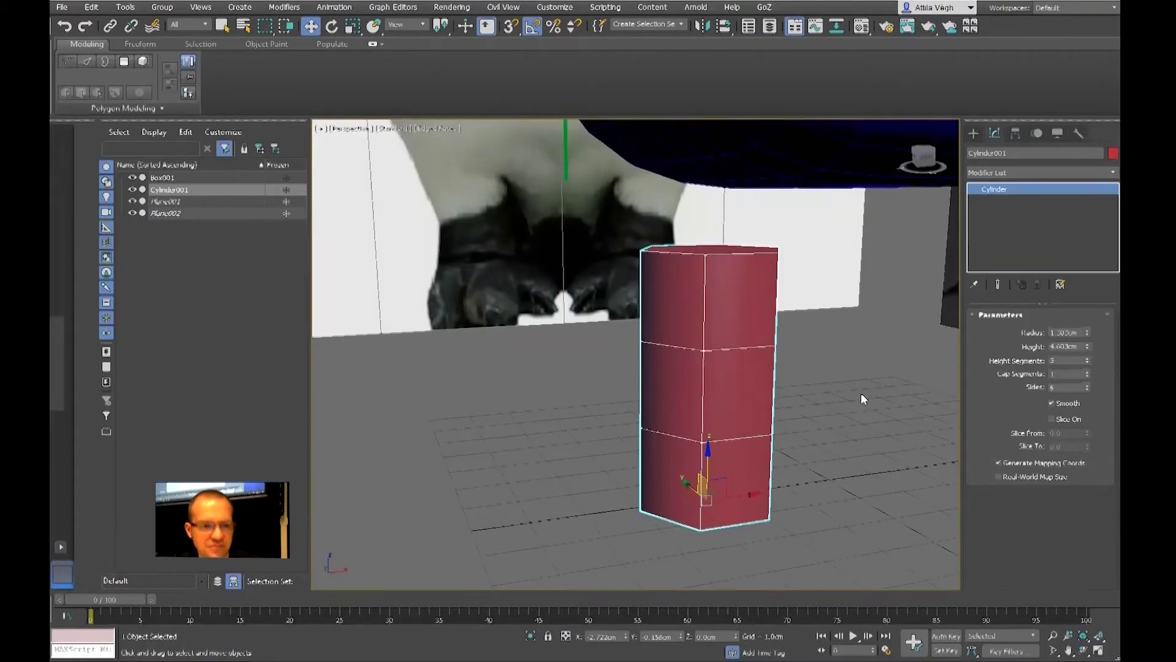
mouse_move(815, 428)
middle_mouse_down("alt")
mouse_move(771, 428)
mouse_move(815, 441)
middle_mouse_up("alt")
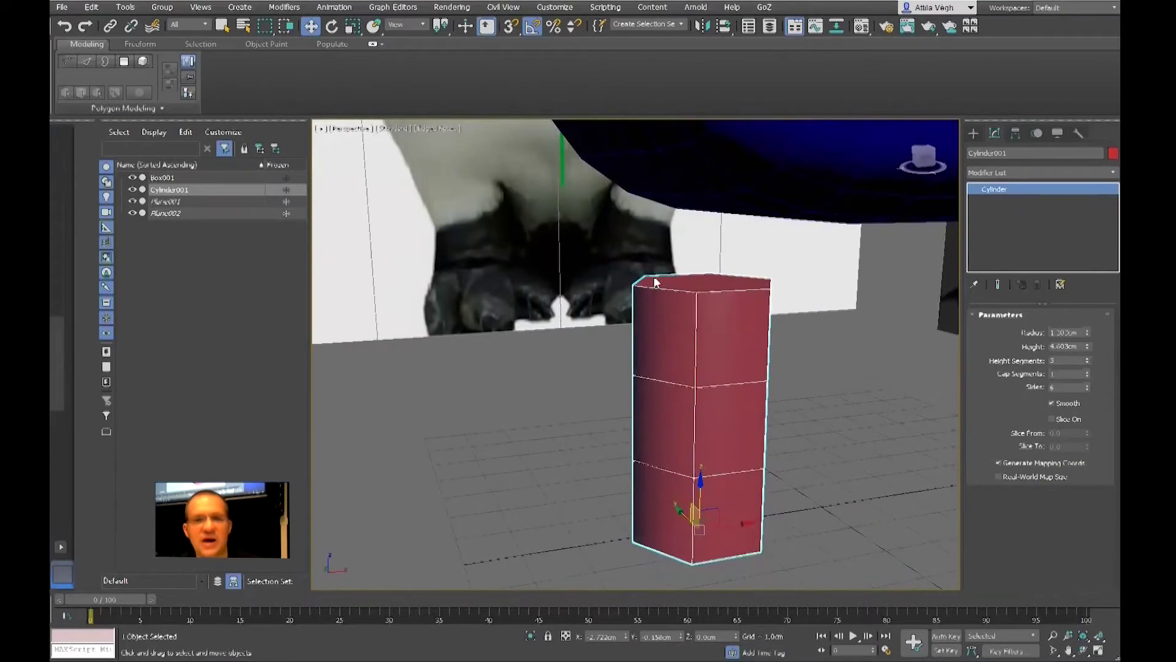
middle_click_drag(726, 355, 571, 300, "alt")
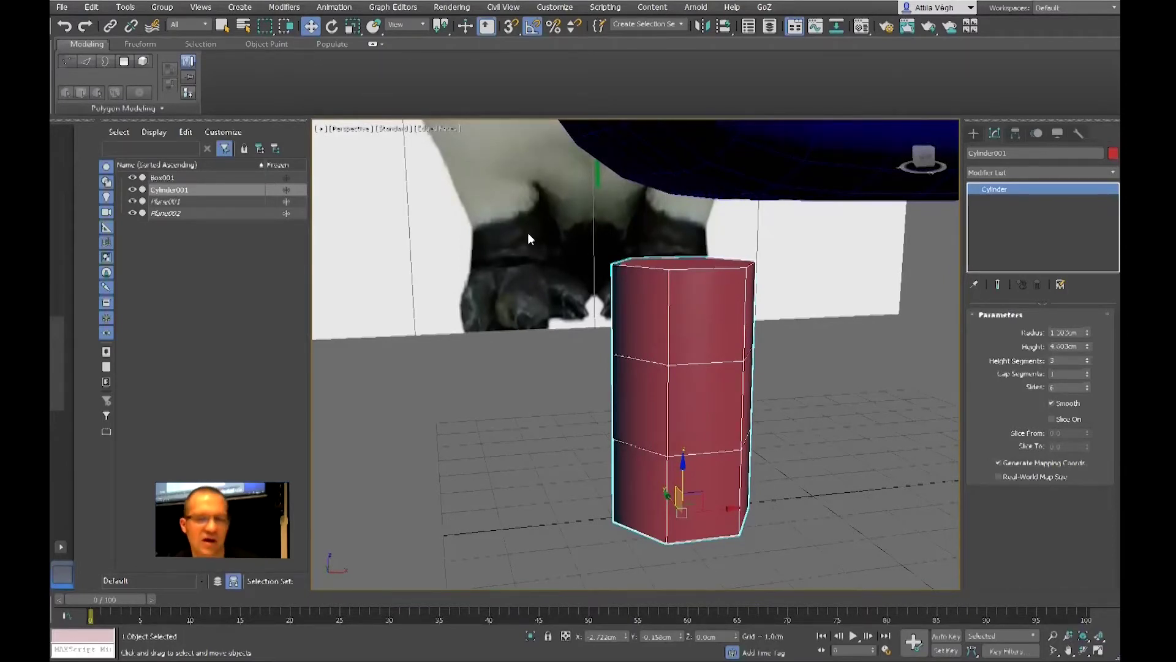
middle_click_drag(516, 313, 514, 311, "alt")
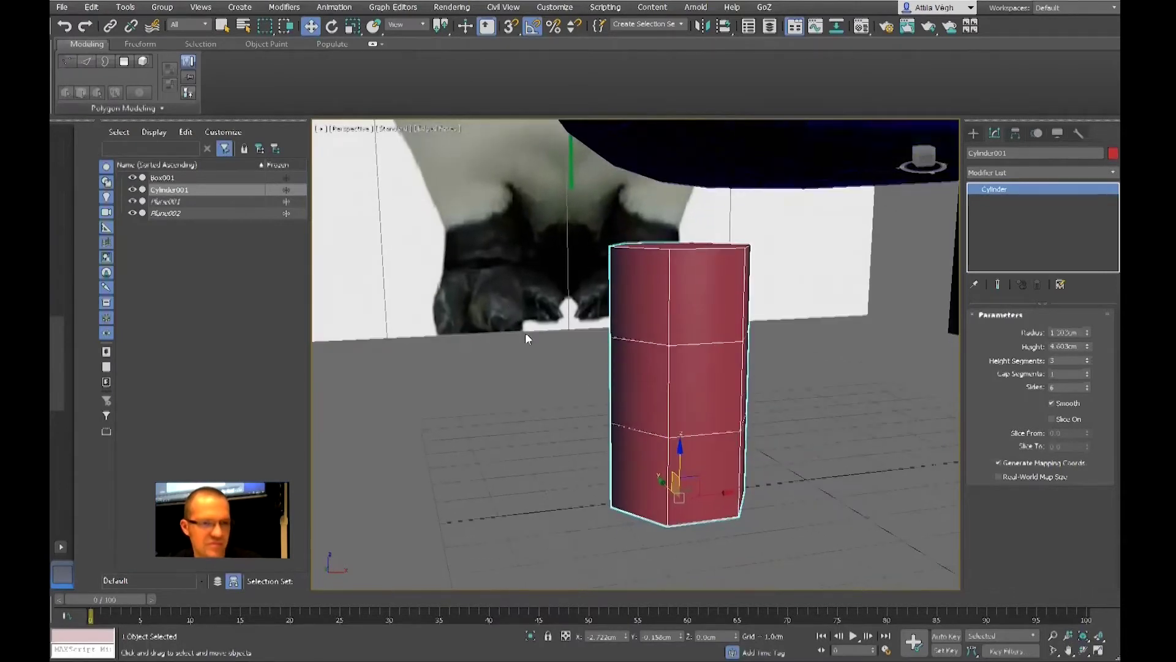
middle_click_drag(767, 481, 764, 484, "alt")
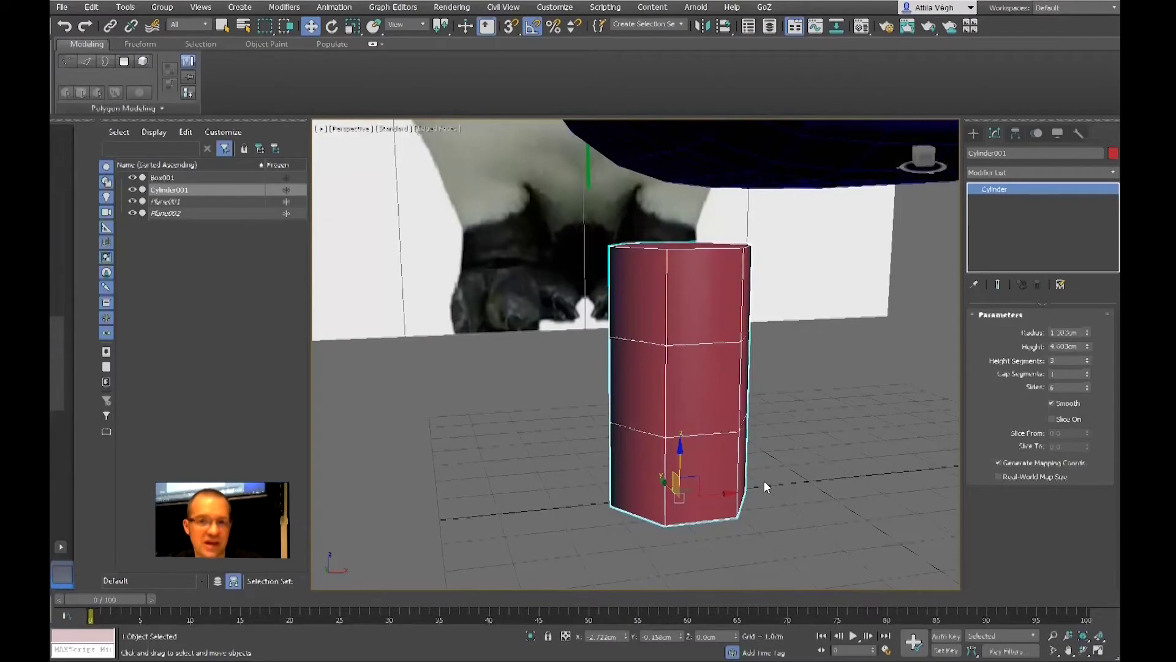
- Convert the cylinder to an Editable Poly
right_click(678, 438)
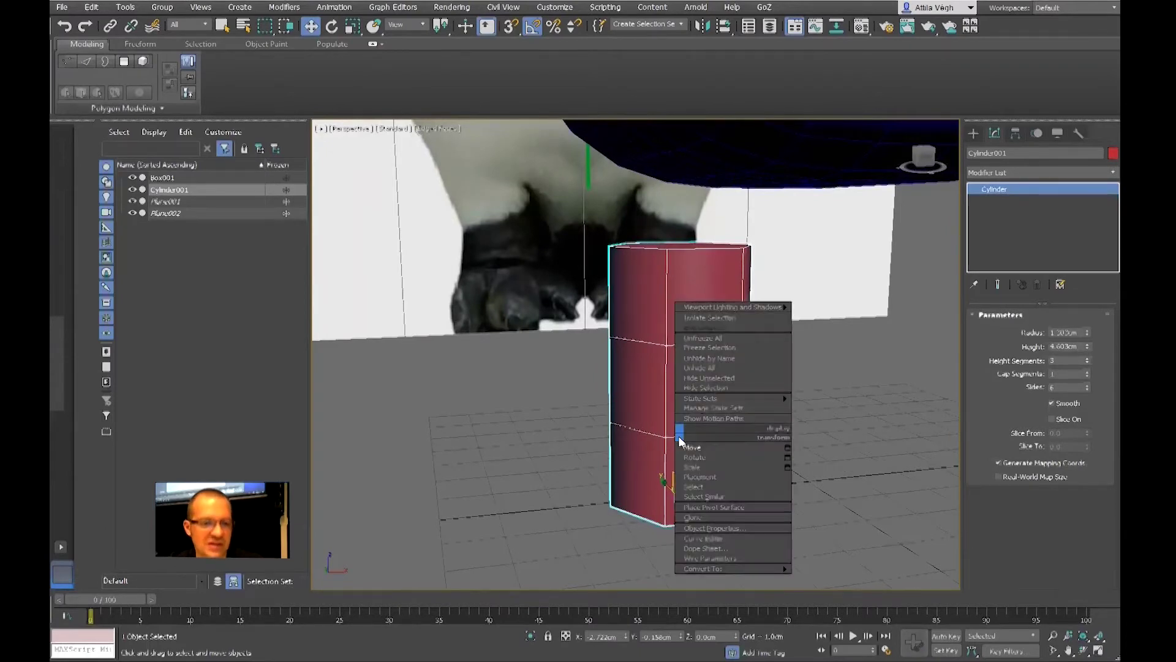
mouse_move(746, 570)
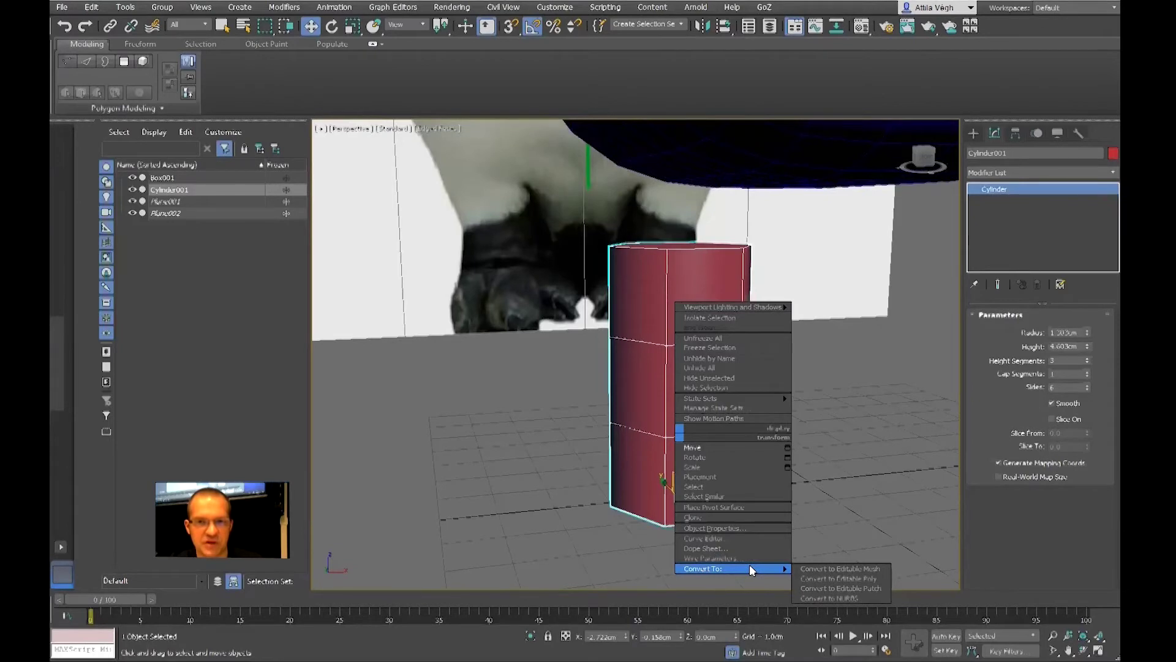
left_click(844, 578)
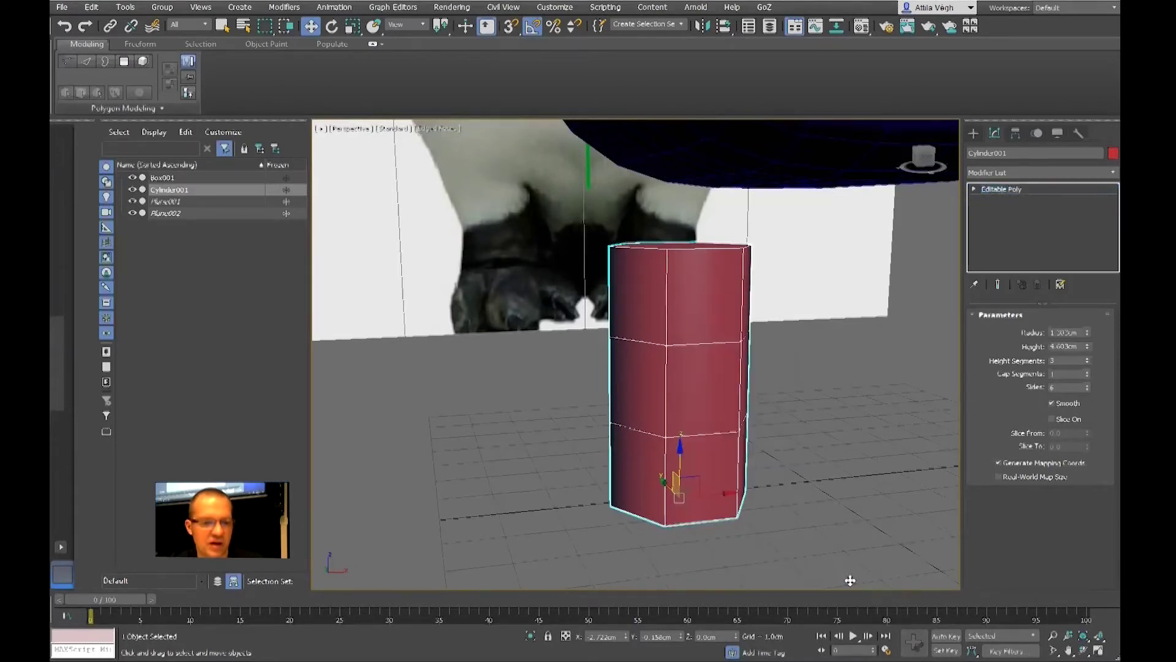
right_click(1011, 190)
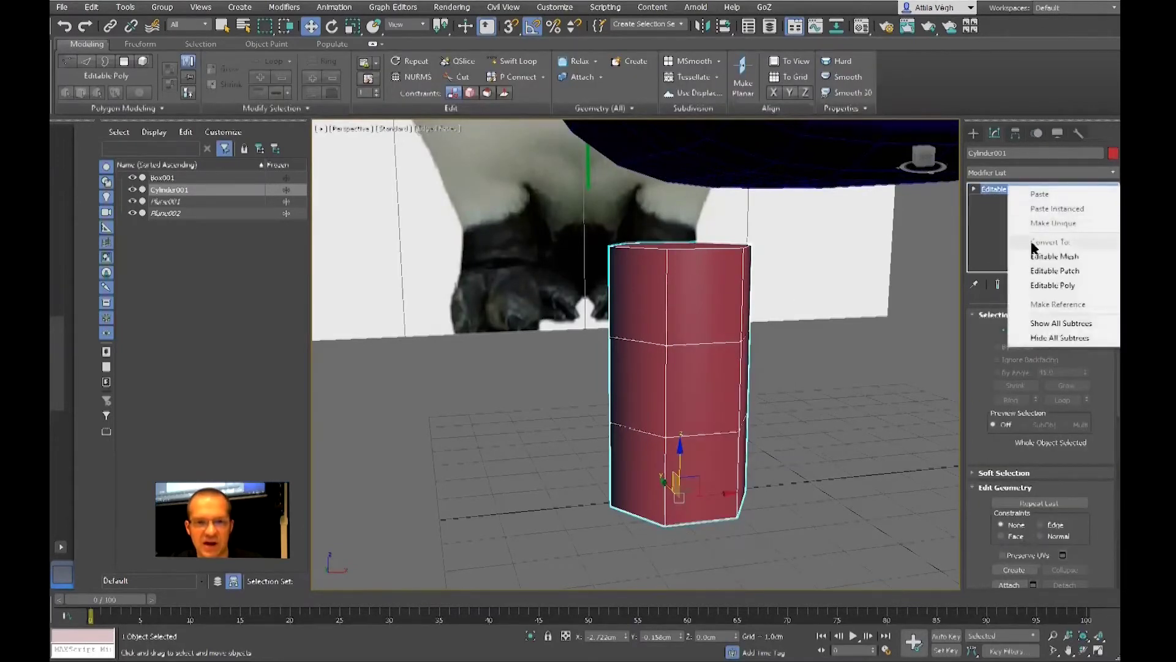
left_click(1051, 285)
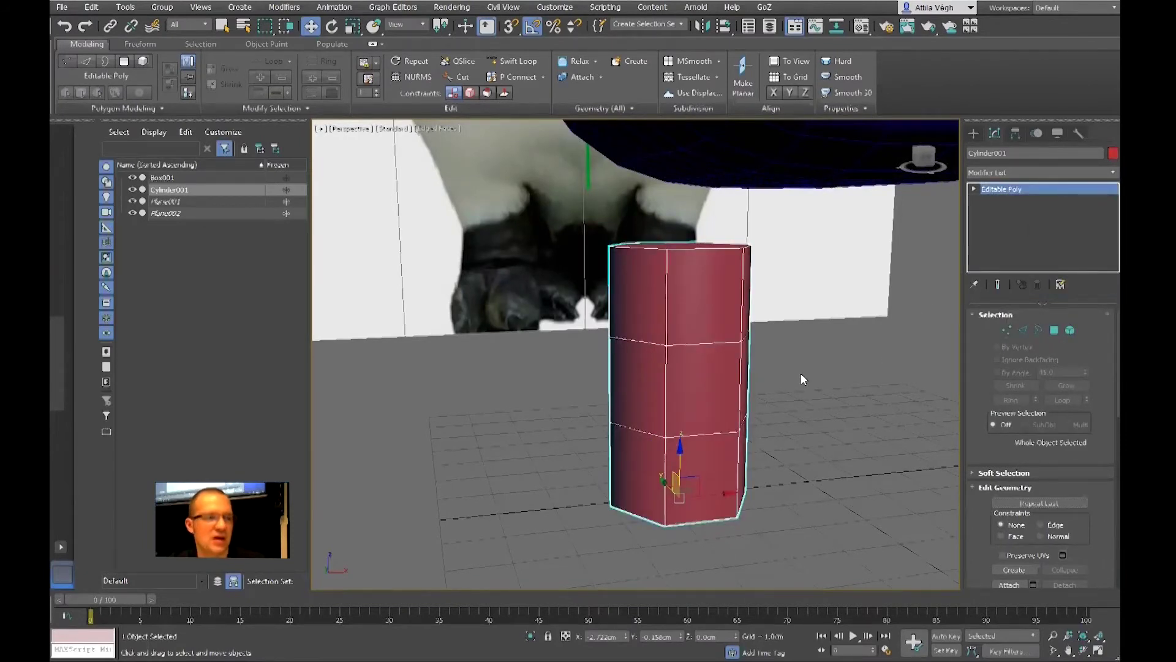
- Enter Polygon sub-object level and begin selecting the cylinder's lower-ring faces
left_click(974, 189)
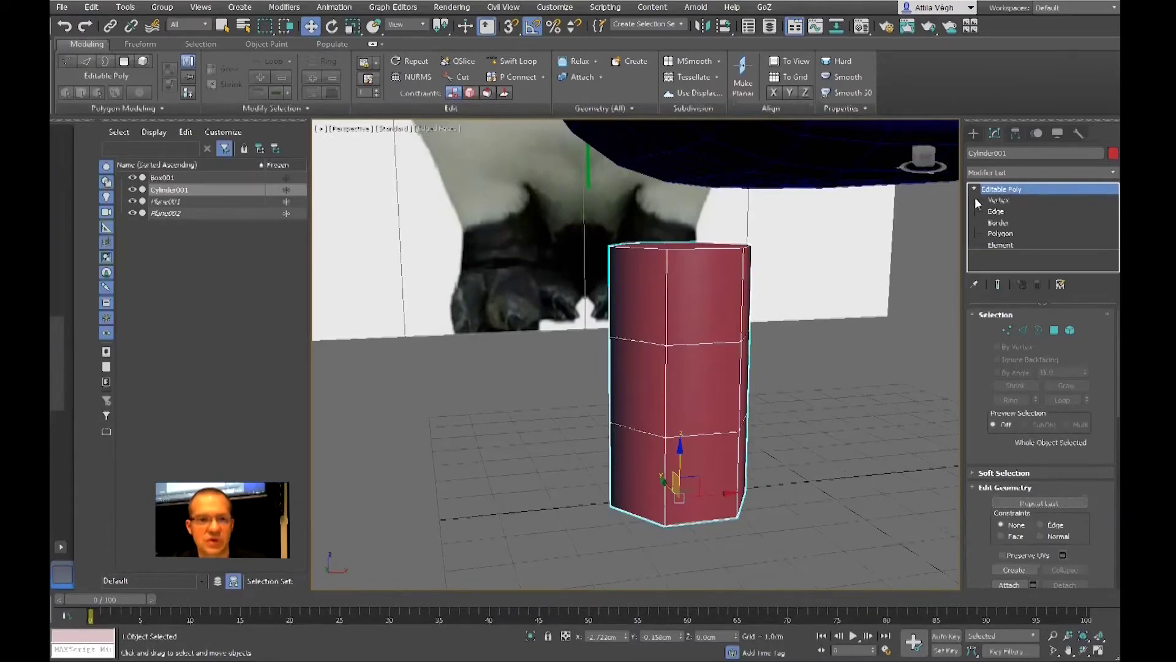
left_click(996, 238)
middle_click_drag(826, 472, 735, 454, "alt")
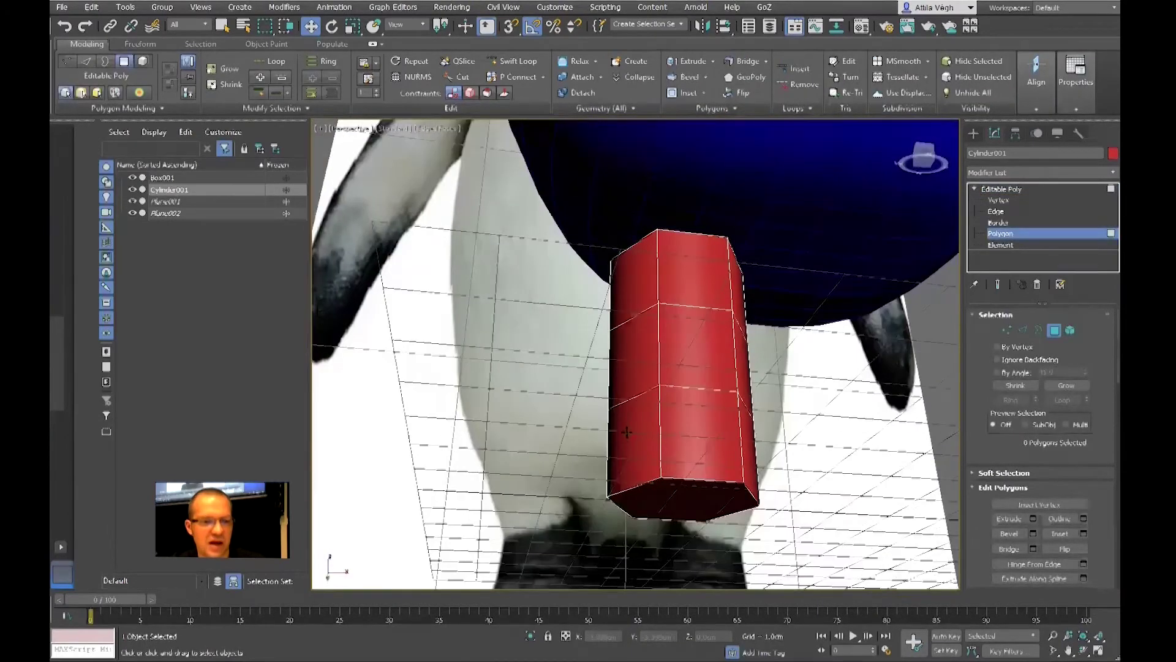
left_click(630, 433)
left_click(665, 434, "ctrl")
- Change the cylinder's object colour to cyan
left_click(751, 440, "ctrl")
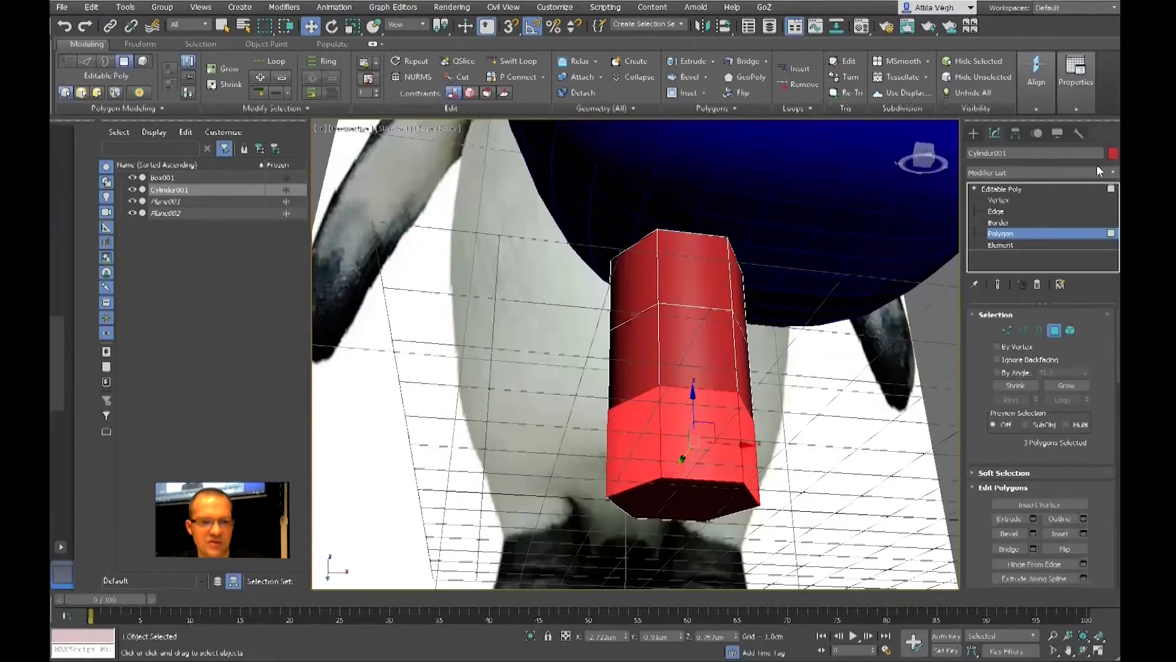
left_click(1113, 154)
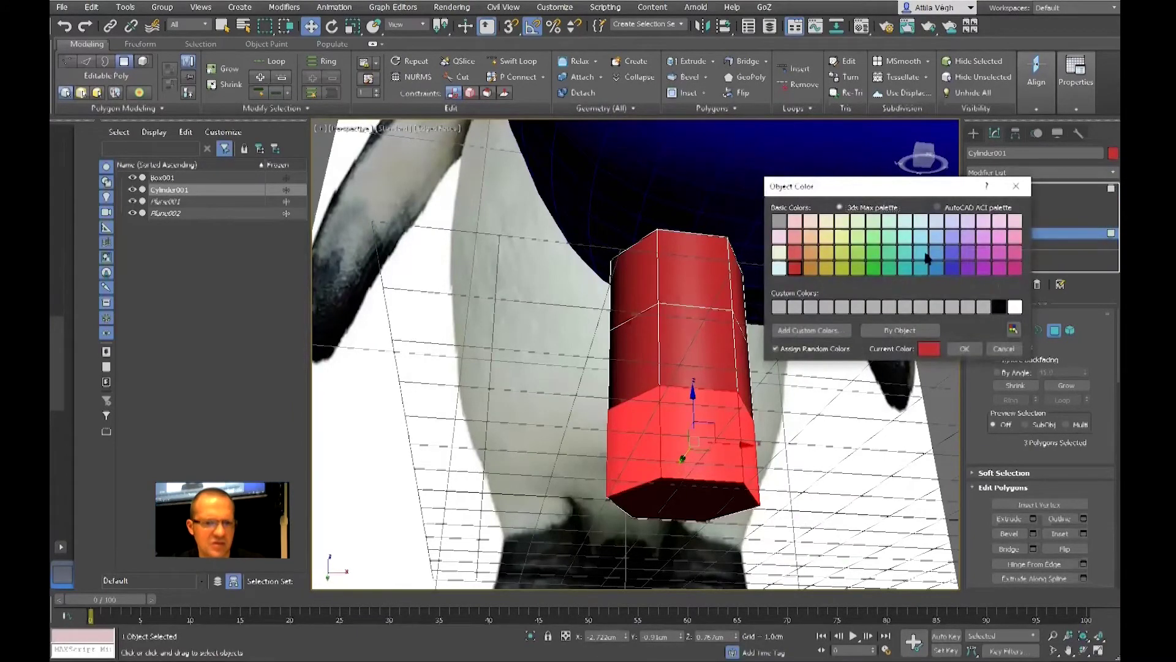
left_click(969, 348)
middle_click_drag(878, 432, 855, 451, "alt")
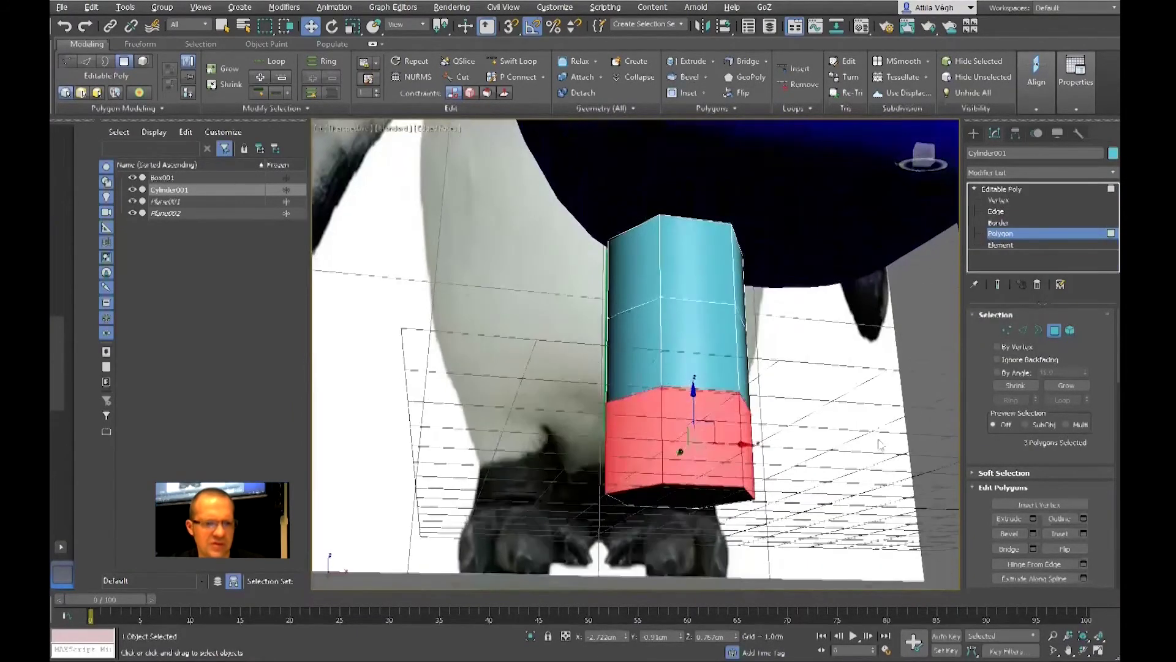
left_click(845, 447)
- Select the three lower front faces of the cylinder and activate Extrude
left_click(650, 436)
left_click(696, 429, "ctrl")
left_click(745, 437, "ctrl")
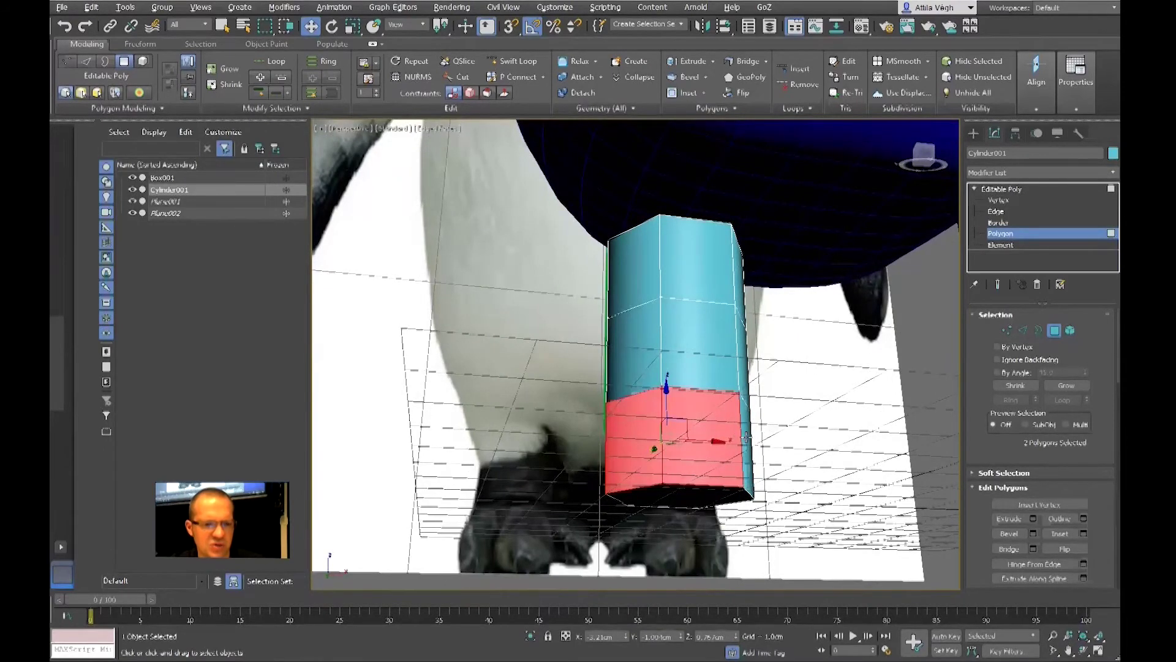
middle_click_drag(809, 454, 813, 499, "alt")
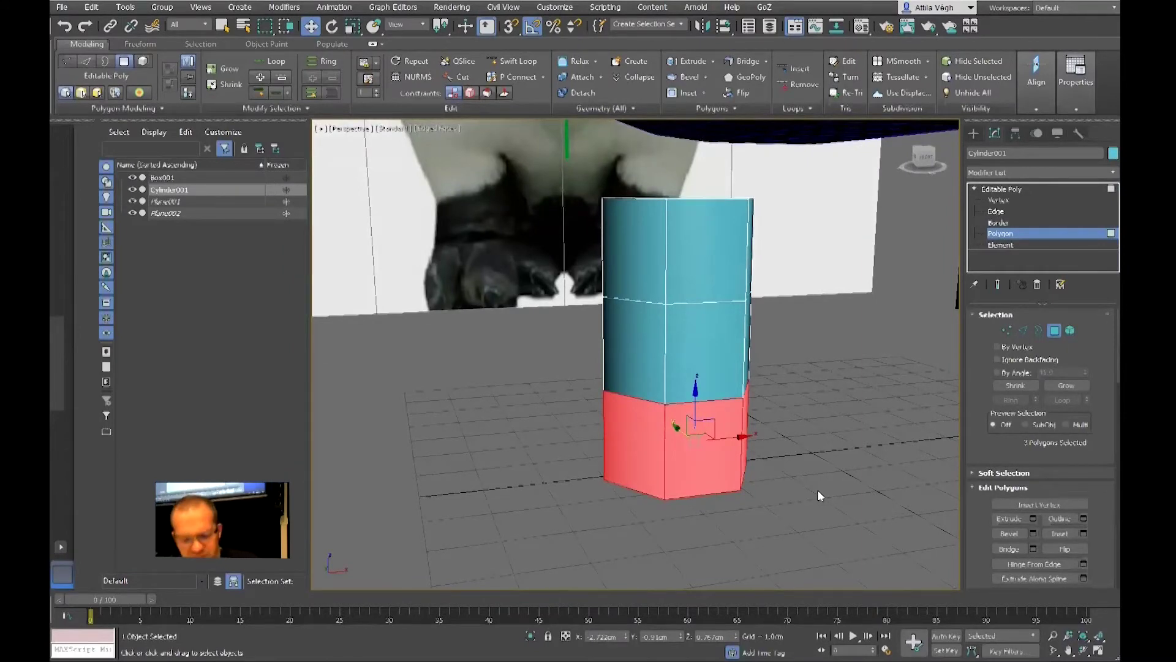
middle_click_drag(817, 488, 737, 477, "alt")
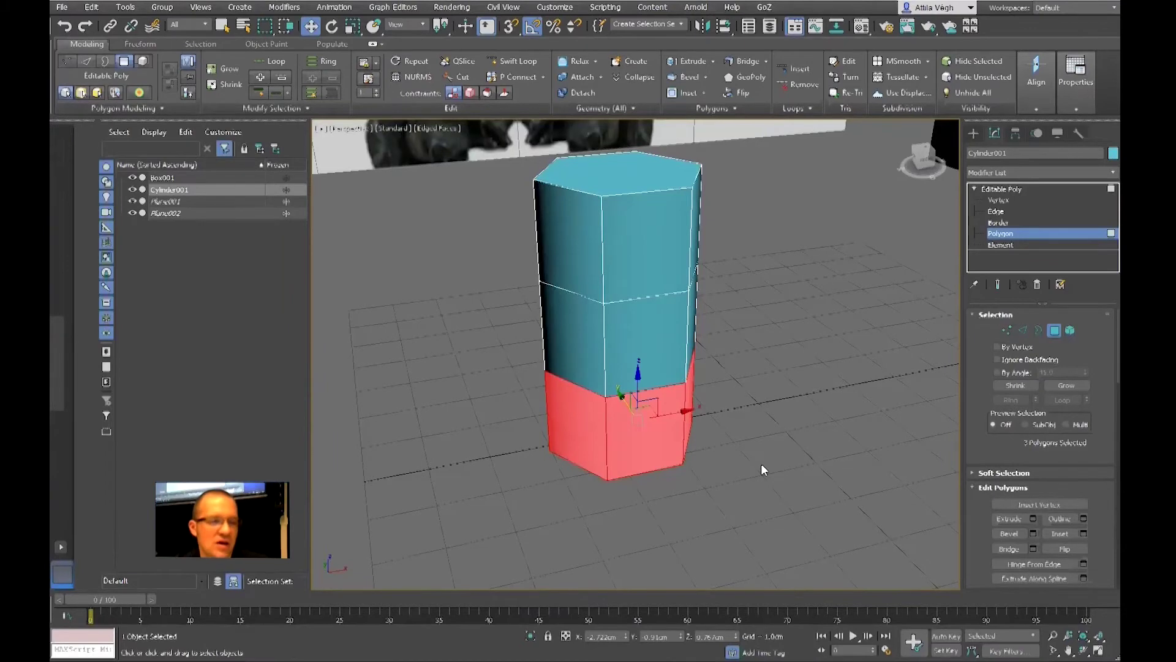
mouse_move(744, 468)
middle_mouse_down("alt")
mouse_move(704, 461)
mouse_move(751, 462)
mouse_move(721, 469)
middle_mouse_up("alt")
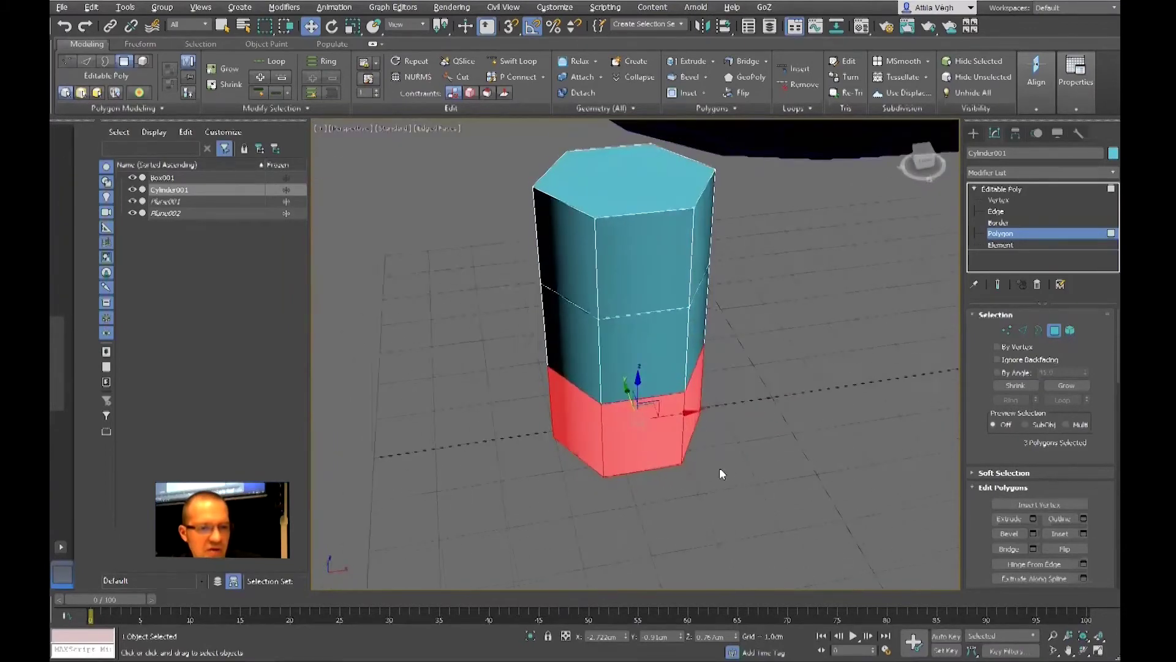
left_click(1006, 518)
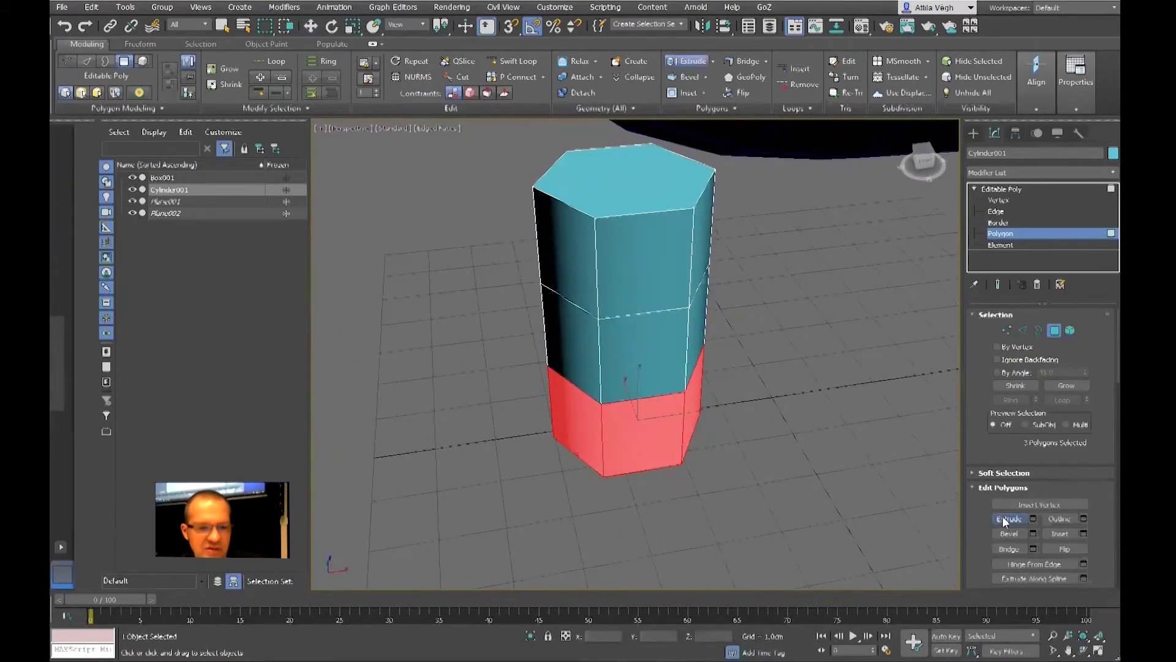
- Pull the three lower front faces outward into a foot and inspect the extrusion
left_click_drag(678, 441, 670, 434)
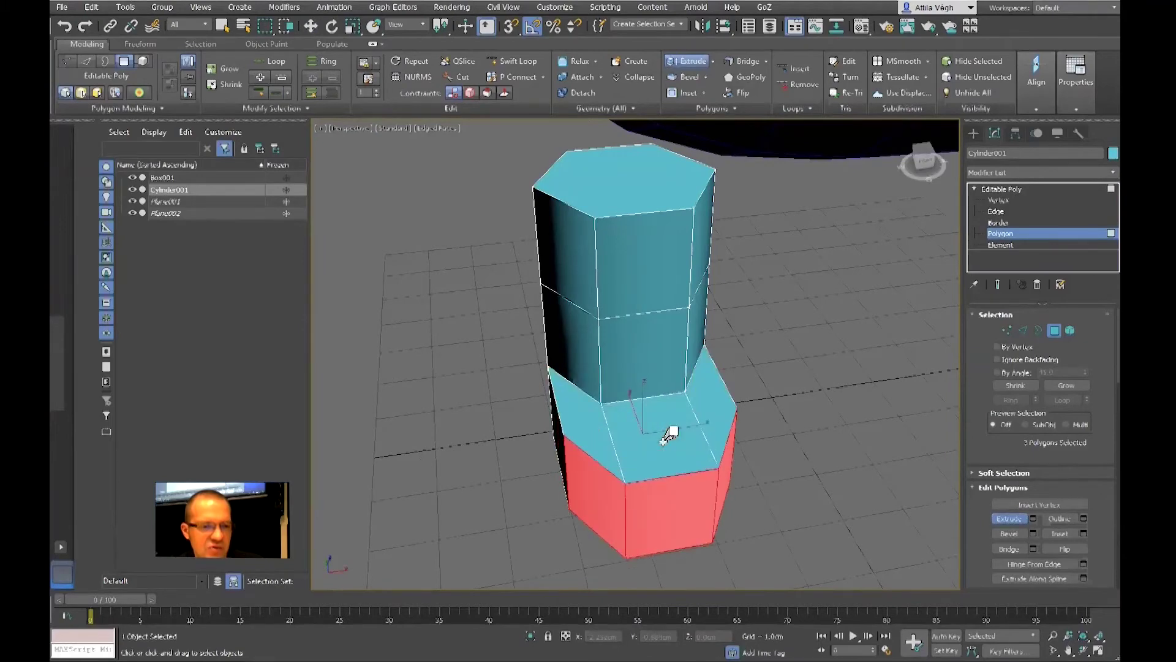
middle_click_drag(652, 481, 675, 452, "alt")
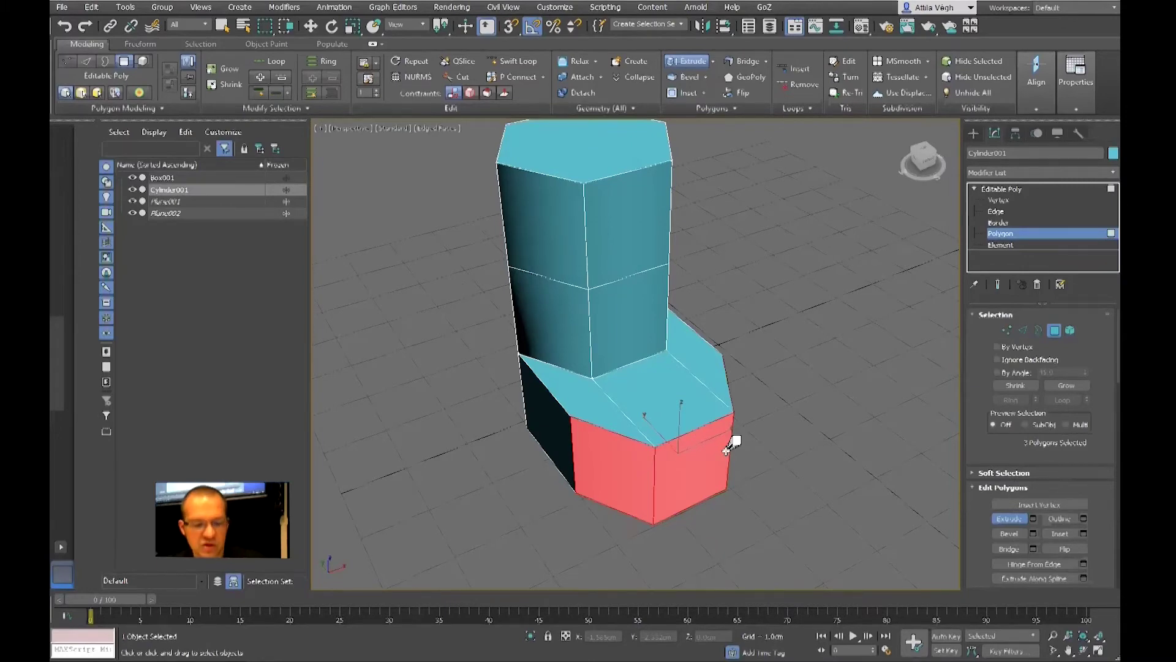
middle_click_drag(739, 447, 755, 411, "alt")
middle_click_drag(816, 461, 746, 489, "alt")
key("w")
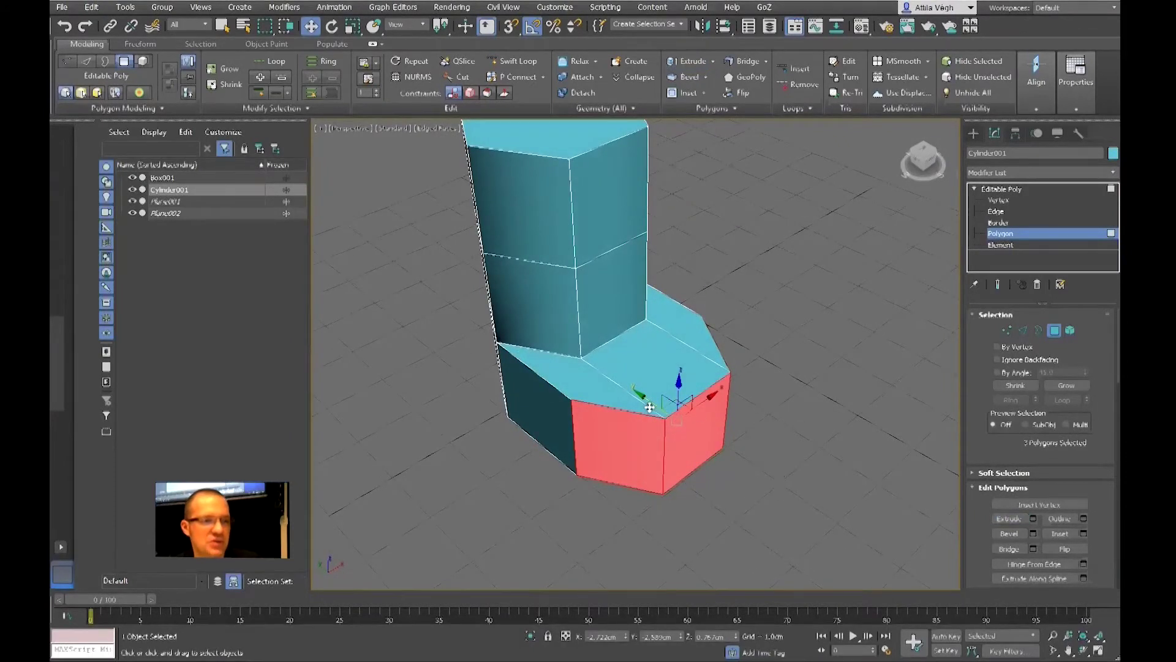
key("r")
middle_click_drag(785, 442, 771, 414, "alt")
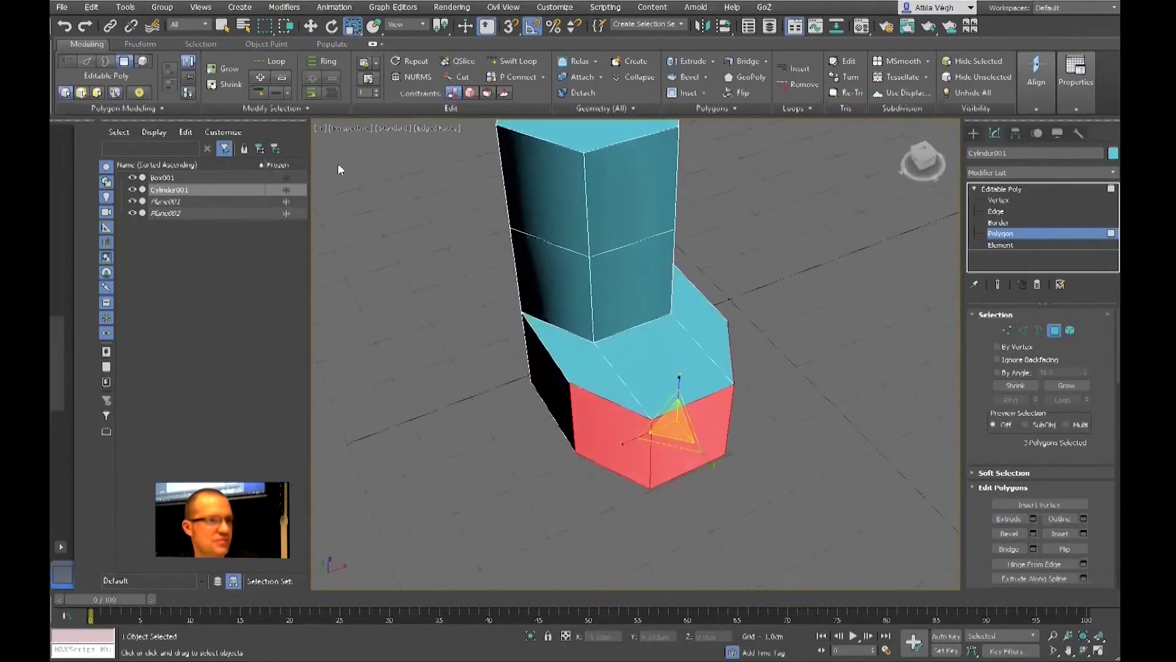
- Scale the foot's end faces along Y to squash them flat
right_click(767, 414)
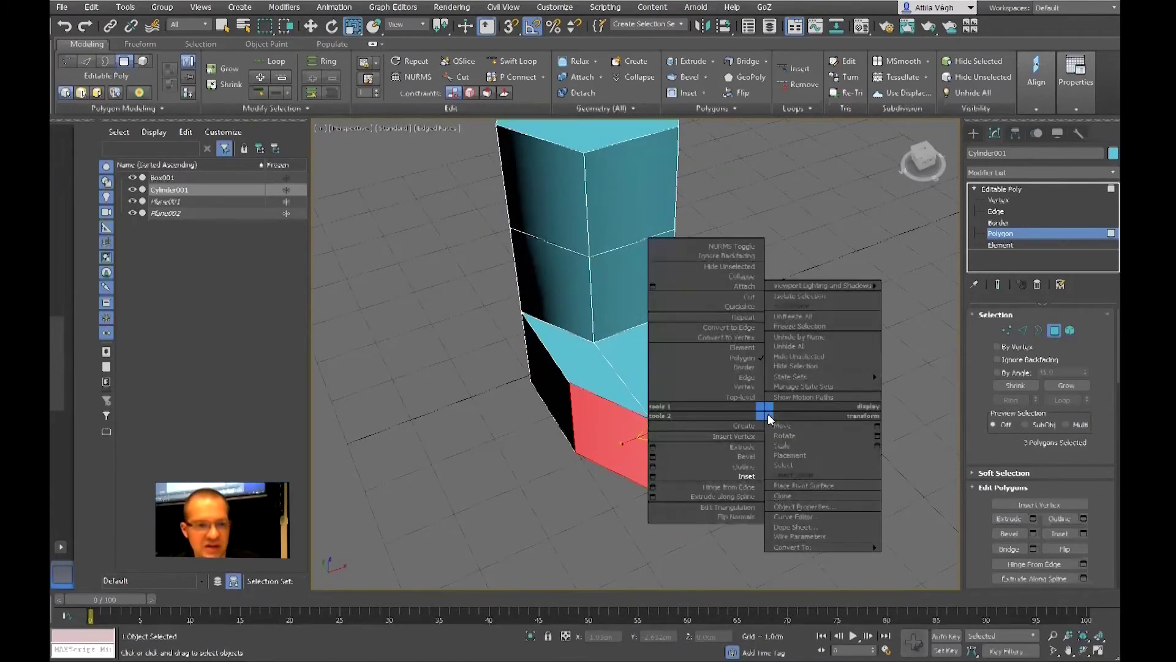
left_click(796, 449)
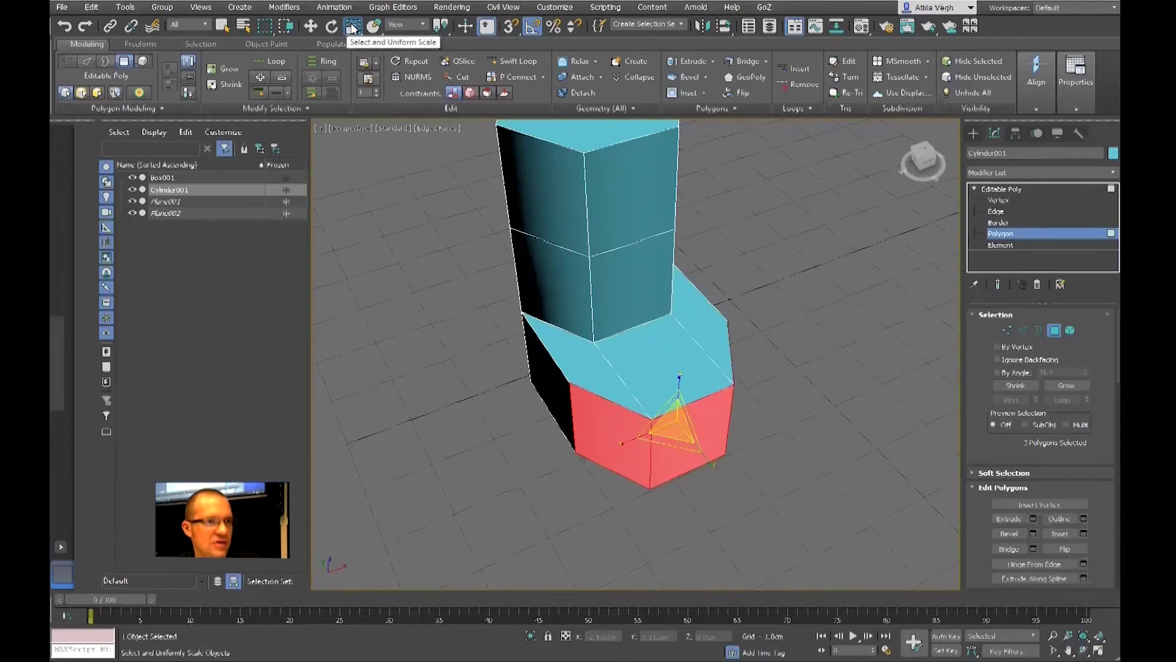
middle_click_drag(409, 345, 774, 355, "alt")
scroll(799, 484, "down", 5)
middle_click_drag(783, 407, 781, 387, "alt")
scroll(781, 387, "up", 2)
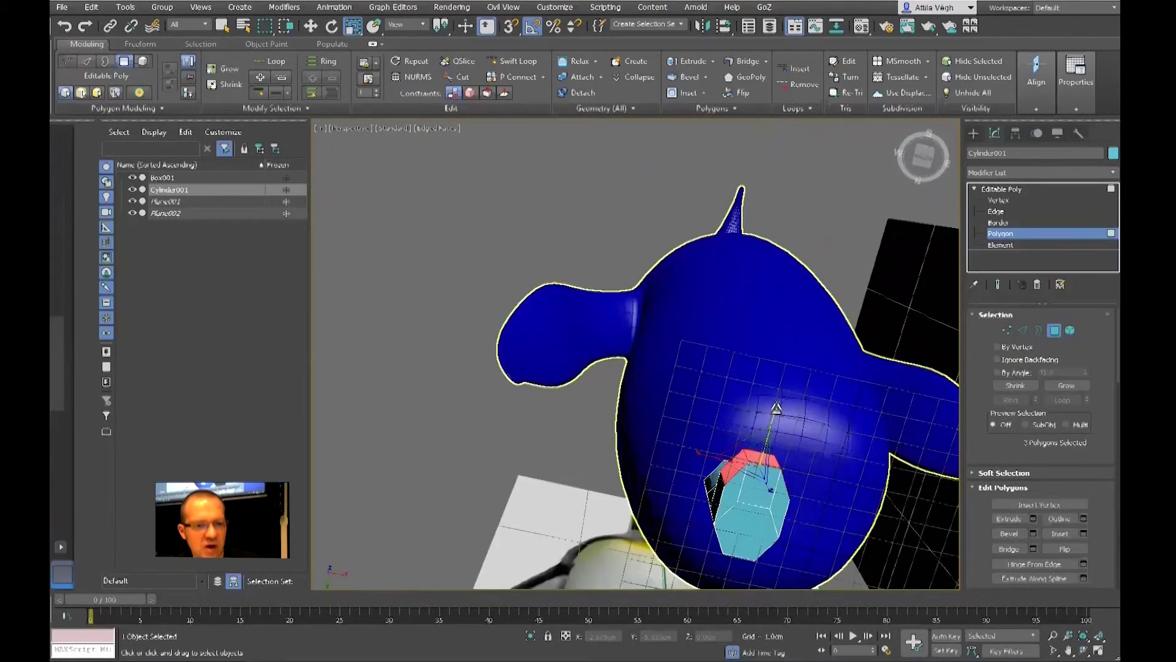
left_click_drag(777, 408, 901, 383)
left_click_drag(777, 409, 735, 611)
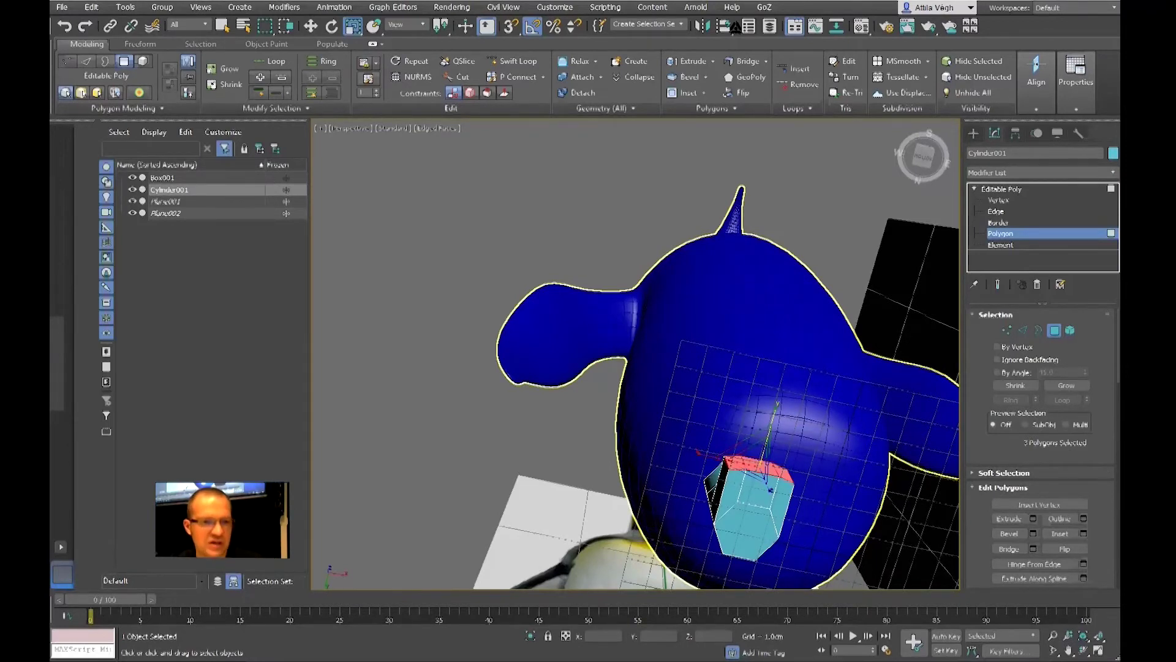
- Undo the flattening and re-scale the end faces flat along Y more carefully
middle_click_drag(762, 280, 824, 481, "alt")
key("ctrl+z")
scroll(730, 480, "up", 2)
scroll(781, 481, "up", 2)
left_click_drag(825, 481, 755, 391)
left_click_drag(827, 491, 780, 430)
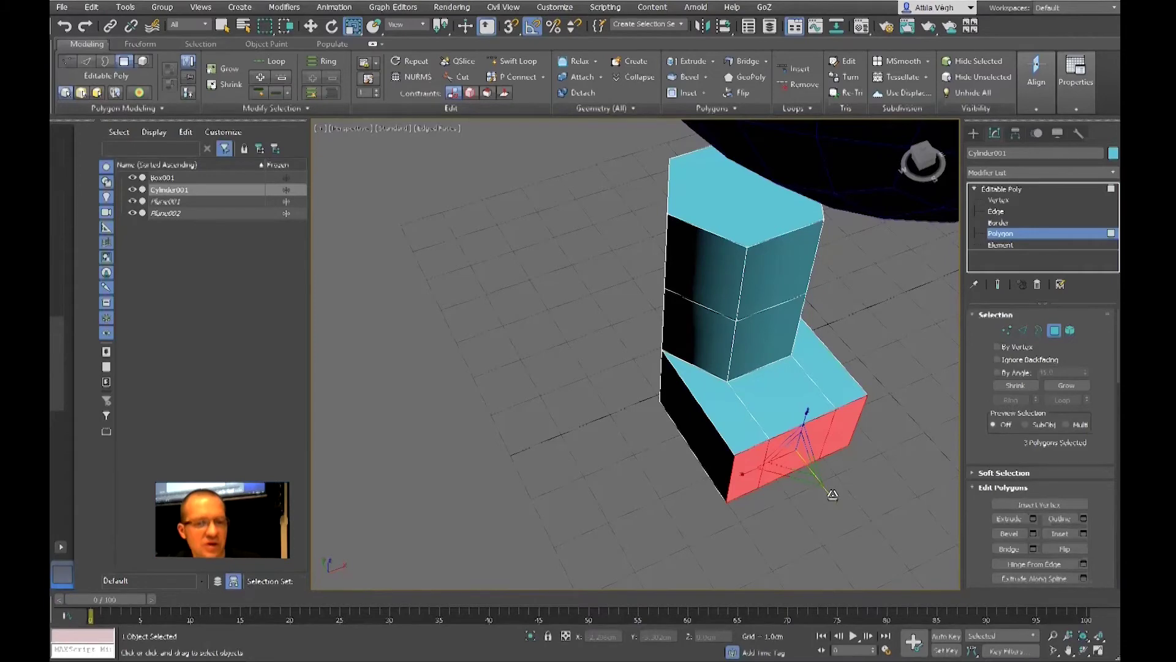
middle_click_drag(825, 491, 817, 428)
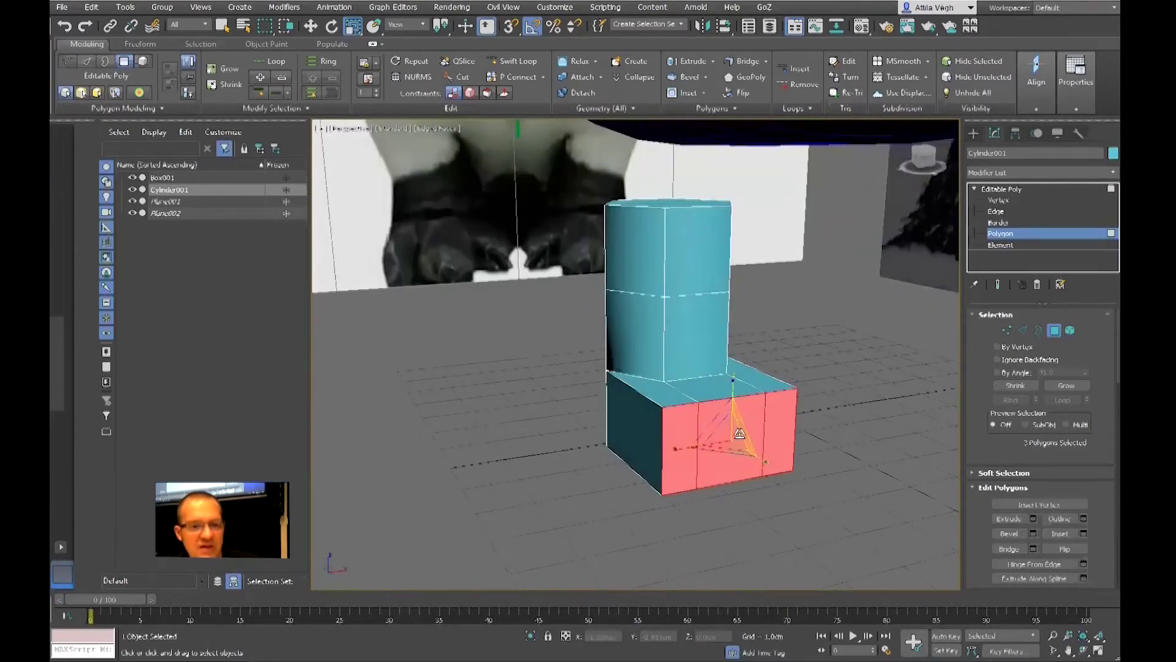
left_click(836, 425)
left_click(733, 440)
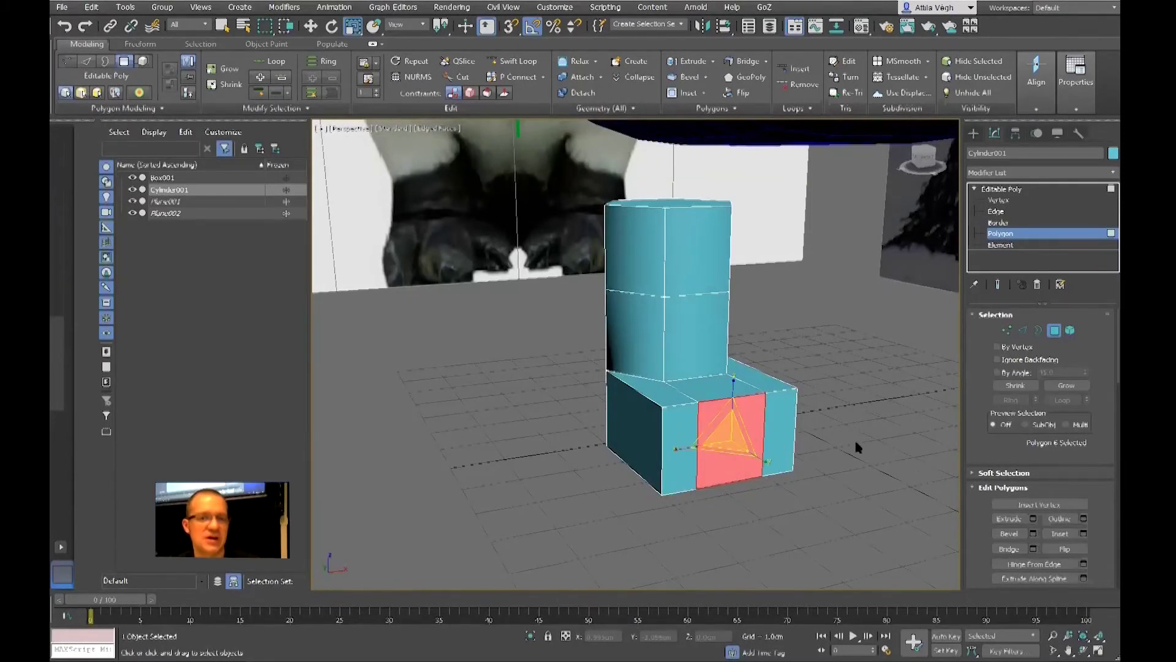
middle_click_drag(817, 418, 840, 500, "alt")
left_click(840, 501)
left_click(720, 429)
middle_click_drag(737, 494, 713, 507, "alt")
scroll(674, 469, "up", 4)
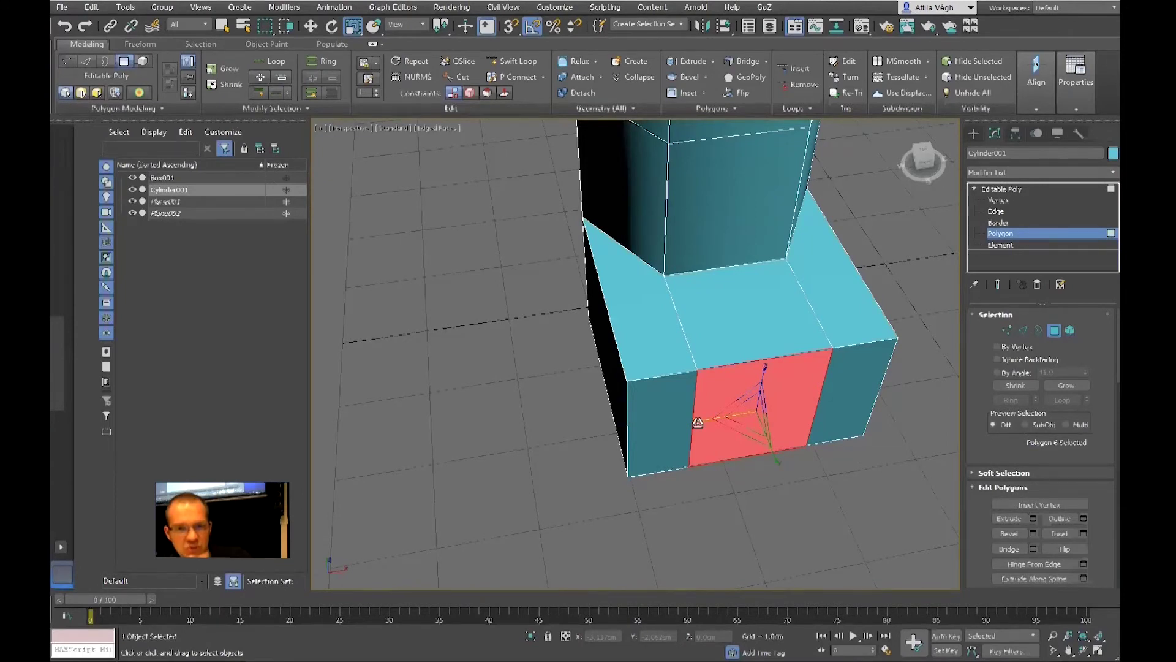
left_click_drag(698, 423, 724, 421)
key("ctrl+z")
middle_click_drag(730, 490, 718, 446, "alt")
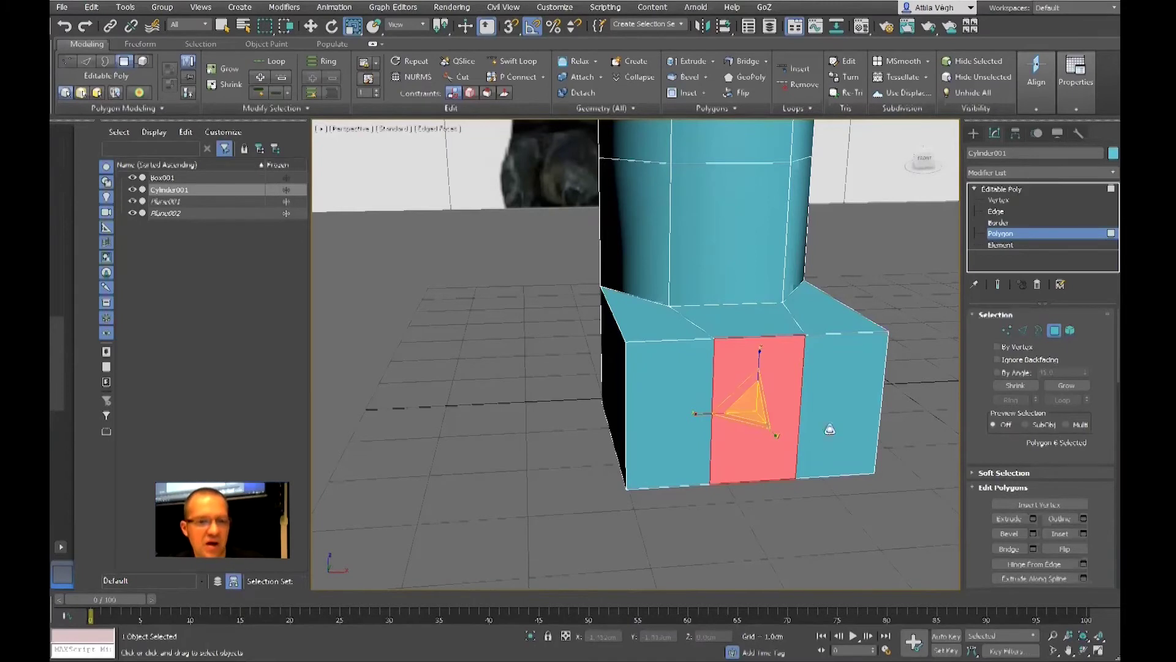
left_click(839, 404, "ctrl")
- Squash the selected front faces down along Z to lower the foot
left_click(677, 414, "ctrl")
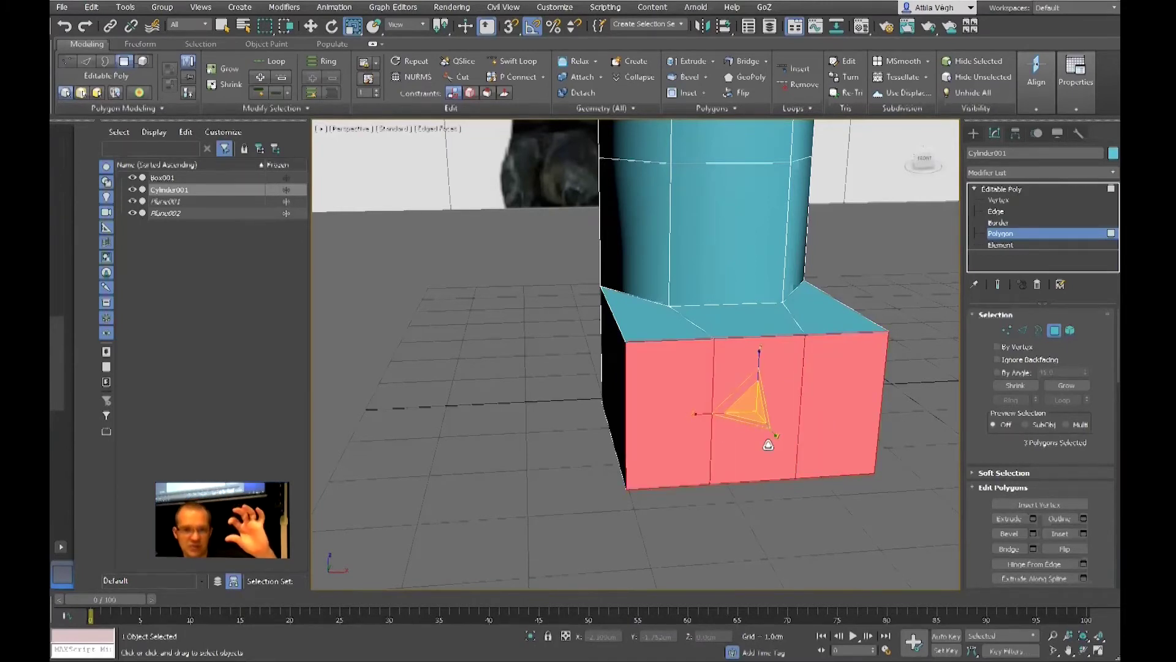
mouse_move(760, 447)
middle_mouse_down("alt")
mouse_move(801, 428)
mouse_move(770, 445)
middle_mouse_up("alt")
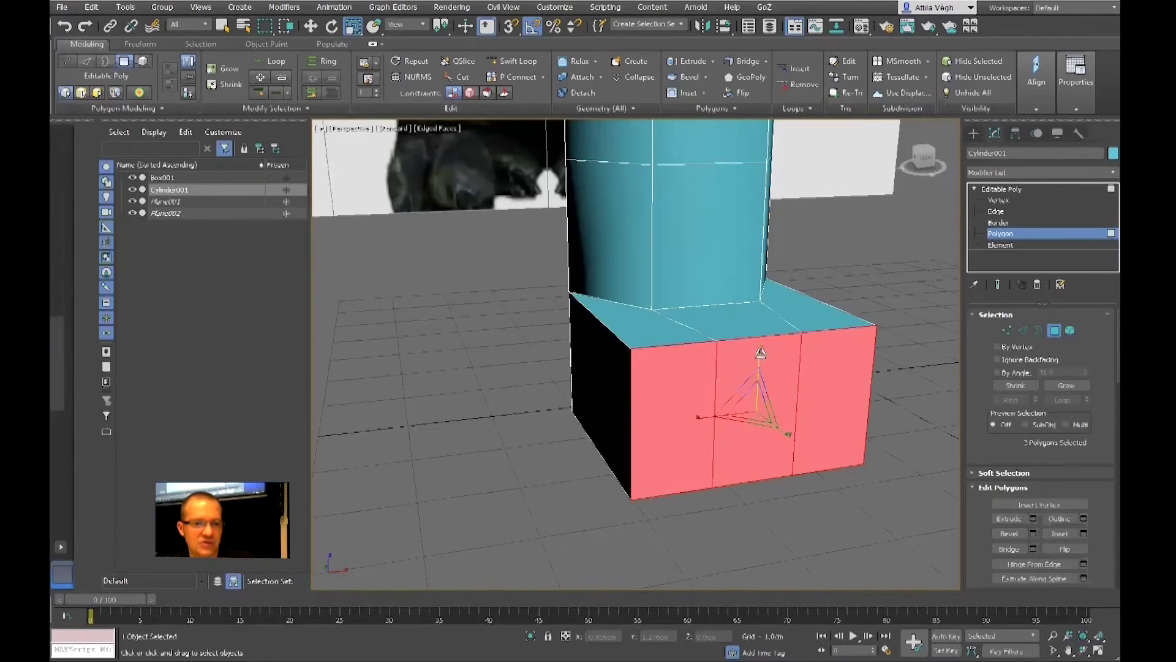
left_click_drag(760, 352, 766, 381)
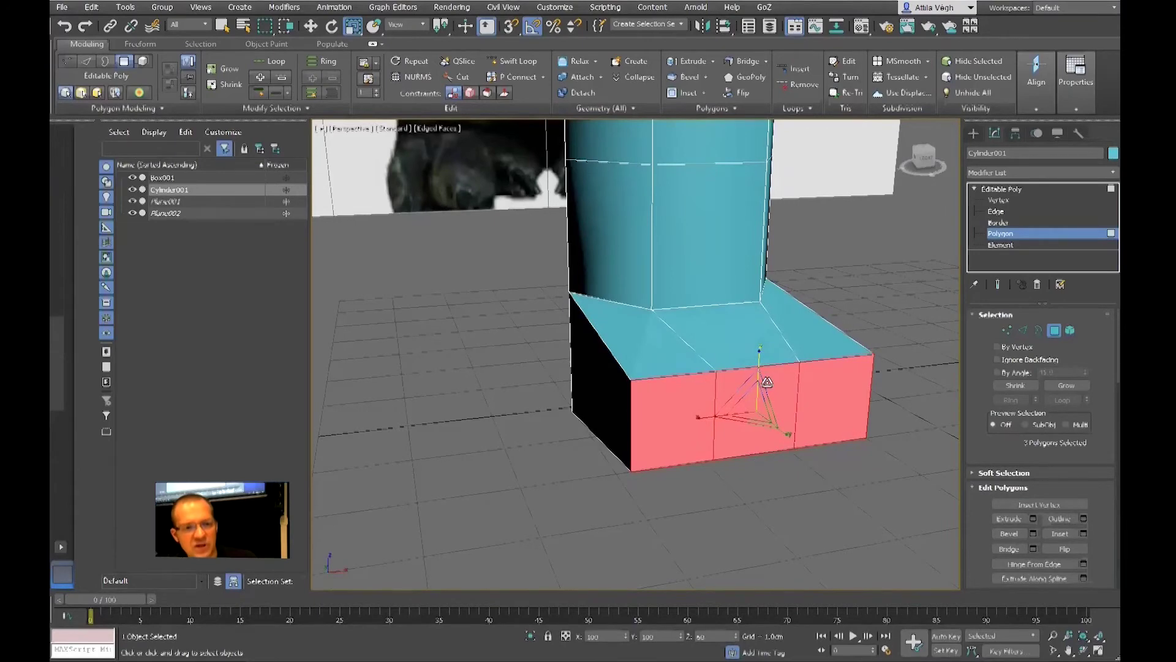
mouse_move(804, 446)
middle_mouse_down("alt")
mouse_move(748, 427)
mouse_move(781, 440)
mouse_move(786, 429)
mouse_move(815, 448)
middle_mouse_up("alt")
scroll(788, 431, "up", 2)
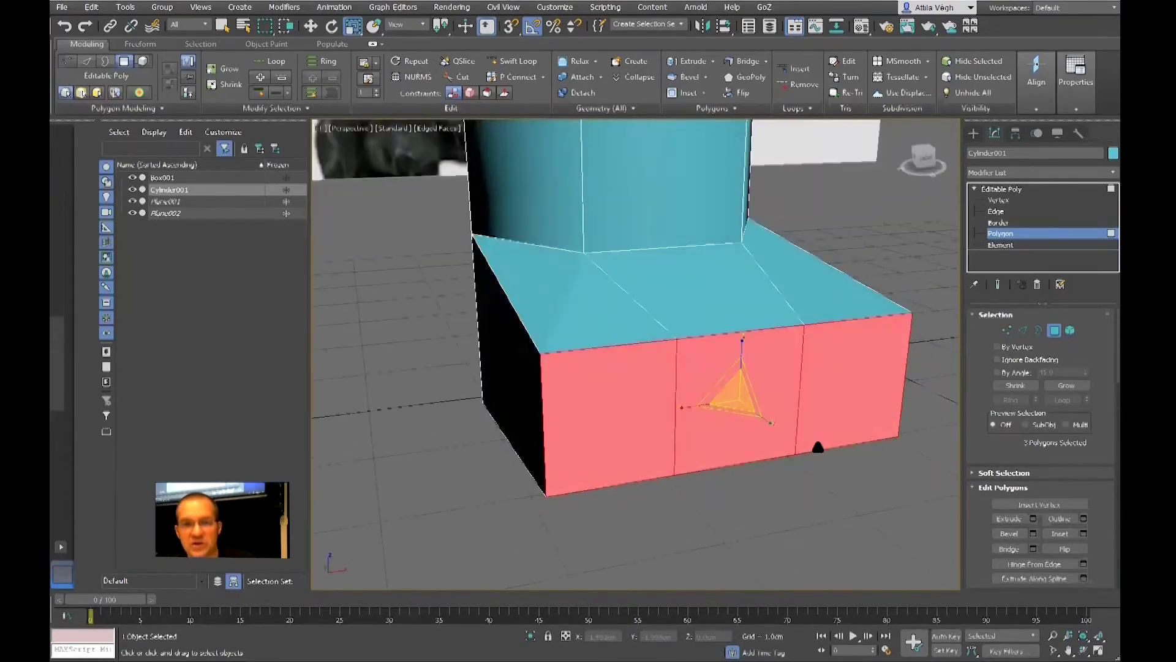
- Reselect the foot's right, middle and left front faces
left_click(818, 494)
left_click(816, 395)
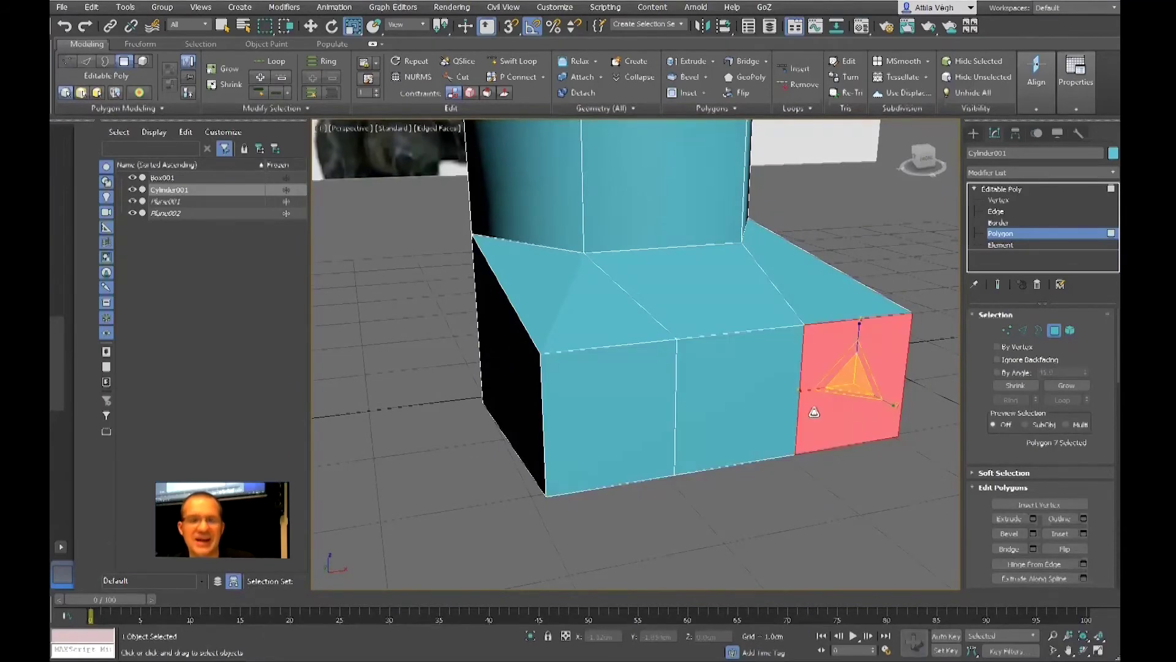
middle_click_drag(741, 406, 667, 448)
scroll(624, 413, "down", 4)
left_click(666, 447, "ctrl")
left_click(627, 447, "ctrl")
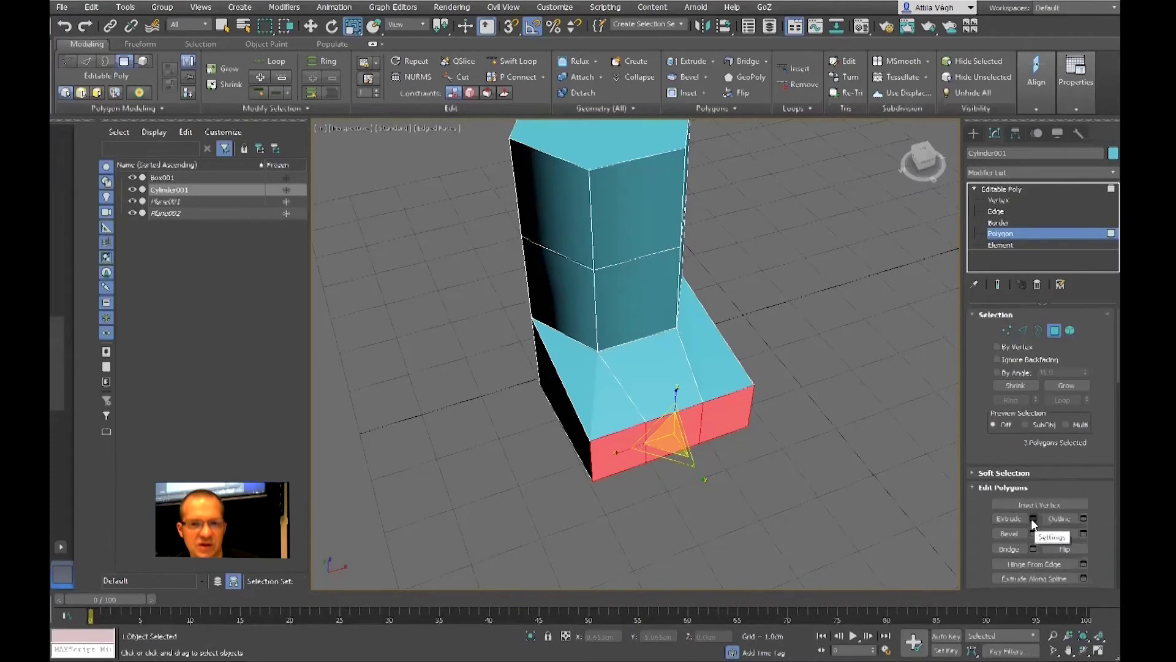
- Extrude the foot's three front faces By Polygon at 1.679cm
right_click(810, 331)
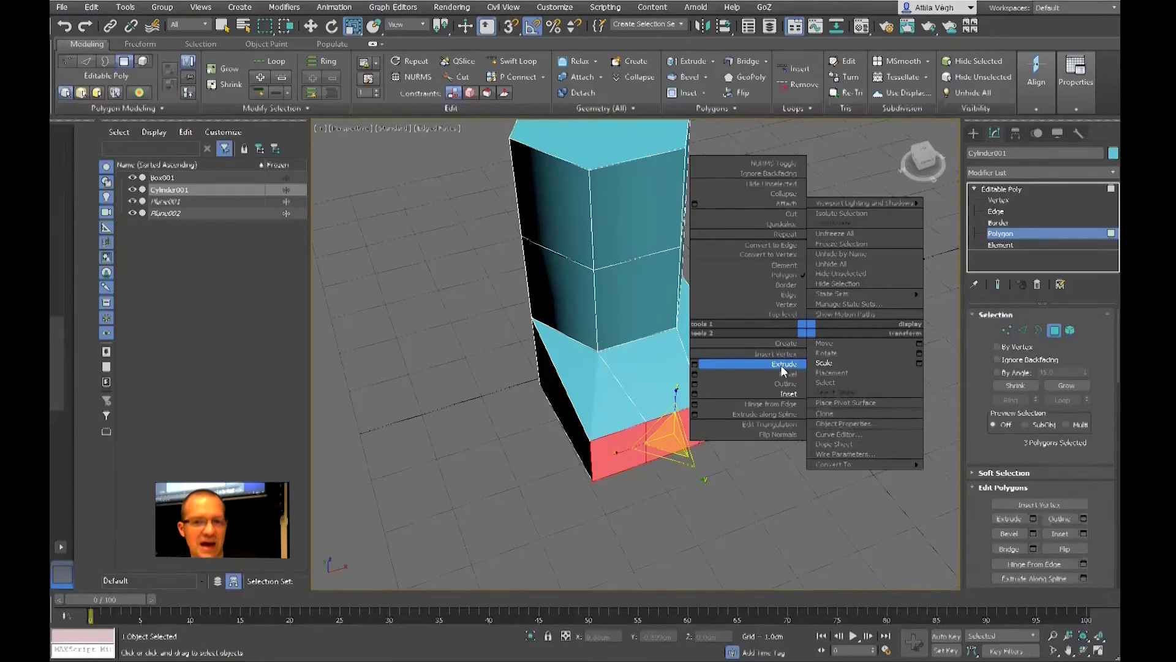
left_click(695, 365)
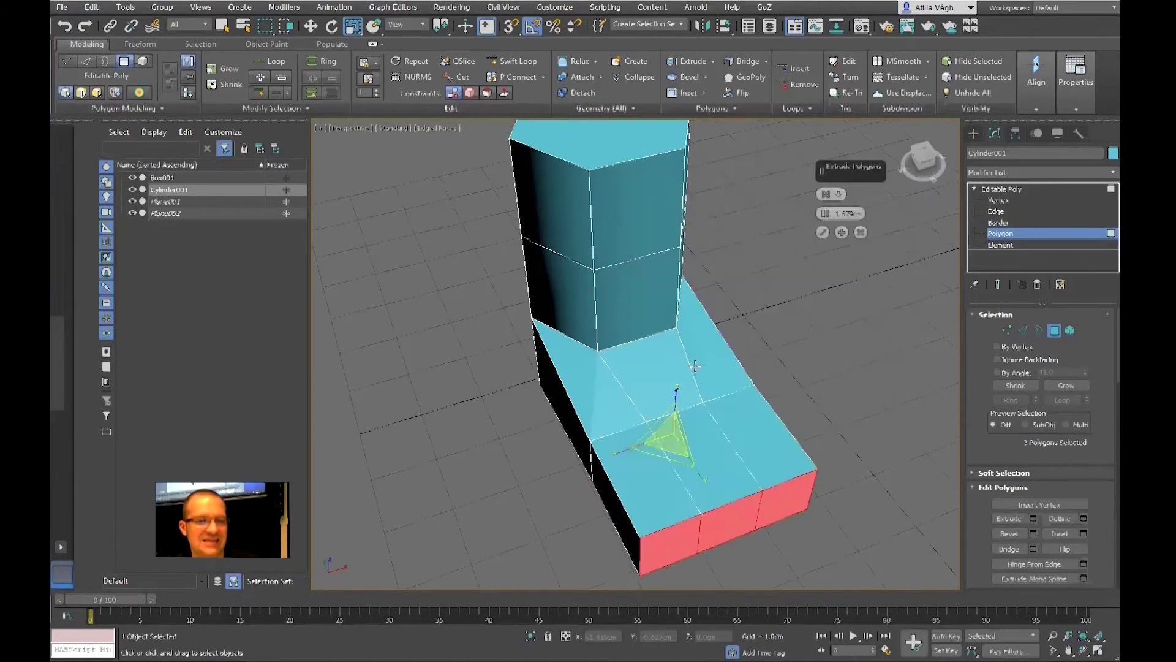
left_click(835, 195)
left_click(870, 235)
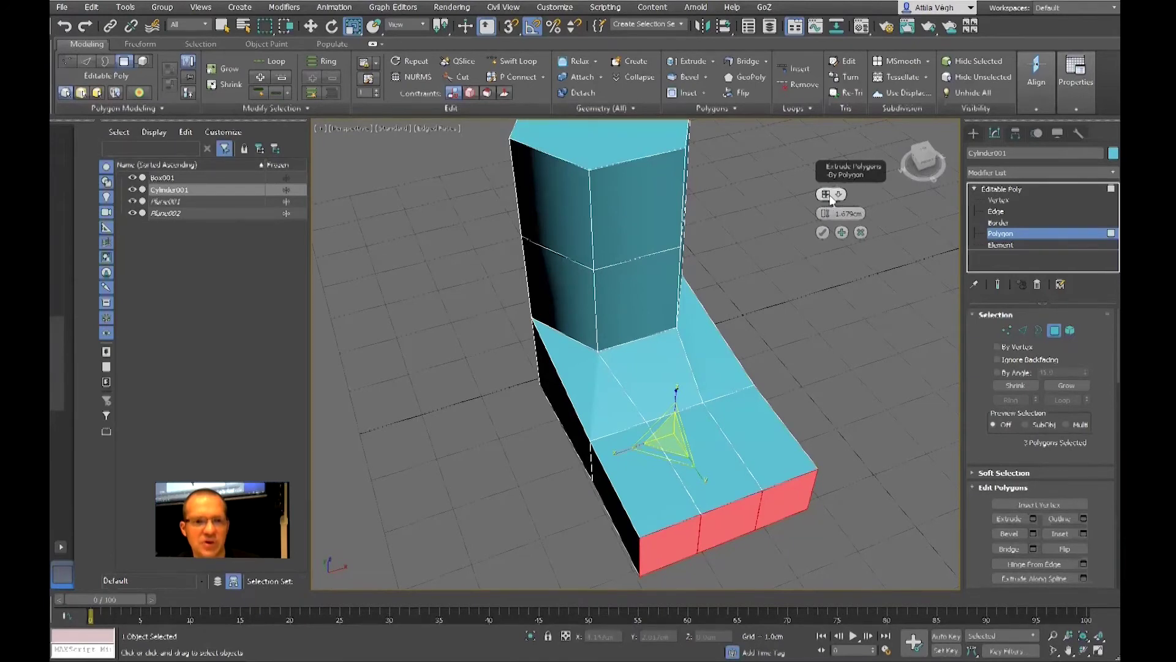
left_click(839, 196)
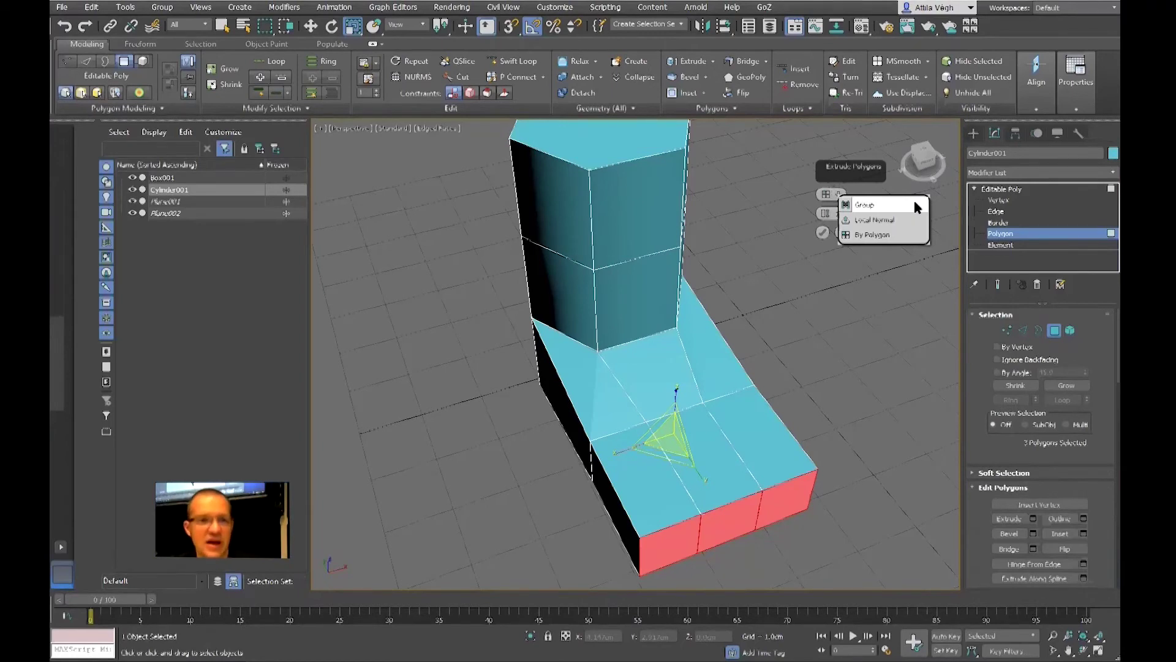
left_click(861, 236)
left_click(797, 497)
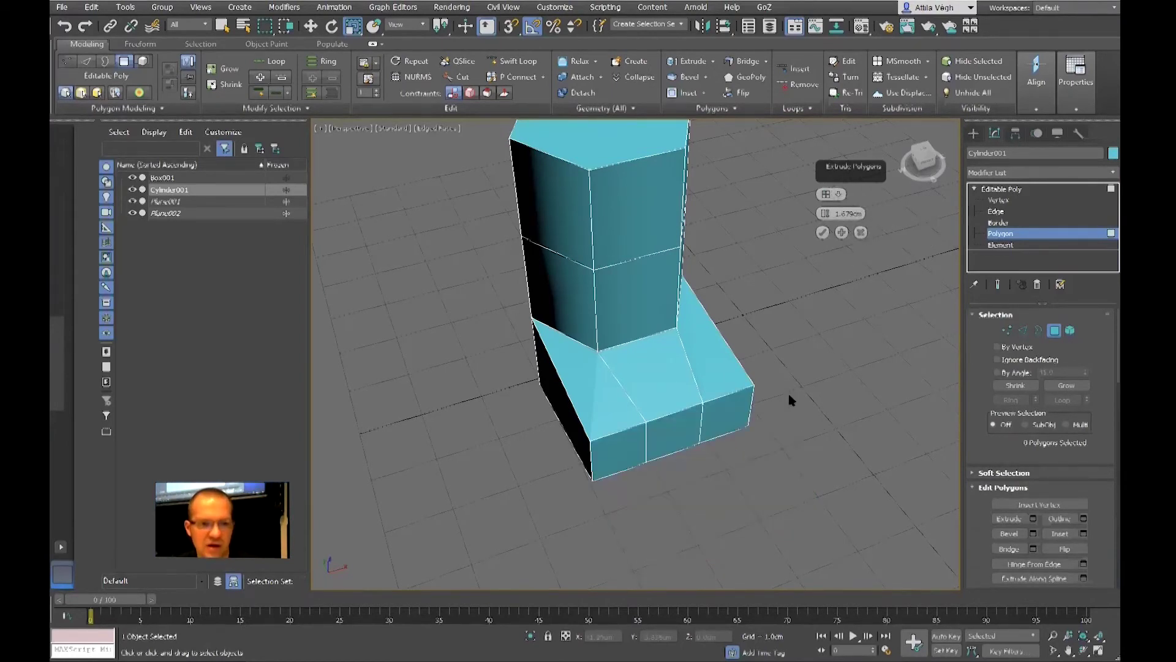
- Reselect the foot's three front faces and confirm their extrusion
left_click(718, 416)
left_click(666, 434, "ctrl")
left_click(614, 456, "ctrl")
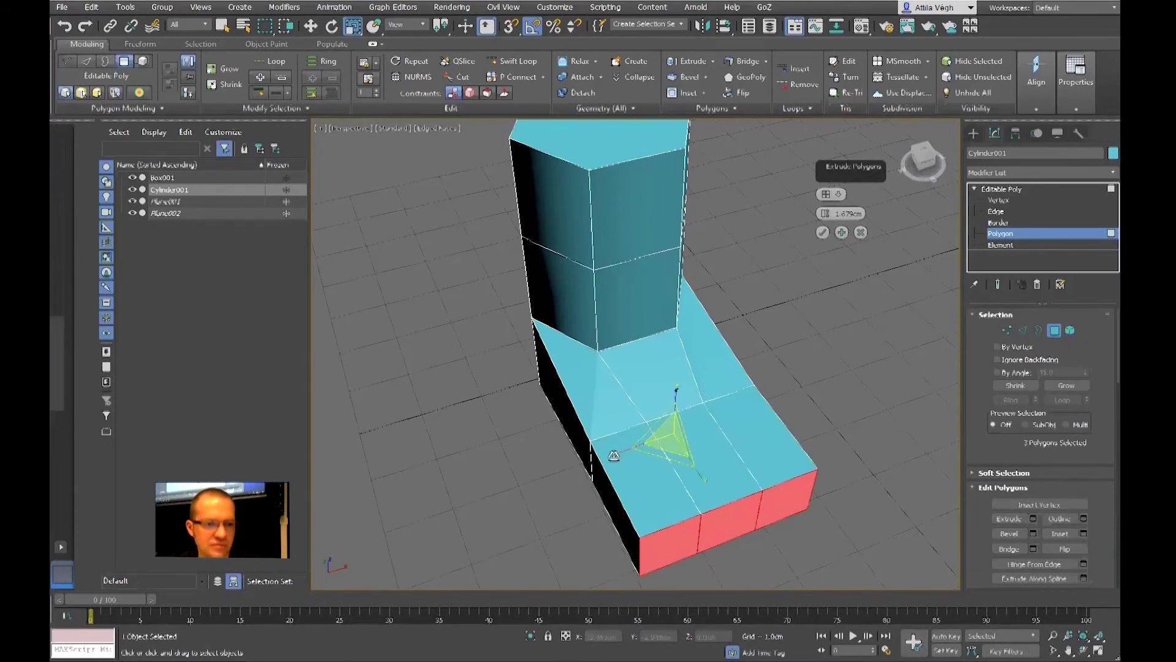
left_click(824, 232)
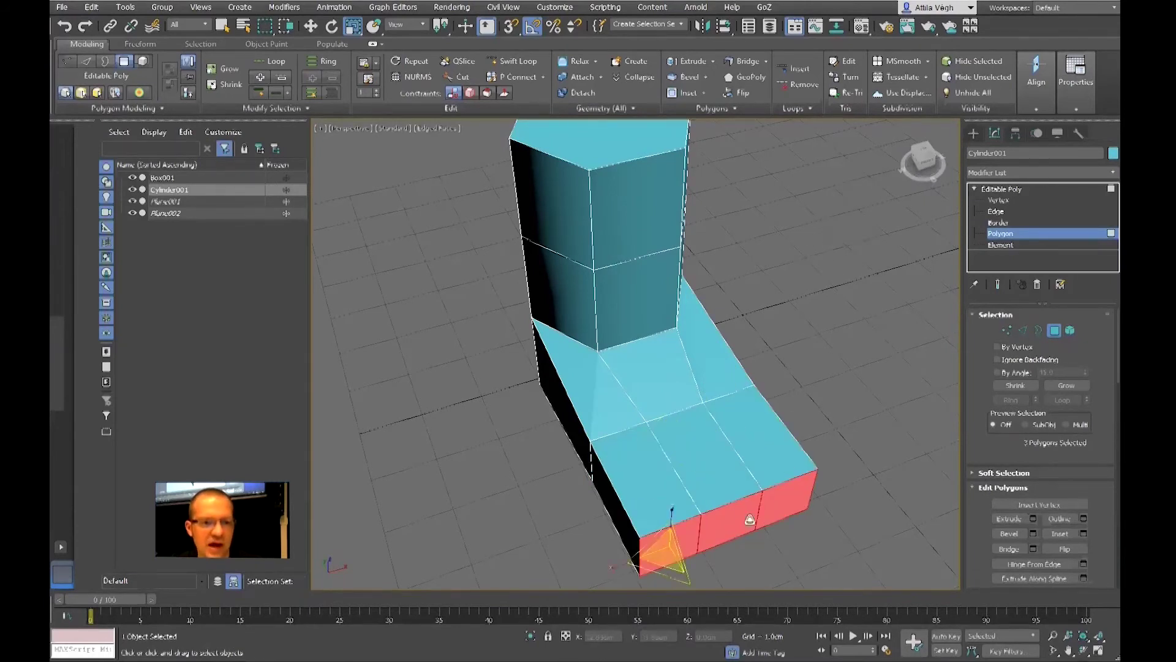
- Move the right and left toe ends apart to open gaps, then undo the toe extrusions
left_click(788, 497)
key("w")
left_click_drag(819, 480, 829, 480)
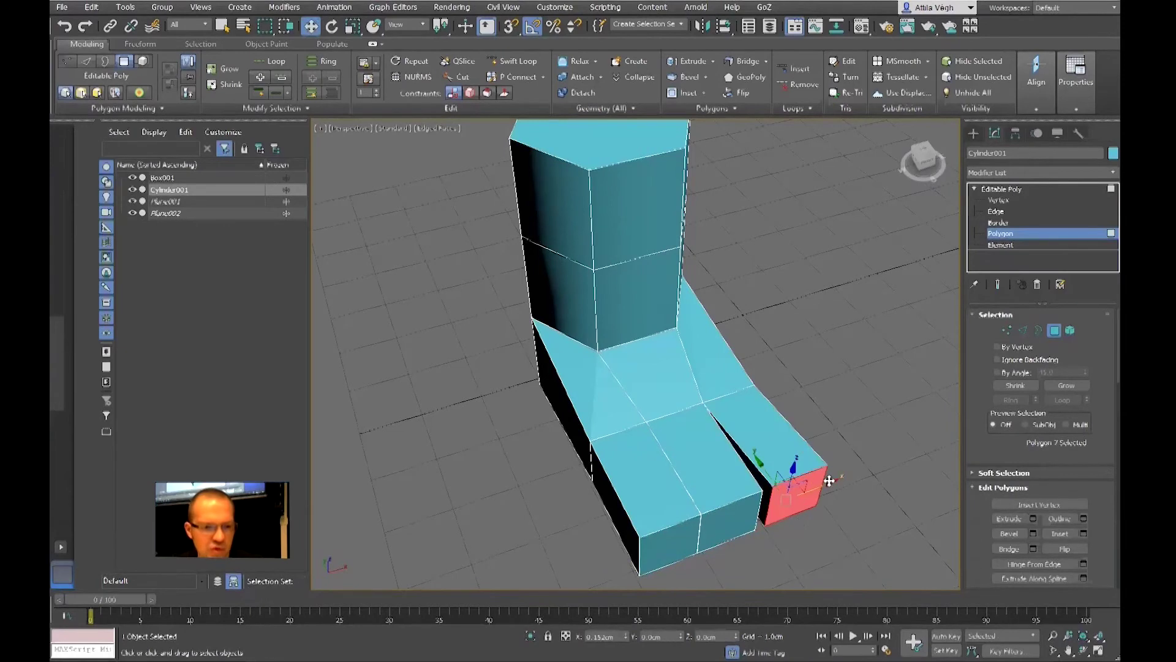
left_click(690, 540)
left_click_drag(707, 534, 698, 536)
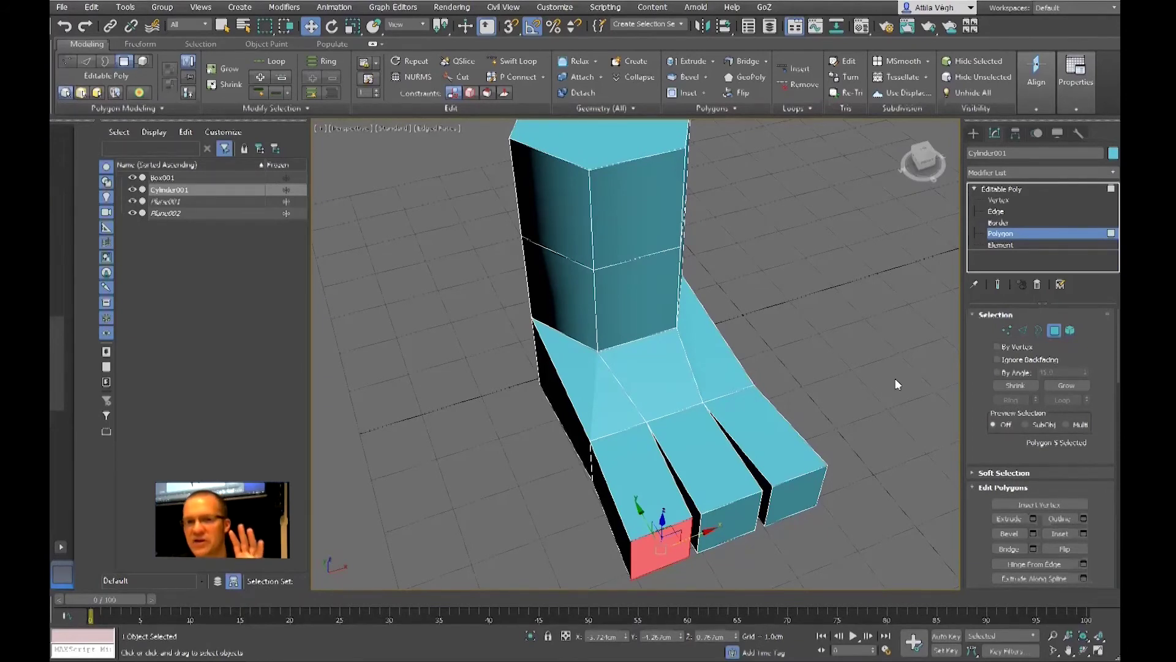
middle_click_drag(815, 384, 788, 381)
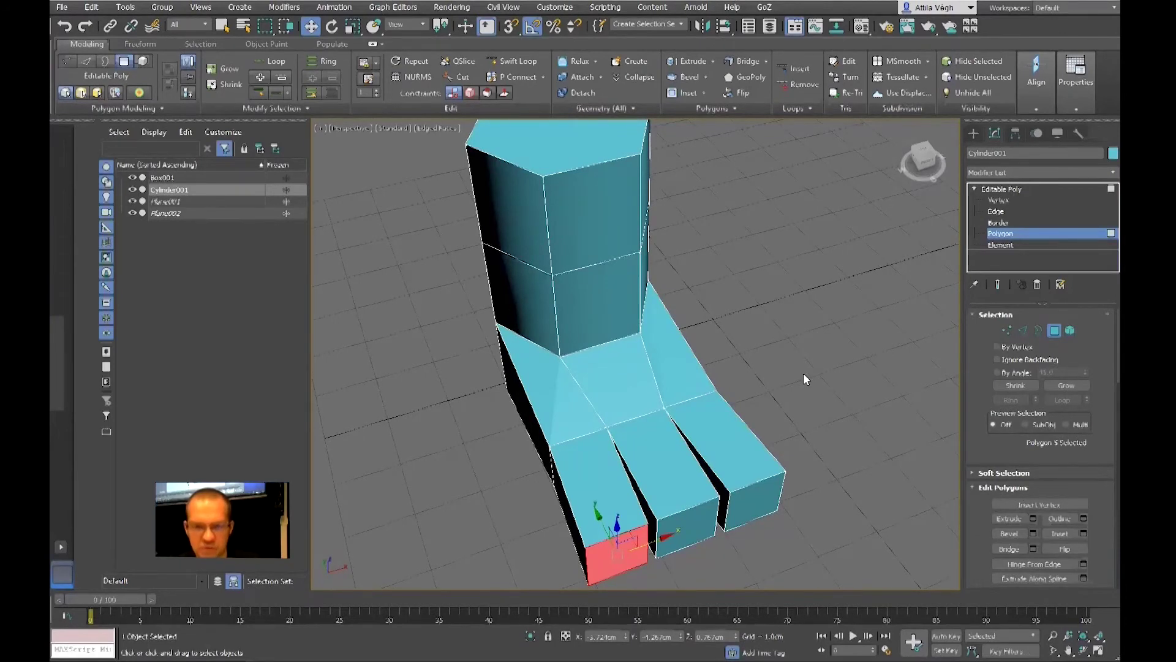
key("ctrl+z")
key("ctrl+z")
key("ctrl+z")
key("ctrl+z")
key("ctrl+z")
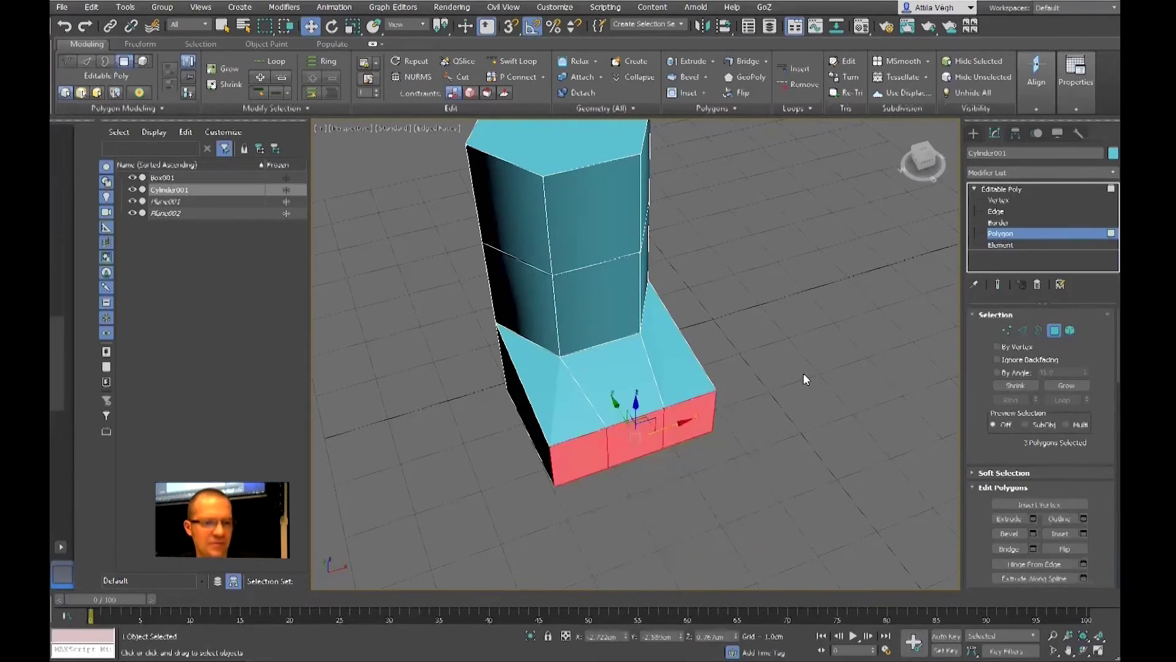
- Select the single front bottom polygon of the foot block and zoom in on it
left_click(645, 428)
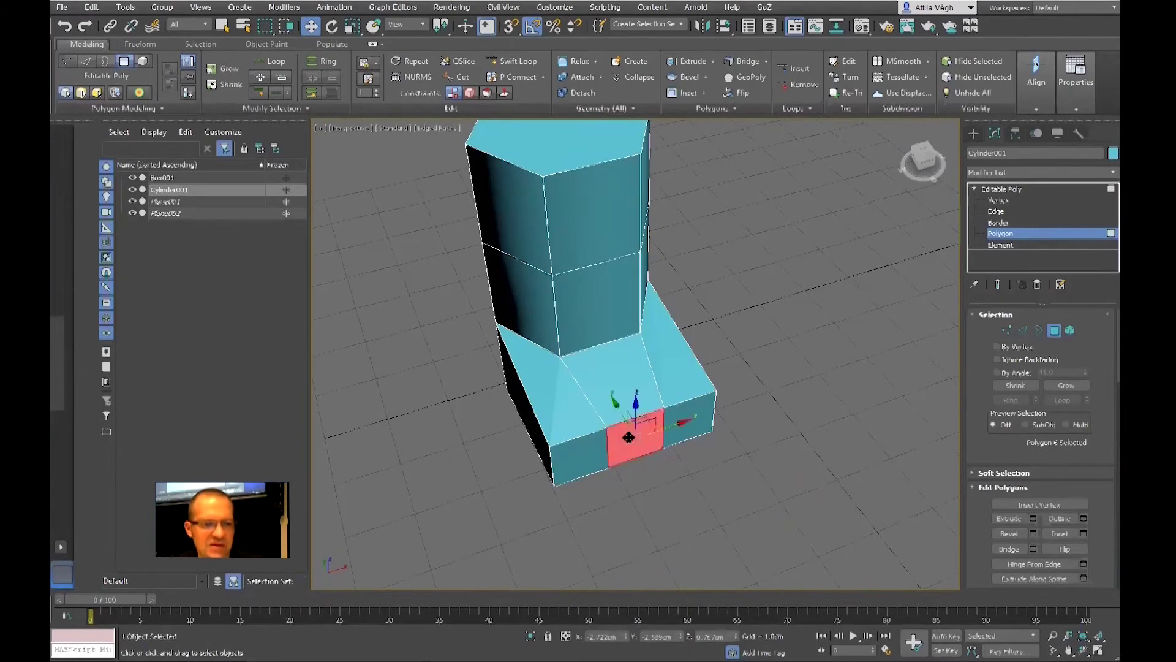
scroll(643, 432, "up", 3)
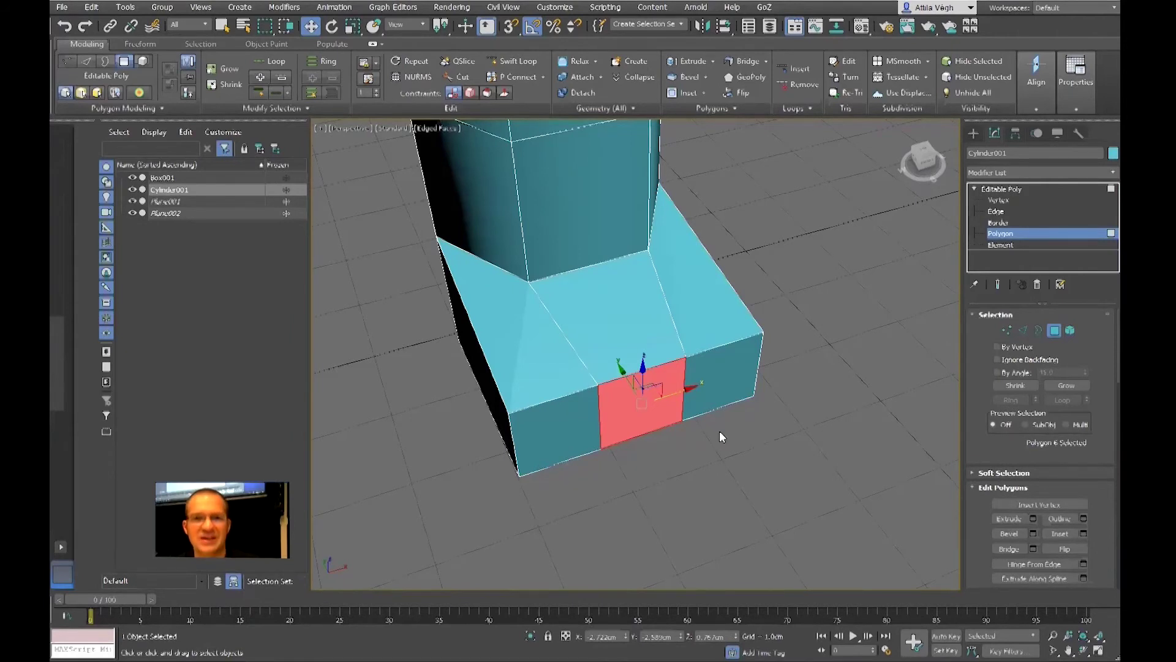
- Reselect the foot's front bottom face and push it slightly forward along Y
left_click(651, 463)
left_click(630, 401)
middle_click_drag(727, 449, 721, 492, "alt")
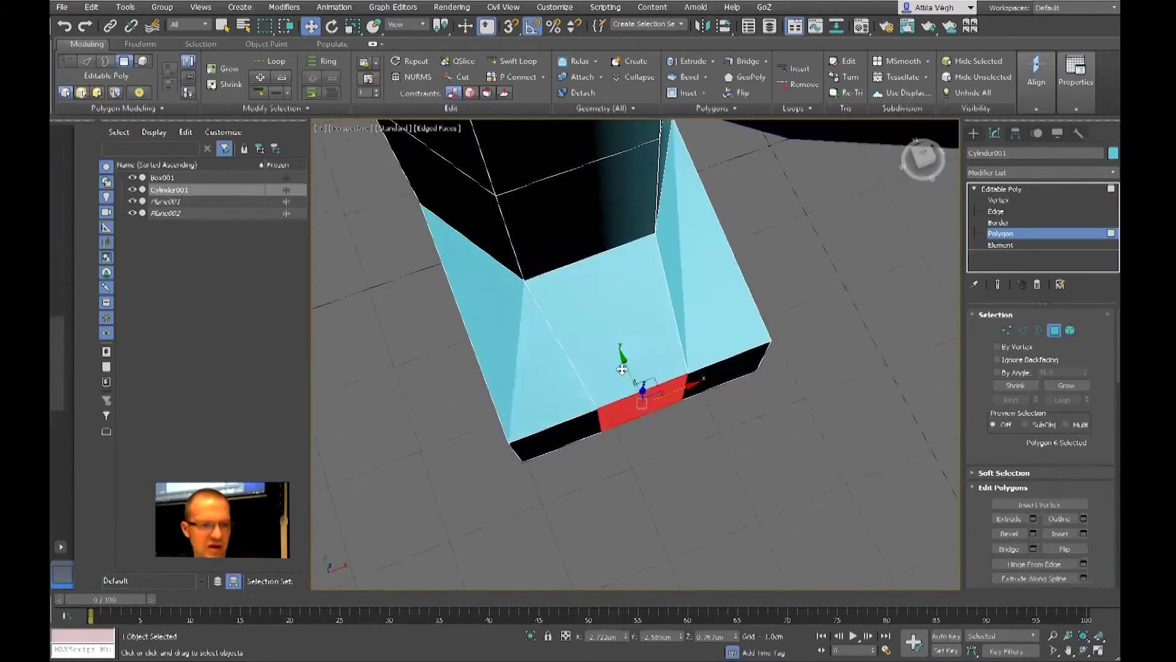
left_click_drag(621, 361, 626, 368)
middle_click_drag(698, 500, 667, 501, "alt")
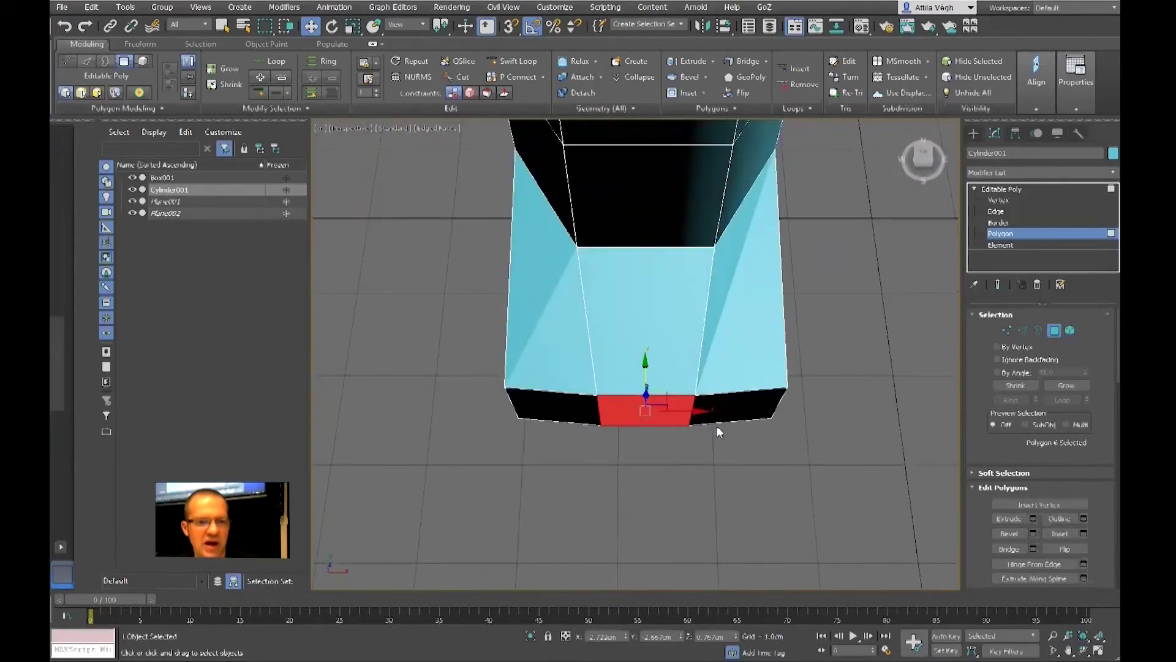
- Add the right and left front faces so all three front faces are selected
left_click(756, 408, "ctrl")
left_click(560, 417, "ctrl")
middle_click_drag(690, 454, 721, 414, "alt")
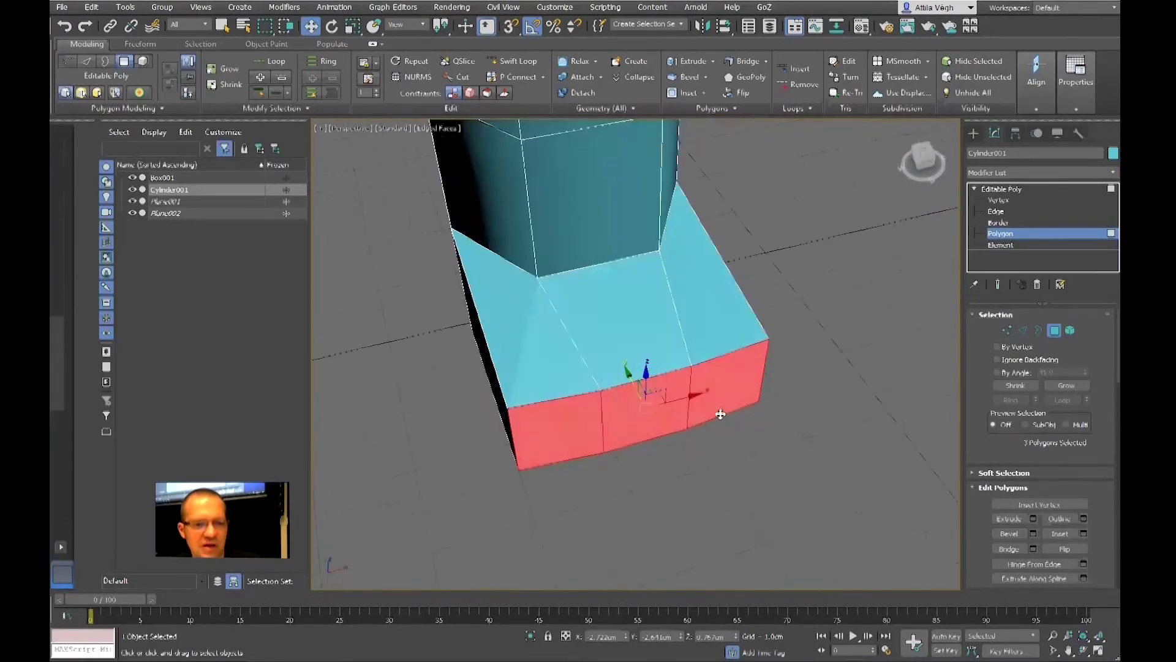
right_click(869, 454)
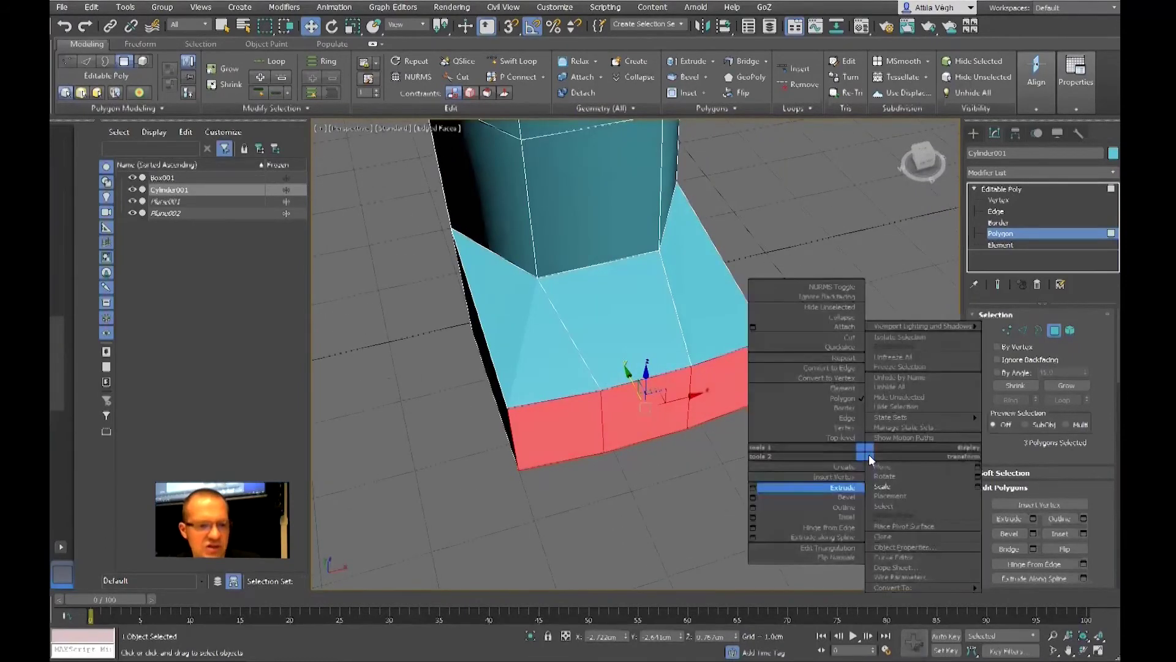
- Extrude the three front faces By Polygon into separate toes, after trying Group and Local Normal
left_click(755, 492)
middle_click_drag(756, 492, 824, 288, "alt")
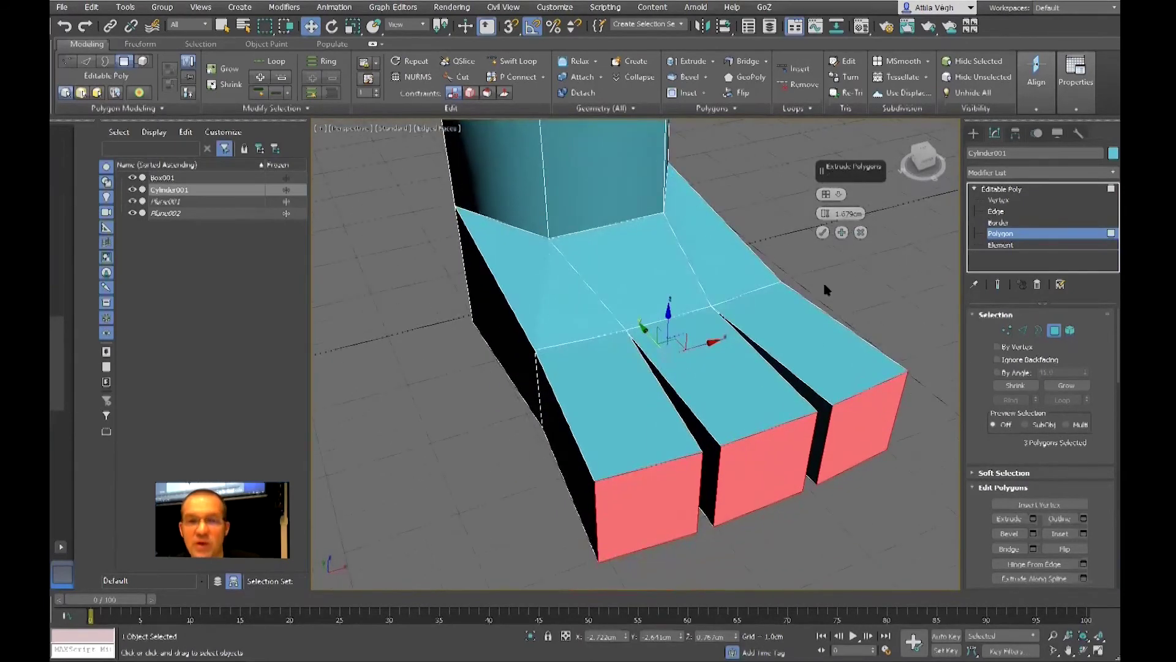
left_click(827, 194)
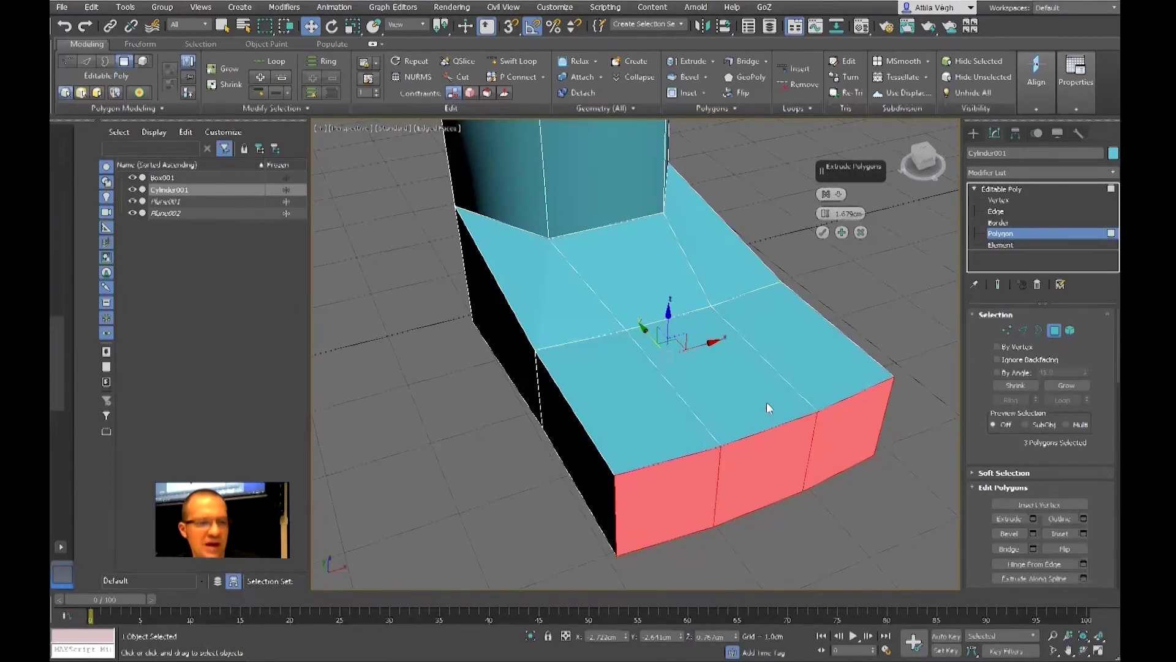
left_click(827, 194)
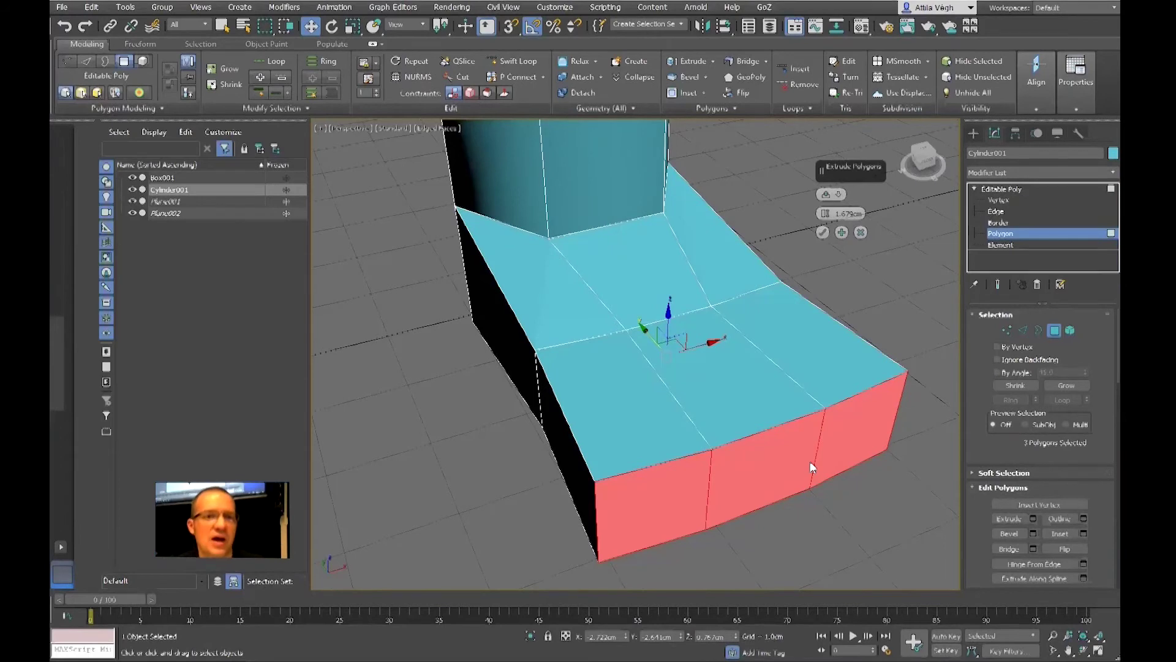
left_click(826, 194)
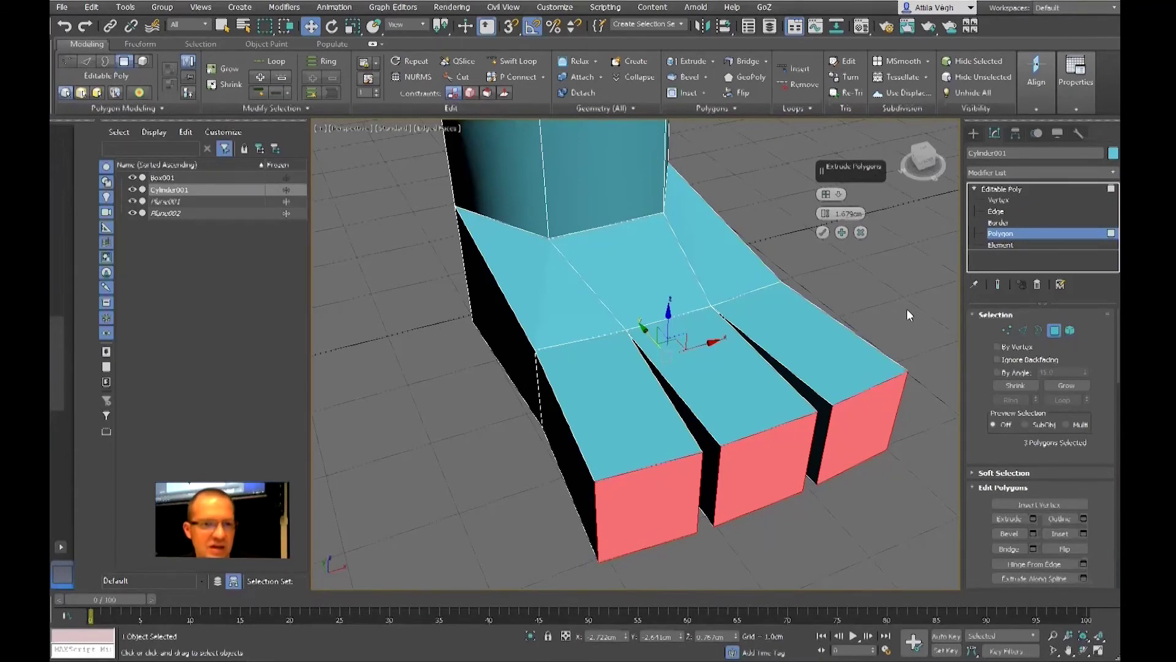
left_click(822, 232)
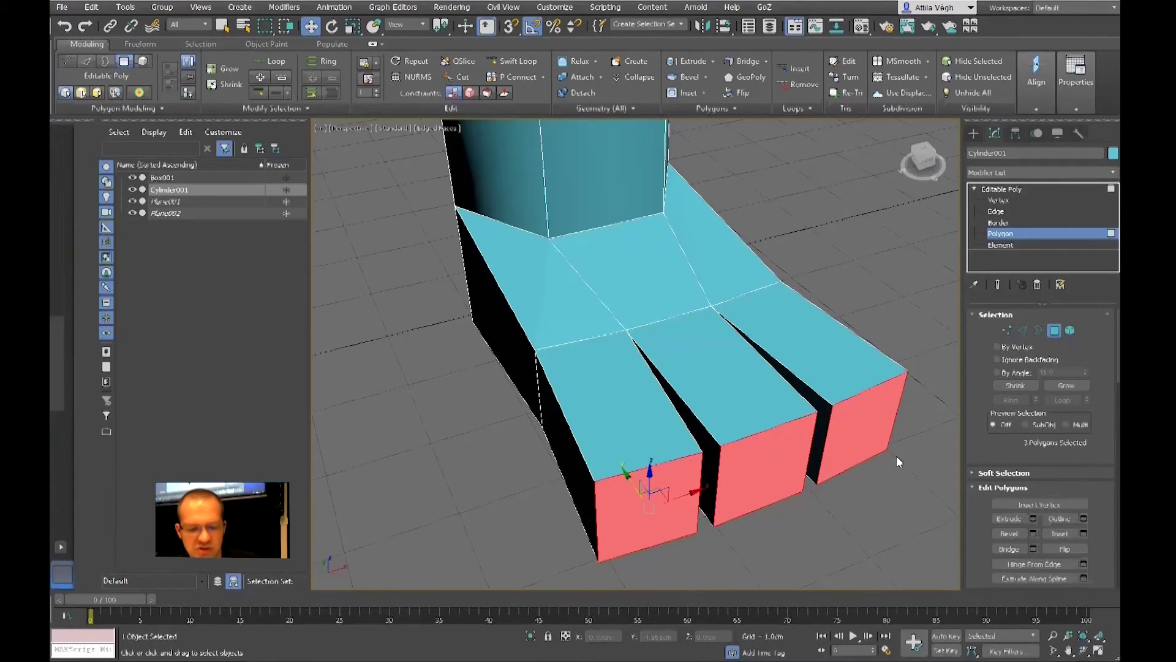
key("shift+e")
- Extrude each of the three toe ends further forward and scale their end faces down to taper
left_click_drag(869, 436, 864, 424)
scroll(862, 424, "down", 4)
middle_click_drag(689, 417, 566, 443)
middle_click_drag(567, 443, 737, 468, "alt")
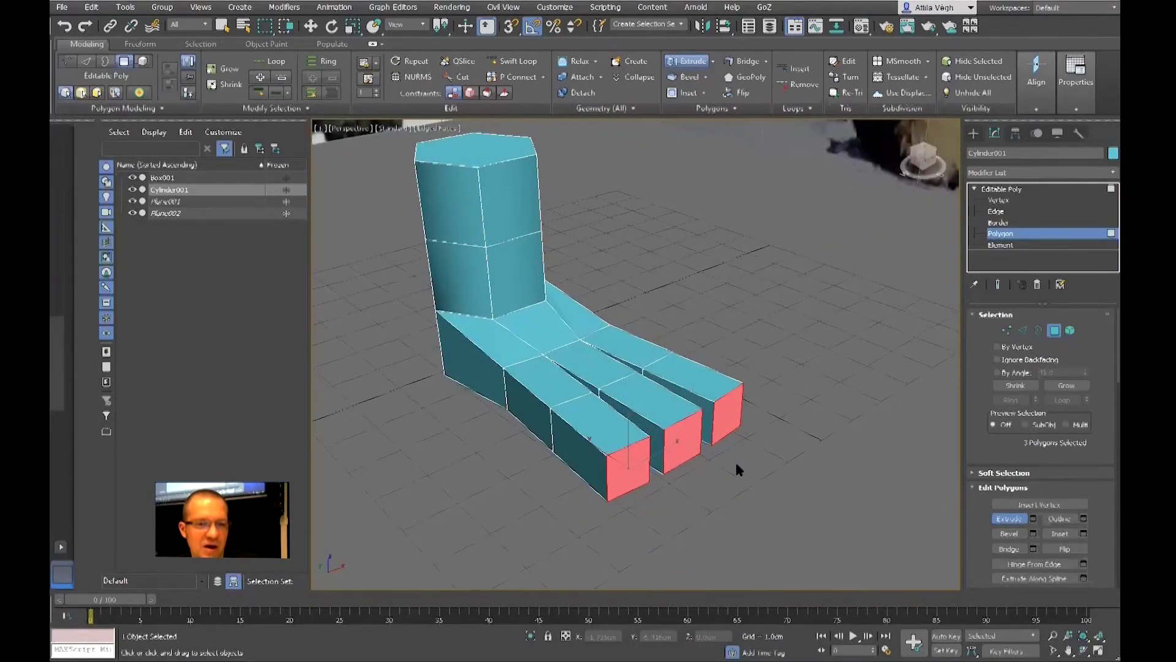
scroll(734, 460, "up", 4)
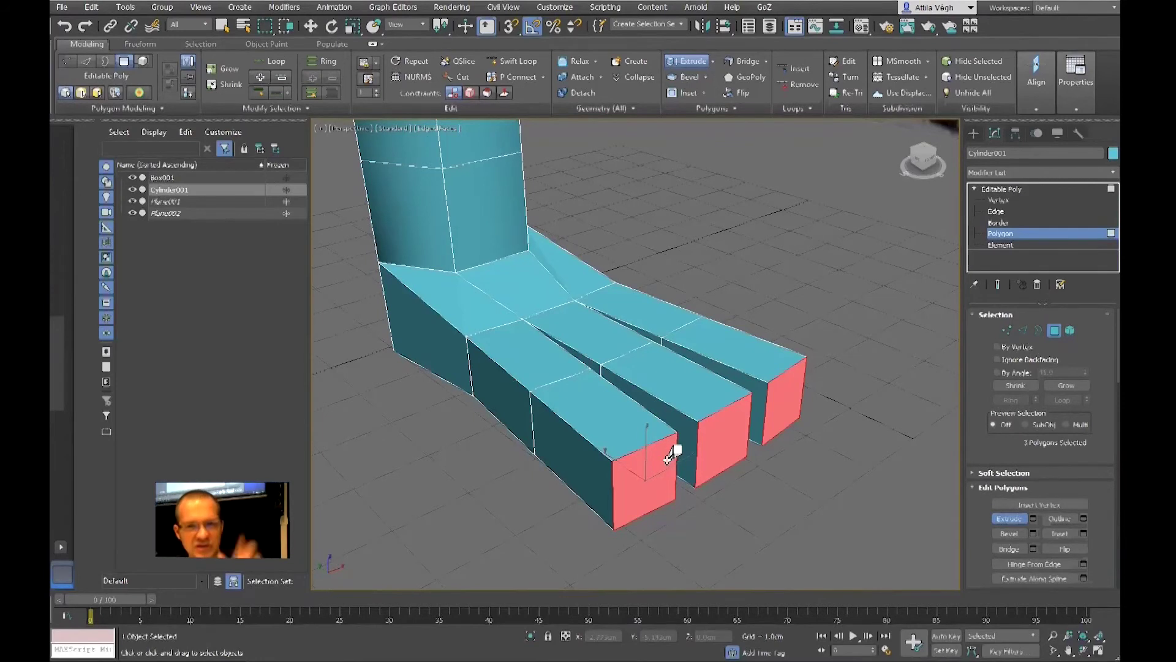
left_click_drag(672, 456, 685, 593)
key("w")
key("r")
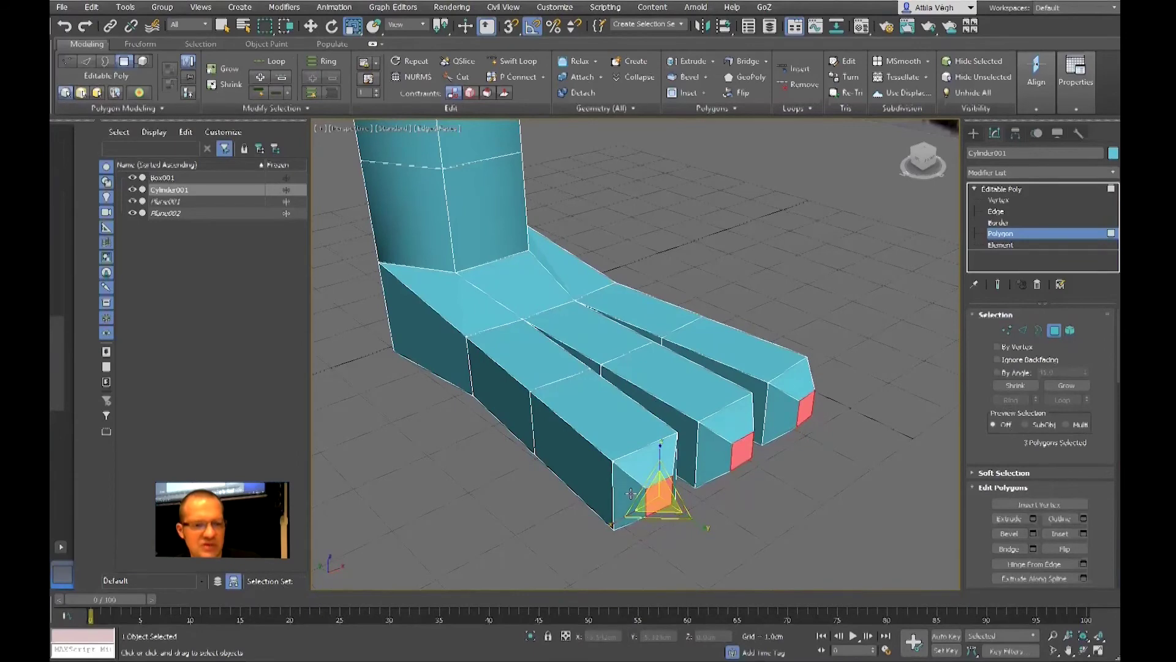
scroll(671, 524, "up", 4)
- Extrude the toe end faces with a Height of -0.168cm
right_click(656, 464)
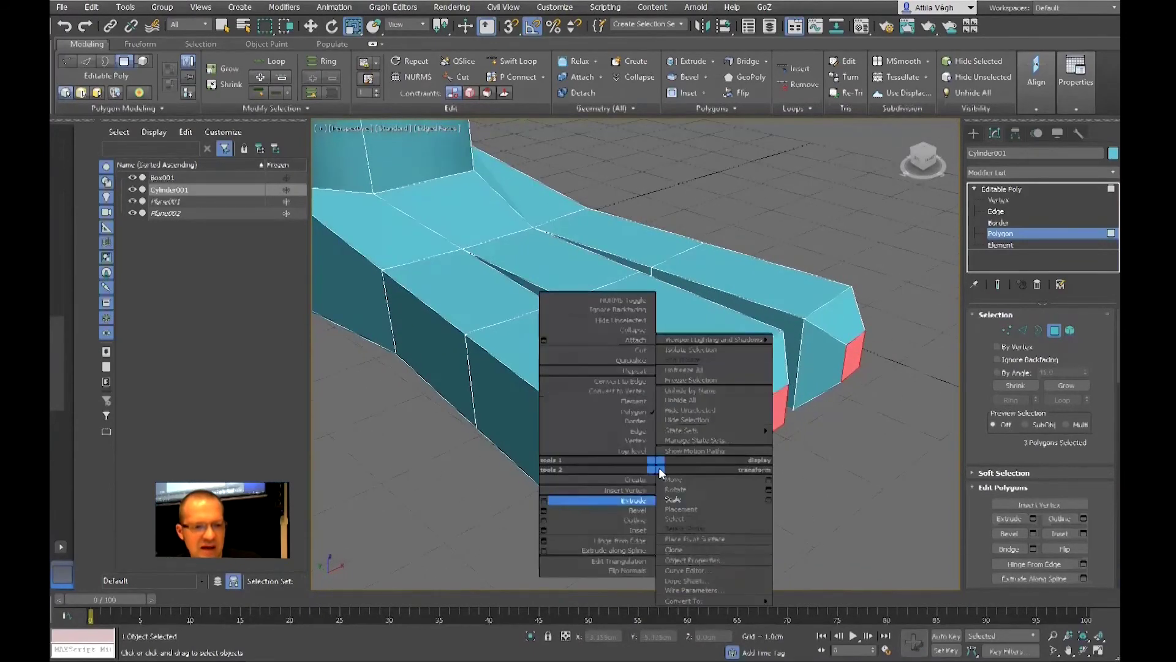
left_click(542, 500)
left_click_drag(824, 216, 826, 215)
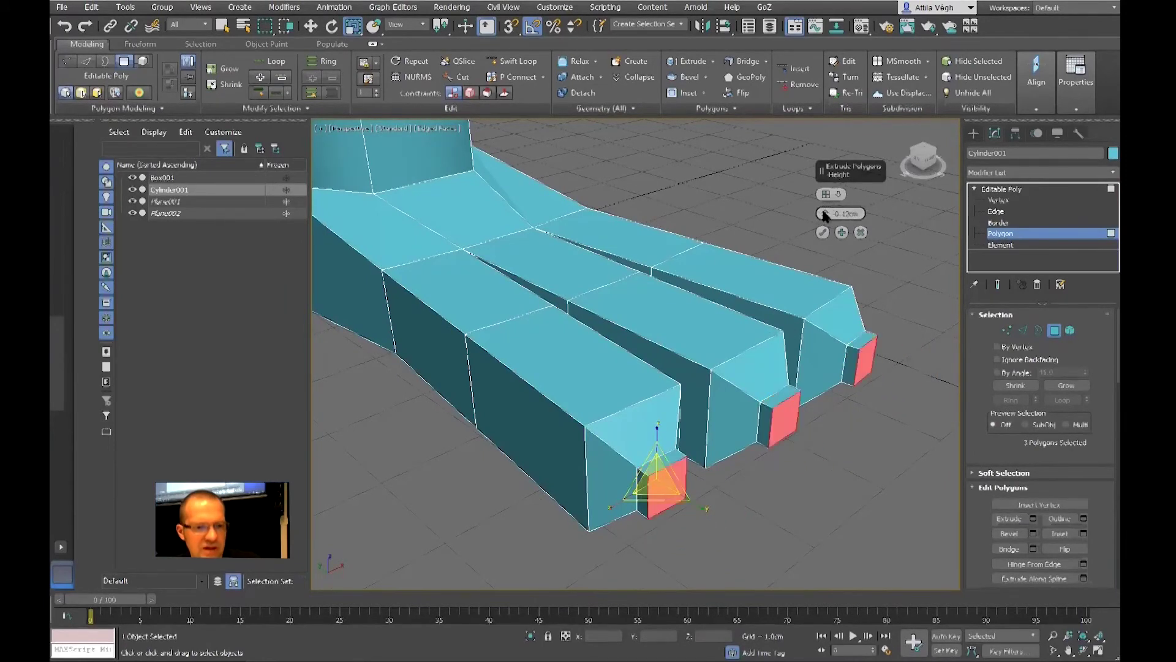
left_click(822, 233)
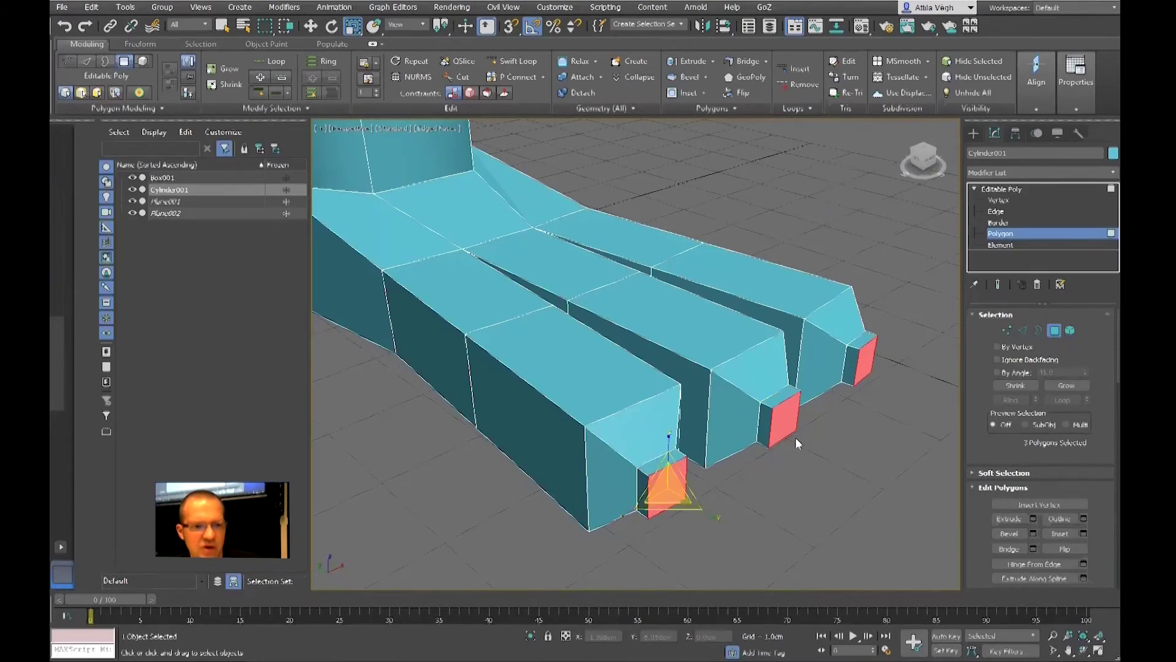
- Extrude the toe ends into claws, scale the tips to sharp points, and pull them back and down
key("shift+e")
left_click_drag(787, 412, 794, 415)
key("r")
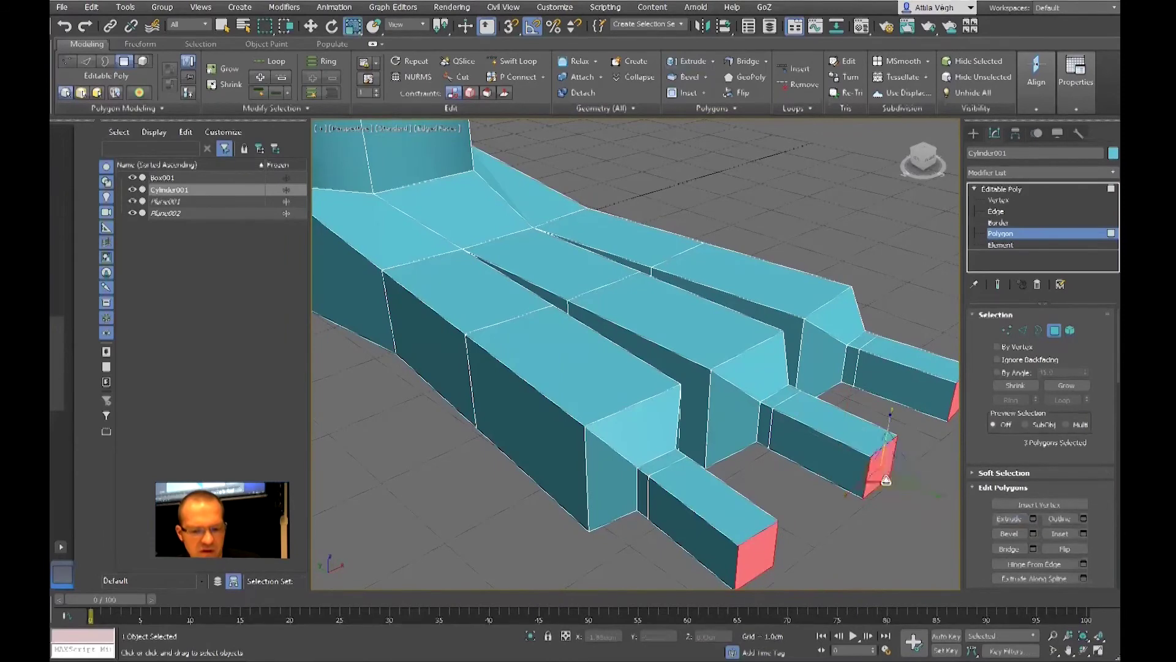
left_click_drag(885, 471, 904, 624)
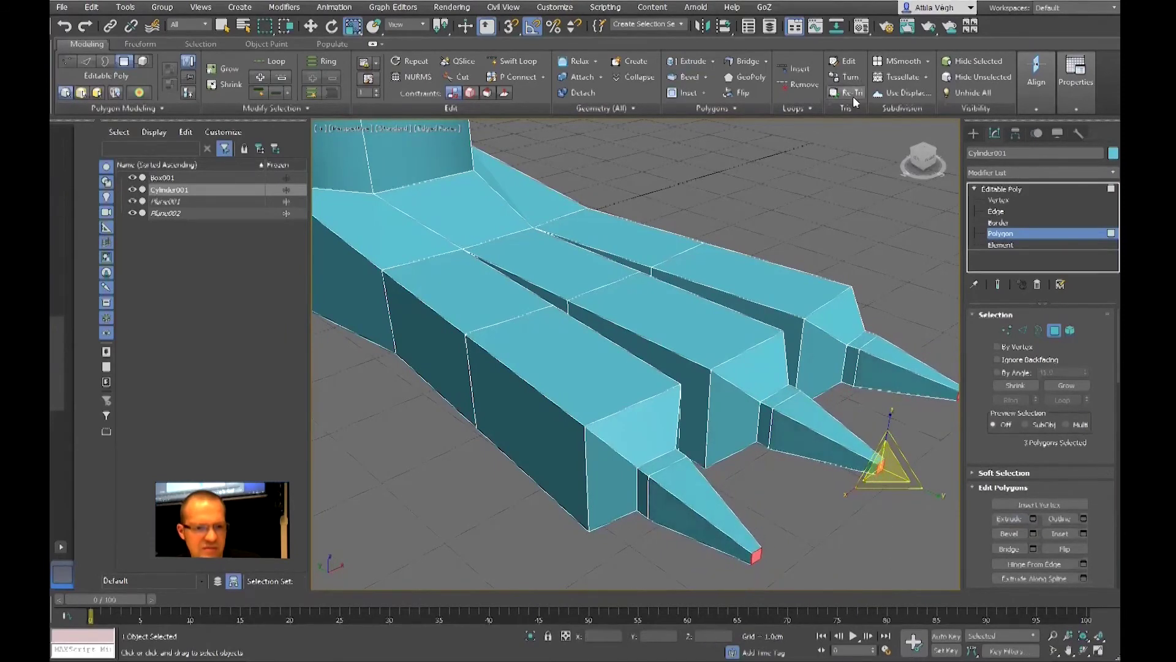
key("w")
middle_click_drag(789, 266, 1001, 331, "alt")
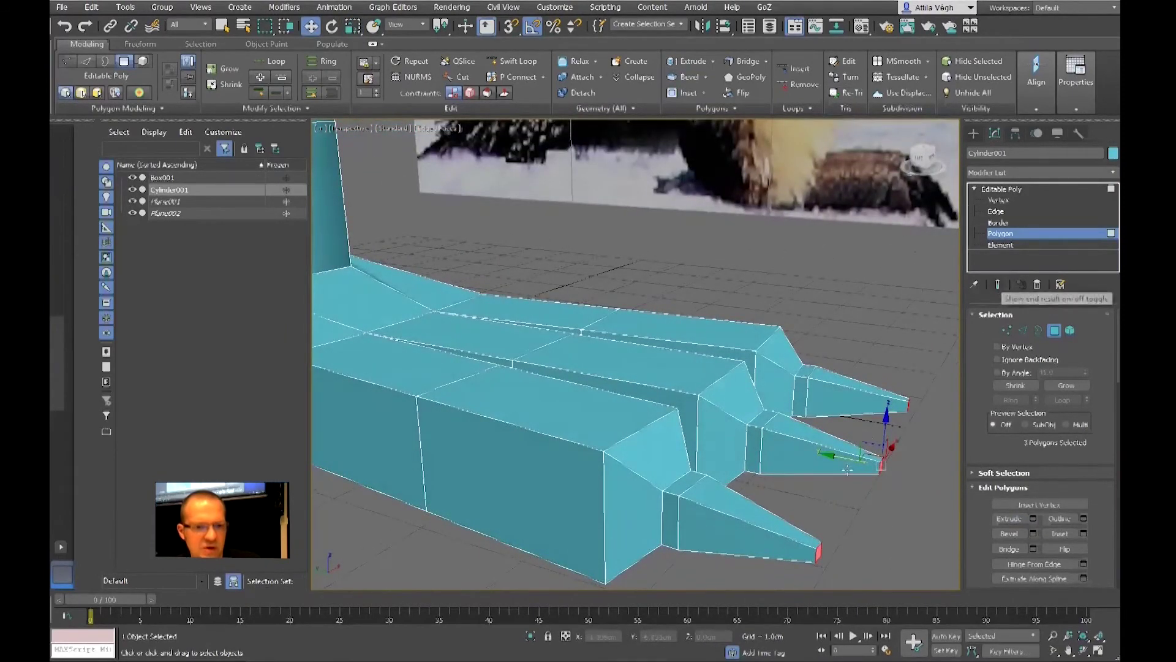
left_click_drag(883, 445, 825, 448)
scroll(825, 448, "down", 5)
middle_click_drag(825, 449, 869, 363, "alt")
scroll(819, 459, "up", 5)
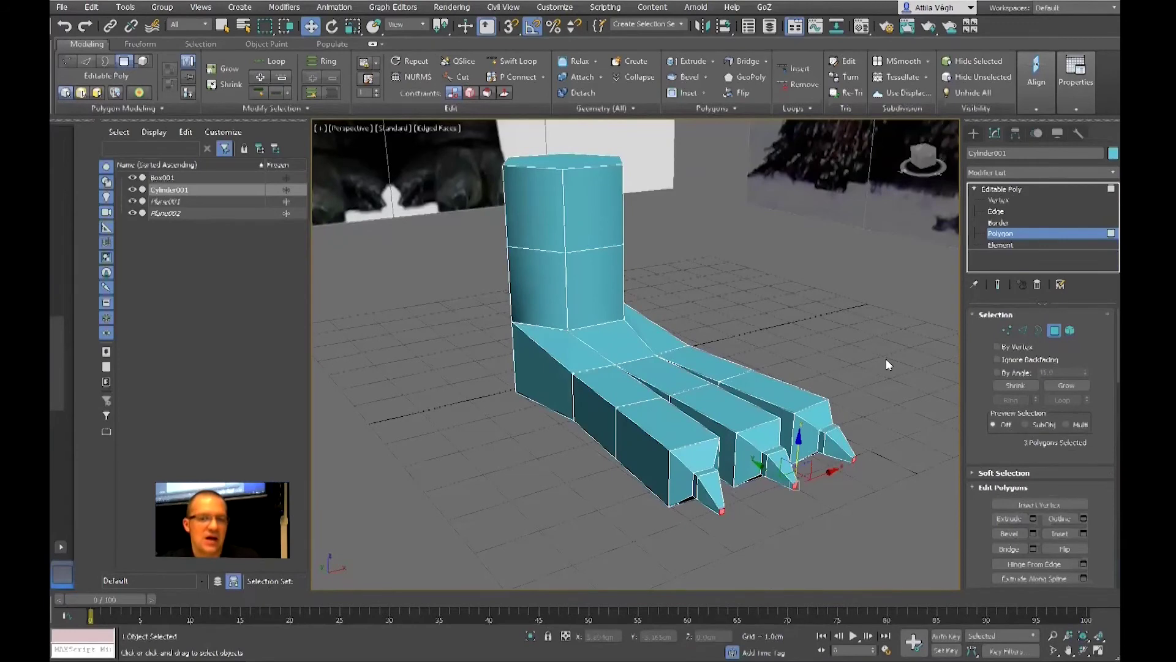
middle_click_drag(853, 365, 804, 363, "alt")
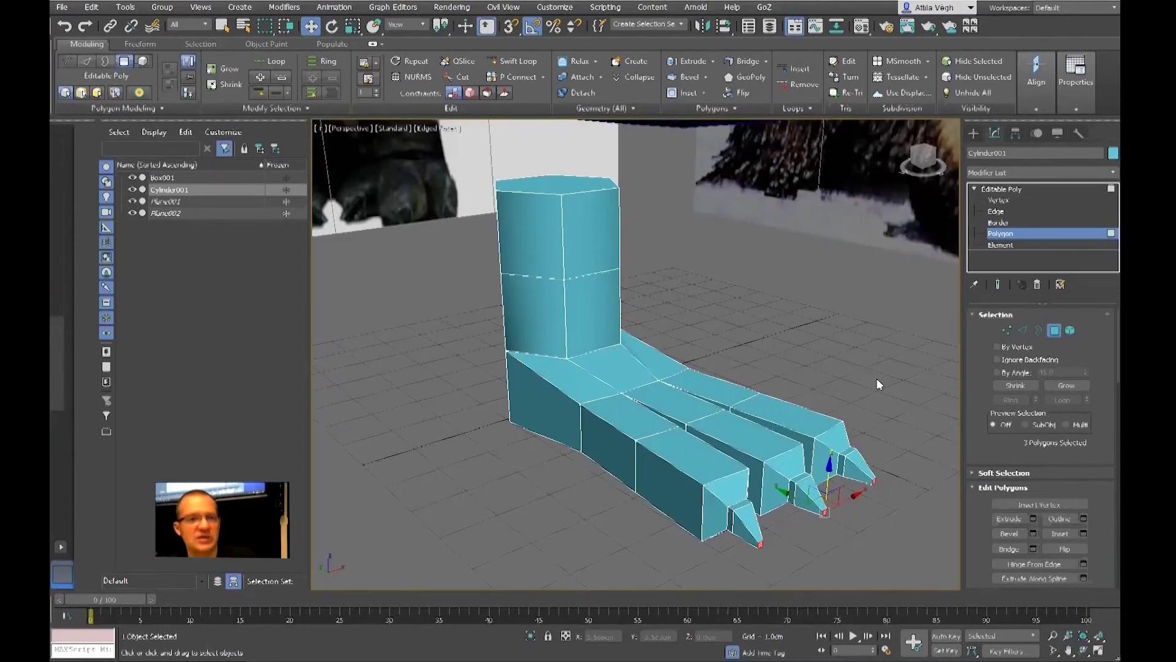
middle_click_drag(712, 406, 668, 397, "alt")
middle_click_drag(615, 352, 691, 401, "alt")
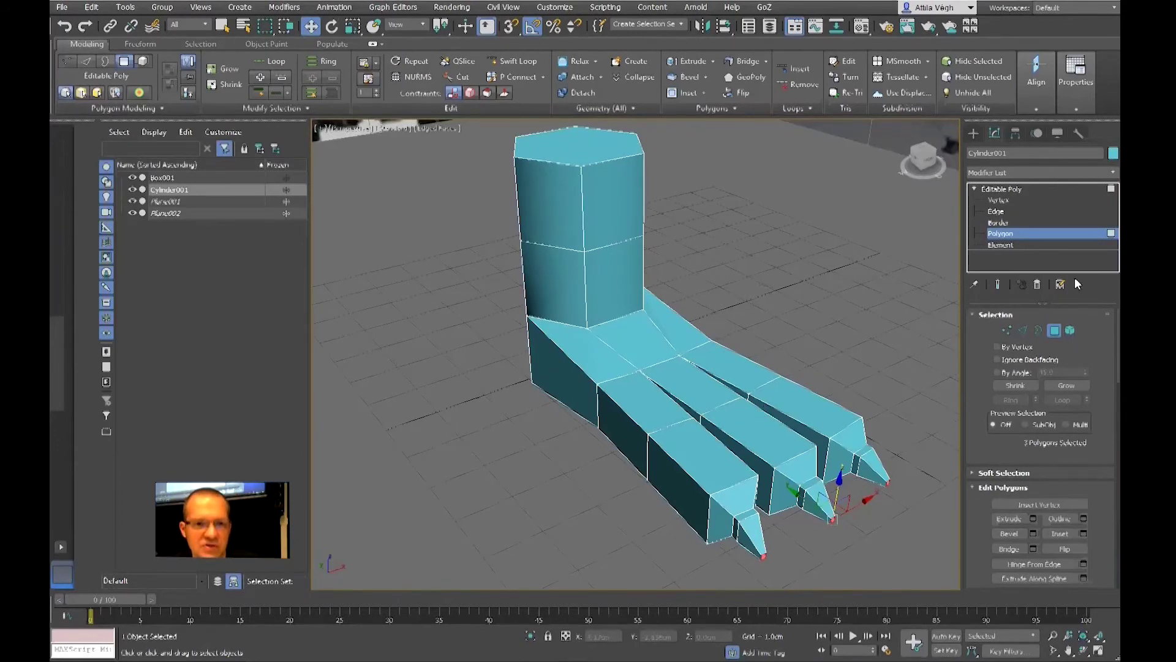
- Create a new cylinder beside the foot and convert it to an editable poly
left_click(973, 133)
left_click(1011, 243)
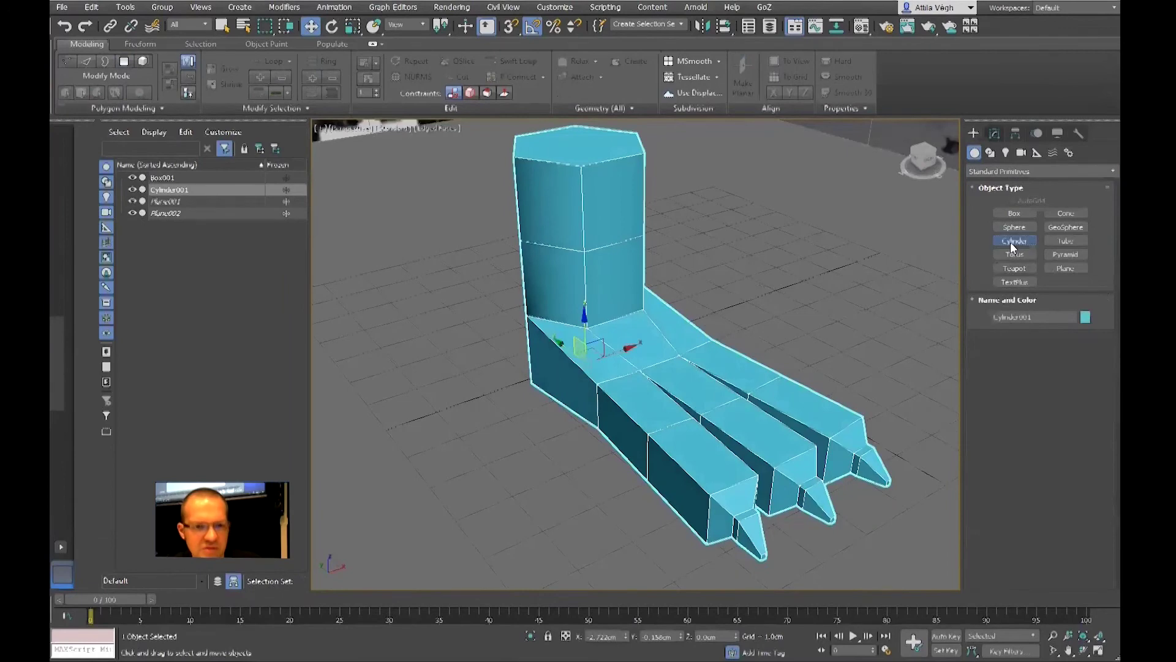
scroll(596, 430, "down", 5)
left_click_drag(577, 407, 606, 454)
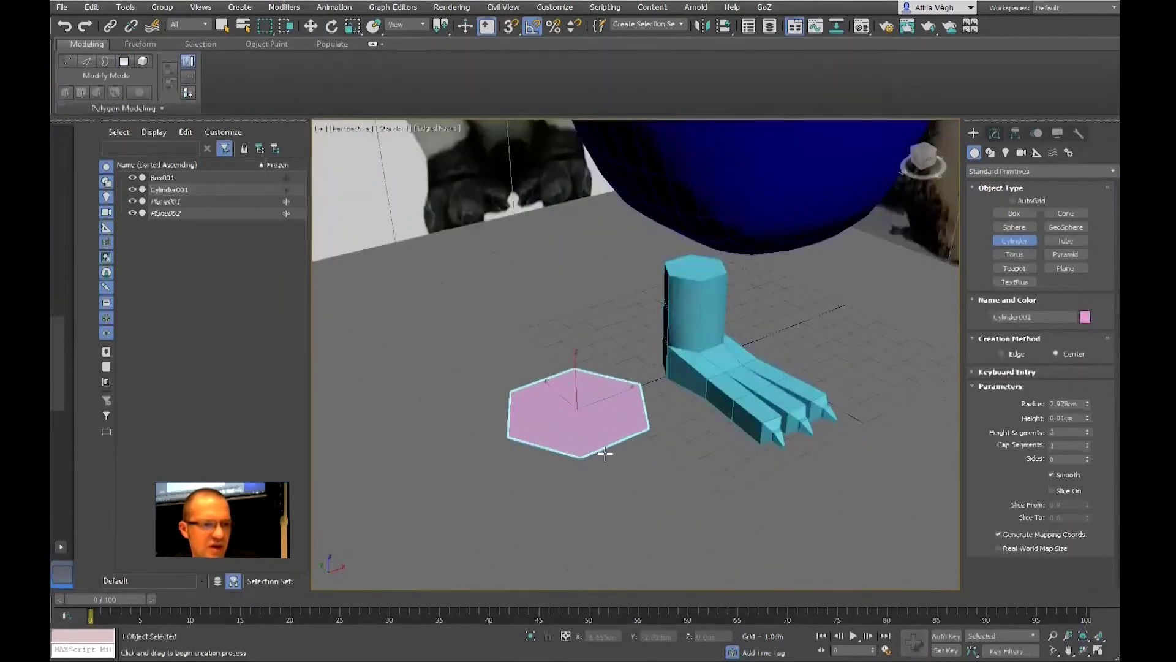
left_click(554, 288)
key("w")
middle_click_drag(713, 429, 718, 533)
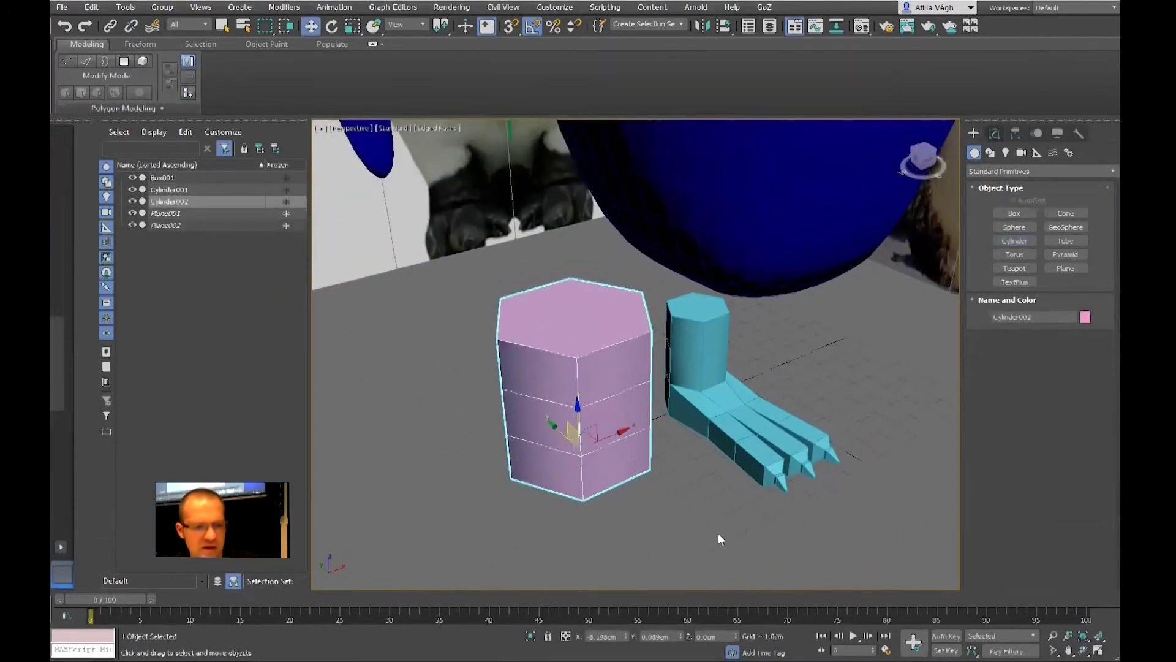
right_click(719, 533)
left_click(775, 585)
- Select three adjacent bottom faces of the new cylinder in Polygon mode
key("4")
middle_click_drag(695, 483, 687, 448, "alt")
left_click(607, 445)
left_click(539, 445, "ctrl")
middle_click_drag(733, 509, 849, 521, "alt")
left_click(657, 446, "shift")
left_click(608, 458)
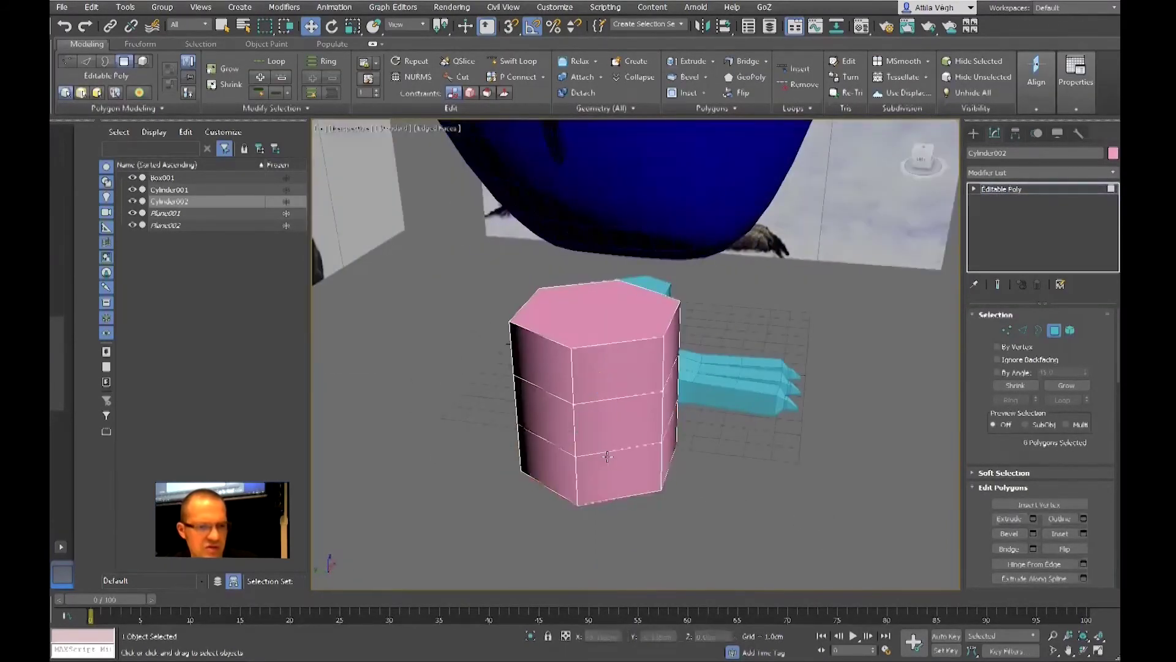
middle_click_drag(681, 484, 623, 492, "alt")
left_click(684, 480, "ctrl")
middle_click_drag(781, 523, 739, 496, "alt")
left_click(745, 496, "ctrl")
- Extrude the three bottom faces outward into a broad foot block
key("shift+e")
left_click_drag(711, 494, 705, 476)
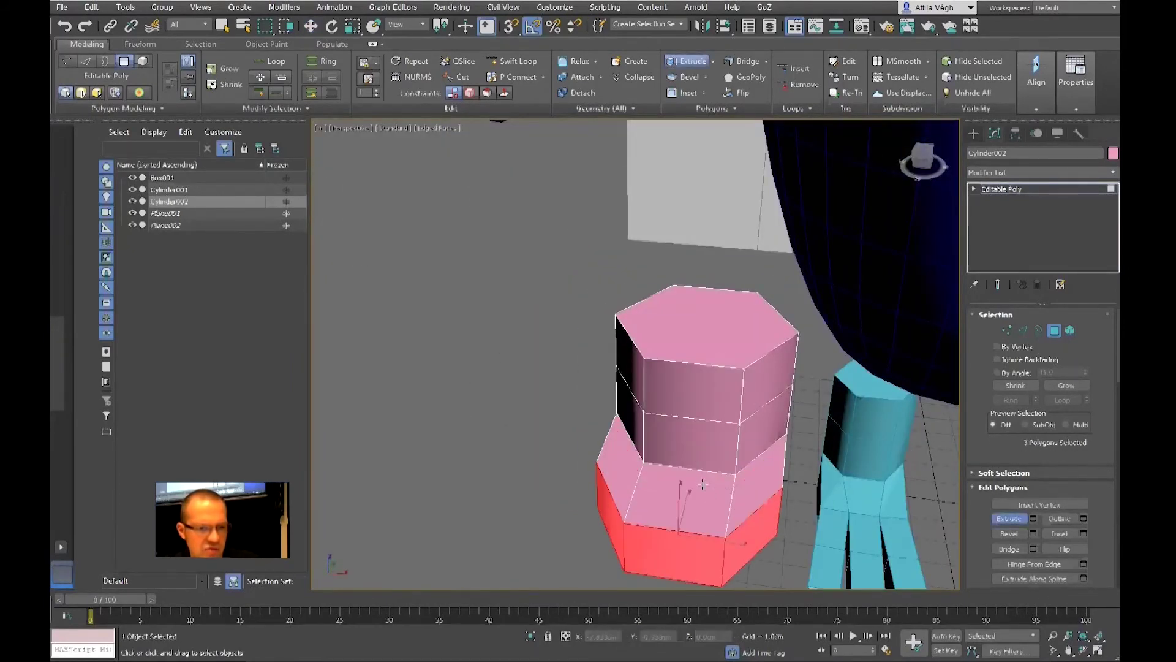
middle_click_drag(703, 484, 682, 534, "alt")
left_click_drag(704, 535, 698, 514)
middle_click_drag(705, 525, 784, 459)
scroll(719, 467, "up", 2)
key("w")
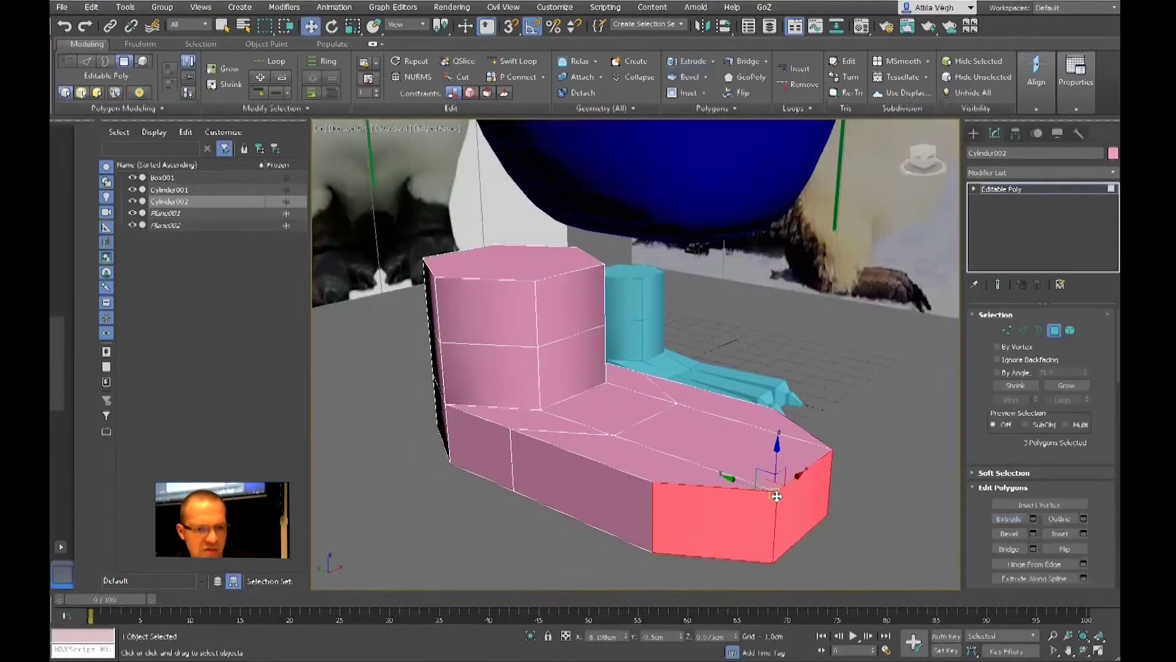
left_click(800, 508)
middle_click_drag(799, 509, 818, 503, "alt")
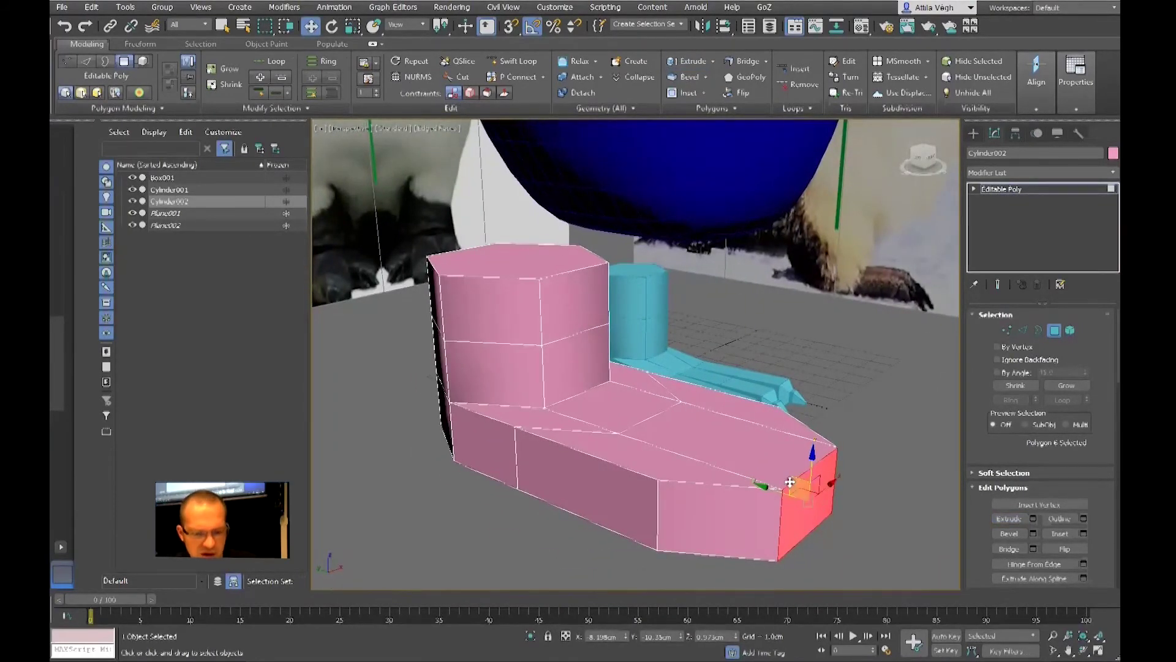
- Lower the three front-end edges of the boot in Z and pull one edge back along Y
key("2")
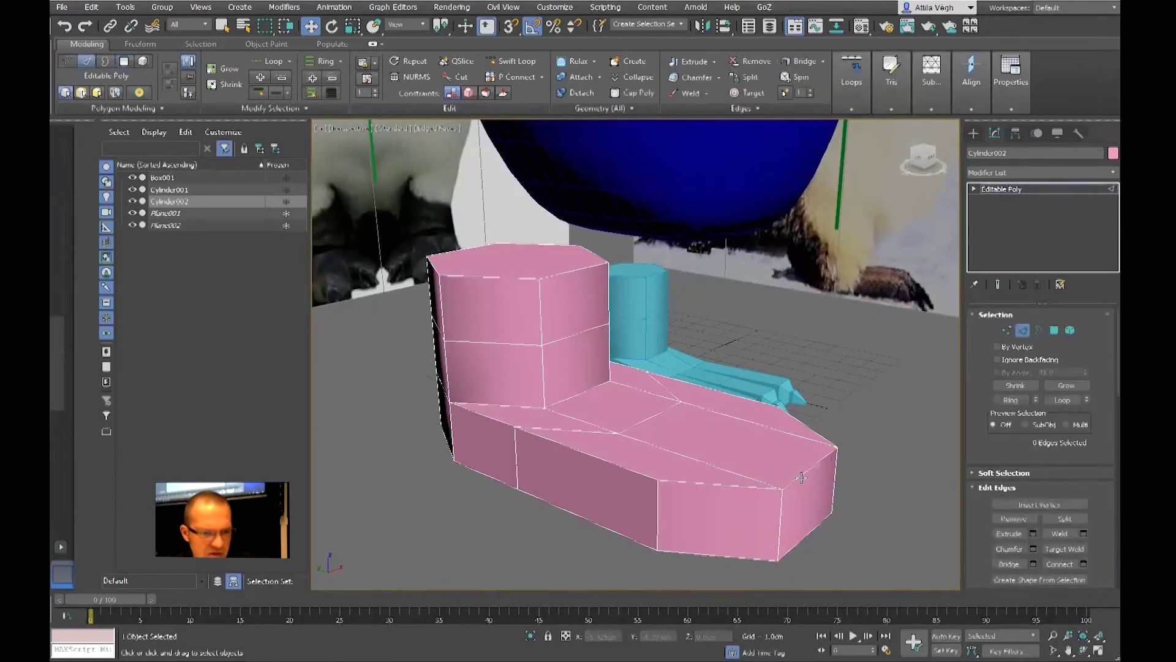
double_click(755, 487)
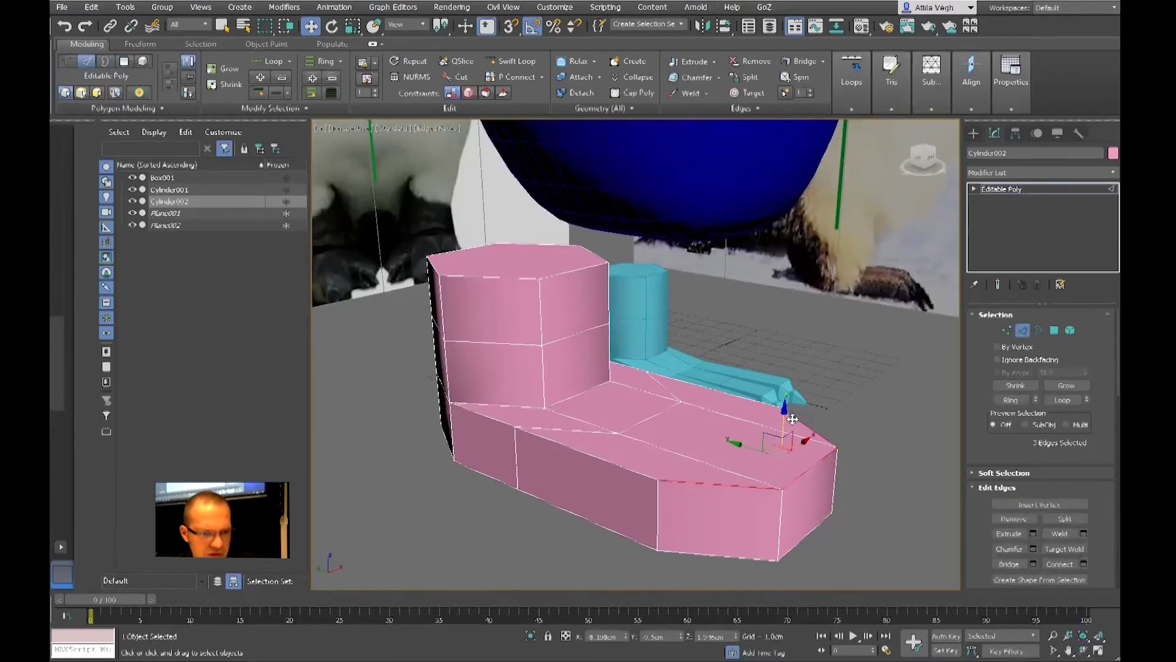
left_click_drag(787, 418, 784, 455)
middle_click_drag(784, 454, 739, 434, "alt")
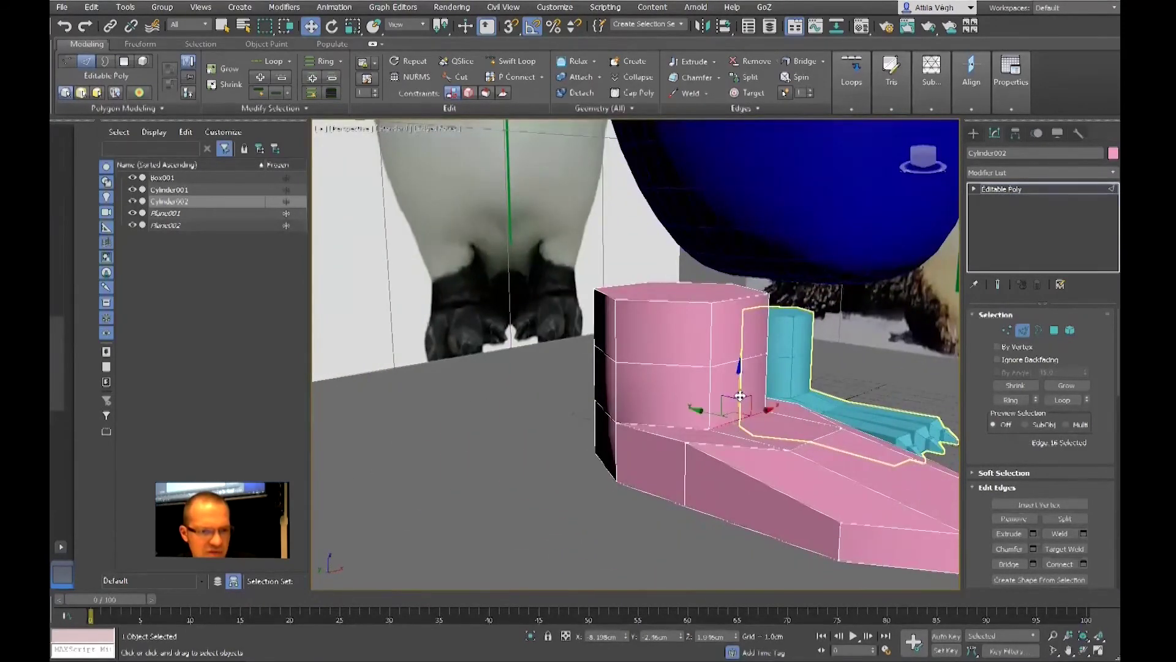
left_click(742, 393)
middle_click_drag(741, 393, 728, 411, "alt")
left_click_drag(707, 375, 723, 381)
middle_click_drag(740, 406, 714, 440, "alt")
left_click(974, 189)
- Select the vertices around the boot's top rim and lower them
left_click(998, 200)
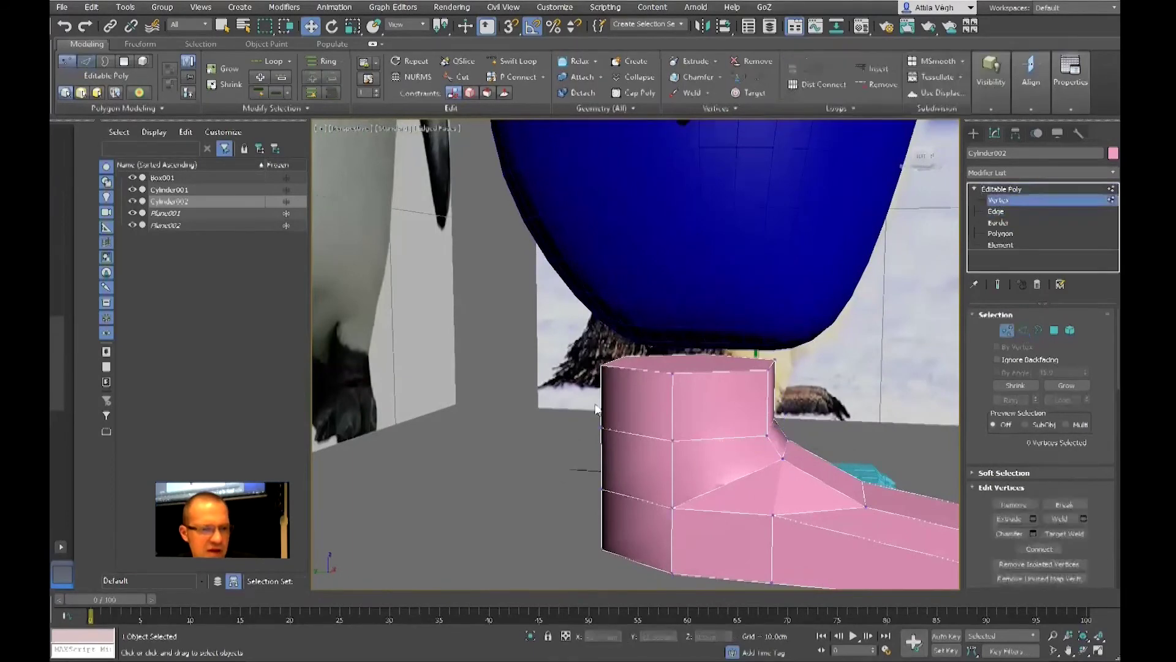
middle_click_drag(619, 319, 581, 303, "alt")
left_click_drag(693, 329, 696, 389)
middle_click_drag(696, 391, 709, 470, "alt")
scroll(712, 433, "up", 3)
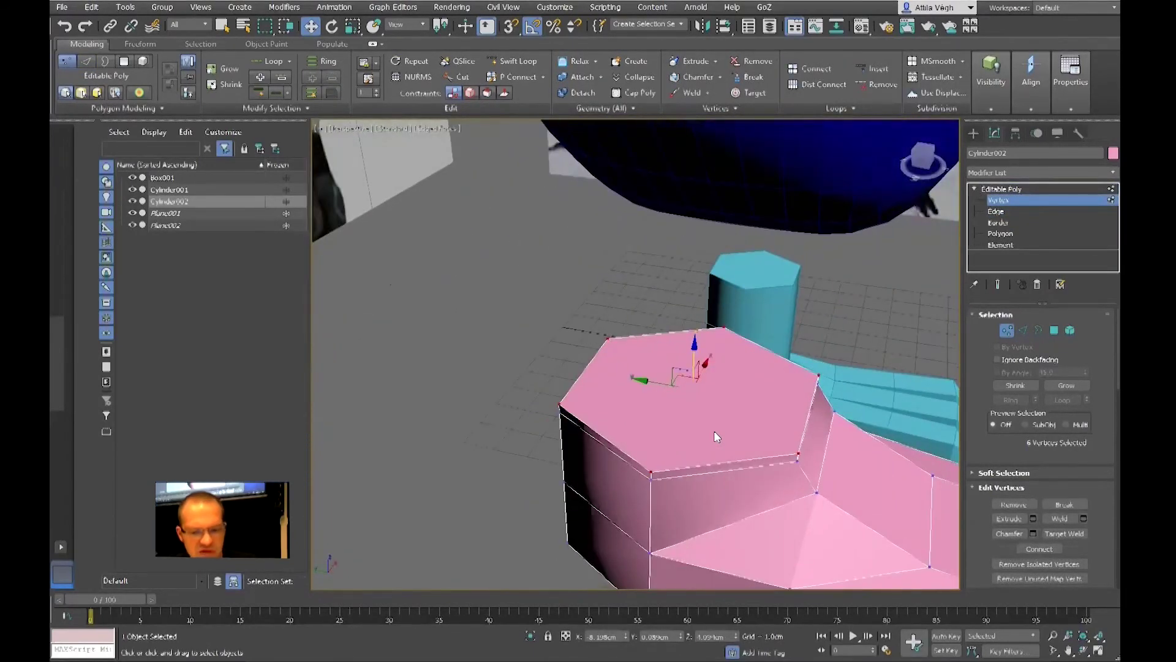
- Inset the boot's top face and extrude the inset face down into a recess
key("4")
left_click(718, 419)
right_click(718, 419)
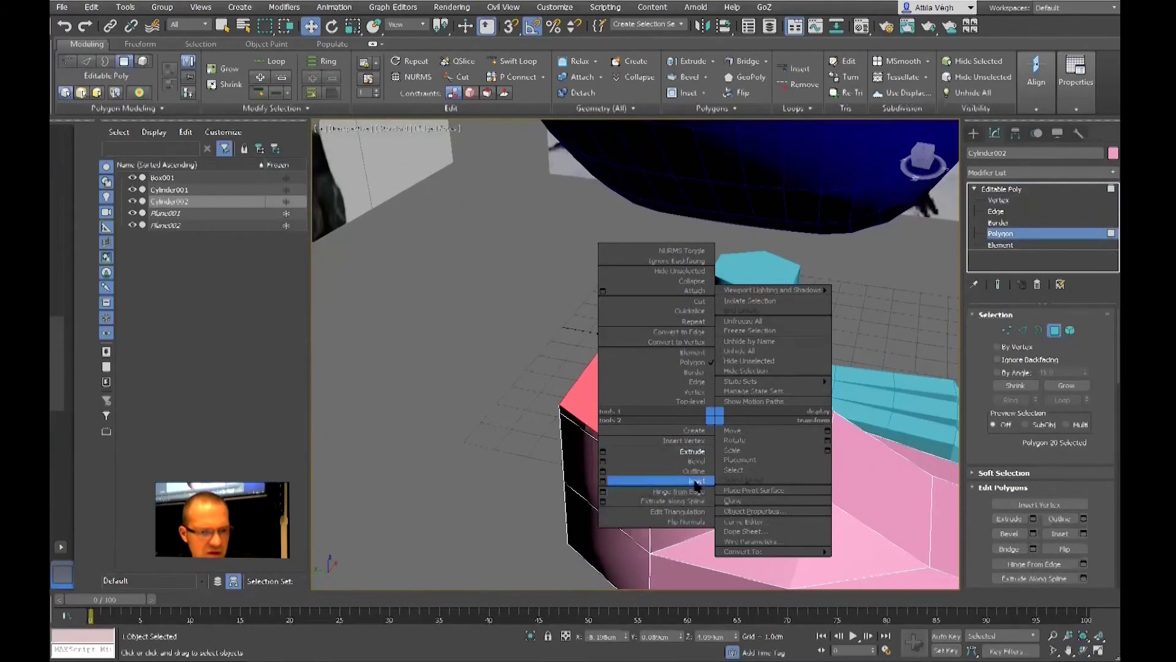
left_click(691, 481)
left_click_drag(704, 376, 722, 407)
key("shift+e")
key("w")
scroll(758, 440, "down", 4)
middle_click_drag(758, 439, 729, 429, "alt")
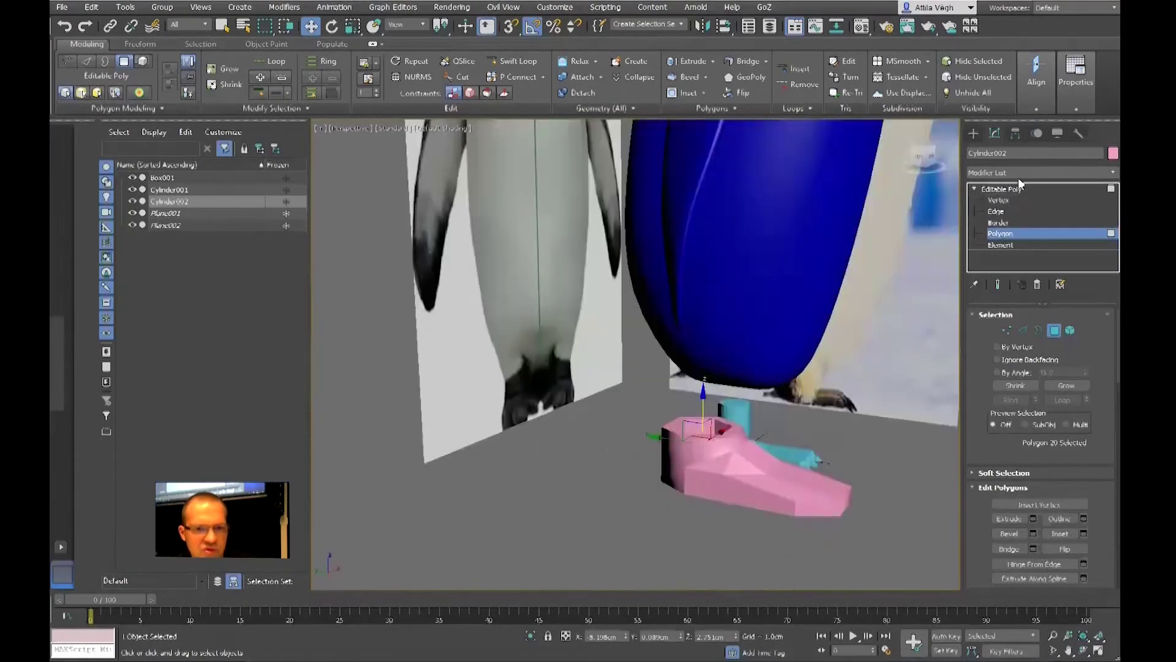
- Apply a TurboSmooth modifier to the boot and show edged faces with F4
left_click(1012, 188)
left_click(1037, 175)
scroll(1017, 392, "down", 10)
left_click(1010, 432)
mouse_move(851, 447)
middle_mouse_down("alt")
mouse_move(866, 465)
mouse_move(699, 450)
mouse_move(887, 445)
mouse_move(774, 525)
mouse_move(781, 513)
middle_mouse_up("alt")
key("F4")
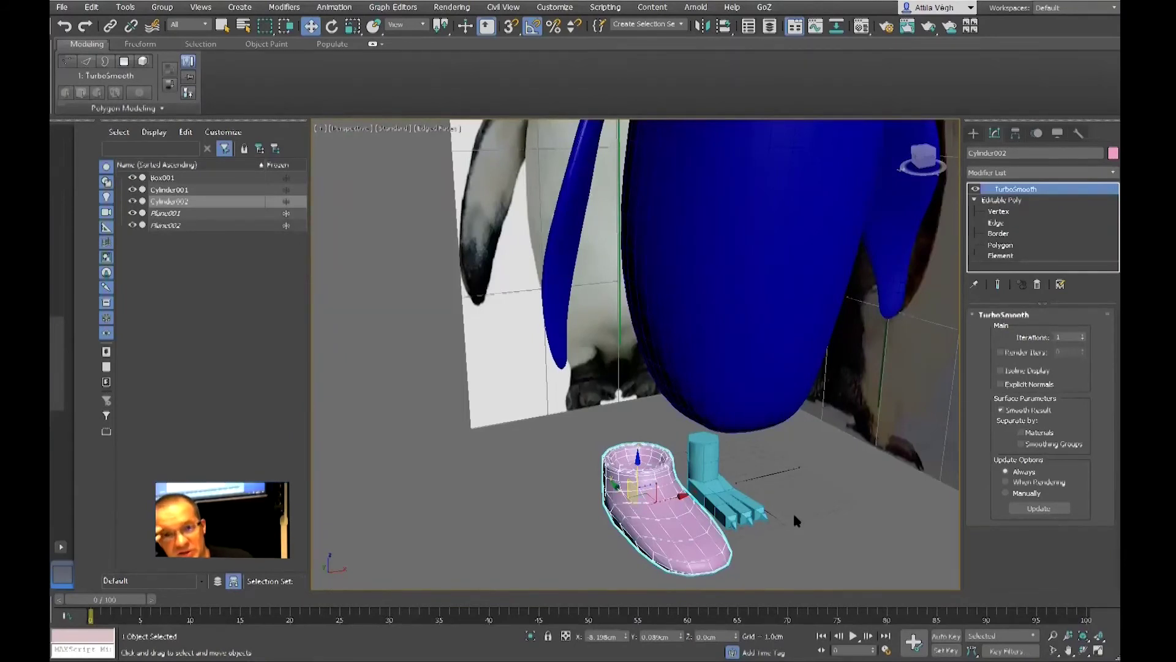
- Delete the pink boot Cylinder002 and select the cyan clawed foot Cylinder001
middle_click_drag(726, 472, 674, 487, "alt")
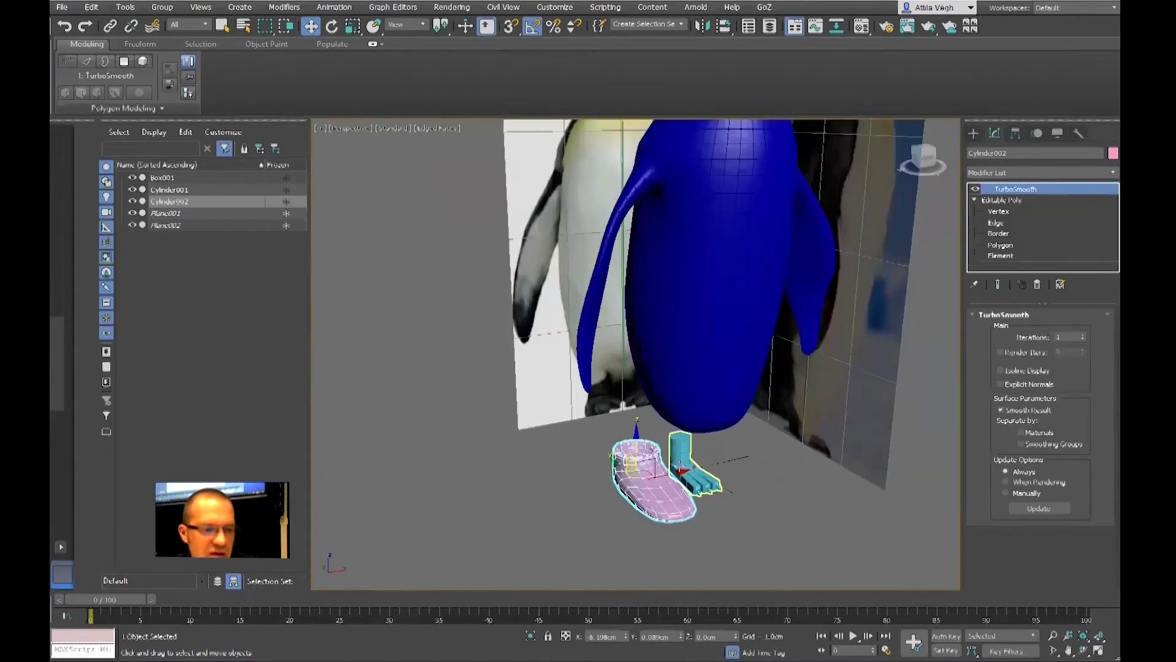
key("Delete")
left_click(684, 470)
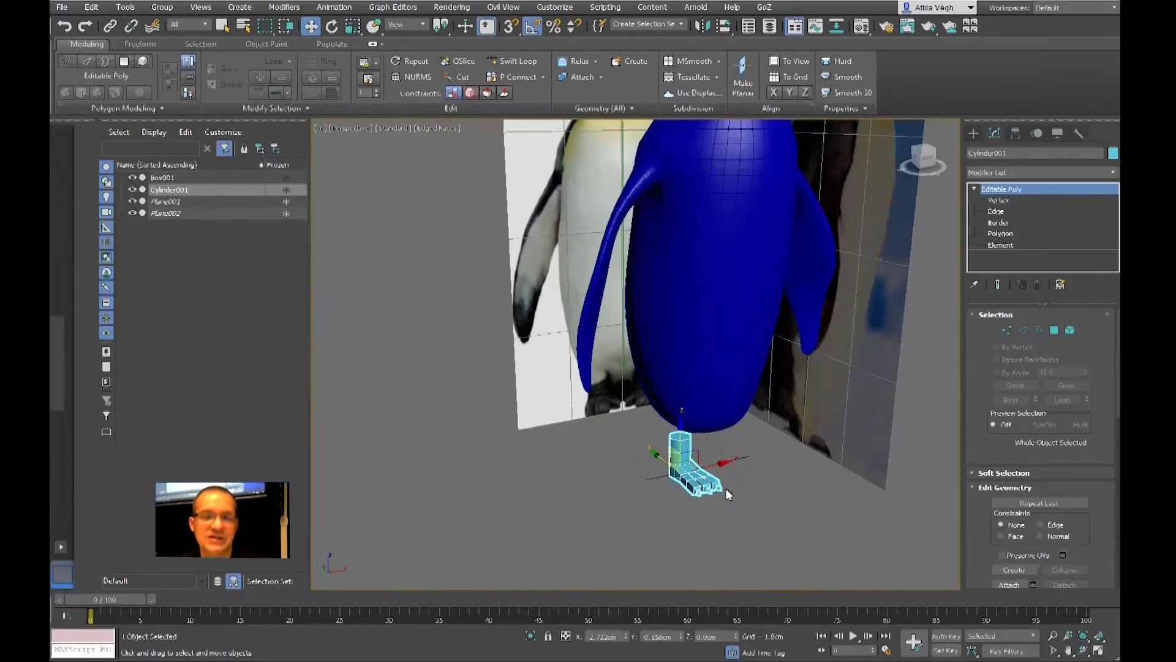
- Reselect Cylinder001 and add a Symmetry modifier mirroring along the X axis
middle_click_drag(704, 479, 726, 508, "alt")
scroll(674, 496, "up", 4)
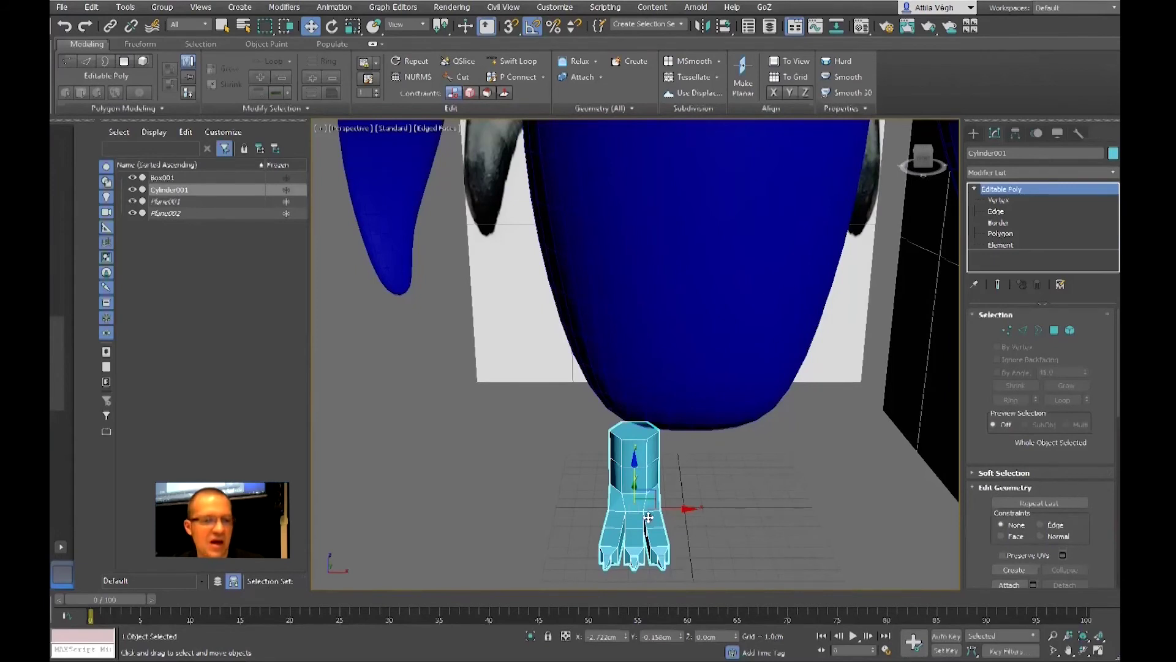
left_click(715, 490)
left_click(610, 467)
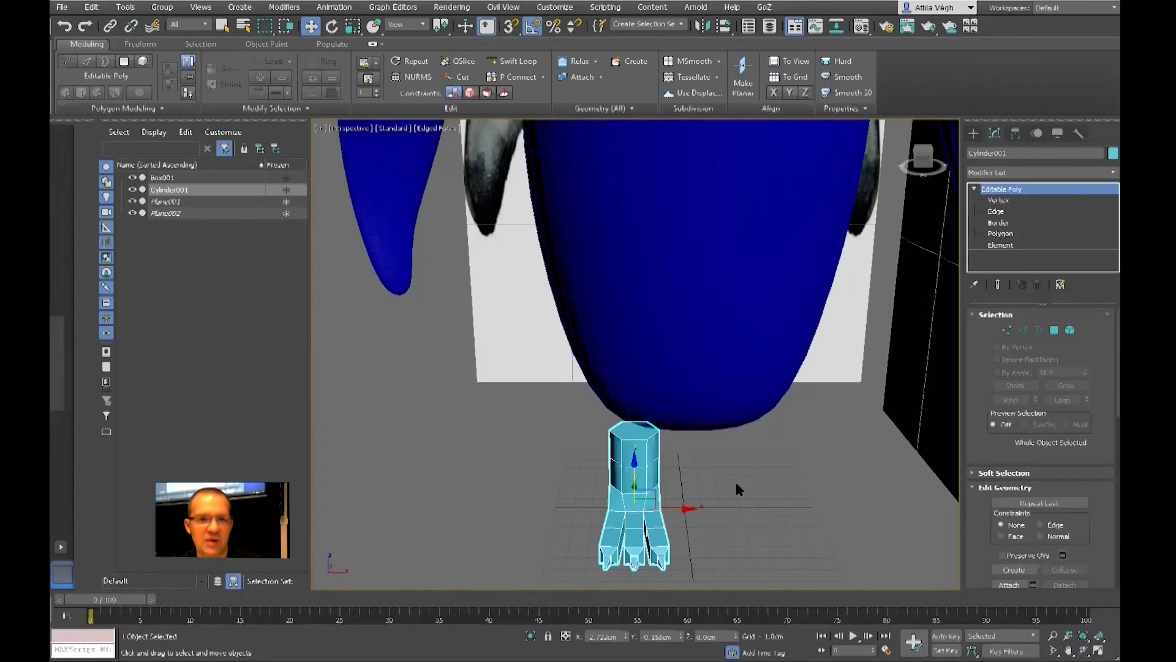
left_click(1005, 172)
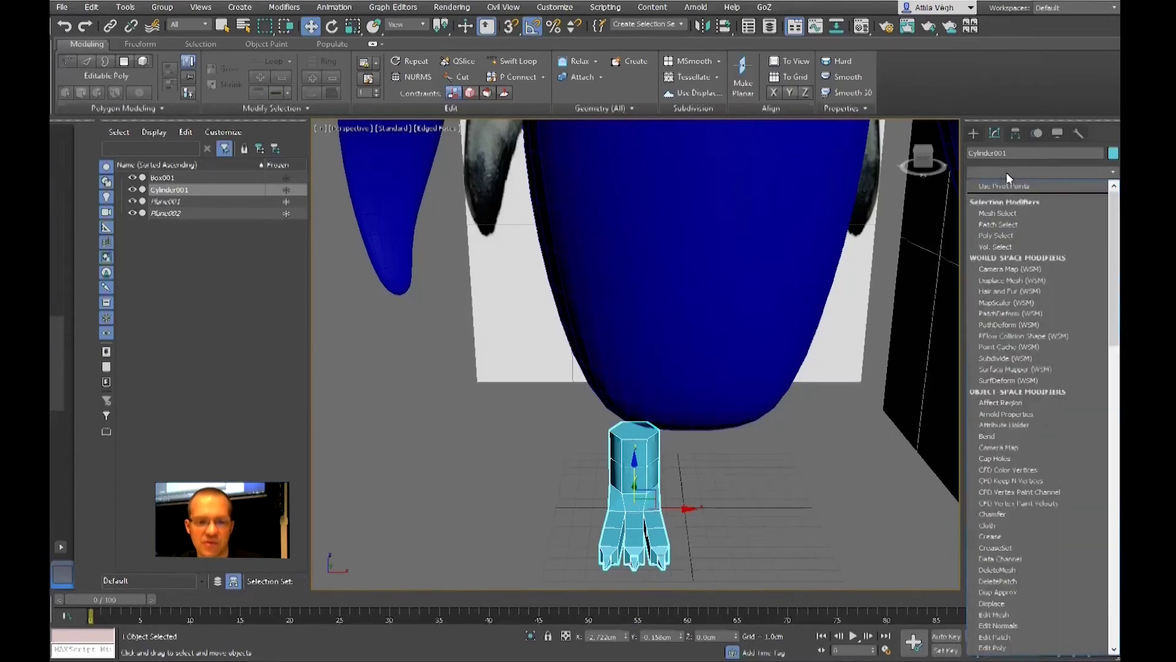
left_click(1006, 171)
left_click(1010, 172)
scroll(1047, 328, "down", 5)
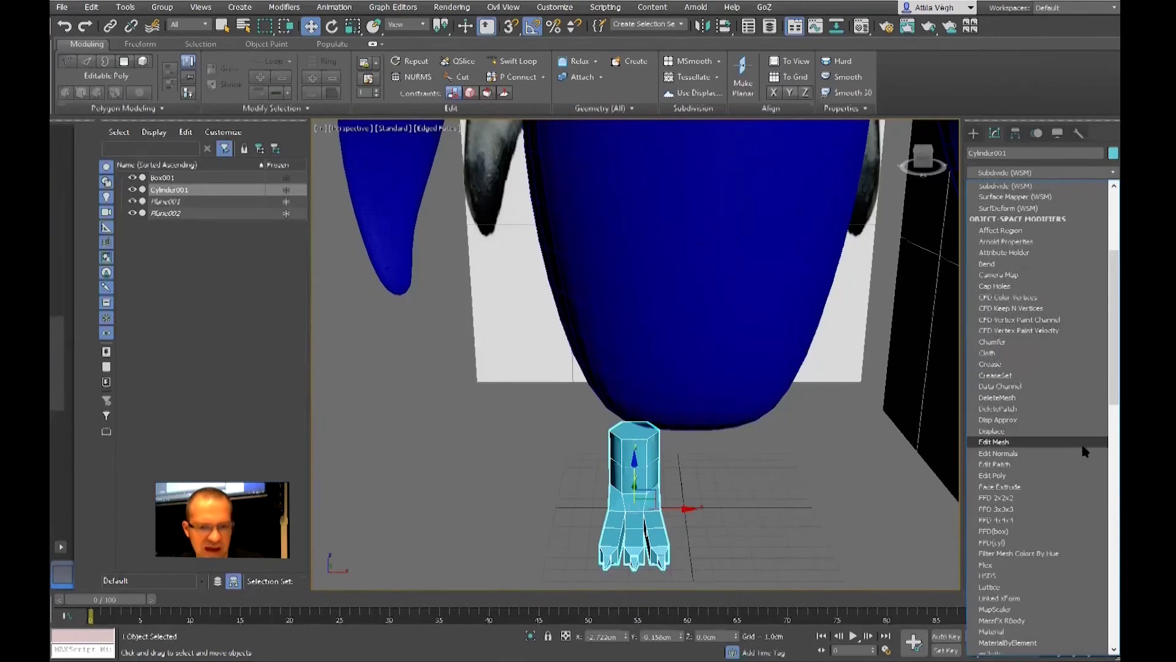
scroll(1083, 446, "down", 15)
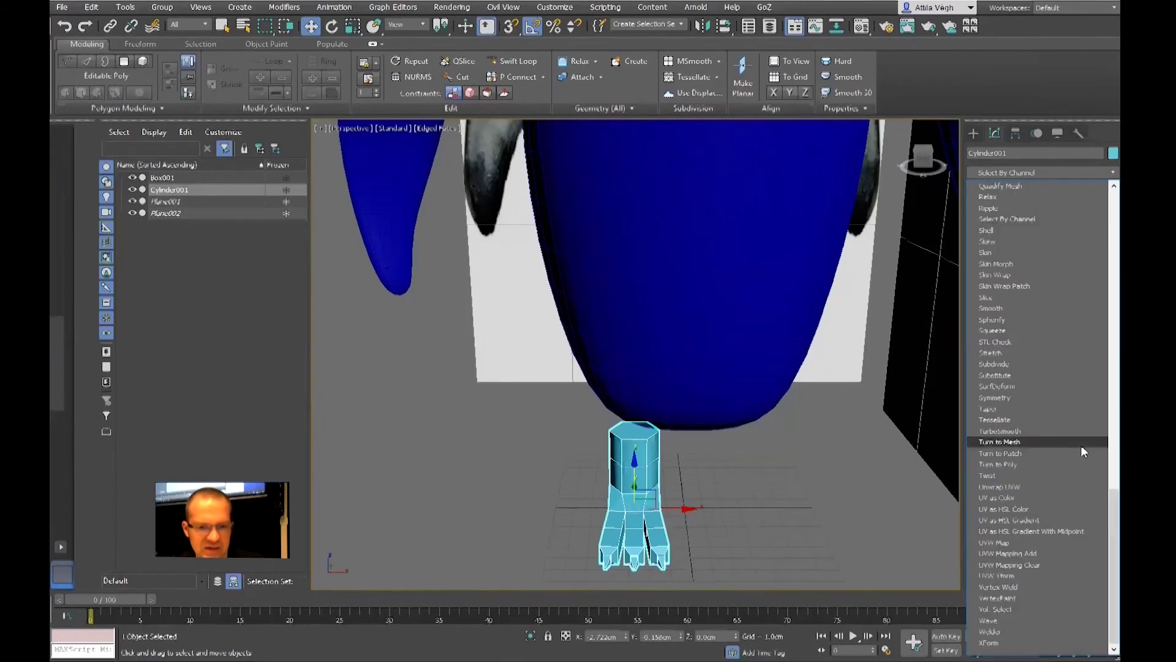
left_click(996, 398)
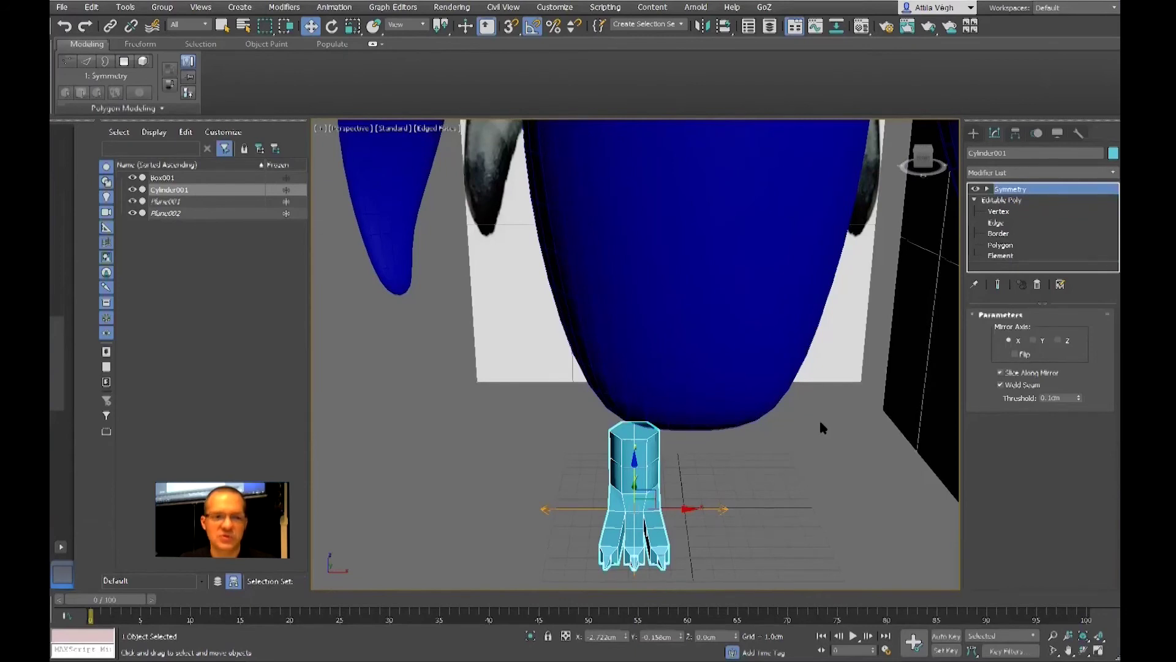
- Expand the foot's Symmetry modifier and select its Mirror sub-object, with edges shown
middle_click_drag(749, 464, 649, 457, "alt")
scroll(642, 451, "up", 5)
key("F4")
key("F4")
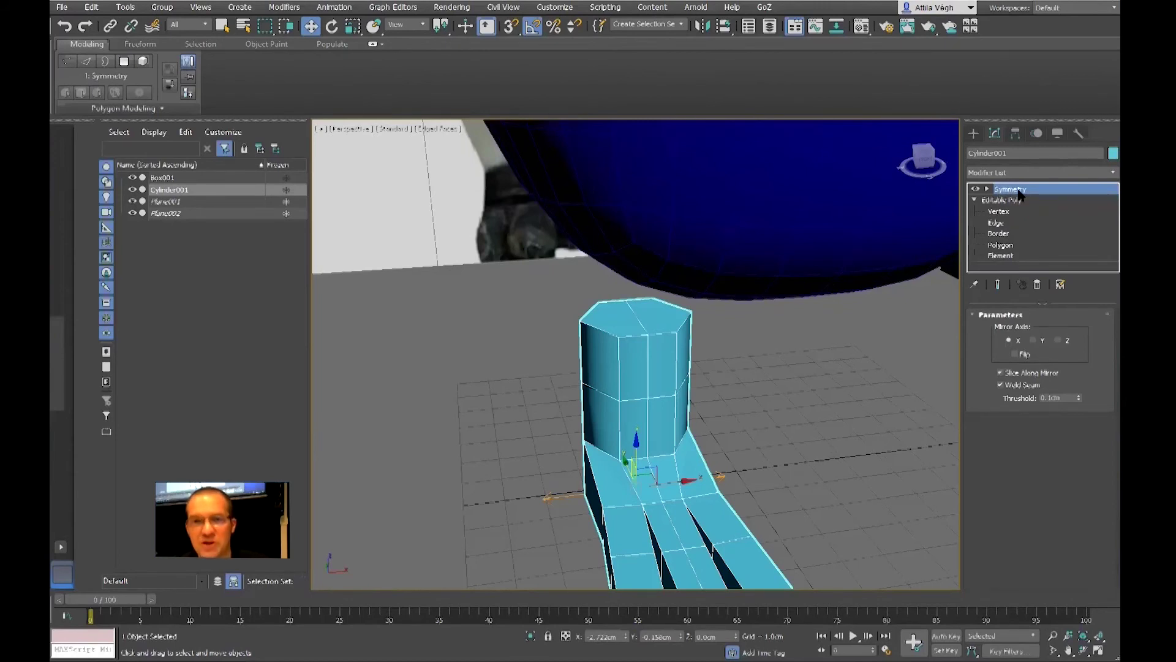
left_click(988, 190)
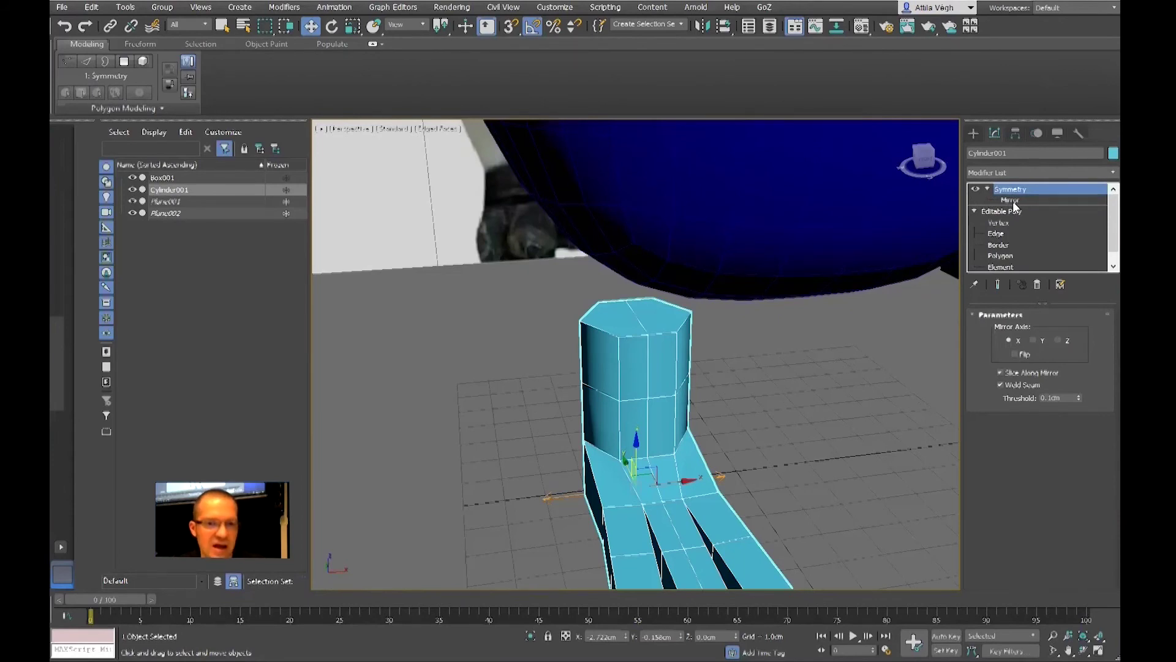
left_click(1013, 199)
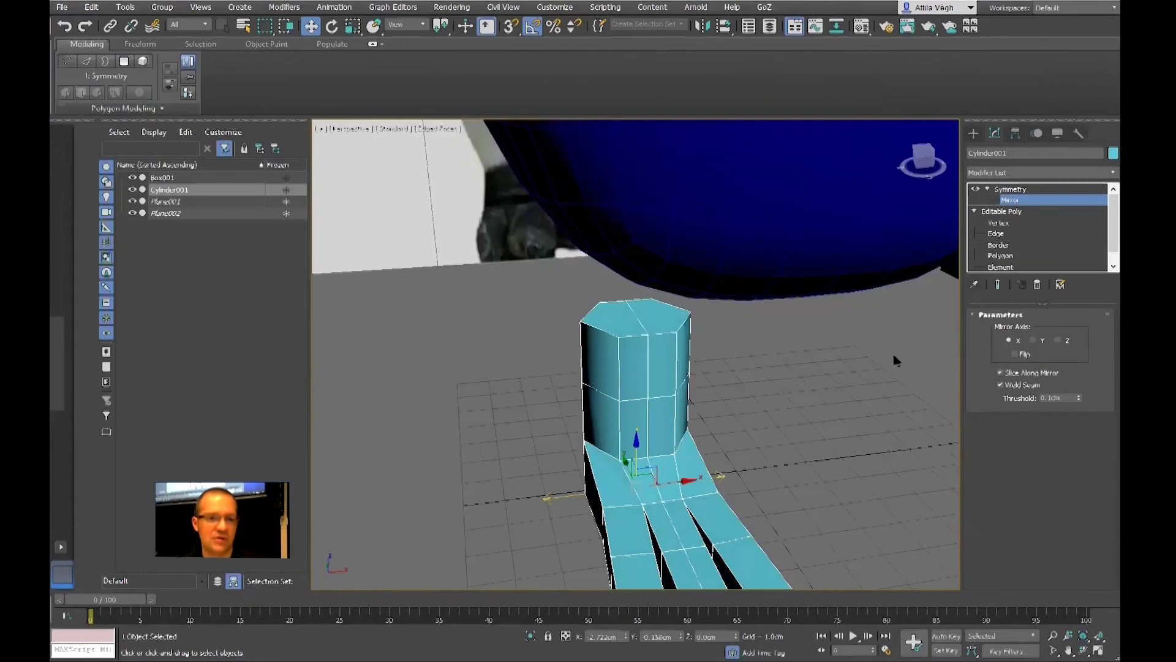
key("z")
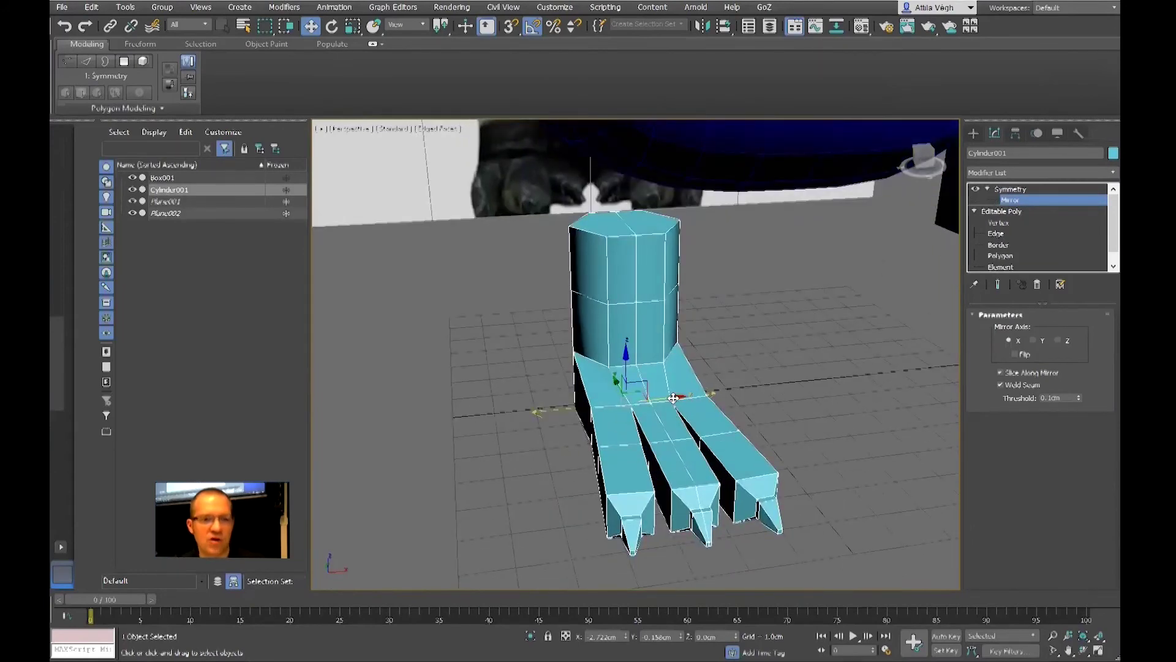
- Drag the mirror plane left along X until a second clawed foot appears
left_click_drag(673, 398, 607, 403)
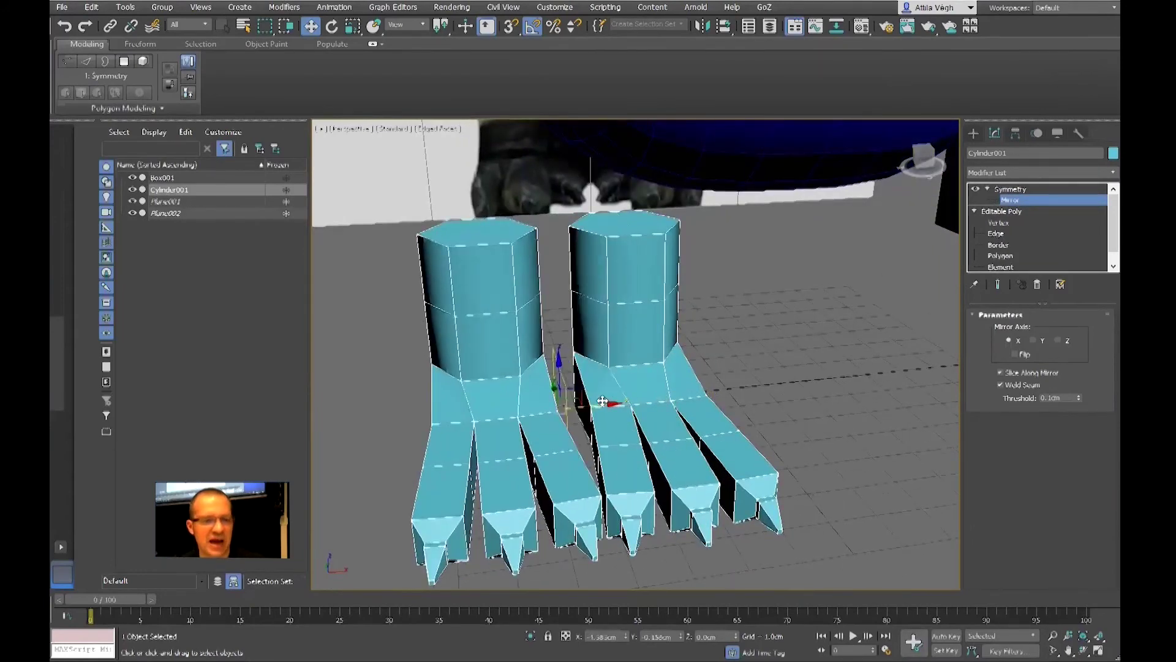
scroll(692, 394, "down", 5)
scroll(701, 396, "down", 6)
middle_click_drag(700, 396, 686, 503)
left_click_drag(708, 498, 684, 499)
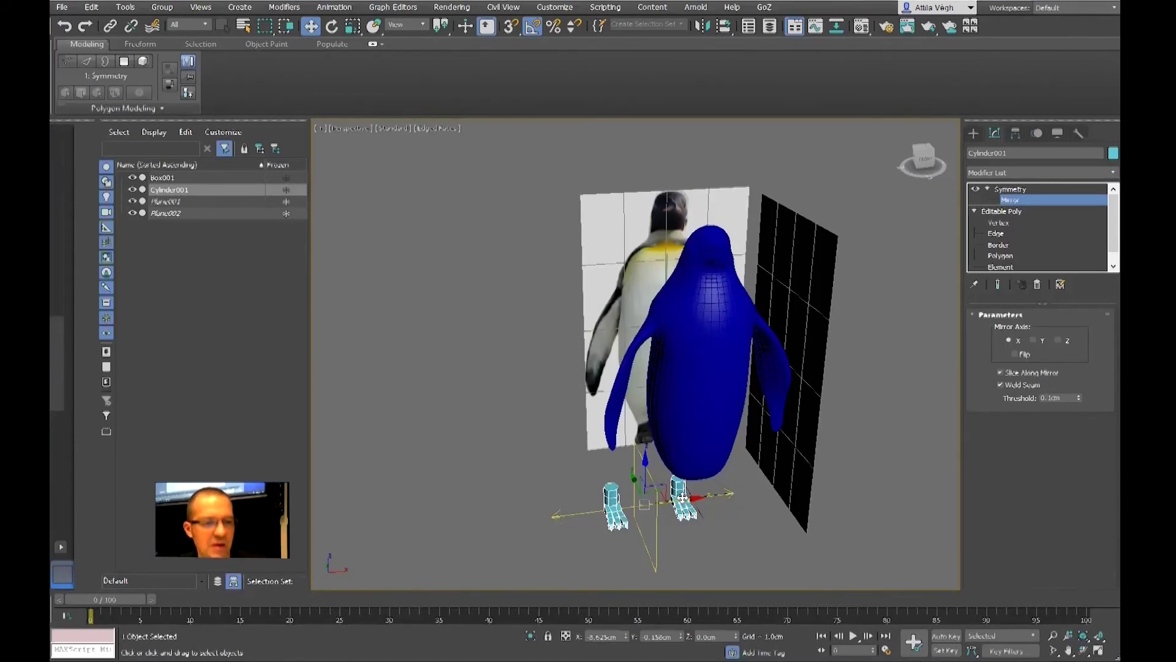
- Move the feet along X toward the centre of the penguin's body
left_click_drag(683, 497, 729, 506)
middle_click_drag(782, 538, 708, 510, "alt")
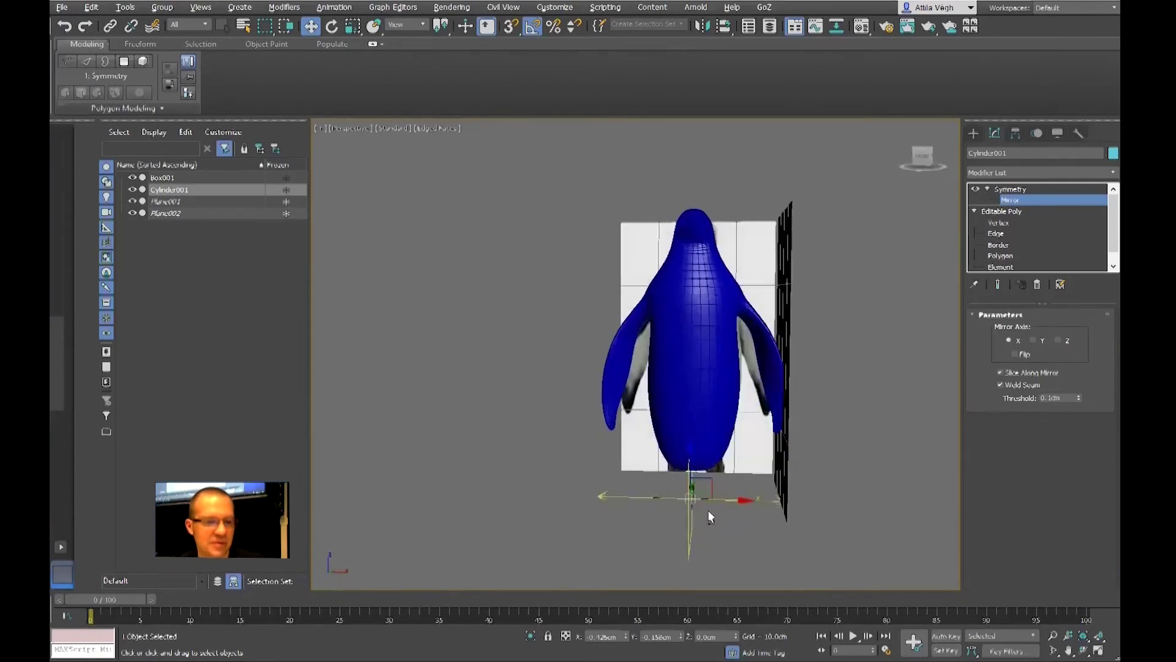
scroll(711, 511, "up", 4)
left_click_drag(715, 513, 718, 512)
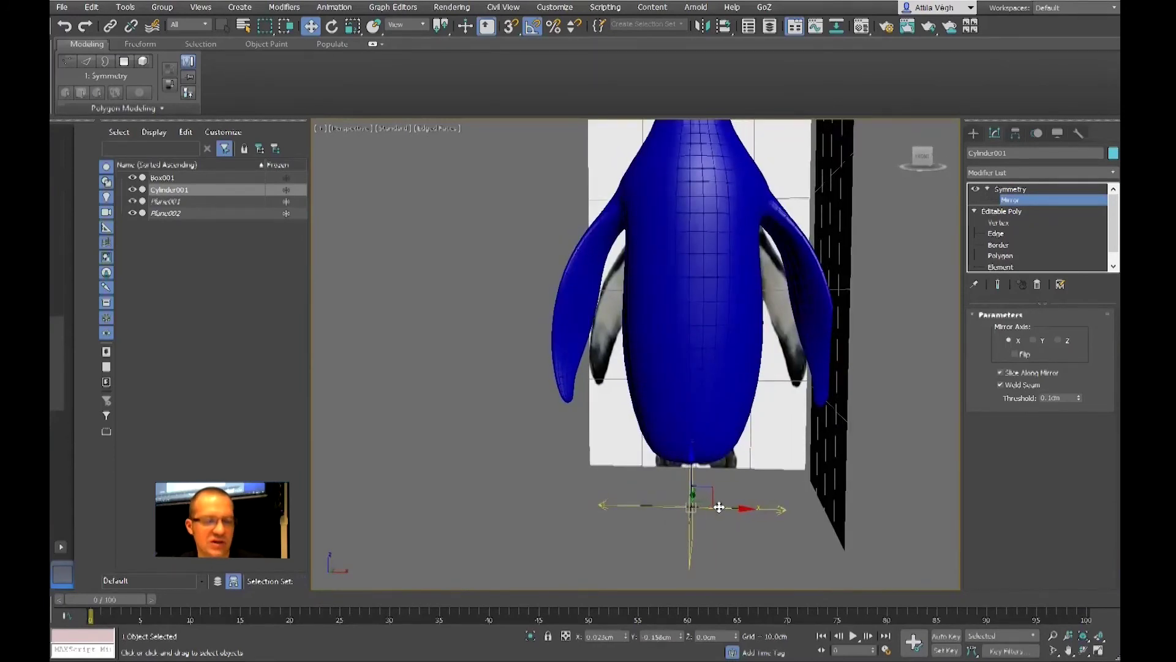
middle_click_drag(740, 517, 727, 498, "alt")
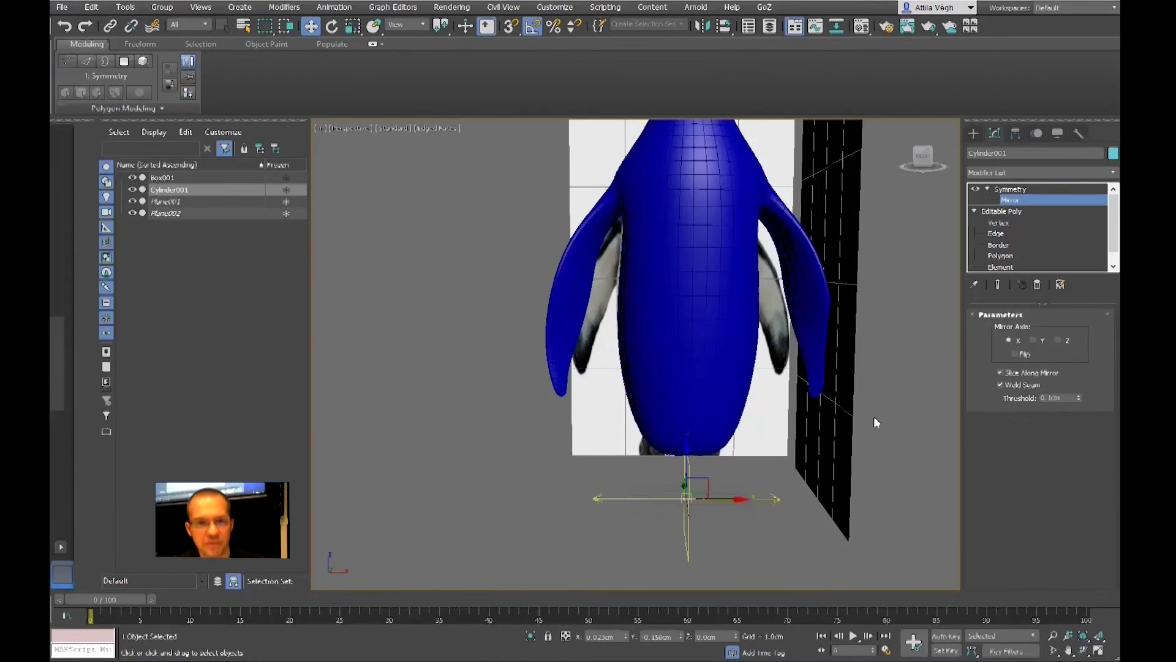
- Enable Flip under Mirror Axis and reset the mirror X position to 0.0cm
left_click(1015, 355)
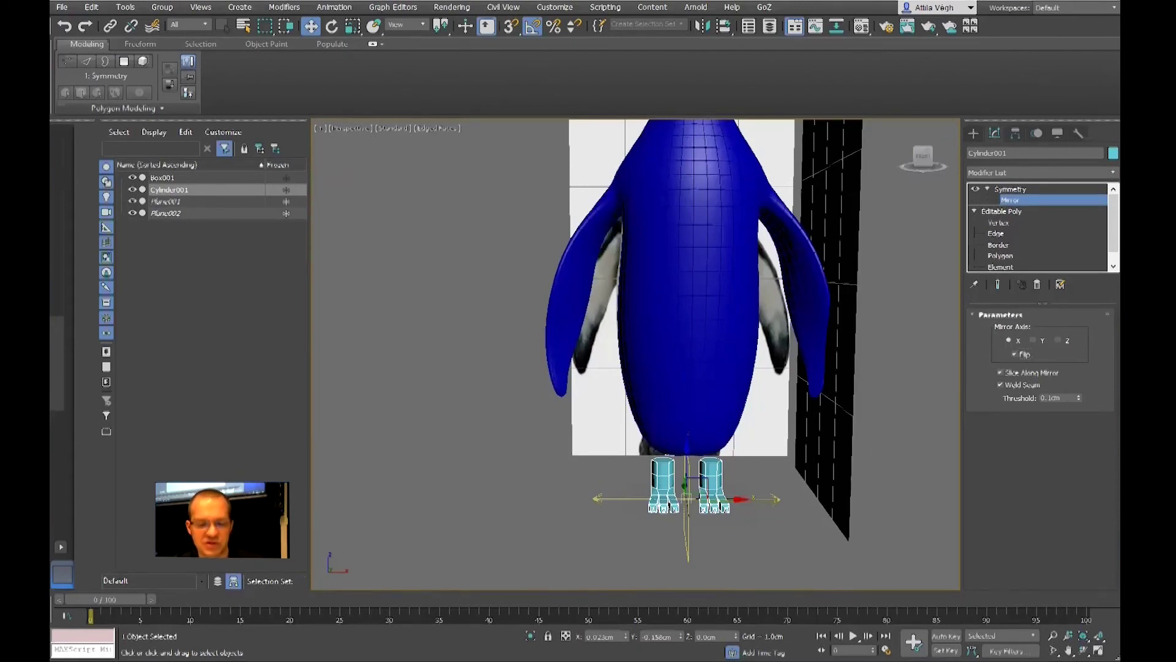
middle_click_drag(762, 449, 771, 460, "alt")
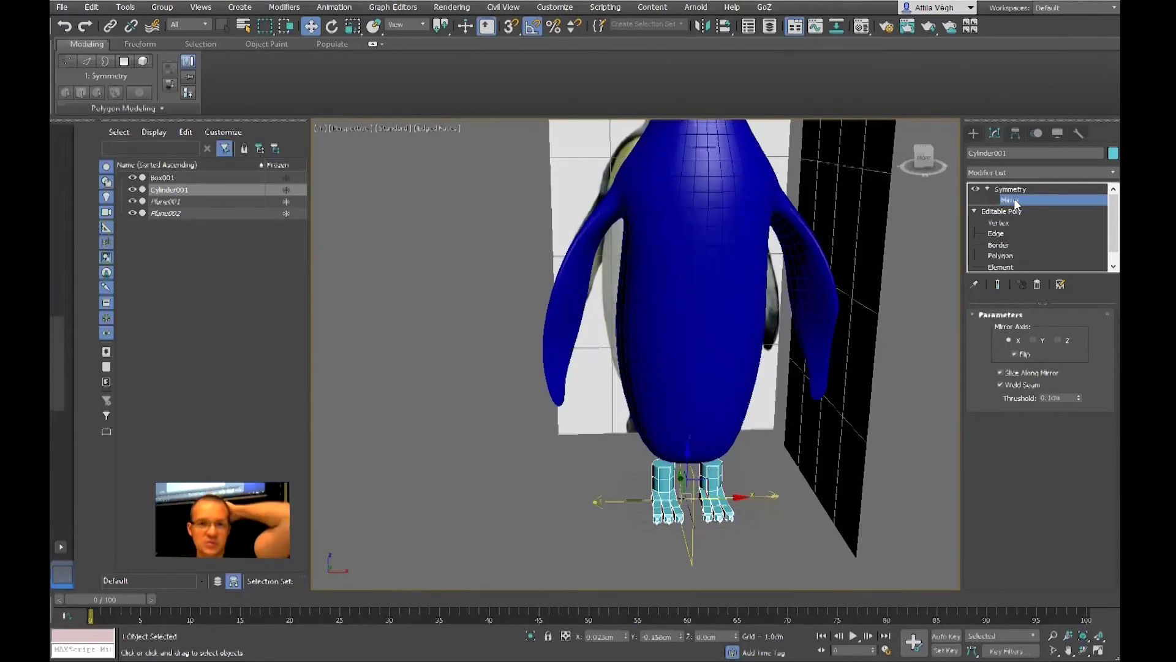
right_click(626, 636)
scroll(700, 523, "up", 4)
middle_click_drag(700, 523, 688, 532)
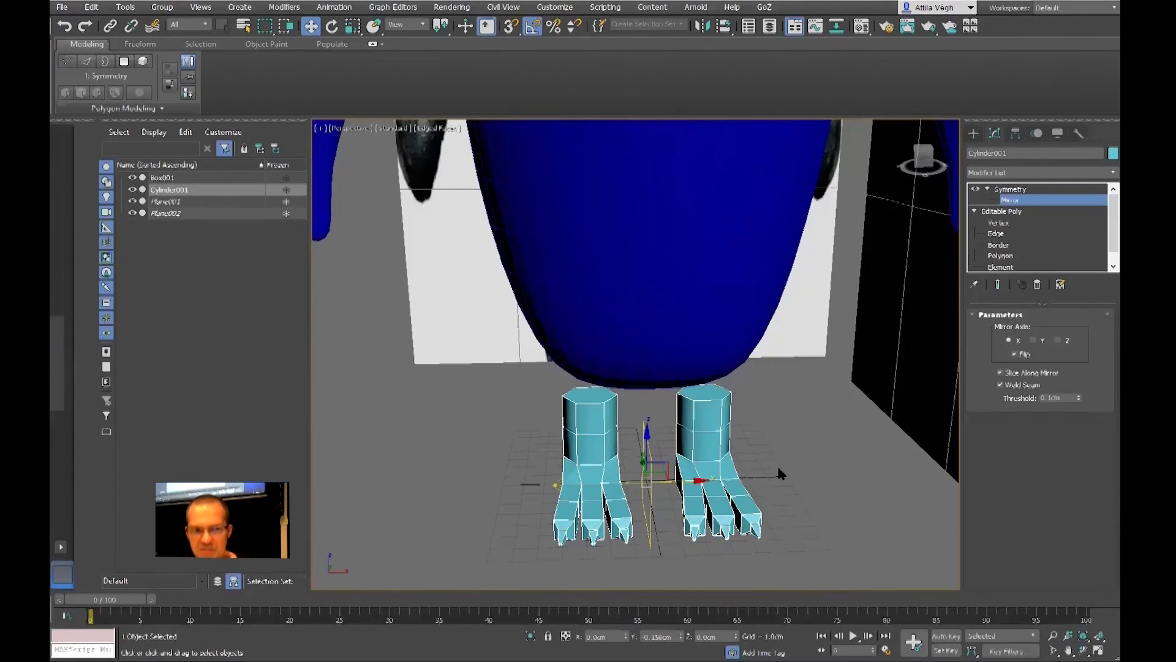
middle_click_drag(780, 466, 788, 520)
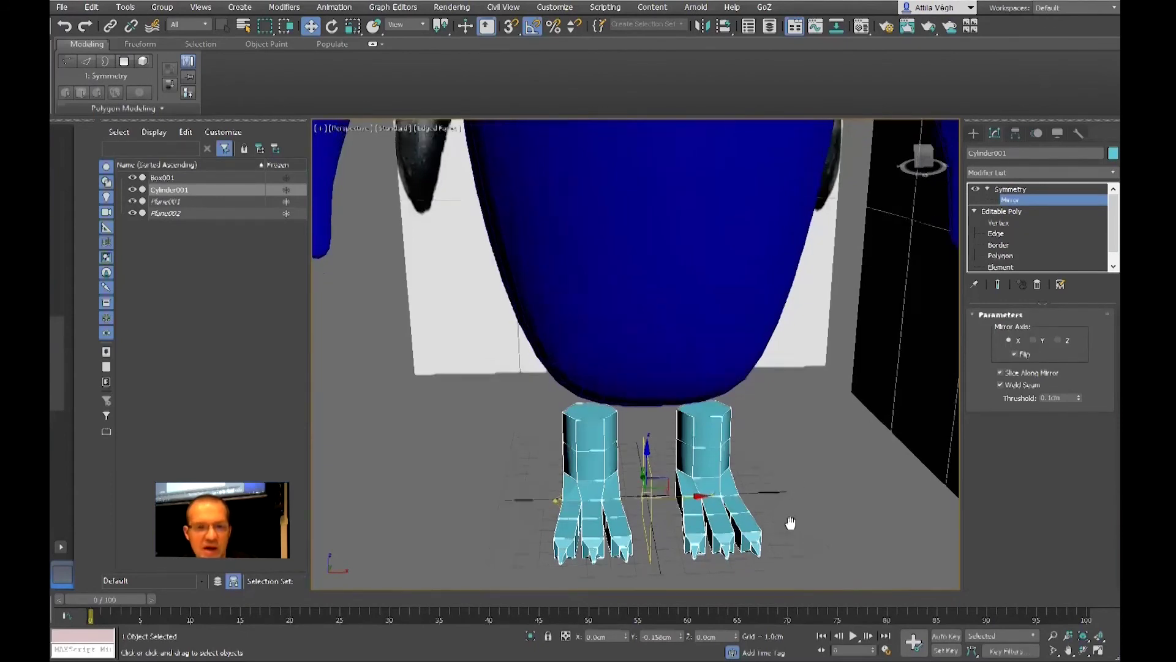
- Select the penguin body and enter Polygon mode with its low-poly cage visible
left_click(1010, 190)
left_click(723, 399)
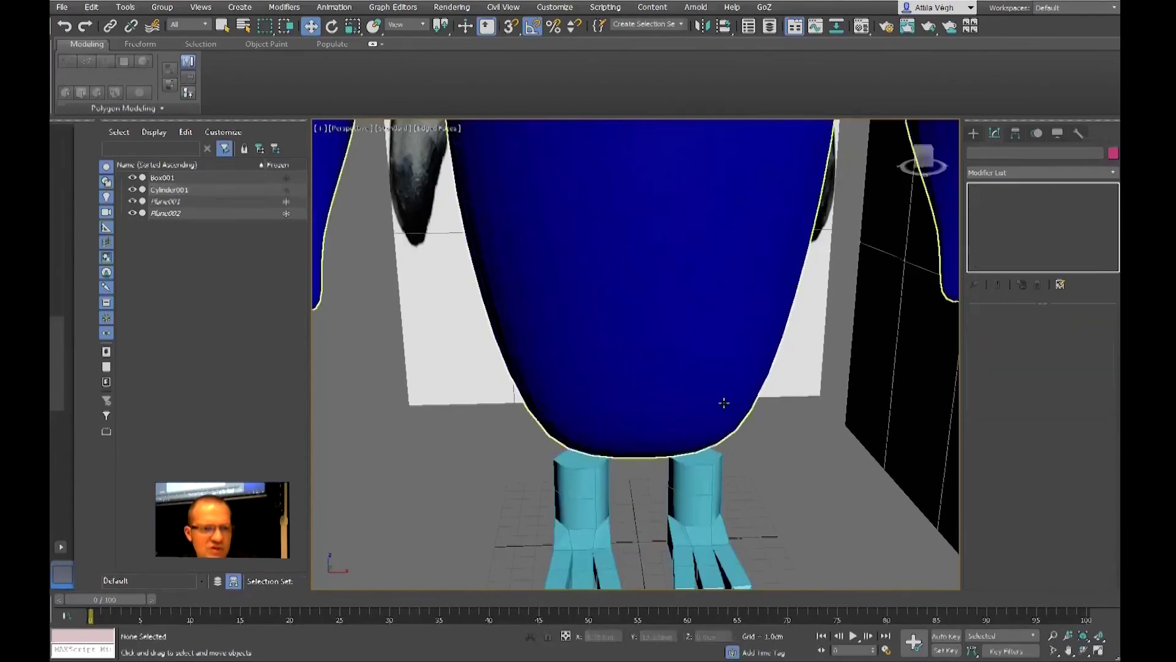
scroll(736, 391, "up", 3)
scroll(735, 392, "down", 4)
middle_click_drag(680, 409, 625, 429, "alt")
left_click(1000, 256)
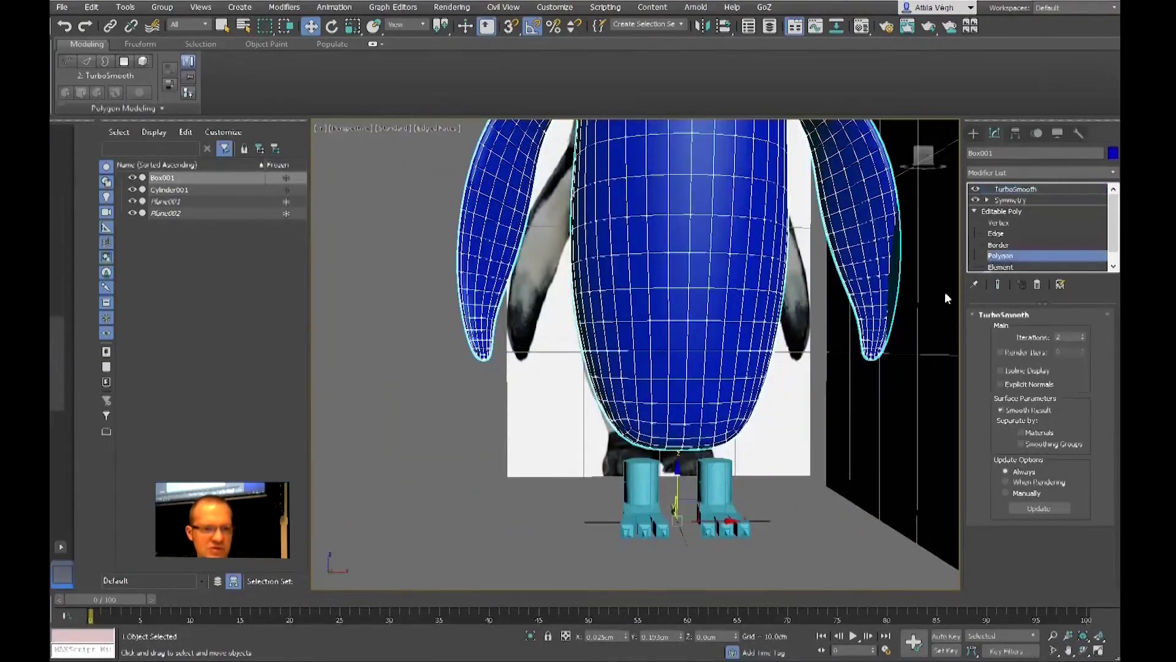
middle_click_drag(780, 407, 803, 355, "alt")
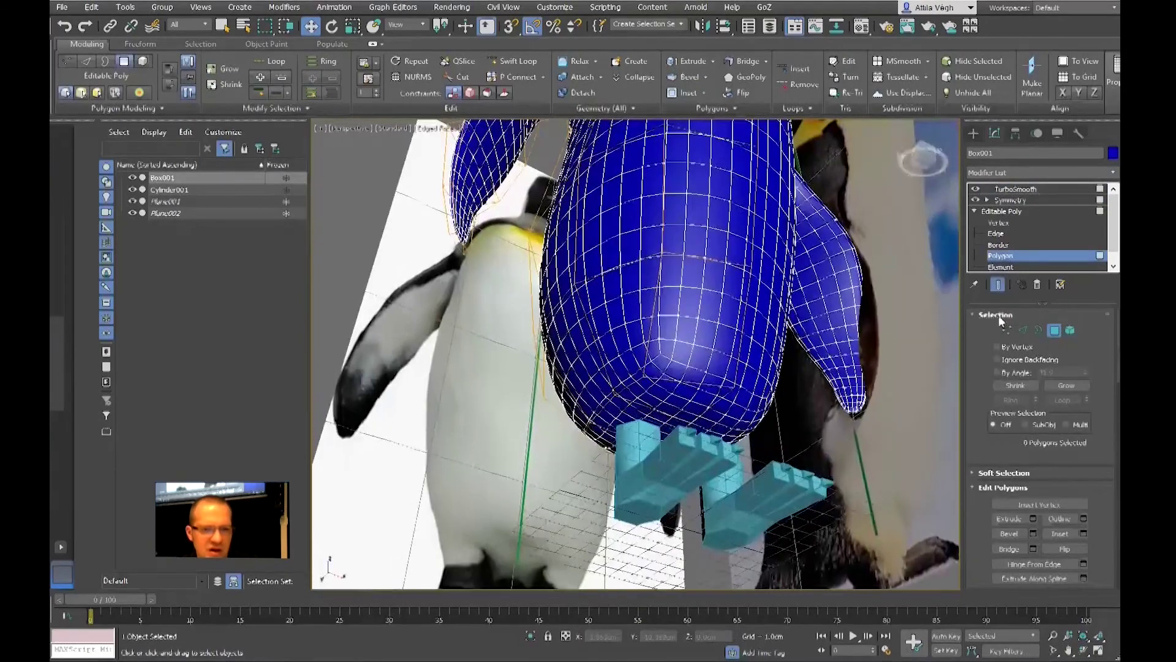
left_click(996, 284)
scroll(736, 398, "up", 5)
middle_click_drag(761, 407, 663, 436, "alt")
- Inset the body's bottom polygon and extrude it downward into a leg
left_click(564, 435)
scroll(533, 430, "up", 4)
key("q")
right_click(661, 435)
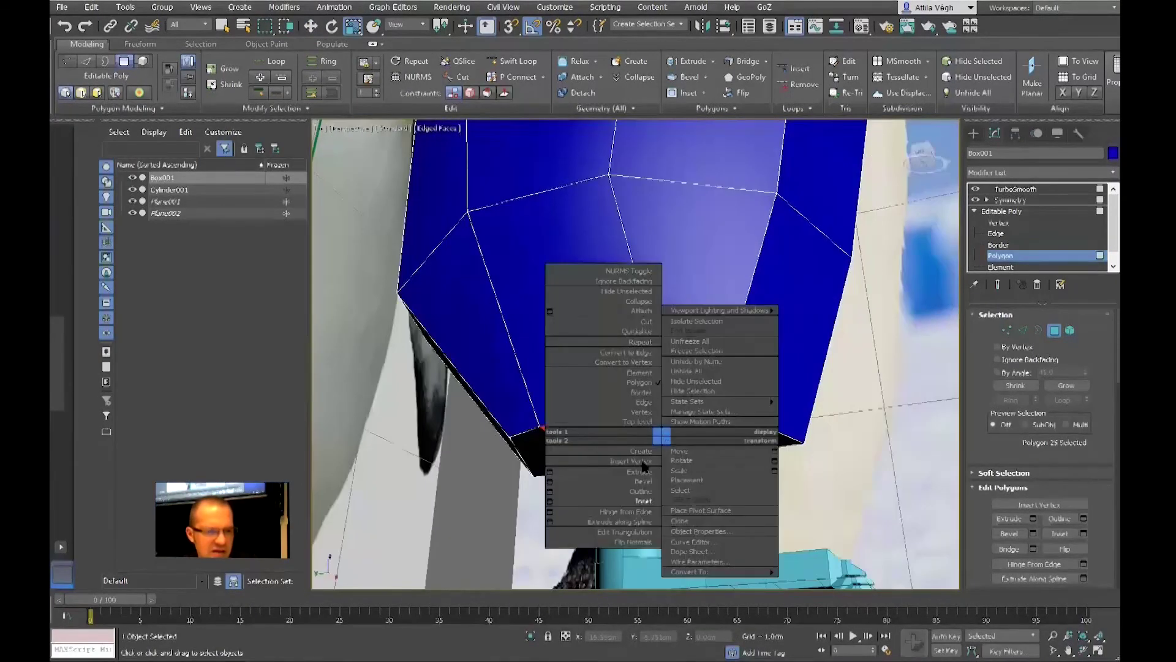
left_click(641, 501)
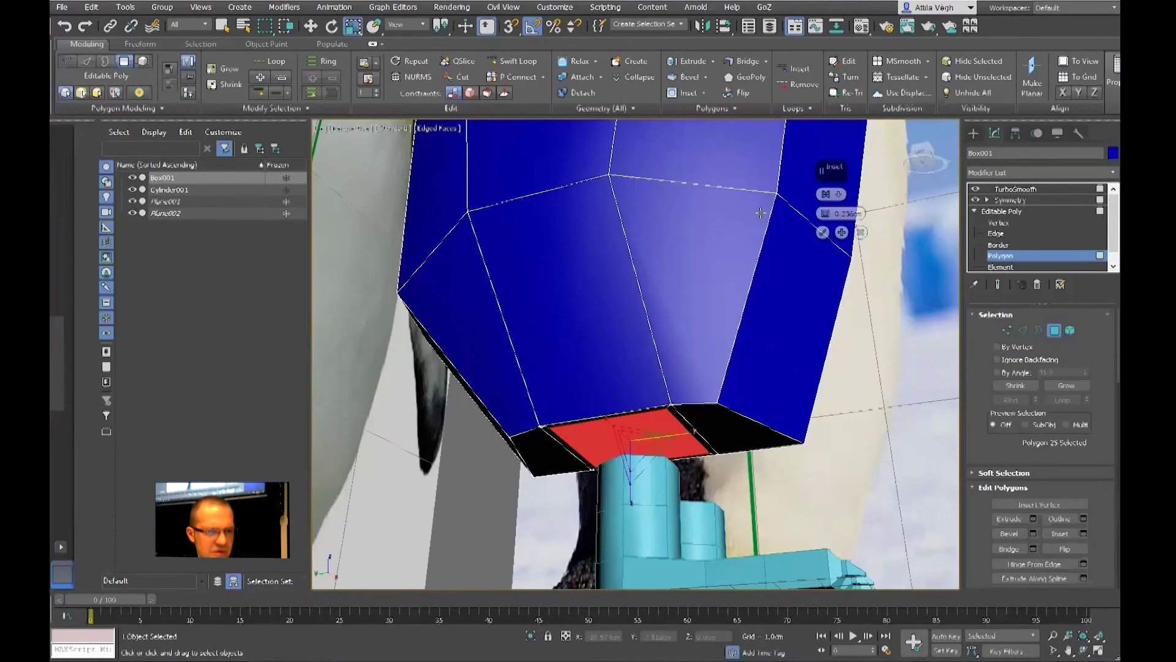
left_click(823, 232)
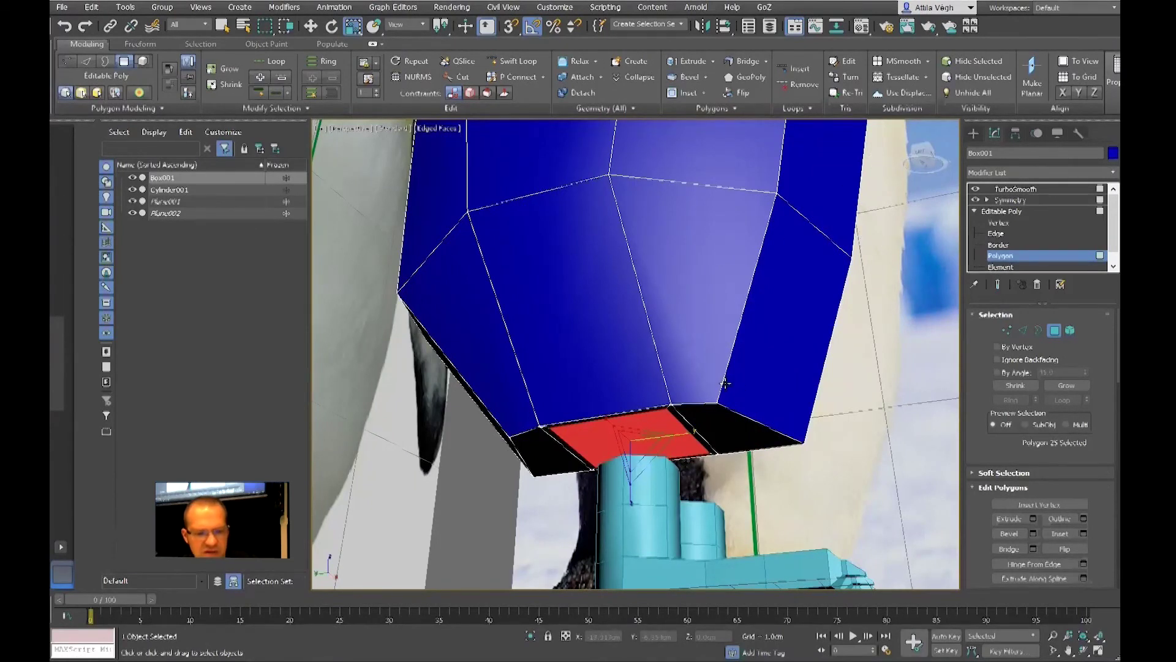
key("shift+e")
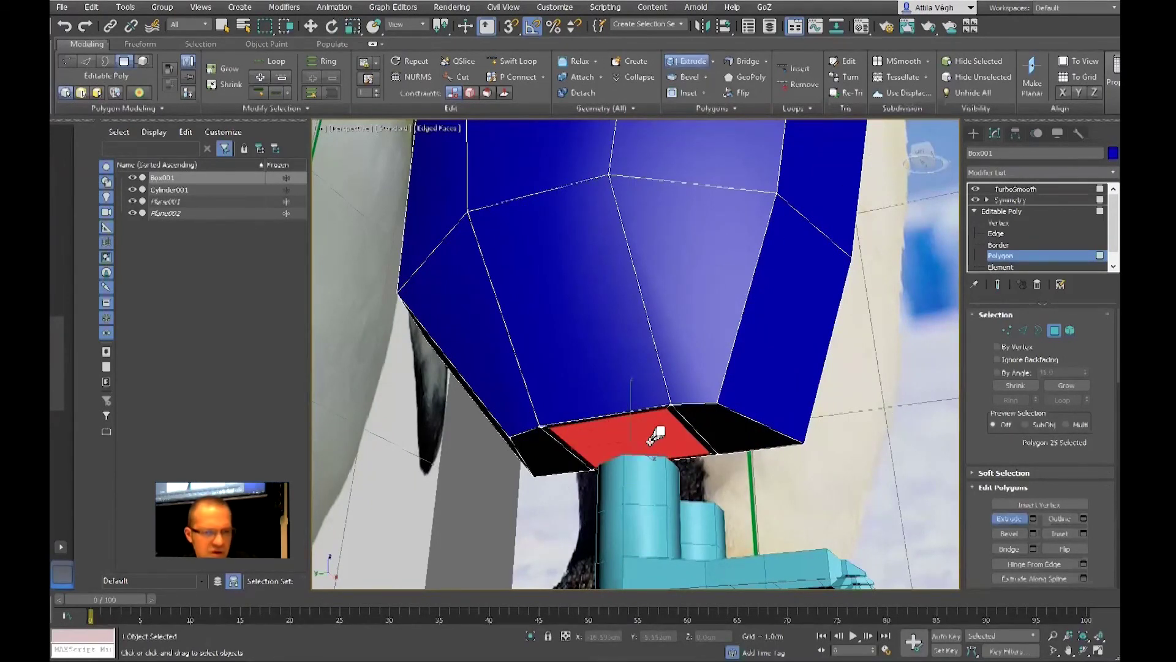
left_click_drag(664, 423, 649, 421)
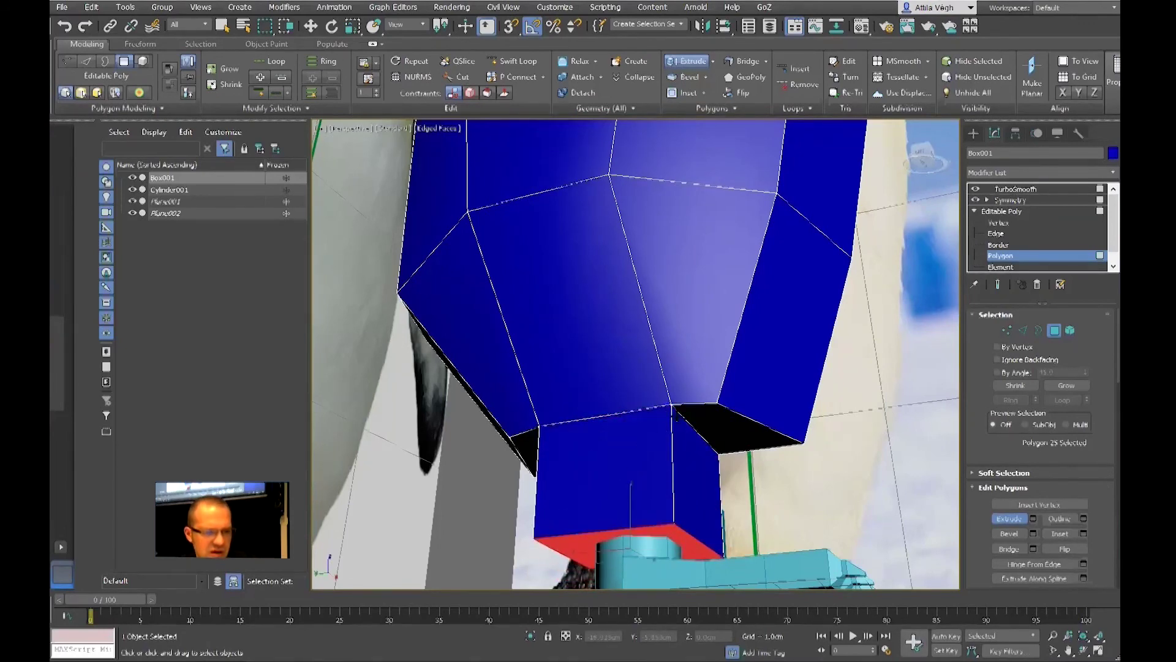
middle_click_drag(680, 345, 720, 380, "alt")
right_click(617, 504)
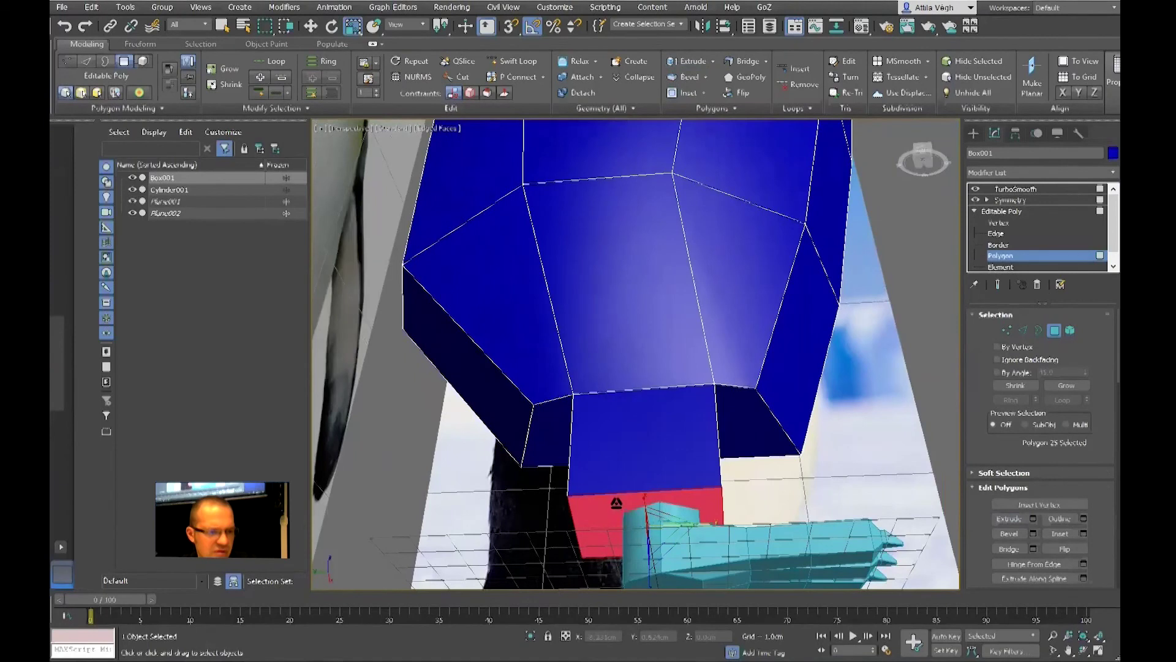
- Inset the leg's end polygon and extrude it further down toward the foot
right_click(614, 508)
left_click(540, 566)
left_click_drag(628, 509, 623, 525)
right_click(628, 510)
key("shift+e")
- Turn Show End Result back on, exit Polygon mode and hide the edge overlay
left_click(997, 284)
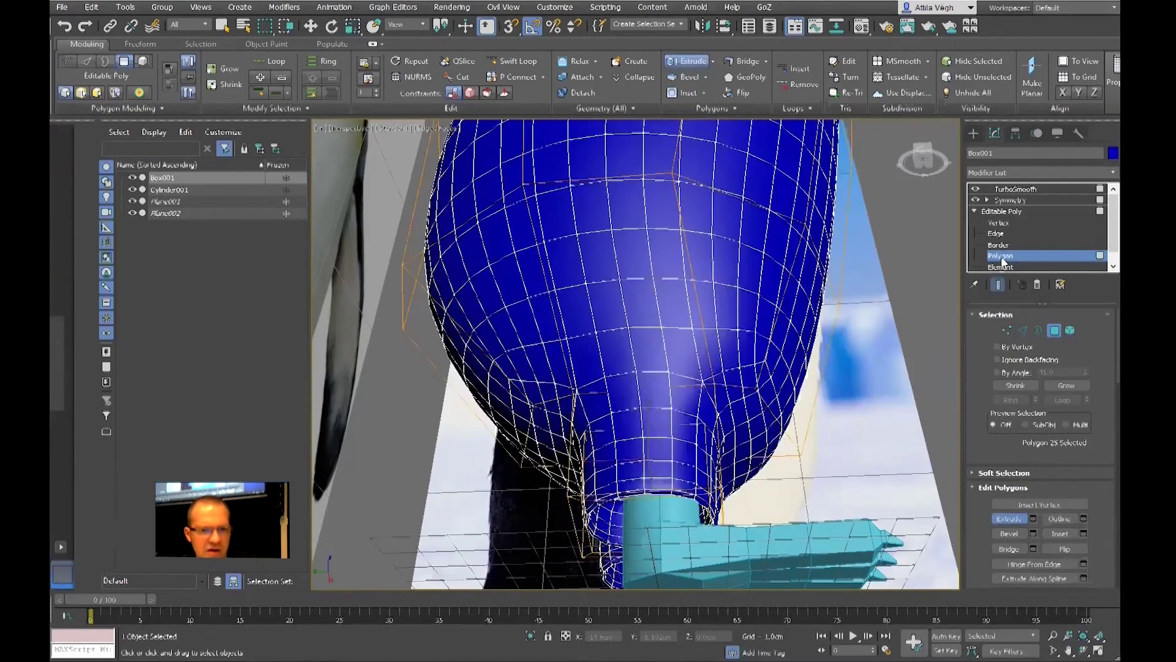
left_click(1004, 210)
key("F4")
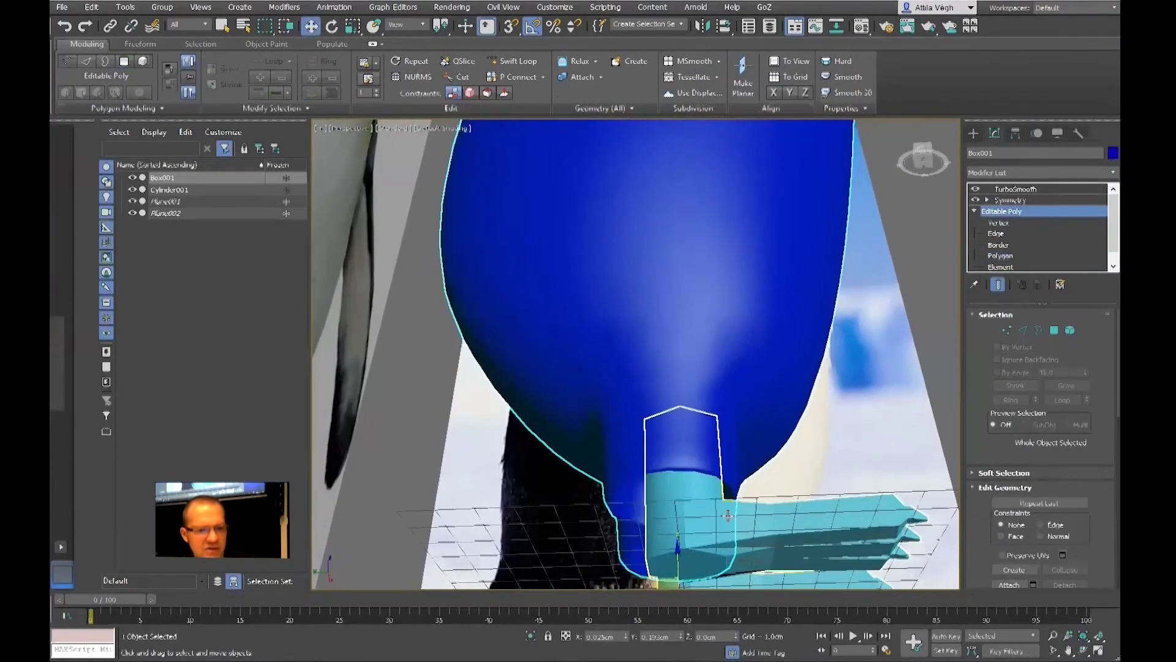
left_click(728, 517)
- Nudge the feet slightly along Y and add a TurboSmooth modifier to them
scroll(753, 514, "down", 4)
middle_click_drag(753, 515, 688, 546, "alt")
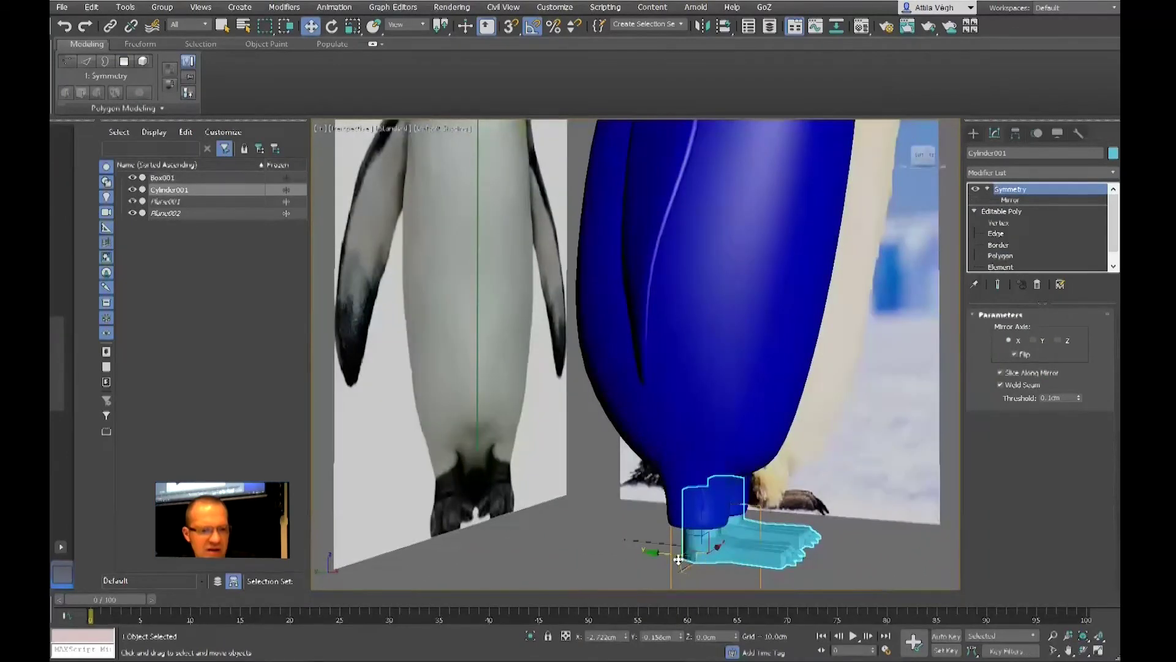
left_click_drag(661, 556, 664, 557)
middle_click_drag(665, 556, 834, 544, "alt")
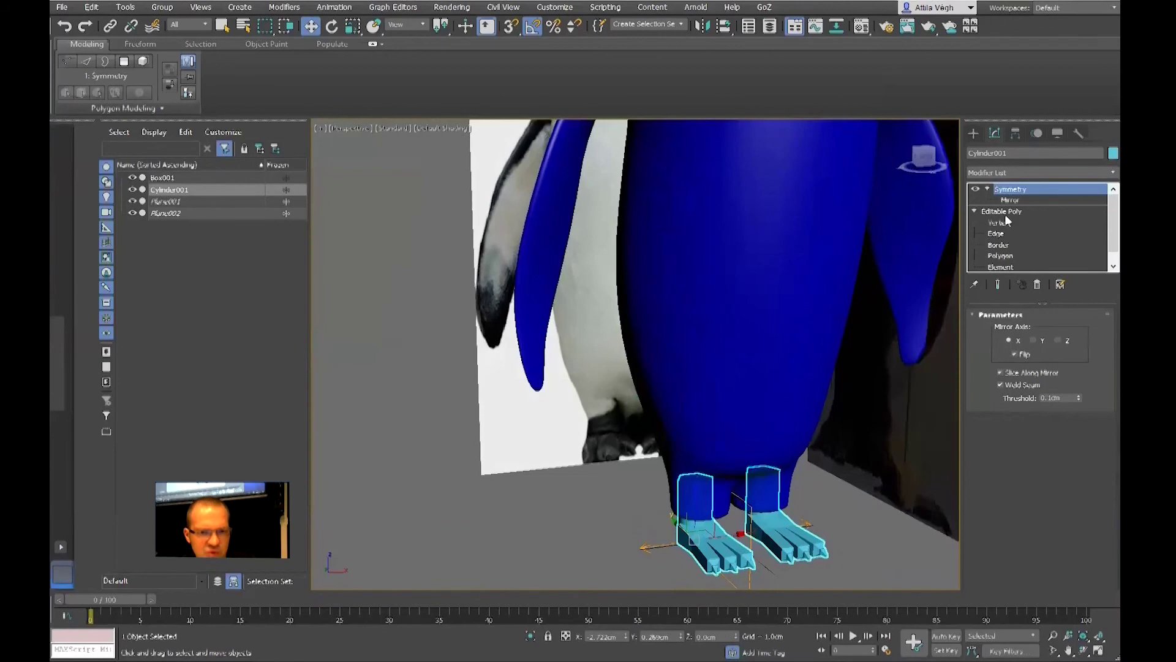
left_click(1036, 173)
scroll(1032, 367, "down", 10)
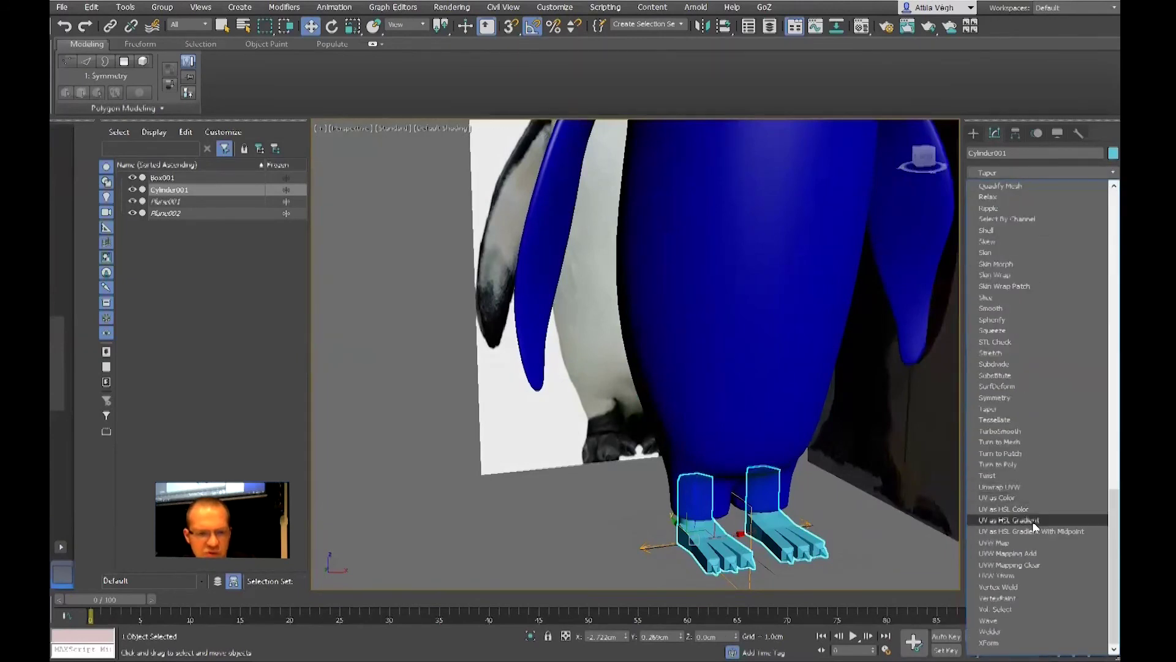
left_click(999, 430)
- Deselect the feet and orbit around the penguin to inspect the smoothed result
scroll(797, 516, "up", 5)
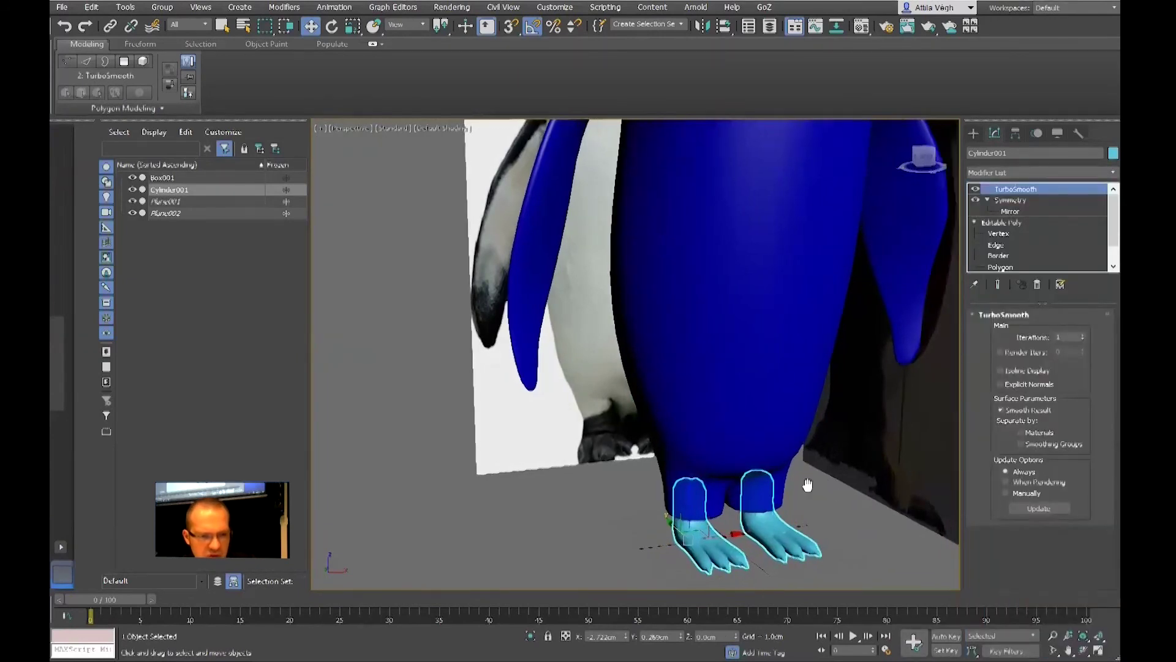
left_click(780, 542)
scroll(780, 542, "down", 5)
middle_click_drag(779, 542, 677, 518)
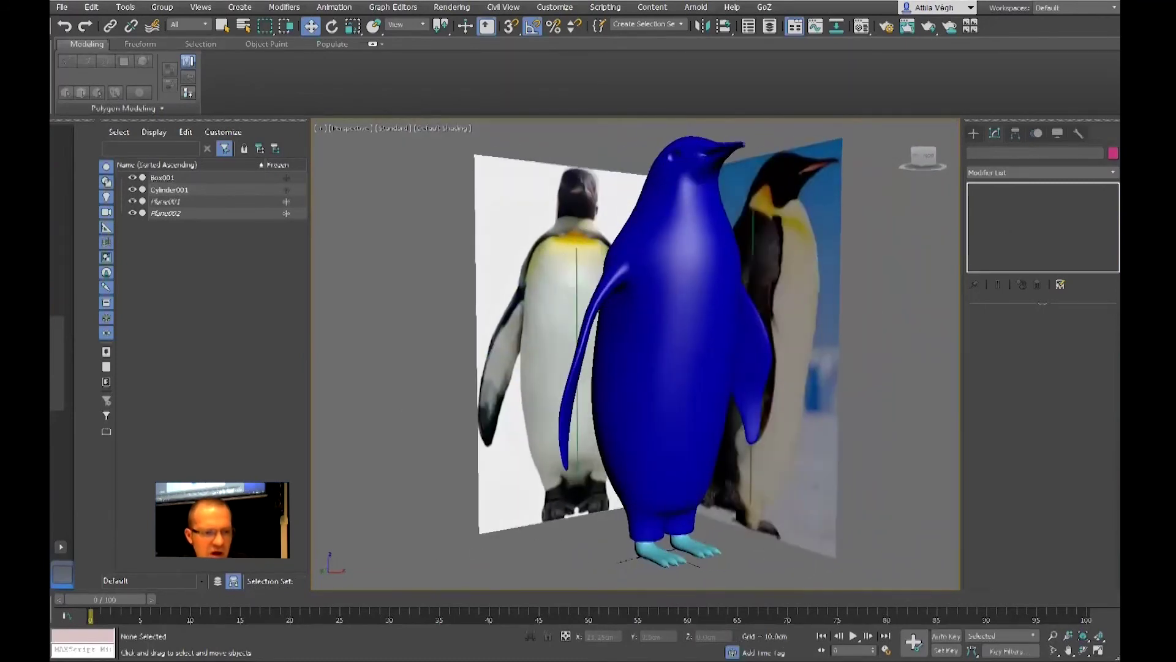
scroll(677, 518, "up", 3)
scroll(677, 518, "up", 4)
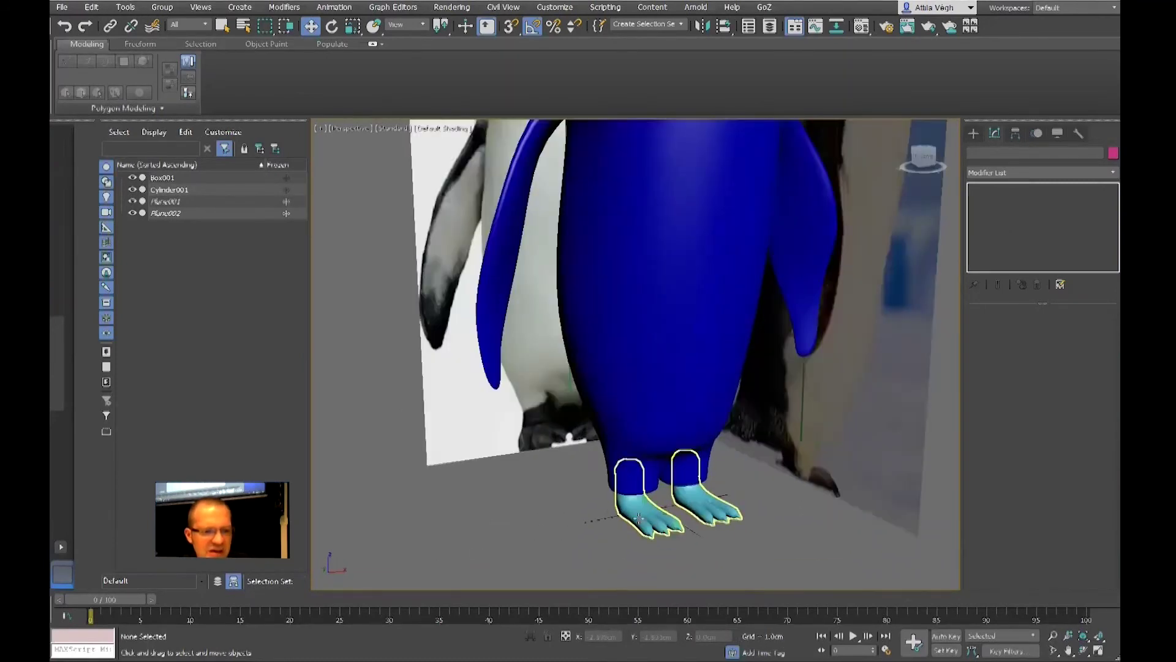
middle_click_drag(633, 509, 633, 518, "alt")
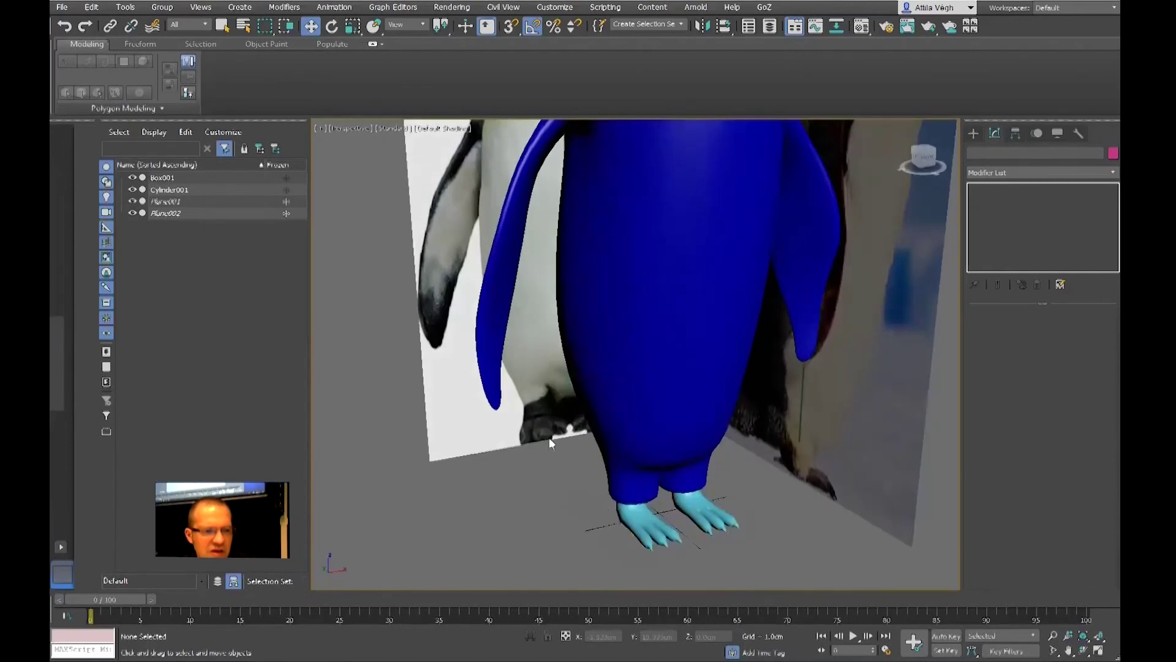
middle_click_drag(560, 431, 563, 510)
scroll(540, 447, "down", 5)
scroll(549, 471, "up", 5)
middle_click_drag(563, 510, 535, 488, "alt")
- Select Cylinder001 and enter its Editable Poly Vertex level with edges shown
left_click(568, 534)
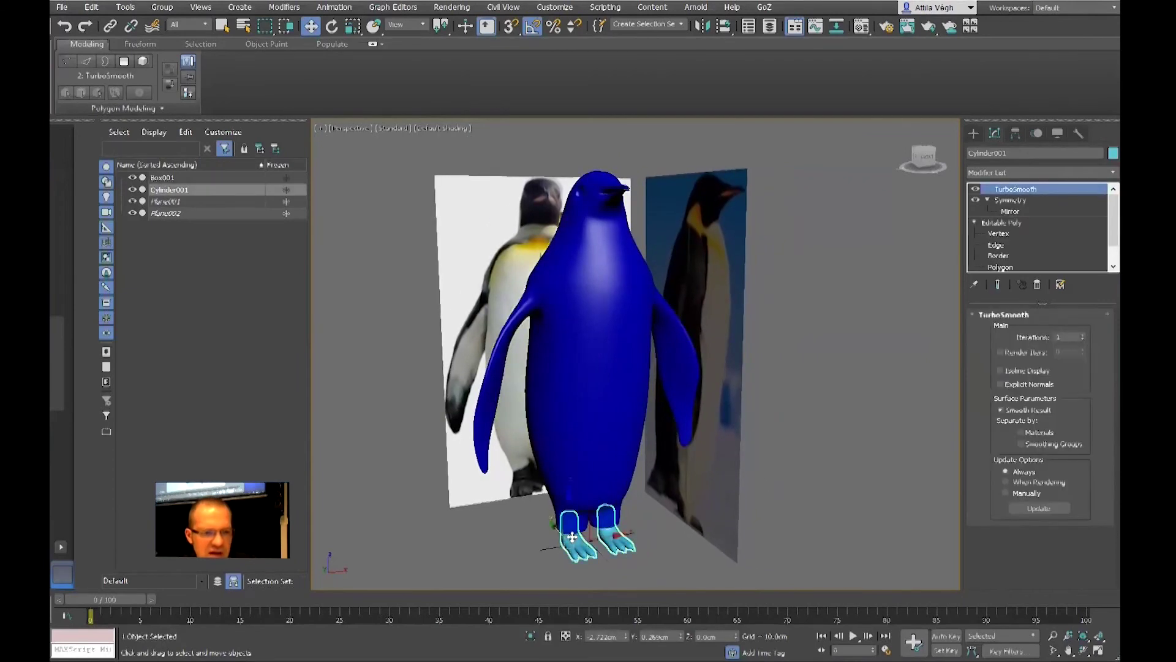
left_click(1000, 235)
scroll(619, 490, "up", 5)
mouse_move(621, 479)
middle_mouse_down()
mouse_move(680, 441)
mouse_move(684, 453)
mouse_move(723, 442)
middle_mouse_up()
key("F4")
- Scale the toe vertices to 127% and shift them along X
left_click_drag(743, 527, 743, 527)
key("r")
left_click_drag(732, 462, 737, 441)
middle_click_drag(737, 440, 925, 422, "alt")
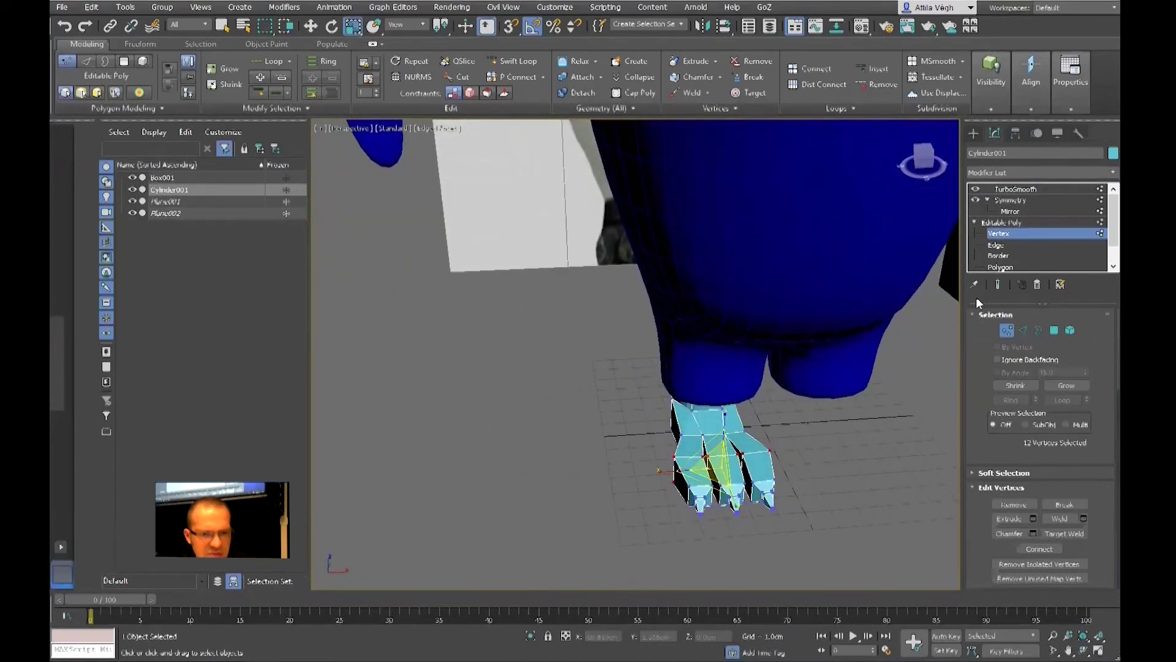
middle_click_drag(740, 450, 718, 479, "alt")
key("w")
left_click_drag(773, 471, 762, 470)
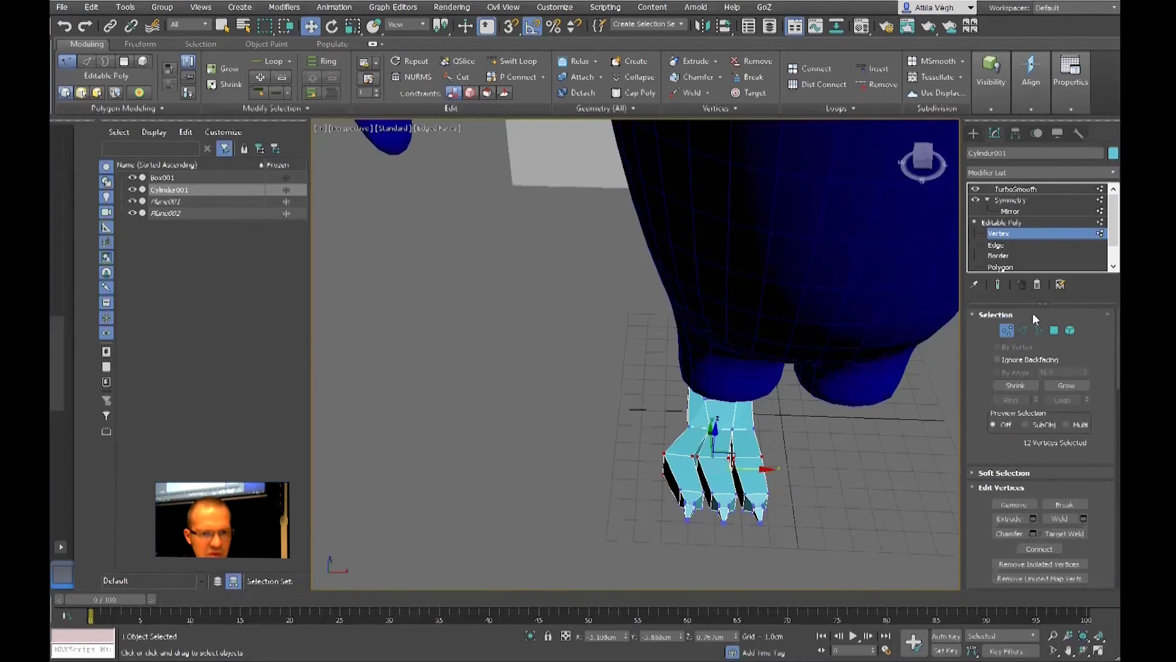
- Shift the ankle vertices along X while previewing the smoothed mirrored feet
left_click(1000, 286)
middle_click_drag(893, 387, 878, 408, "alt")
mouse_move(766, 424)
left_mouse_down()
mouse_move(664, 441)
mouse_move(749, 428)
left_mouse_up()
middle_click_drag(751, 433, 815, 368, "alt")
left_click_drag(1114, 233, 1113, 247)
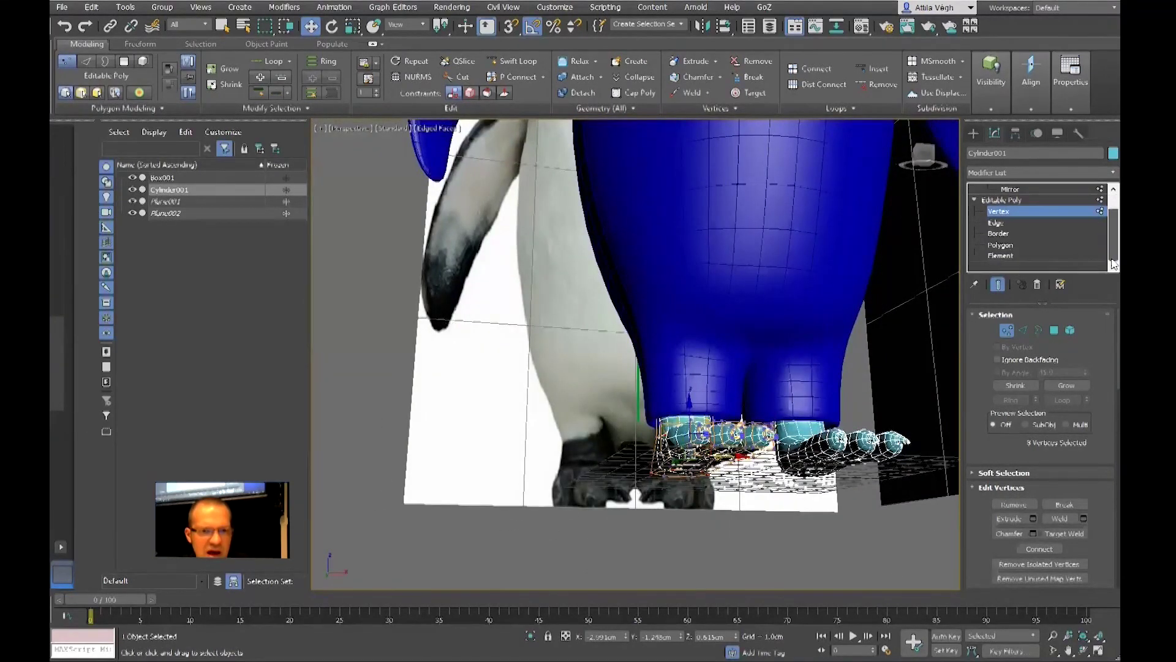
- In Element mode, select the whole foot and rotate it -10 degrees on Z
left_click(1000, 256)
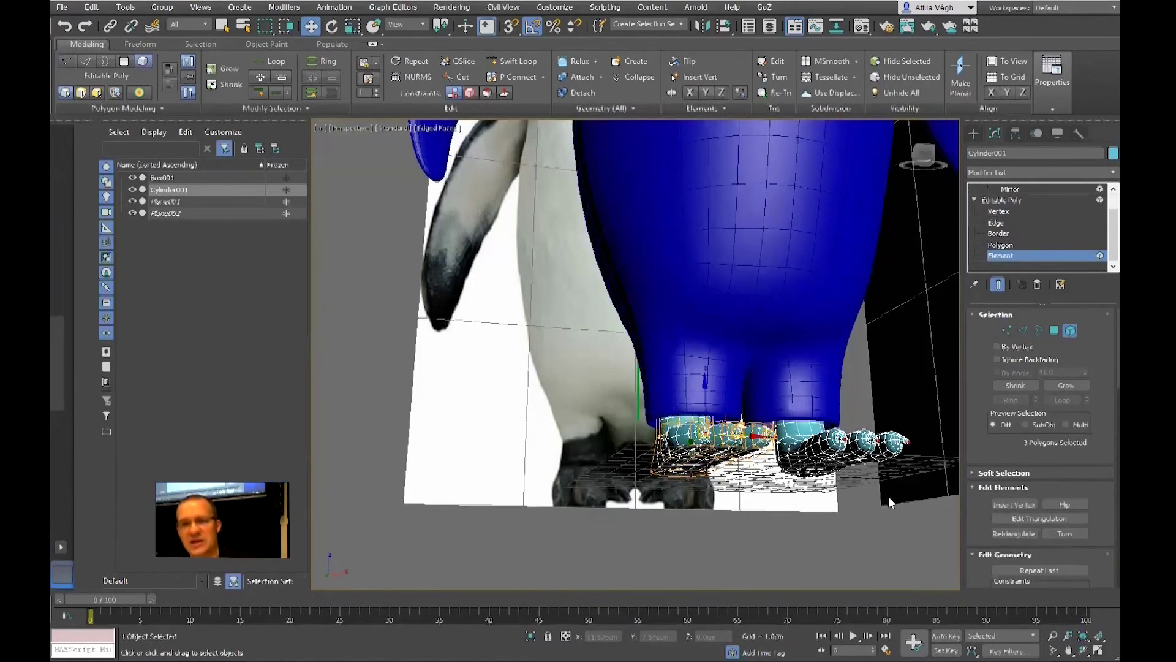
left_click(717, 474)
left_click(686, 453)
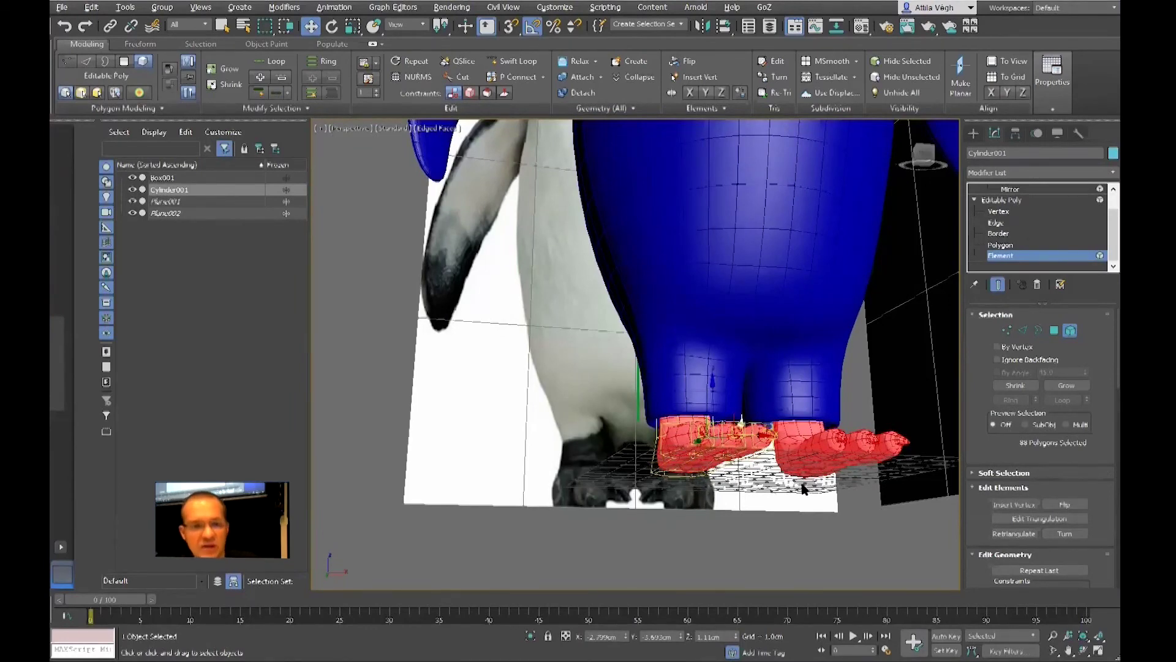
middle_click_drag(729, 478, 808, 521, "alt")
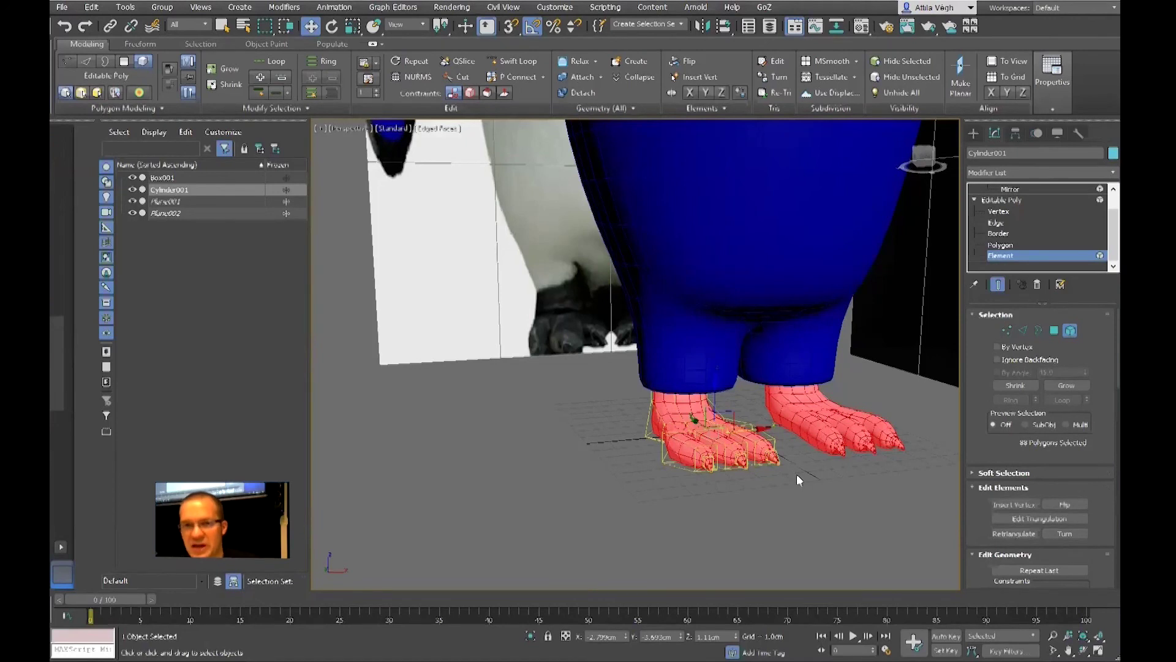
left_click(876, 546)
left_click(686, 417)
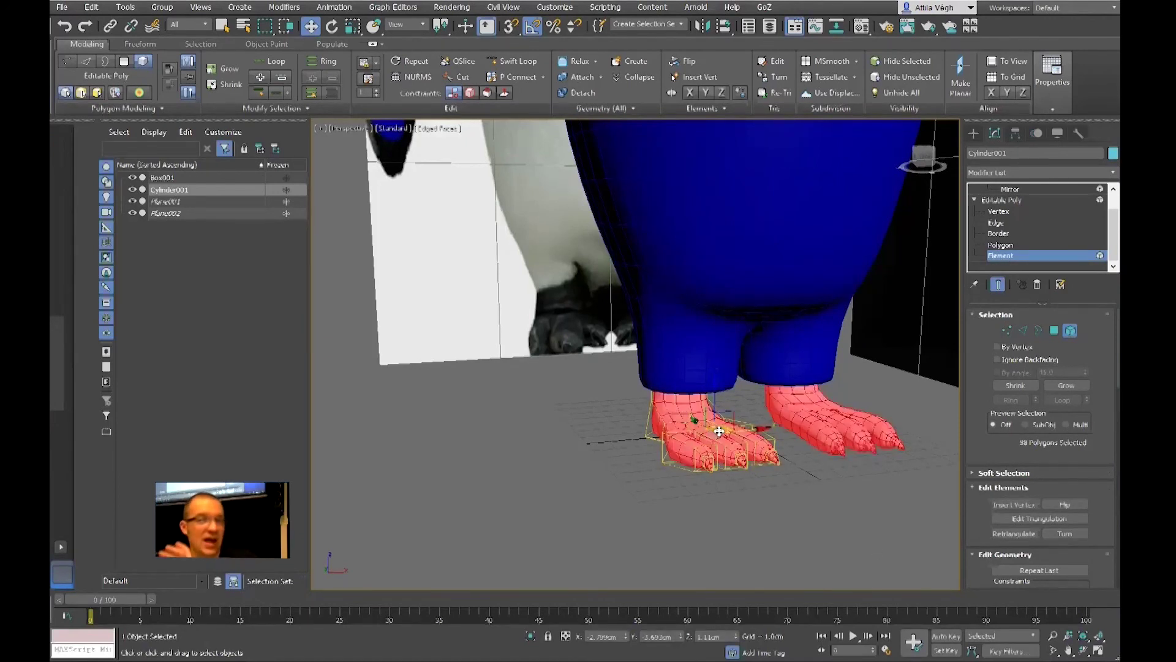
key("e")
left_click_drag(714, 445, 711, 447)
- Rotate the foot a further -15 degrees on Z and slide it -1.077cm along X
key("w")
middle_click_drag(711, 447, 749, 422, "alt")
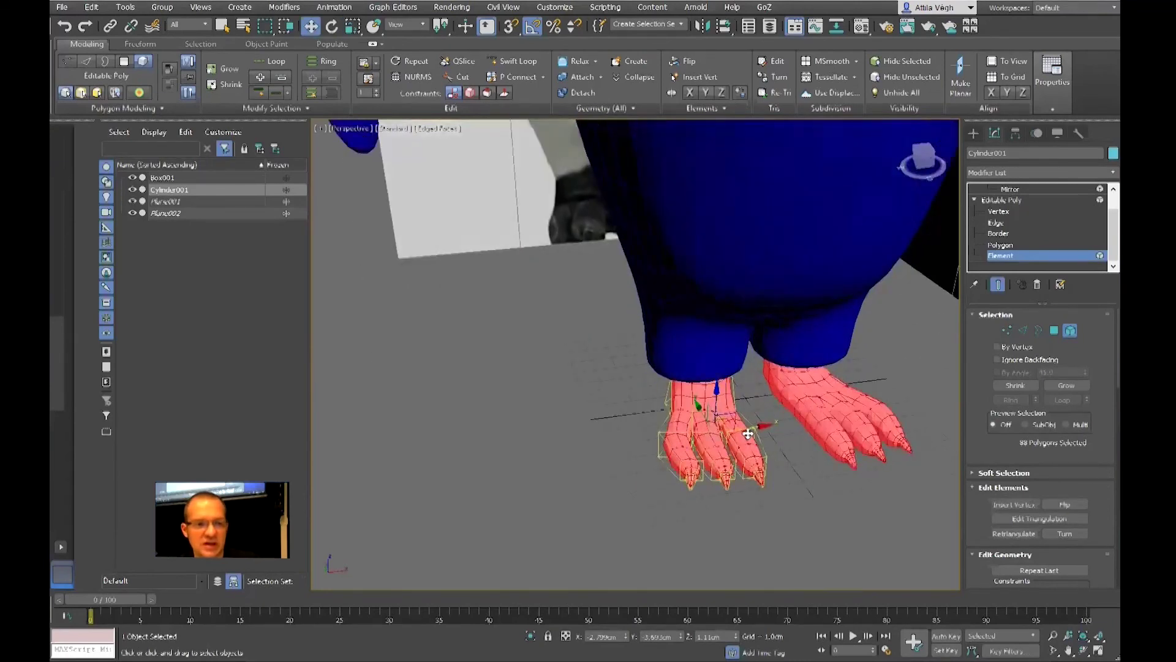
left_click_drag(748, 422, 741, 428)
key("e")
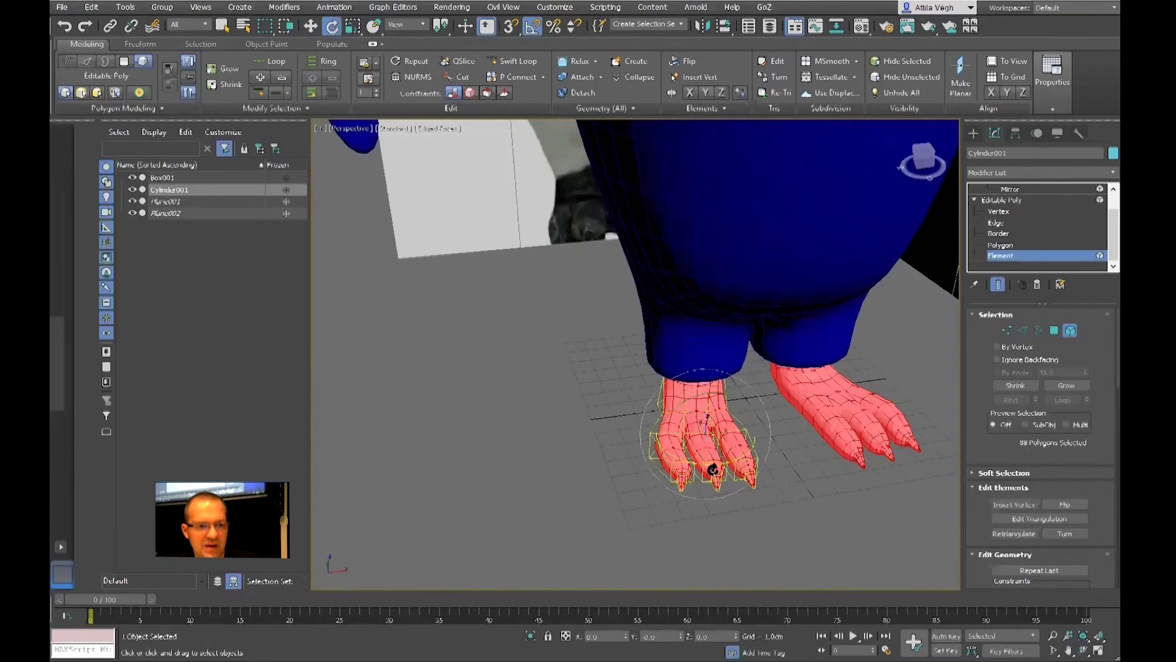
left_click_drag(709, 467, 700, 464)
key("w")
left_click_drag(749, 428, 720, 430)
- Exit Element mode and make TurboSmooth the active level on the feet
scroll(723, 441, "down", 5)
middle_click_drag(725, 454, 770, 578, "alt")
scroll(771, 576, "down", 3)
middle_click_drag(743, 434, 721, 456, "alt")
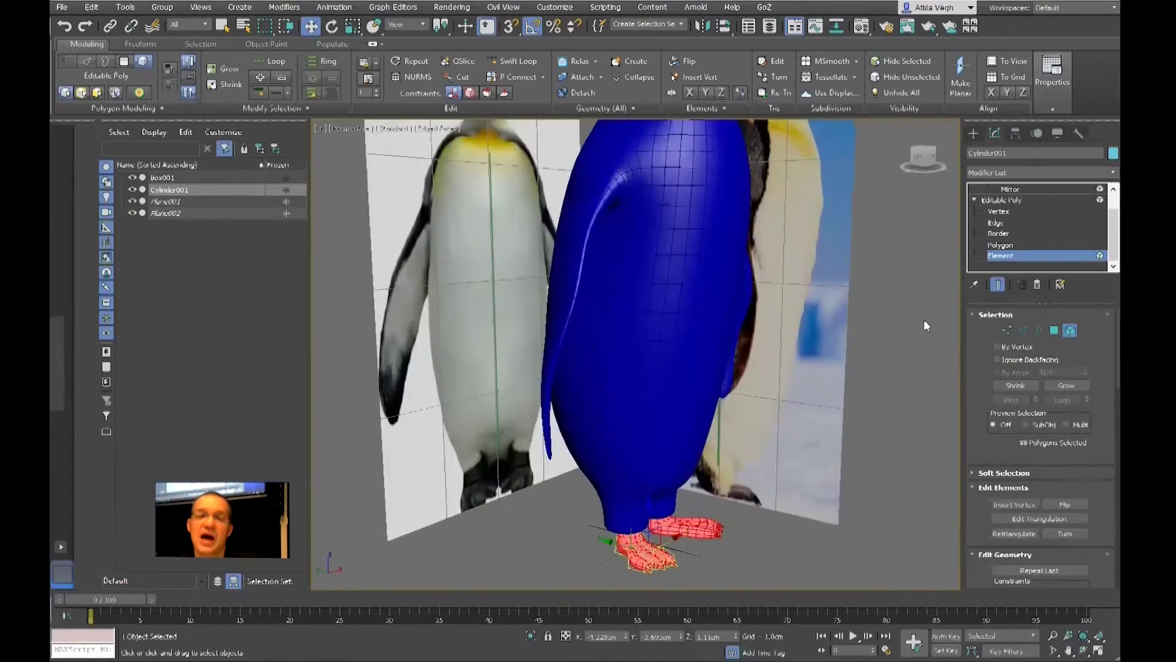
left_click(1008, 199)
scroll(1041, 189, "up", 1)
left_click(1008, 201)
left_click(1016, 189)
- Deselect everything, hide the edge overlay and frame the finished penguin
left_click(865, 509)
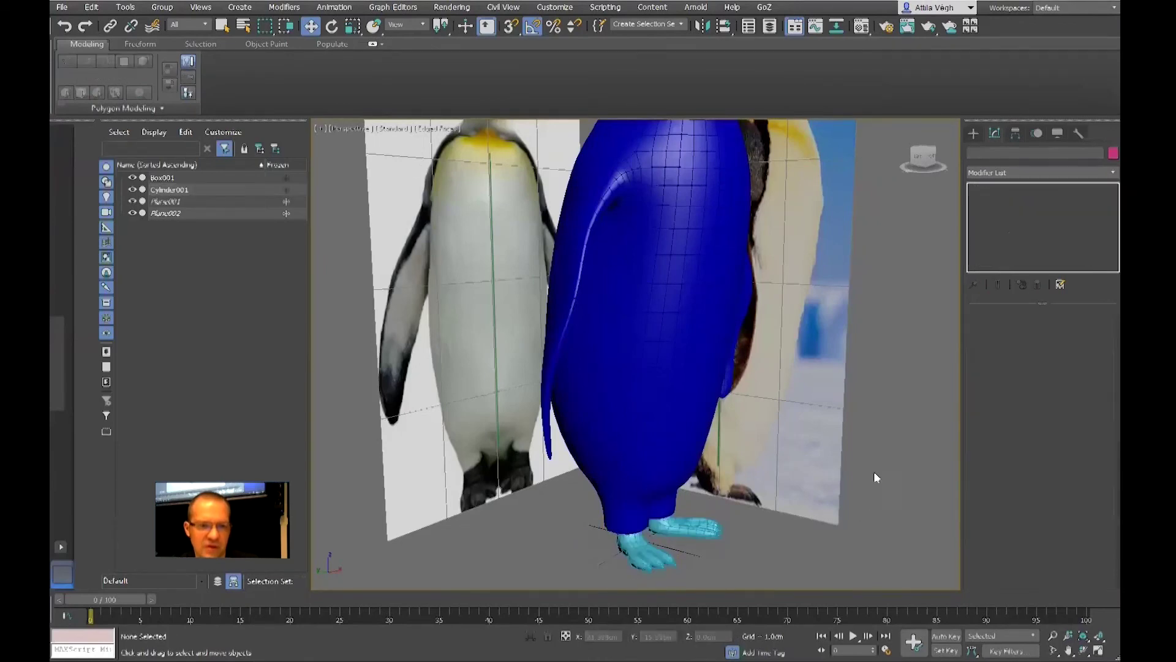
scroll(877, 487, "up", 2)
key("F4")
scroll(884, 455, "down", 8)
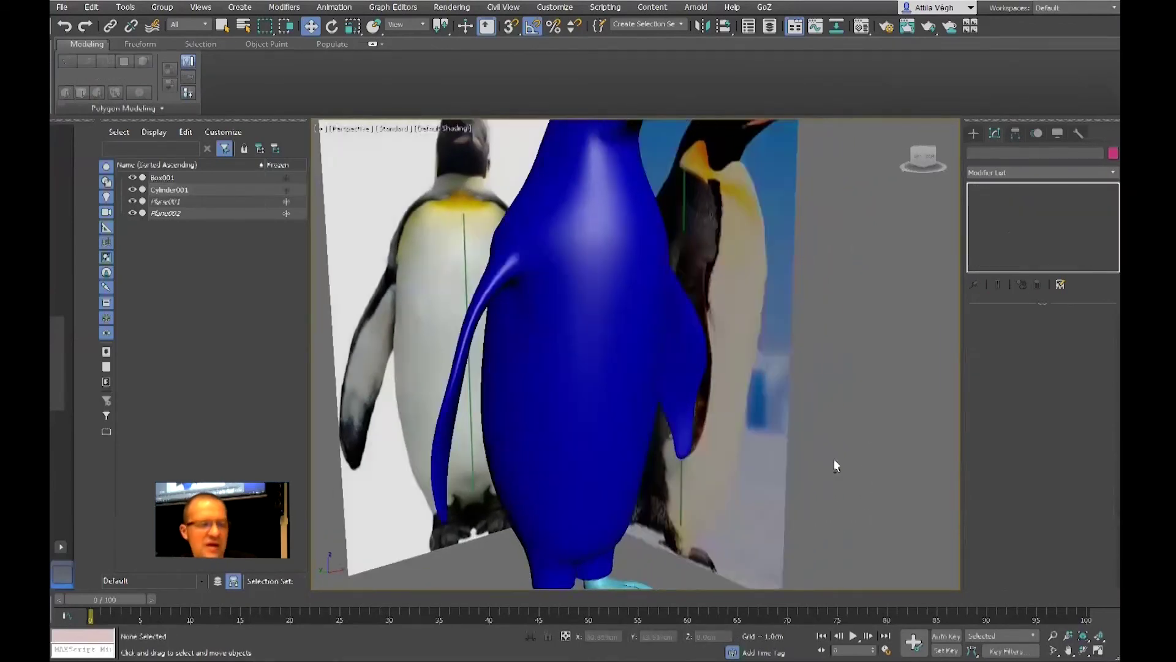
scroll(798, 472, "up", 5)
mouse_move(832, 458)
middle_mouse_down("alt")
mouse_move(798, 472)
mouse_move(832, 468)
mouse_move(795, 435)
mouse_move(821, 444)
middle_mouse_up("alt")
scroll(832, 469, "down", 3)
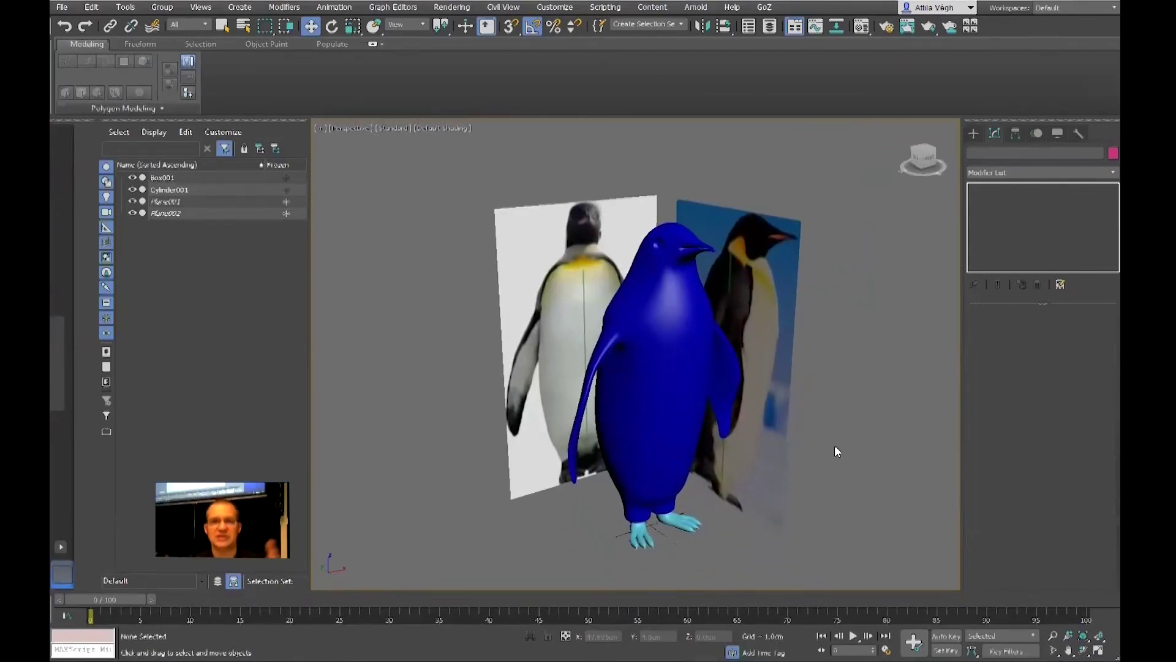